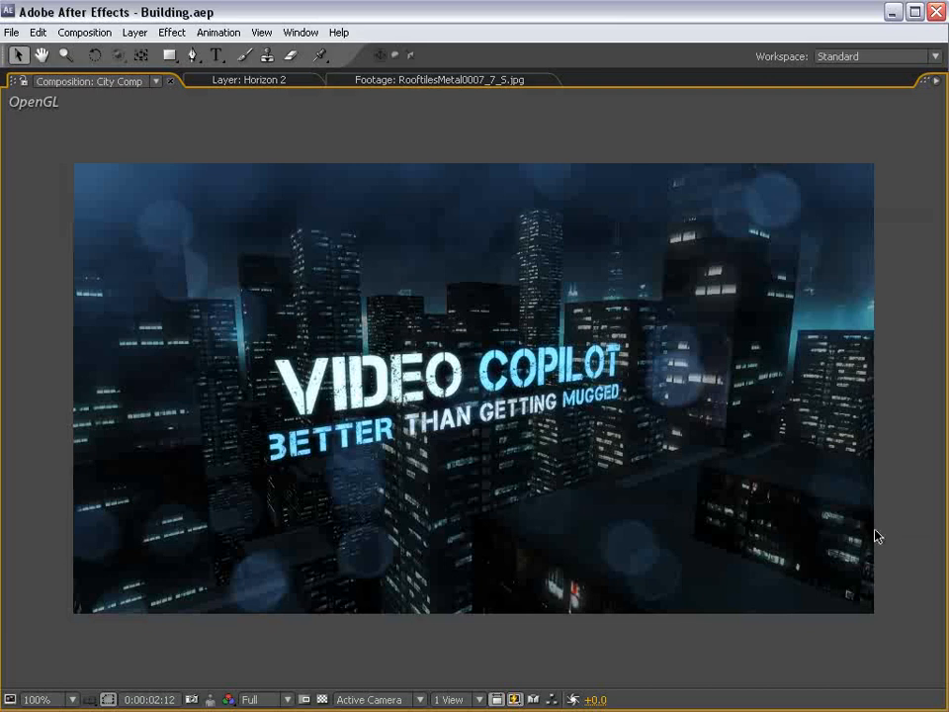
# Scrub the City Comp to 0:00:02:10 and view the finished title frame enlarged.
pyautogui.press('`')
pyautogui.scroll(-1, 601, 301)
pyautogui.moveTo(572, 535); pyautogui.dragTo(651, 538)
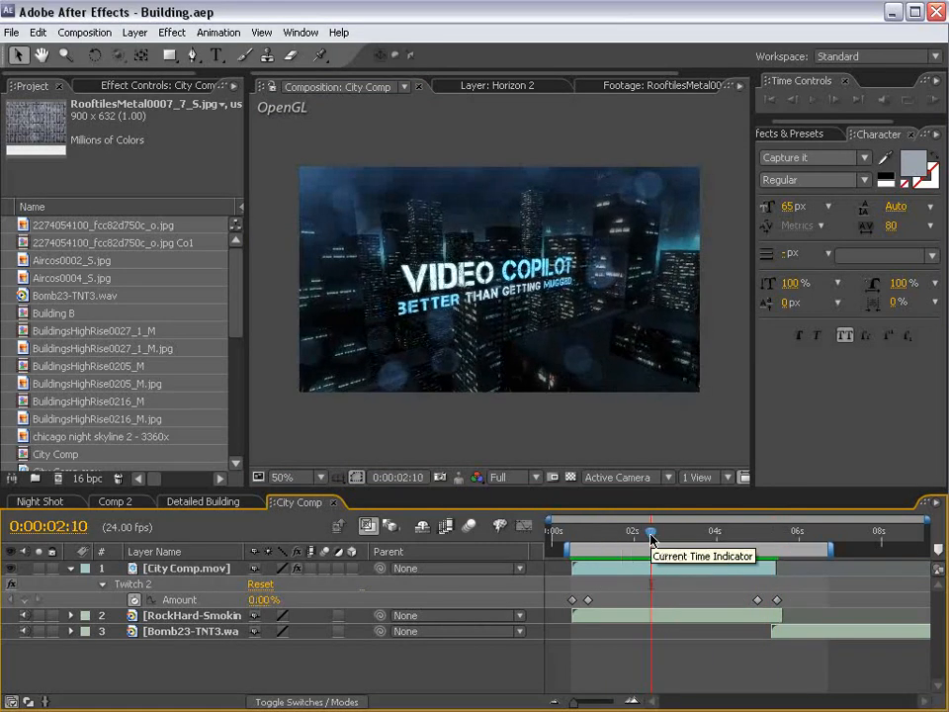
pyautogui.press('`')
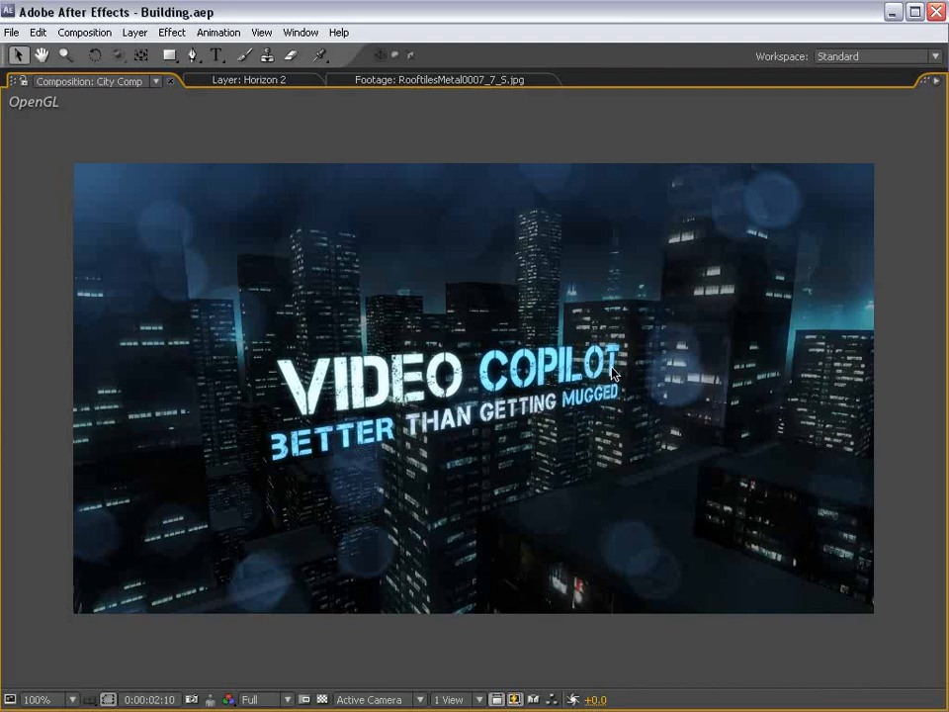
# Open the BuildingsHighRise0027_1_M composition and examine its lit-window texture up close.
pyautogui.press('`')
pyautogui.click(389, 436)
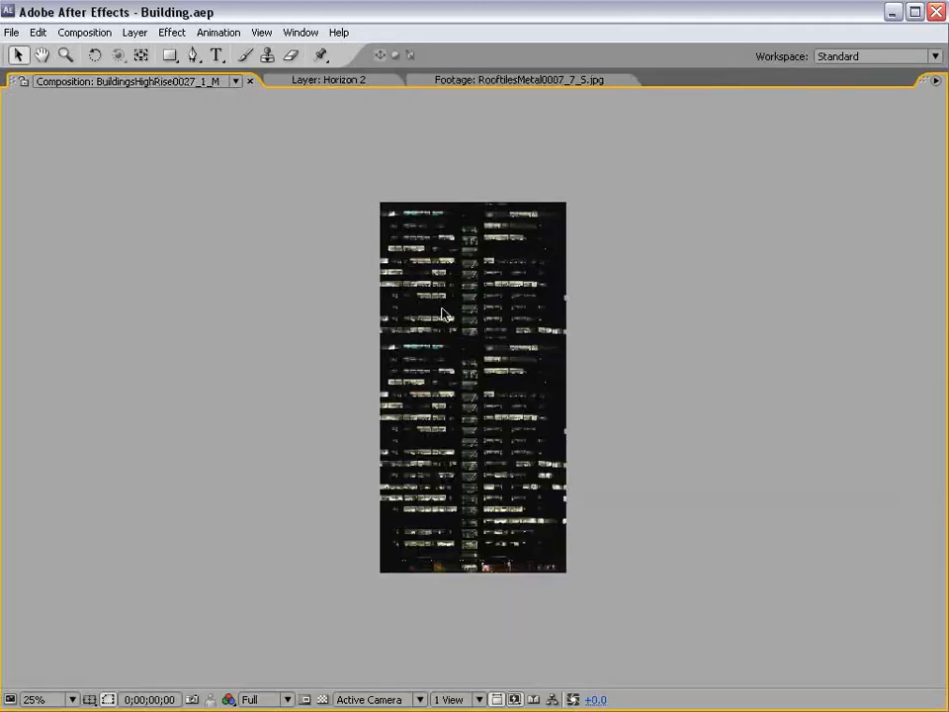
pyautogui.scroll(1, 450, 339)
pyautogui.scroll(-1, 455, 336)
pyautogui.scroll(1, 441, 531)
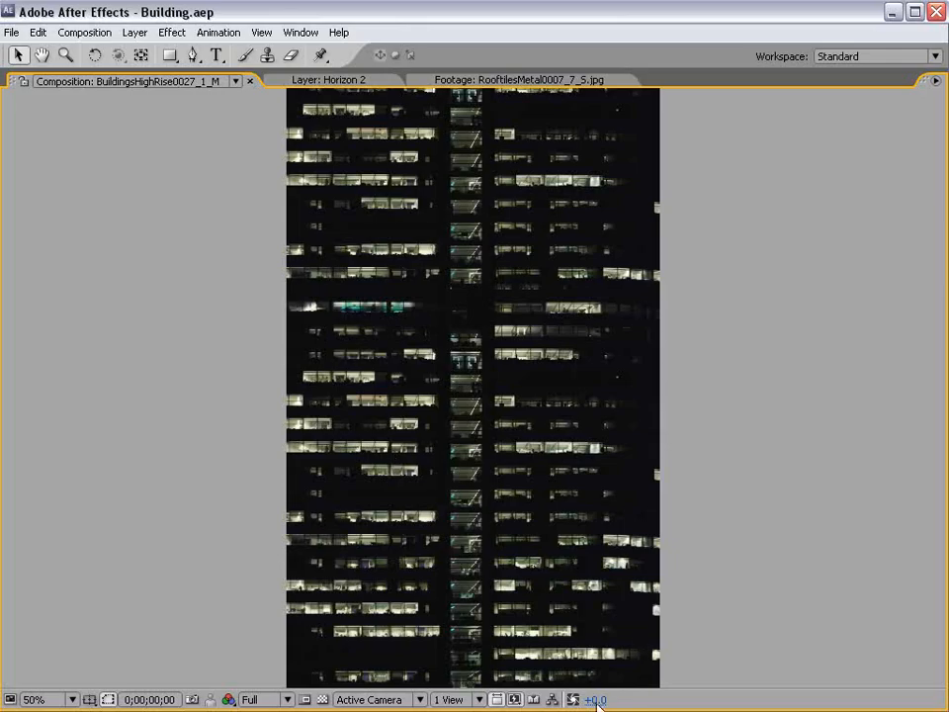
# Switch to Flickr in Firefox and search its photos for "city night building".
pyautogui.hotkey('alt', 'Tab')
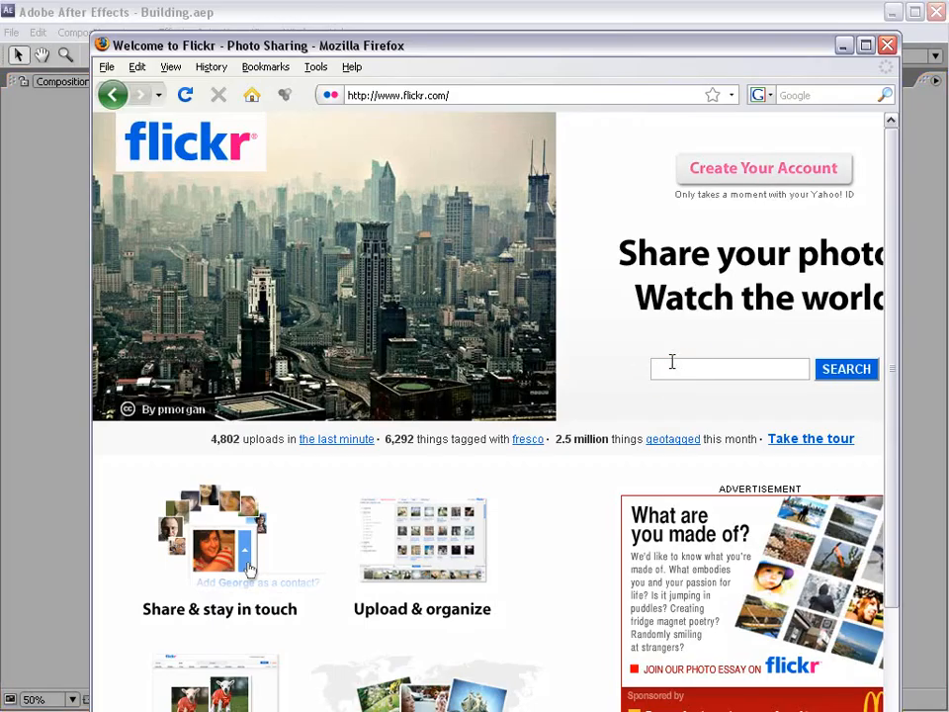
pyautogui.write('city night building')
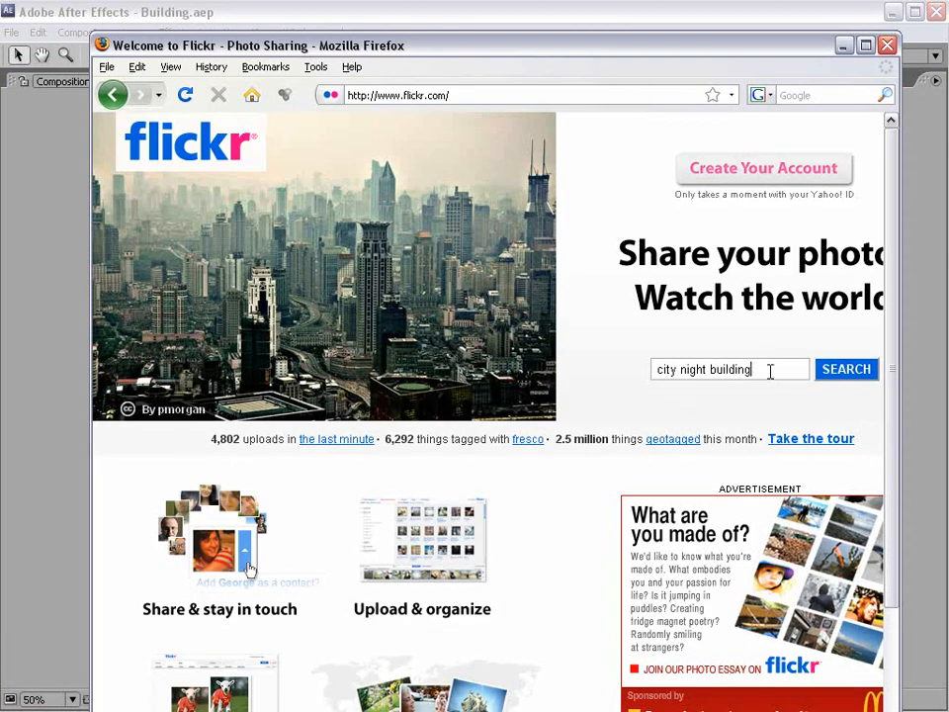
pyautogui.click(843, 370)
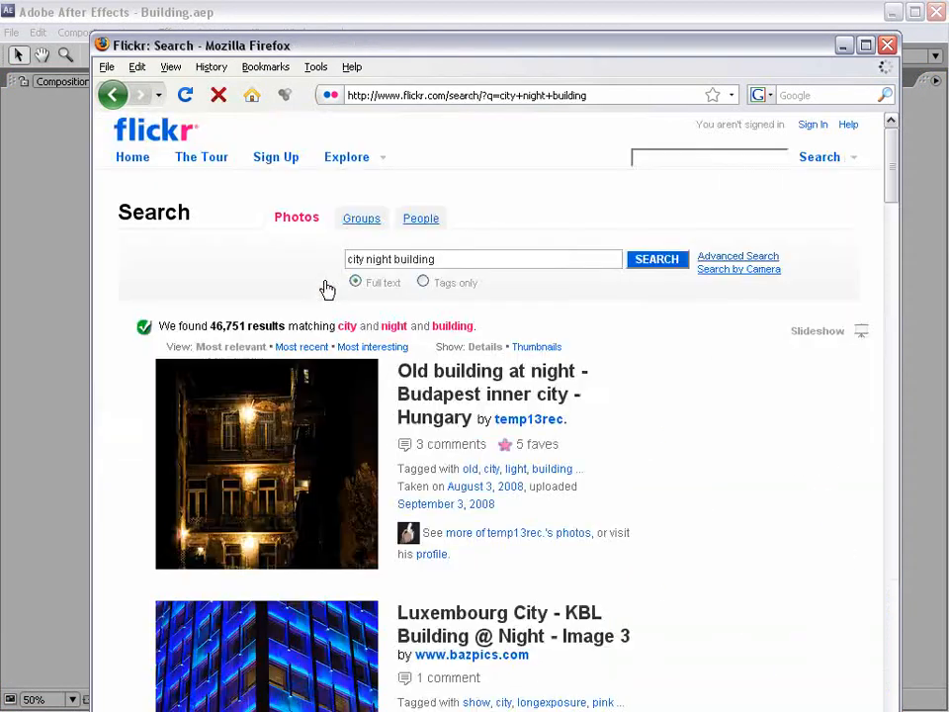
pyautogui.moveTo(888, 170); pyautogui.dragTo(912, 168)
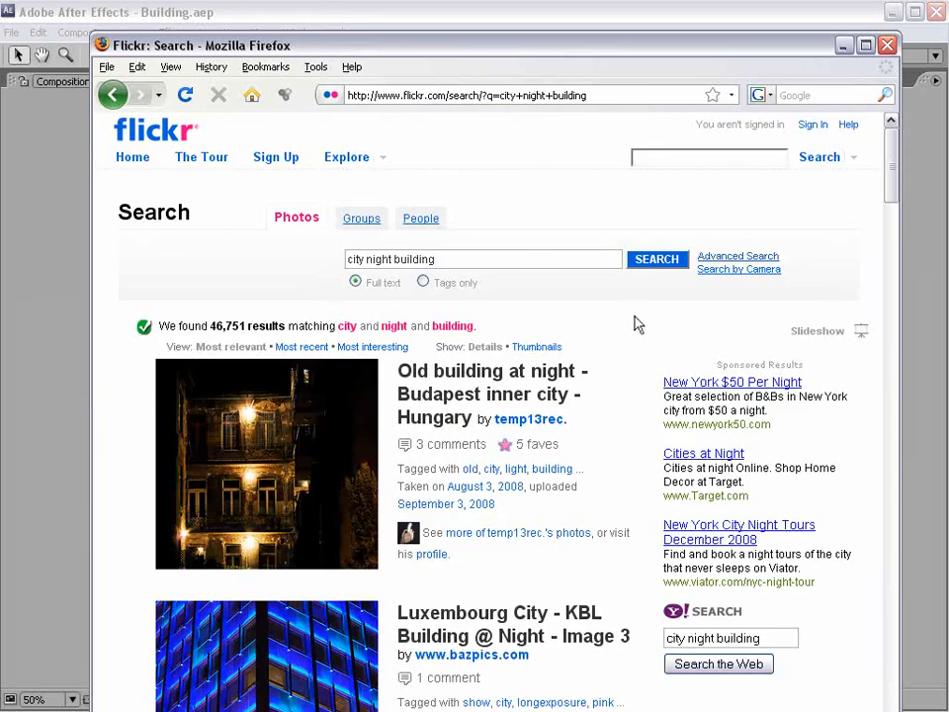
# Run an advanced search limited to Creative Commons content usable commercially and open to modification, and browse the resulting photos.
pyautogui.click(730, 258)
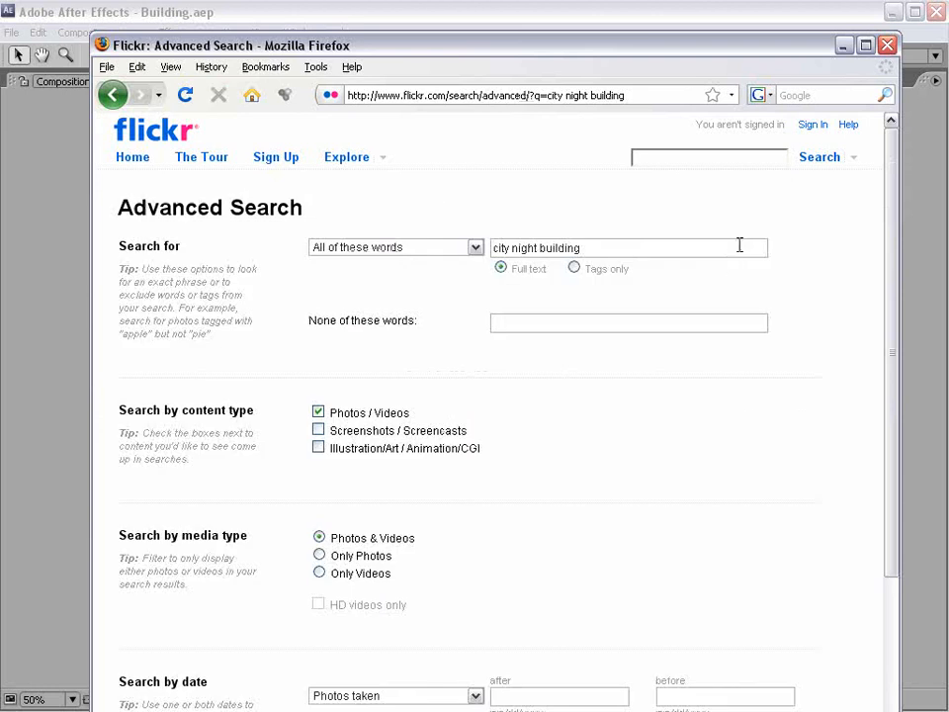
pyautogui.moveTo(894, 197); pyautogui.dragTo(892, 351)
pyautogui.click(314, 560)
pyautogui.click(332, 593)
pyautogui.click(332, 611)
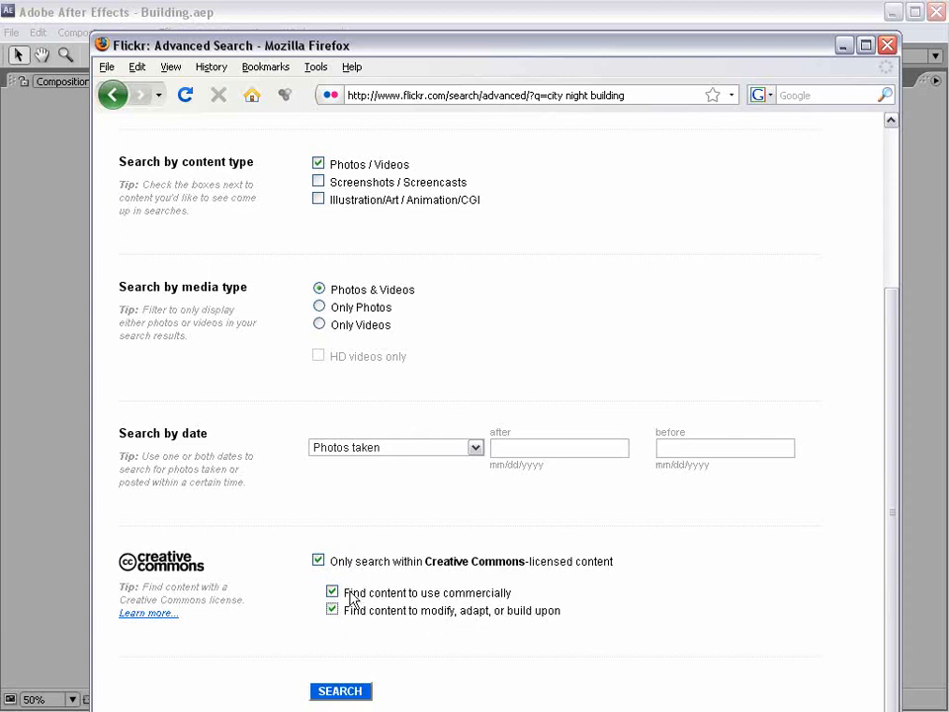
pyautogui.click(351, 692)
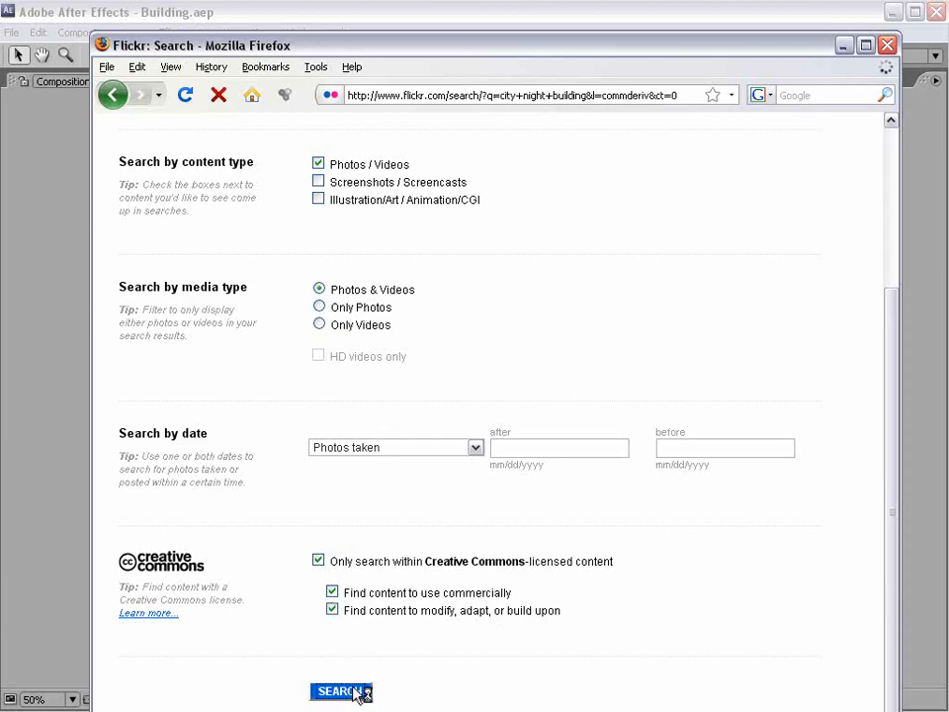
pyautogui.click(887, 247)
pyautogui.moveTo(888, 247); pyautogui.dragTo(875, 484)
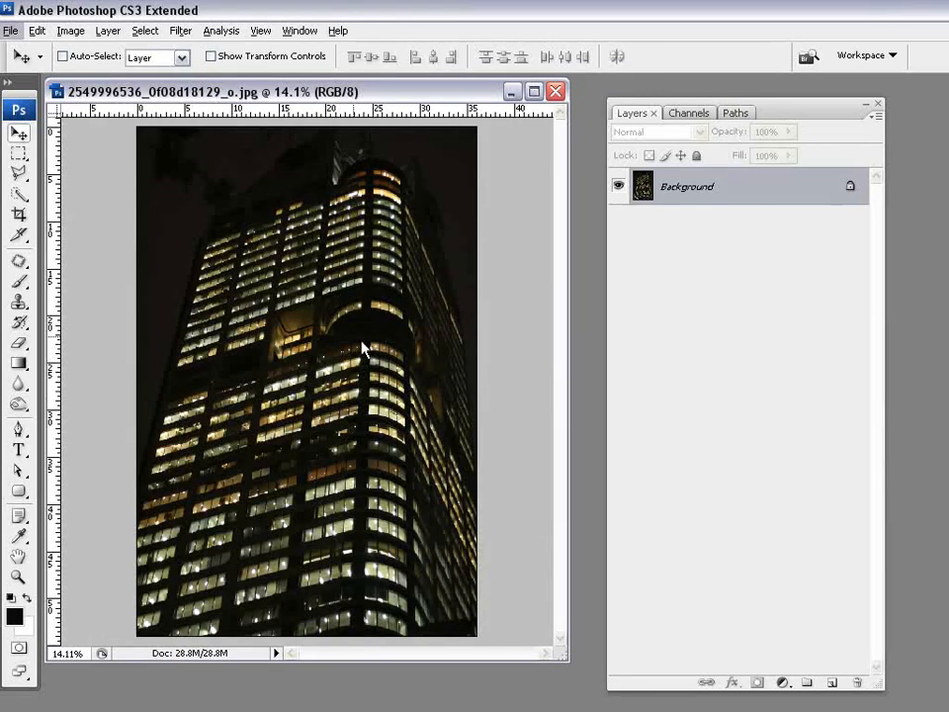
# In Photoshop, enlarge the night building photo's window and reposition the Layers panel to free the view.
pyautogui.scroll(-2, 302, 303)
pyautogui.moveTo(566, 659); pyautogui.dragTo(727, 711)
pyautogui.moveTo(779, 119); pyautogui.dragTo(844, 112)
pyautogui.scroll(2, 436, 395)
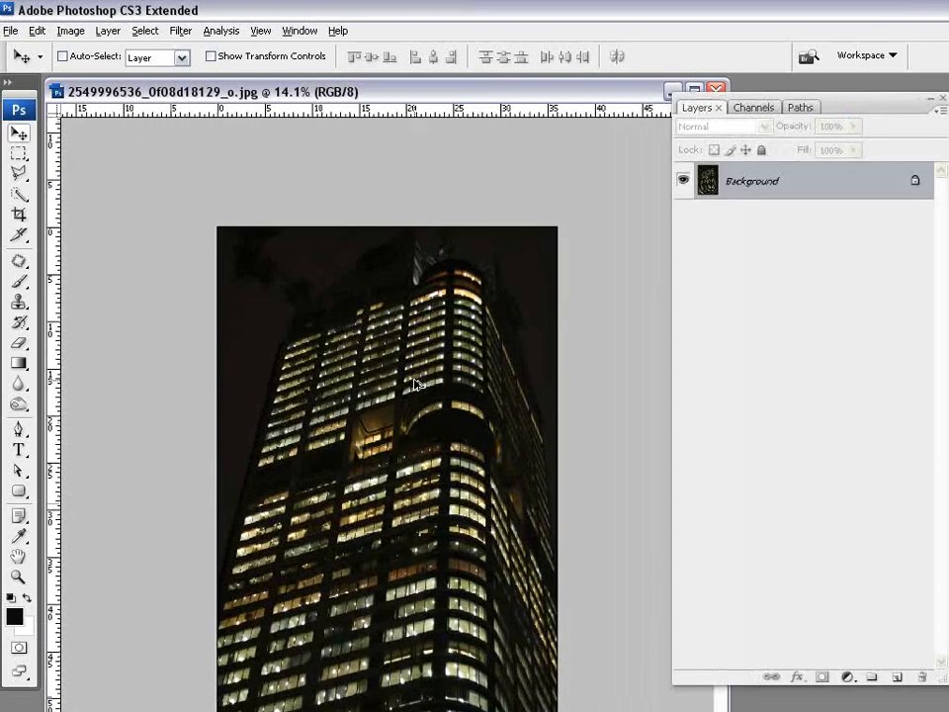
pyautogui.scroll(-1, 415, 384)
pyautogui.moveTo(863, 104); pyautogui.dragTo(831, 112)
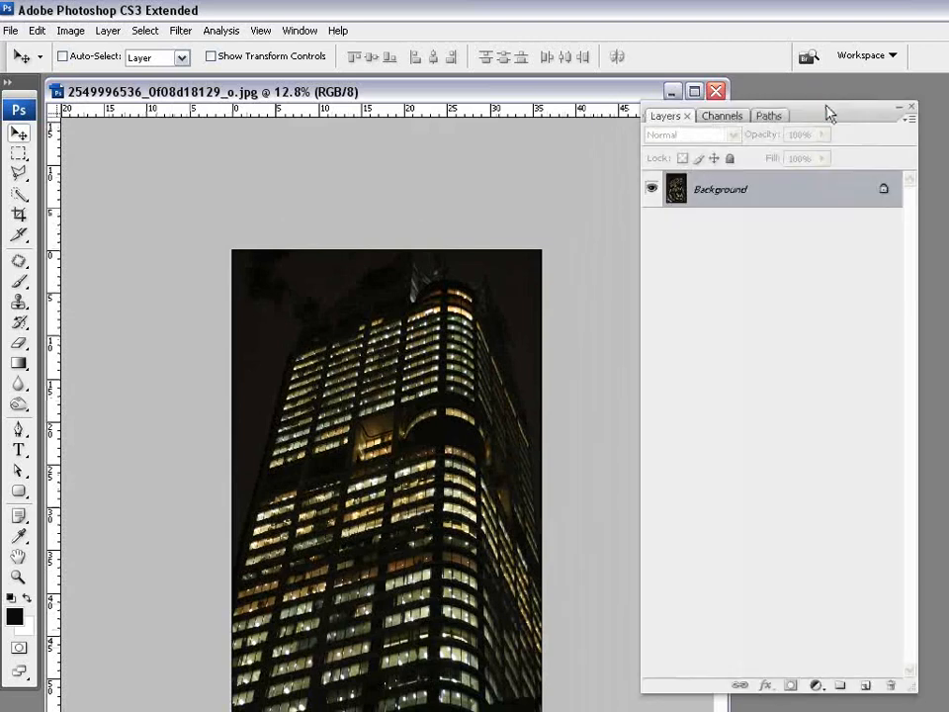
# Convert the locked Background into an editable layer named Layer 0.
pyautogui.doubleClick(784, 193)
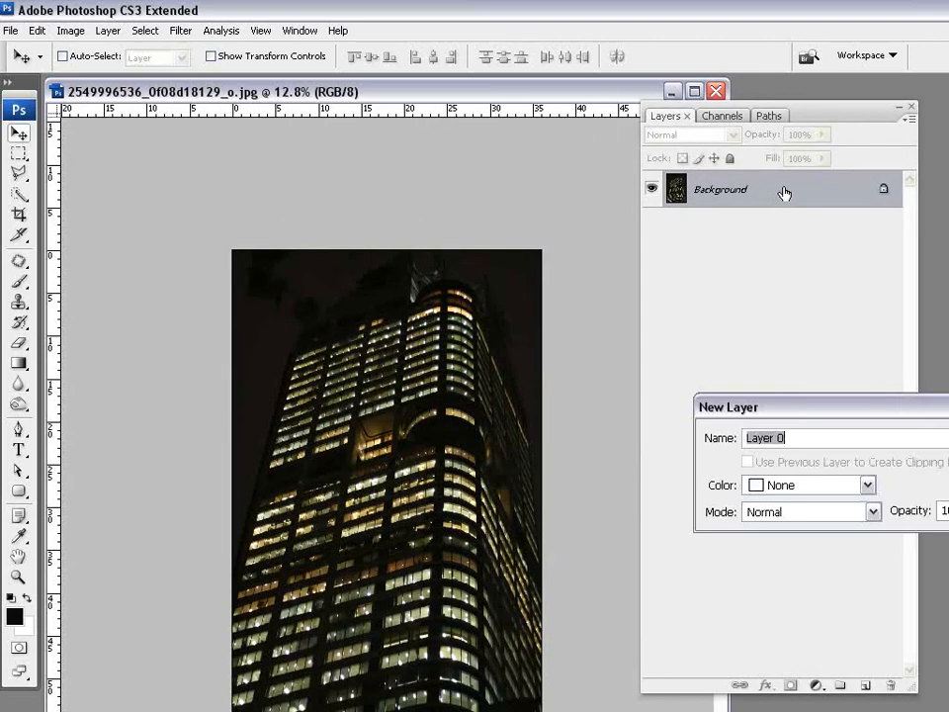
pyautogui.moveTo(794, 420); pyautogui.dragTo(533, 327)
pyautogui.click(788, 351)
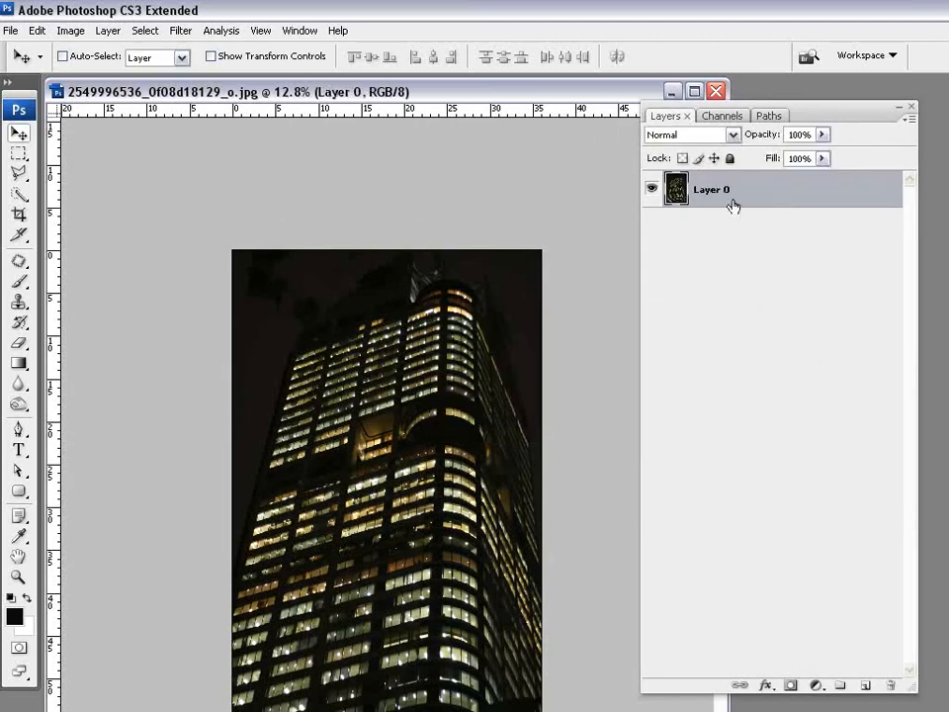
pyautogui.moveTo(378, 375); pyautogui.dragTo(416, 419)
pyautogui.hotkey('ctrl', 'z')
# Start a Distort transform on Layer 0 and pull its upper-left corner far outward to straighten the building's leaning side.
pyautogui.click(34, 34)
pyautogui.moveTo(59, 333)
pyautogui.click(309, 401)
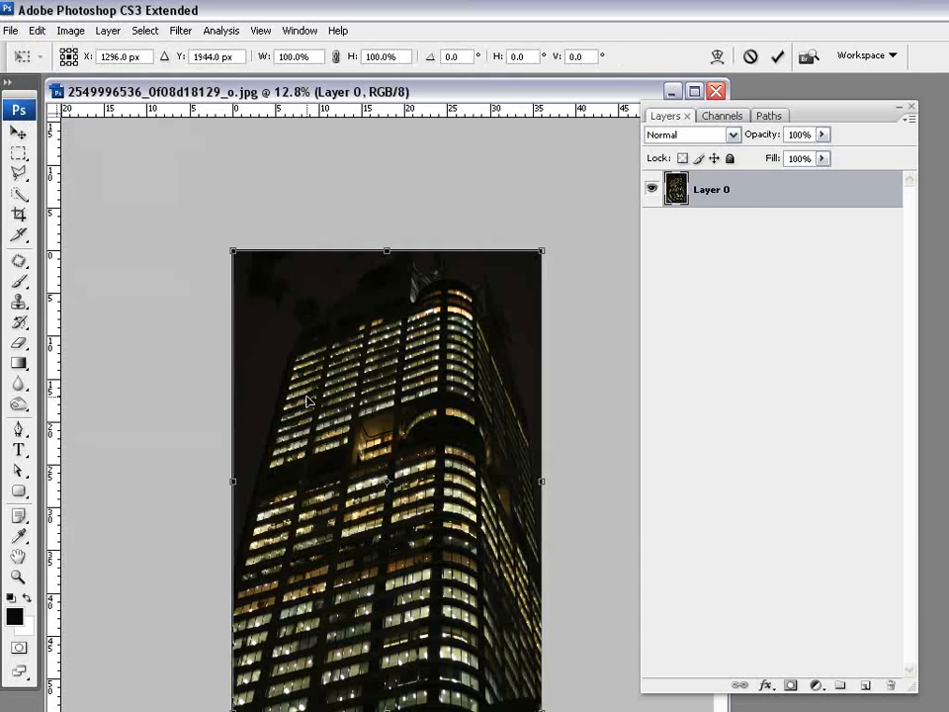
pyautogui.hotkey('ctrl', '0')
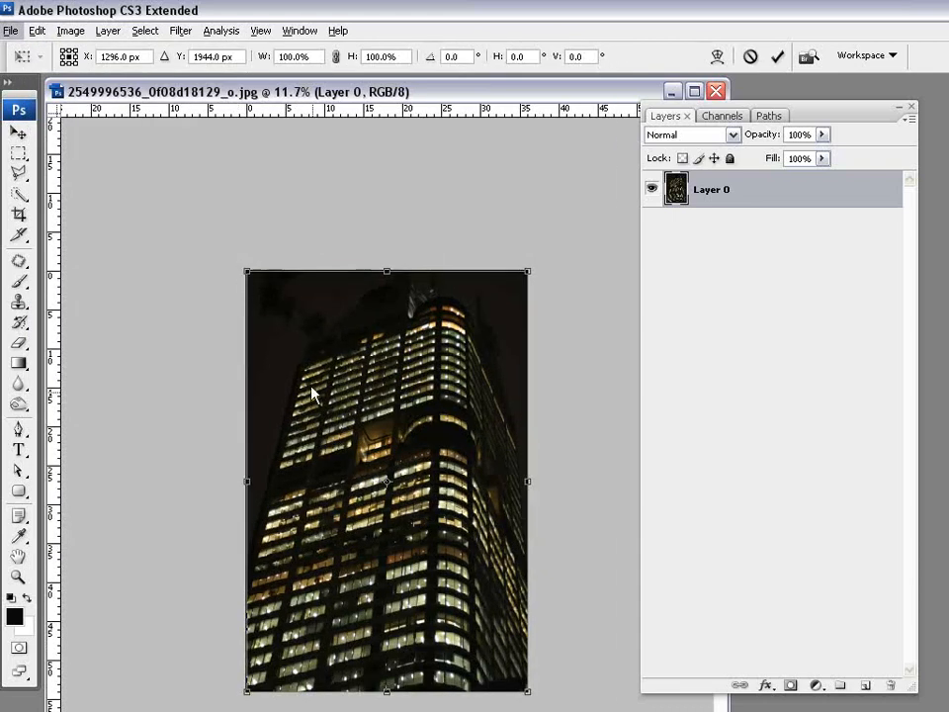
pyautogui.moveTo(247, 272); pyautogui.dragTo(111, 64)
pyautogui.hotkey('ctrl', '0')
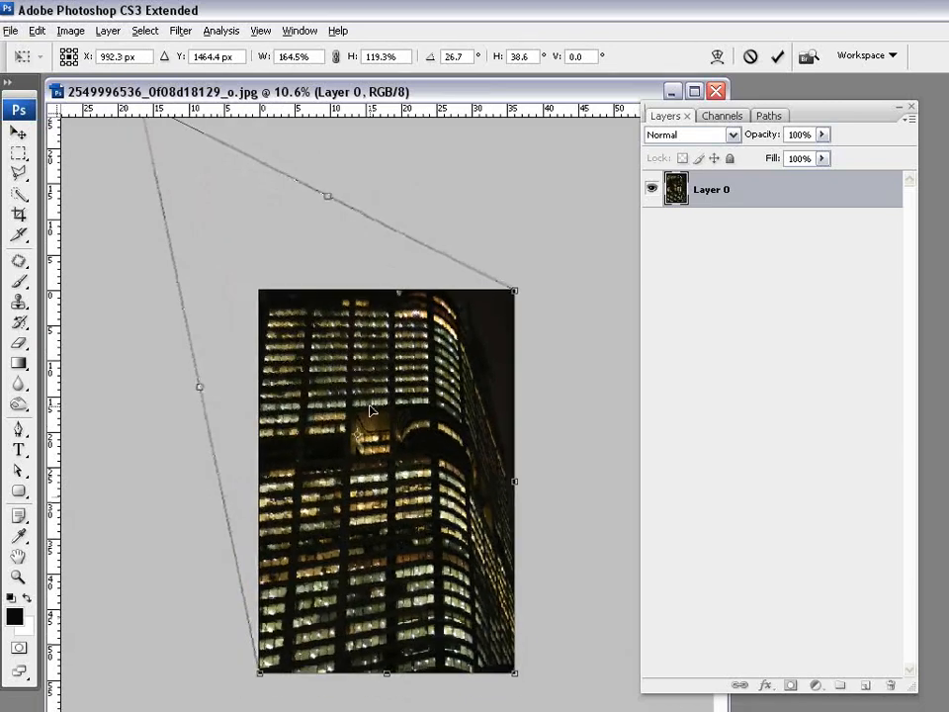
# Adjust the lower-left, upper-right and lower-right corners of the distortion to square up the window rows and columns.
pyautogui.moveTo(259, 674); pyautogui.dragTo(280, 674)
pyautogui.moveTo(514, 293); pyautogui.dragTo(538, 326)
pyautogui.moveTo(516, 676); pyautogui.dragTo(518, 707)
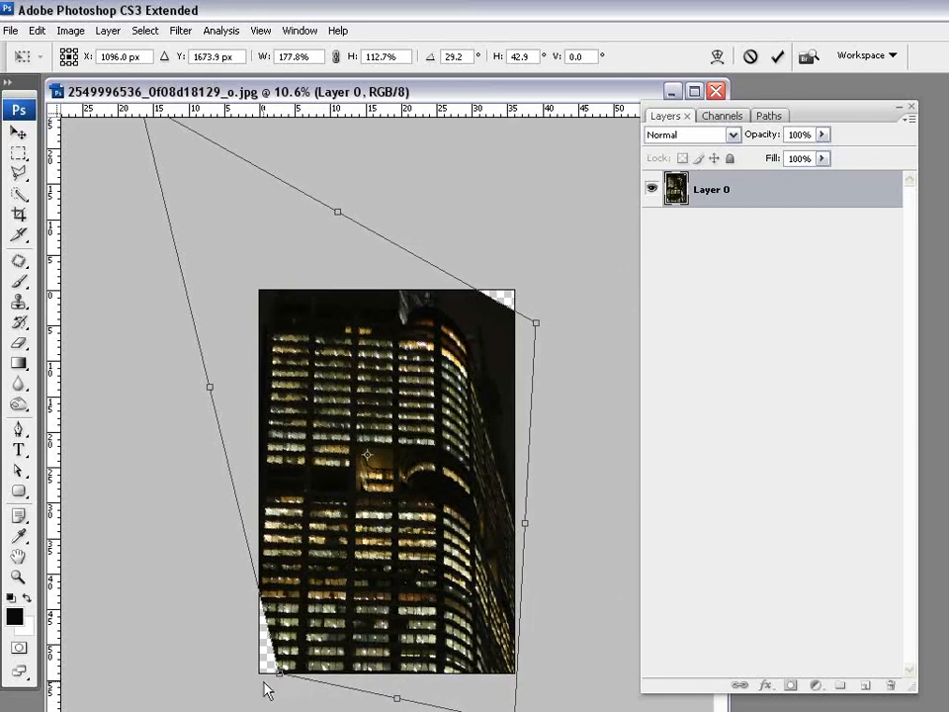
pyautogui.moveTo(537, 325); pyautogui.dragTo(537, 294)
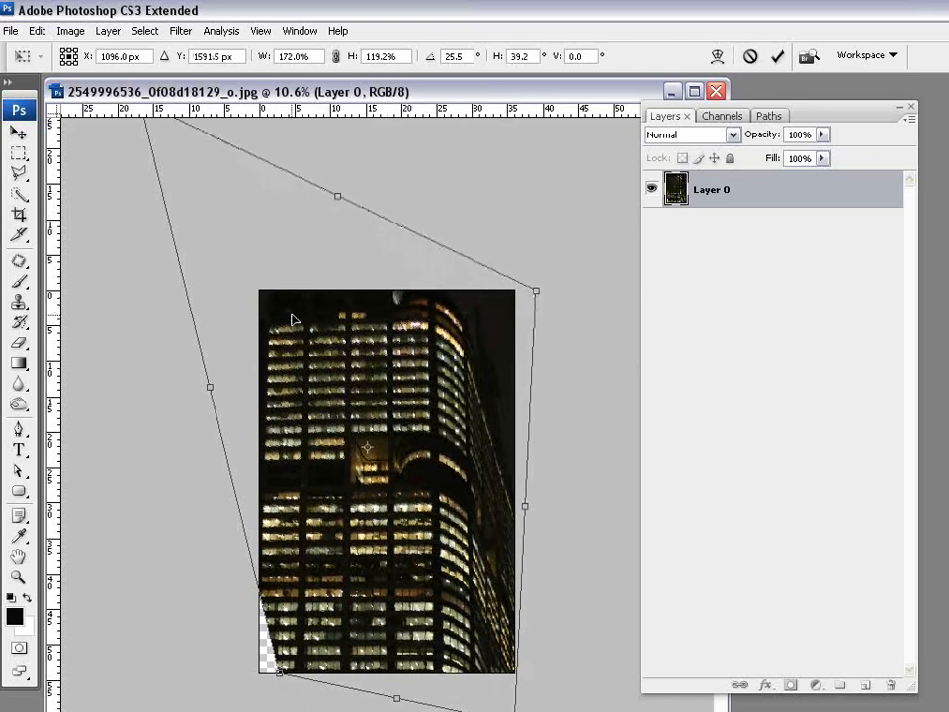
# Add a horizontal guide above the top window row and a vertical guide along the facade's right edge, widening the upper-right corner slightly.
pyautogui.moveTo(403, 116); pyautogui.dragTo(385, 322)
pyautogui.moveTo(537, 292); pyautogui.dragTo(557, 291)
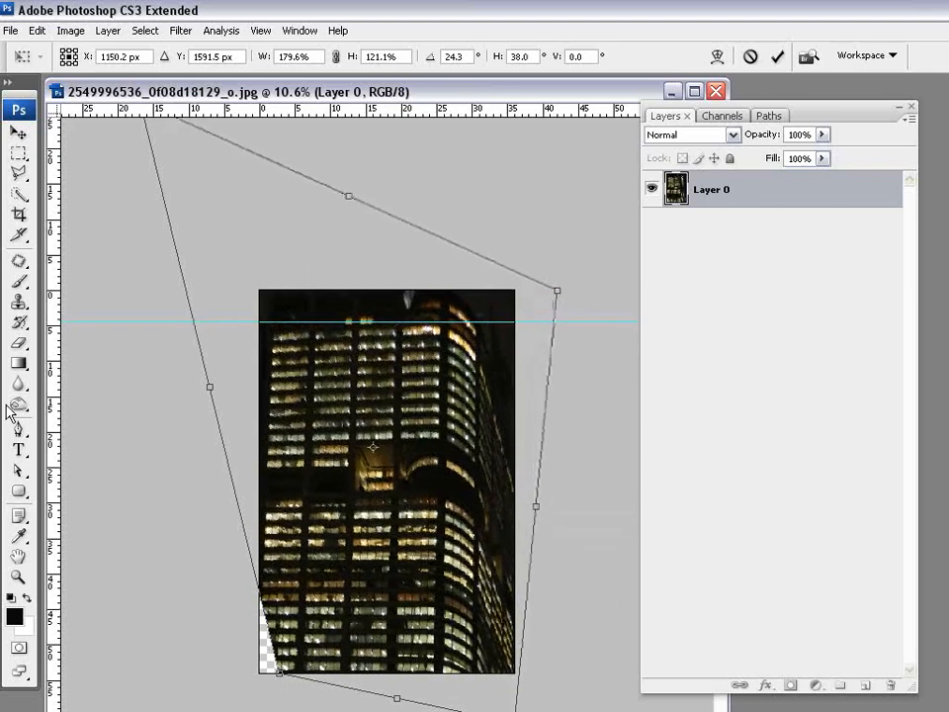
pyautogui.moveTo(54, 405); pyautogui.dragTo(444, 409)
# Fine-tune the distortion's two upper corners against the guides, apply it, and remove both guides.
pyautogui.moveTo(557, 293); pyautogui.dragTo(550, 290)
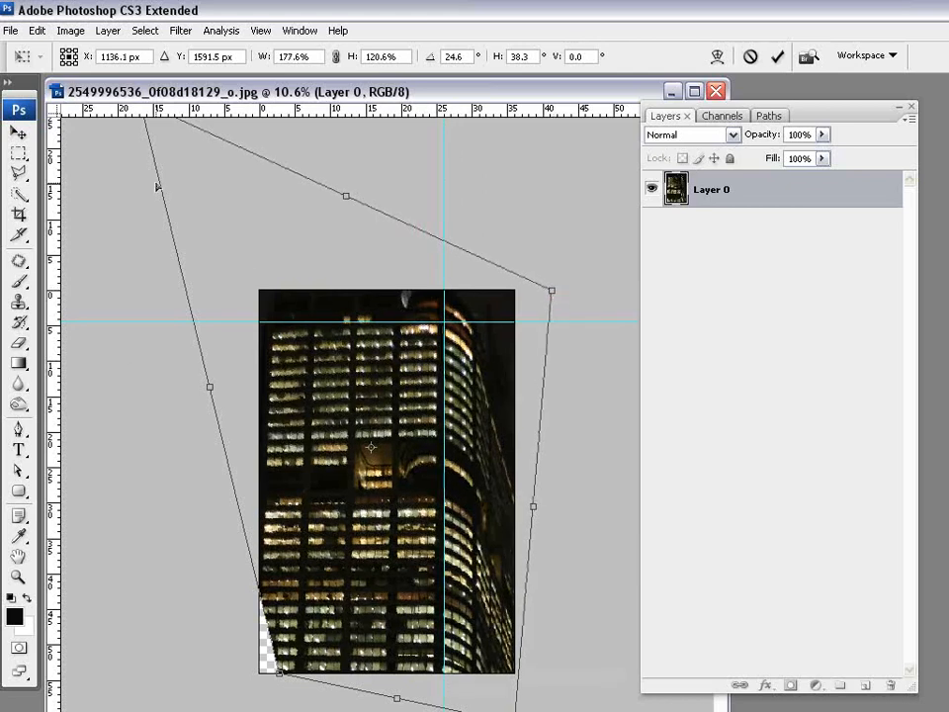
pyautogui.hotkey('ctrl', '0')
pyautogui.moveTo(163, 139); pyautogui.dragTo(145, 118)
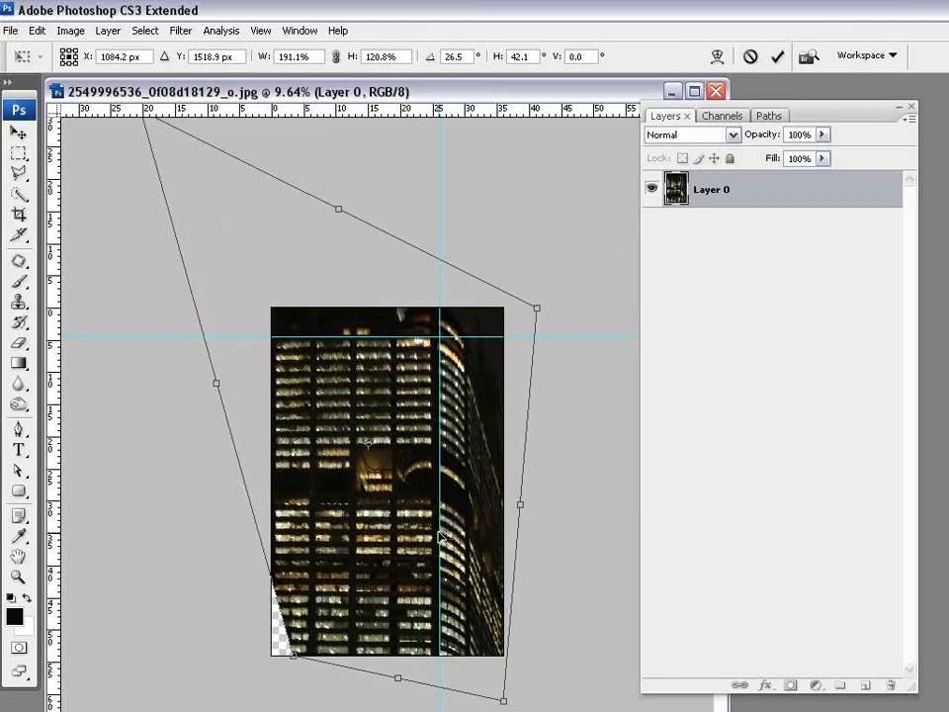
pyautogui.click(777, 59)
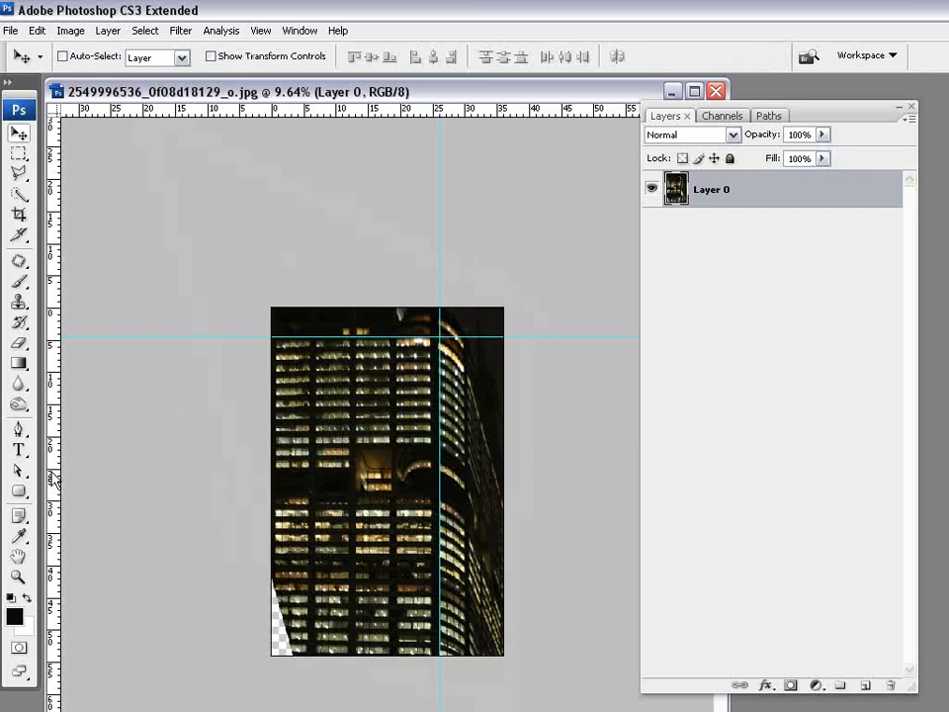
pyautogui.moveTo(441, 283); pyautogui.dragTo(8, 329)
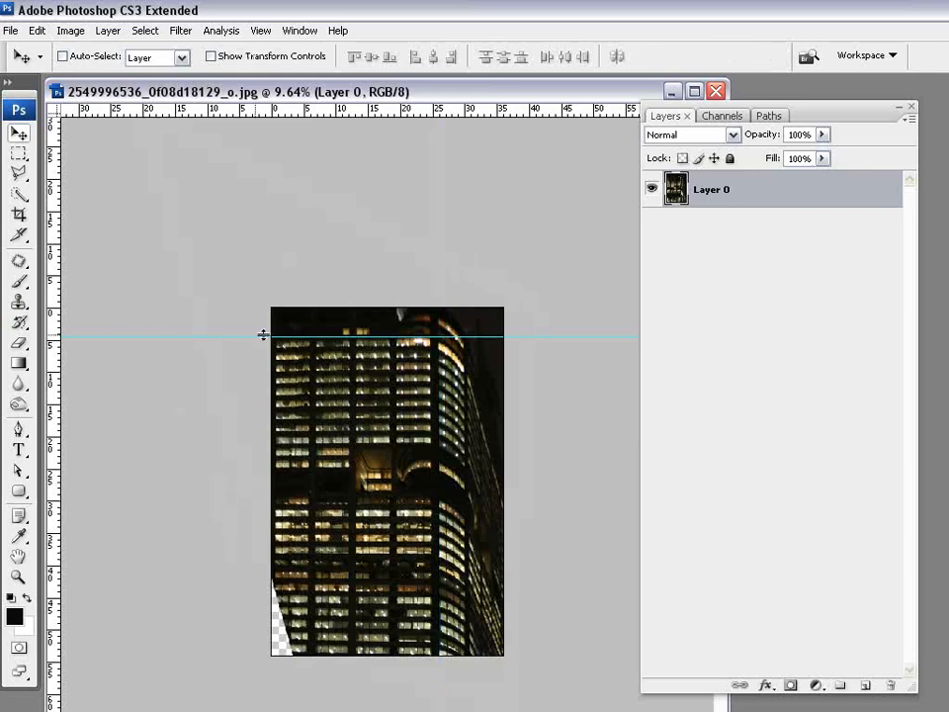
pyautogui.moveTo(244, 338); pyautogui.dragTo(226, 12)
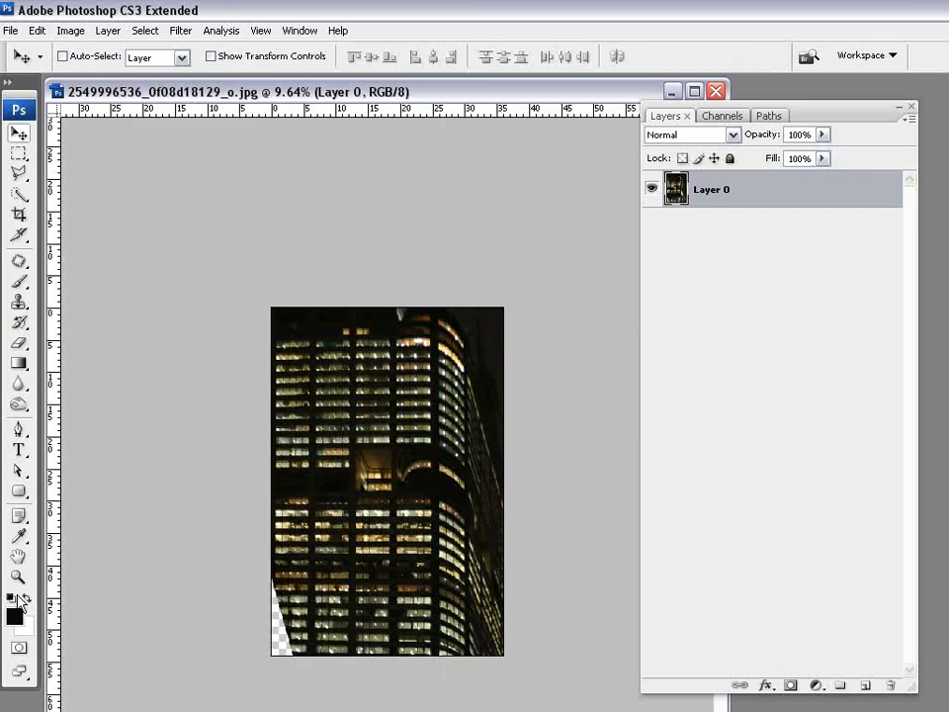
# Crop the image to the flat four-column facade, excluding the curved corner and the dark area above the top windows.
pyautogui.click(18, 576)
pyautogui.moveTo(249, 296); pyautogui.dragTo(324, 426)
pyautogui.click(325, 426)
pyautogui.click(398, 492)
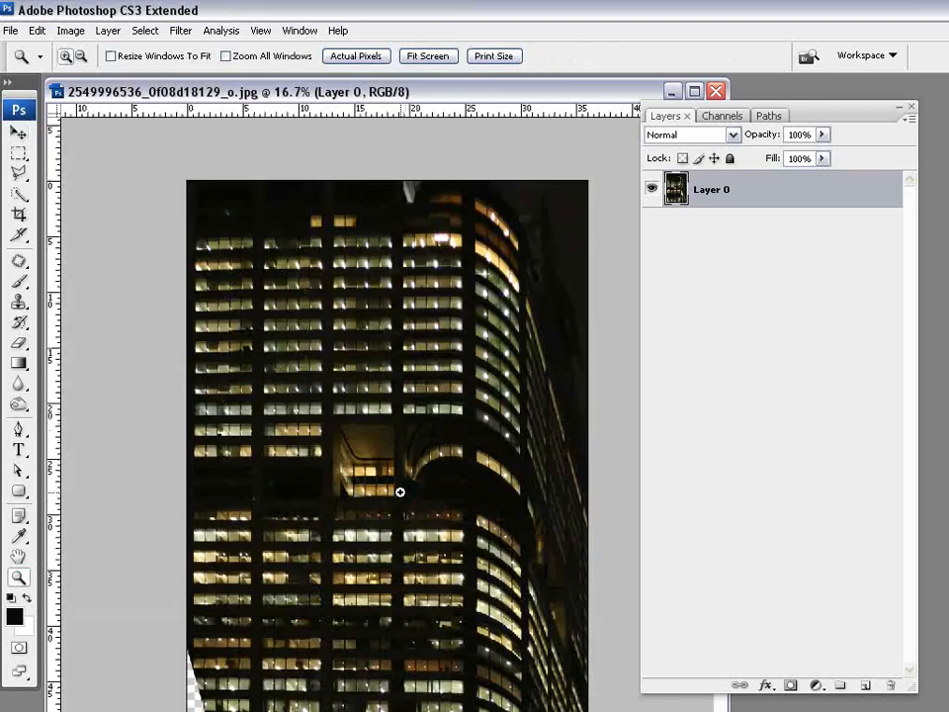
pyautogui.keyDown('alt'); pyautogui.click(307, 447); pyautogui.keyUp('alt')
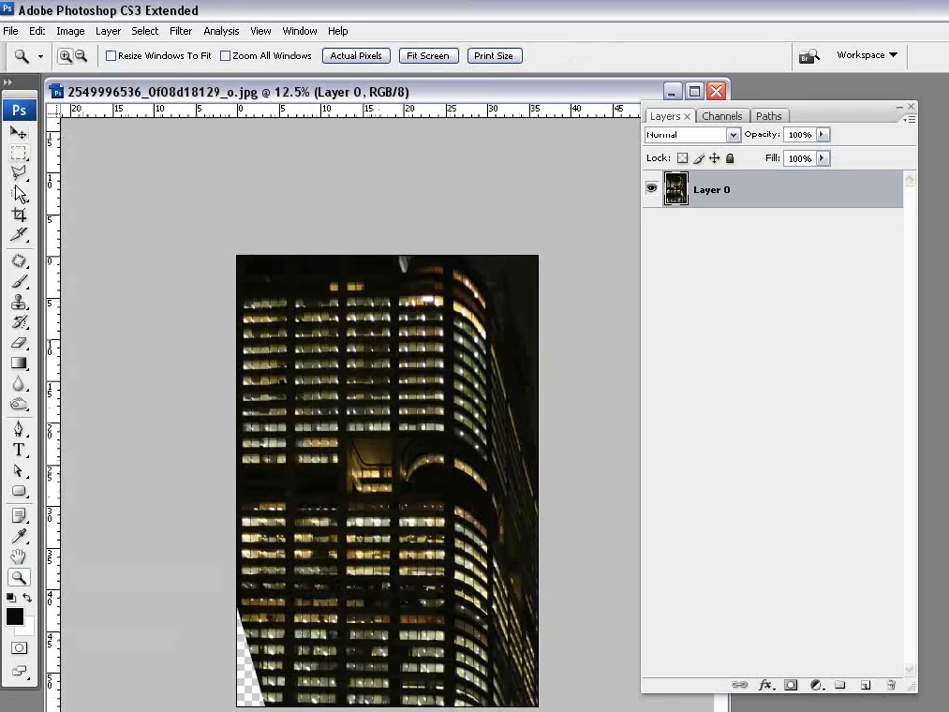
pyautogui.click(19, 214)
pyautogui.moveTo(240, 296); pyautogui.dragTo(452, 706)
pyautogui.moveTo(344, 295); pyautogui.dragTo(344, 278)
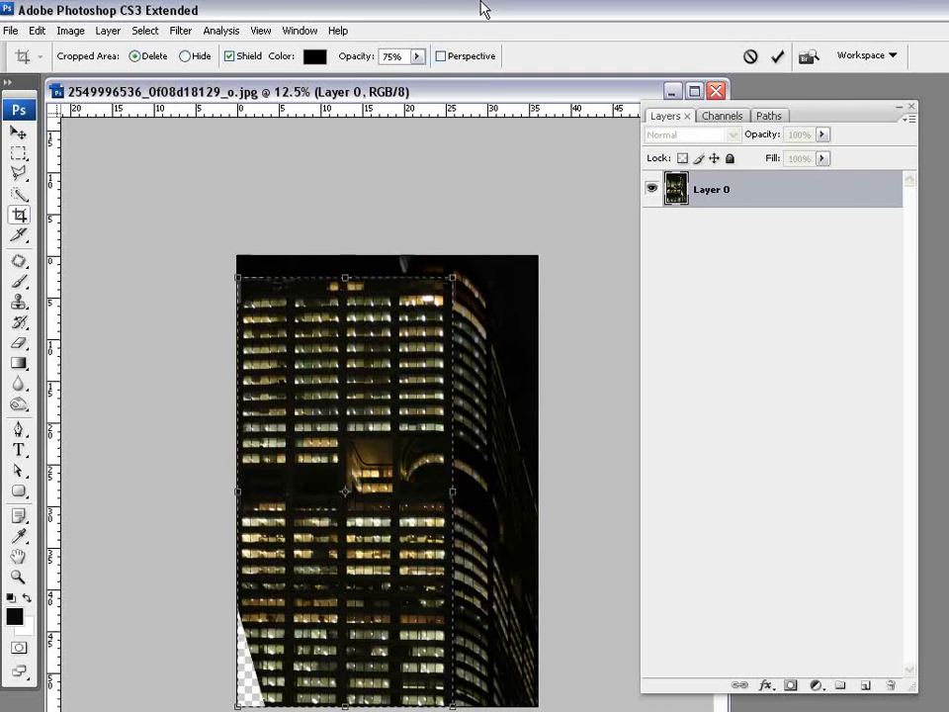
pyautogui.click(780, 57)
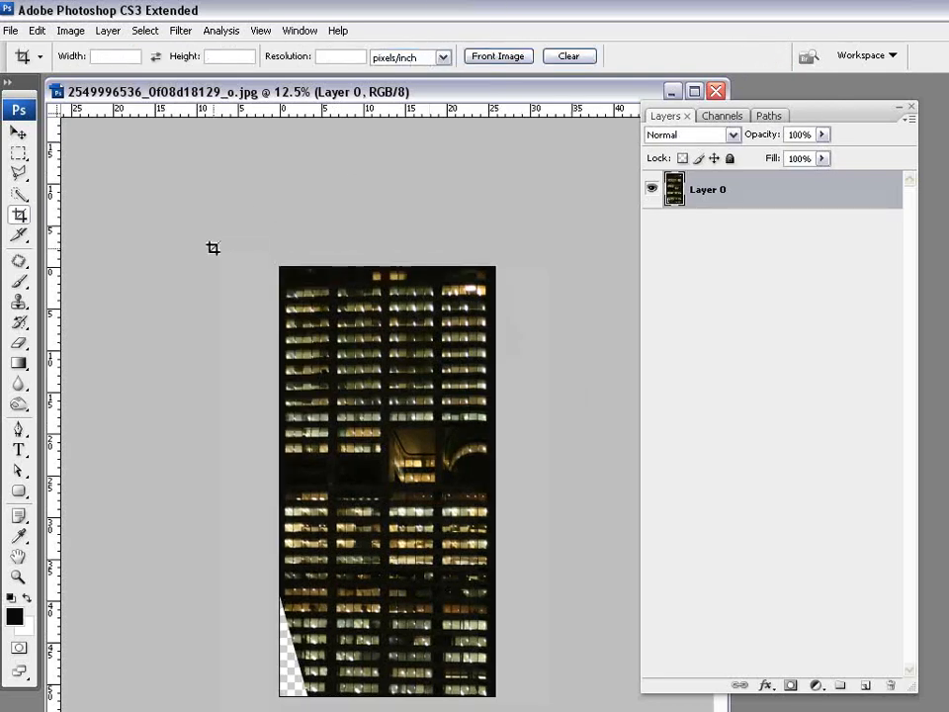
# Fill the transparent wedge in the facade's lower-left corner with the Clone Stamp, sampling windows from the second column.
pyautogui.moveTo(728, 711); pyautogui.dragTo(674, 703)
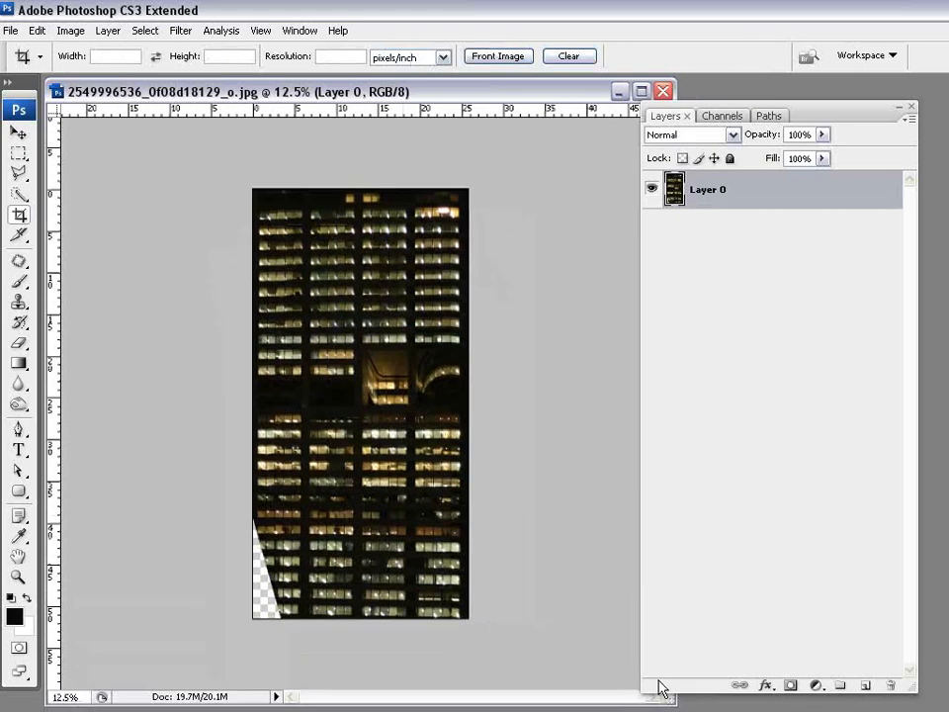
pyautogui.scroll(4, 413, 483)
pyautogui.moveTo(243, 631); pyautogui.dragTo(244, 612)
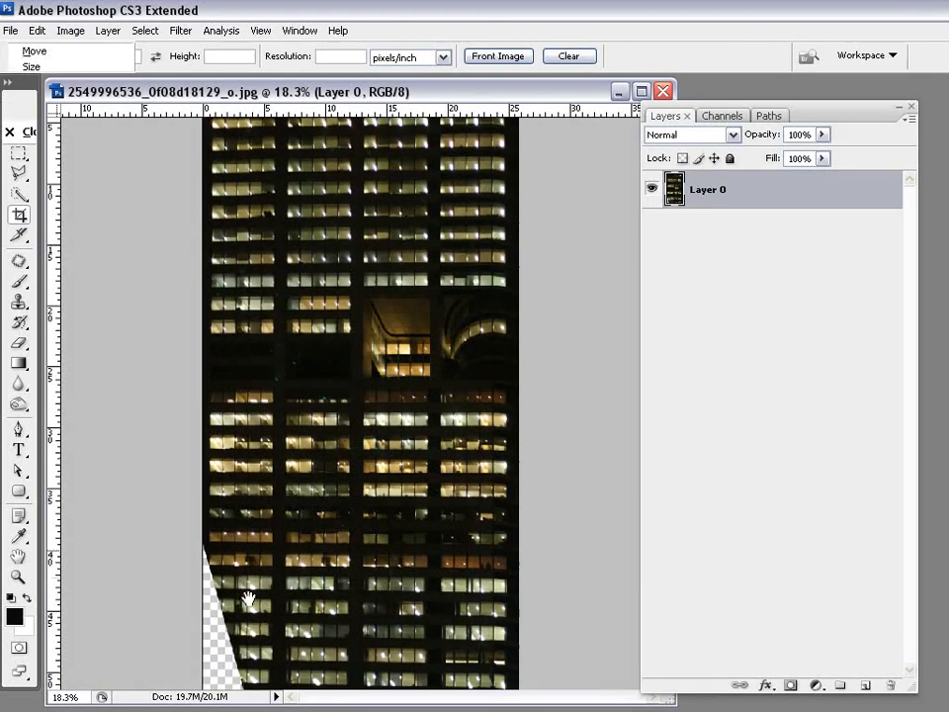
pyautogui.scroll(4, 223, 605)
pyautogui.scroll(-2, 223, 534)
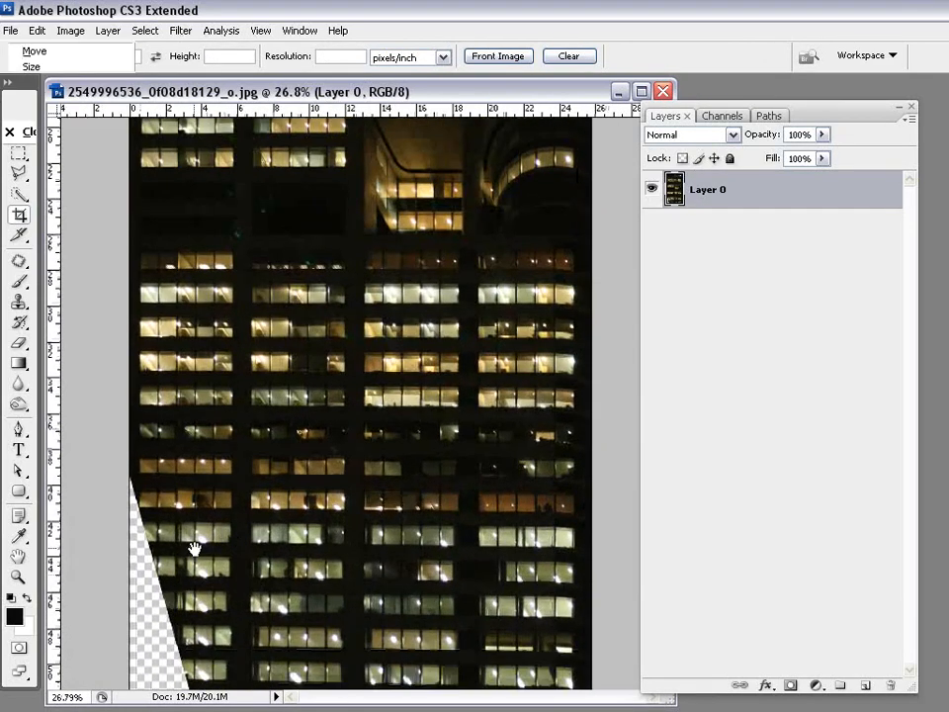
pyautogui.press('z')
pyautogui.click(151, 561)
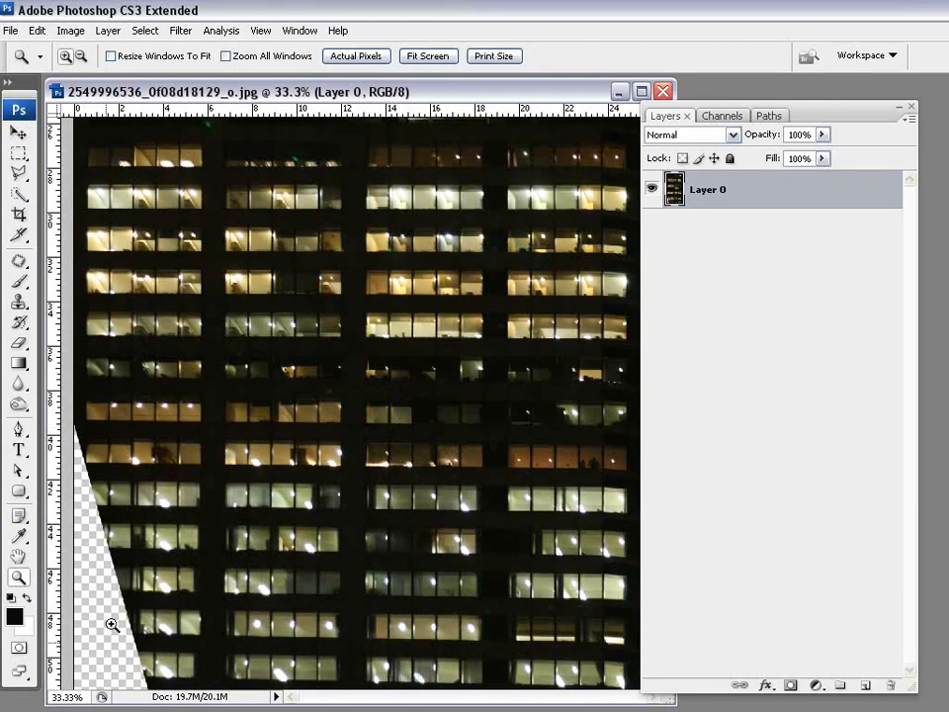
pyautogui.press('j')
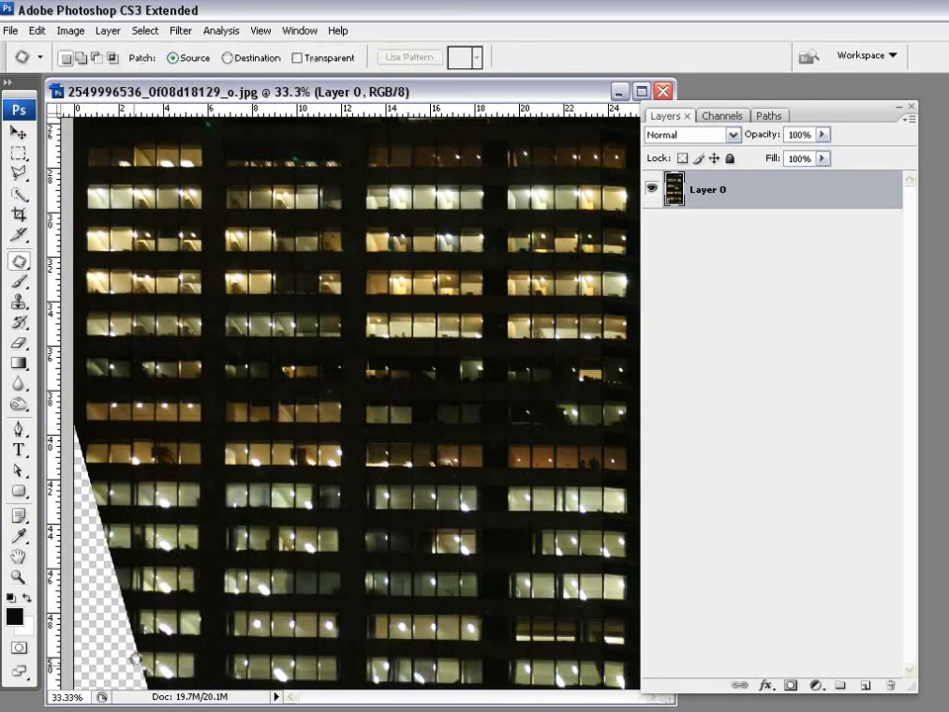
pyautogui.click(19, 303)
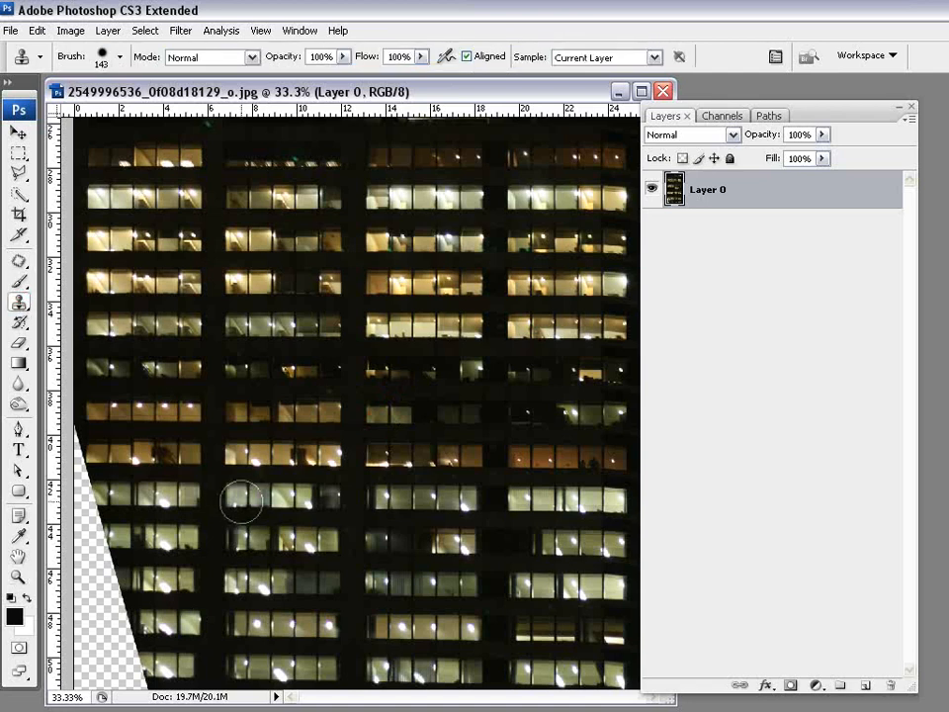
pyautogui.keyDown('alt'); pyautogui.click(227, 485); pyautogui.keyUp('alt')
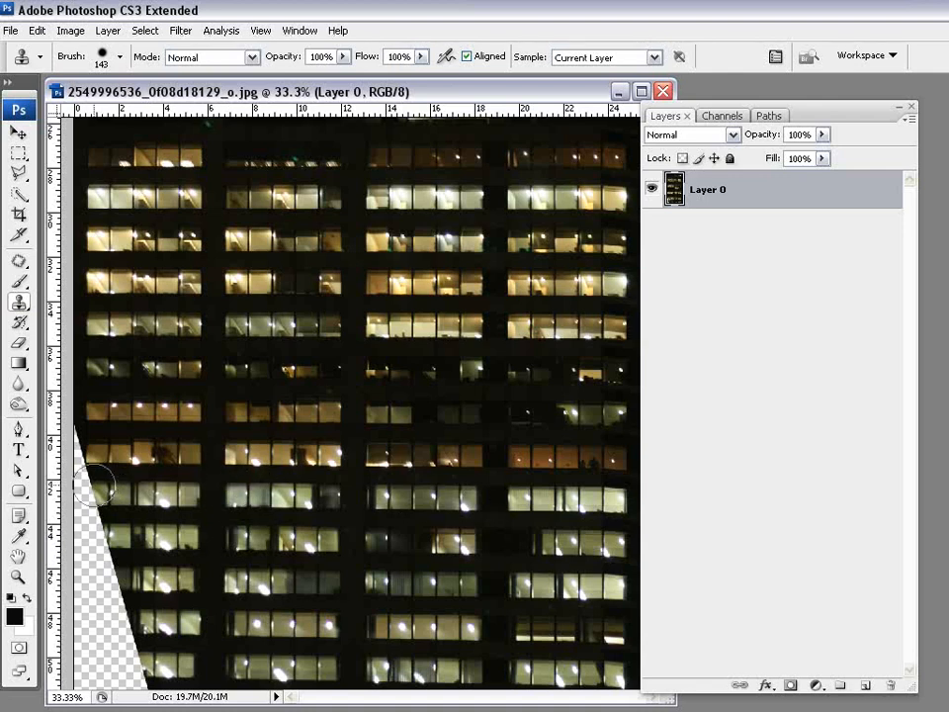
pyautogui.moveTo(86, 488)
pyautogui.mouseDown()
pyautogui.moveTo(132, 633)
pyautogui.moveTo(94, 593)
pyautogui.moveTo(75, 491)
pyautogui.moveTo(79, 688)
pyautogui.mouseUp()
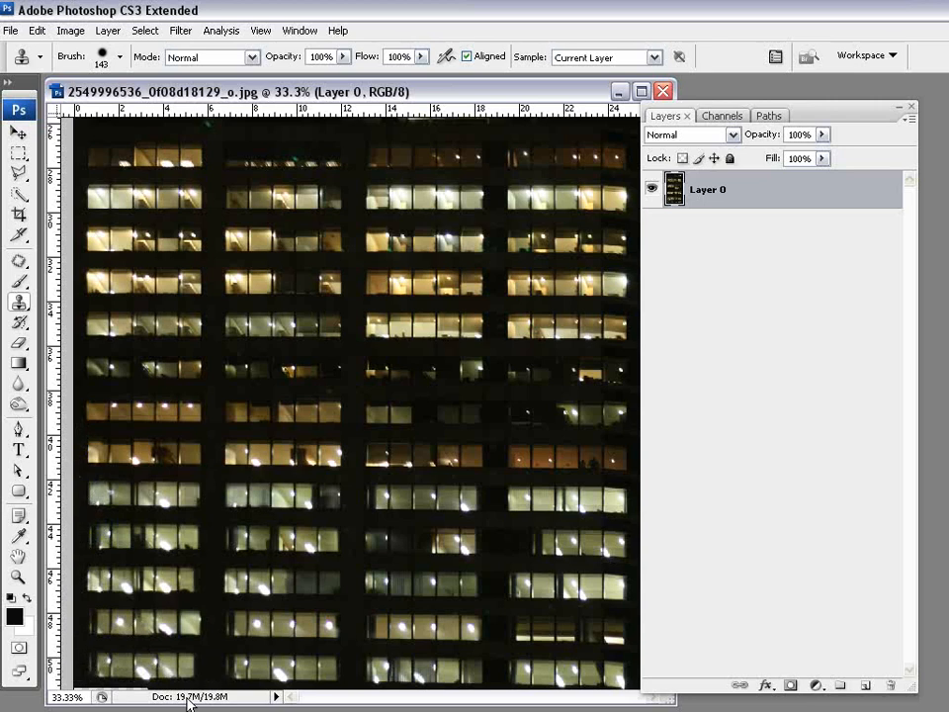
# Paint over the leftover gap along the facade's bottom edge at the first column with a 19 px near-black brush.
pyautogui.click(19, 281)
pyautogui.rightClick(172, 676)
pyautogui.moveTo(235, 654); pyautogui.dragTo(226, 653)
pyautogui.moveTo(152, 688); pyautogui.dragTo(107, 689)
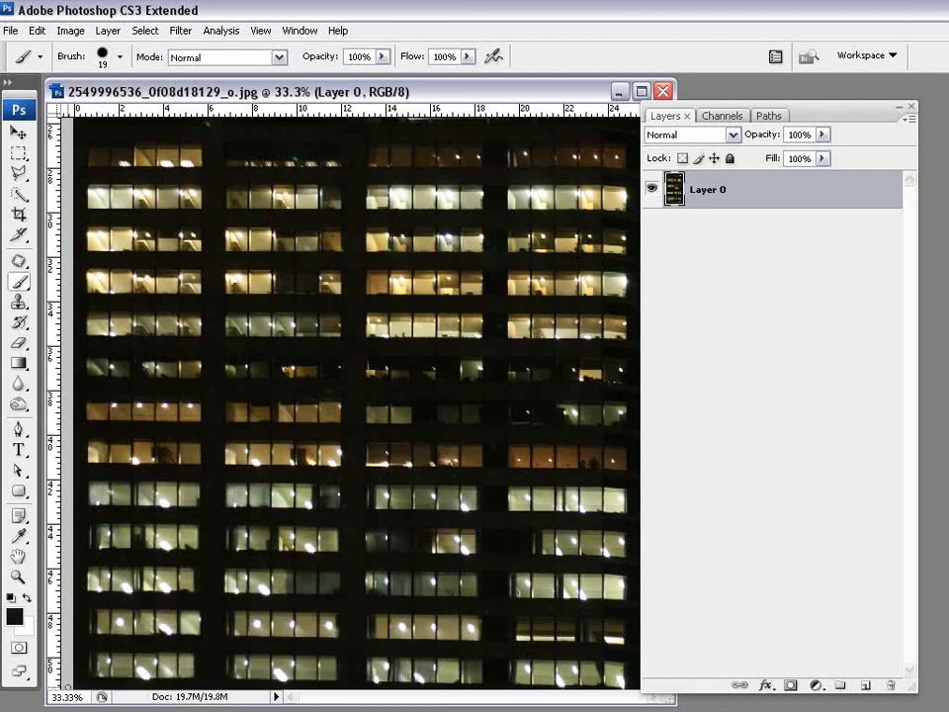
# Clone regular window rows over the lit atrium and the curved balcony in the middle of the third and fourth columns.
pyautogui.keyDown('alt'); pyautogui.scroll(-5, 316, 386); pyautogui.keyUp('alt')
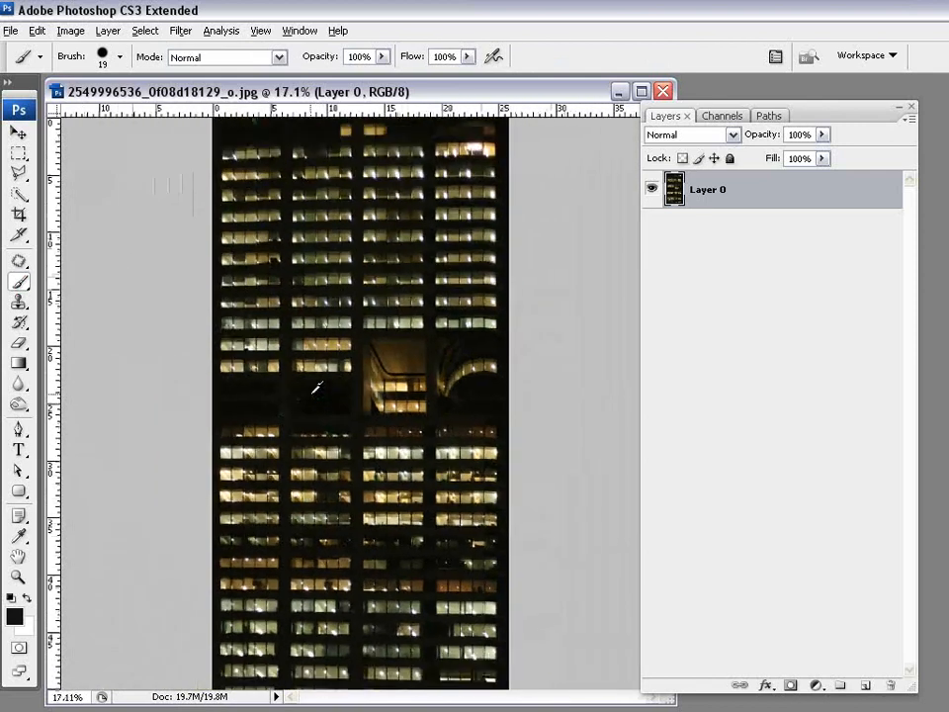
pyautogui.keyDown('alt'); pyautogui.scroll(1, 316, 385); pyautogui.keyUp('alt')
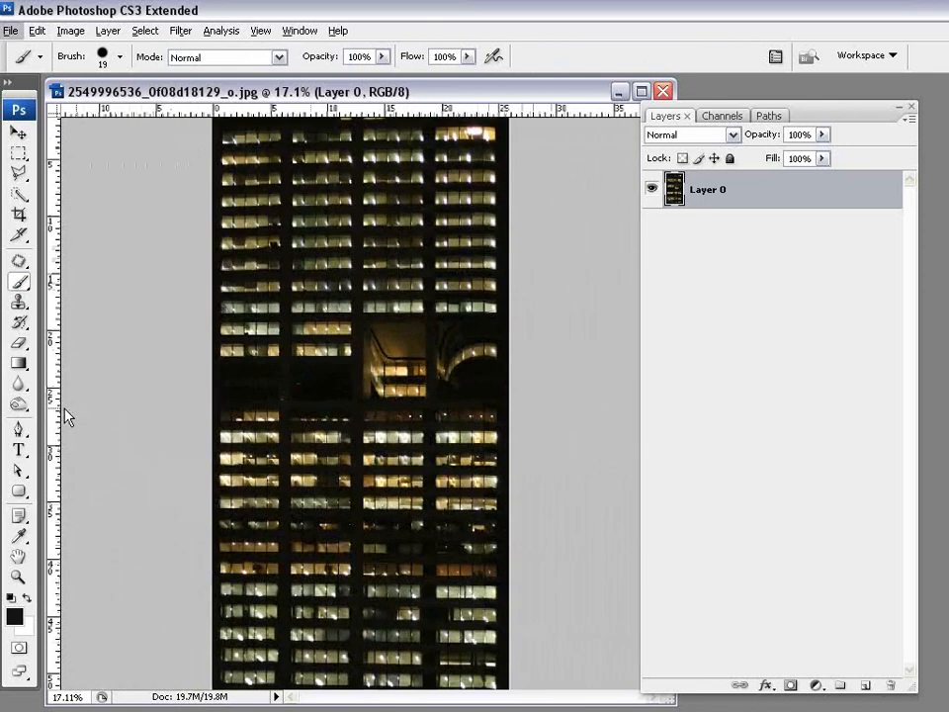
pyautogui.click(18, 579)
pyautogui.moveTo(323, 284); pyautogui.dragTo(447, 412)
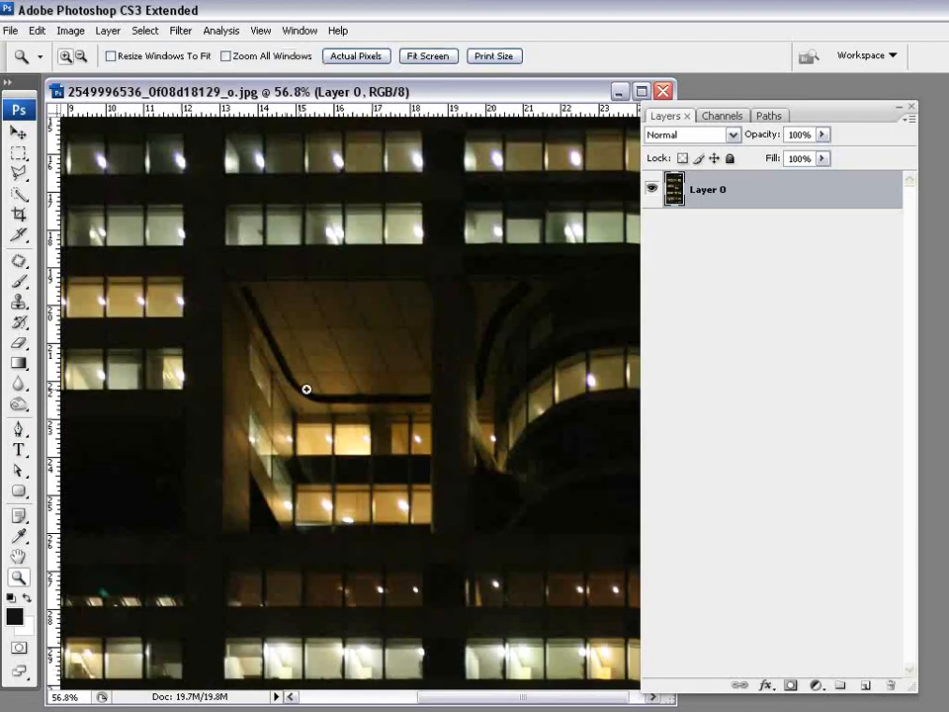
pyautogui.keyDown('alt'); pyautogui.click(248, 412); pyautogui.keyUp('alt')
pyautogui.hotkey('alt', 'space')
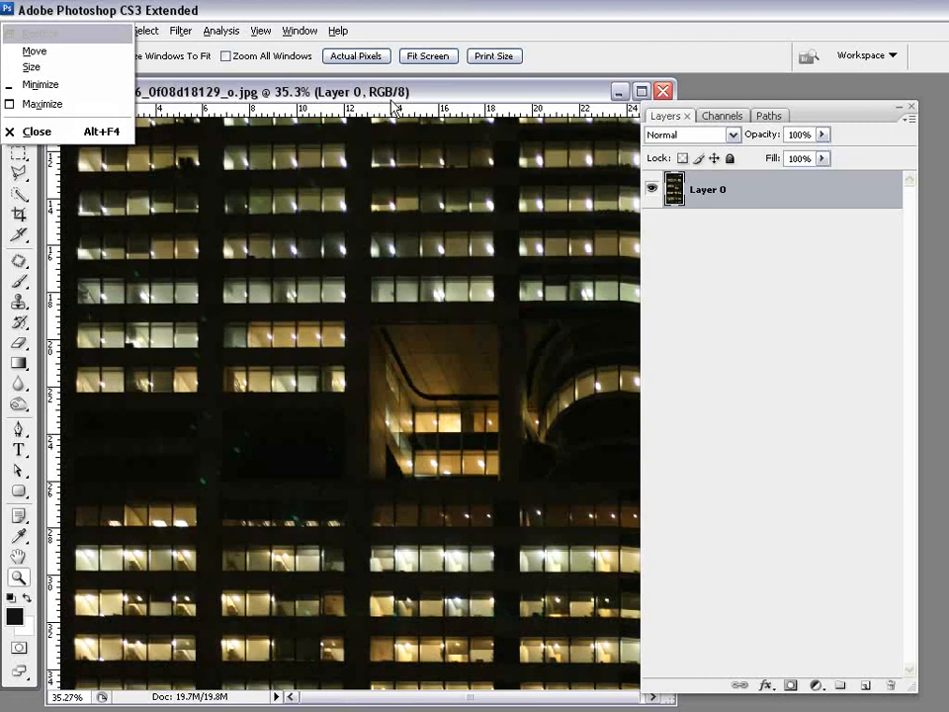
pyautogui.press('Escape')
pyautogui.keyDown('alt'); pyautogui.click(421, 420); pyautogui.keyUp('alt')
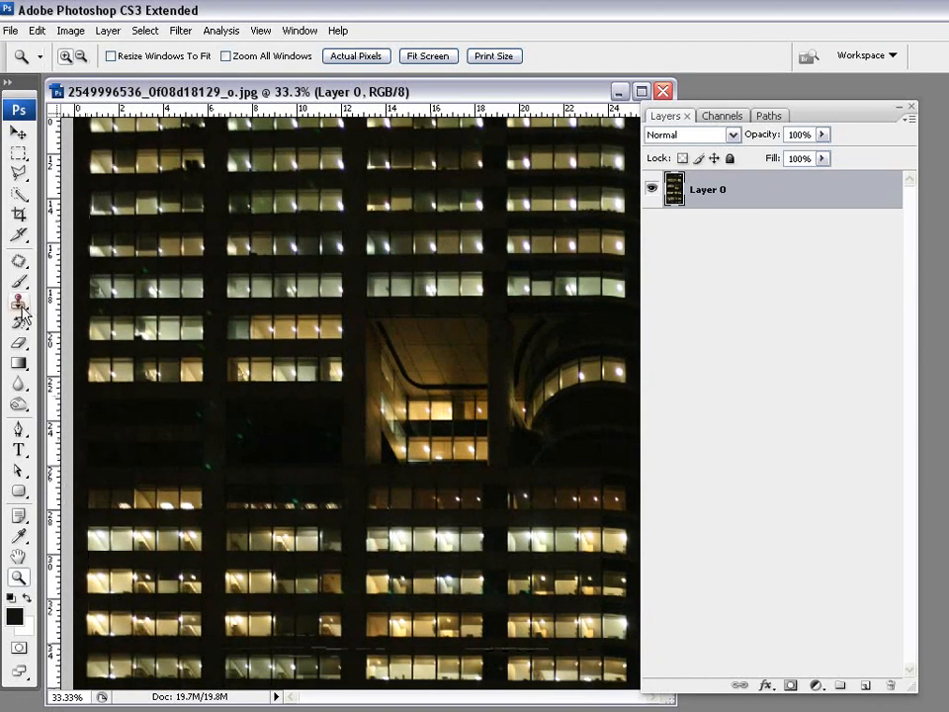
pyautogui.press('s')
pyautogui.moveTo(306, 265)
pyautogui.mouseDown()
pyautogui.moveTo(402, 341)
pyautogui.moveTo(390, 392)
pyautogui.mouseUp()
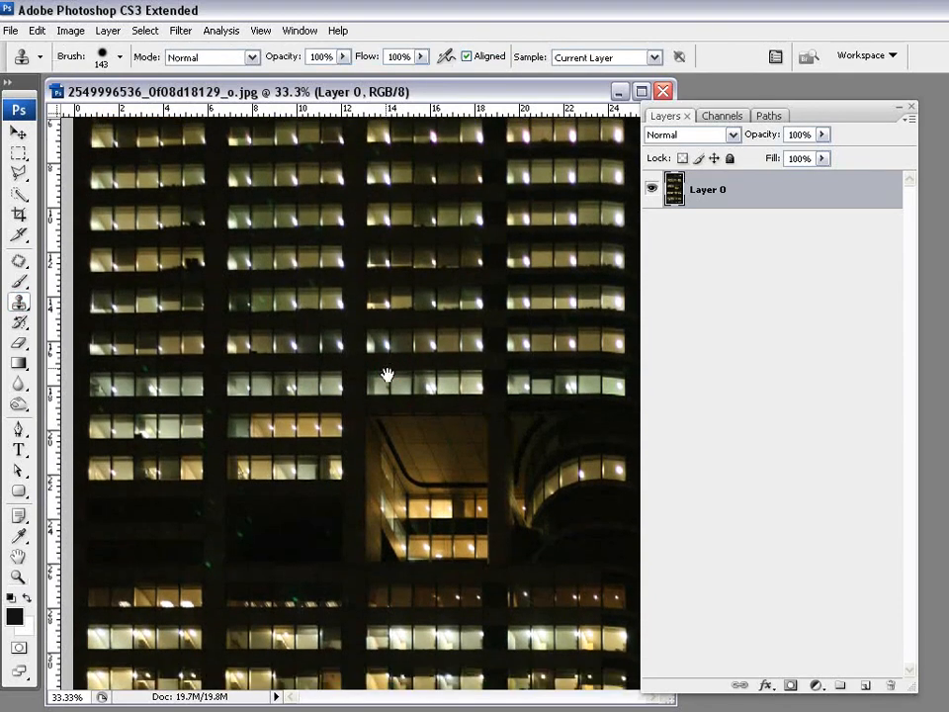
pyautogui.keyDown('alt'); pyautogui.click(226, 248); pyautogui.keyUp('alt')
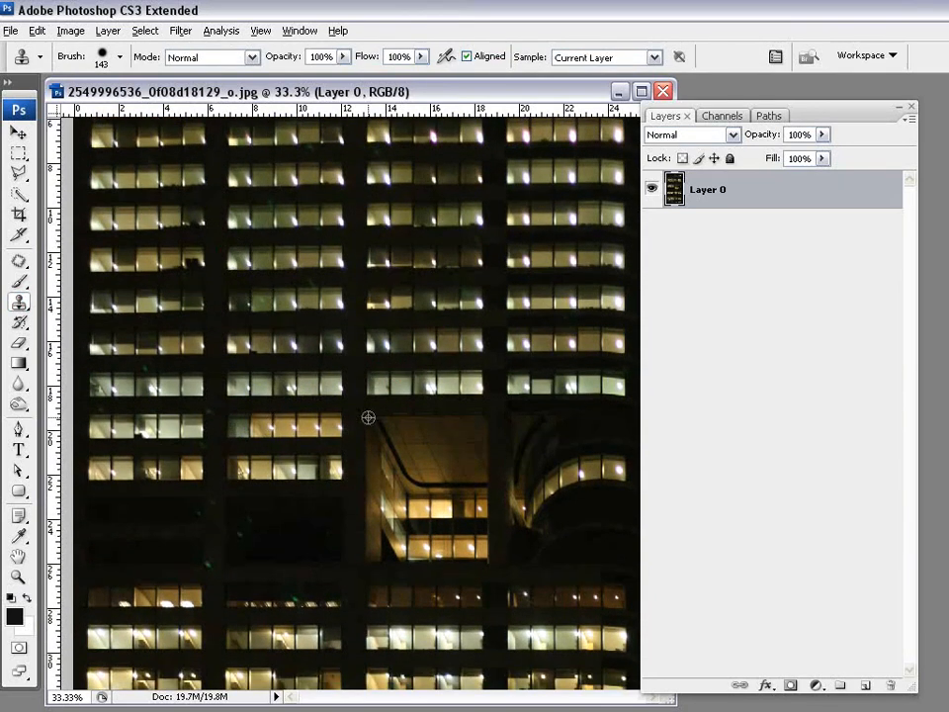
pyautogui.click(376, 436)
pyautogui.moveTo(376, 433)
pyautogui.mouseDown()
pyautogui.moveTo(377, 552)
pyautogui.moveTo(475, 559)
pyautogui.moveTo(483, 425)
pyautogui.moveTo(410, 427)
pyautogui.moveTo(408, 491)
pyautogui.moveTo(449, 457)
pyautogui.moveTo(411, 501)
pyautogui.moveTo(448, 494)
pyautogui.moveTo(460, 514)
pyautogui.moveTo(441, 518)
pyautogui.moveTo(528, 560)
pyautogui.moveTo(566, 483)
pyautogui.moveTo(513, 427)
pyautogui.moveTo(514, 544)
pyautogui.moveTo(553, 552)
pyautogui.moveTo(610, 553)
pyautogui.moveTo(616, 431)
pyautogui.moveTo(538, 421)
pyautogui.moveTo(557, 479)
pyautogui.moveTo(595, 469)
pyautogui.moveTo(522, 515)
pyautogui.moveTo(573, 545)
pyautogui.mouseUp()
pyautogui.hotkey('ctrl', '0')
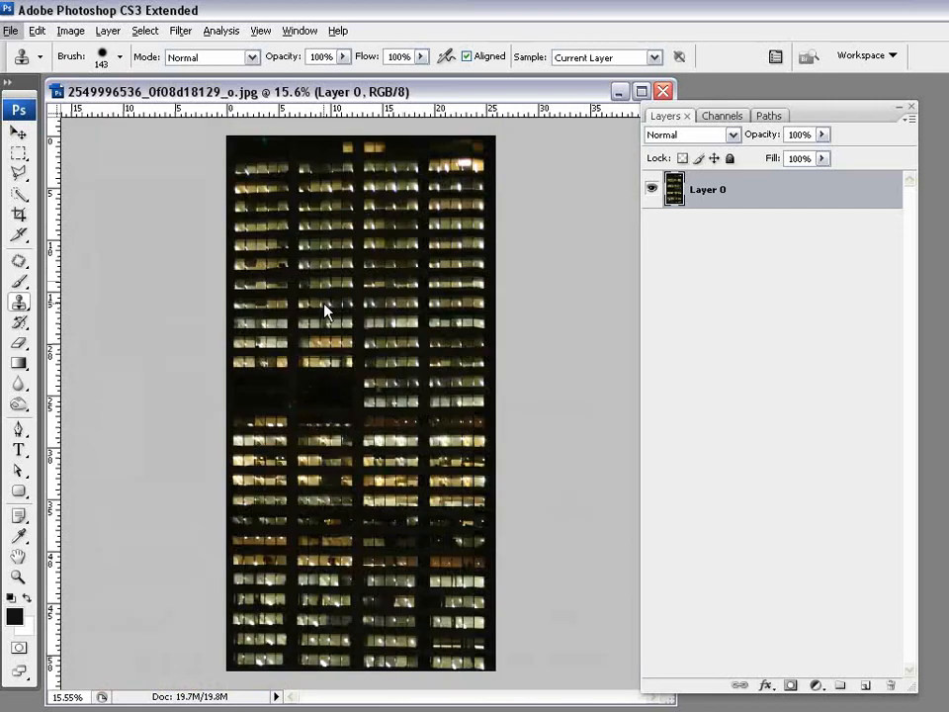
# Extend the canvas to the right with the Crop tool to twice the facade's width, making it roughly square.
pyautogui.scroll(-6, 324, 304)
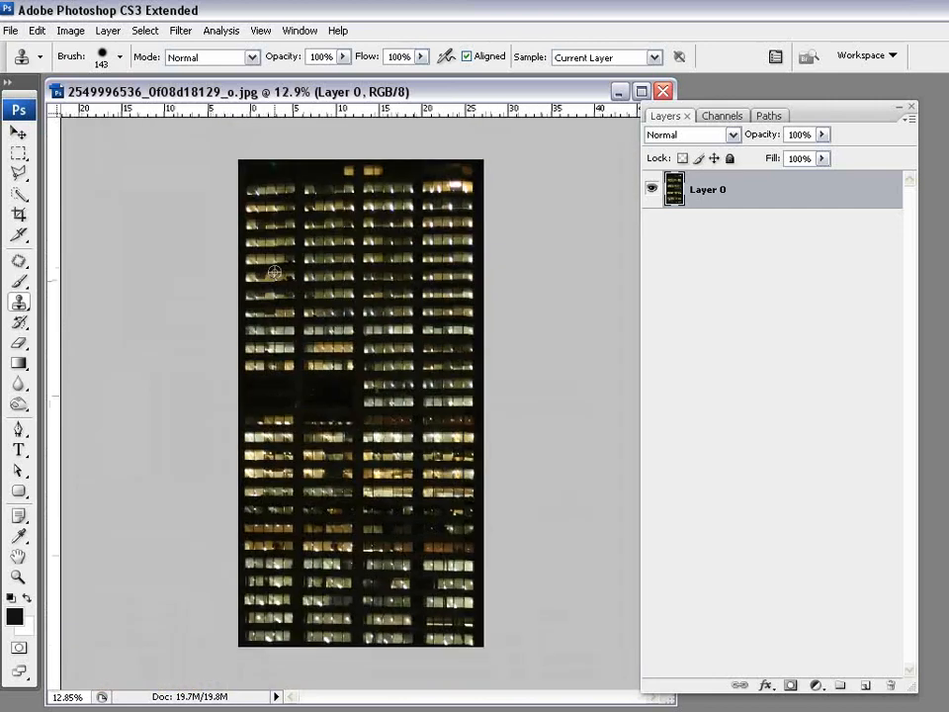
pyautogui.click(19, 214)
pyautogui.moveTo(286, 253); pyautogui.dragTo(420, 548)
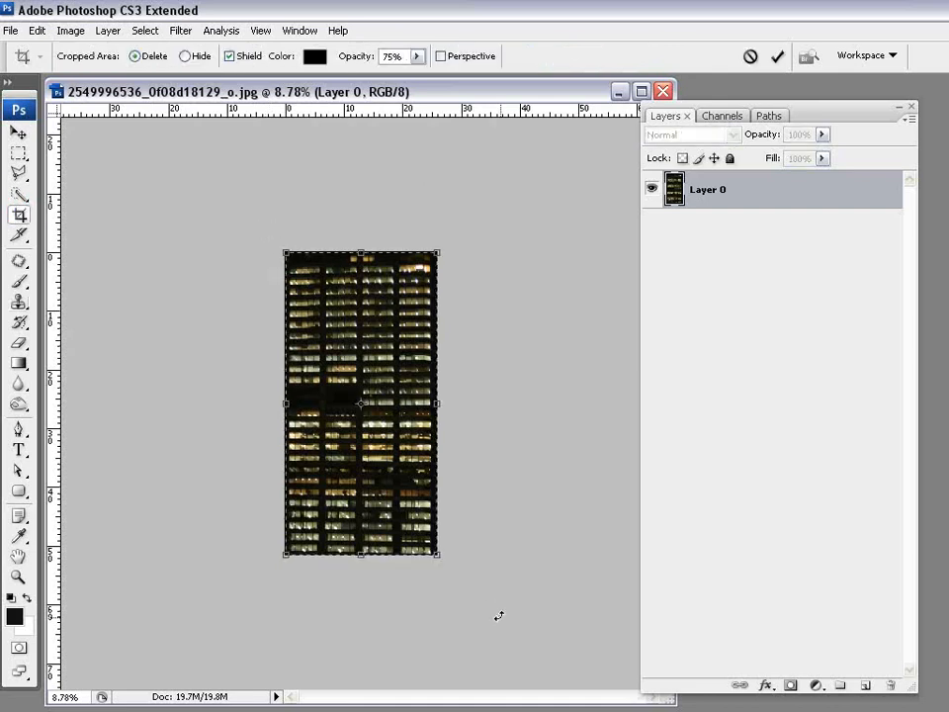
pyautogui.moveTo(439, 402); pyautogui.dragTo(589, 402)
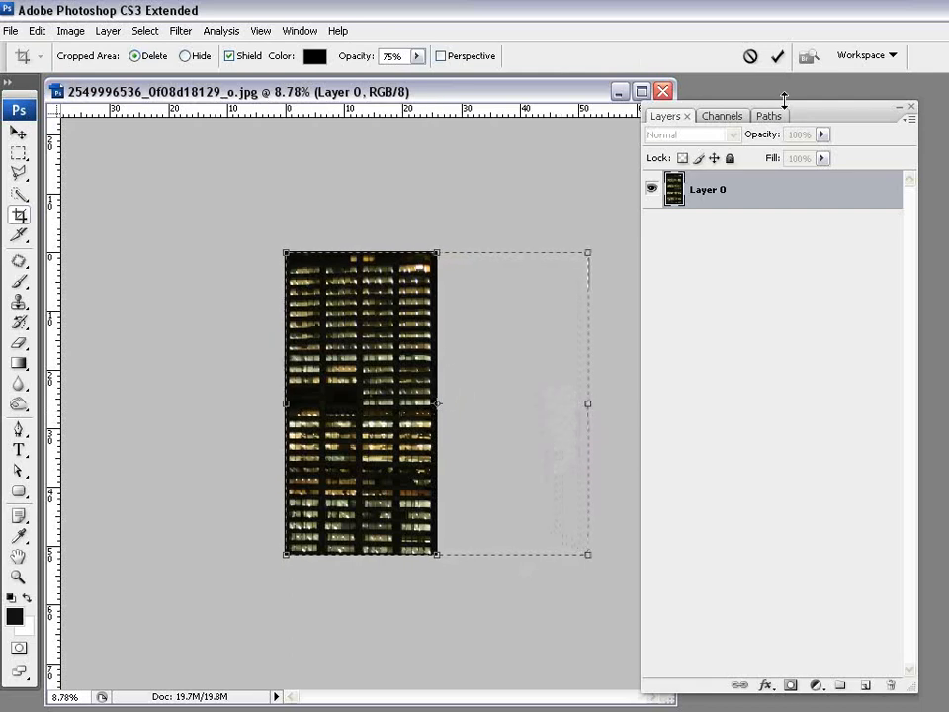
pyautogui.click(778, 57)
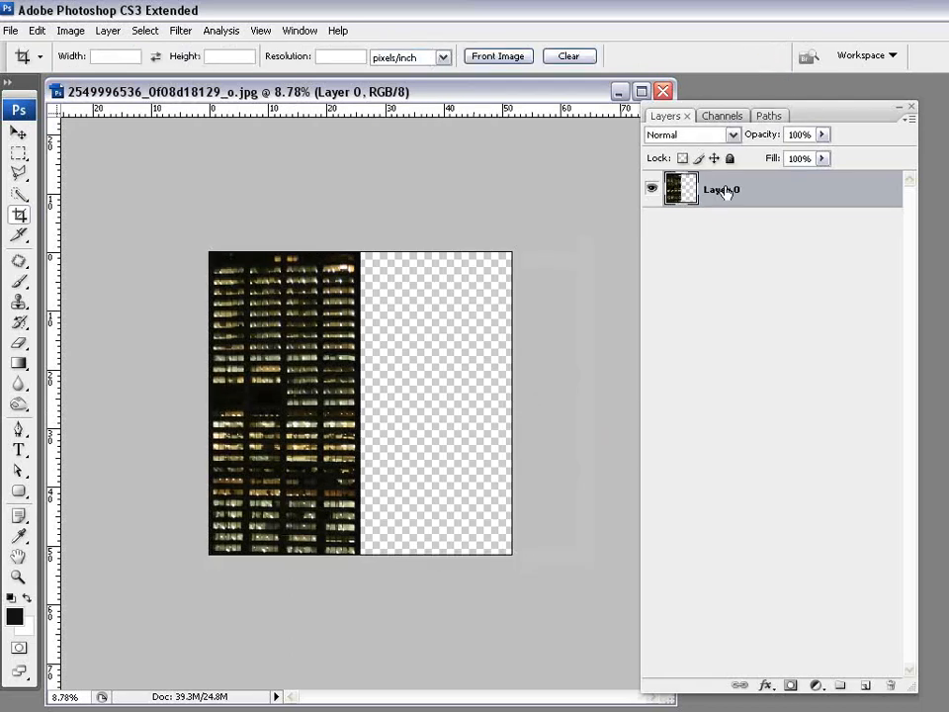
# Duplicate the facade layer into the empty right half, aligned with the original's edge, and inspect the seam up close.
pyautogui.click(18, 132)
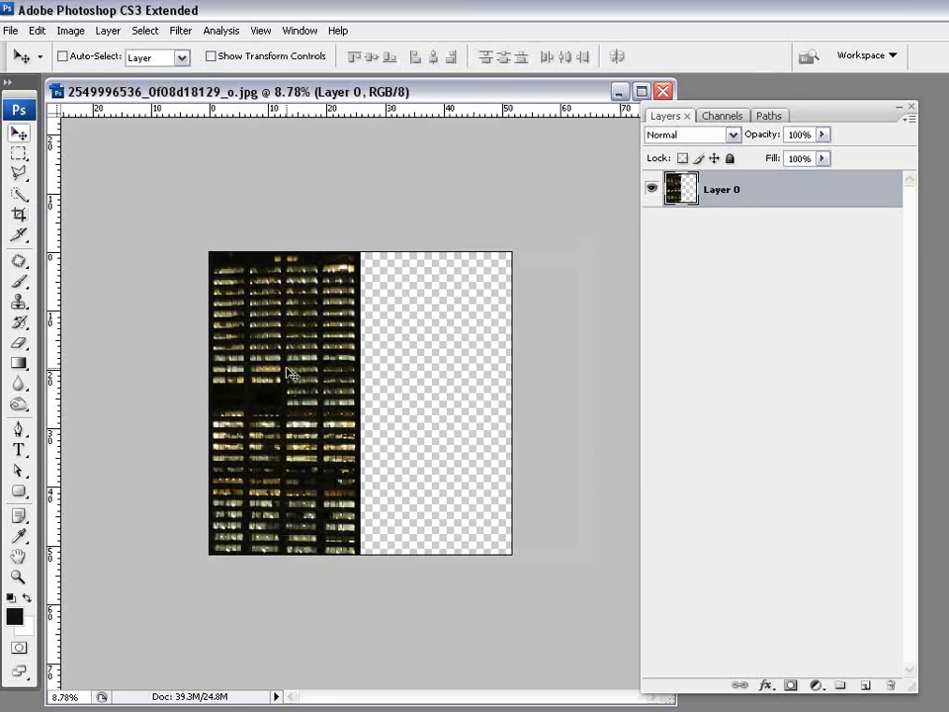
pyautogui.moveTo(229, 406); pyautogui.dragTo(377, 406)
pyautogui.press('z')
pyautogui.moveTo(299, 323); pyautogui.dragTo(403, 426)
pyautogui.rightClick(345, 399)
pyautogui.click(378, 418)
pyautogui.keyDown('alt'); pyautogui.click(320, 407); pyautogui.keyUp('alt')
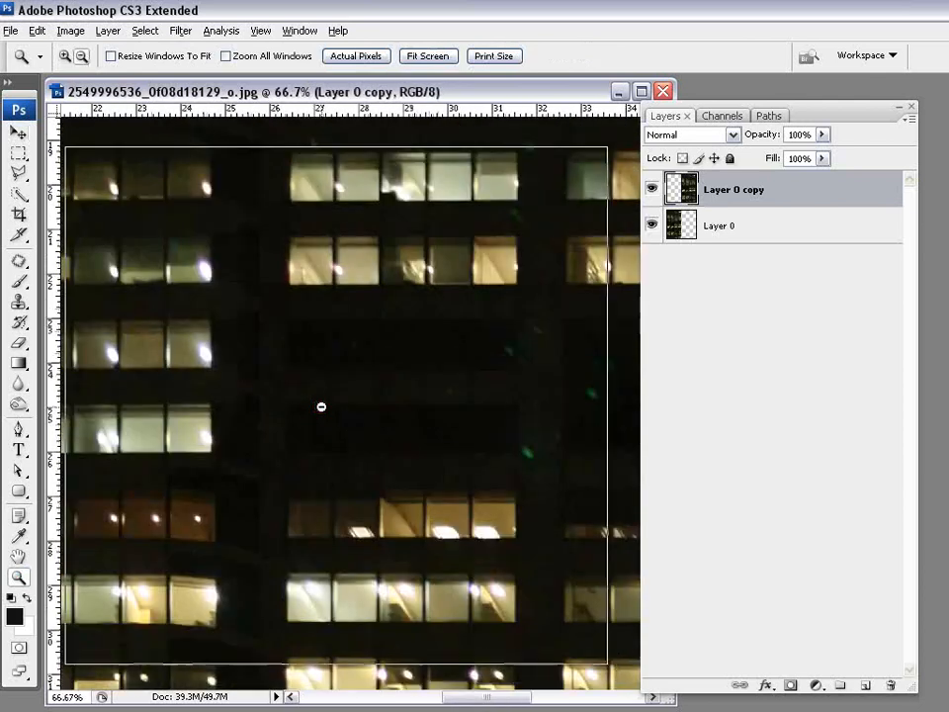
pyautogui.keyDown('alt'); pyautogui.click(322, 407); pyautogui.keyUp('alt')
pyautogui.keyDown('alt'); pyautogui.click(321, 407); pyautogui.keyUp('alt')
pyautogui.keyDown('alt'); pyautogui.click(322, 404); pyautogui.keyUp('alt')
pyautogui.keyDown('alt'); pyautogui.click(322, 403); pyautogui.keyUp('alt')
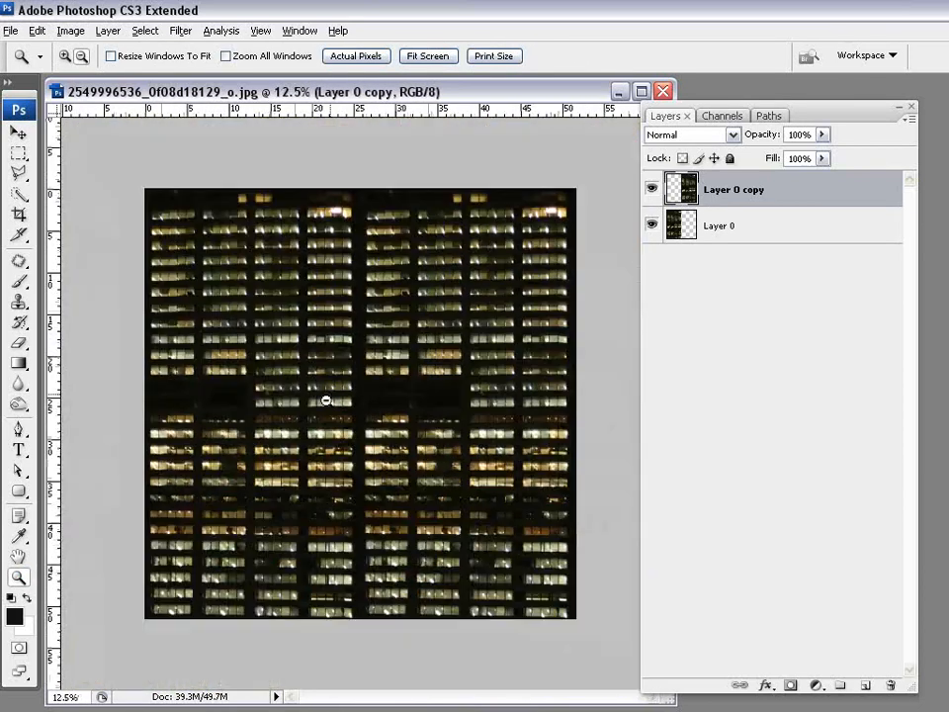
# Shift the right facade copy down to offset its window pattern and fill the gap above it with another copy.
pyautogui.press('v')
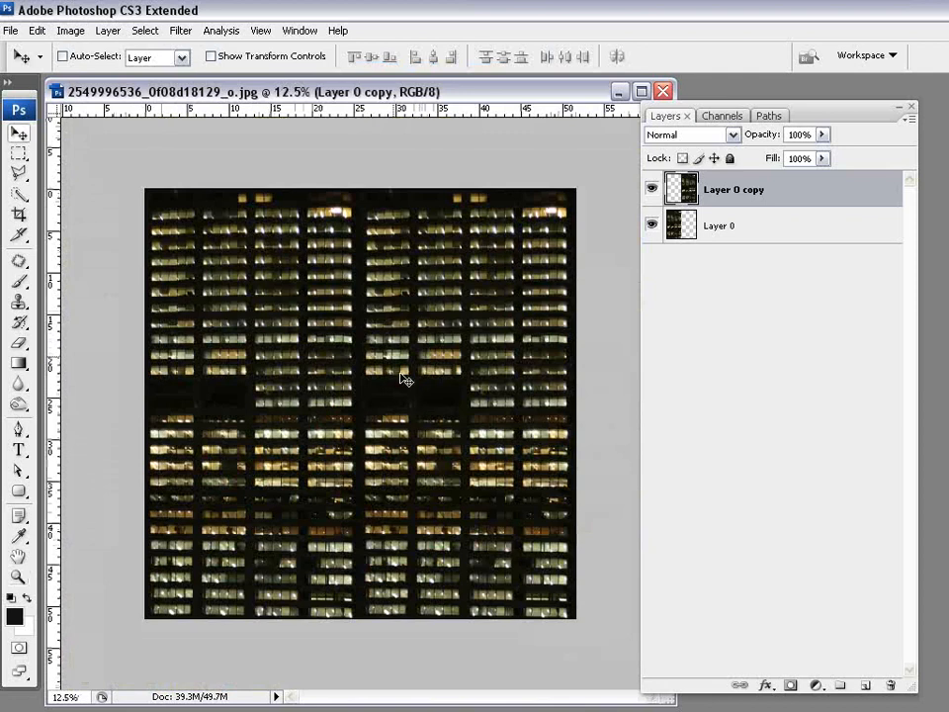
pyautogui.moveTo(389, 275); pyautogui.dragTo(418, 342)
pyautogui.press('Up')
pyautogui.press('Up')
pyautogui.press('Up')
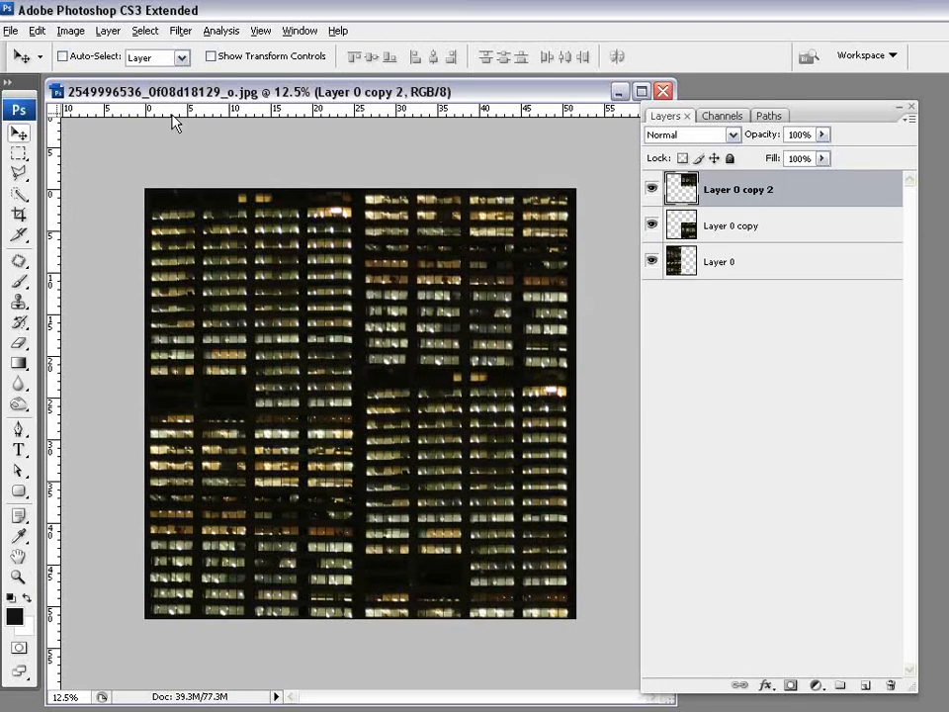
# Flatten all the facade layers into a single background layer.
pyautogui.moveTo(912, 127); pyautogui.dragTo(805, 121)
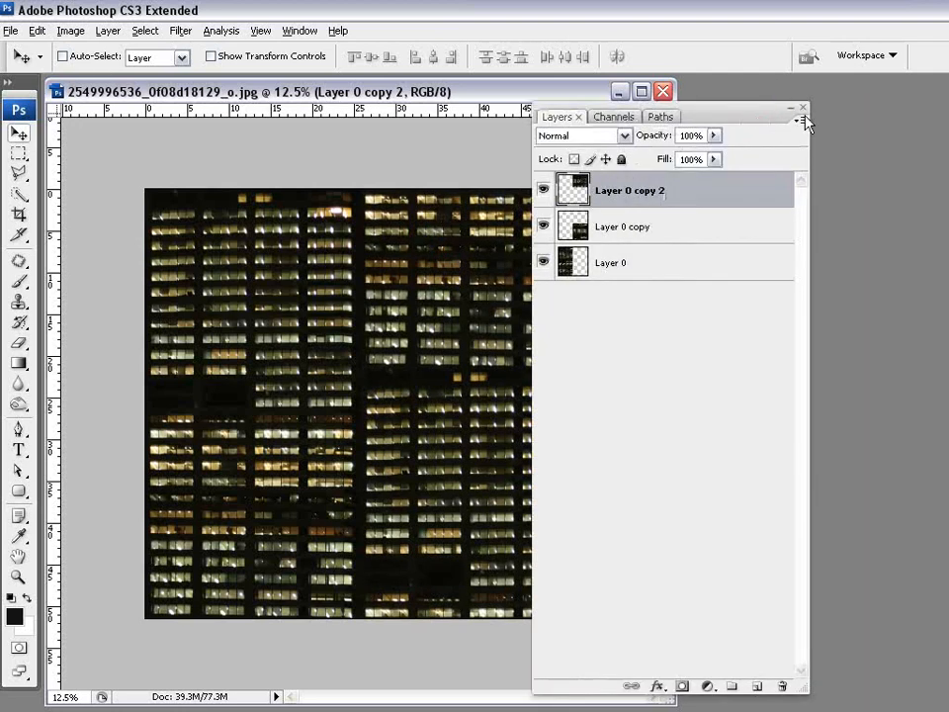
pyautogui.click(802, 120)
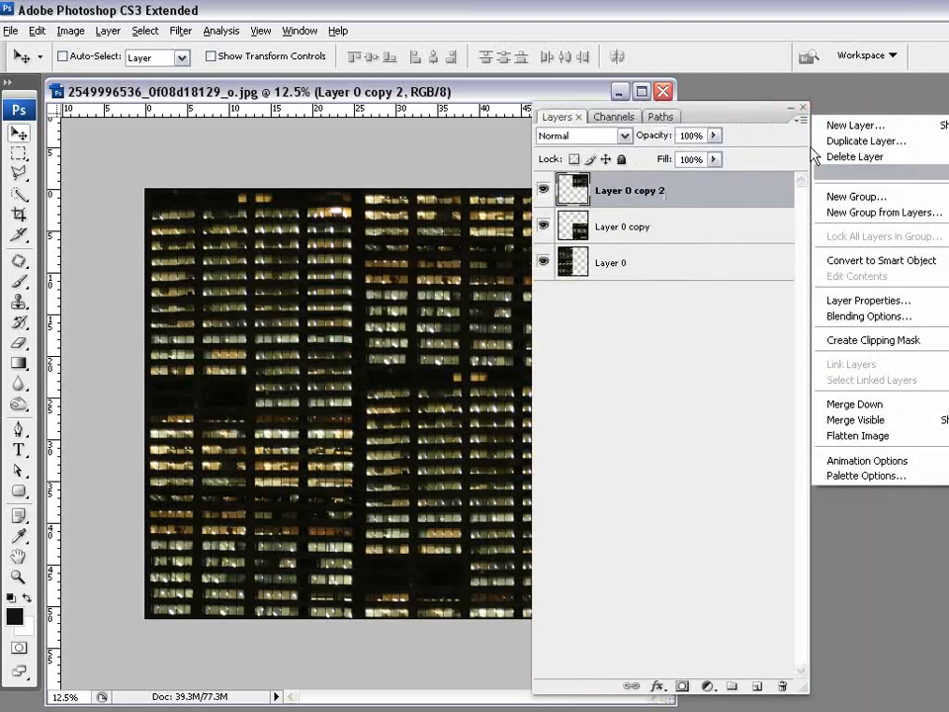
pyautogui.click(859, 436)
# Save the texture as a JPEG named Building_side in the City Images folder.
pyautogui.click(10, 31)
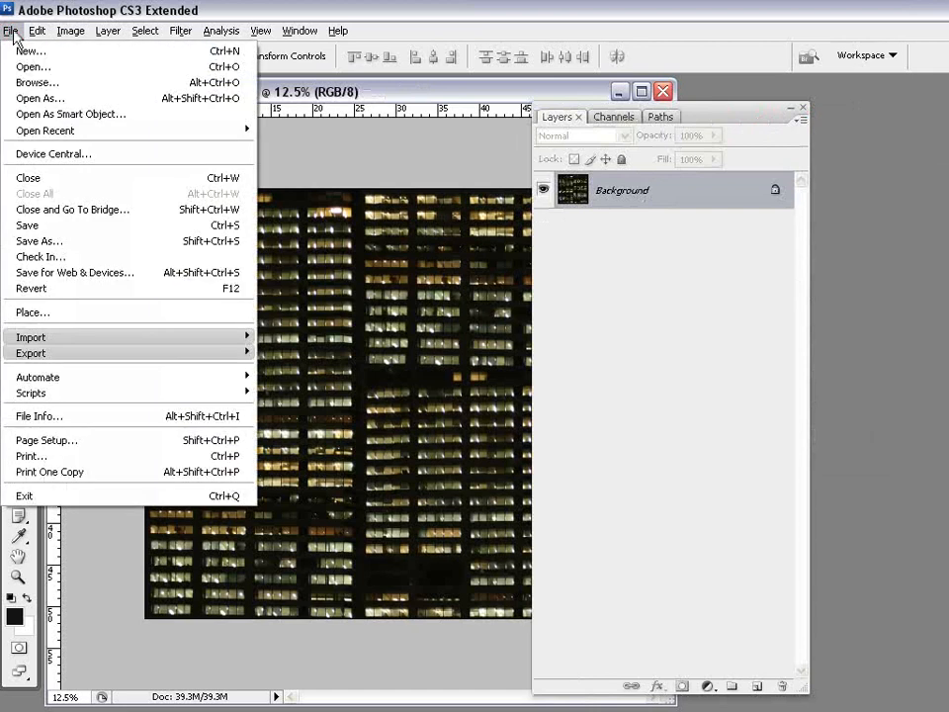
pyautogui.click(60, 242)
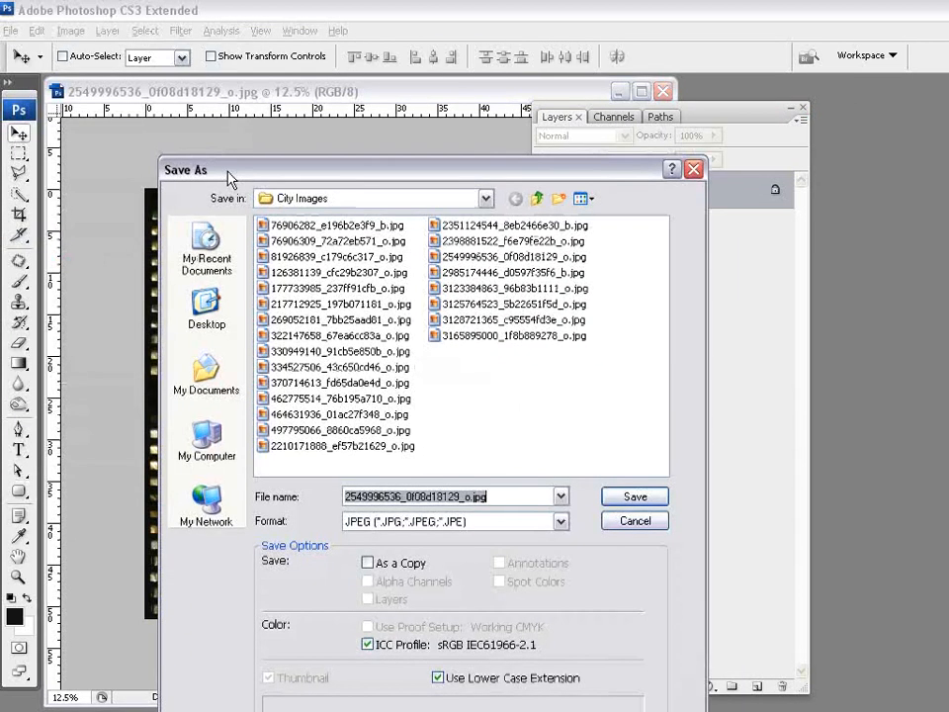
pyautogui.moveTo(490, 497); pyautogui.dragTo(234, 496)
pyautogui.write('B')
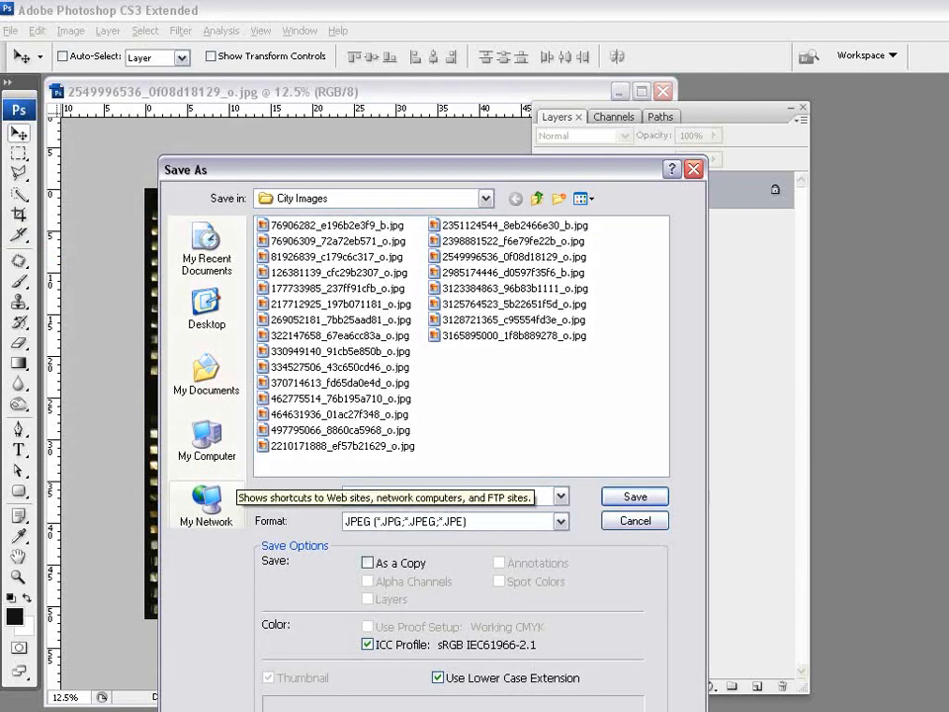
pyautogui.write('uilding_side')
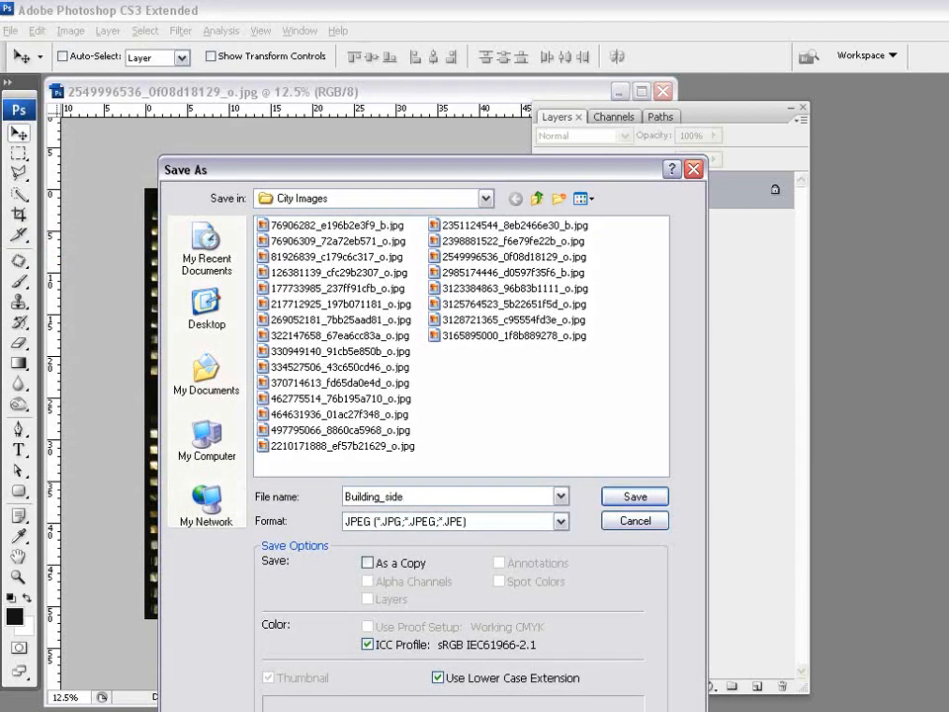
pyautogui.click(638, 497)
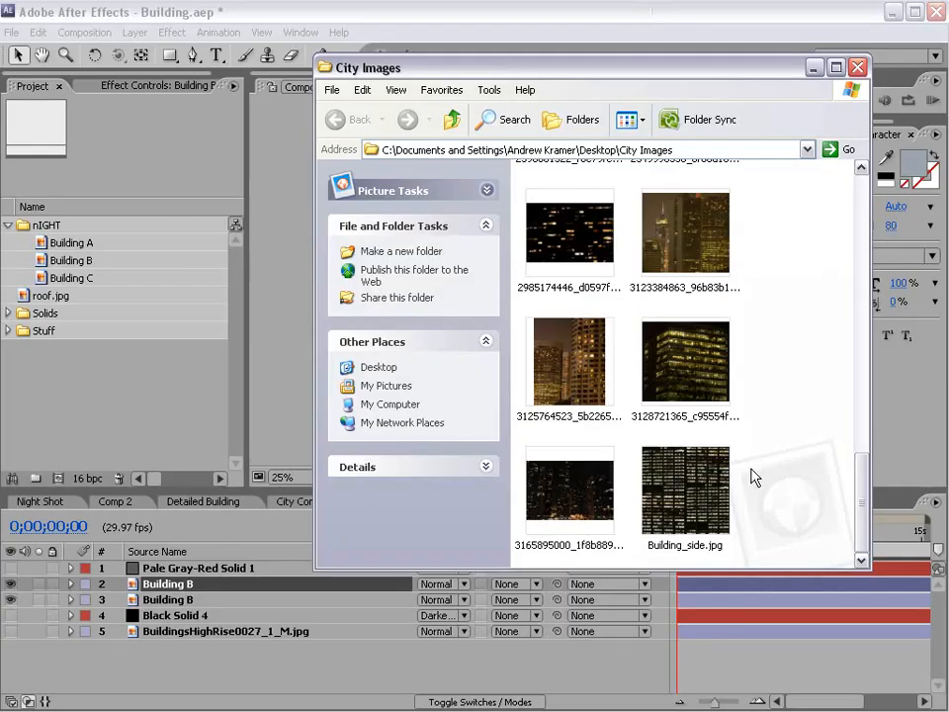
# Switch to After Effects and import Building_side.jpg from the City Images folder into the project's nIGHT folder.
pyautogui.click(693, 500)
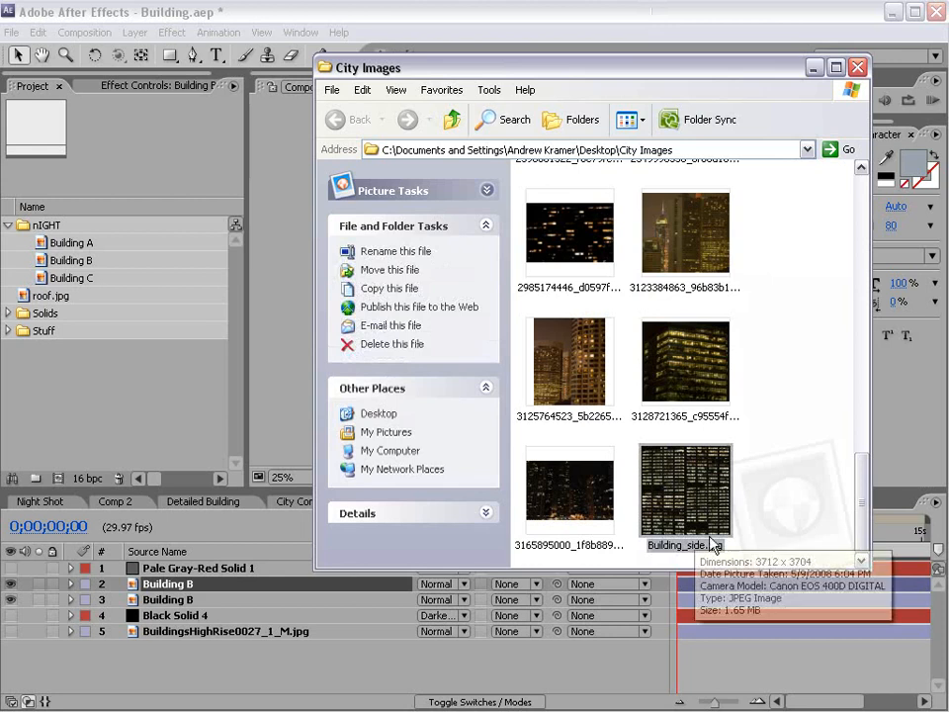
pyautogui.moveTo(702, 514); pyautogui.dragTo(40, 226)
pyautogui.click(131, 434)
pyautogui.click(85, 296)
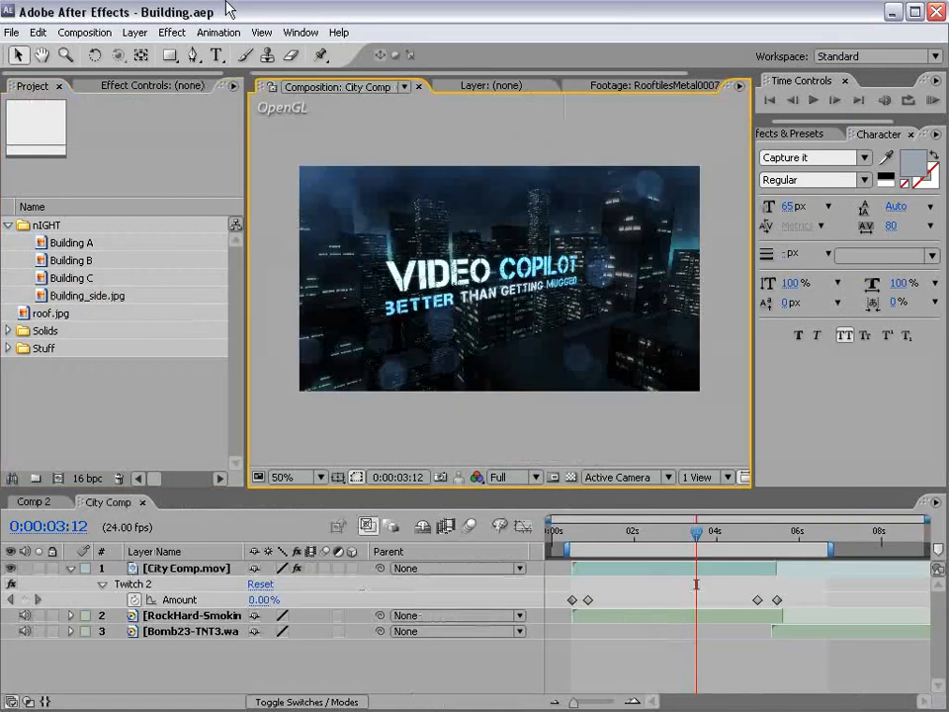
# Create a composition named City Night with the NTSC D1 Widescreen Square Pixel preset and a 23.976 fps frame rate.
pyautogui.click(99, 33)
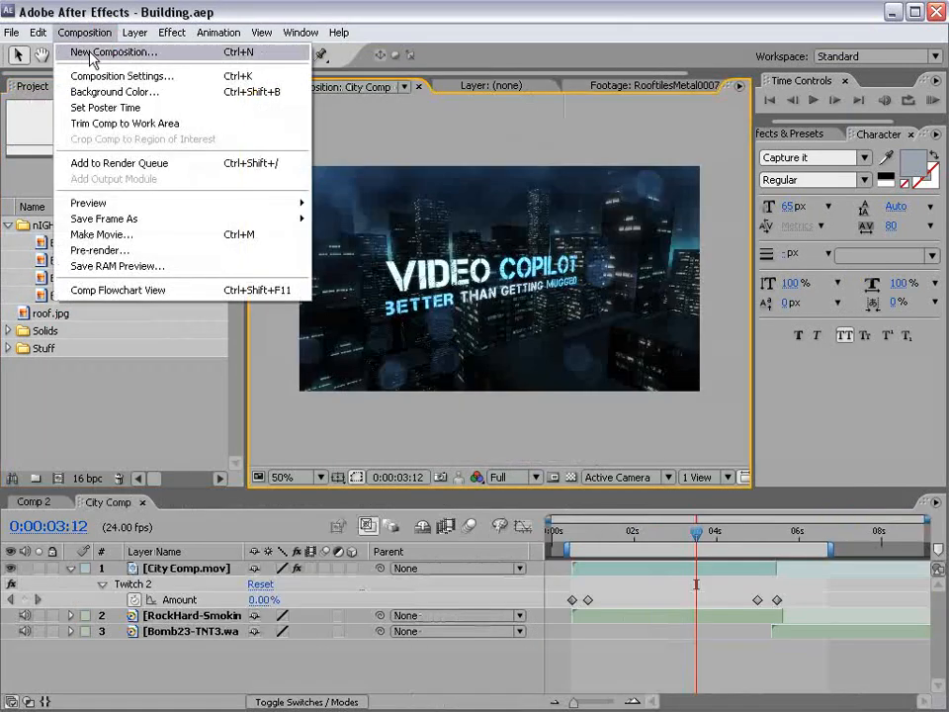
pyautogui.click(224, 54)
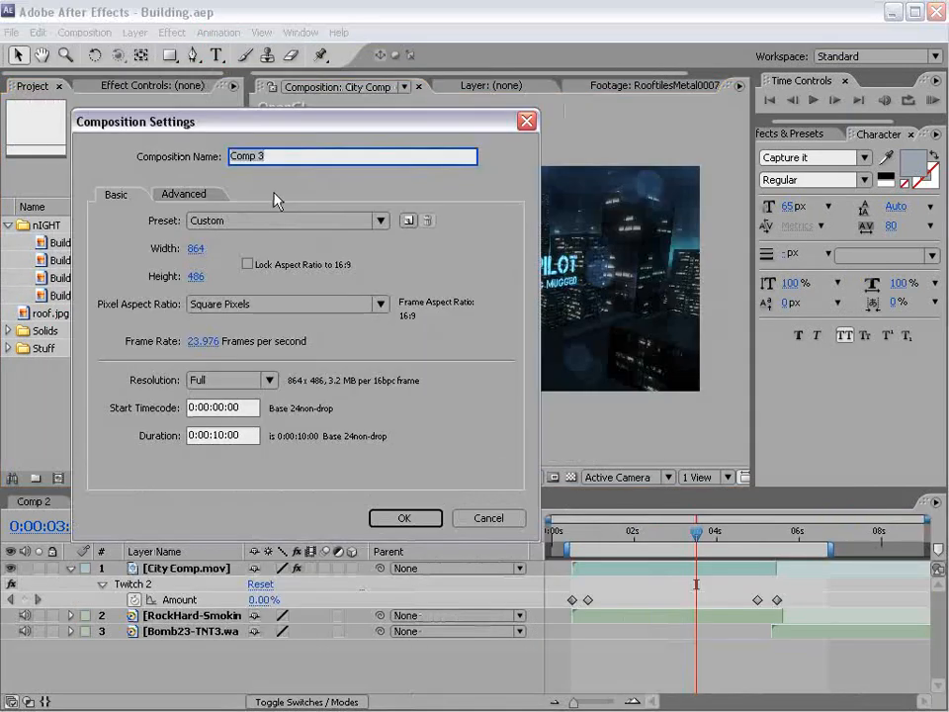
pyautogui.write('City Night')
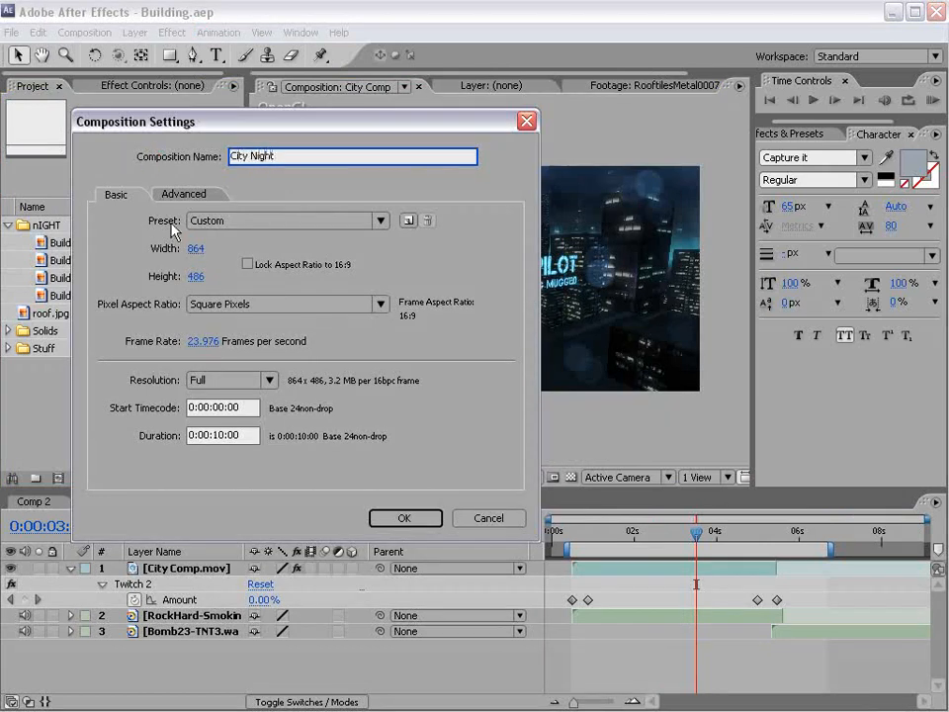
pyautogui.click(269, 220)
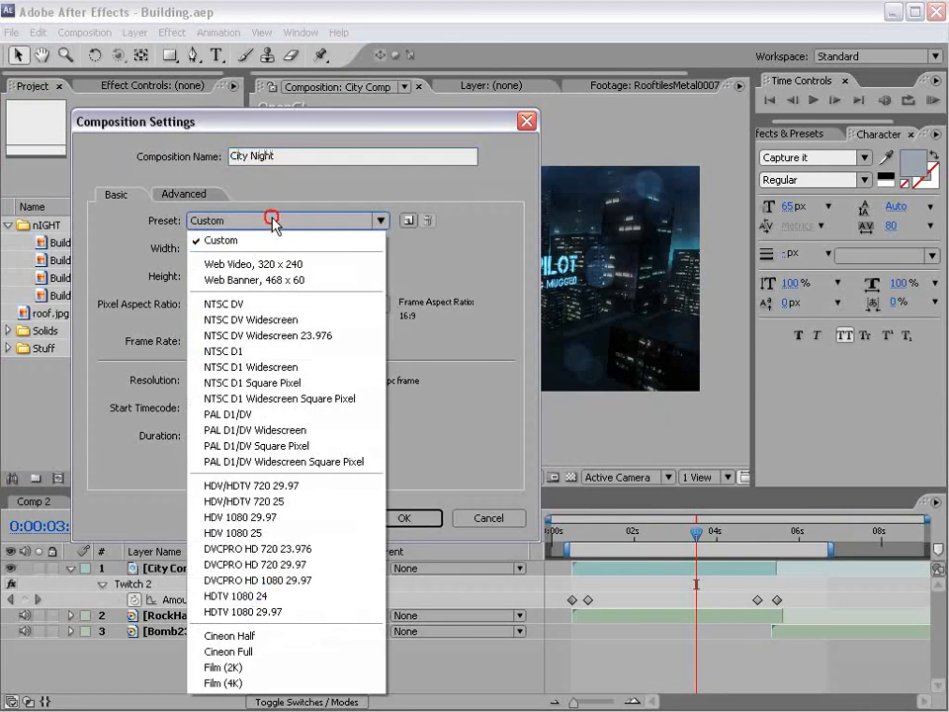
pyautogui.click(322, 399)
pyautogui.click(302, 331)
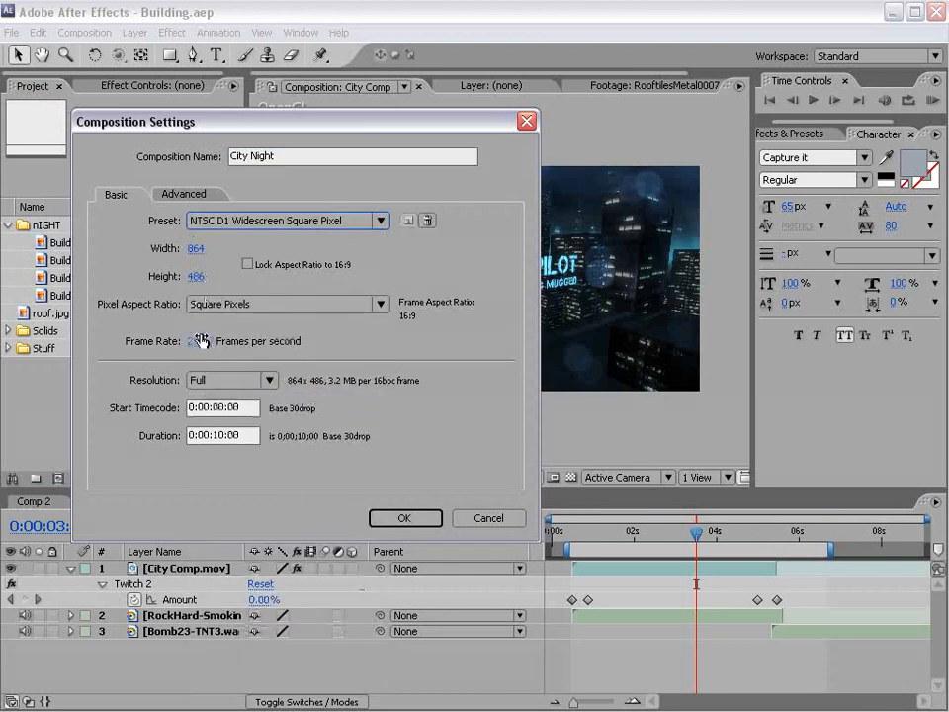
pyautogui.write('23.976')
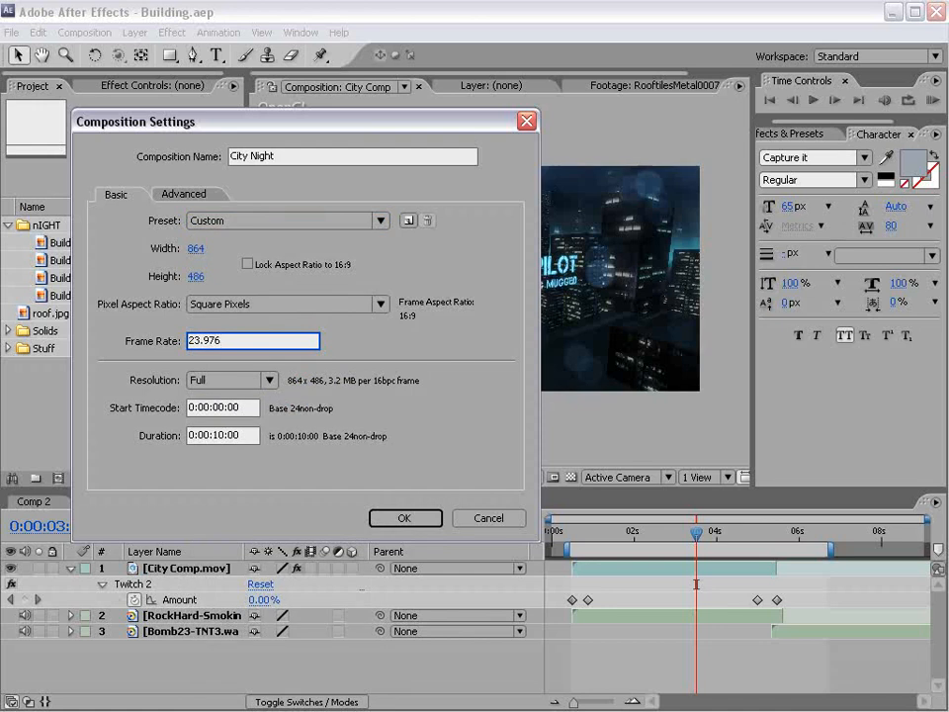
pyautogui.click(416, 518)
# Add Building_side.jpg to the City Night composition as a centred layer.
pyautogui.click(87, 312)
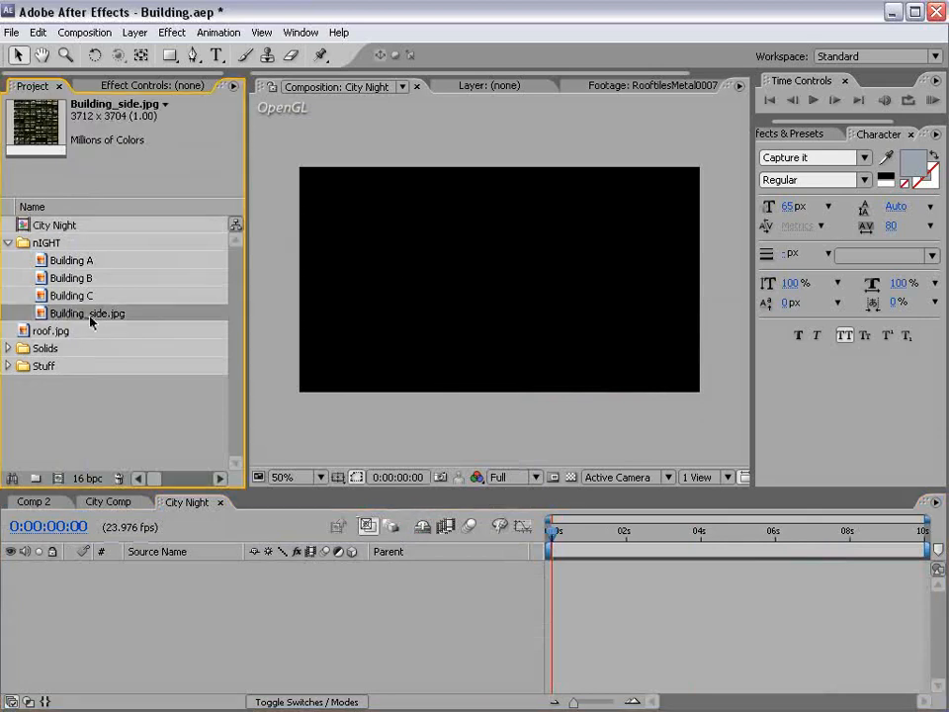
pyautogui.moveTo(41, 316); pyautogui.dragTo(502, 281)
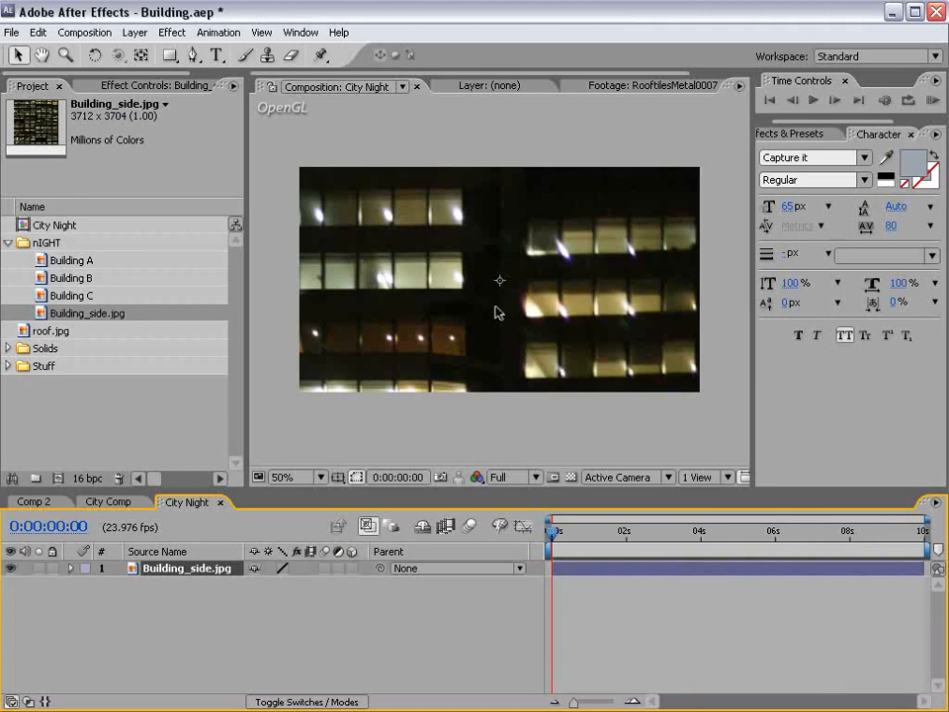
pyautogui.scroll(-3, 505, 333)
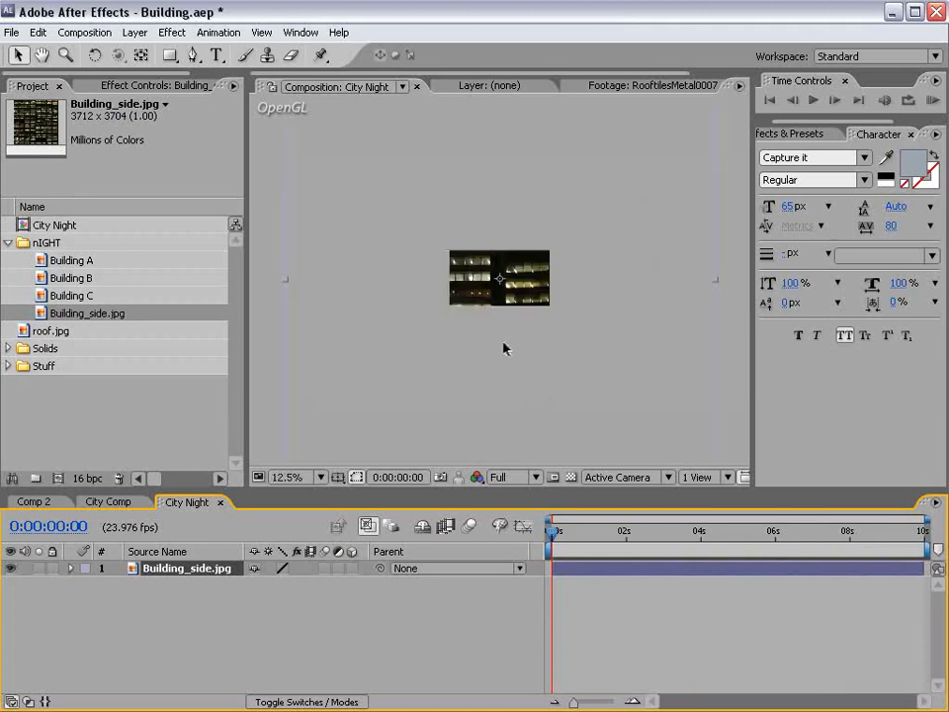
# Pre-compose the Building_side.jpg layer as Building A Side, leaving all attributes in City Night.
pyautogui.click(136, 38)
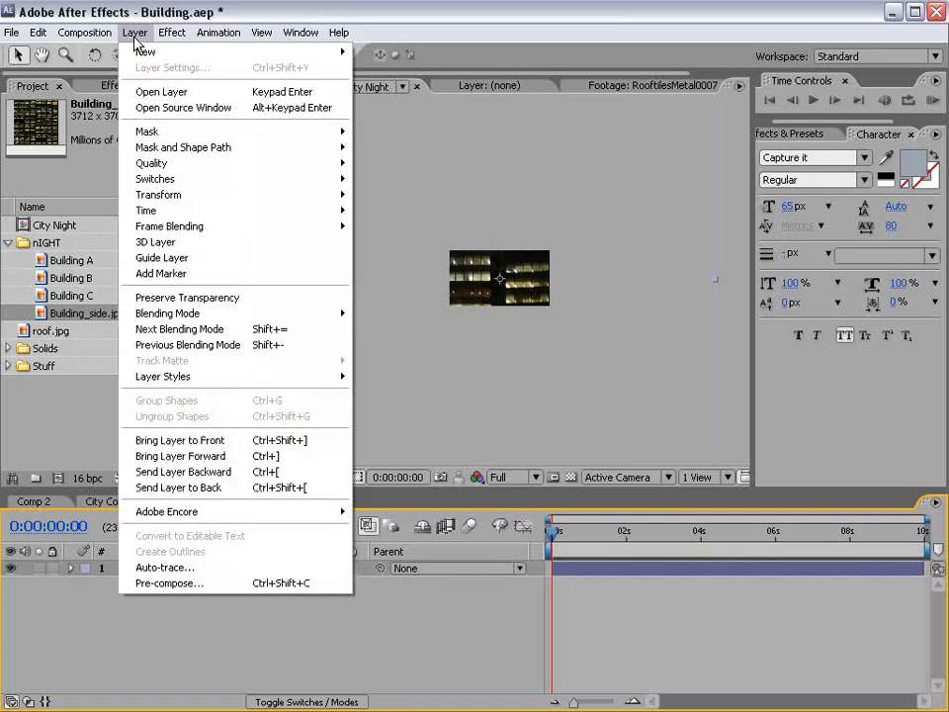
pyautogui.click(168, 584)
pyautogui.moveTo(451, 419); pyautogui.dragTo(135, 415)
pyautogui.write('Building A Side')
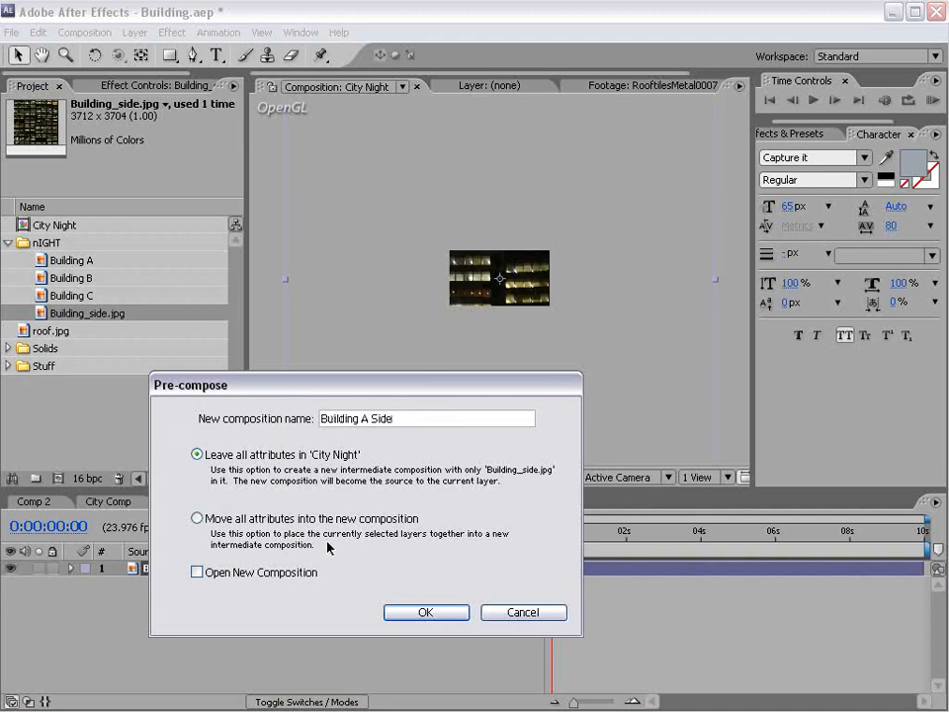
pyautogui.click(425, 612)
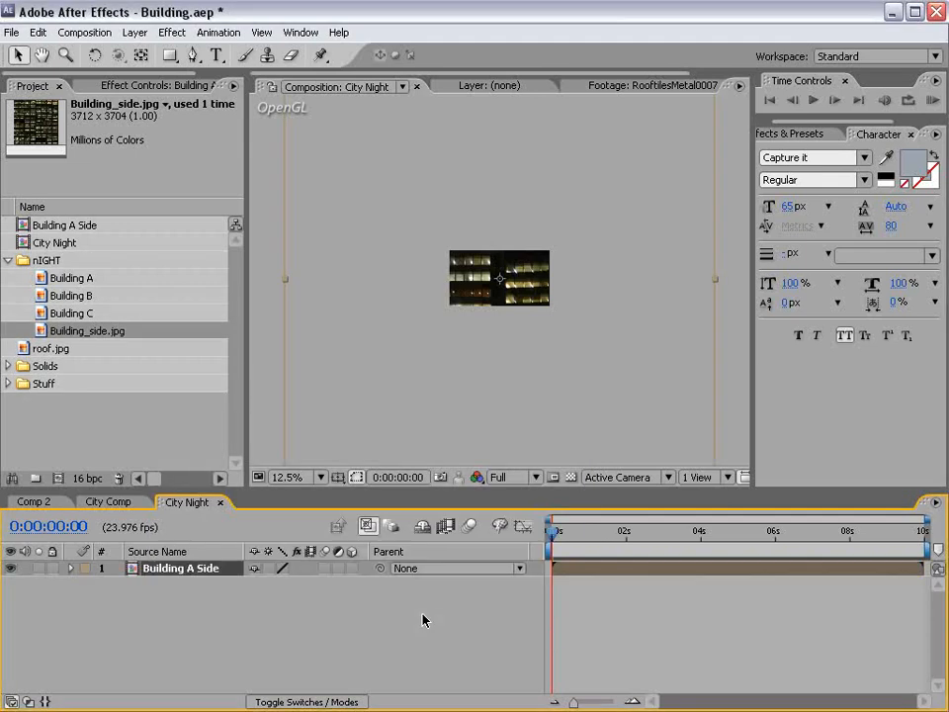
pyautogui.click(410, 303)
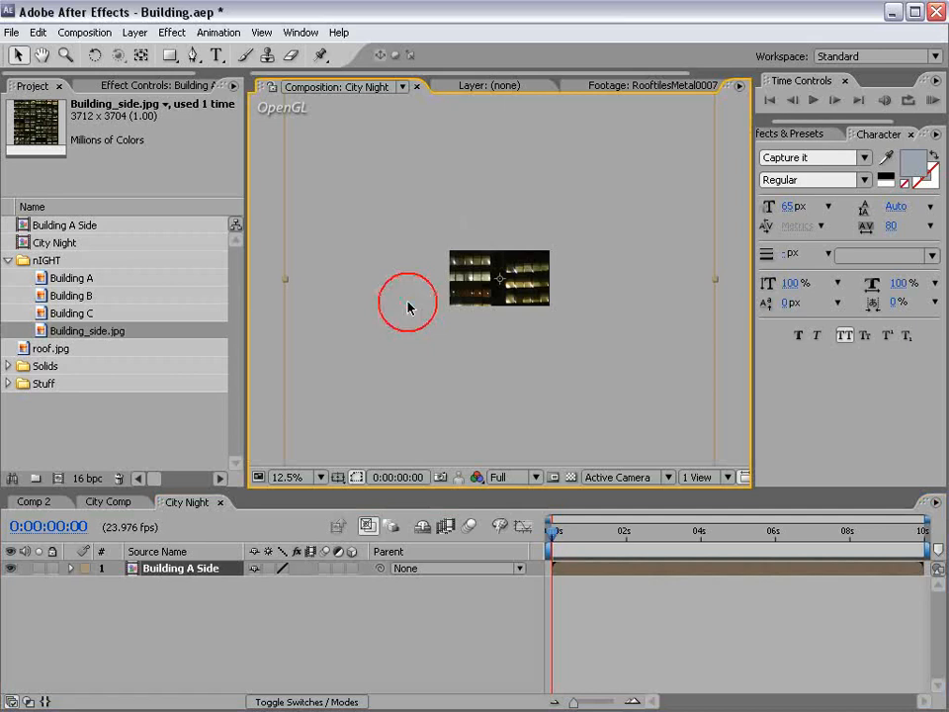
# Open the Building A Side composition and set its width to 1000 with the aspect ratio locked.
pyautogui.doubleClick(170, 571)
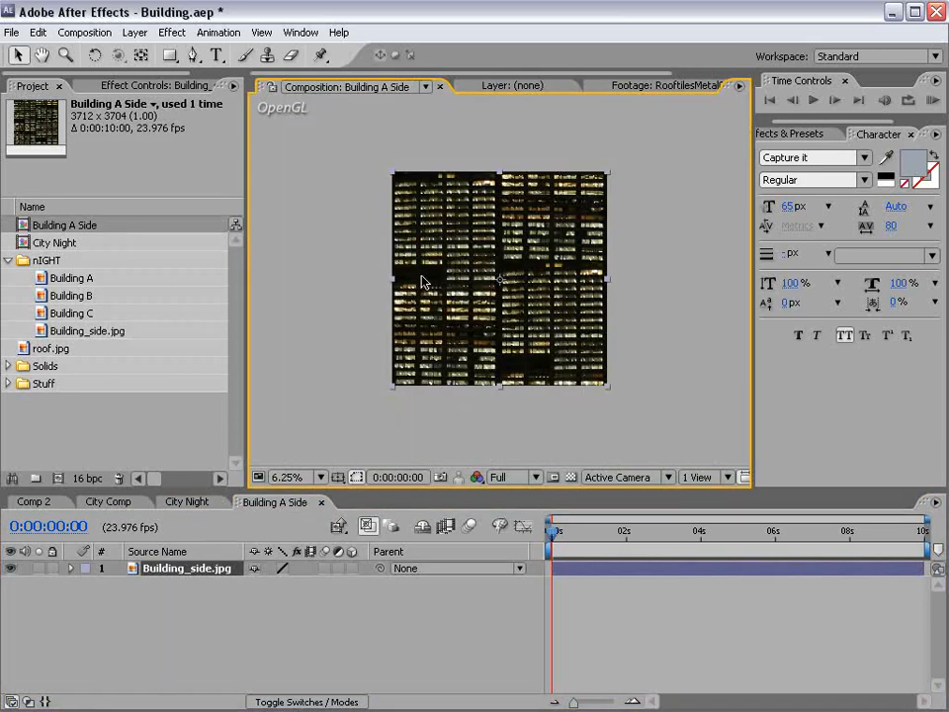
pyautogui.click(84, 32)
pyautogui.click(81, 76)
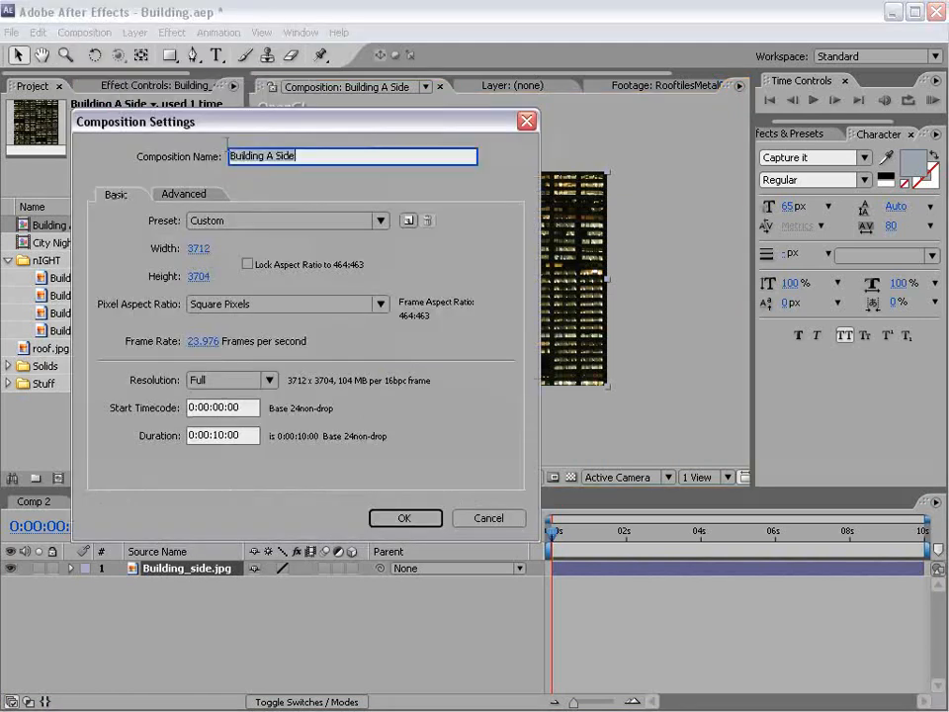
pyautogui.moveTo(271, 126); pyautogui.dragTo(276, 229)
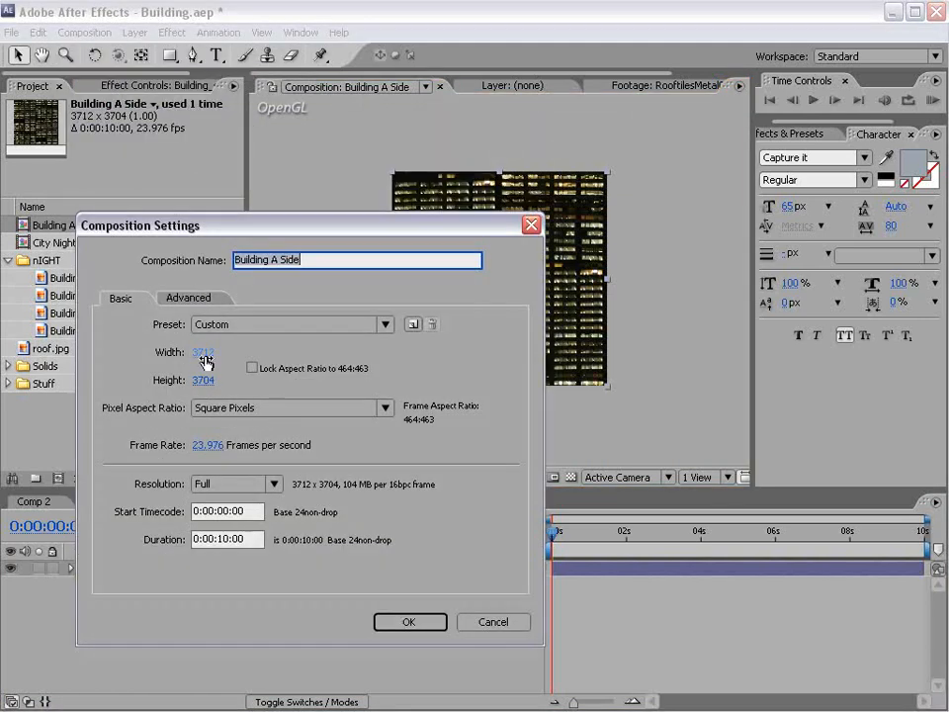
pyautogui.click(255, 369)
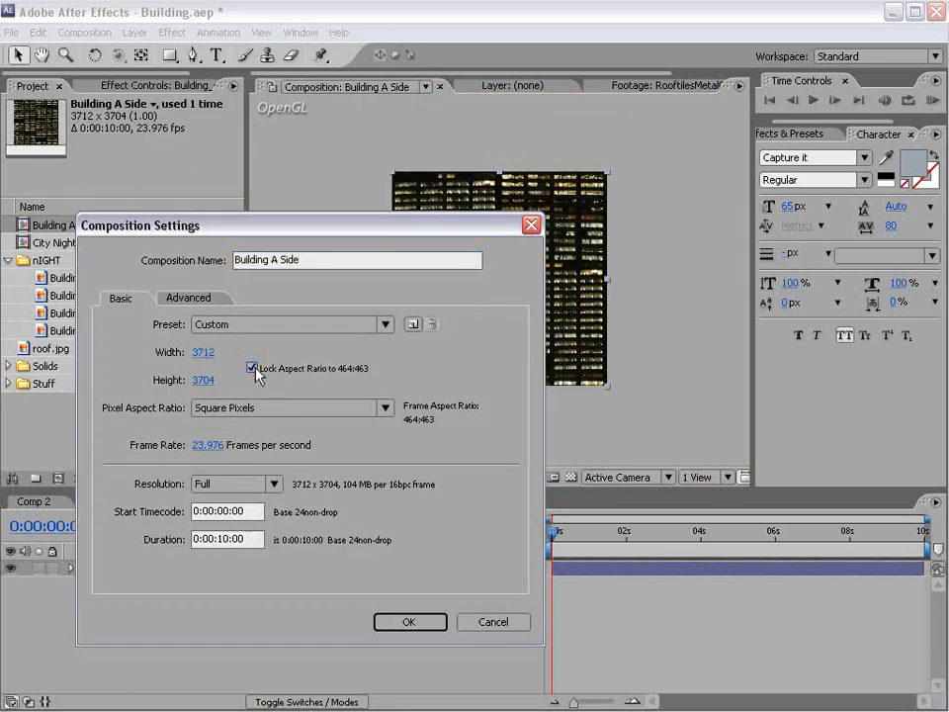
pyautogui.click(203, 354)
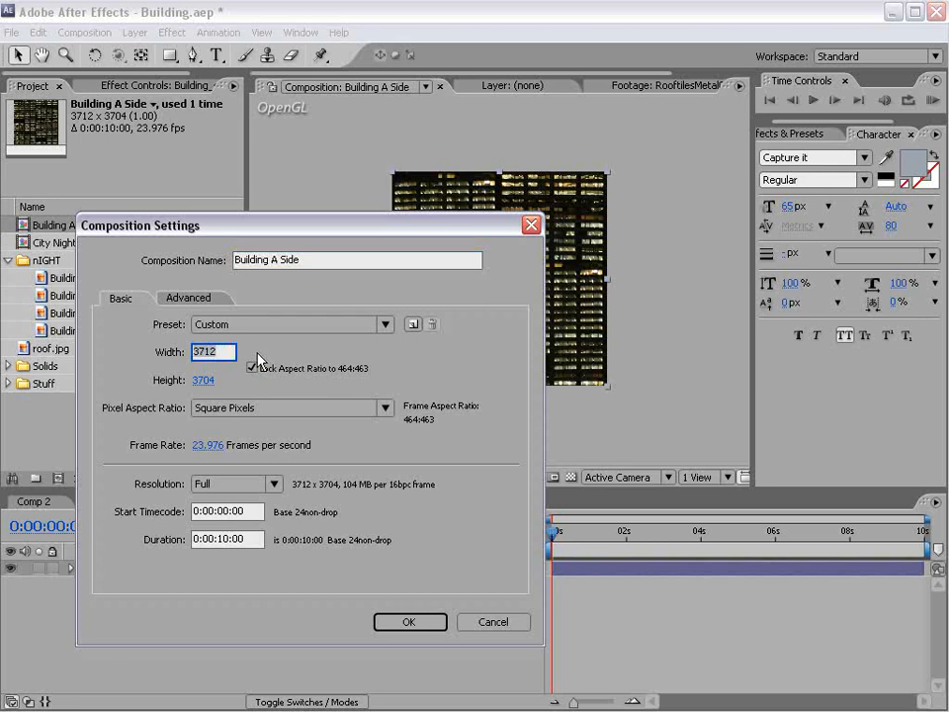
pyautogui.write('1000')
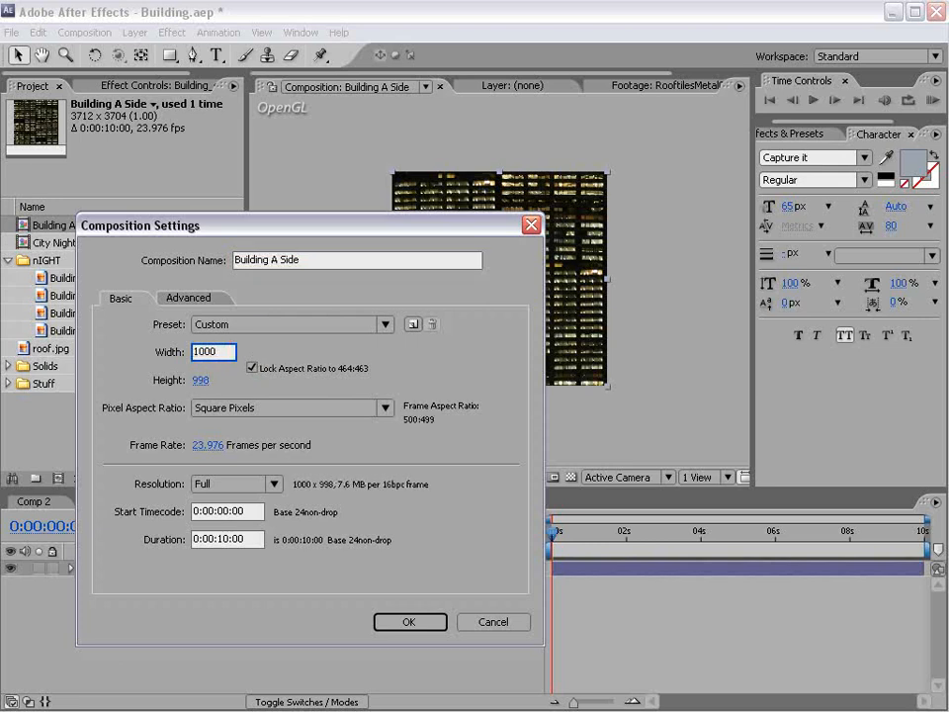
pyautogui.click(408, 623)
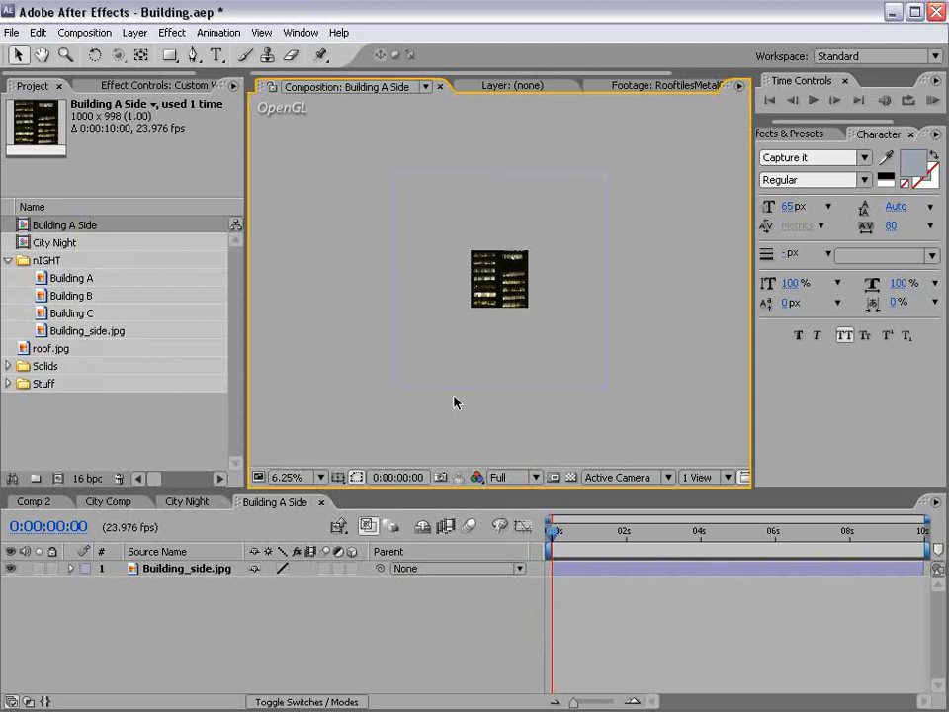
# Scale the Building_side.jpg layer to fit the Building A Side composition and check the whole texture at 50% zoom.
pyautogui.click(506, 280)
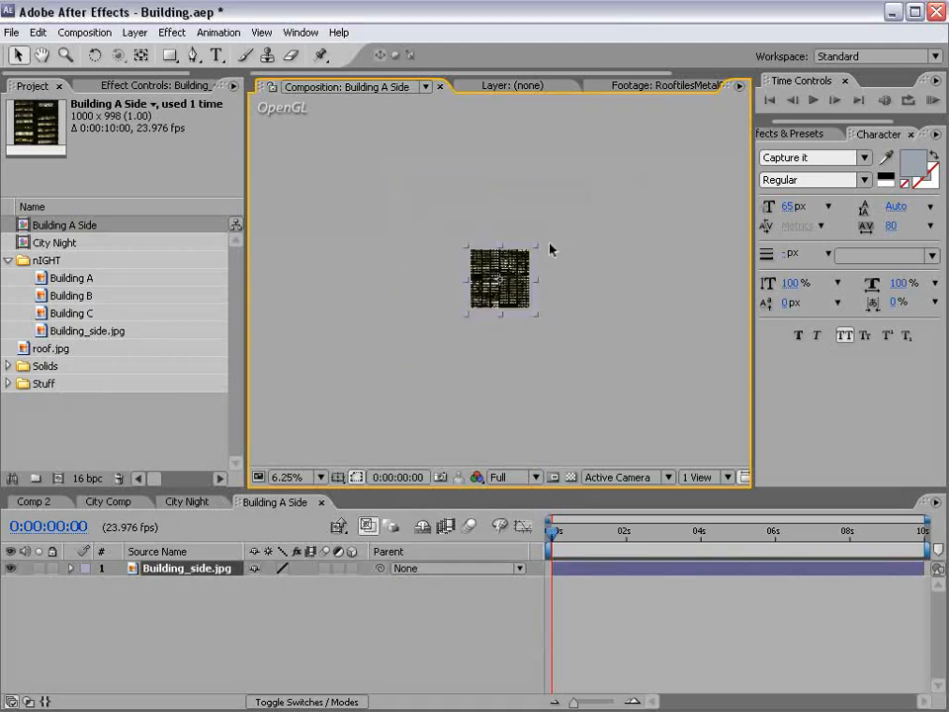
pyautogui.press('.')
pyautogui.rightClick(445, 249)
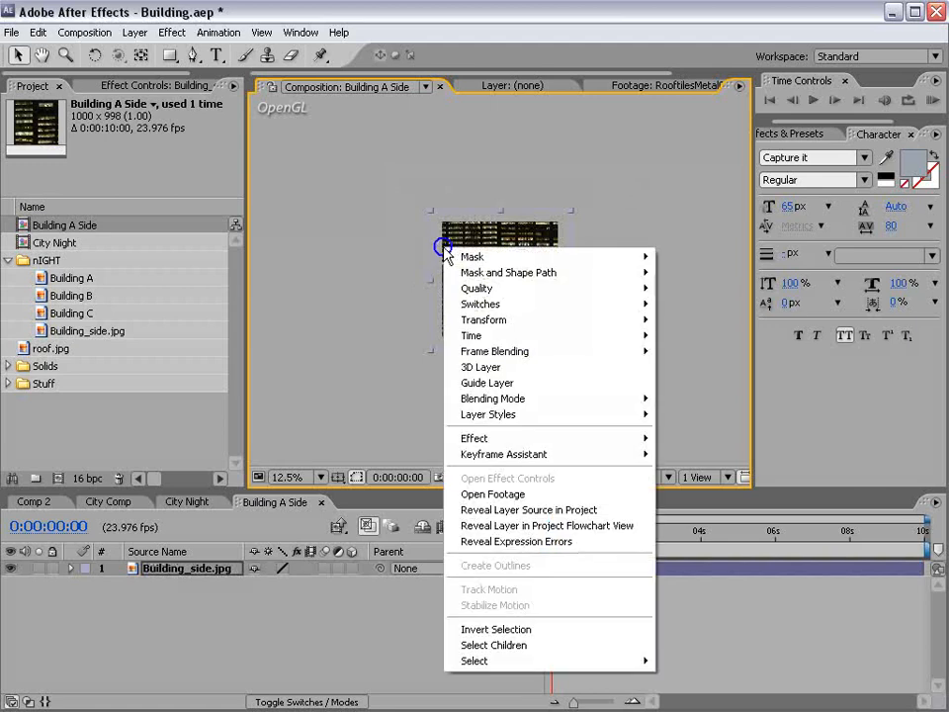
pyautogui.moveTo(483, 323)
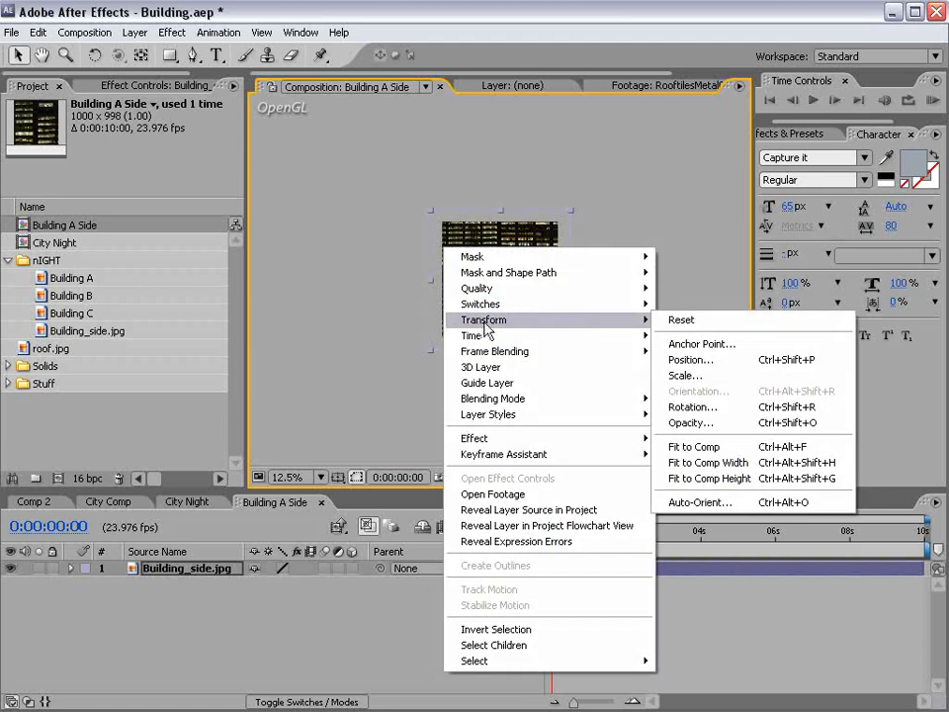
pyautogui.click(743, 453)
pyautogui.press('.')
pyautogui.press('.')
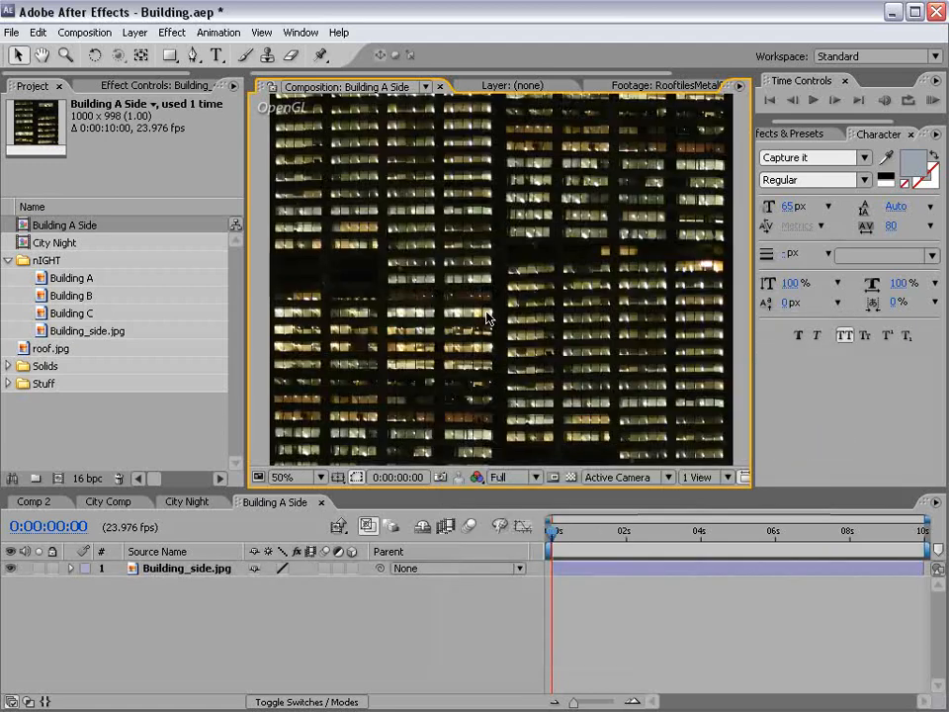
pyautogui.press('.')
pyautogui.press('`')
pyautogui.press(',')
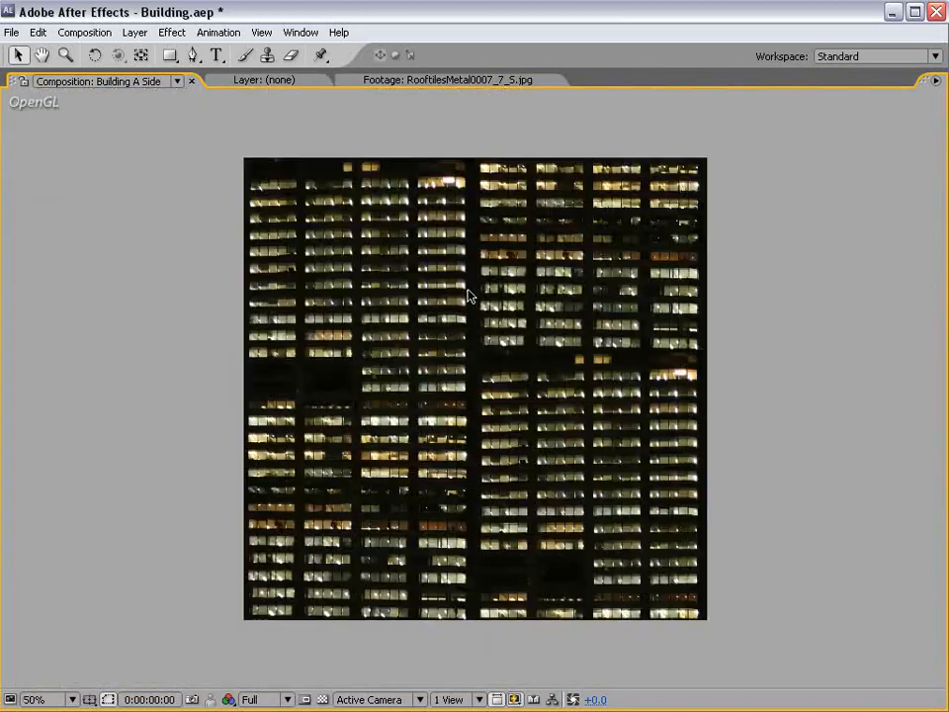
pyautogui.press('`')
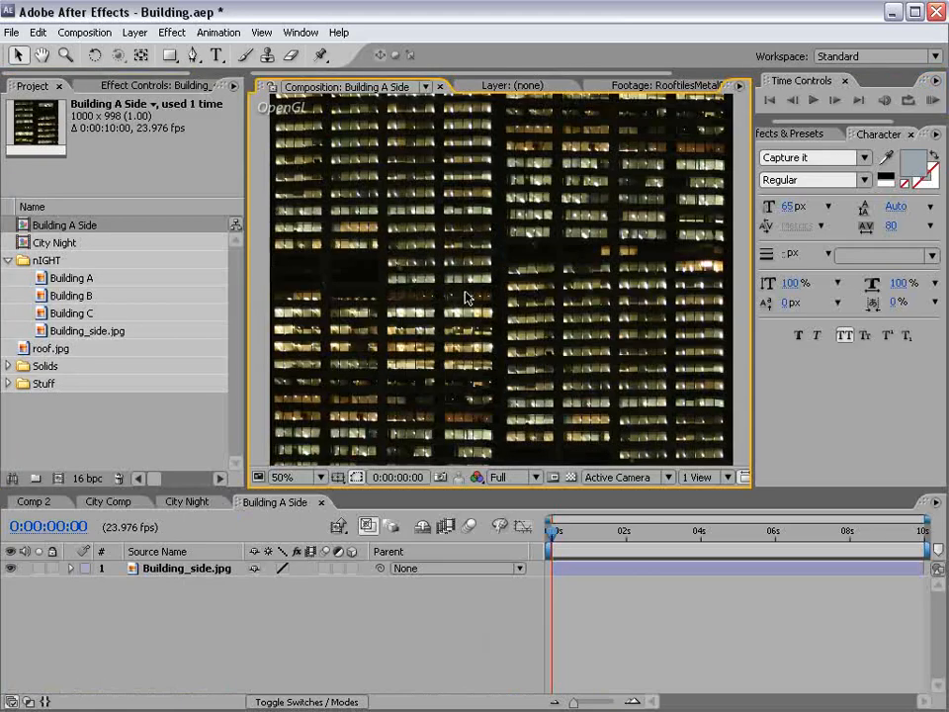
# Close the Building A Side composition and return to City Night.
pyautogui.click(323, 502)
pyautogui.click(419, 398)
pyautogui.press('.')
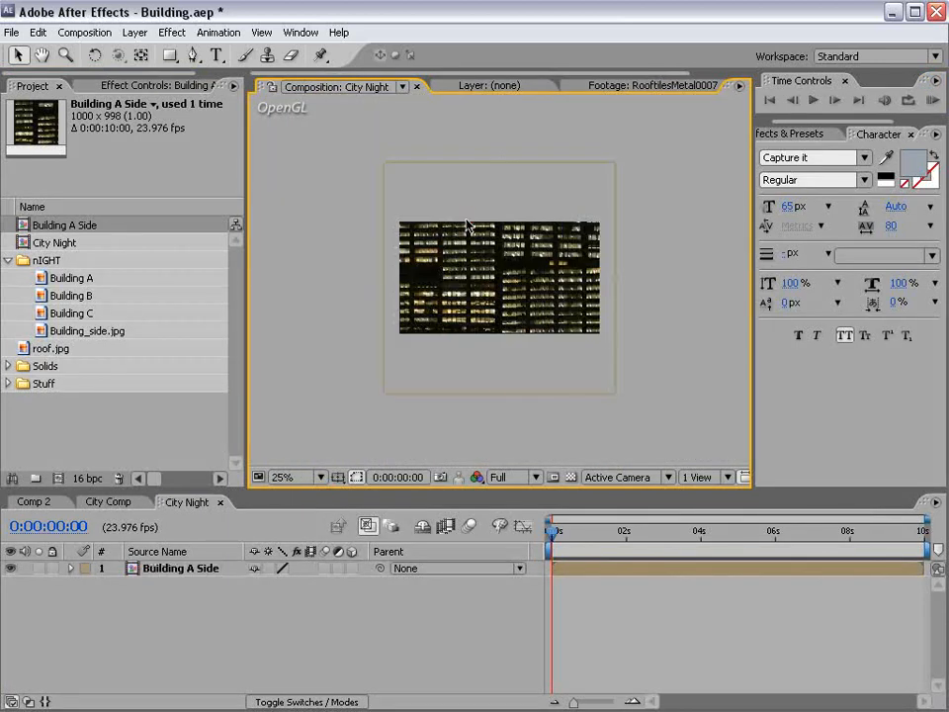
# Pre-compose the Building A Side layer as Building A, leaving all attributes in City Night.
pyautogui.click(484, 304)
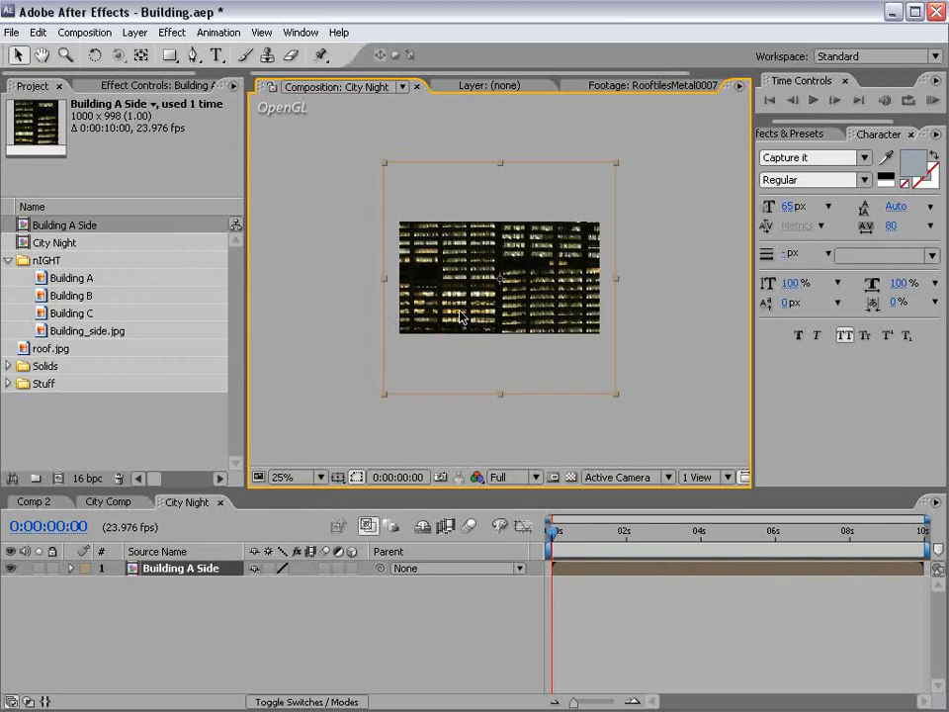
pyautogui.click(138, 32)
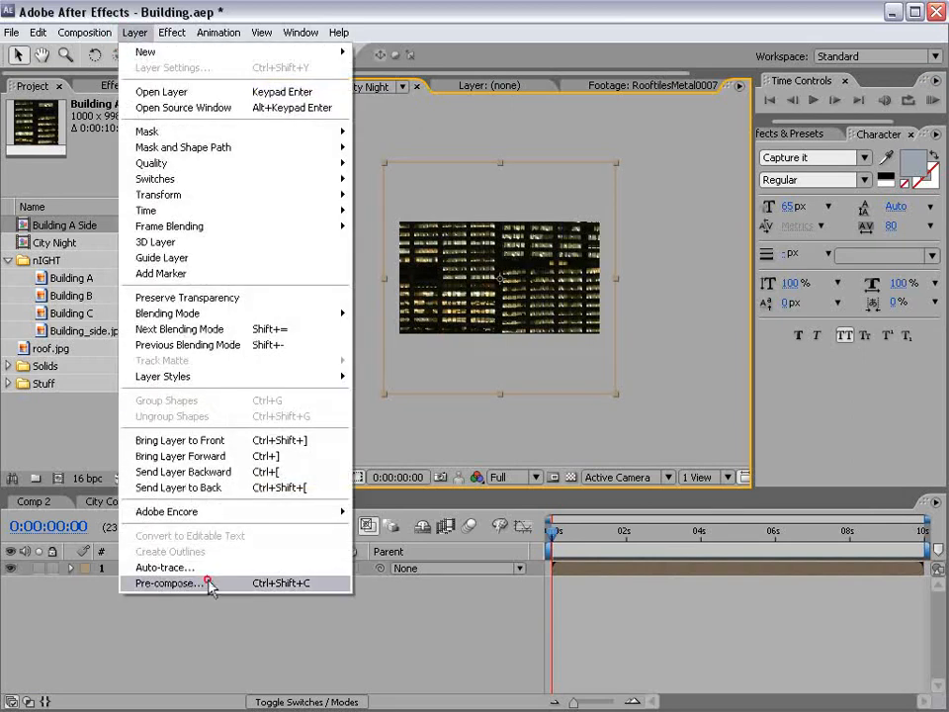
pyautogui.click(161, 586)
pyautogui.click(221, 459)
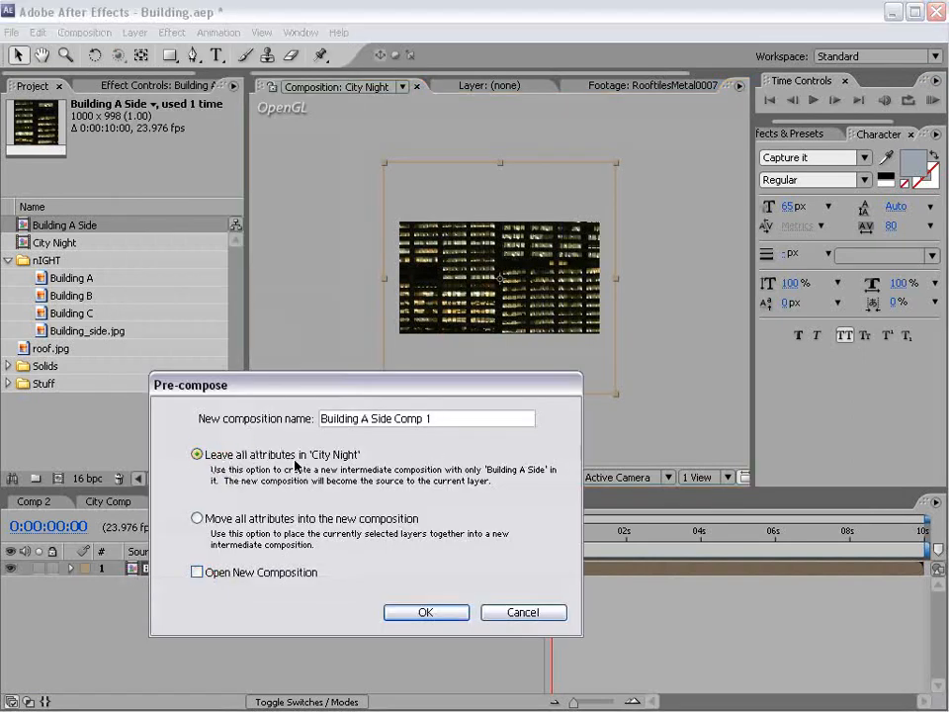
pyautogui.moveTo(432, 418); pyautogui.dragTo(373, 418)
pyautogui.press('BackSpace')
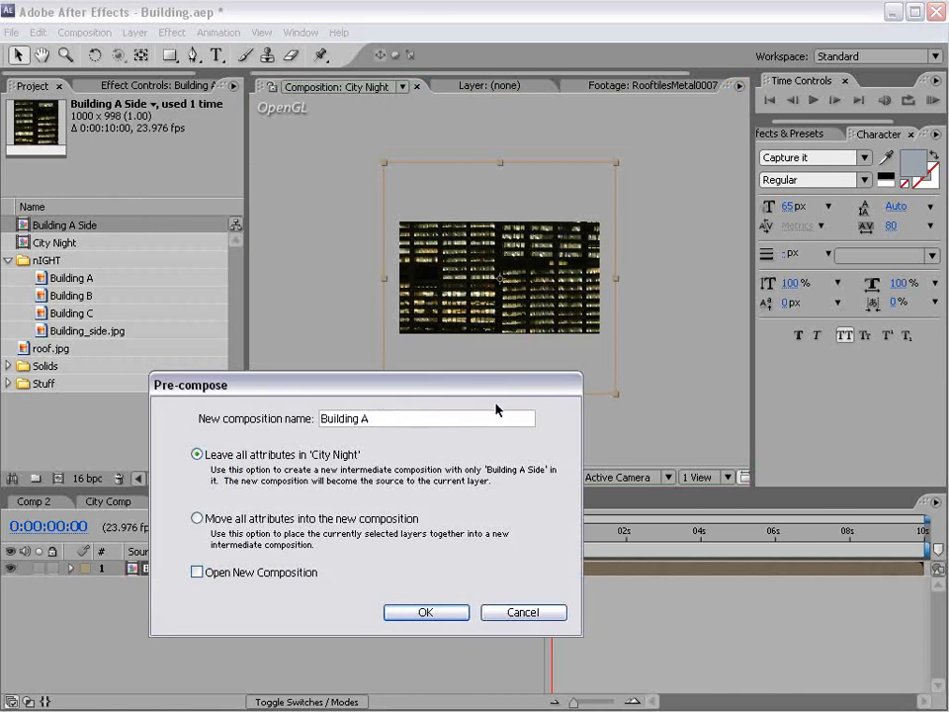
pyautogui.moveTo(396, 417); pyautogui.dragTo(260, 419)
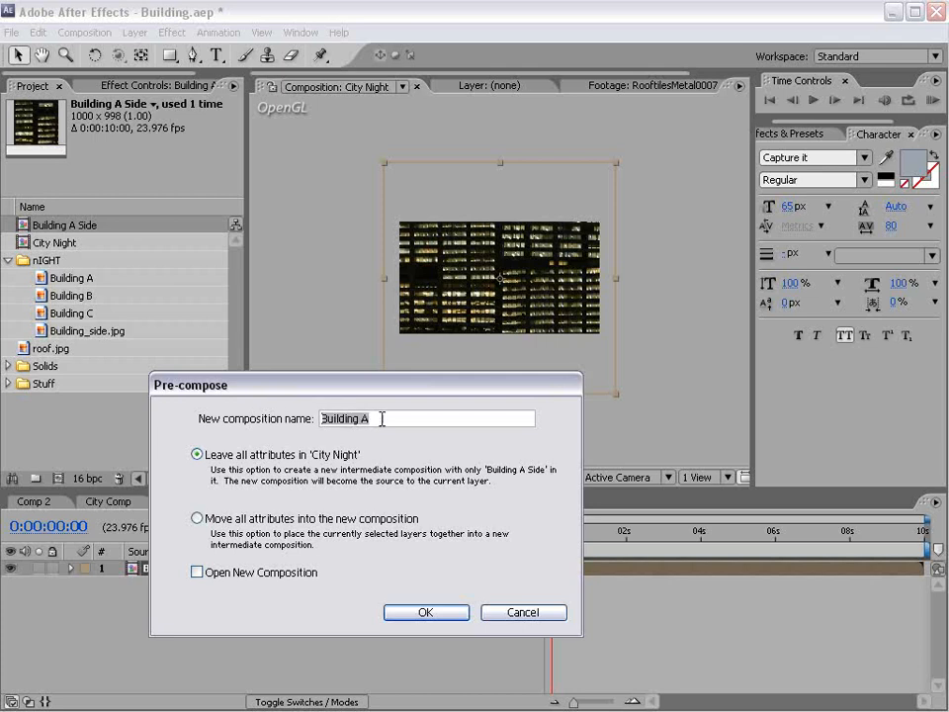
pyautogui.click(399, 613)
pyautogui.click(212, 585)
pyautogui.click(186, 570)
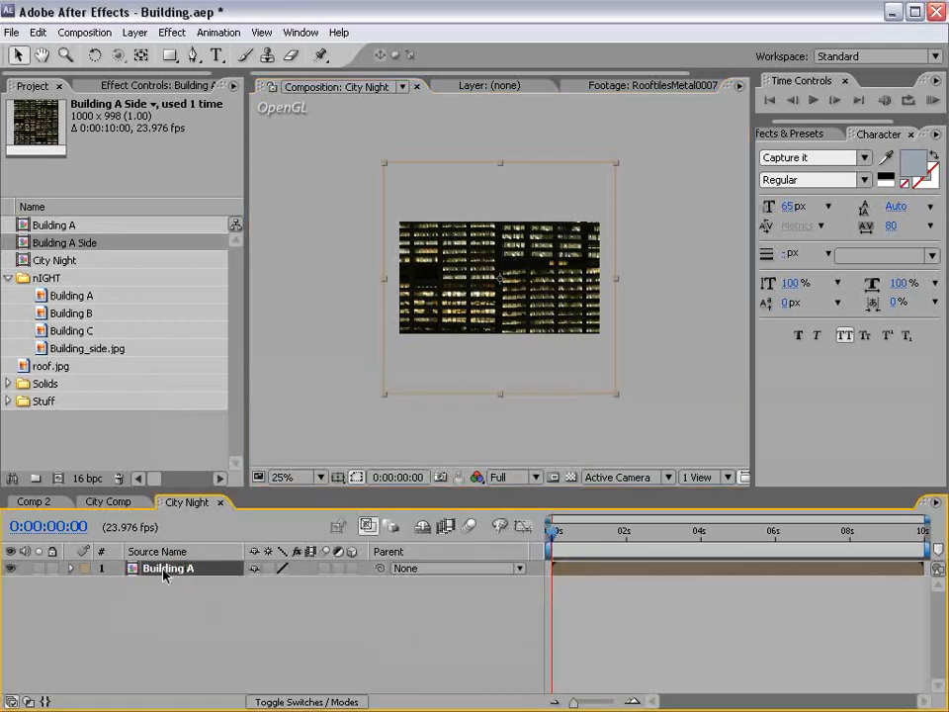
# Open the Building A composition and select its Building A Side layer.
pyautogui.doubleClick(166, 569)
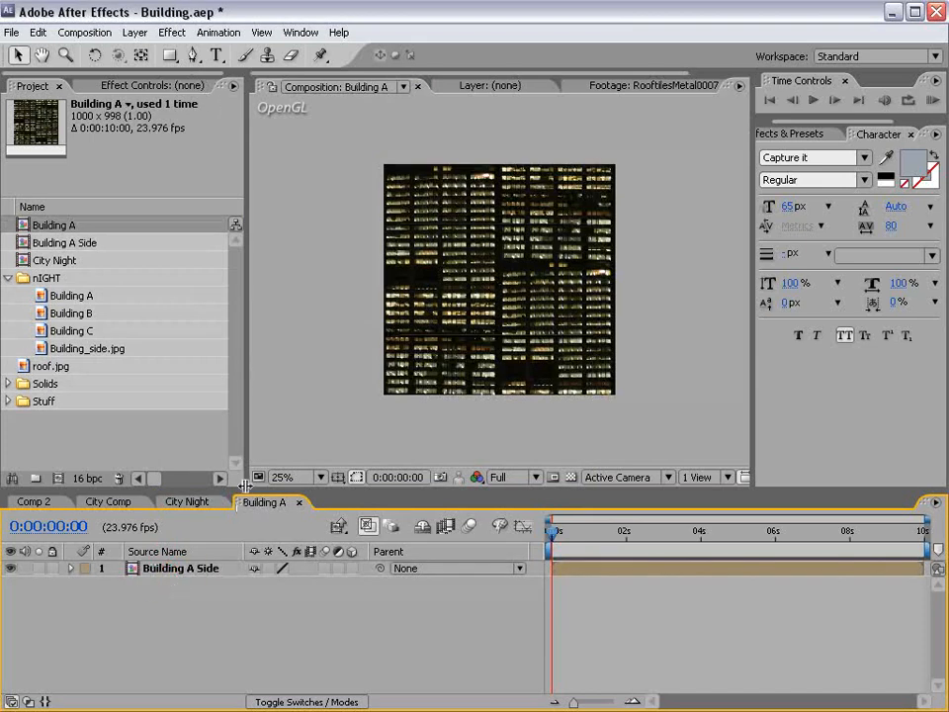
pyautogui.moveTo(245, 489); pyautogui.dragTo(234, 491)
pyautogui.click(432, 309)
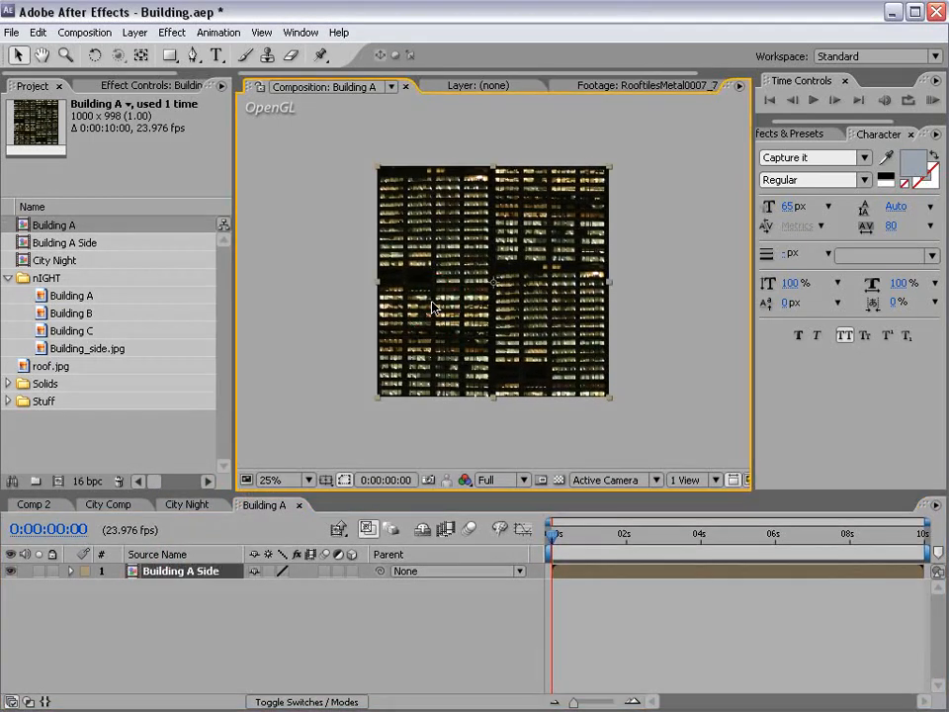
# Make the Building A Side layer 3D and select it in the Top view.
pyautogui.click(352, 572)
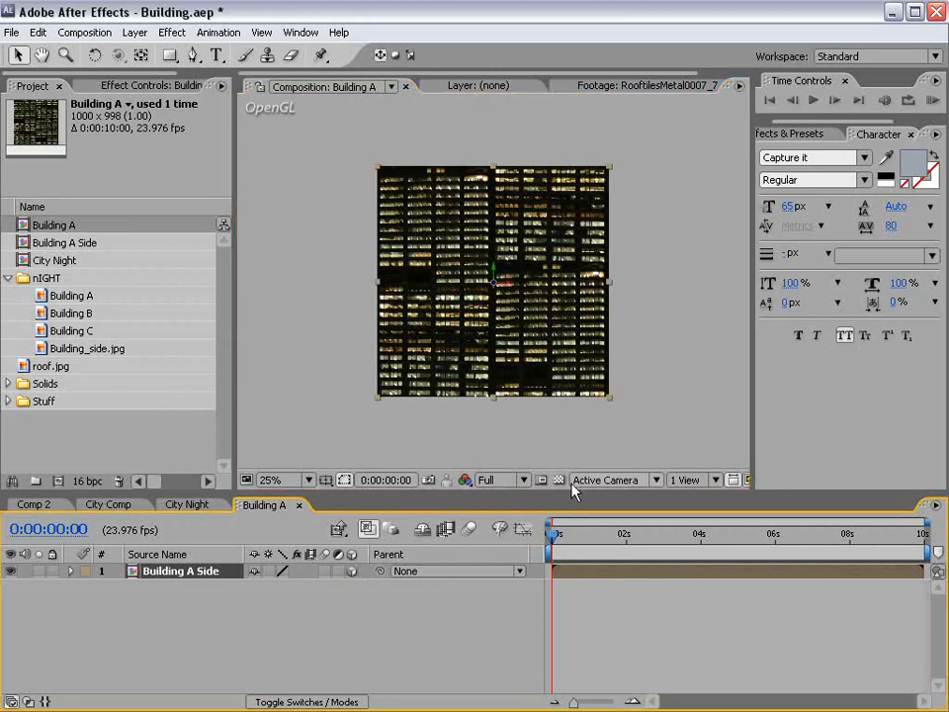
pyautogui.click(603, 480)
pyautogui.click(602, 554)
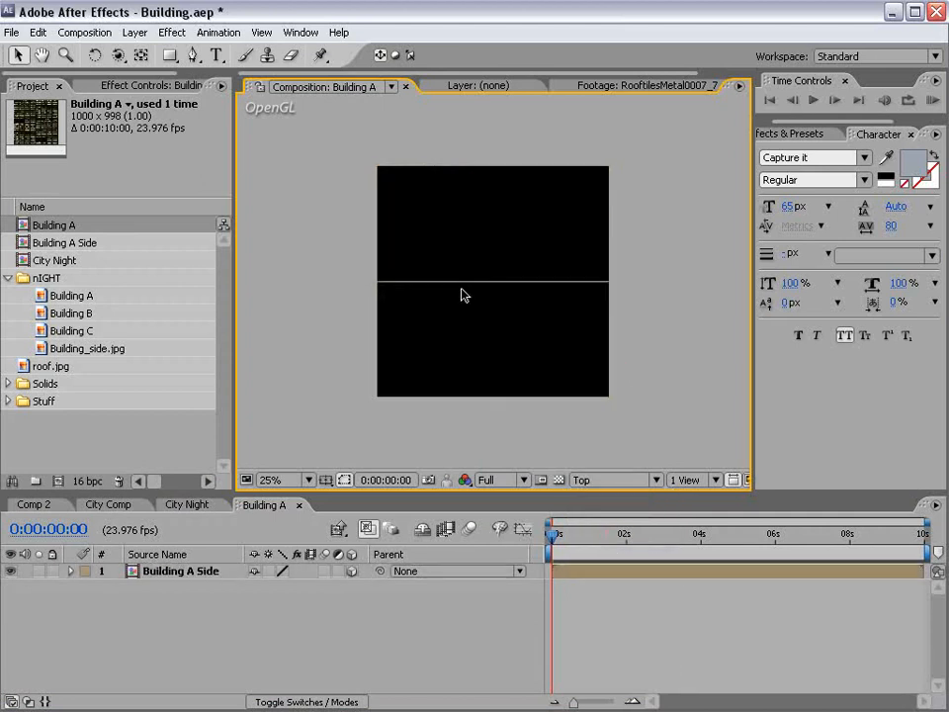
pyautogui.click(462, 283)
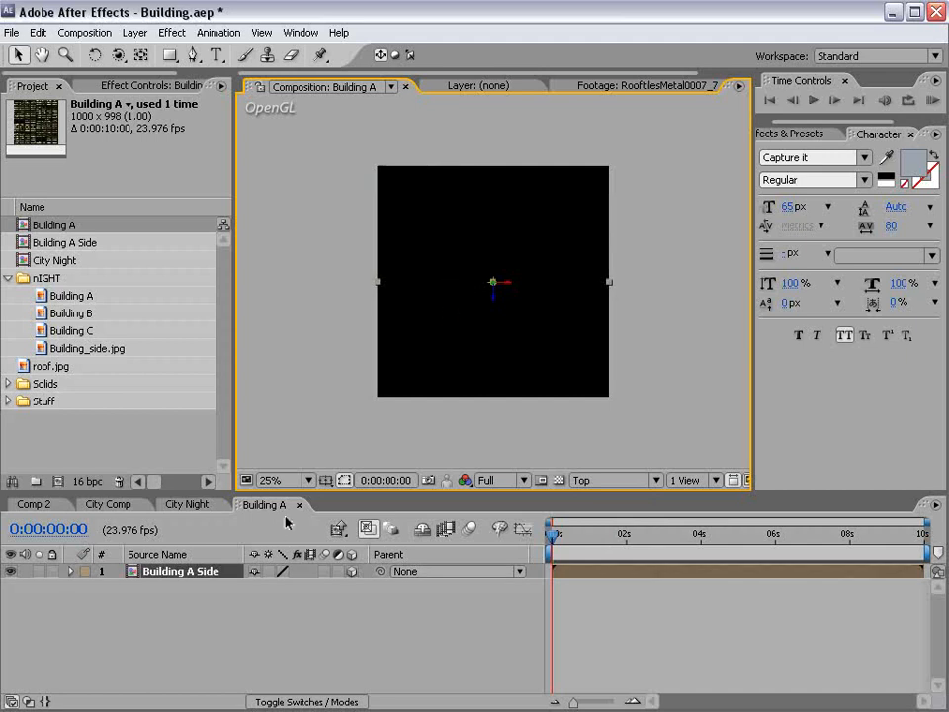
# Duplicate the Building A Side wall and move the copy back in depth to form the rear wall.
pyautogui.hotkey('ctrl', 'd')
pyautogui.hotkey('ctrl', 'z')
pyautogui.click(38, 32)
pyautogui.click(79, 196)
pyautogui.moveTo(497, 303); pyautogui.dragTo(473, 216)
pyautogui.press('space')
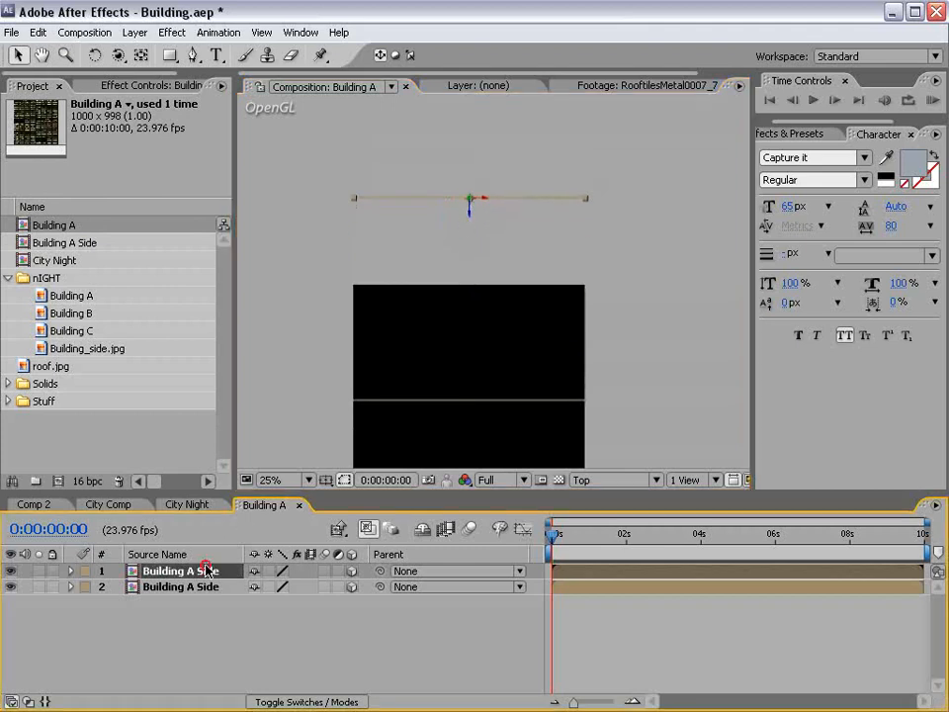
# Duplicate the rear wall, turn the copy 90° as the left side wall, and align the rear wall with its far end.
pyautogui.hotkey('ctrl', 'd')
pyautogui.click(94, 55)
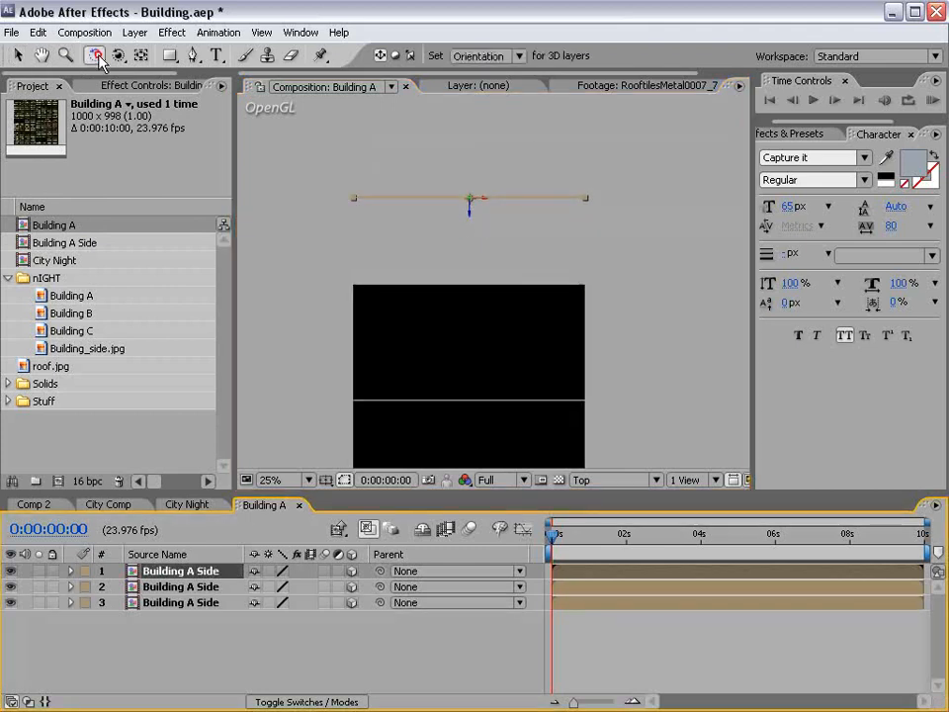
pyautogui.moveTo(470, 199); pyautogui.dragTo(348, 274)
pyautogui.press('v')
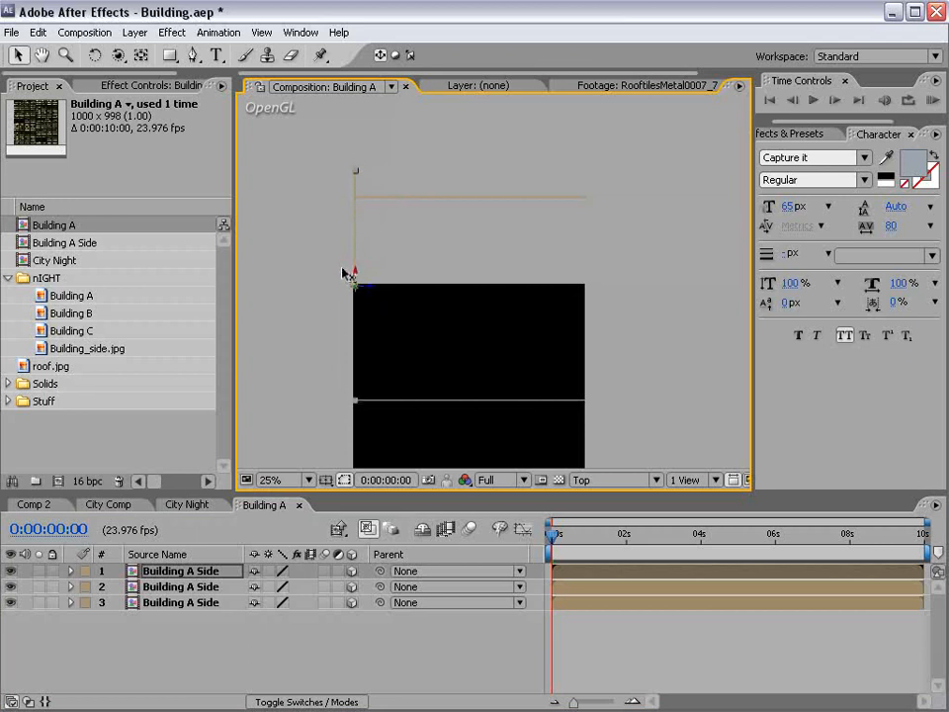
pyautogui.click(450, 195)
pyautogui.moveTo(472, 214); pyautogui.dragTo(465, 190)
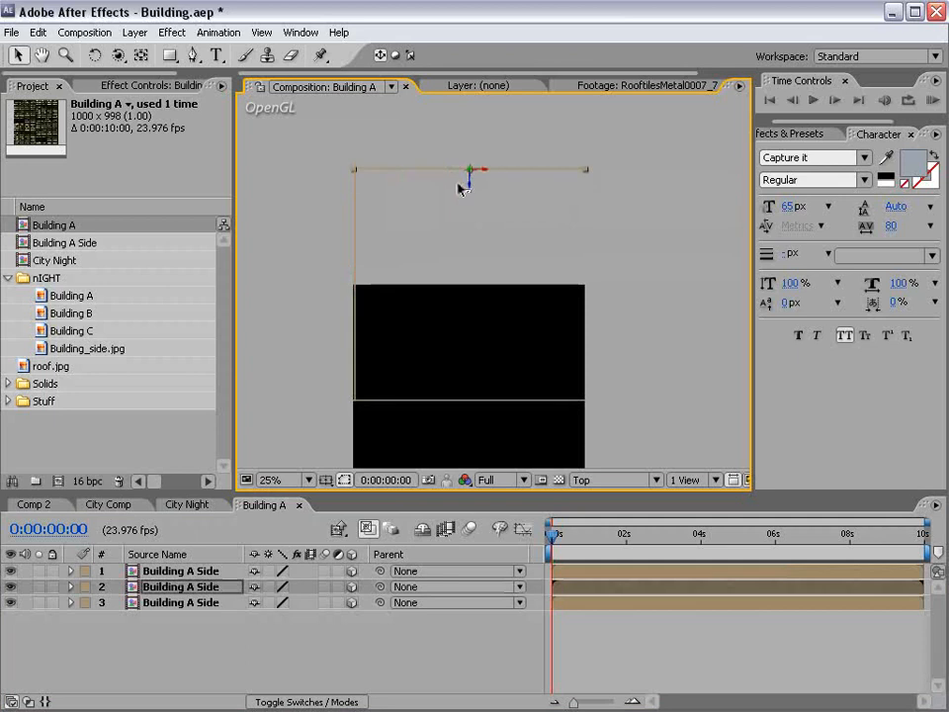
# Duplicate the left side wall and move the copy across to the opposite ends of the front and rear walls.
pyautogui.click(357, 286)
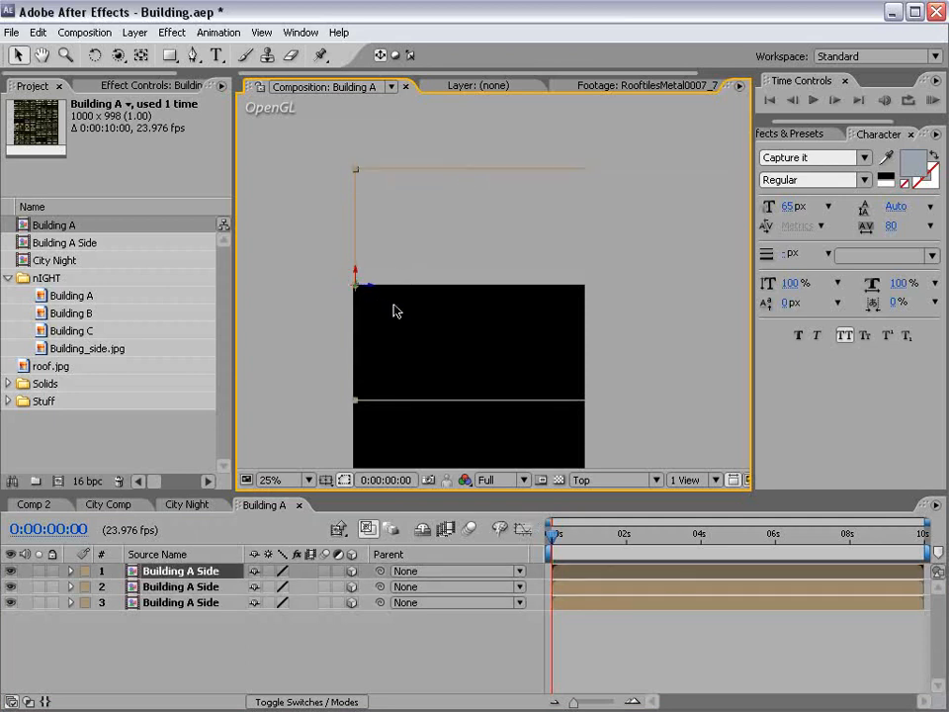
pyautogui.hotkey('ctrl', 'd')
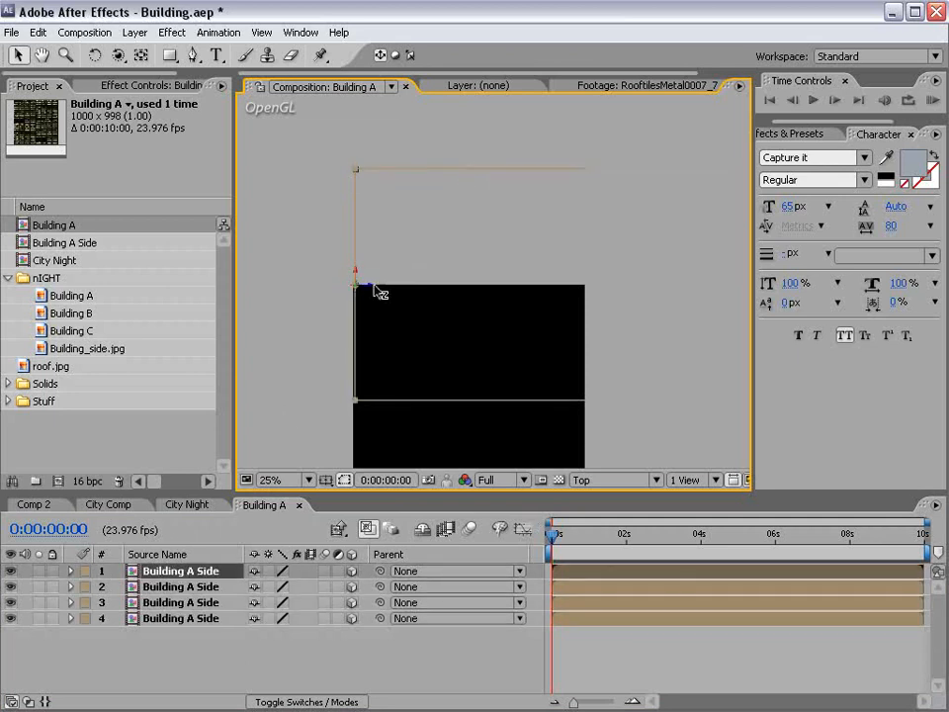
pyautogui.moveTo(371, 290); pyautogui.dragTo(600, 291)
# Examine the four-walled building in Custom View 1 and its wall edge close up in the Left view.
pyautogui.click(613, 480)
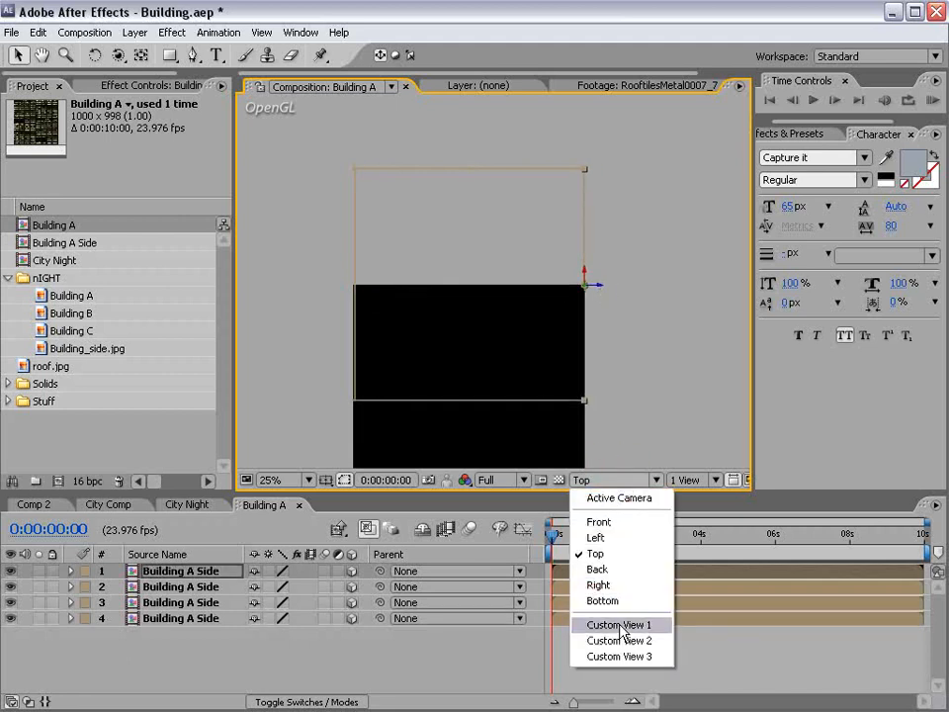
pyautogui.click(631, 624)
pyautogui.press('c')
pyautogui.moveTo(477, 395); pyautogui.dragTo(479, 360)
pyautogui.click(589, 481)
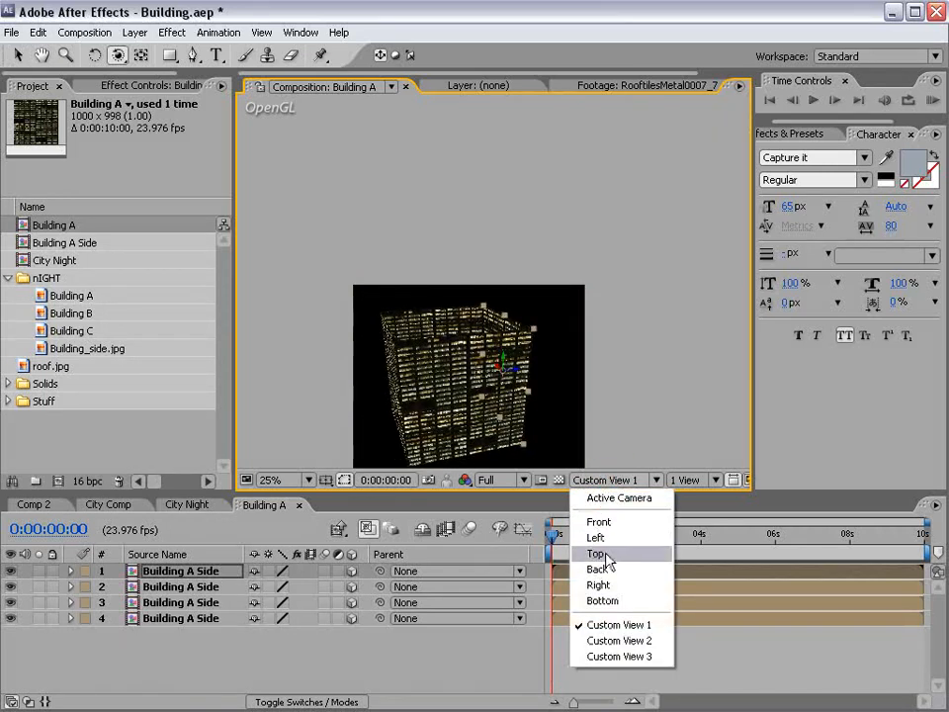
pyautogui.click(604, 541)
pyautogui.scroll(3, 448, 302)
pyautogui.press('space')
pyautogui.moveTo(367, 435); pyautogui.dragTo(457, 166)
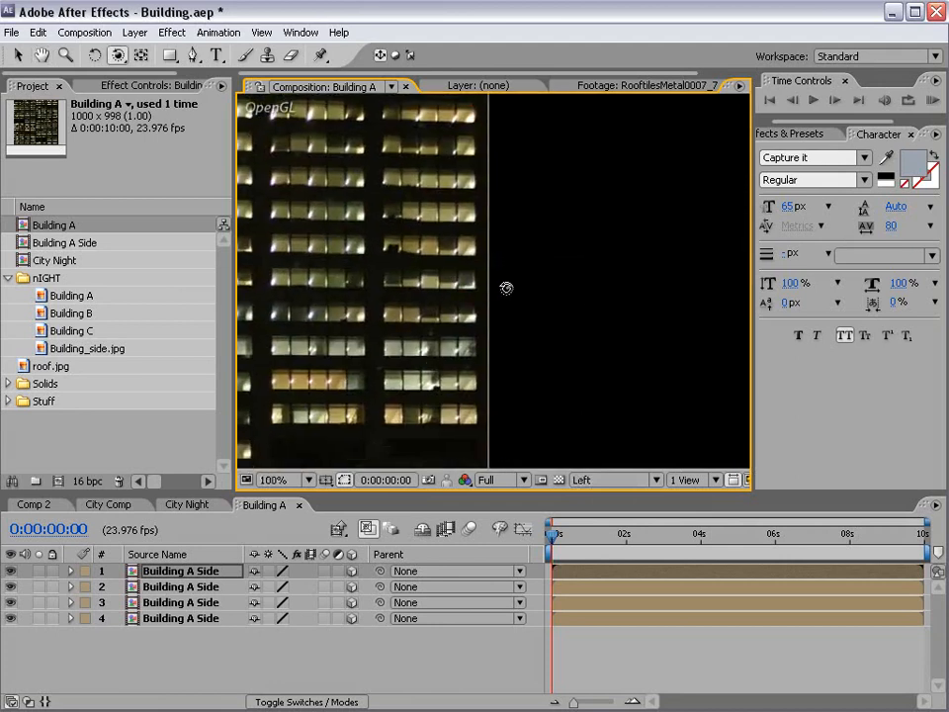
# Turn on the transparency grid and check the wall corners in the Left and Front views.
pyautogui.click(558, 480)
pyautogui.press('space')
pyautogui.moveTo(345, 365); pyautogui.dragTo(462, 332)
pyautogui.scroll(-2, 449, 312)
pyautogui.moveTo(117, 55); pyautogui.dragTo(139, 77)
pyautogui.moveTo(334, 328); pyautogui.dragTo(354, 241)
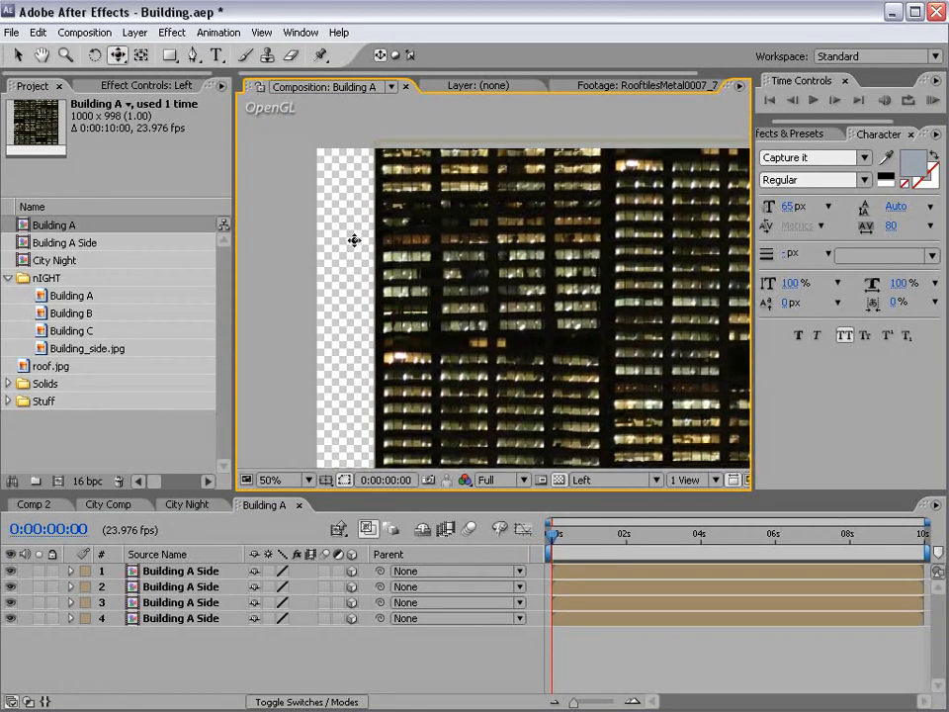
pyautogui.click(593, 480)
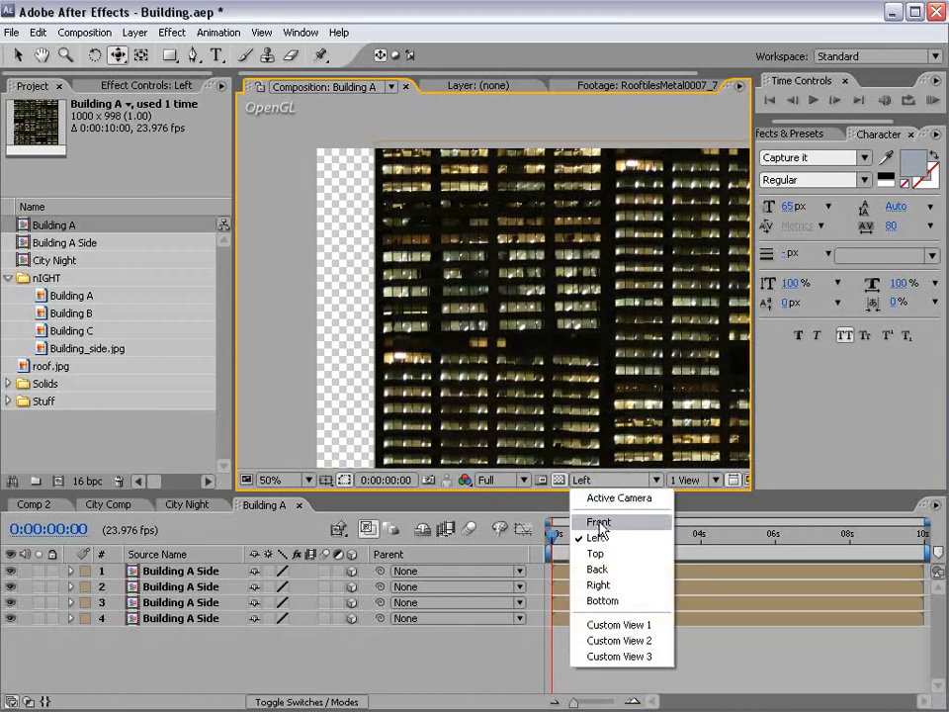
pyautogui.click(597, 519)
pyautogui.moveTo(494, 305); pyautogui.dragTo(397, 276)
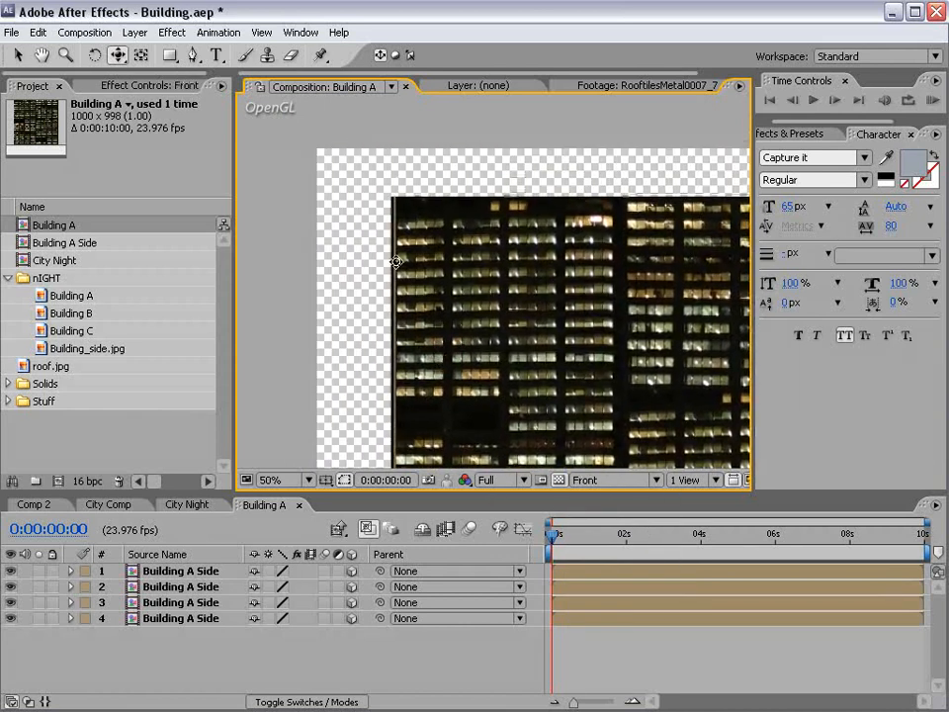
# Inspect the left and right corners of the building close up in the Front view for misaligned walls.
pyautogui.click(178, 586)
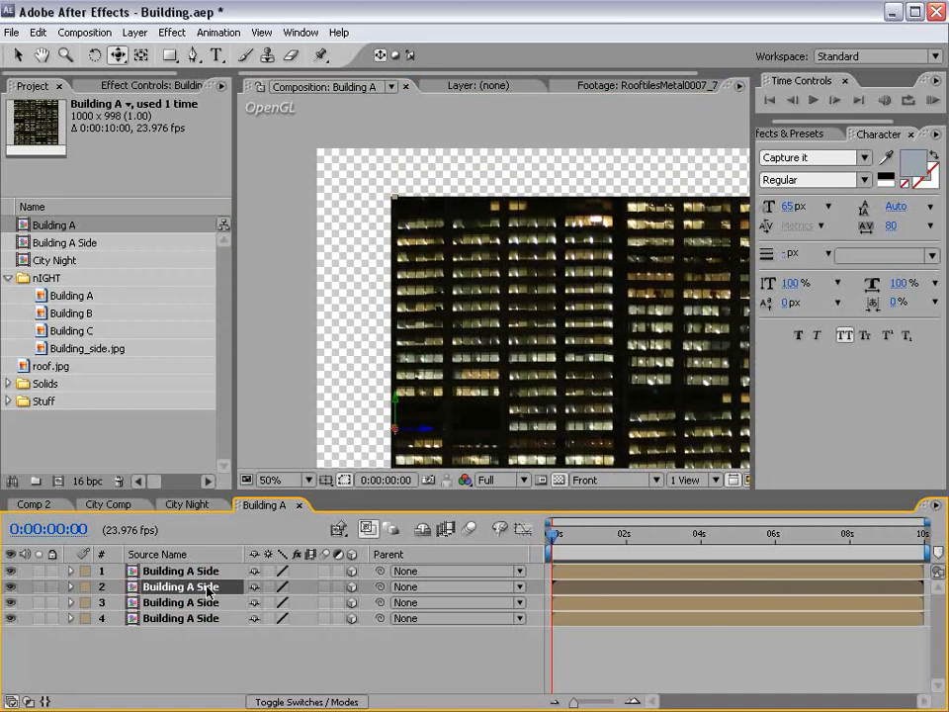
pyautogui.press('v')
pyautogui.press('space')
pyautogui.moveTo(424, 427); pyautogui.dragTo(444, 313)
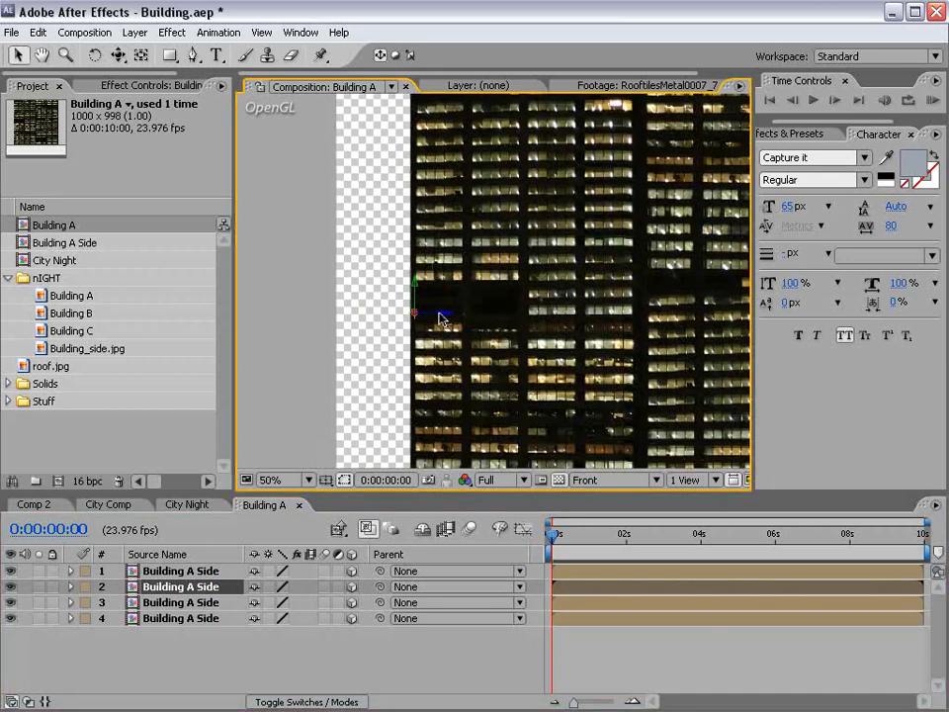
pyautogui.scroll(1, 443, 314)
pyautogui.press('space')
pyautogui.moveTo(350, 354); pyautogui.dragTo(442, 302)
pyautogui.scroll(-1, 440, 305)
pyautogui.press('space')
pyautogui.moveTo(693, 297); pyautogui.dragTo(262, 316)
pyautogui.scroll(1, 411, 314)
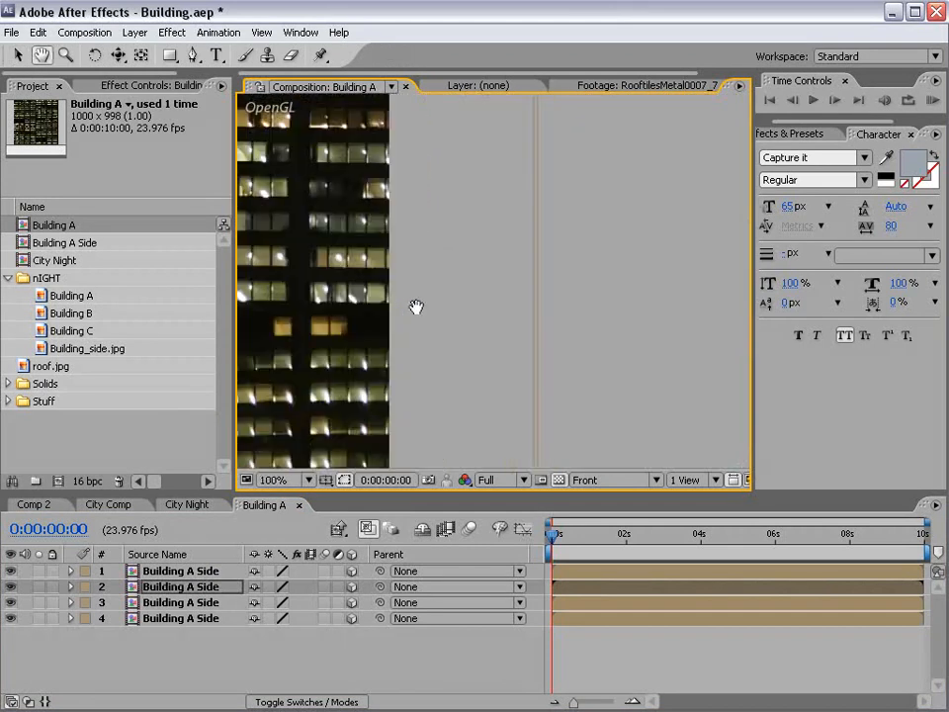
pyautogui.press('y')
pyautogui.moveTo(376, 349); pyautogui.dragTo(319, 350)
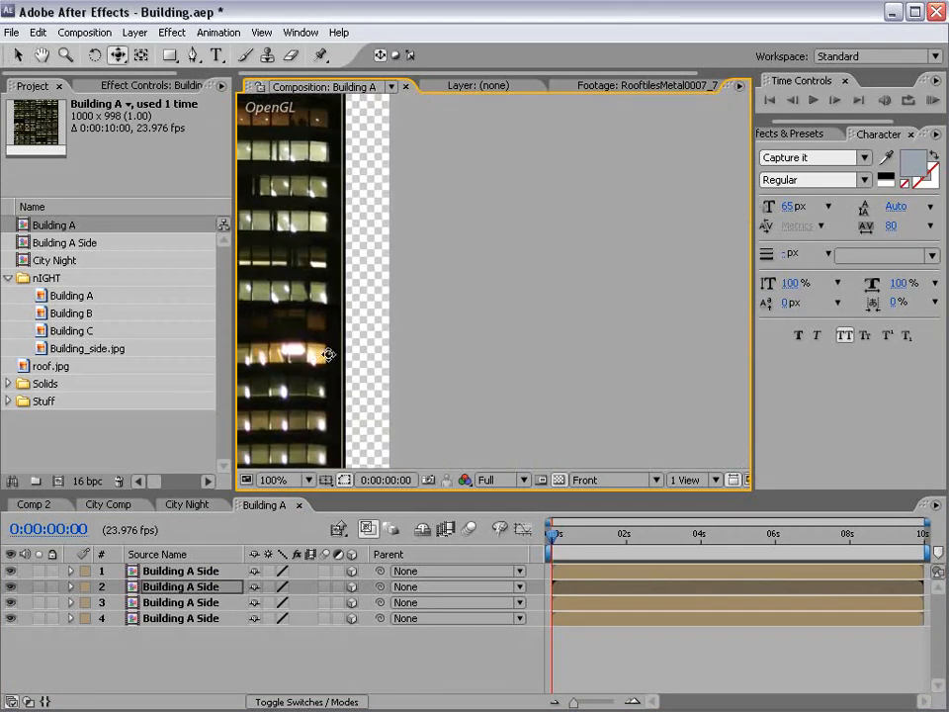
# Select the right side wall layer and nudge it along Z until flush with the front wall's edge at 200% zoom.
pyautogui.click(158, 602)
pyautogui.click(153, 618)
pyautogui.click(203, 572)
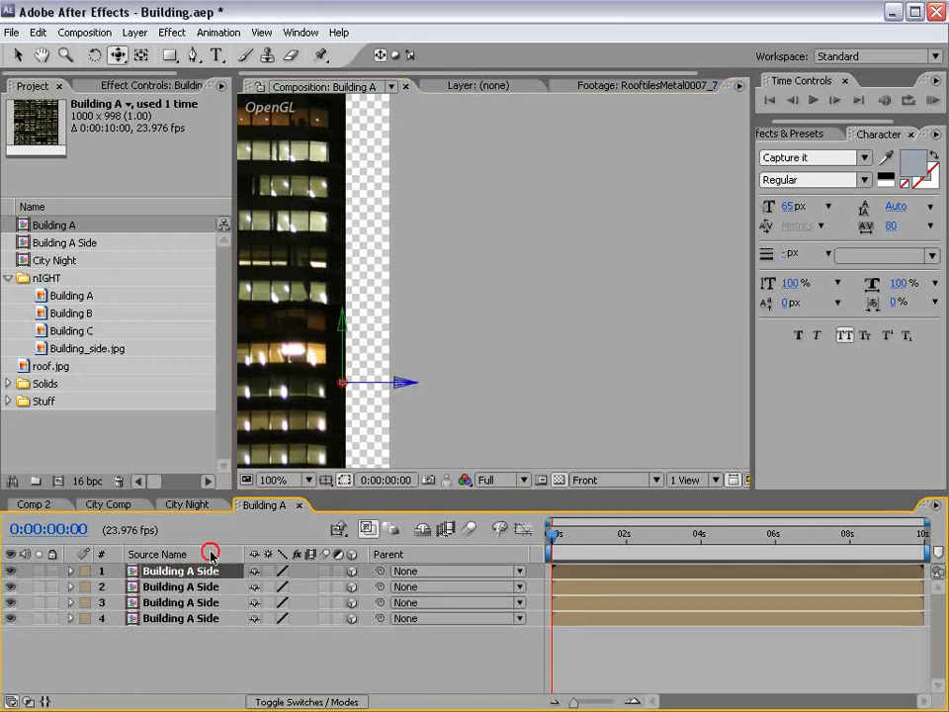
pyautogui.press('v')
pyautogui.scroll(1, 341, 378)
pyautogui.press('space')
pyautogui.moveTo(290, 396); pyautogui.dragTo(516, 336)
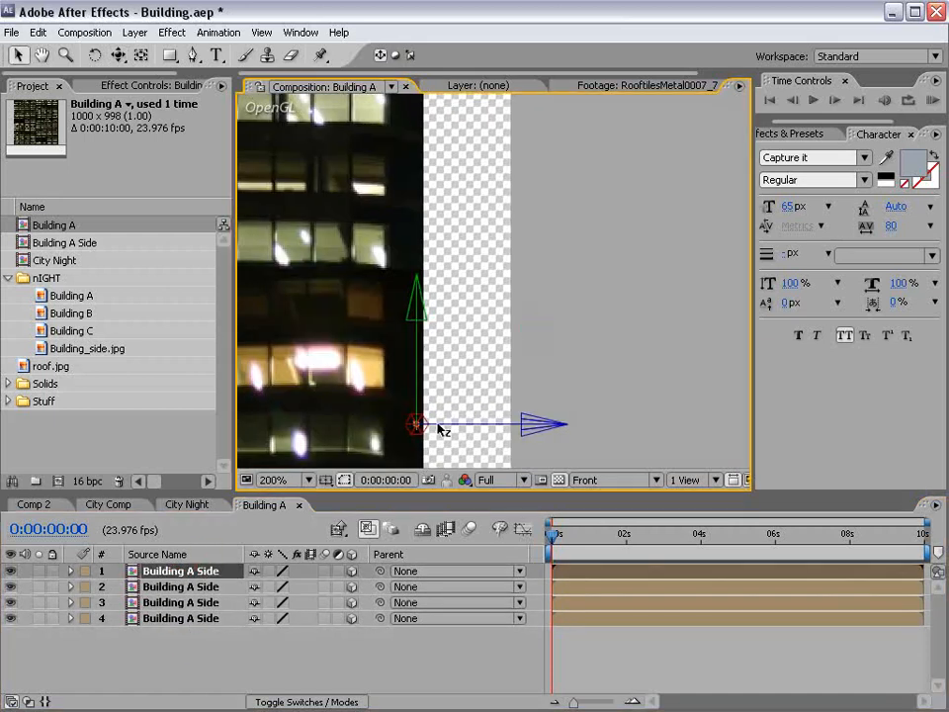
pyautogui.moveTo(441, 427); pyautogui.dragTo(448, 428)
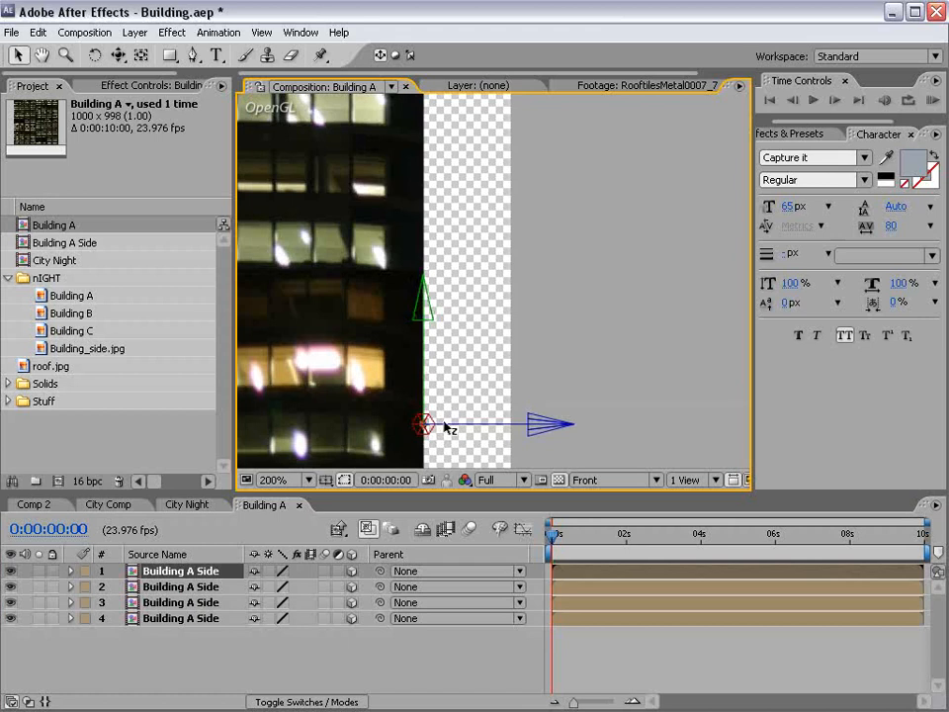
# Examine the assembled walls and open top from an orbited Custom View 1.
pyautogui.click(595, 480)
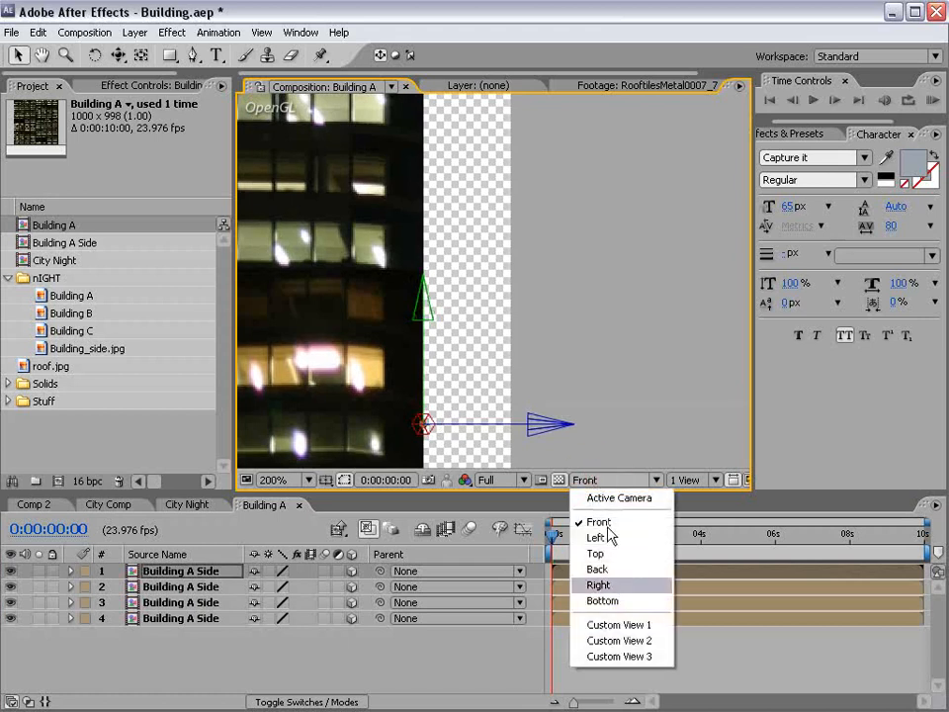
pyautogui.click(623, 625)
pyautogui.scroll(-2, 474, 301)
pyautogui.moveTo(466, 283); pyautogui.dragTo(505, 288)
pyautogui.press('c')
pyautogui.press('c')
pyautogui.moveTo(411, 261); pyautogui.dragTo(458, 248)
pyautogui.press('space')
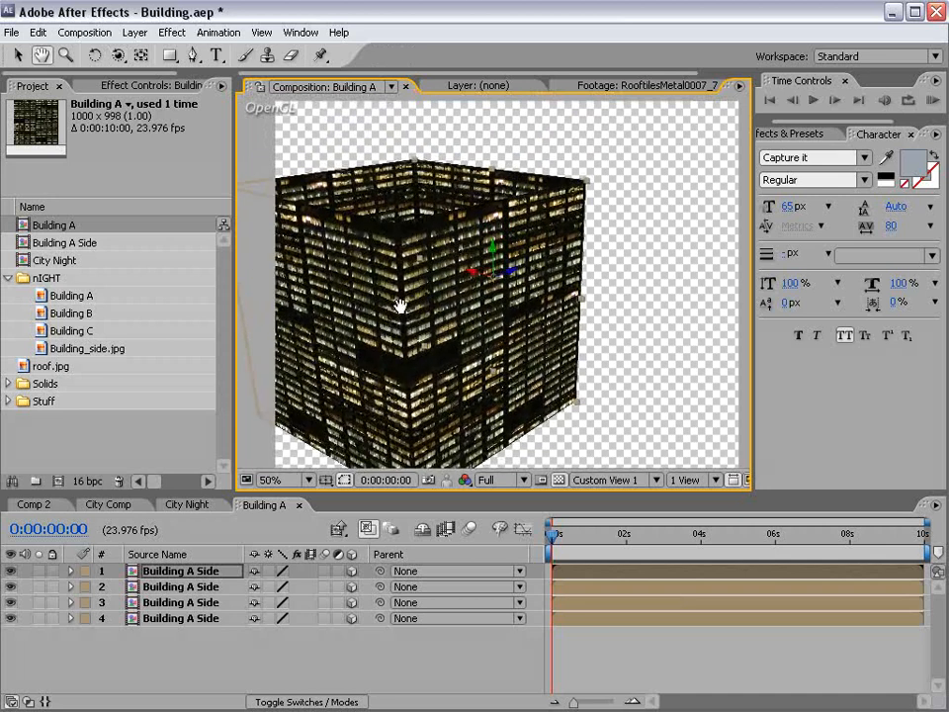
pyautogui.moveTo(402, 305); pyautogui.dragTo(492, 307)
# Preview the roof.jpg footage and add it as a layer in the Building A composition.
pyautogui.doubleClick(50, 366)
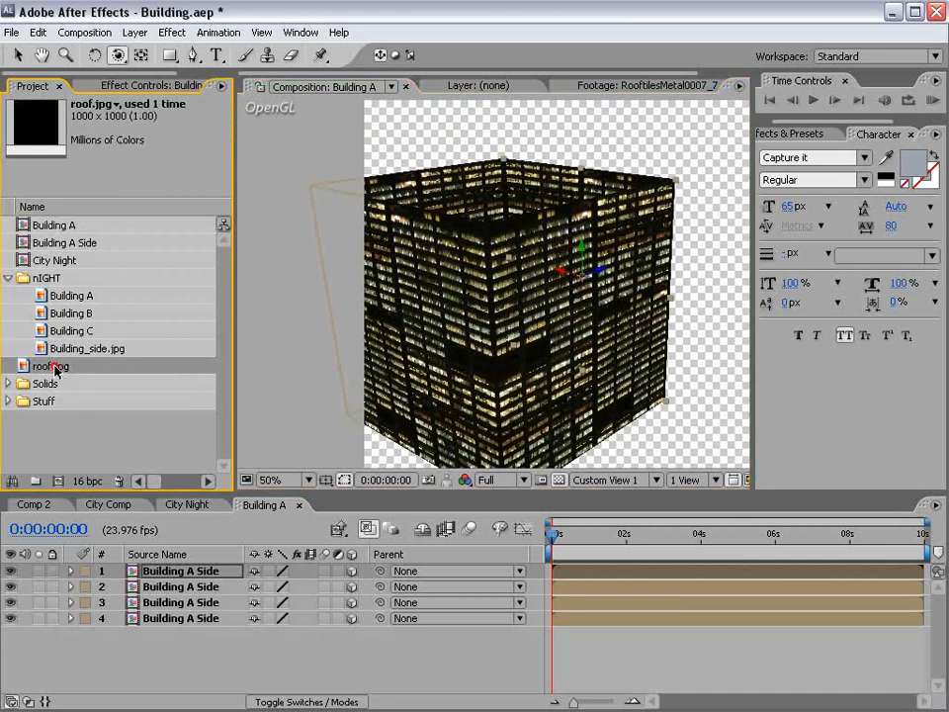
pyautogui.press('`')
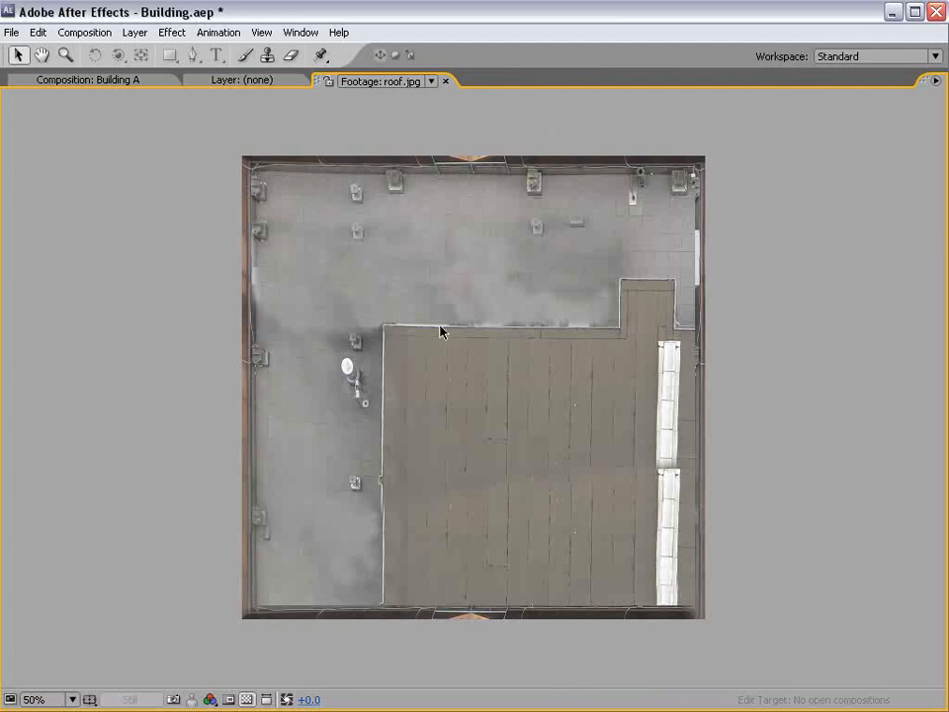
pyautogui.press('`')
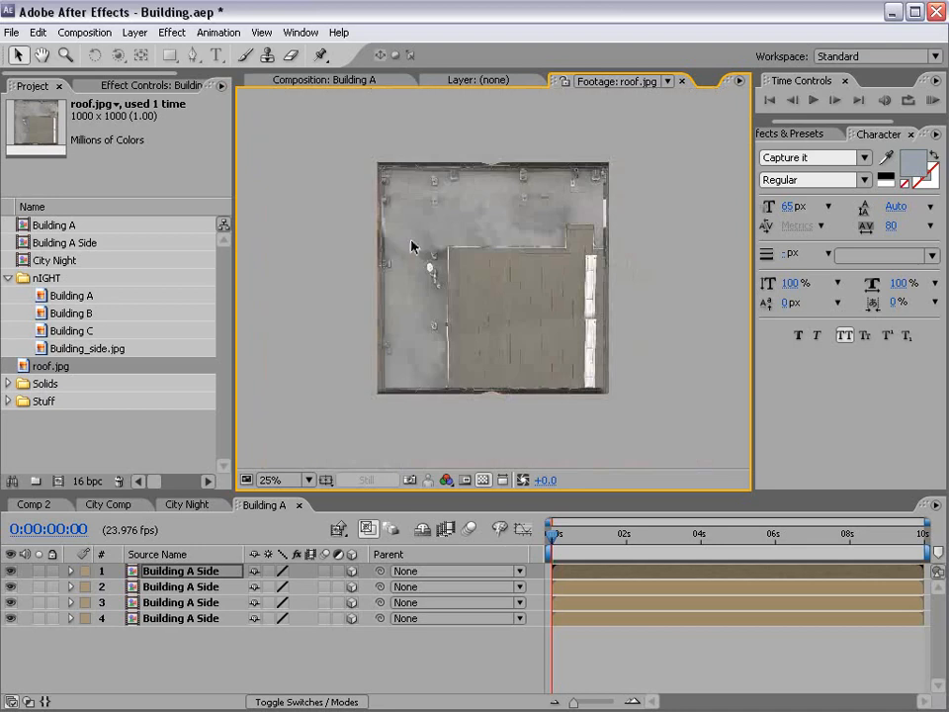
pyautogui.click(322, 83)
pyautogui.click(78, 384)
pyautogui.moveTo(79, 366); pyautogui.dragTo(476, 273)
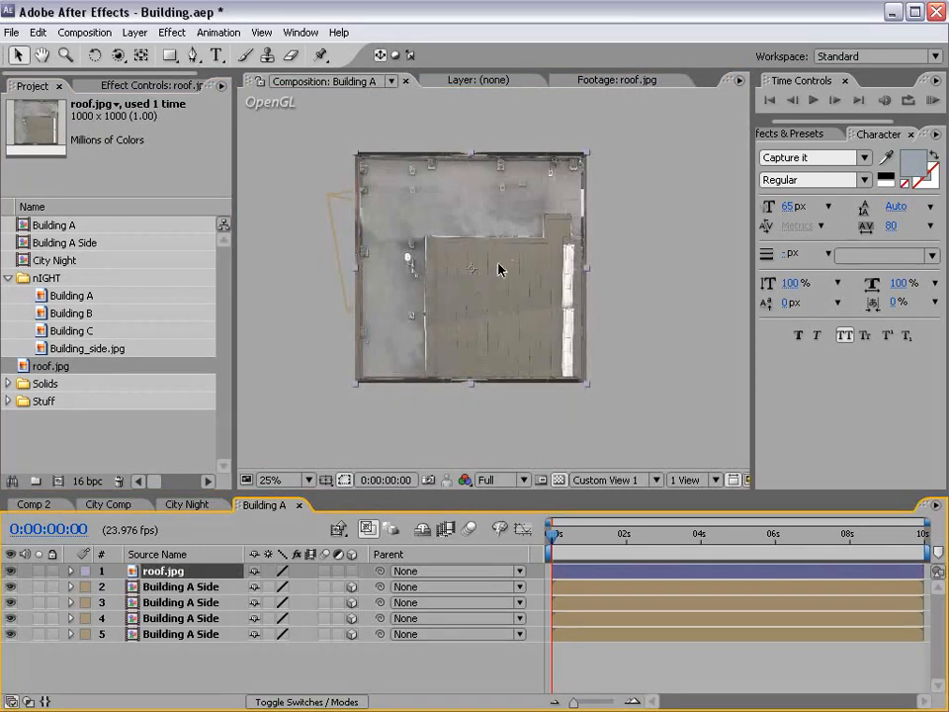
# Pre-compose the roof.jpg layer as Roof Top, leaving all attributes in Building A.
pyautogui.click(133, 32)
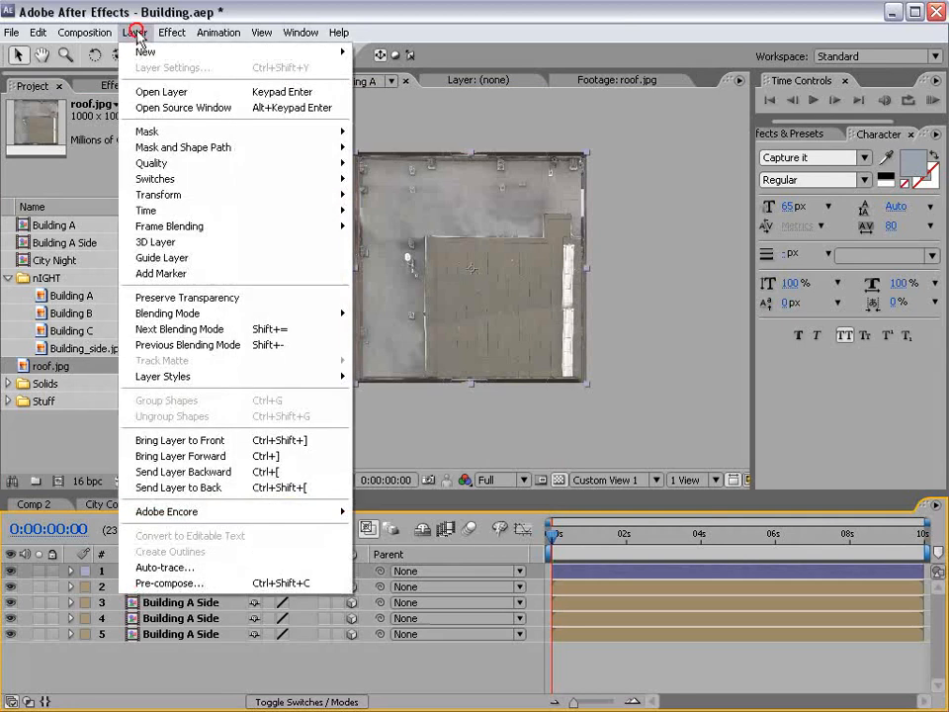
pyautogui.click(168, 584)
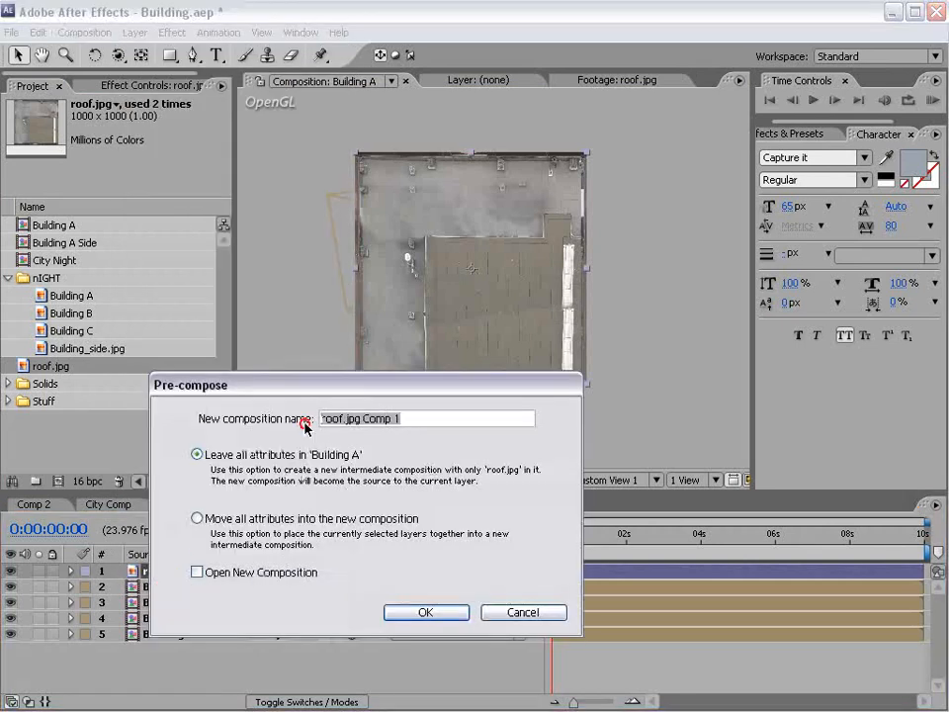
pyautogui.write('Roof Top')
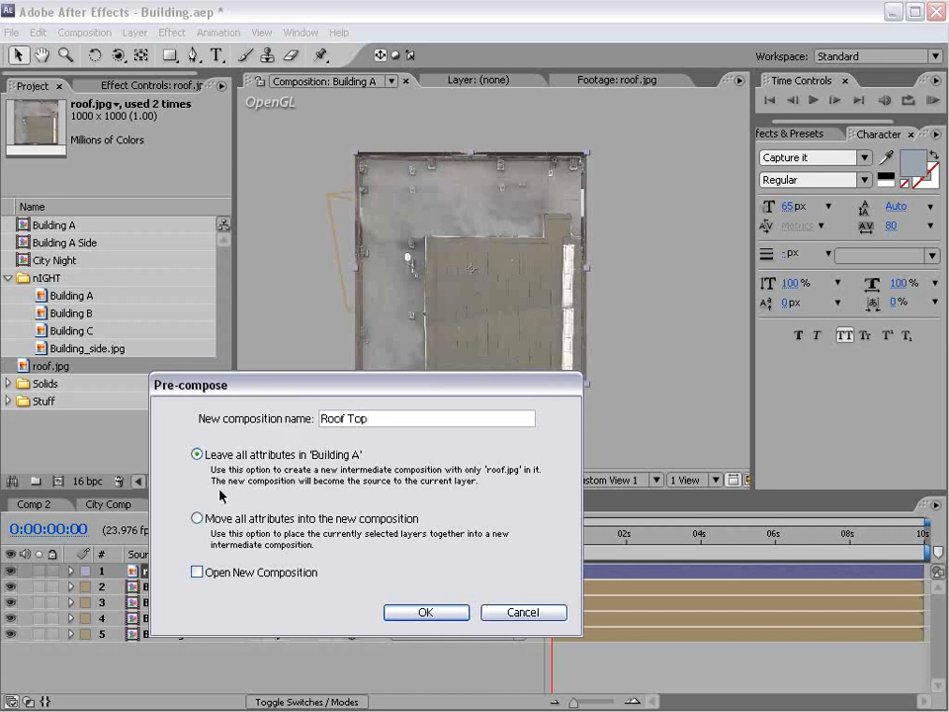
pyautogui.click(425, 613)
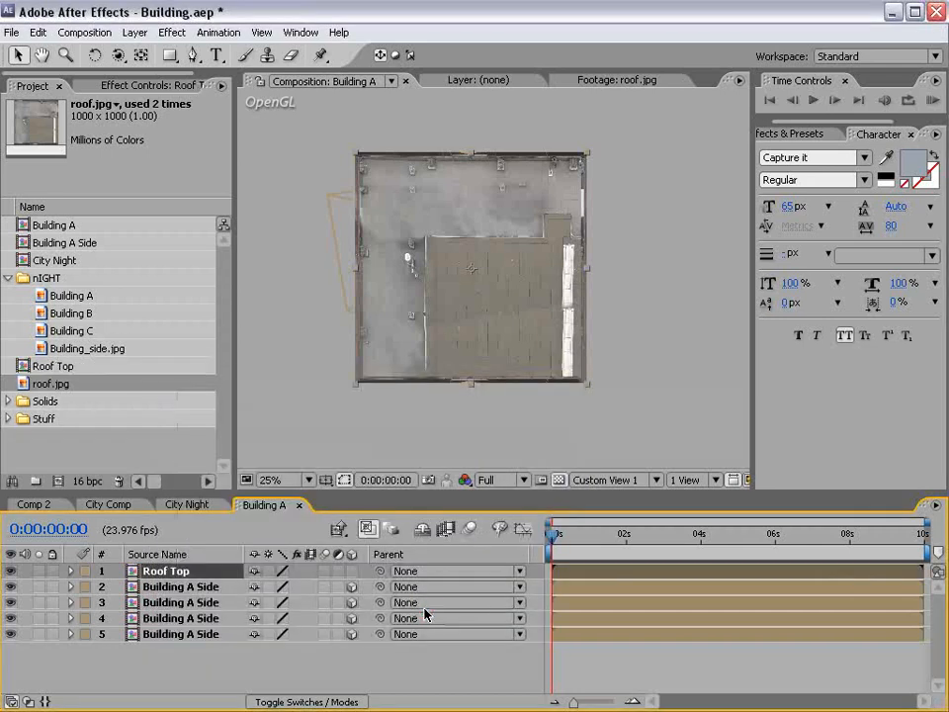
# Make the Roof Top layer 3D and lay it flat in the Top view with an orientation of 270°, 0°, 0°.
pyautogui.click(352, 573)
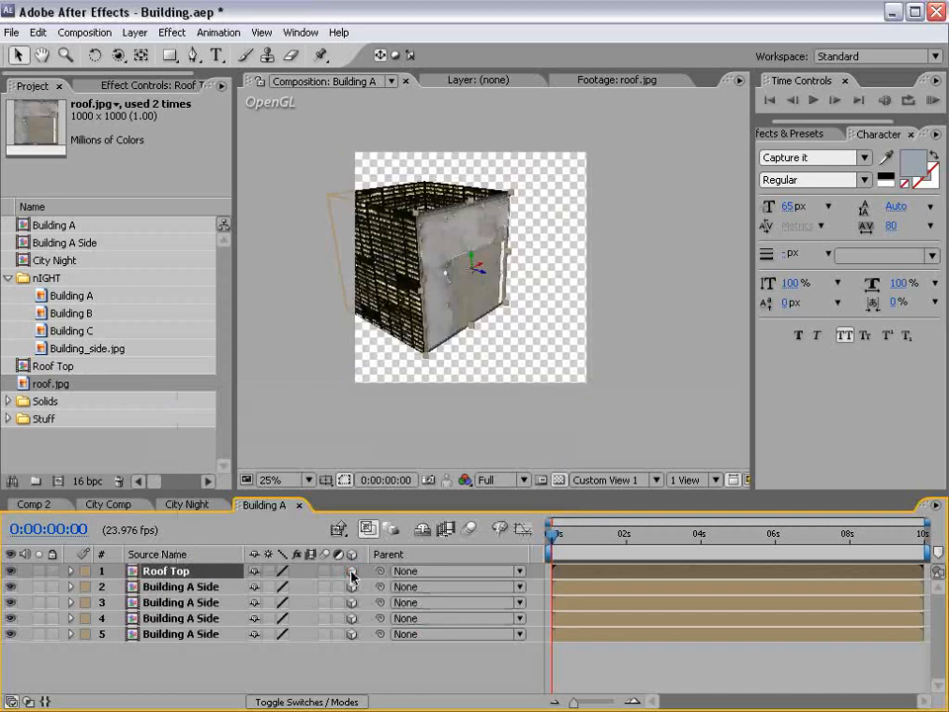
pyautogui.click(607, 481)
pyautogui.click(599, 554)
pyautogui.press('h')
pyautogui.moveTo(477, 198); pyautogui.dragTo(476, 319)
pyautogui.press('v')
pyautogui.press('w')
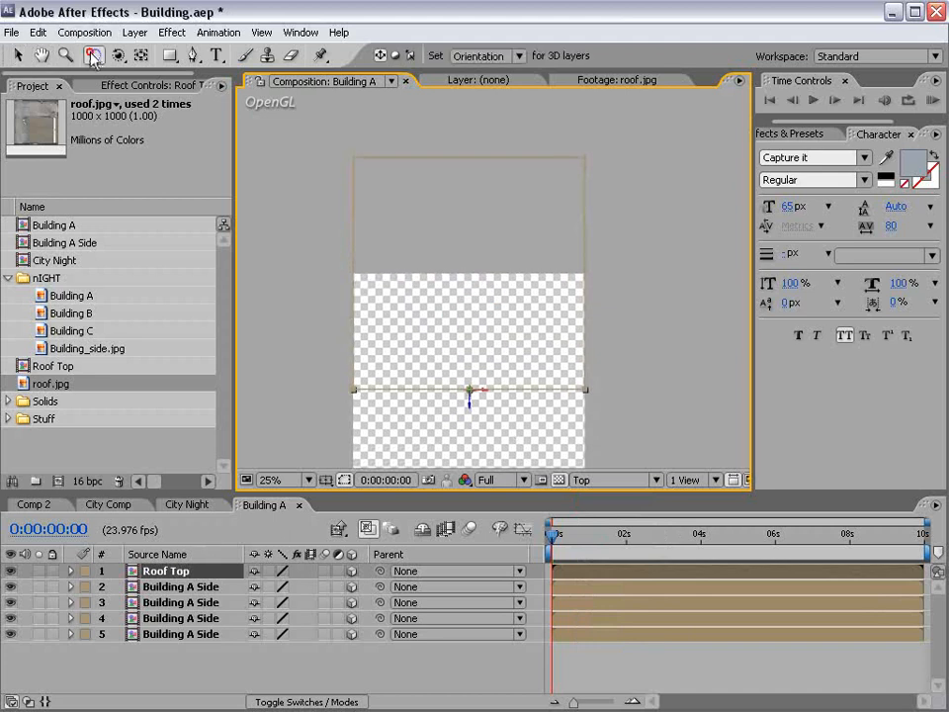
pyautogui.moveTo(481, 391); pyautogui.dragTo(478, 369)
pyautogui.press('r')
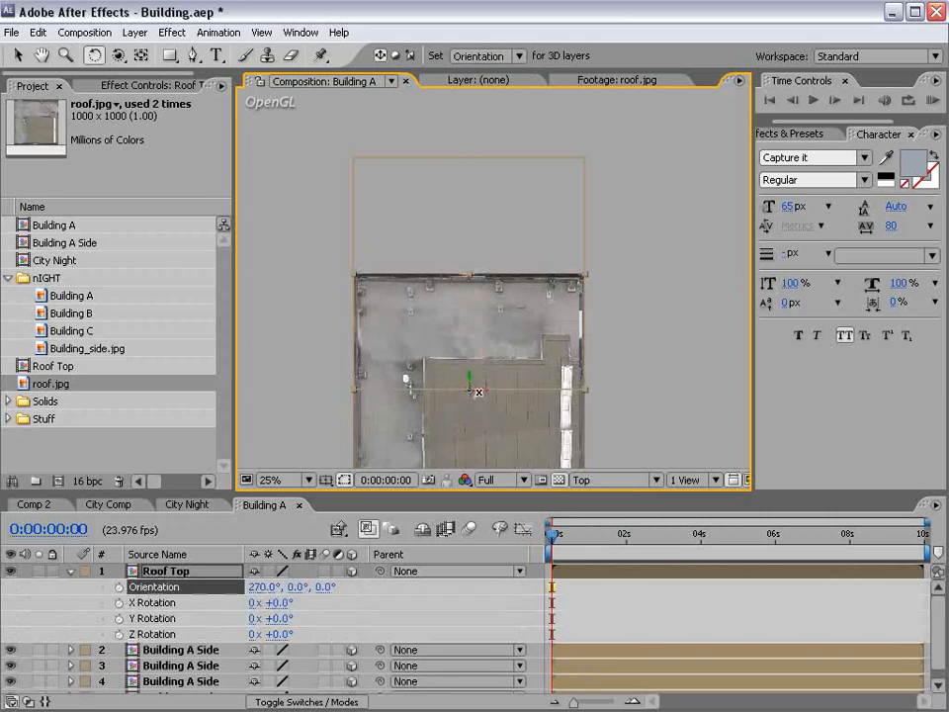
# Align the Roof Top layer with the building's footprint in the Top view, with its orientation at 90°, 0°, 0°.
pyautogui.moveTo(479, 392); pyautogui.dragTo(476, 278)
pyautogui.press('v')
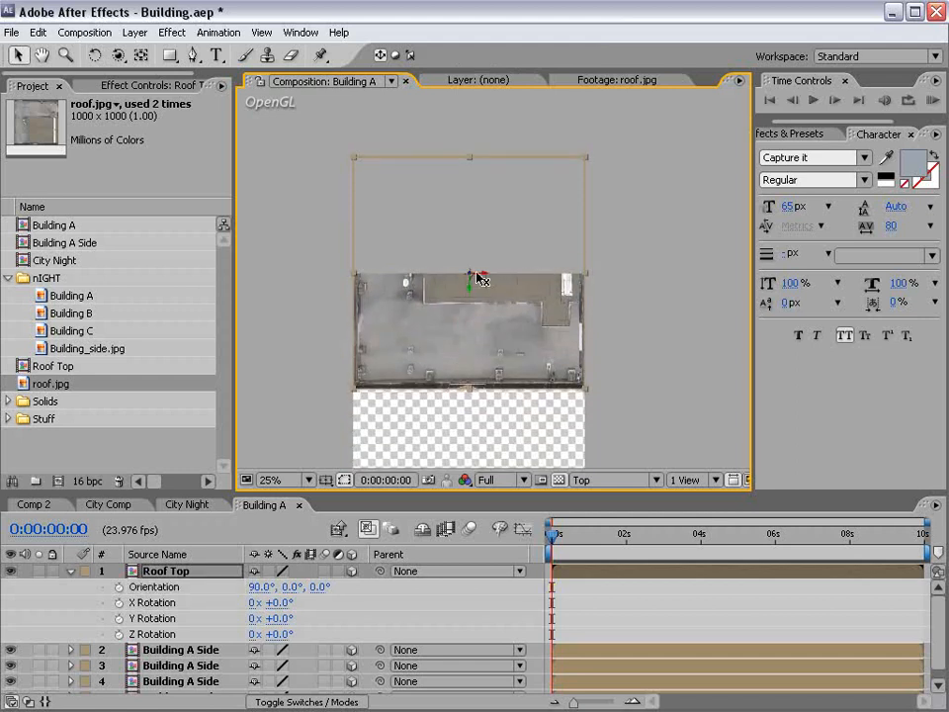
pyautogui.click(474, 326)
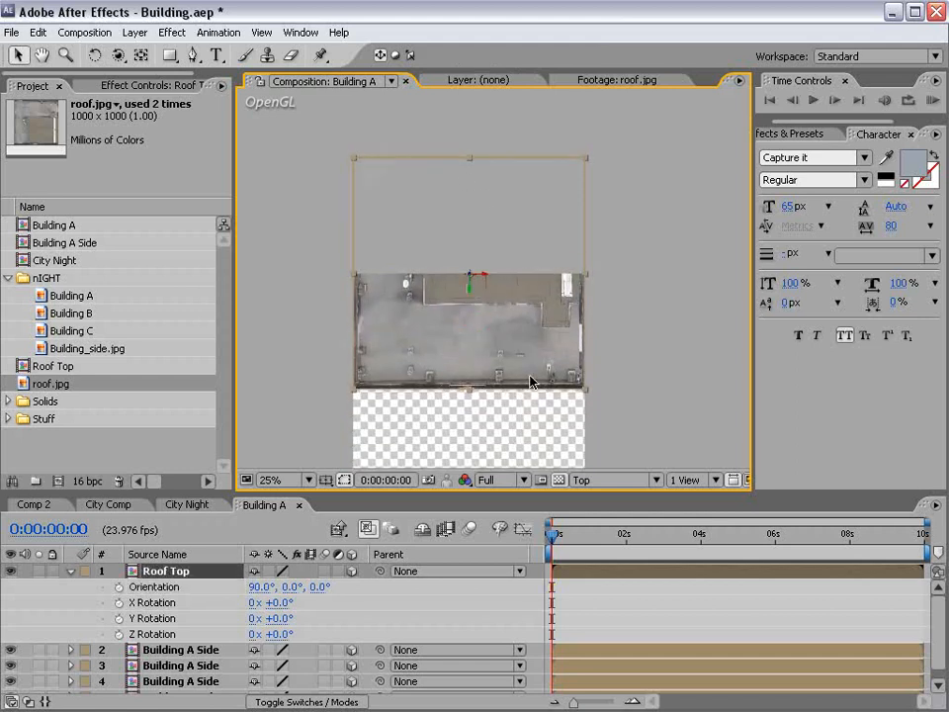
# Raise the Roof Top layer to the upper edge of the walls in the Front view.
pyautogui.click(590, 481)
pyautogui.click(597, 518)
pyautogui.press('space')
pyautogui.scroll(2, 389, 346)
pyautogui.moveTo(329, 411); pyautogui.dragTo(494, 258)
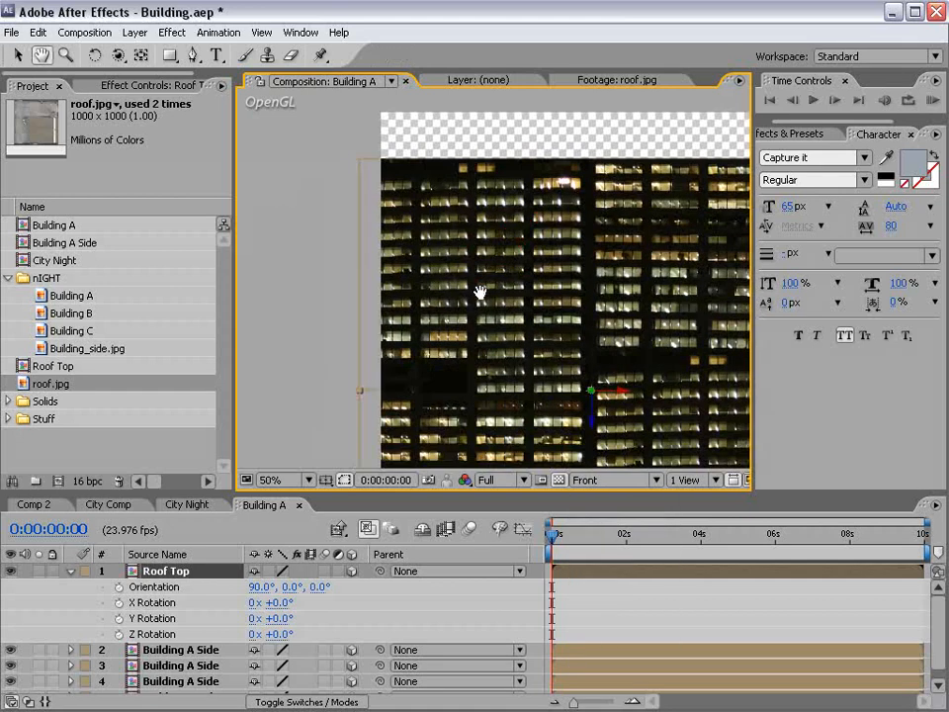
pyautogui.moveTo(597, 421); pyautogui.dragTo(567, 190)
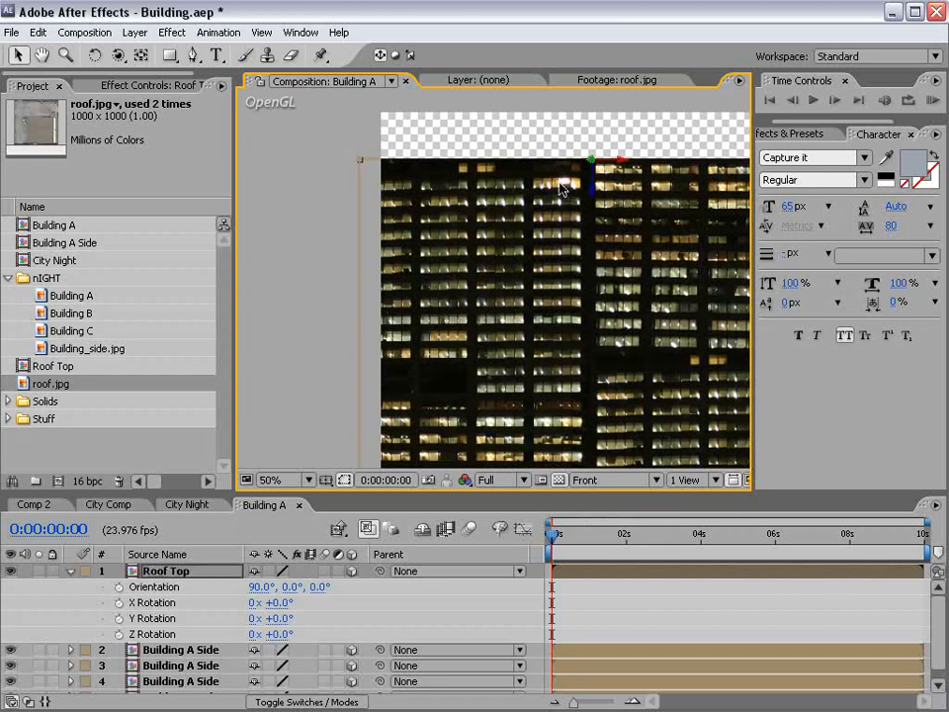
# Examine the roof's fit on the four walls from an orbited Custom View 1, including an enlarged full-frame view.
pyautogui.press('space')
pyautogui.moveTo(660, 386); pyautogui.dragTo(465, 360)
pyautogui.click(597, 481)
pyautogui.click(605, 627)
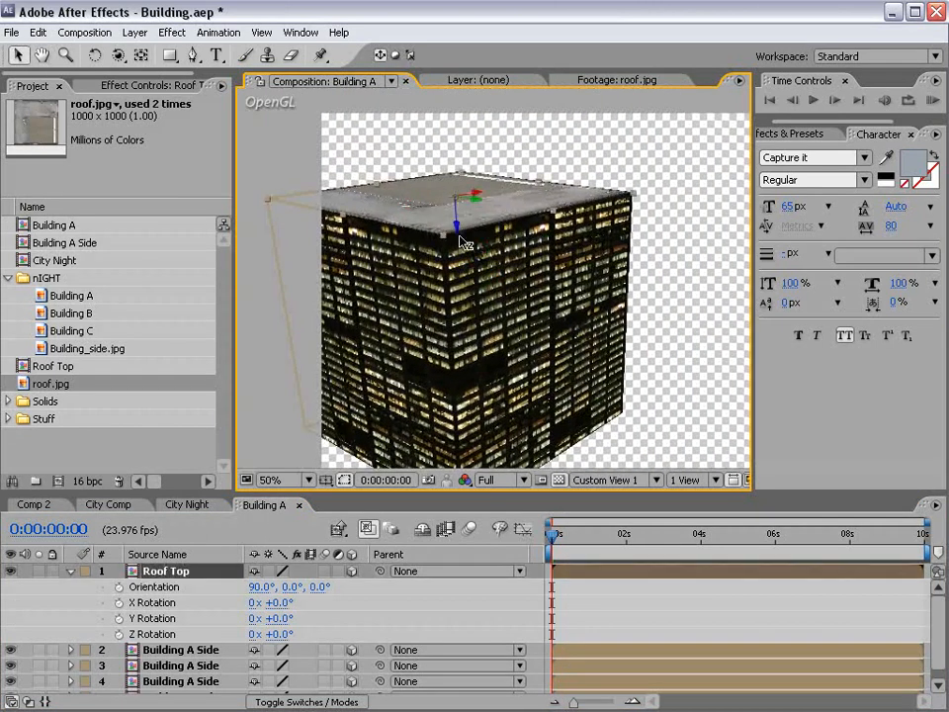
pyautogui.press('c')
pyautogui.moveTo(538, 240); pyautogui.dragTo(452, 262)
pyautogui.press('`')
pyautogui.press('.')
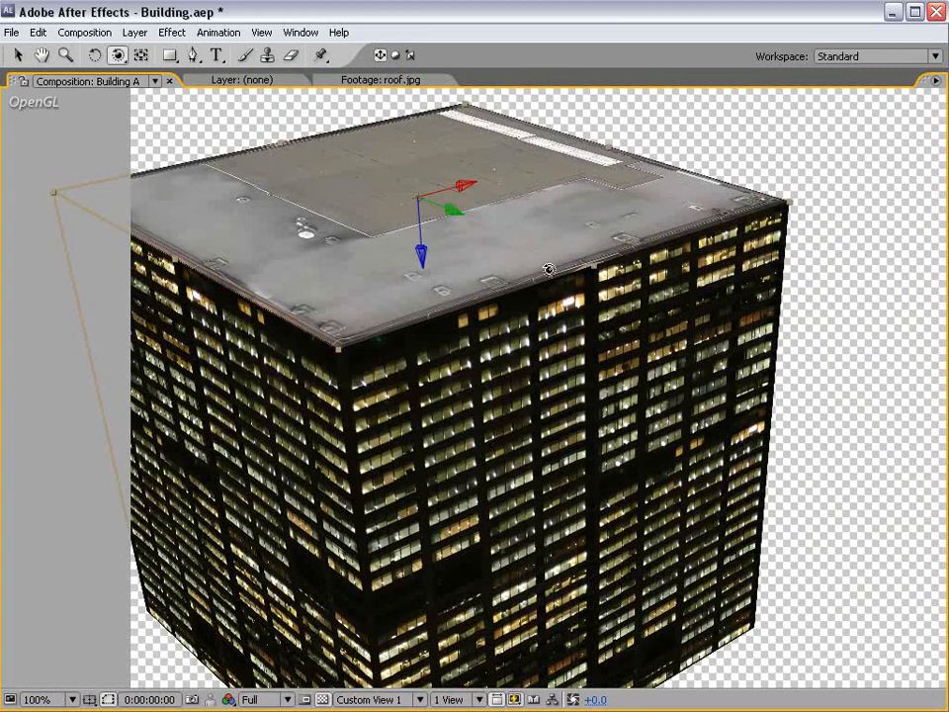
pyautogui.press(',')
pyautogui.press('`')
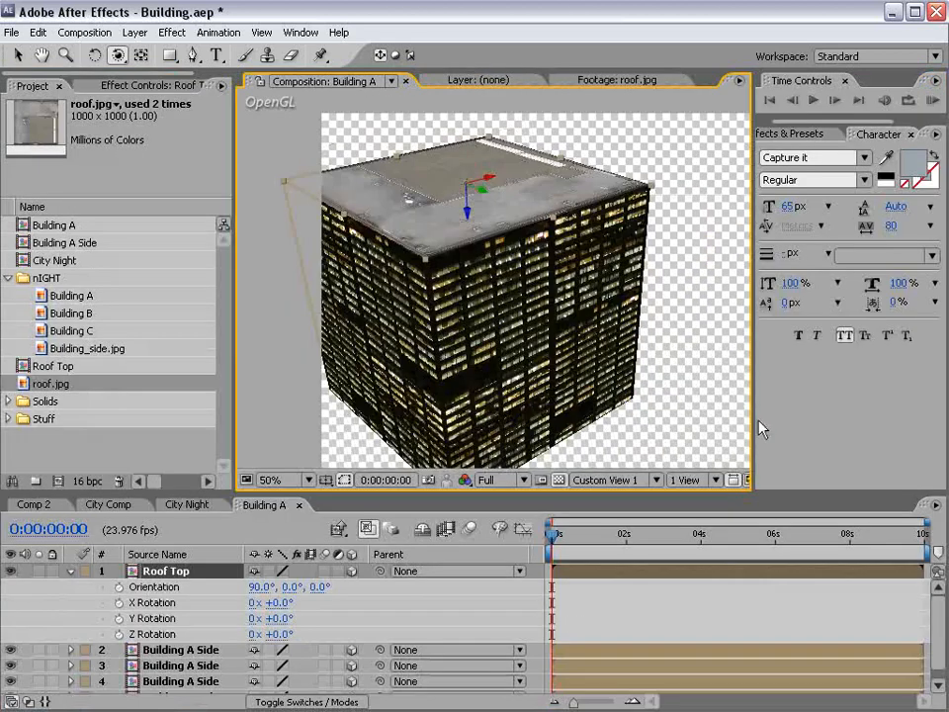
# Try the Adaptive Resolution fast preview while orbiting the building, and restore OpenGL—Always On.
pyautogui.moveTo(753, 421); pyautogui.dragTo(818, 419)
pyautogui.click(751, 479)
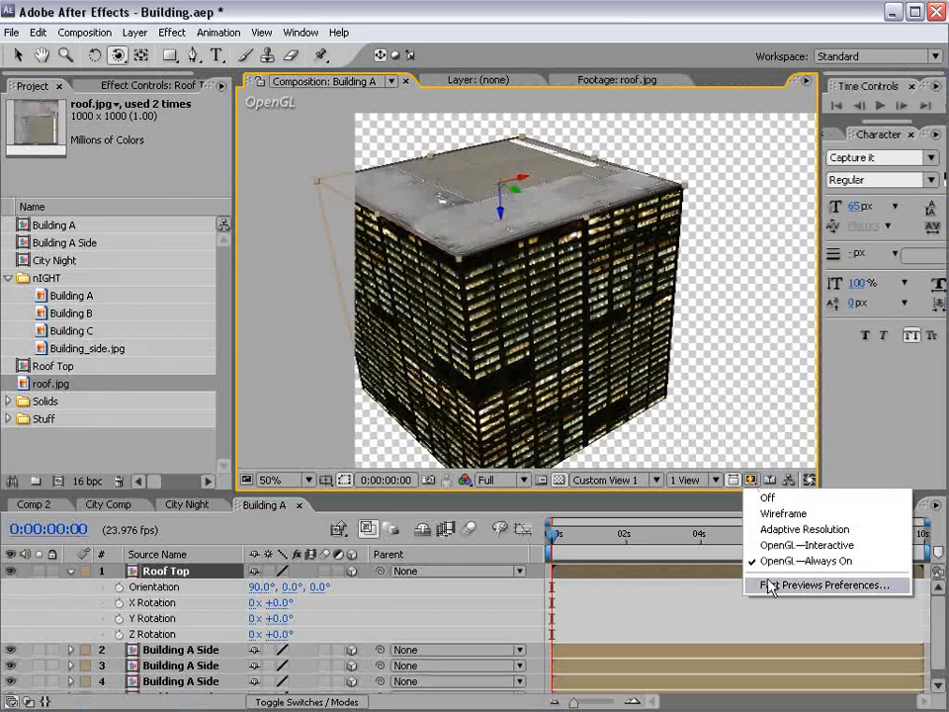
pyautogui.click(809, 529)
pyautogui.moveTo(613, 299); pyautogui.dragTo(583, 295)
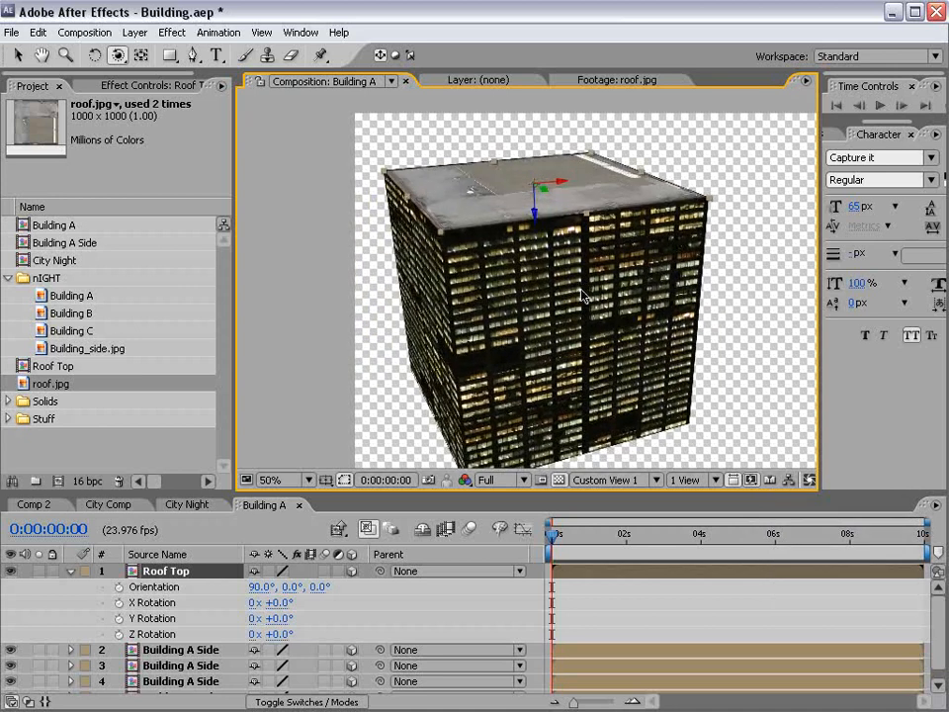
pyautogui.click(752, 480)
pyautogui.click(776, 561)
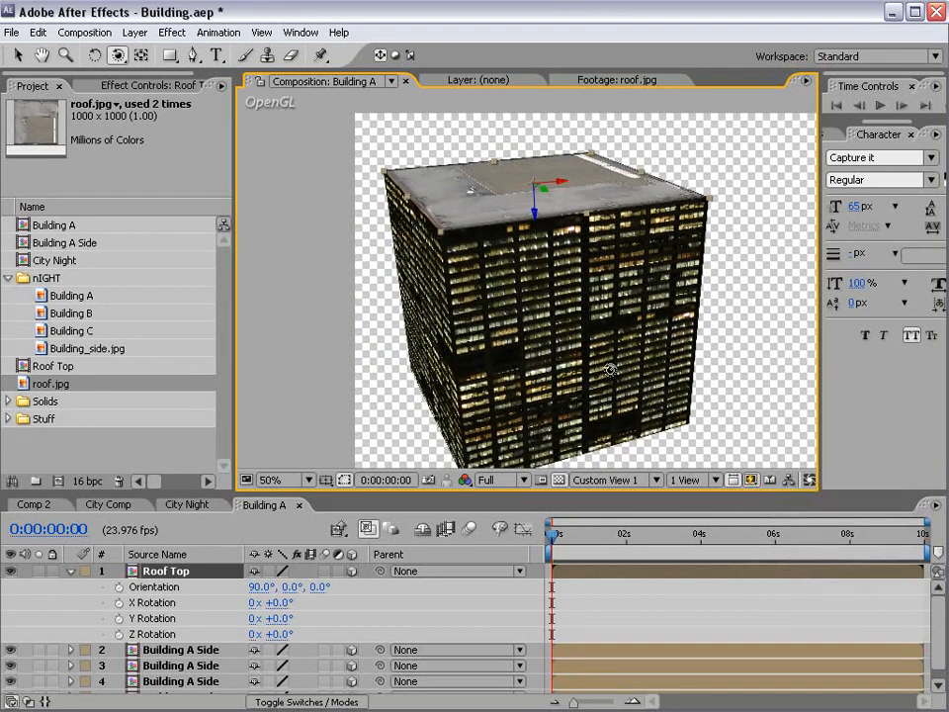
# Save the project with the building framed from above in Custom View 1.
pyautogui.moveTo(329, 229); pyautogui.dragTo(462, 318)
pyautogui.hotkey('ctrl', 's')
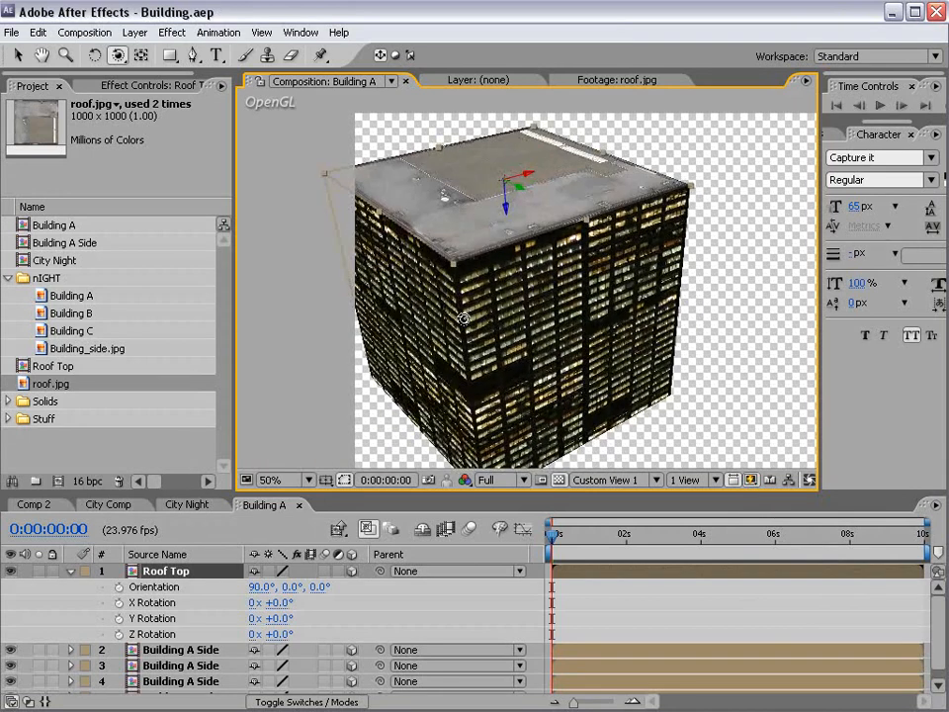
pyautogui.press('c')
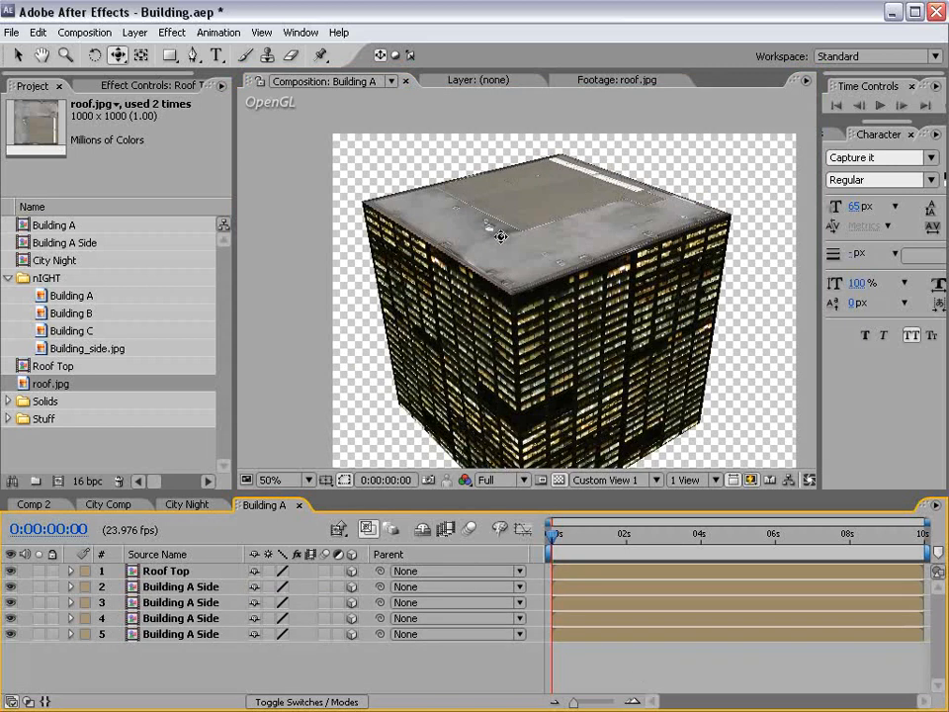
pyautogui.scroll(1, 485, 241)
pyautogui.scroll(-1, 485, 287)
# Add a full-size rectangular mask to the Roof Top layer and scale it inward, leaving an even border along the roof's edges.
pyautogui.click(174, 572)
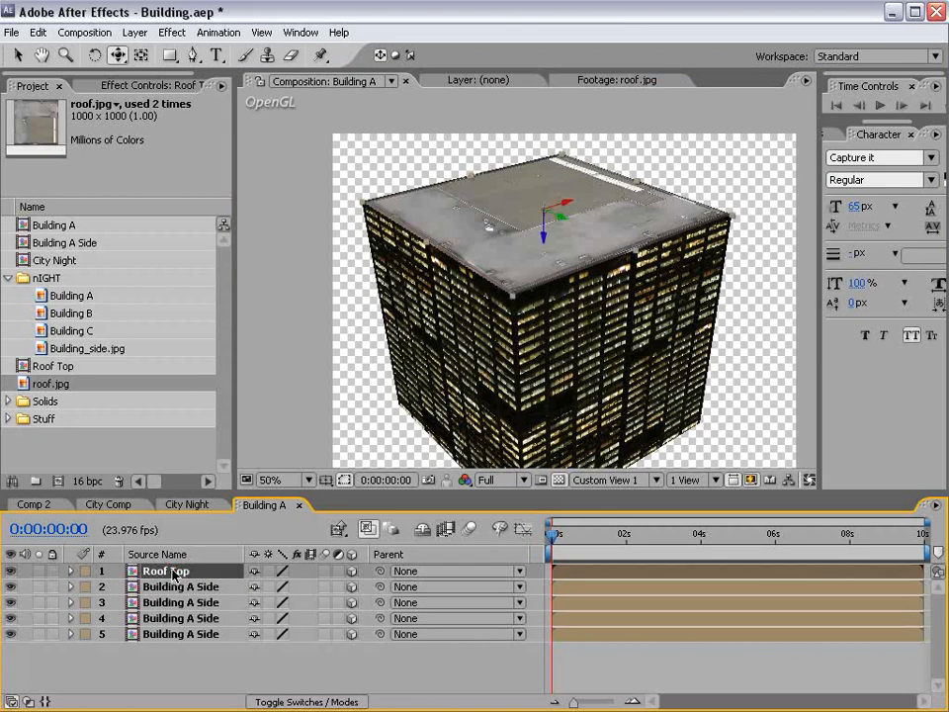
pyautogui.doubleClick(169, 57)
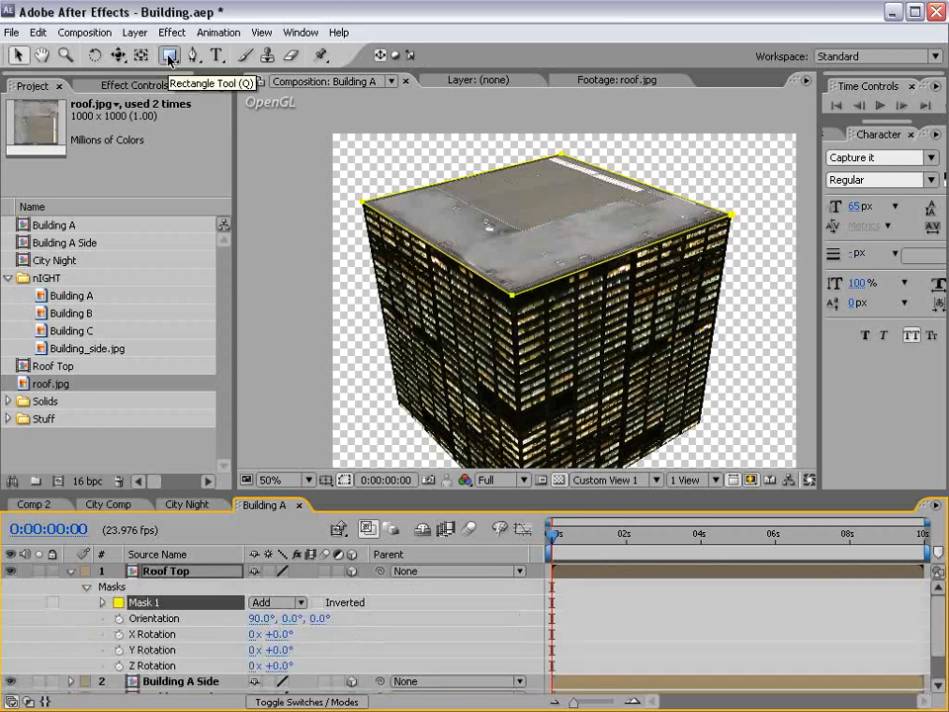
pyautogui.click(560, 157)
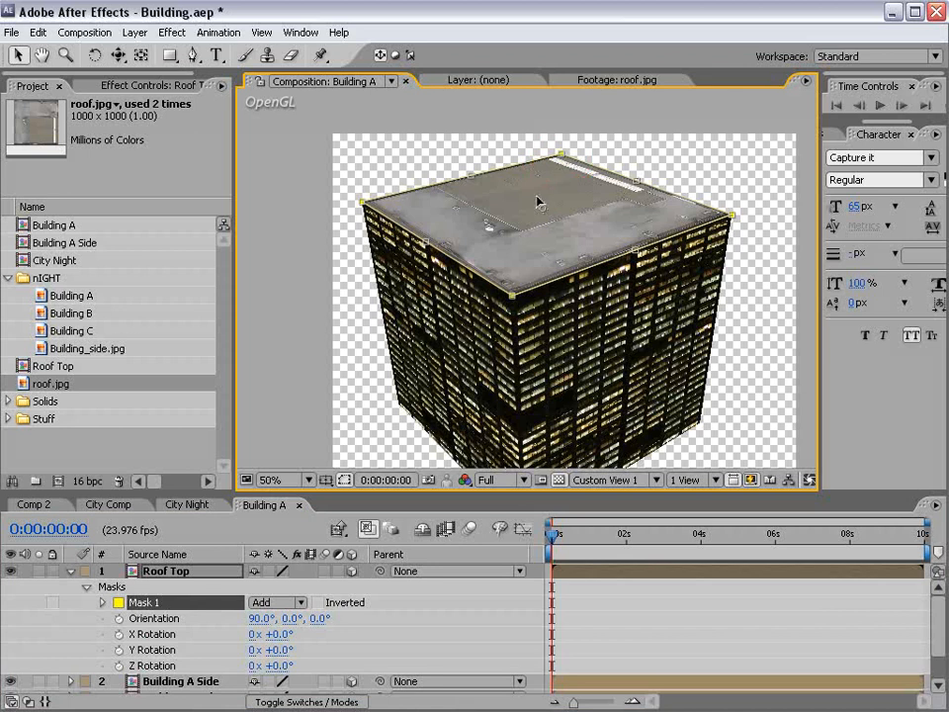
pyautogui.moveTo(562, 158)
pyautogui.mouseDown()
pyautogui.moveTo(560, 168)
pyautogui.moveTo(554, 158)
pyautogui.mouseUp()
pyautogui.click(577, 594)
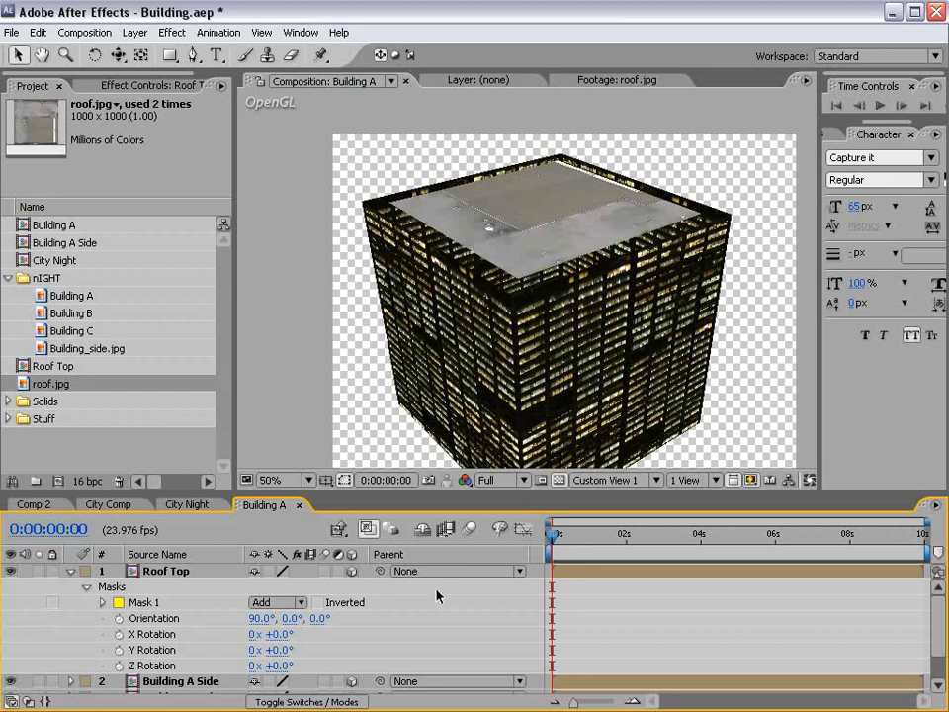
# Compare the roof with Mask 1 set to None, and set the mask mode to Subtract to cut out the roof's centre.
pyautogui.click(142, 604)
pyautogui.click(277, 602)
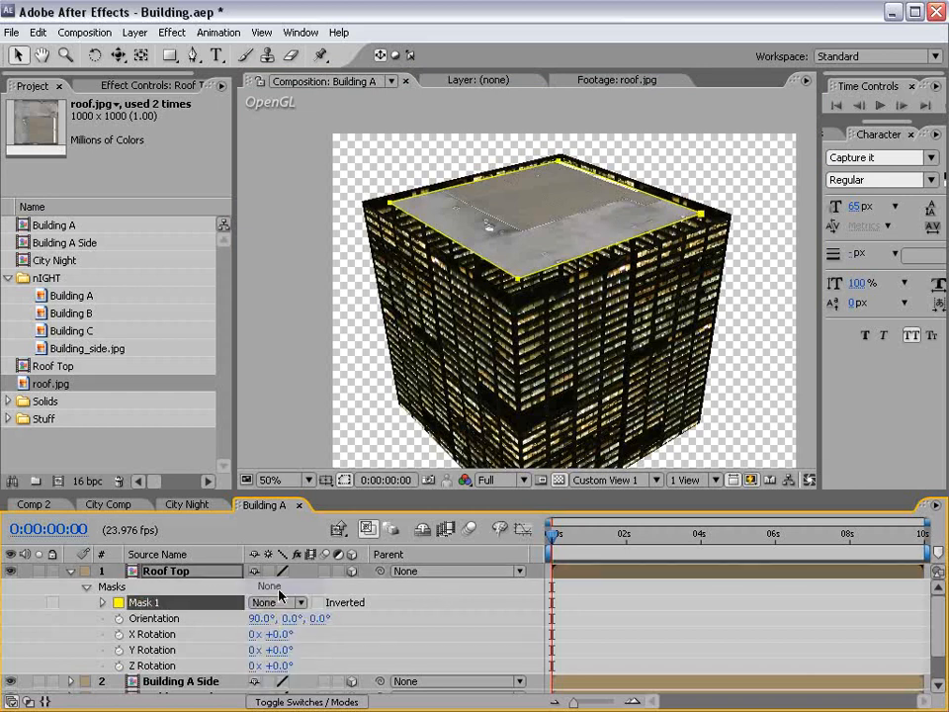
pyautogui.click(277, 583)
pyautogui.click(504, 222)
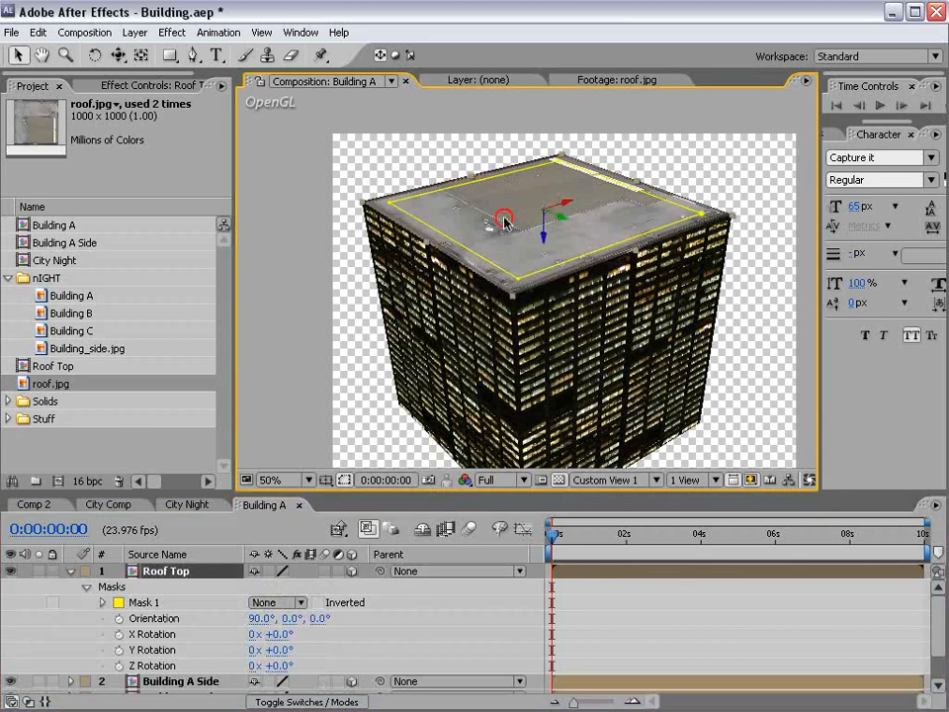
pyautogui.click(277, 602)
pyautogui.click(272, 636)
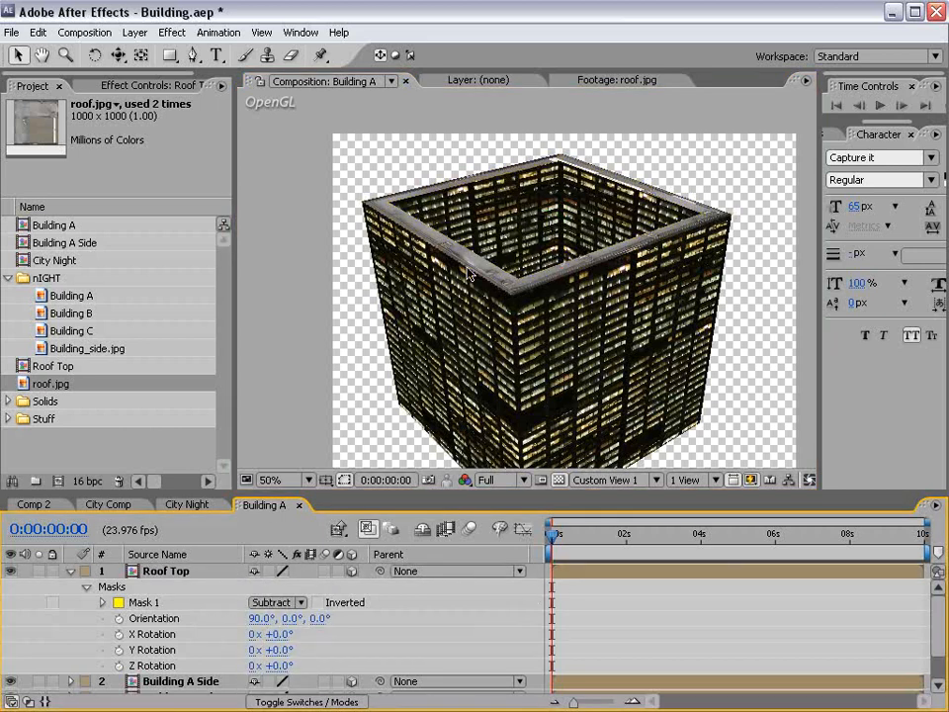
# Duplicate the Roof Top layer and set Mask 1 of the lower copy in the layer stack to None.
pyautogui.click(70, 572)
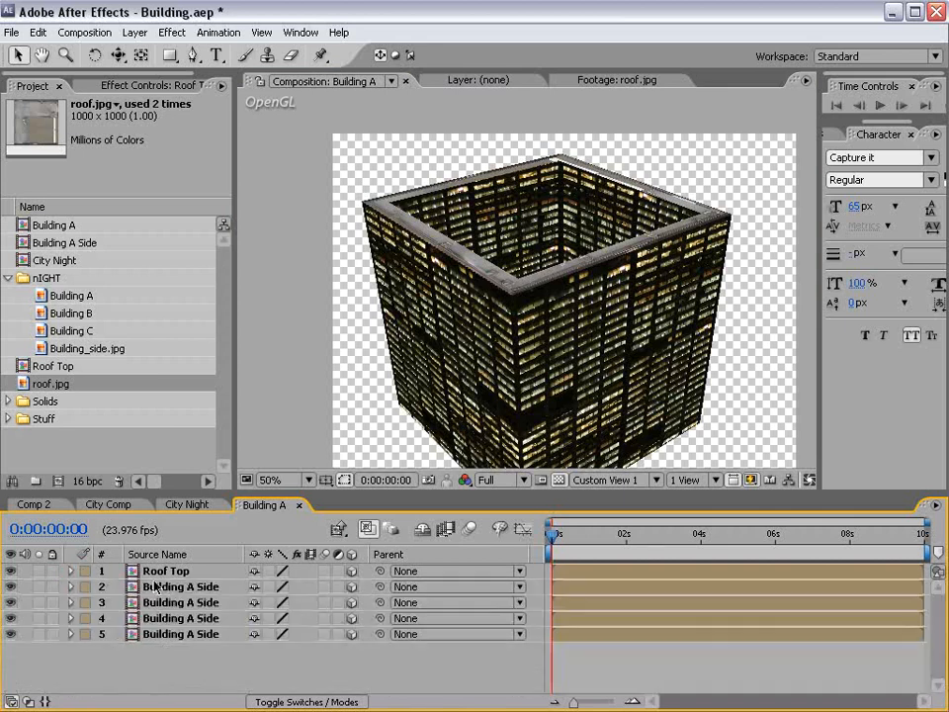
pyautogui.click(162, 573)
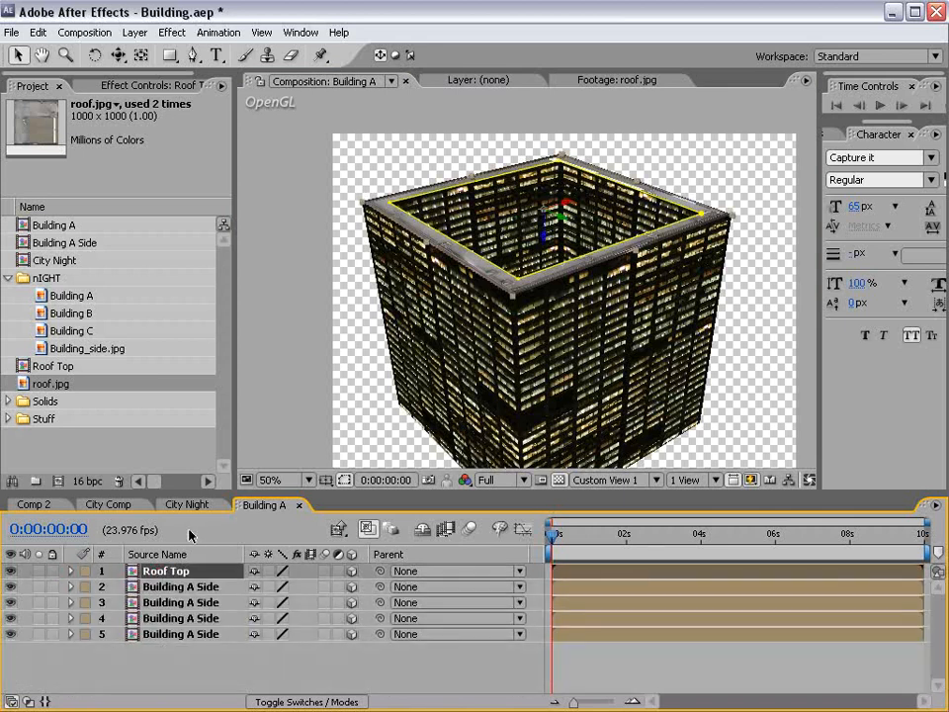
pyautogui.hotkey('ctrl', 'd')
pyautogui.click(176, 588)
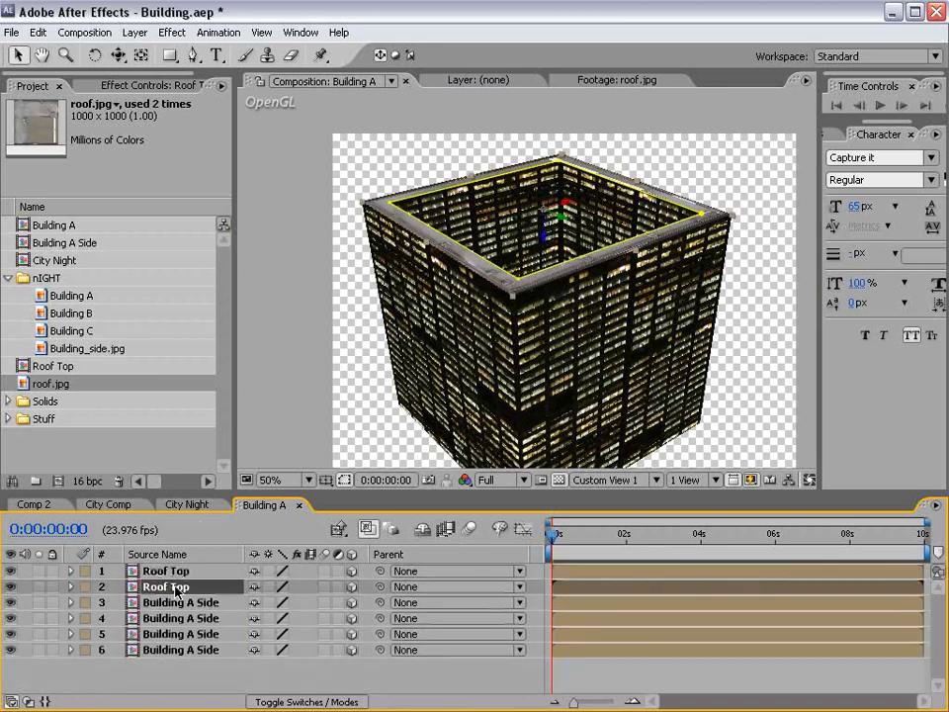
pyautogui.press('m')
pyautogui.click(282, 602)
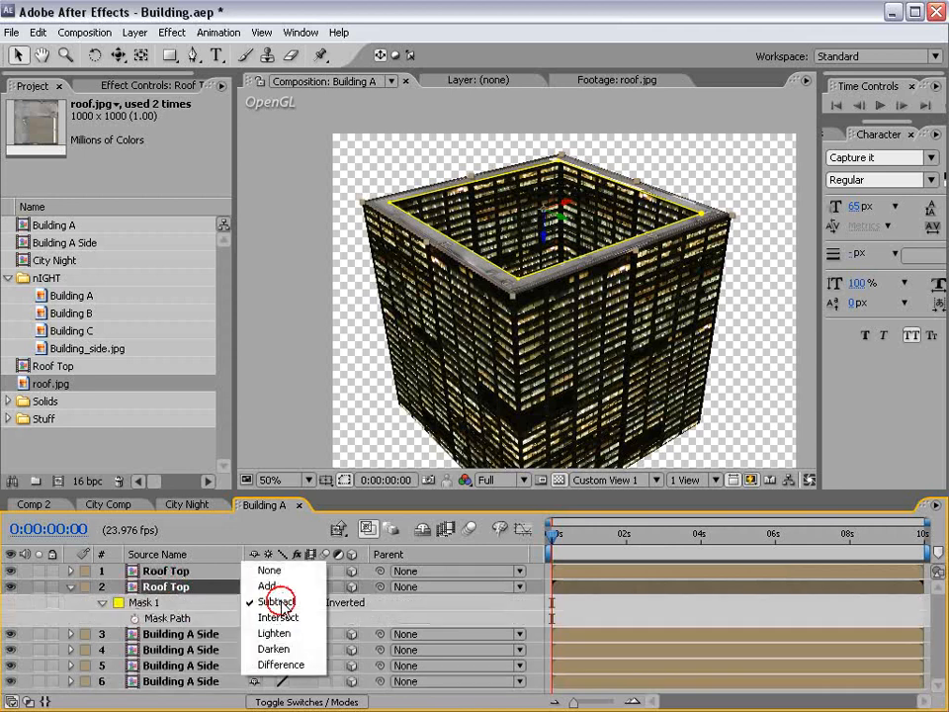
pyautogui.click(269, 571)
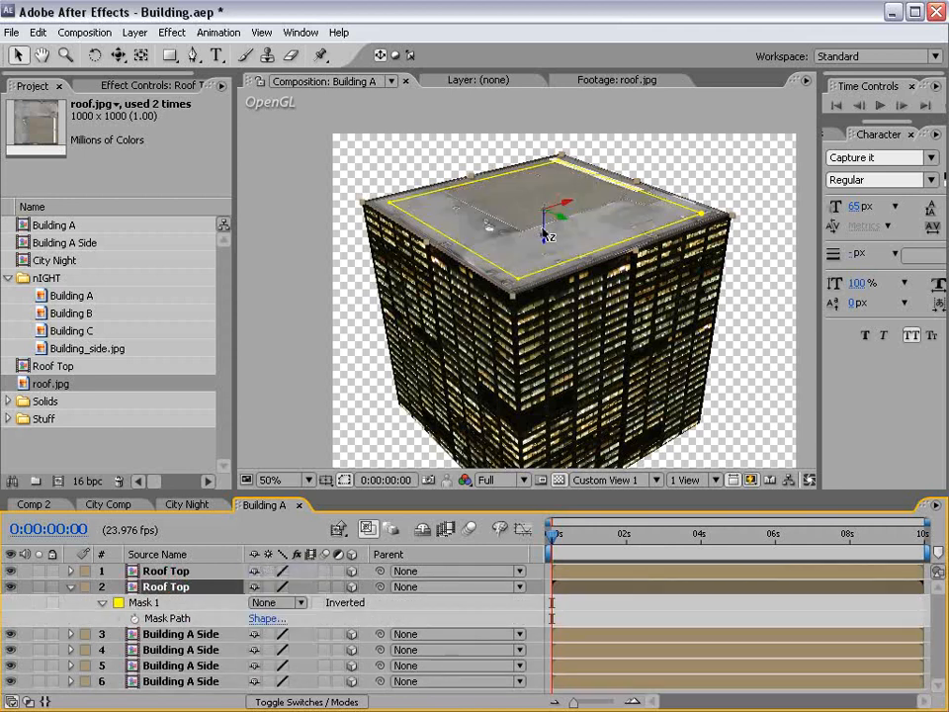
# Lower the second Roof Top layer slightly beneath the rim and inspect the recessed roof up close.
pyautogui.moveTo(543, 227); pyautogui.dragTo(540, 252)
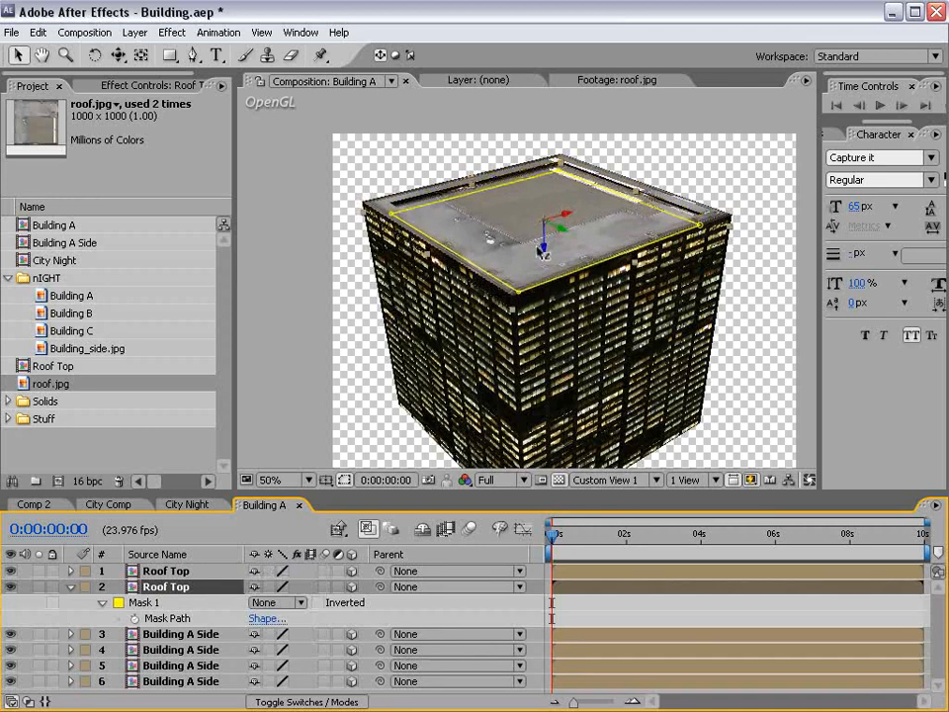
pyautogui.click(603, 603)
pyautogui.press('c')
pyautogui.moveTo(467, 261); pyautogui.dragTo(532, 188)
pyautogui.scroll(1, 557, 193)
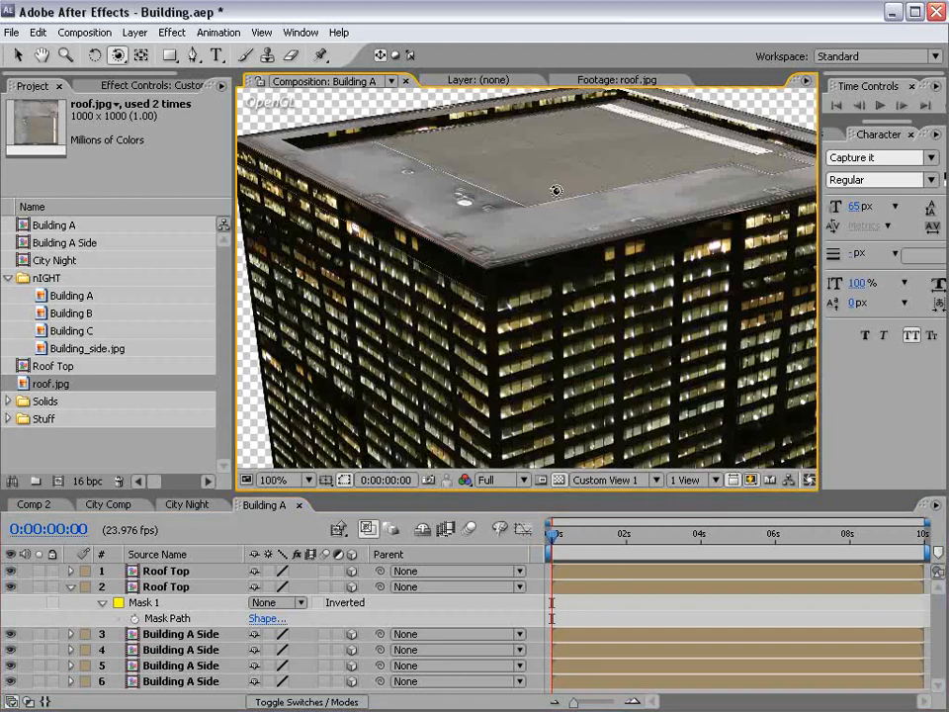
pyautogui.press('space')
pyautogui.moveTo(564, 149); pyautogui.dragTo(522, 289)
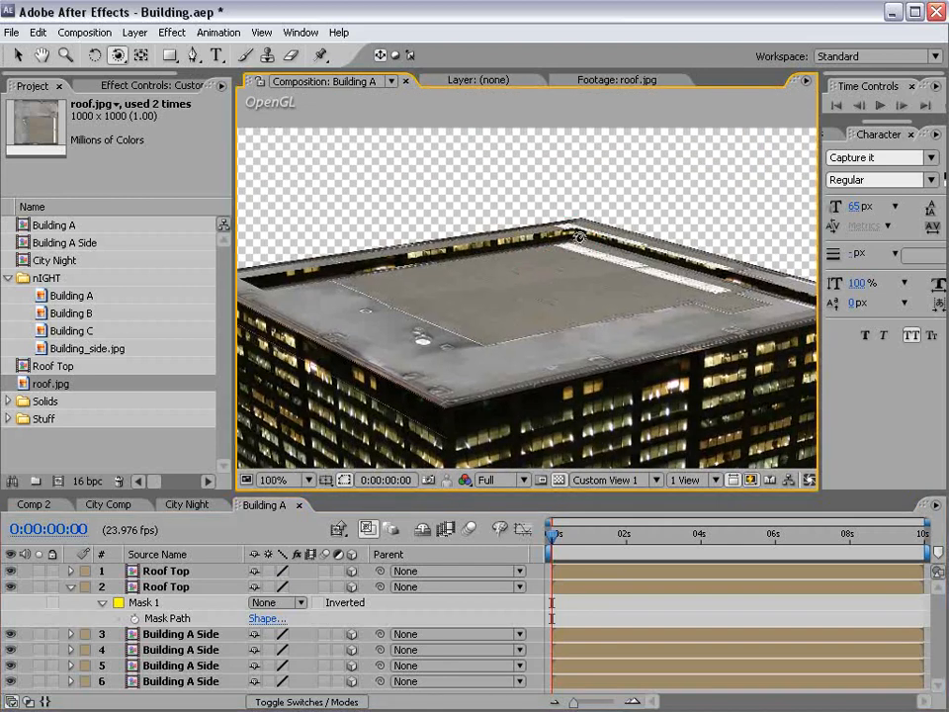
pyautogui.click(500, 583)
pyautogui.click(71, 586)
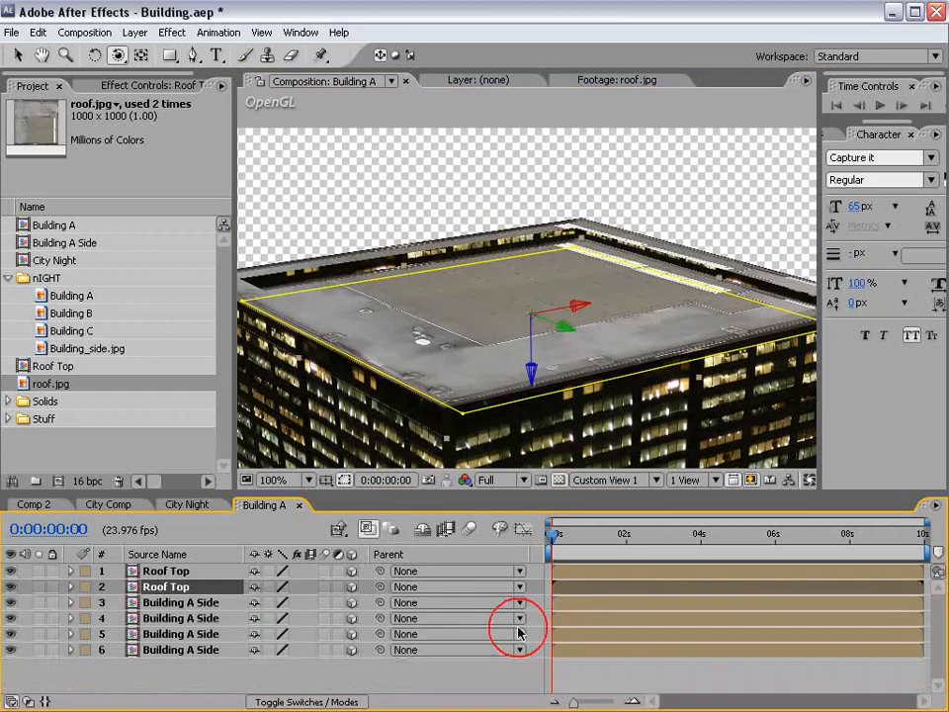
pyautogui.click(479, 310)
pyautogui.scroll(-1, 479, 310)
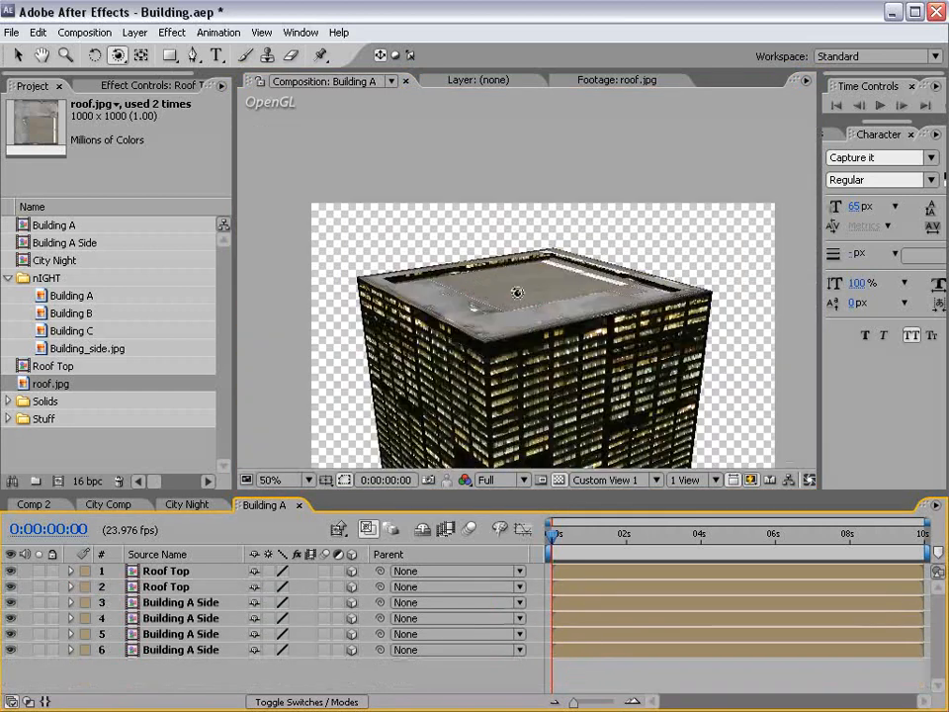
# Solo the second Roof Top layer and frame its whole mask in the Top view.
pyautogui.click(614, 483)
pyautogui.click(633, 552)
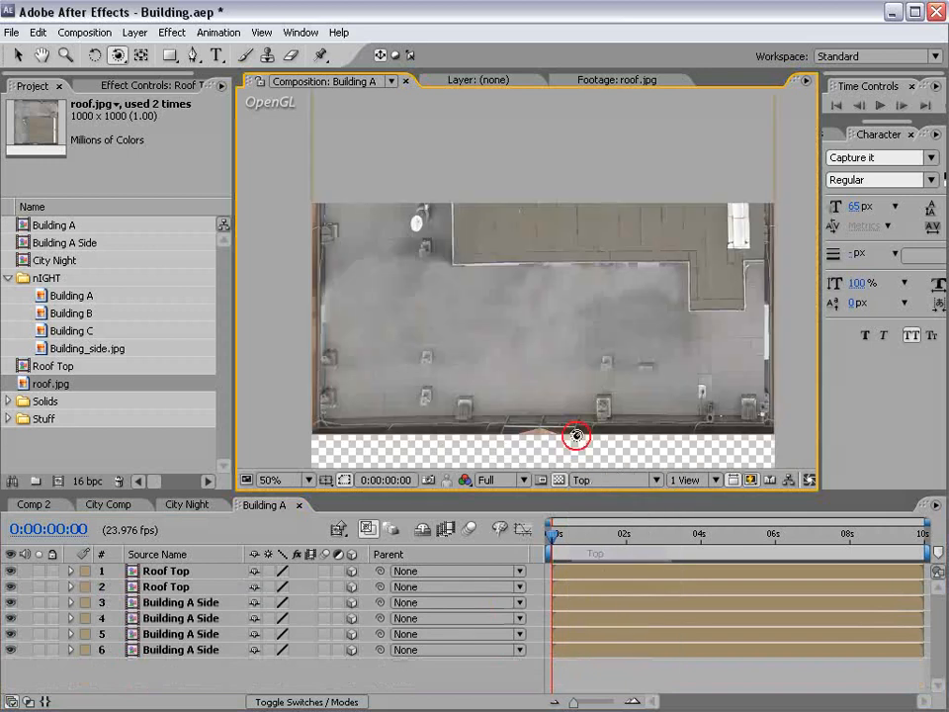
pyautogui.press('c')
pyautogui.moveTo(535, 182); pyautogui.dragTo(543, 212)
pyautogui.click(153, 586)
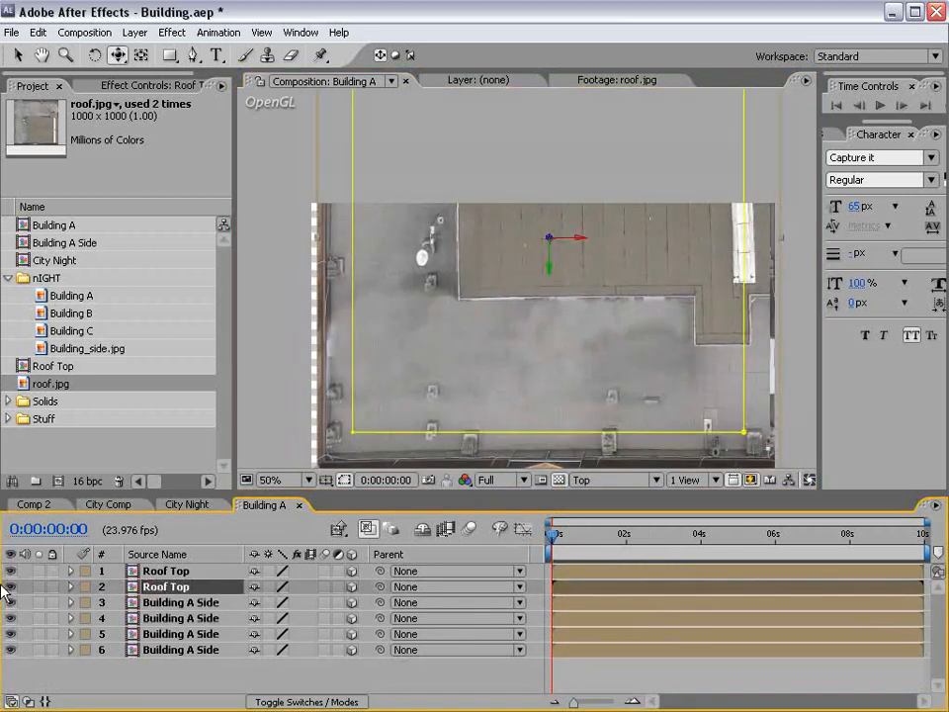
pyautogui.click(39, 586)
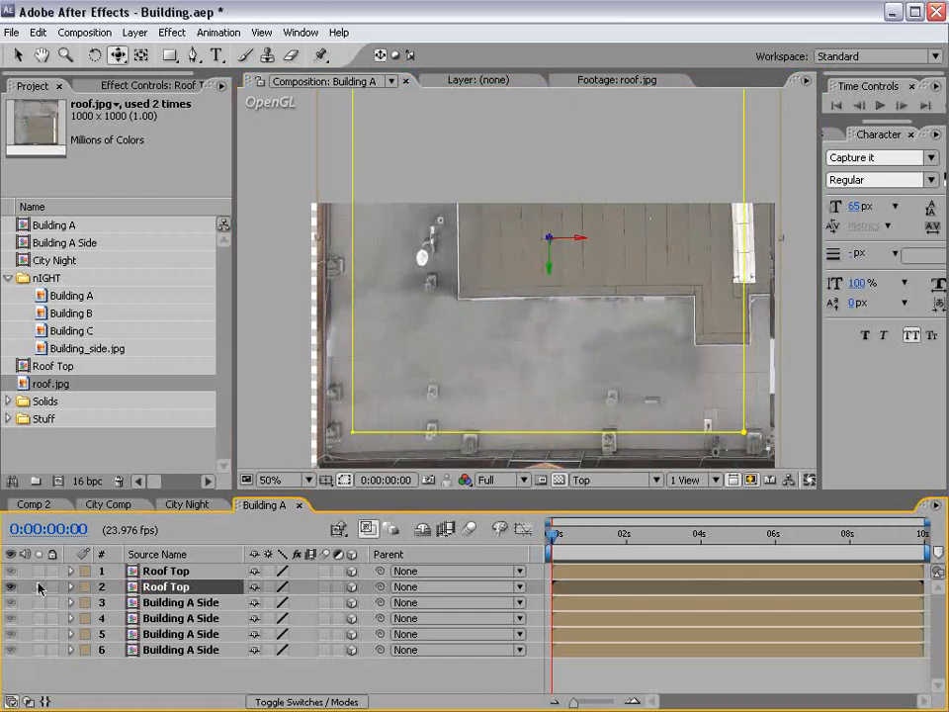
pyautogui.press(',')
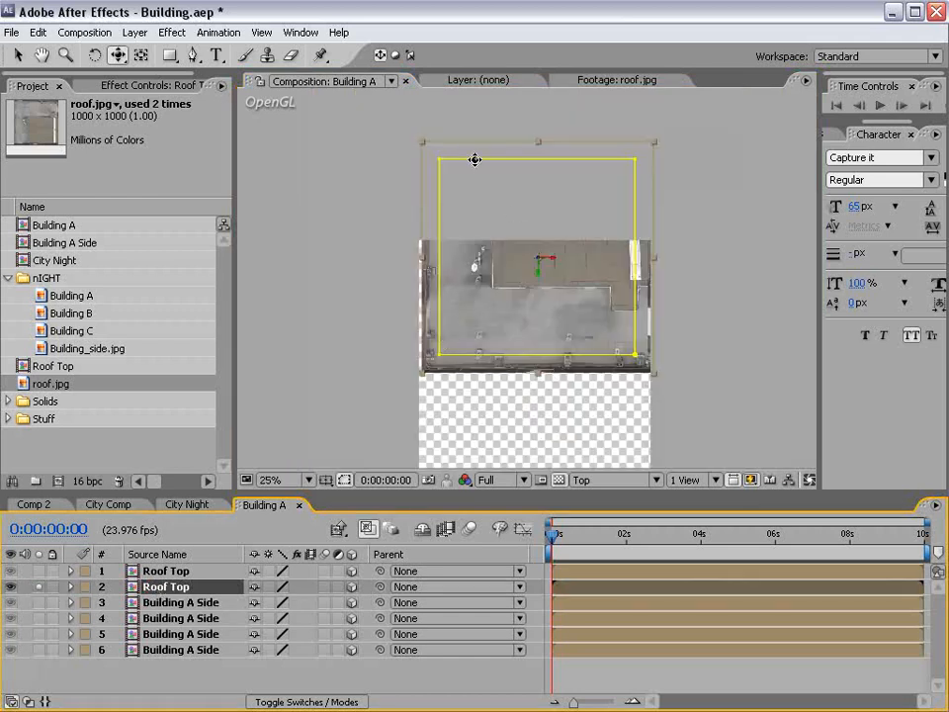
# Shrink the mask on the second Roof Top layer to a narrow strip by lowering its two upper corner points.
pyautogui.press('v')
pyautogui.click(442, 164)
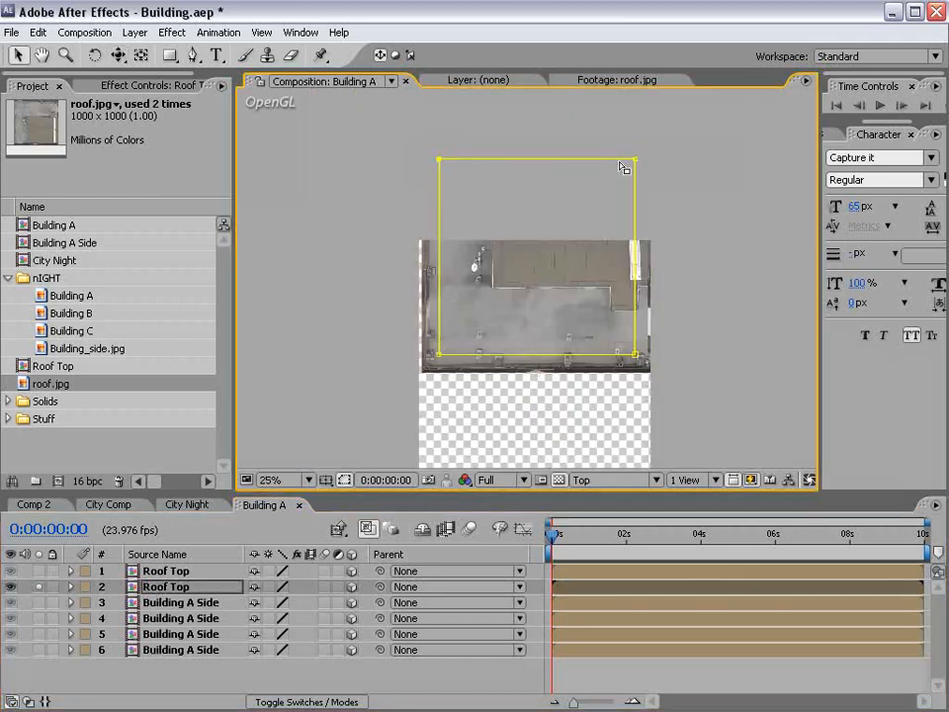
pyautogui.moveTo(634, 161); pyautogui.dragTo(621, 344)
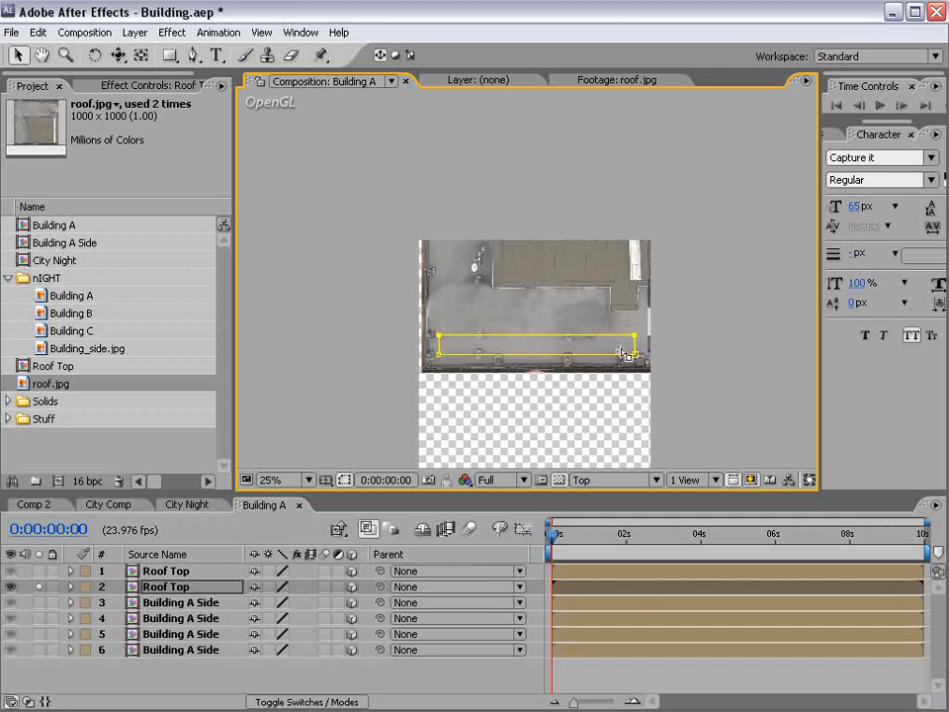
# Duplicate the second Roof Top layer and rename the lower copy Roof Bottom.
pyautogui.click(161, 589)
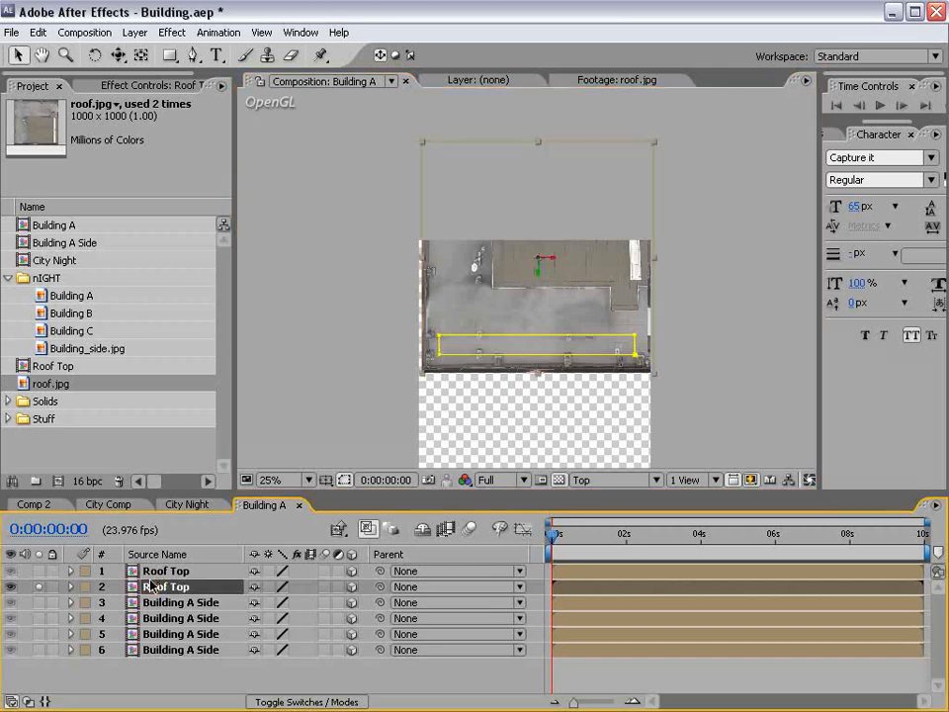
pyautogui.hotkey('ctrl', 'd')
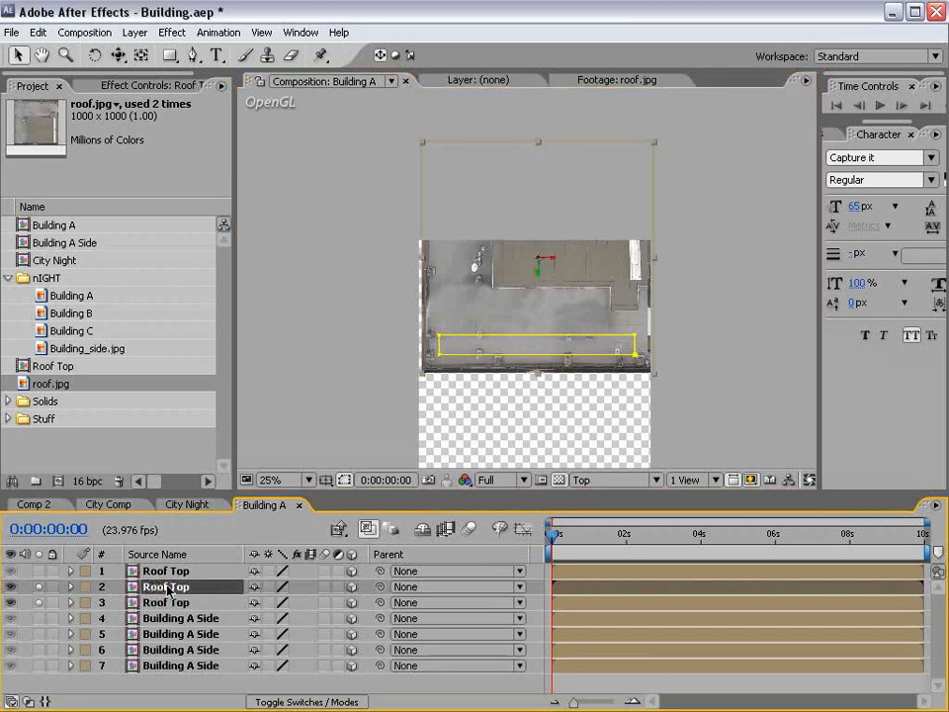
pyautogui.click(162, 603)
pyautogui.press('Return')
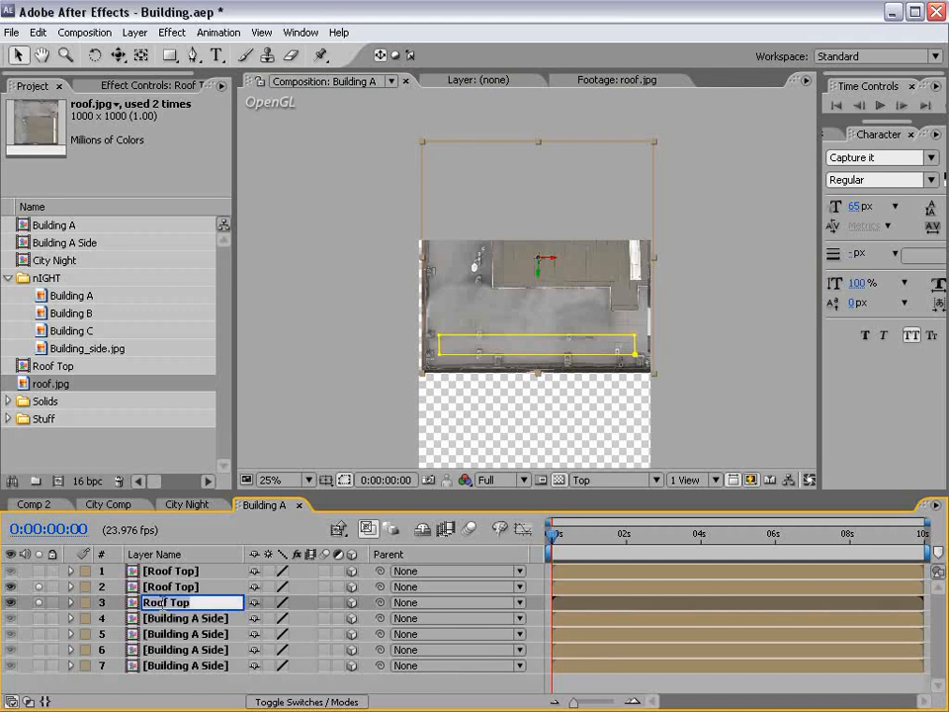
pyautogui.press('BackSpace')
pyautogui.write('Roof Bottom')
pyautogui.press('Return')
# Rename the topmost Roof Top layer Roof Edge and the strip-masked one Roof Interior Wall.
pyautogui.click(156, 570)
pyautogui.press('Return')
pyautogui.write('R')
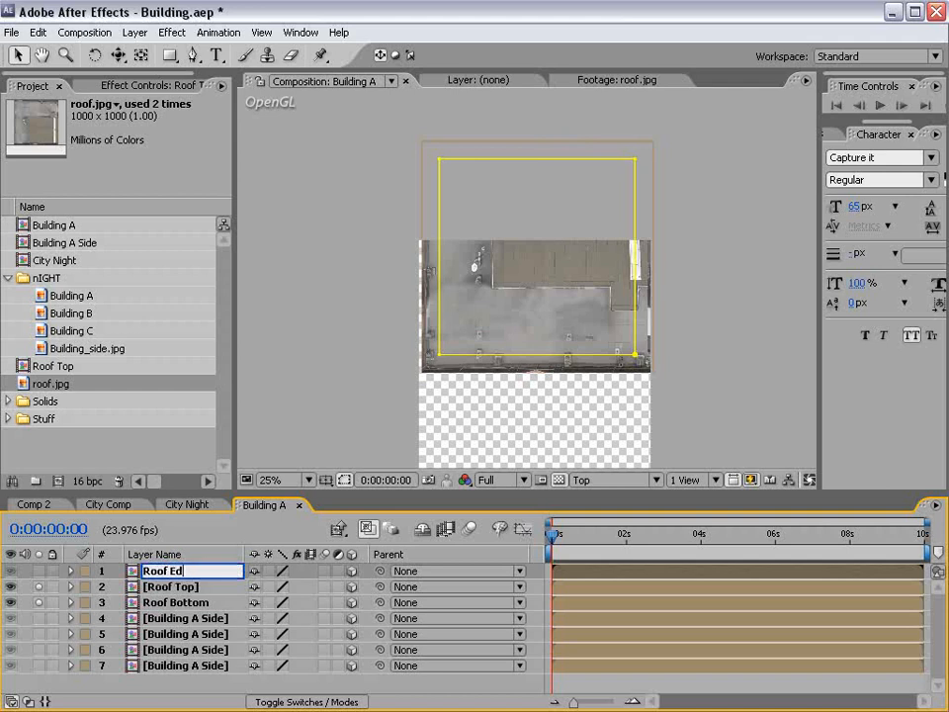
pyautogui.click(159, 586)
pyautogui.press('Return')
pyautogui.write('Roo')
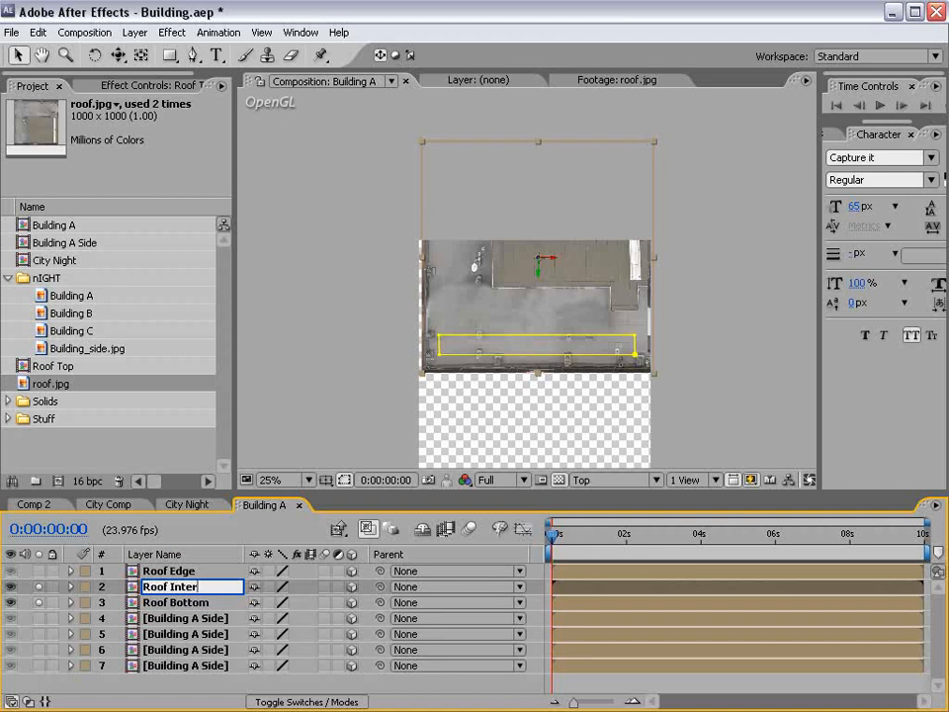
pyautogui.press('Return')
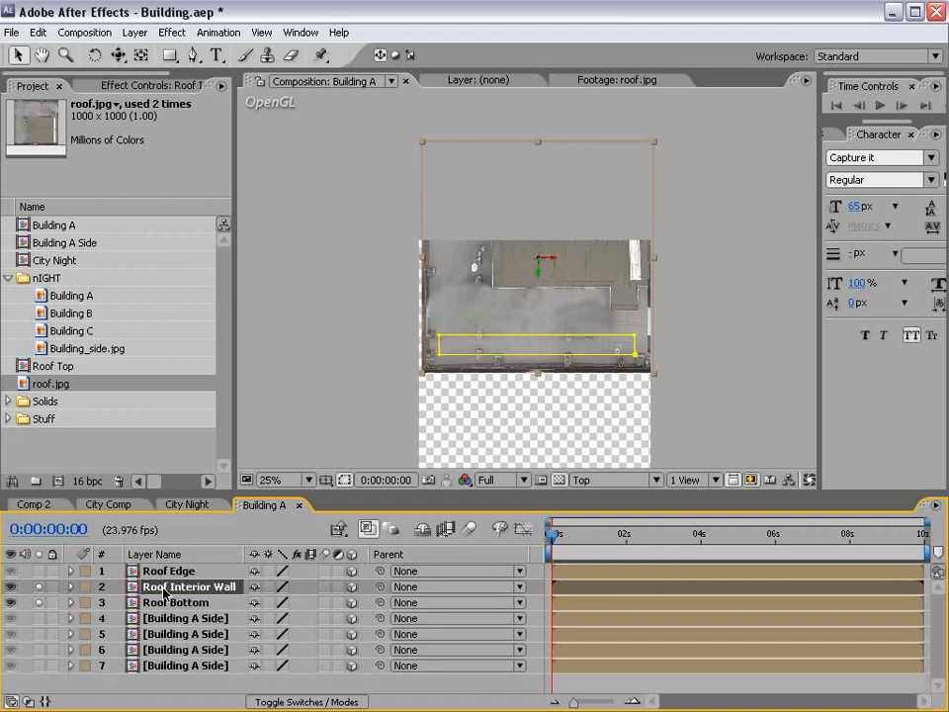
# Move the anchor point of Roof Interior Wall onto the middle of the mask strip's lower edge.
pyautogui.click(141, 58)
pyautogui.press('.')
pyautogui.moveTo(553, 239); pyautogui.dragTo(553, 434)
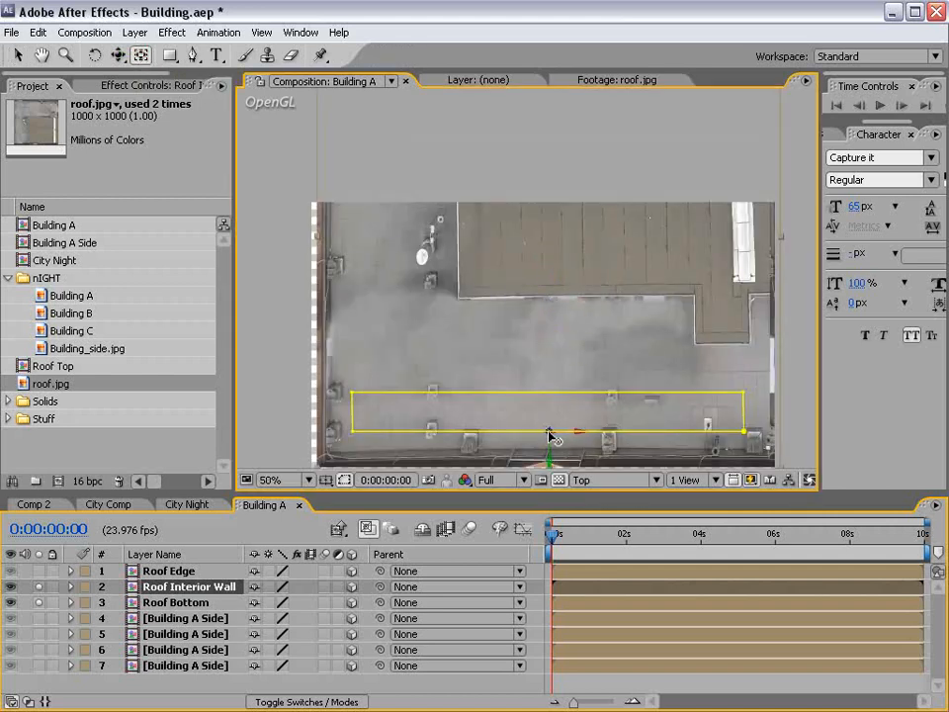
# In Custom View 1, rotate the Roof Interior Wall layer about its X axis to tilt it up from the roof.
pyautogui.click(611, 480)
pyautogui.click(624, 627)
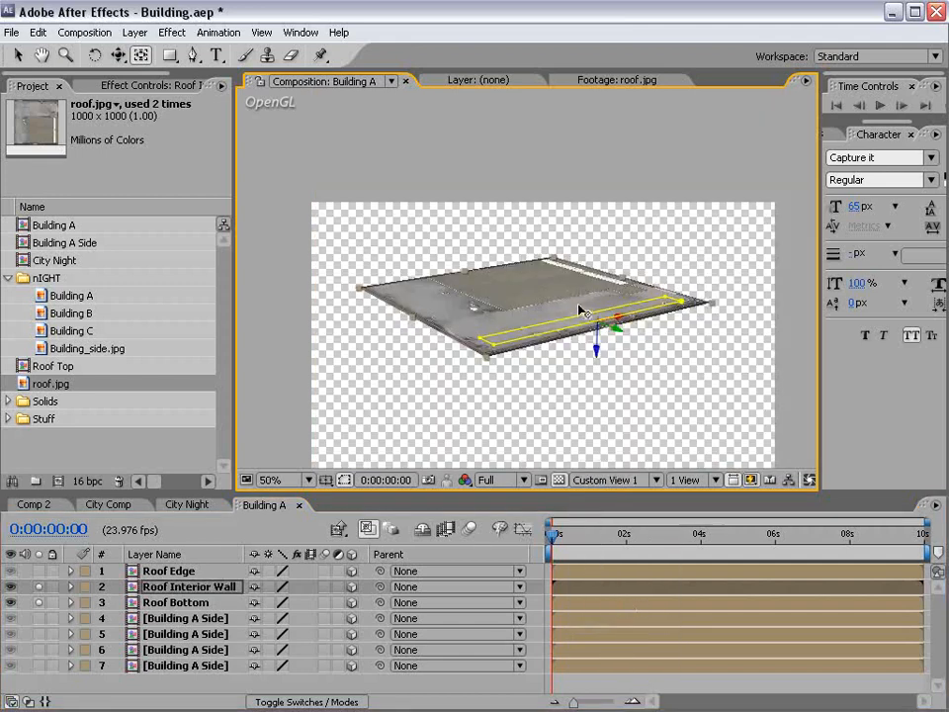
pyautogui.press('c')
pyautogui.moveTo(543, 317); pyautogui.dragTo(612, 343)
pyautogui.press('w')
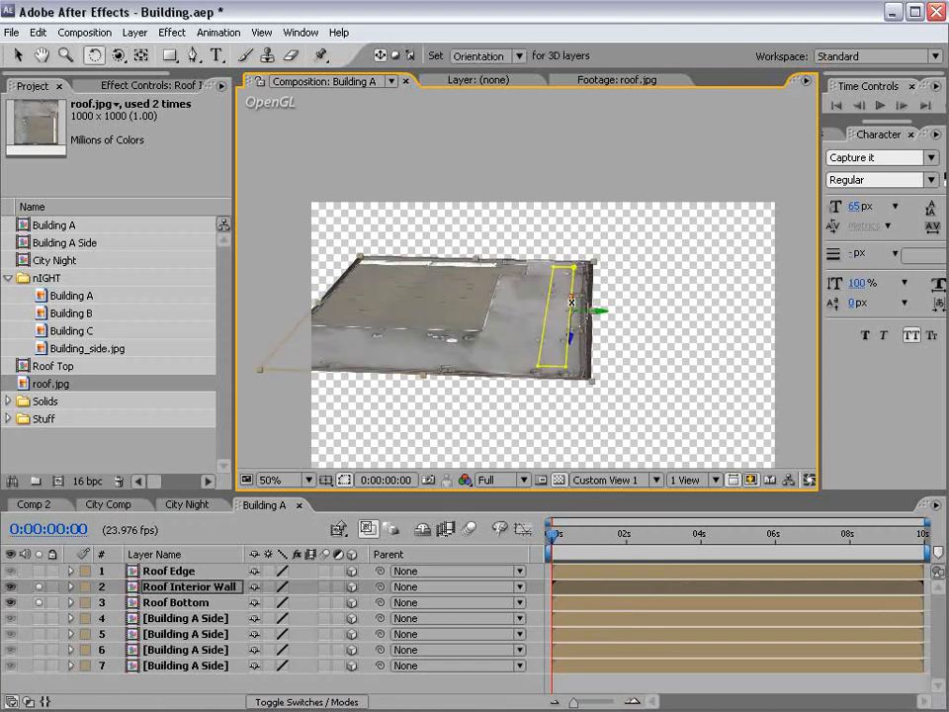
pyautogui.moveTo(573, 299)
pyautogui.mouseDown()
pyautogui.moveTo(578, 314)
pyautogui.moveTo(601, 299)
pyautogui.moveTo(592, 299)
pyautogui.mouseUp()
# Set Mask 1 of Roof Interior Wall to Add so only the strip shows.
pyautogui.click(188, 588)
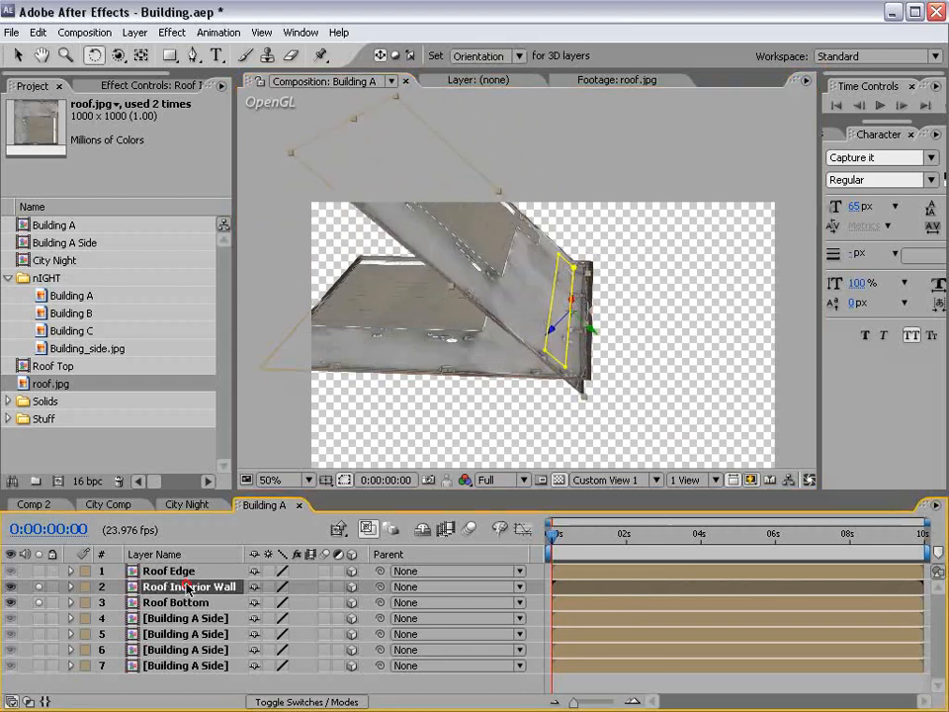
pyautogui.press('m')
pyautogui.press('m')
pyautogui.click(277, 602)
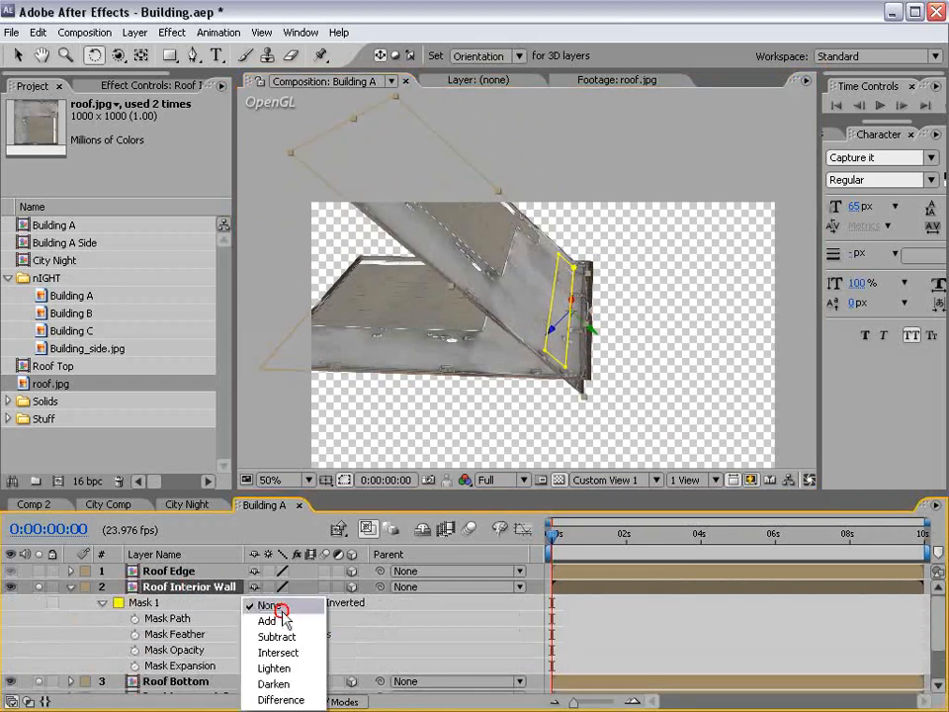
pyautogui.click(282, 619)
# Stand the Roof Interior Wall strip upright by setting its X orientation to 180°, and check it from another angle.
pyautogui.moveTo(571, 307); pyautogui.dragTo(589, 303)
pyautogui.press('r')
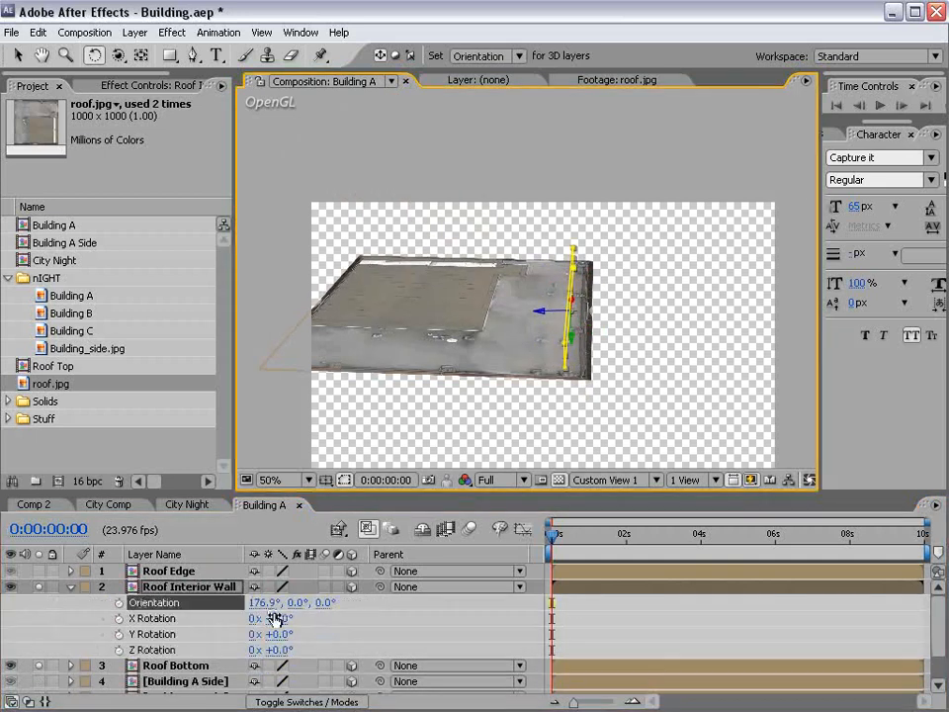
pyautogui.click(272, 602)
pyautogui.write('180')
pyautogui.press('Return')
pyautogui.press('c')
pyautogui.moveTo(405, 375); pyautogui.dragTo(475, 364)
pyautogui.click(652, 596)
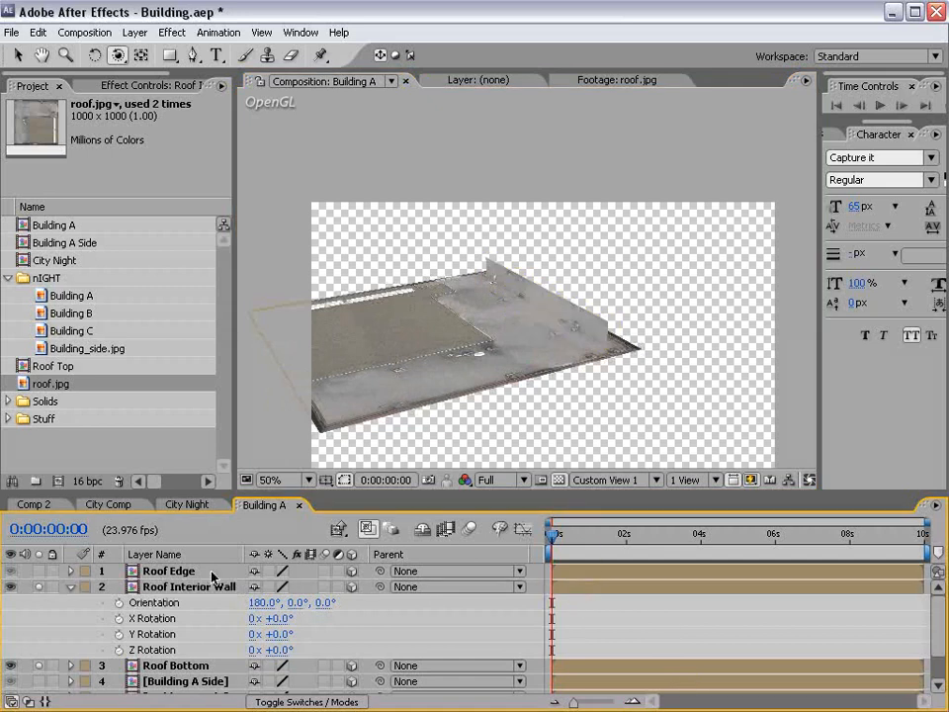
# Solo Roof Edge together with the other roof layers and adjust its height to meet the top of the interior wall.
pyautogui.click(69, 587)
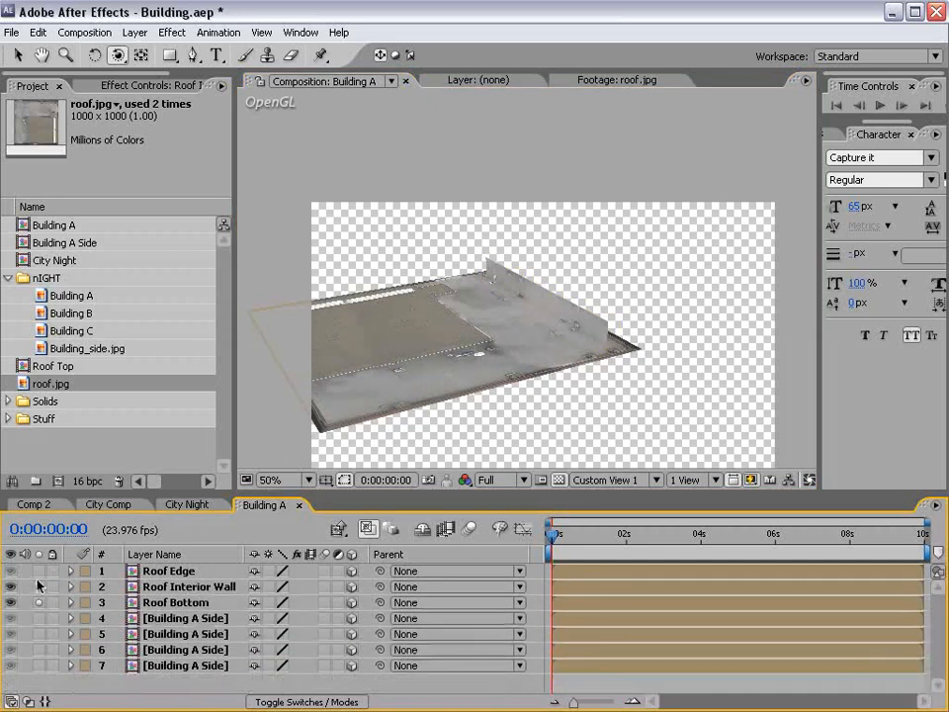
pyautogui.click(39, 572)
pyautogui.click(154, 570)
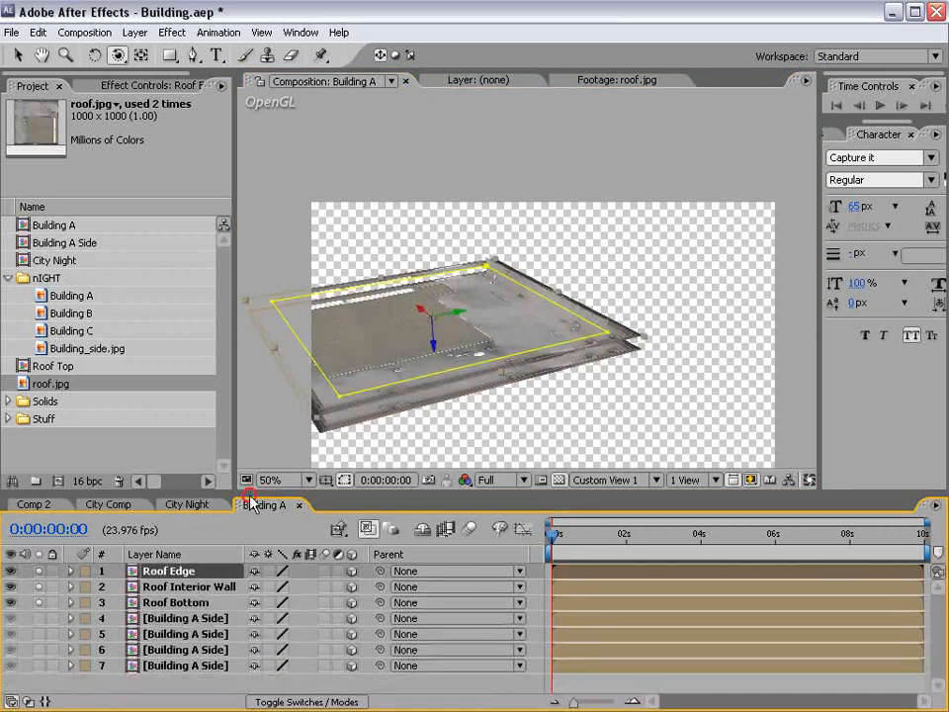
pyautogui.click(613, 351)
pyautogui.press('c')
pyautogui.press('c')
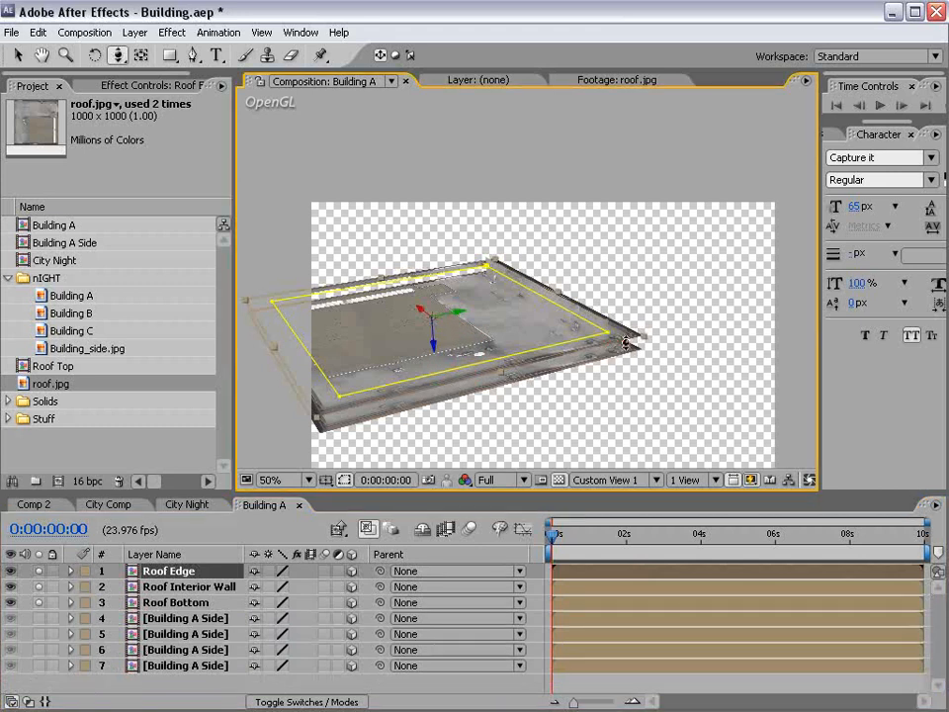
pyautogui.moveTo(628, 344); pyautogui.dragTo(488, 318)
pyautogui.press('v')
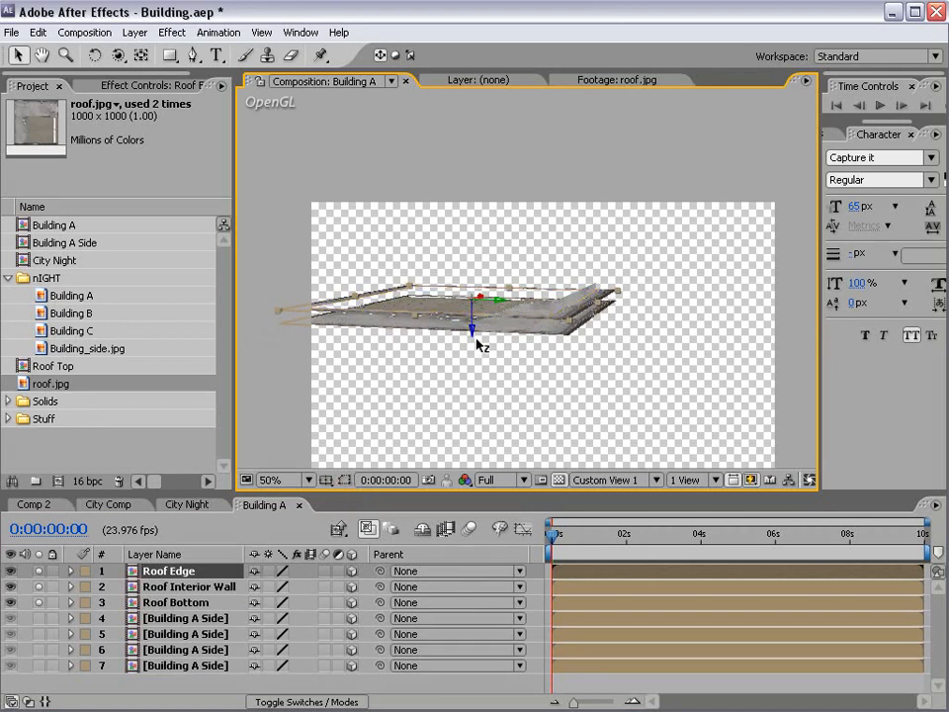
pyautogui.moveTo(473, 335); pyautogui.dragTo(434, 352)
# Turn off solo for the three roof layers and inspect the roof on the whole building.
pyautogui.press('c')
pyautogui.press('v')
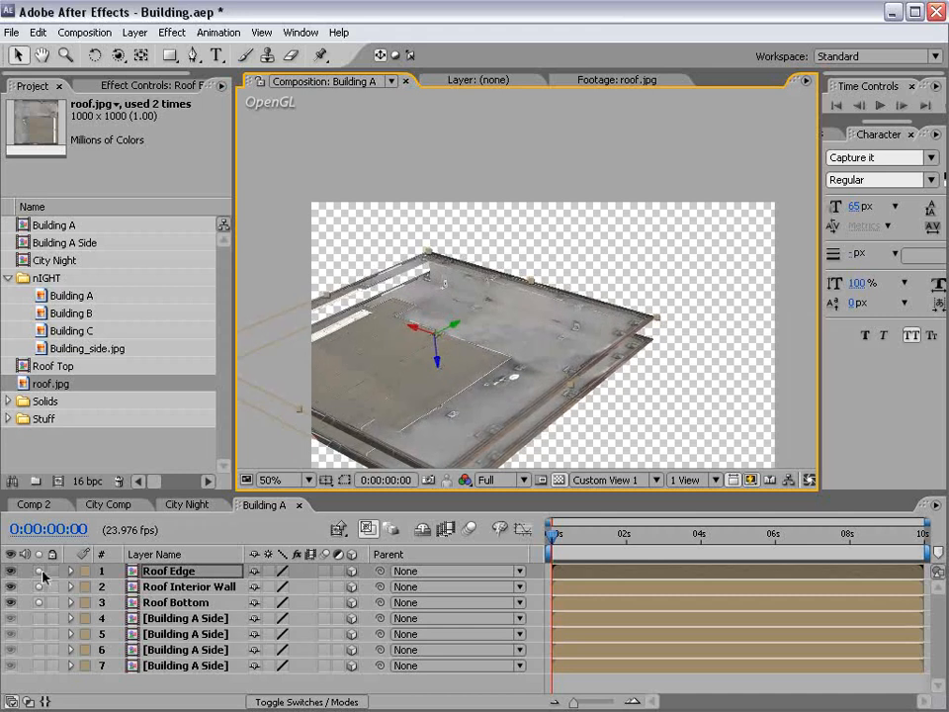
pyautogui.moveTo(43, 575); pyautogui.dragTo(42, 604)
pyautogui.moveTo(536, 401); pyautogui.dragTo(557, 346)
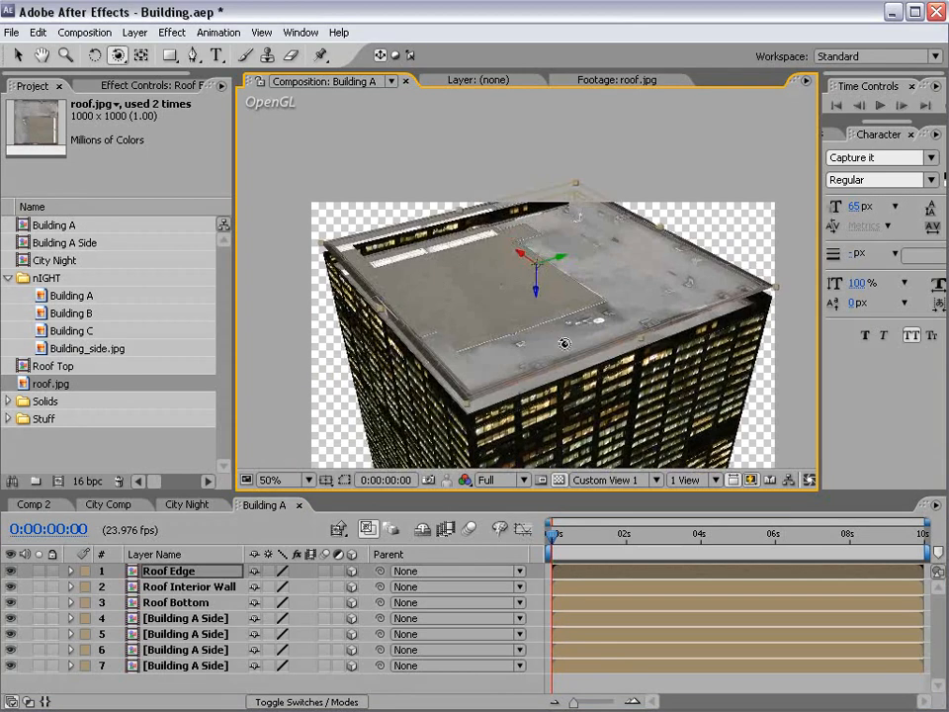
# Apply Curves to roof.jpg in the Roof Top composition and pull the RGB curve down to darken the roof strongly.
pyautogui.doubleClick(163, 574)
pyautogui.press(',')
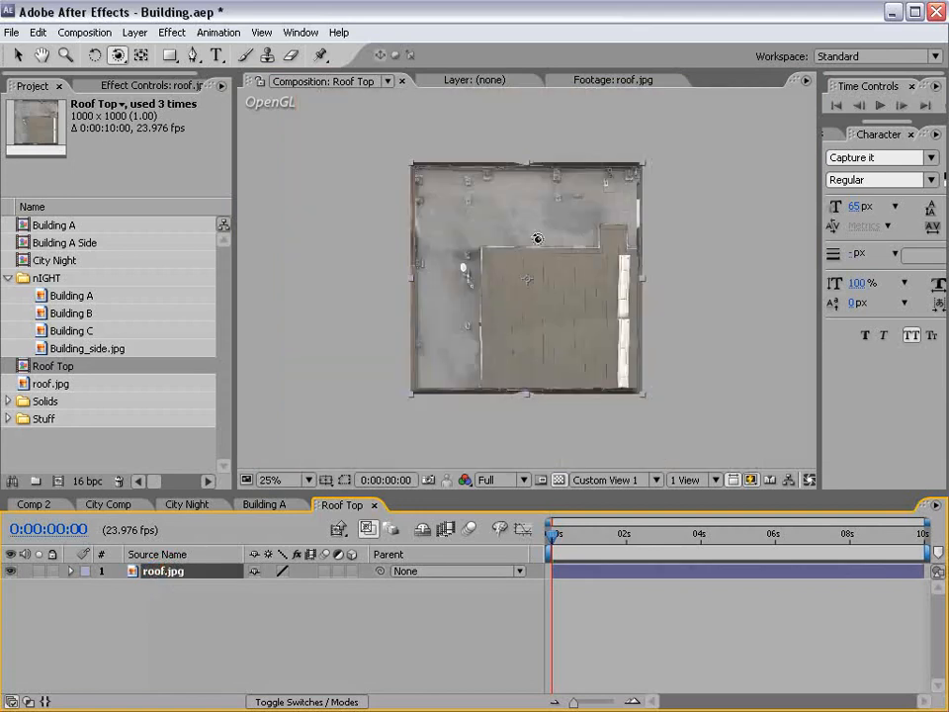
pyautogui.press('v')
pyautogui.click(172, 32)
pyautogui.moveTo(208, 176)
pyautogui.click(392, 406)
pyautogui.moveTo(151, 236); pyautogui.dragTo(165, 255)
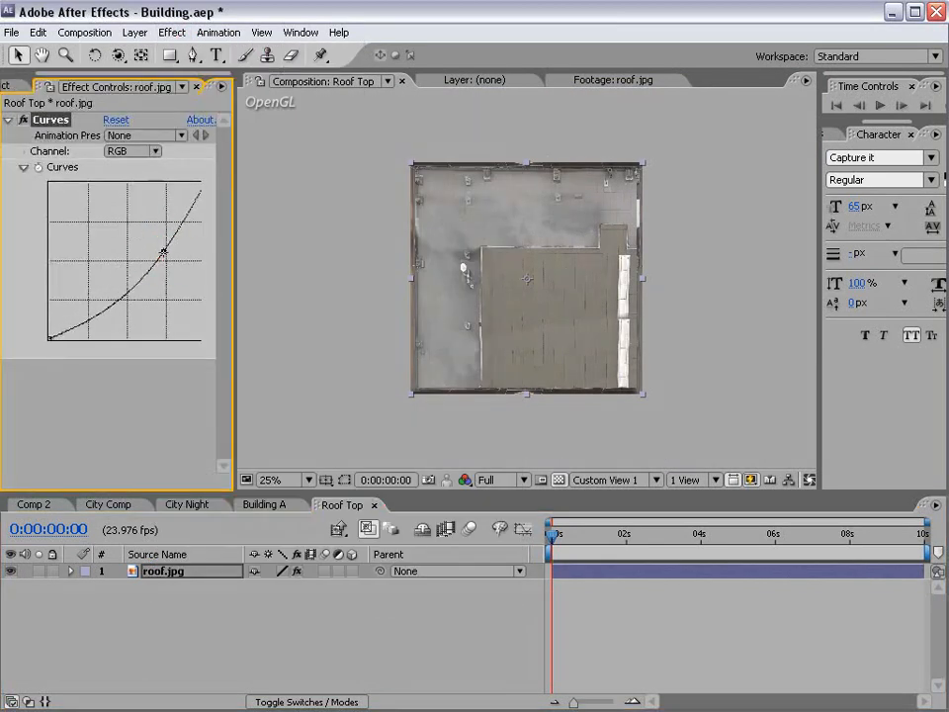
pyautogui.moveTo(233, 250); pyautogui.dragTo(303, 250)
pyautogui.moveTo(205, 178); pyautogui.dragTo(156, 276)
pyautogui.moveTo(205, 235); pyautogui.dragTo(143, 298)
# Raise the midpoint of the Blue channel curve slightly for a night tint, and close the Roof Top composition.
pyautogui.click(166, 145)
pyautogui.click(156, 165)
pyautogui.moveTo(138, 256)
pyautogui.mouseDown()
pyautogui.moveTo(130, 260)
pyautogui.moveTo(126, 246)
pyautogui.mouseUp()
pyautogui.click(182, 145)
pyautogui.click(163, 176)
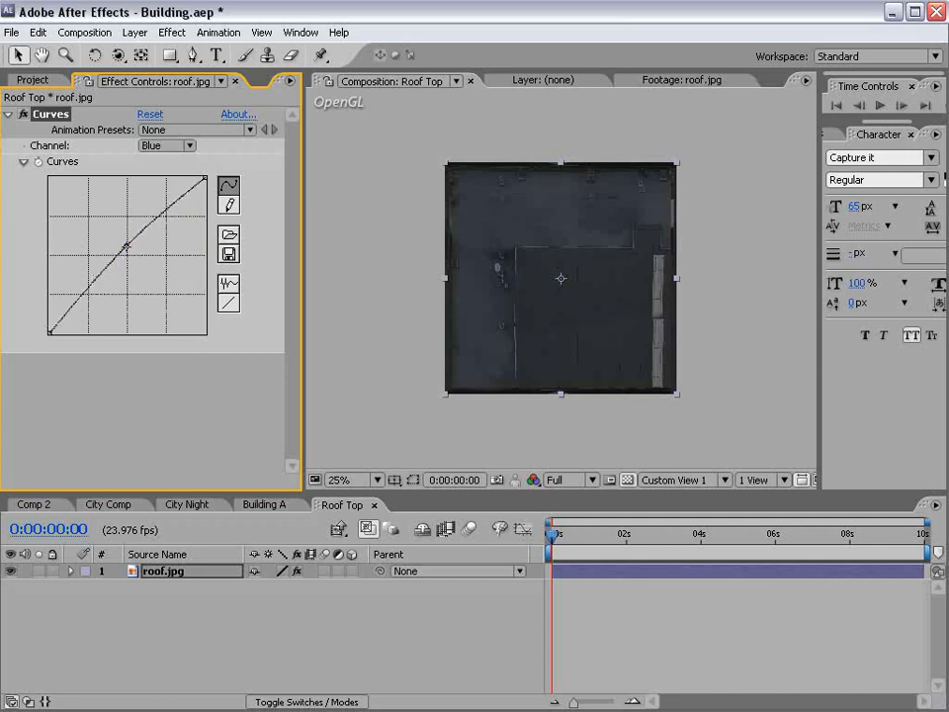
pyautogui.click(374, 504)
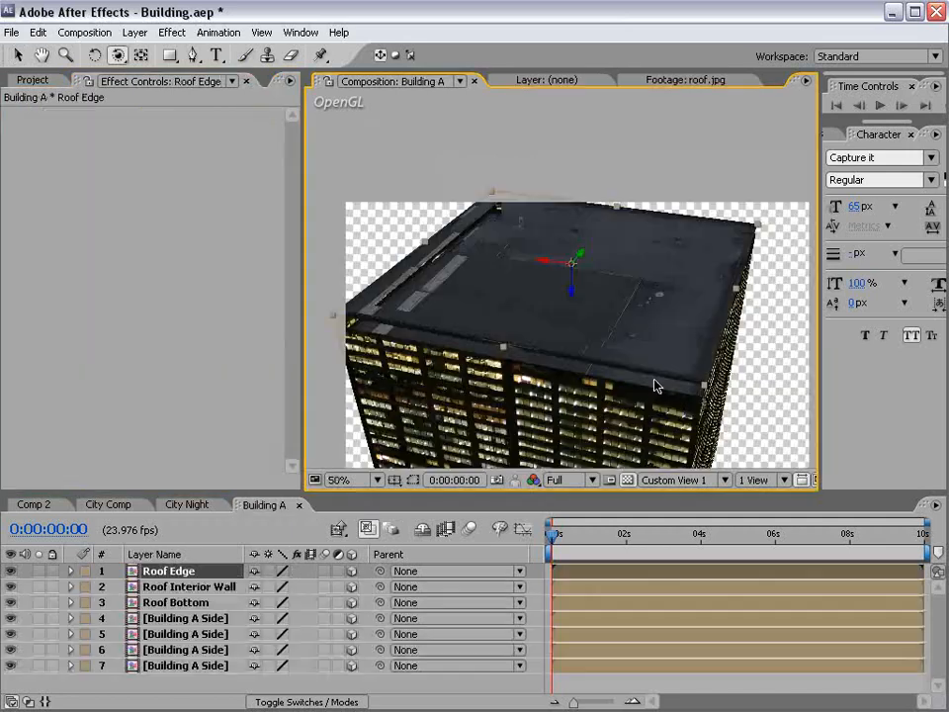
# Duplicate Roof Interior Wall in Building A and move the copy along its Z axis to the opposite side of the roof.
pyautogui.click(174, 587)
pyautogui.press('c')
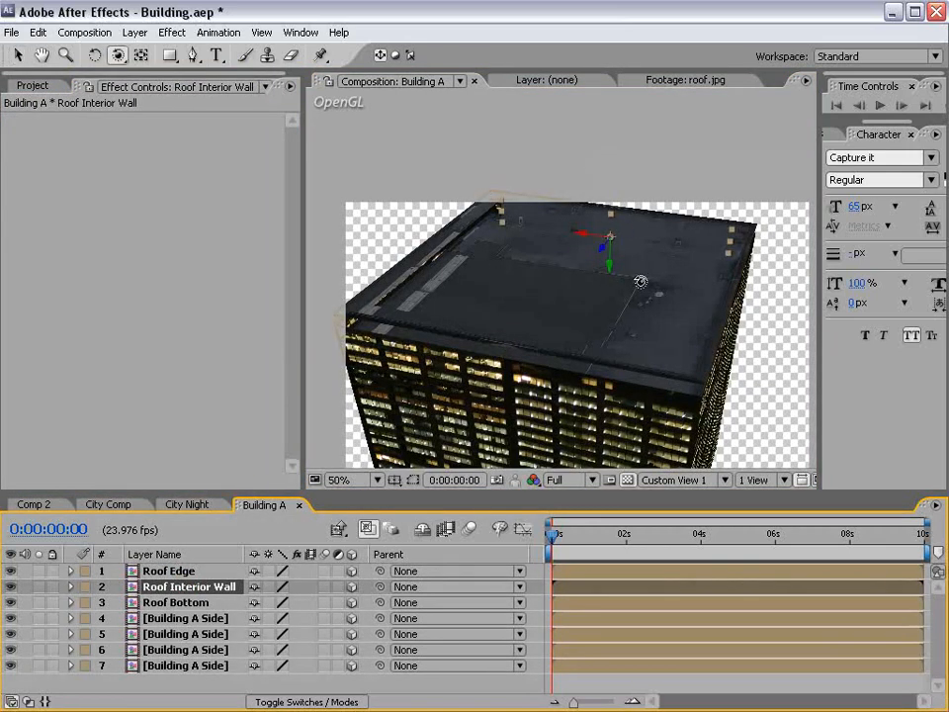
pyautogui.moveTo(604, 254); pyautogui.dragTo(685, 246)
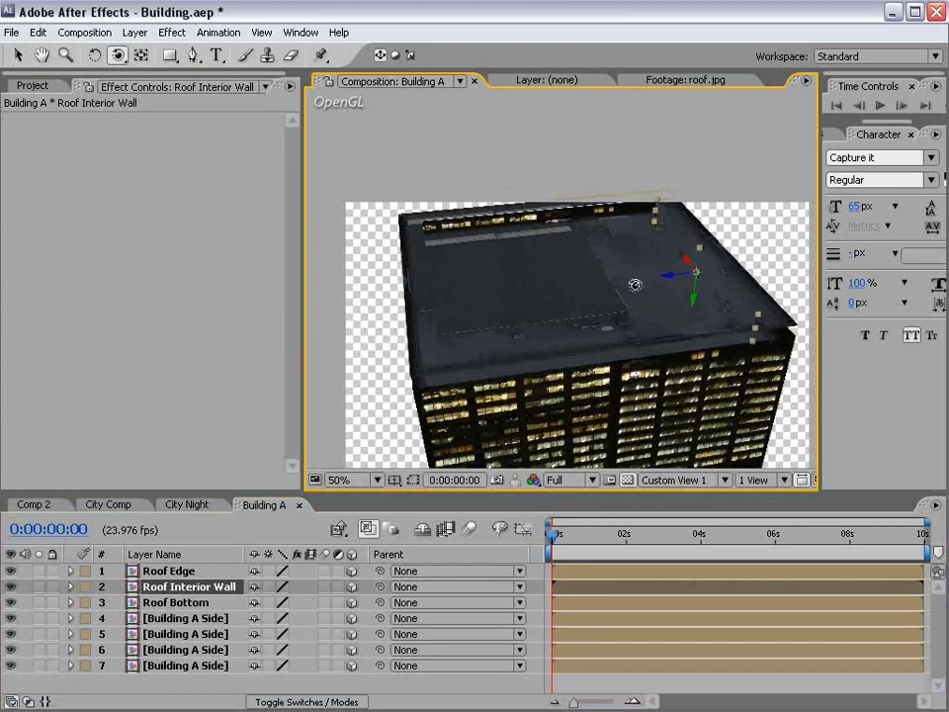
pyautogui.hotkey('ctrl', 'd')
pyautogui.press('v')
pyautogui.click(640, 276)
pyautogui.moveTo(643, 281); pyautogui.dragTo(290, 334)
pyautogui.press('c')
pyautogui.moveTo(586, 322); pyautogui.dragTo(674, 384)
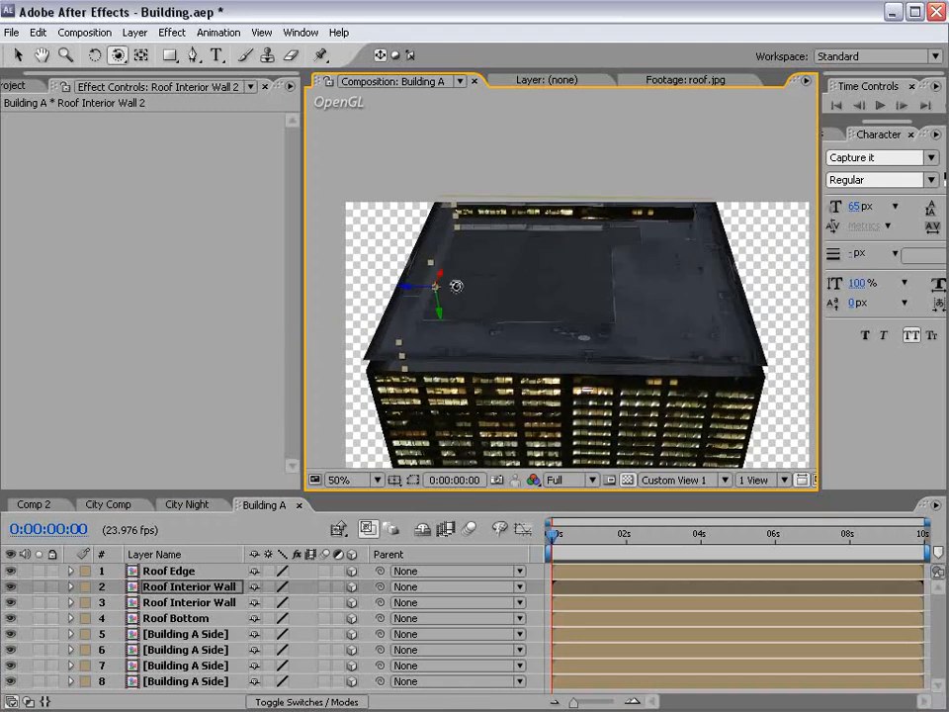
# Duplicate the second interior wall, turn the copy perpendicular, and place it along the roof edge beside the pale strips.
pyautogui.press('v')
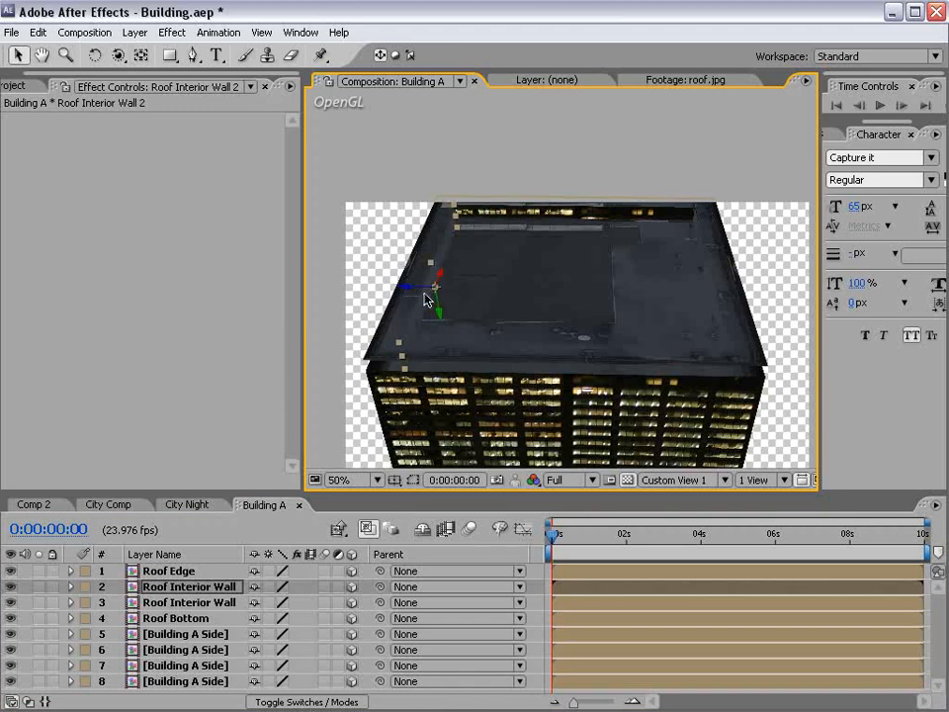
pyautogui.hotkey('ctrl', 'd')
pyautogui.moveTo(416, 289); pyautogui.dragTo(374, 259)
pyautogui.press('w')
pyautogui.press('v')
pyautogui.moveTo(418, 290); pyautogui.dragTo(497, 252)
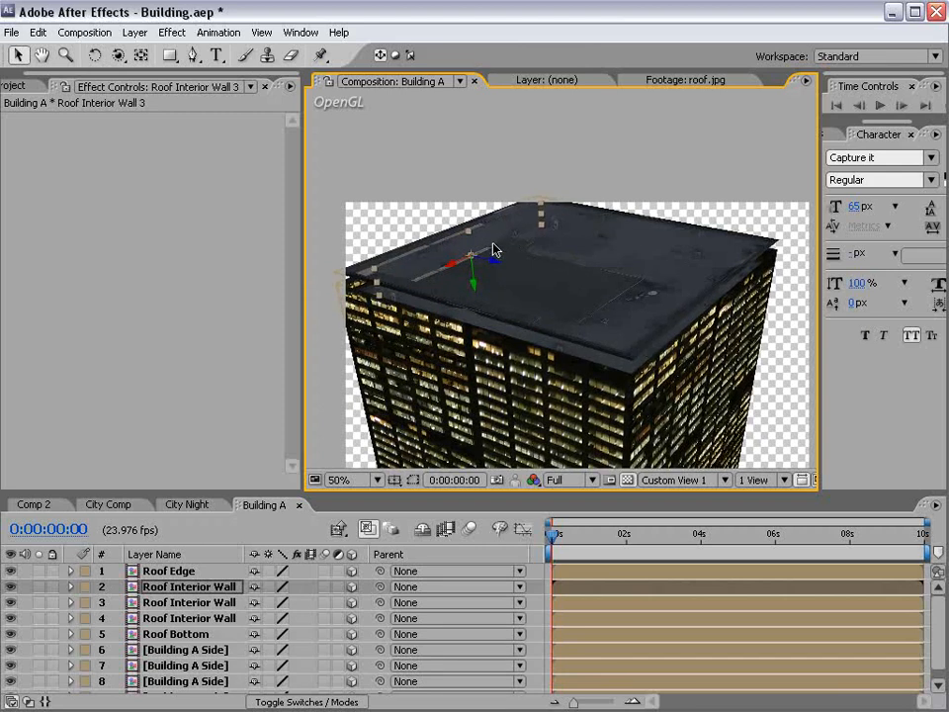
# Duplicate the third interior wall, move the copy along its Z axis to the remaining open side, and inspect the roof.
pyautogui.press('c')
pyautogui.moveTo(647, 265); pyautogui.dragTo(471, 269)
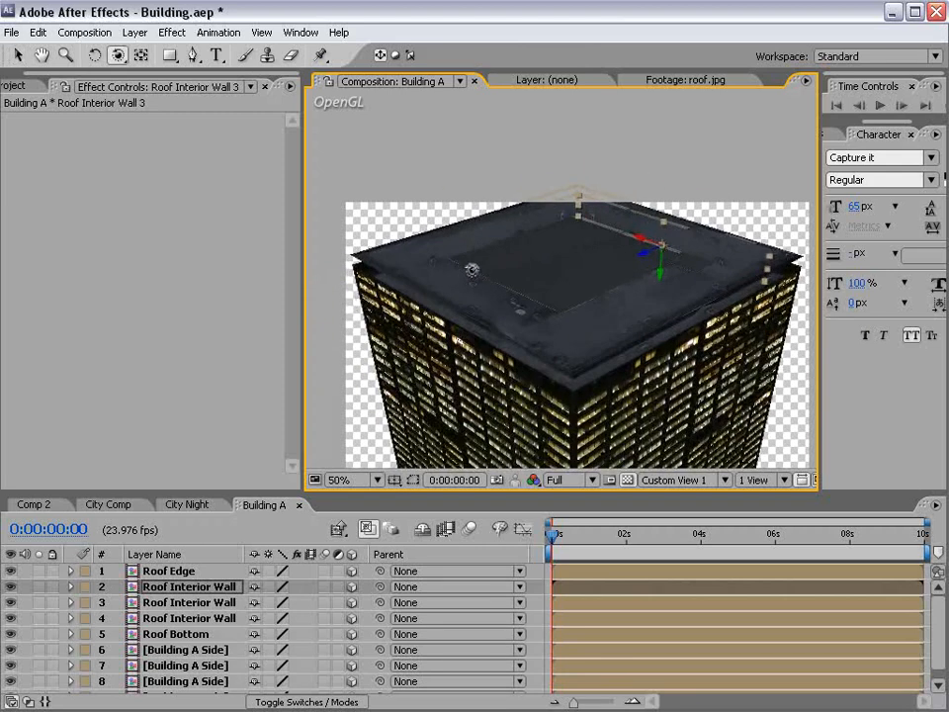
pyautogui.hotkey('ctrl', 'd')
pyautogui.press('v')
pyautogui.moveTo(647, 252); pyautogui.dragTo(291, 406)
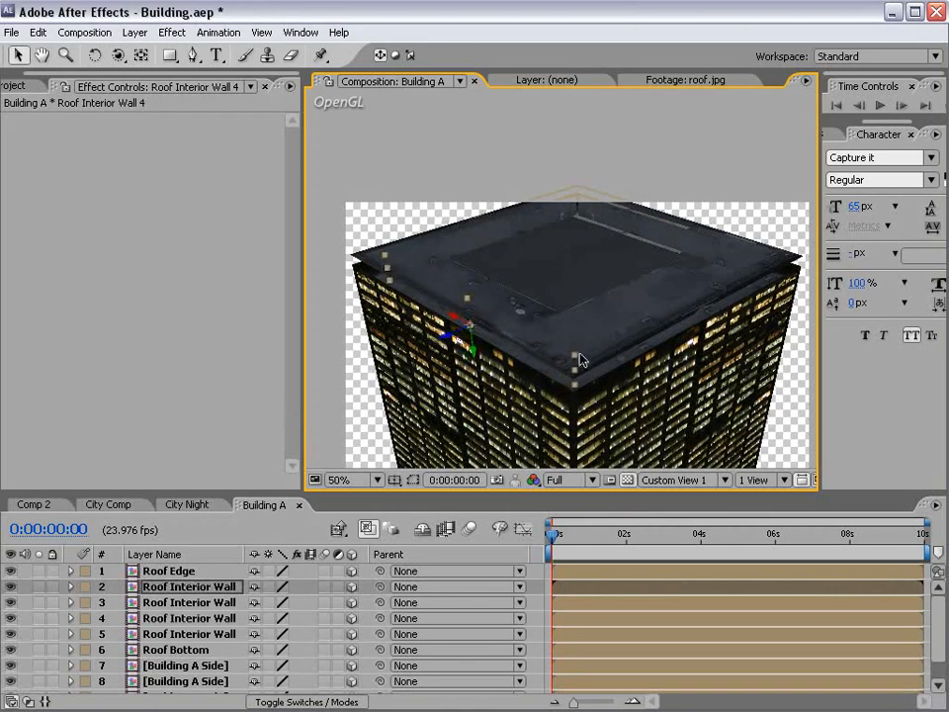
pyautogui.press('c')
pyautogui.moveTo(543, 265); pyautogui.dragTo(576, 336)
# Enlarge the timeline area and set the label colour of all four Building A Side layers to red.
pyautogui.moveTo(395, 494); pyautogui.dragTo(394, 403)
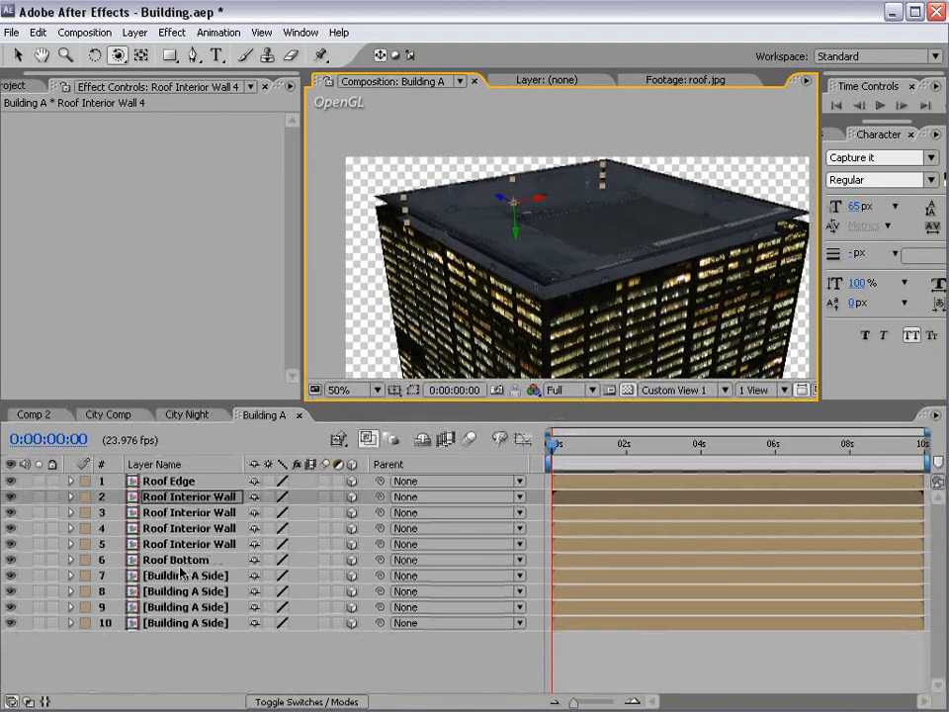
pyautogui.click(181, 576)
pyautogui.keyDown('shift'); pyautogui.click(158, 623); pyautogui.keyUp('shift')
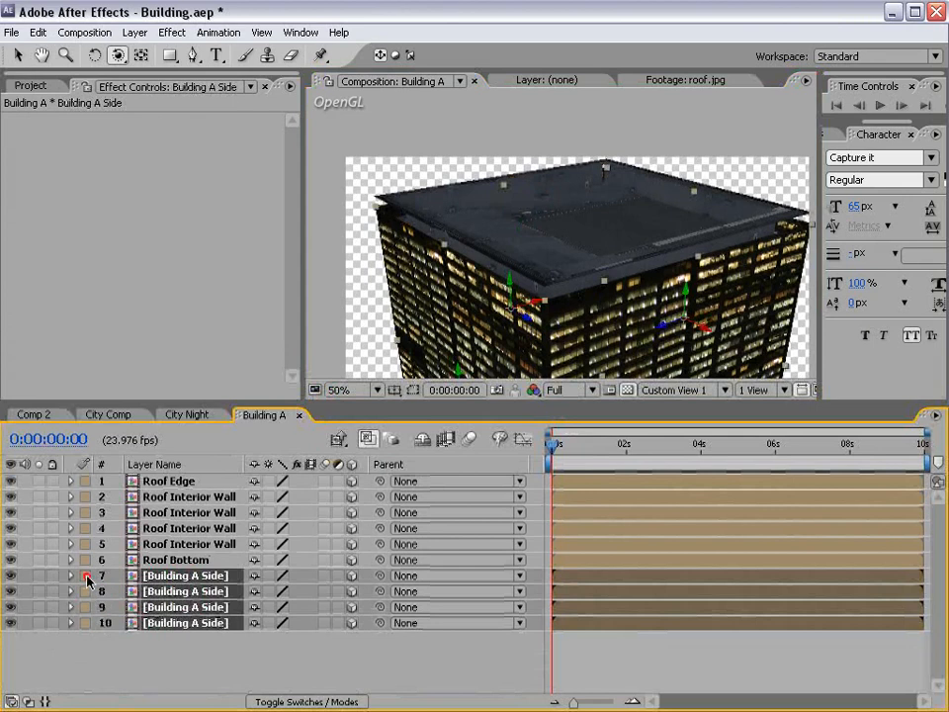
pyautogui.click(85, 591)
pyautogui.click(121, 642)
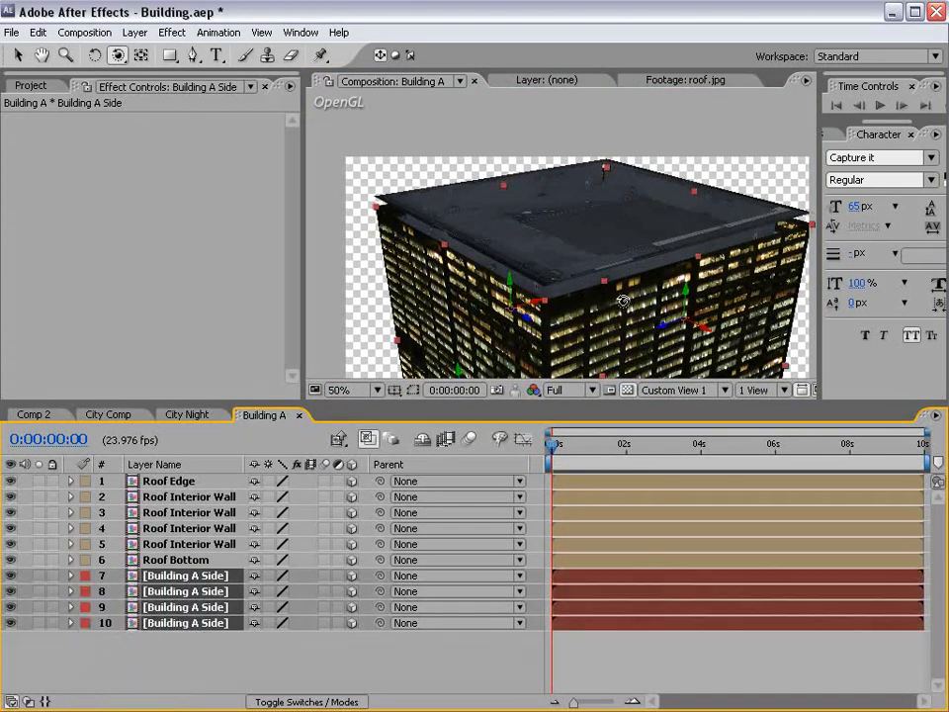
# Raise the four Building A Side layers along the Y axis until the walls meet the roof edge, and inspect the joint.
pyautogui.press('v')
pyautogui.moveTo(690, 306); pyautogui.dragTo(686, 286)
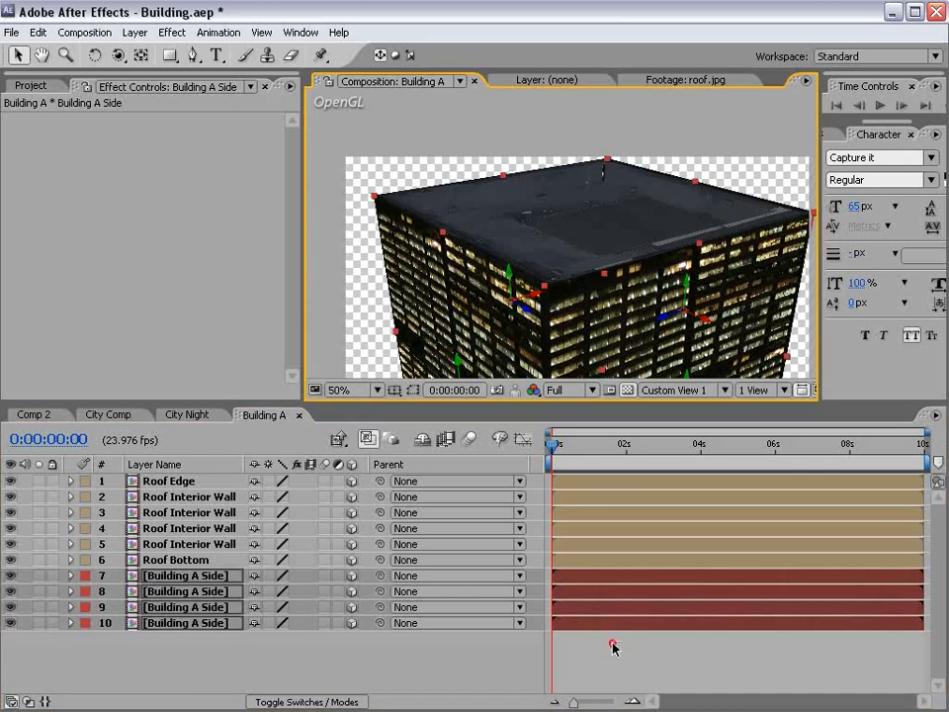
pyautogui.click(614, 648)
pyautogui.press('c')
pyautogui.moveTo(599, 176); pyautogui.dragTo(507, 235)
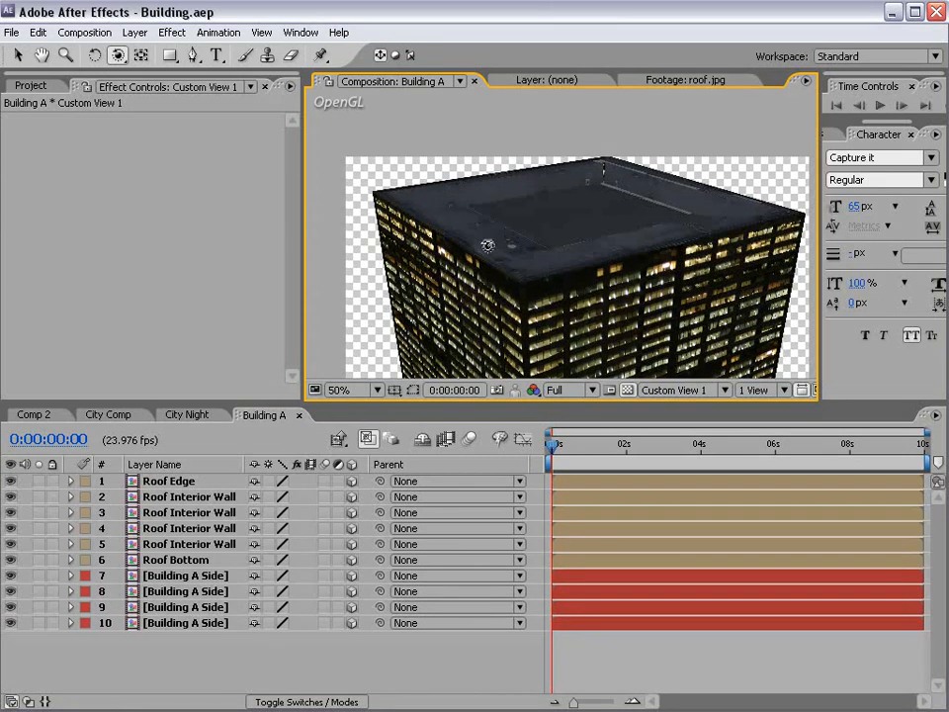
pyautogui.moveTo(649, 233); pyautogui.dragTo(623, 262)
# Apply the Vector Paint effect to the Roof Bottom layer.
pyautogui.click(173, 560)
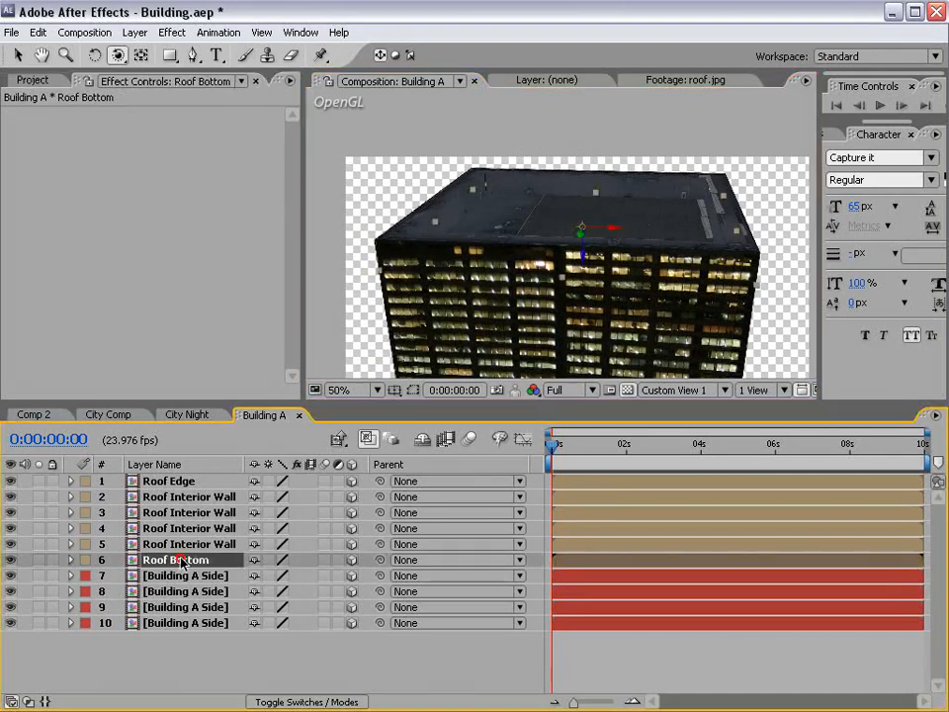
pyautogui.click(37, 560)
pyautogui.click(38, 560)
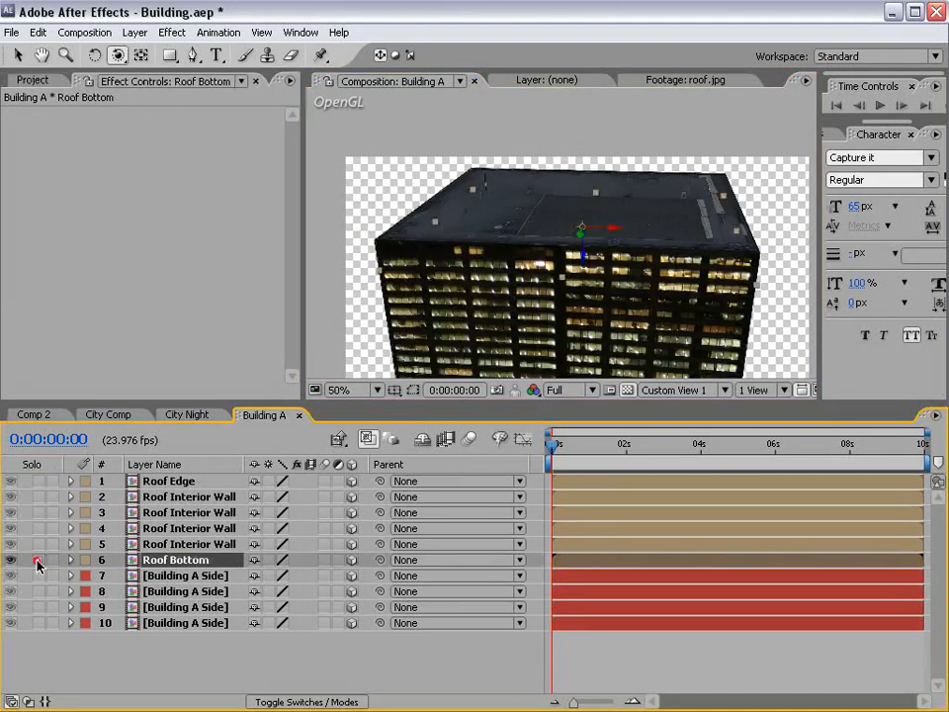
pyautogui.click(308, 656)
pyautogui.click(198, 561)
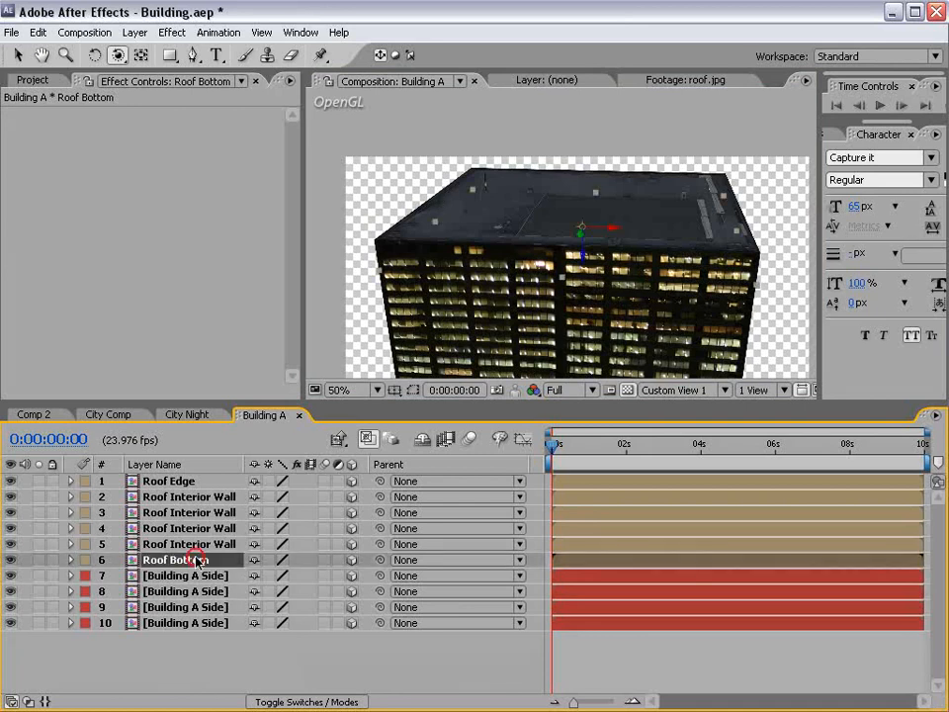
pyautogui.click(173, 32)
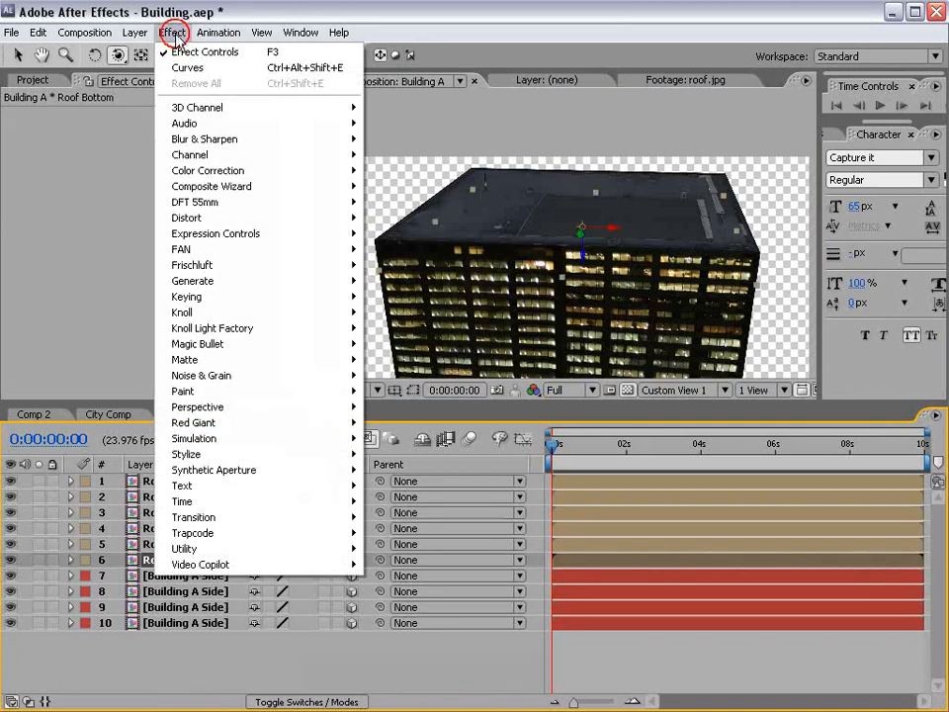
pyautogui.moveTo(227, 392)
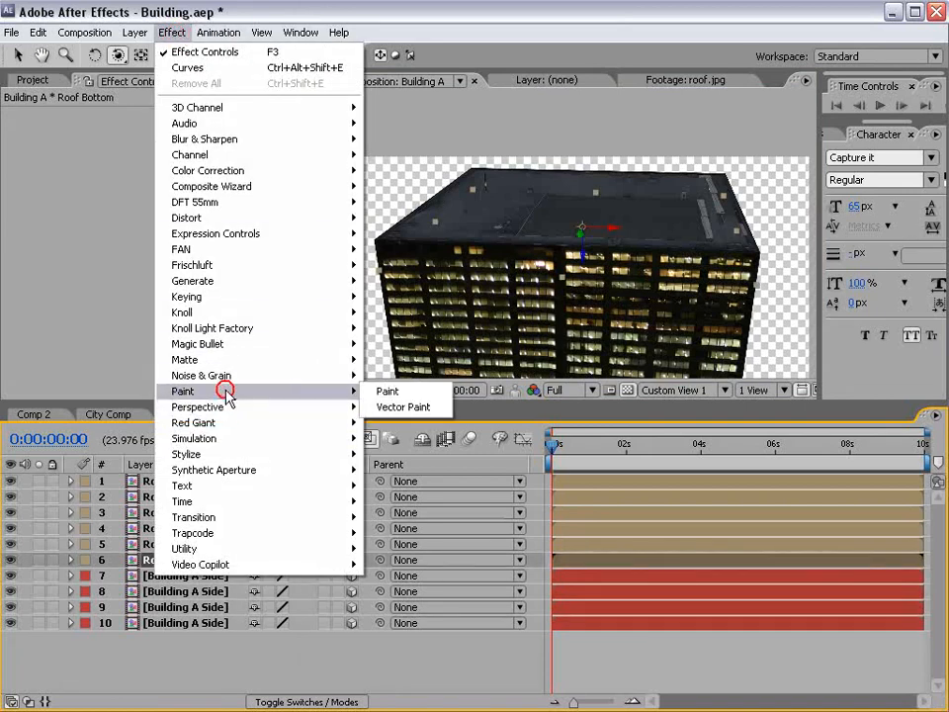
pyautogui.click(413, 406)
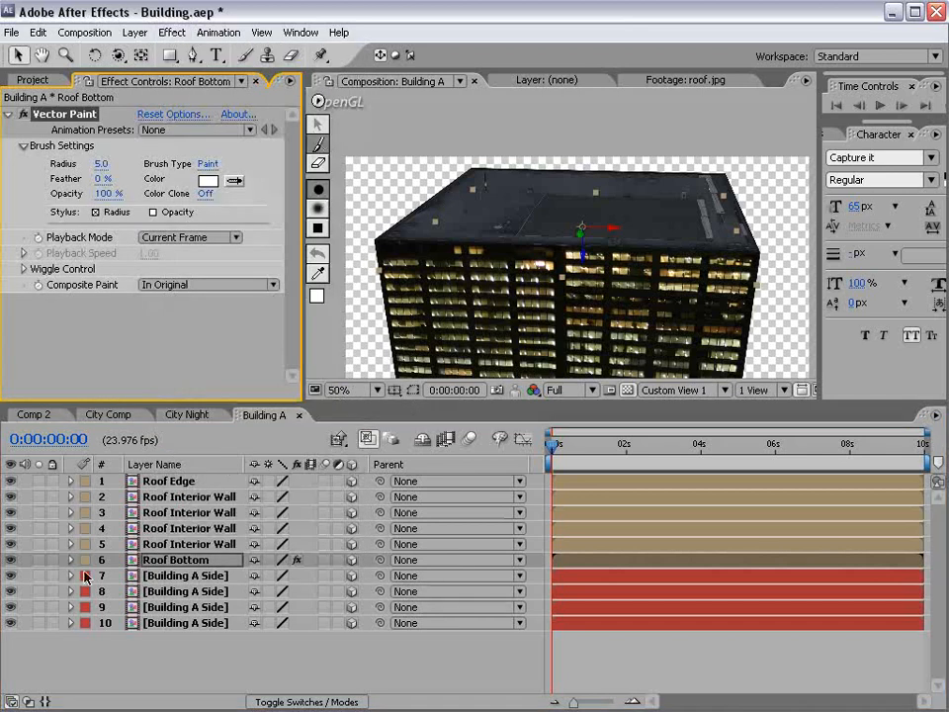
# With Roof Bottom temporarily soloed, set the Vector Paint brush to radius 20, opacity 5% and black, and restore the other layers.
pyautogui.click(37, 560)
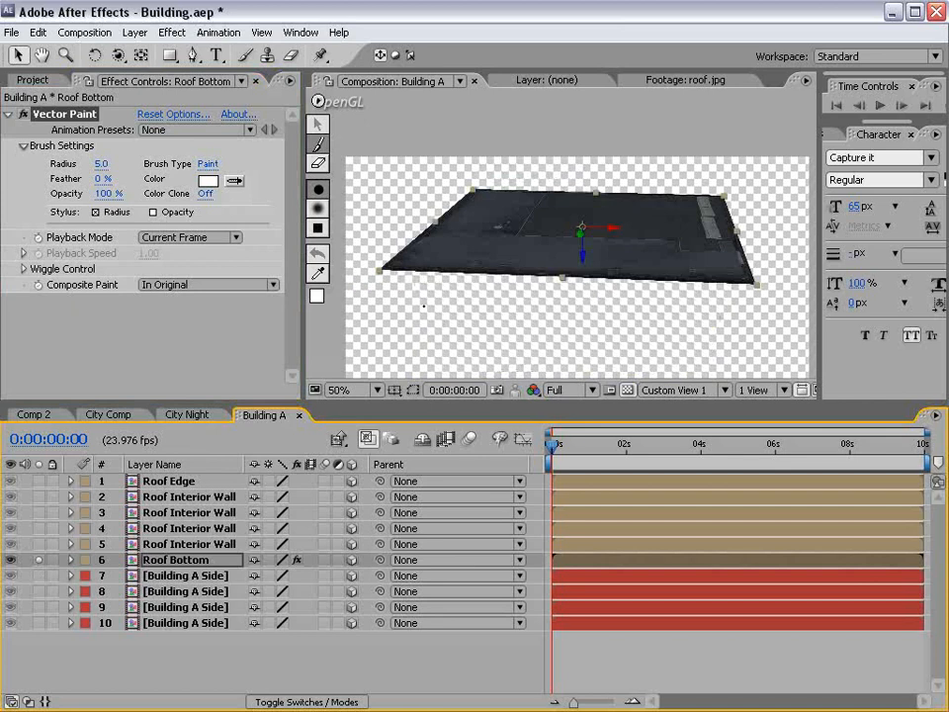
pyautogui.moveTo(102, 165)
pyautogui.mouseDown()
pyautogui.moveTo(156, 160)
pyautogui.moveTo(79, 156)
pyautogui.moveTo(103, 166)
pyautogui.mouseUp()
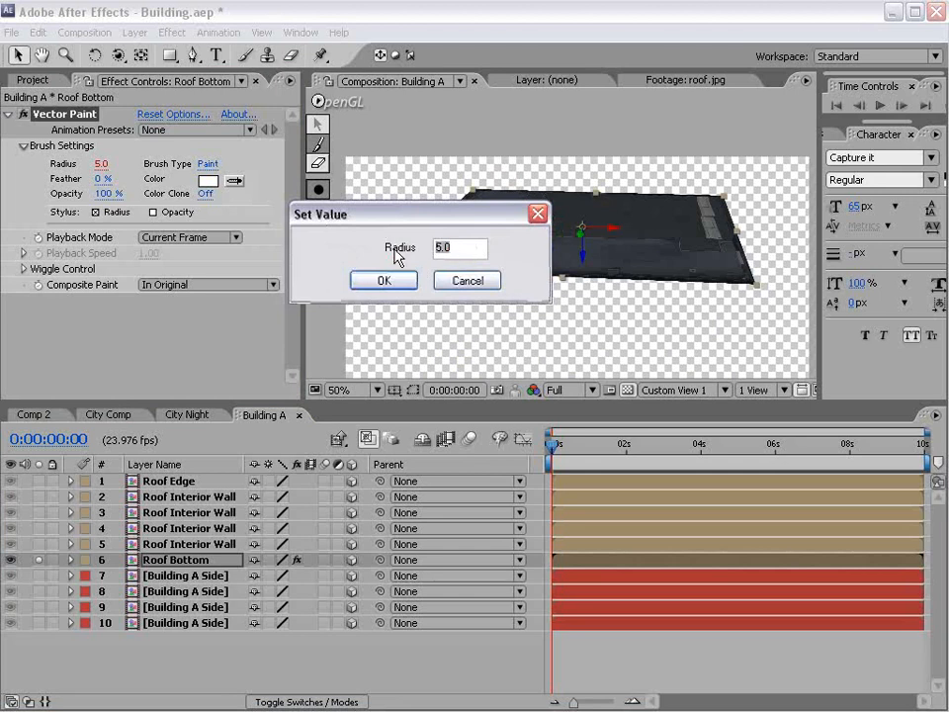
pyautogui.write('20')
pyautogui.click(370, 282)
pyautogui.click(104, 194)
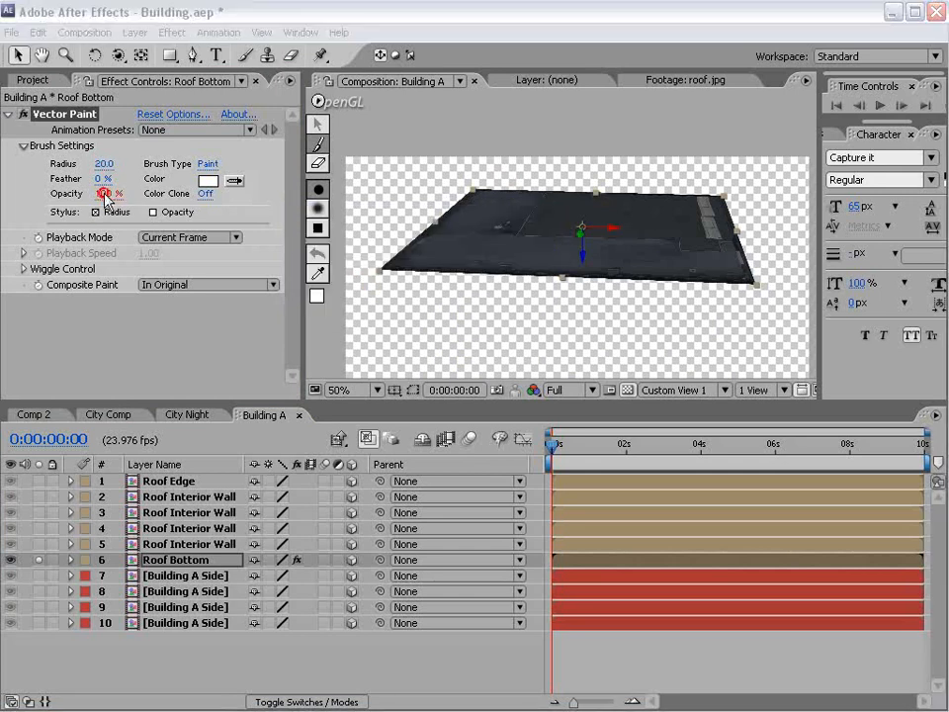
pyautogui.write('5')
pyautogui.press('Return')
pyautogui.click(217, 184)
pyautogui.moveTo(404, 229); pyautogui.dragTo(403, 259)
pyautogui.click(37, 332)
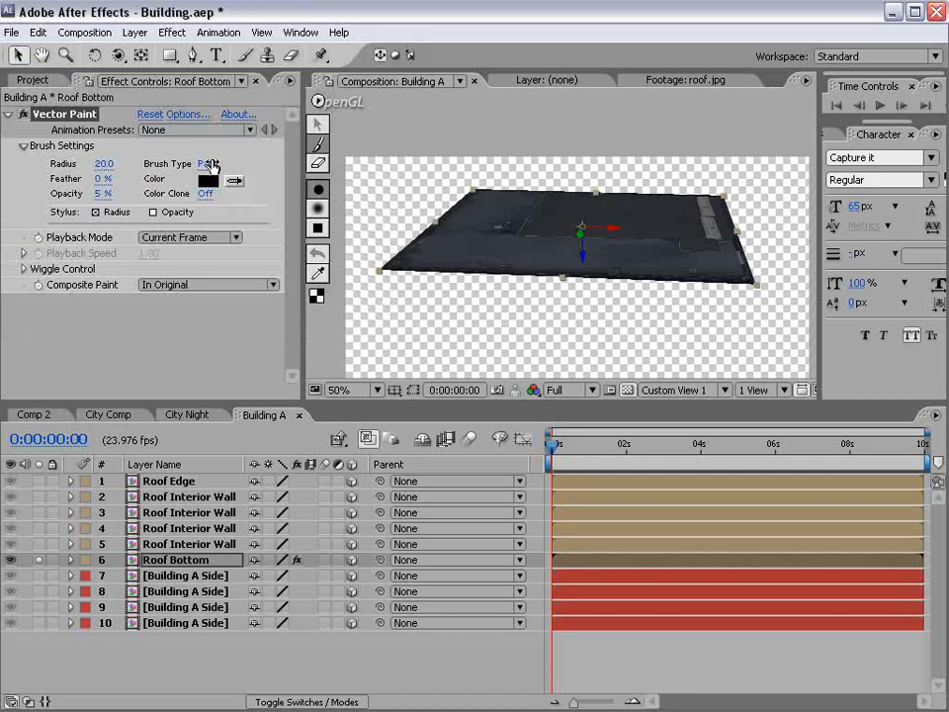
pyautogui.click(39, 560)
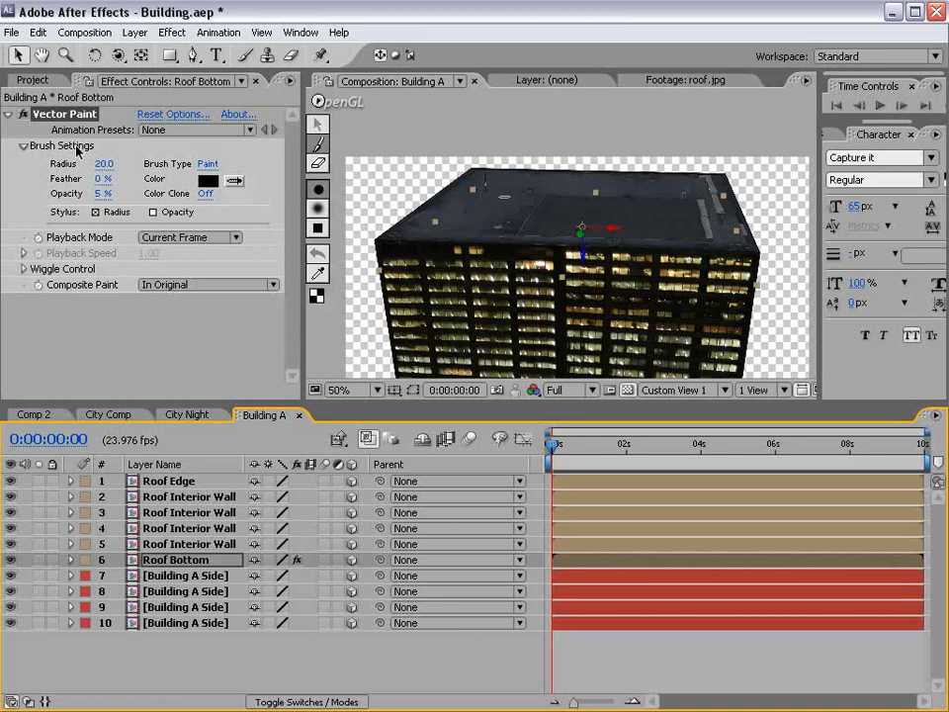
# Set the Vector Paint brush to radius 56, feather 100% and opacity 27%, trying a dab on the roof.
pyautogui.moveTo(106, 166); pyautogui.dragTo(146, 164)
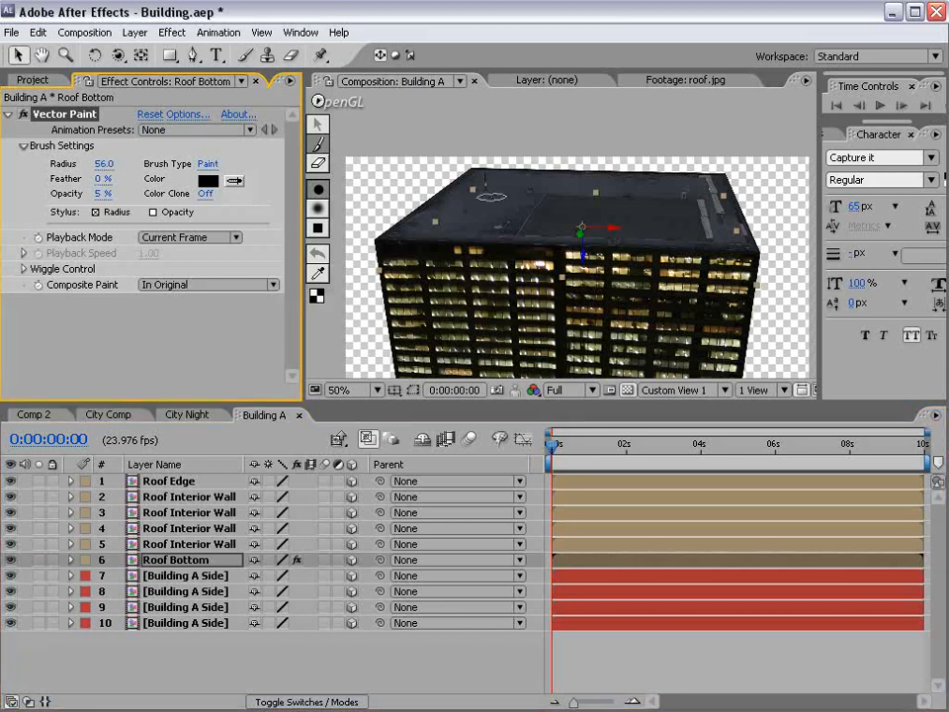
pyautogui.click(494, 196)
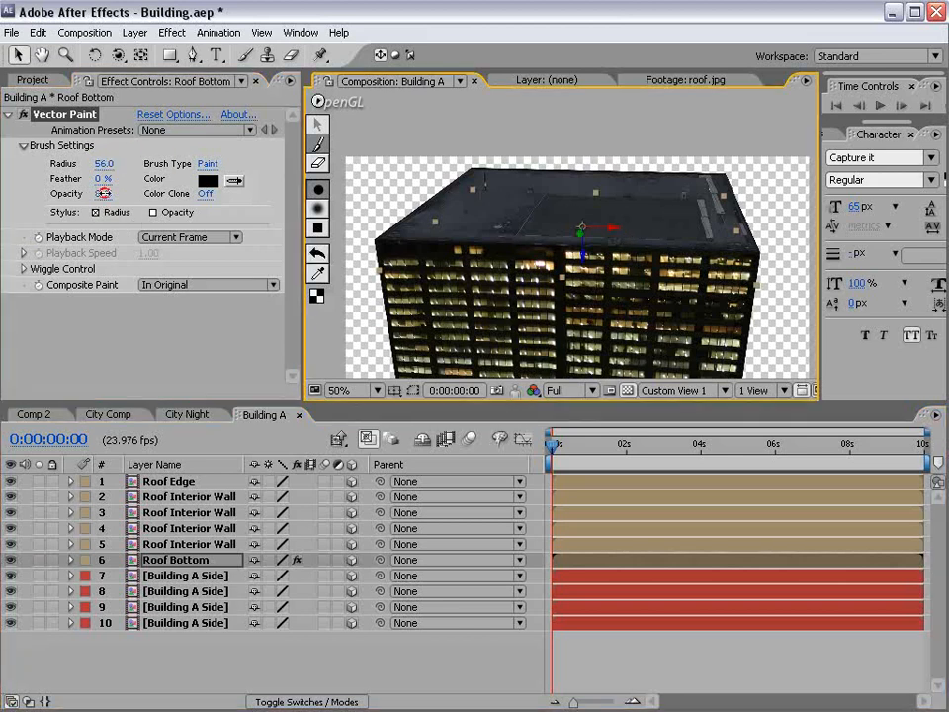
pyautogui.moveTo(117, 193)
pyautogui.mouseDown()
pyautogui.moveTo(130, 179)
pyautogui.moveTo(183, 179)
pyautogui.mouseUp()
# Paint soft black shading on Roof Bottom along the foot of the interior walls, and inspect the roof.
pyautogui.click(120, 57)
pyautogui.moveTo(371, 160)
pyautogui.mouseDown()
pyautogui.moveTo(543, 257)
pyautogui.moveTo(550, 287)
pyautogui.mouseUp()
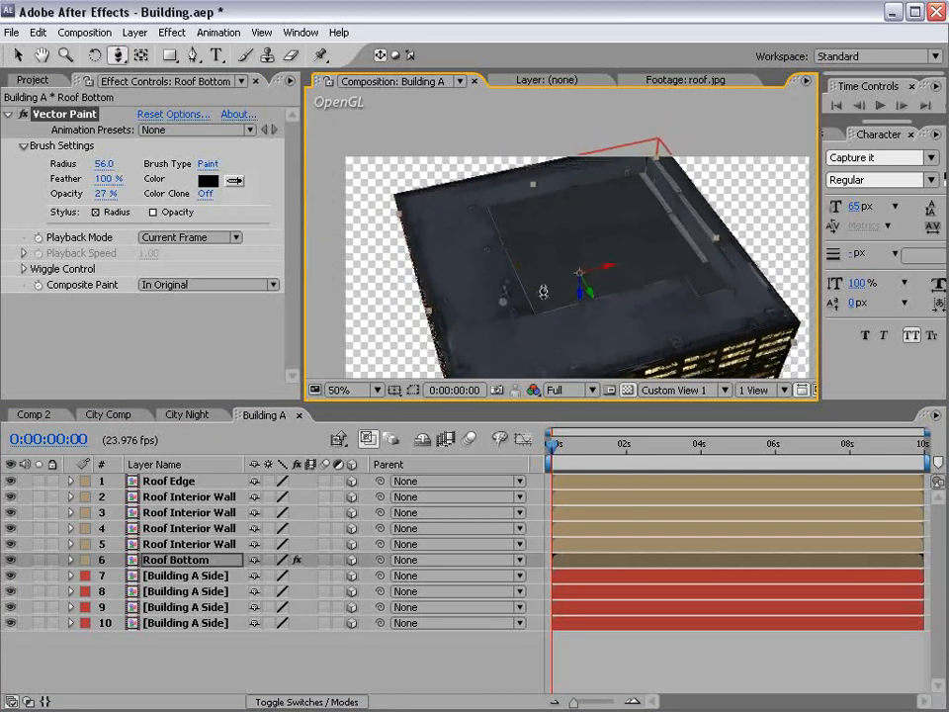
pyautogui.moveTo(519, 403); pyautogui.dragTo(519, 481)
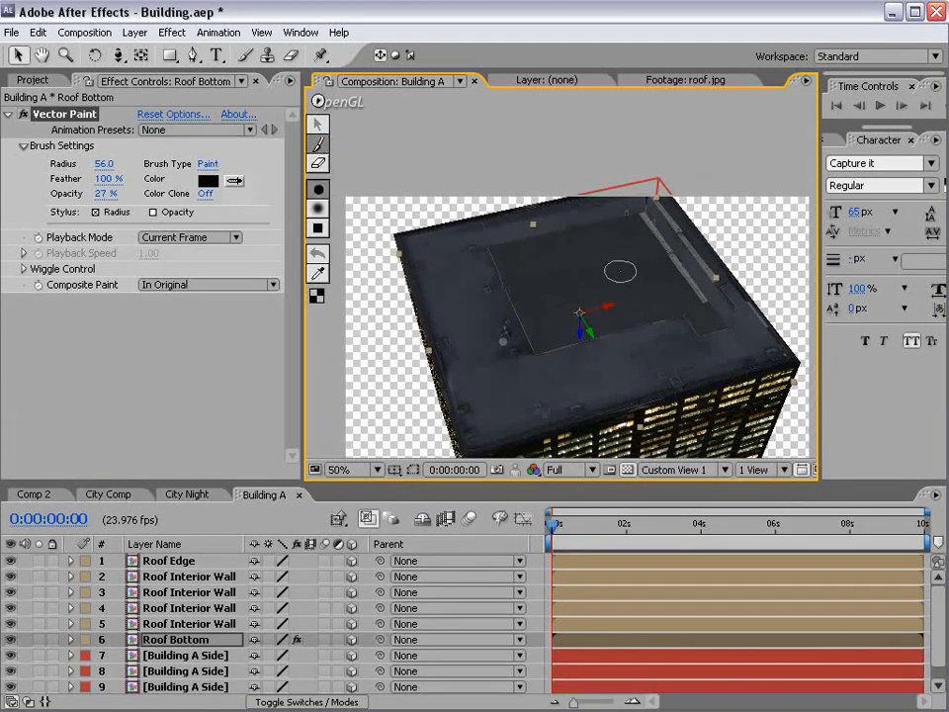
pyautogui.moveTo(647, 216); pyautogui.dragTo(739, 352)
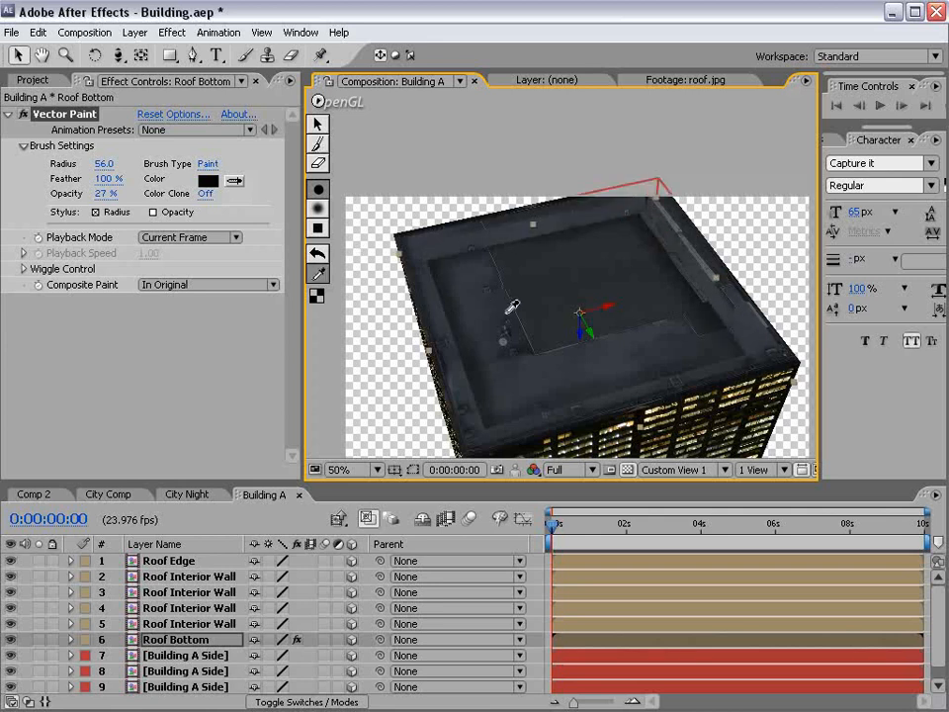
pyautogui.moveTo(117, 55); pyautogui.dragTo(178, 53)
pyautogui.moveTo(631, 342)
pyautogui.mouseDown()
pyautogui.moveTo(671, 376)
pyautogui.moveTo(510, 342)
pyautogui.moveTo(614, 345)
pyautogui.moveTo(573, 394)
pyautogui.moveTo(680, 334)
pyautogui.moveTo(613, 297)
pyautogui.moveTo(732, 322)
pyautogui.moveTo(714, 335)
pyautogui.mouseUp()
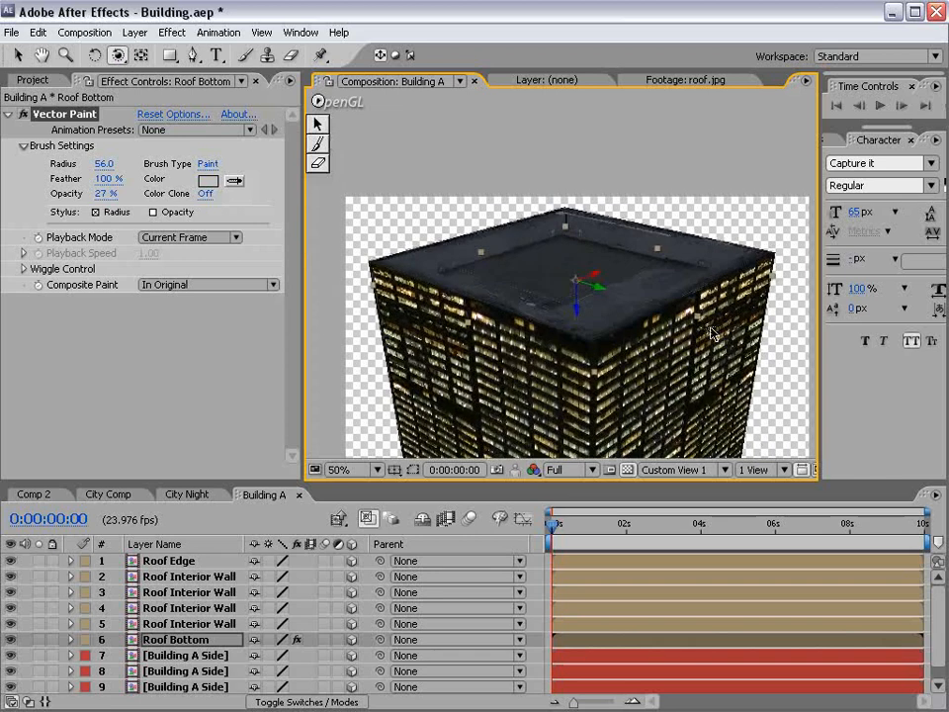
# Open the Detailed Building composition from Comp 2 and examine its roof details and lighting as a reference.
pyautogui.click(108, 494)
pyautogui.click(198, 496)
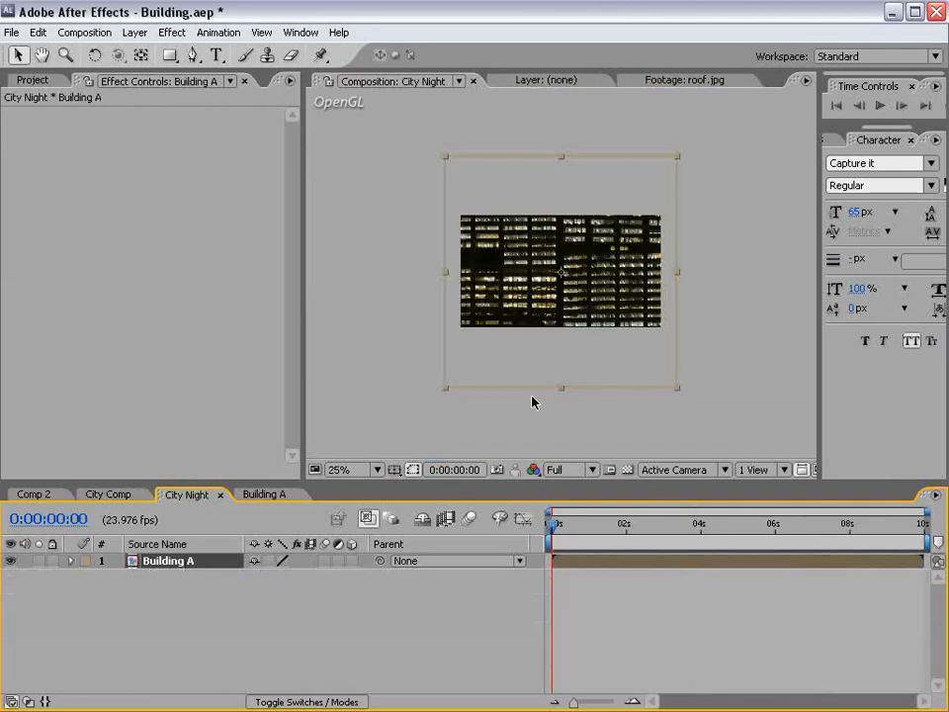
pyautogui.click(32, 495)
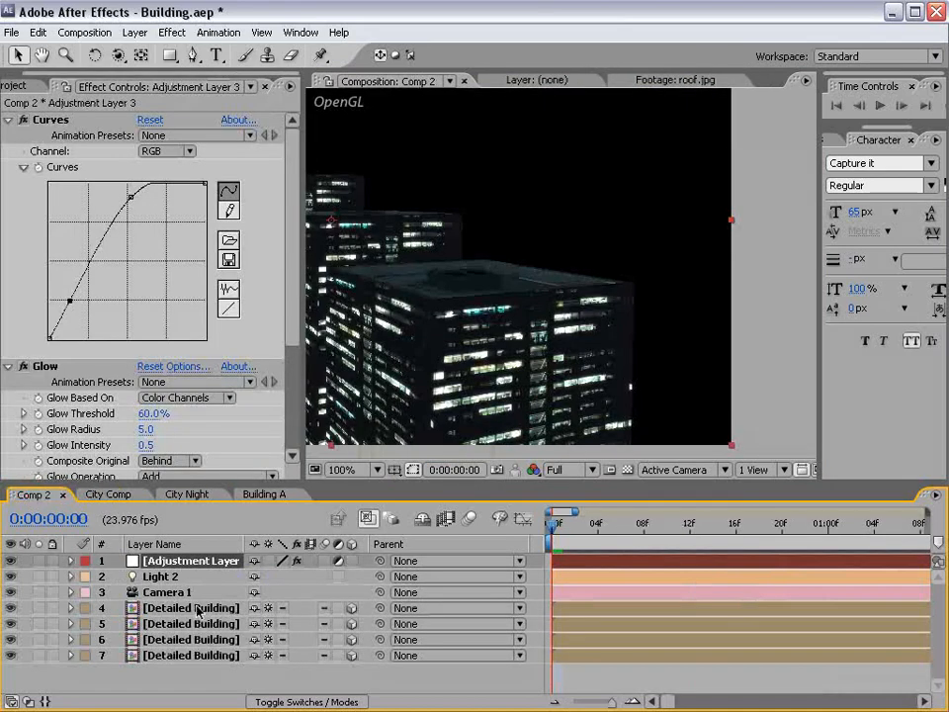
pyautogui.click(194, 612)
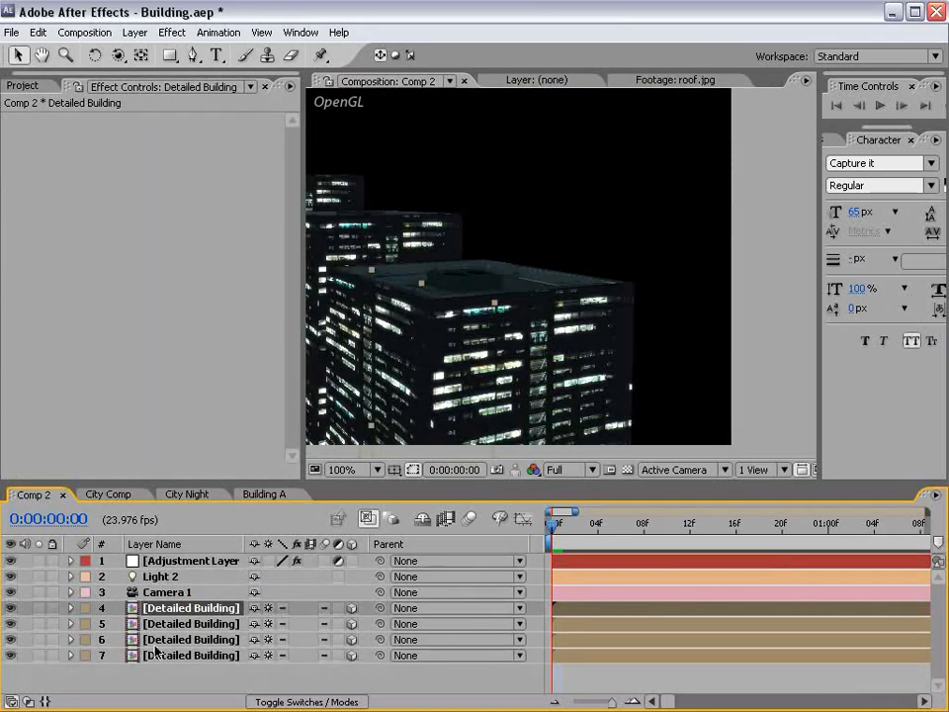
pyautogui.doubleClick(388, 395)
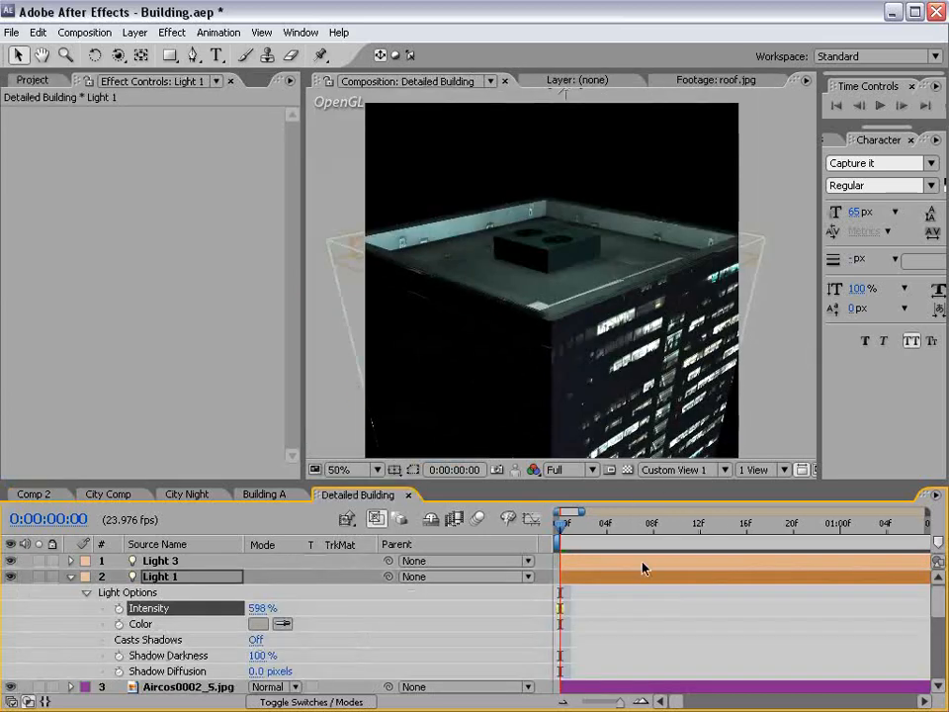
pyautogui.press('c')
pyautogui.moveTo(649, 325)
pyautogui.mouseDown()
pyautogui.moveTo(603, 331)
pyautogui.moveTo(584, 322)
pyautogui.mouseUp()
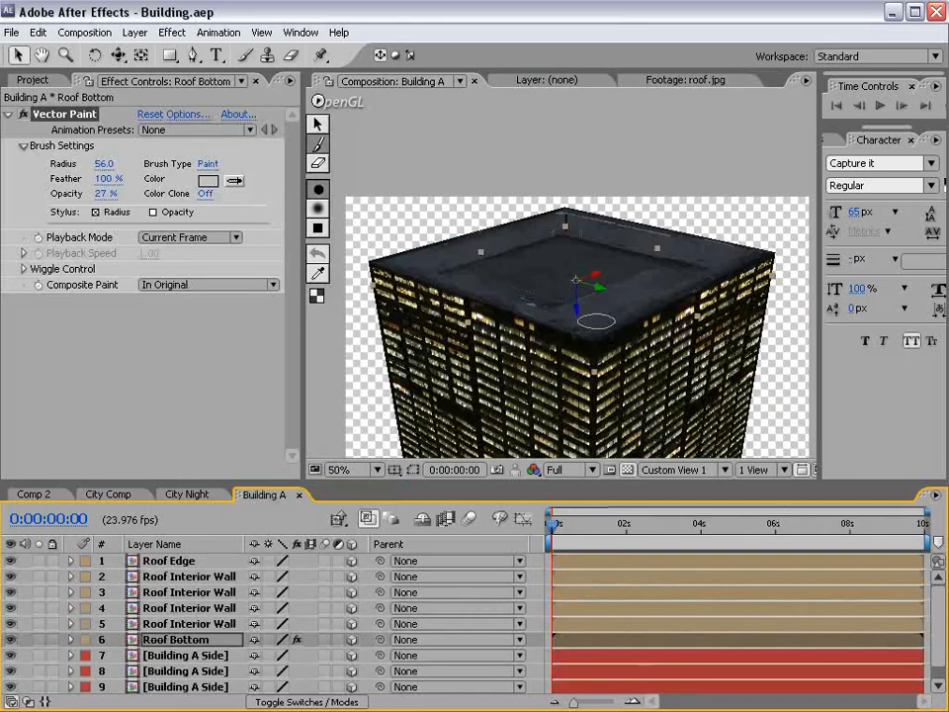
# Duplicate the four Building A Side layers in Building A and move the copies down below the originals to make the building taller.
pyautogui.click(321, 129)
pyautogui.click(228, 314)
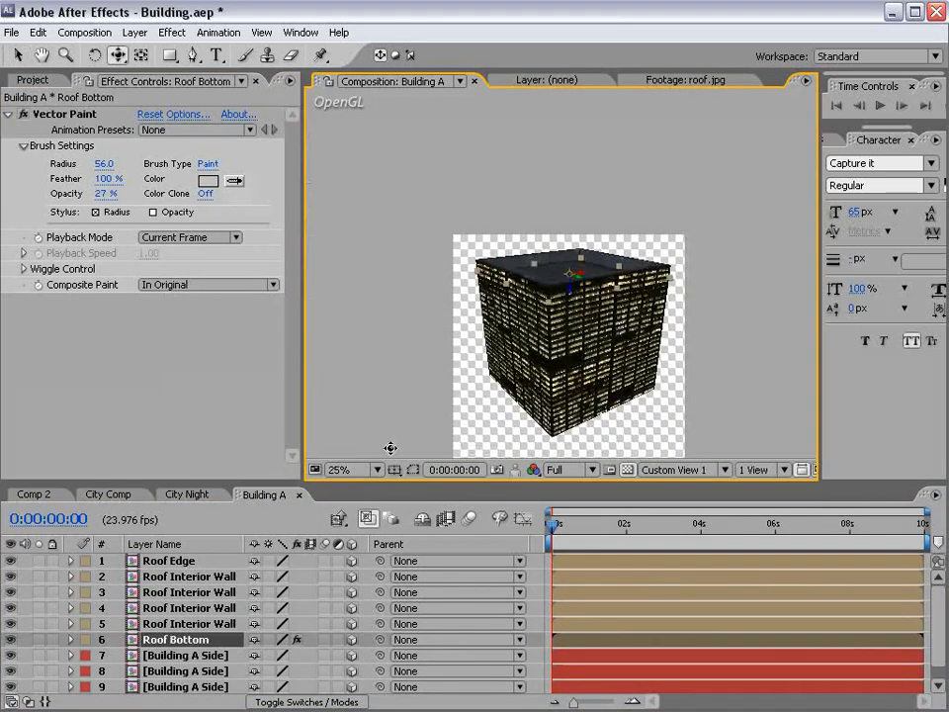
pyautogui.scroll(-1, 429, 371)
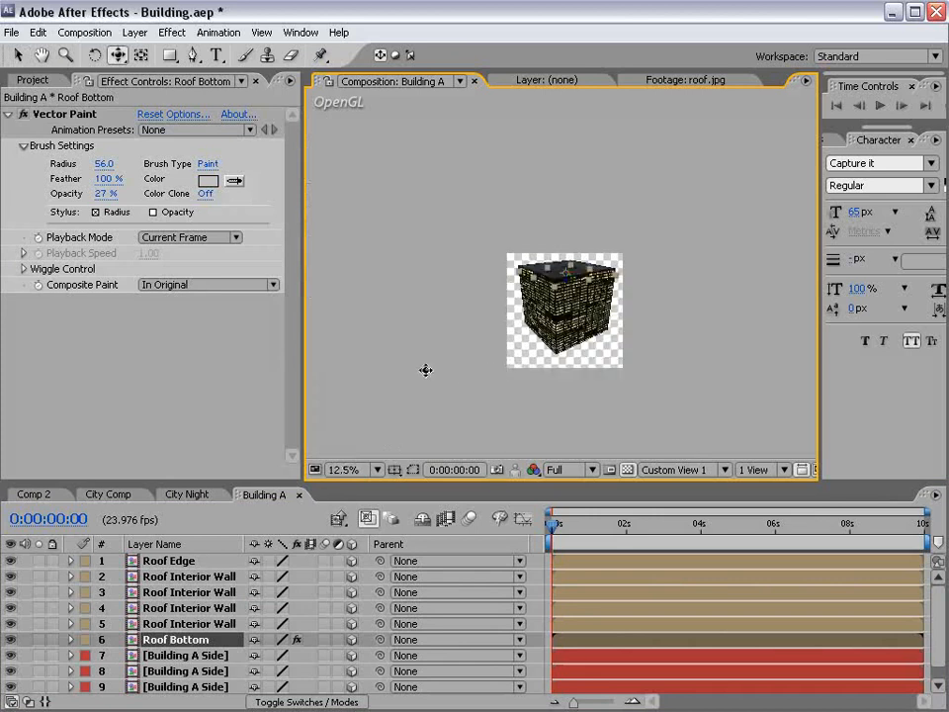
pyautogui.press('v')
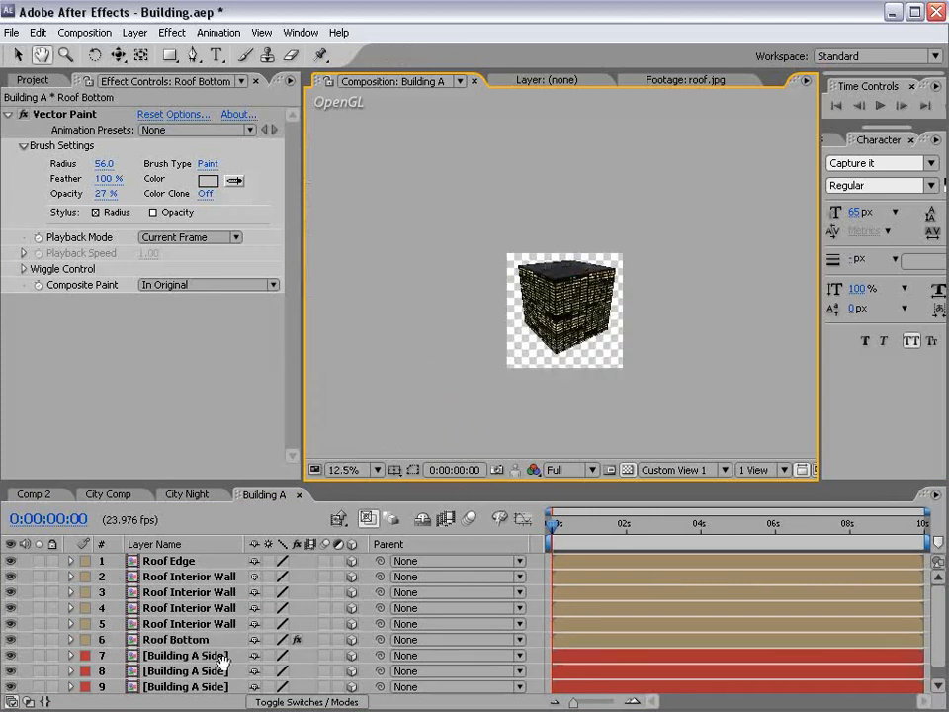
pyautogui.scroll(-1, 185, 643)
pyautogui.click(184, 639)
pyautogui.keyDown('shift'); pyautogui.click(198, 686); pyautogui.keyUp('shift')
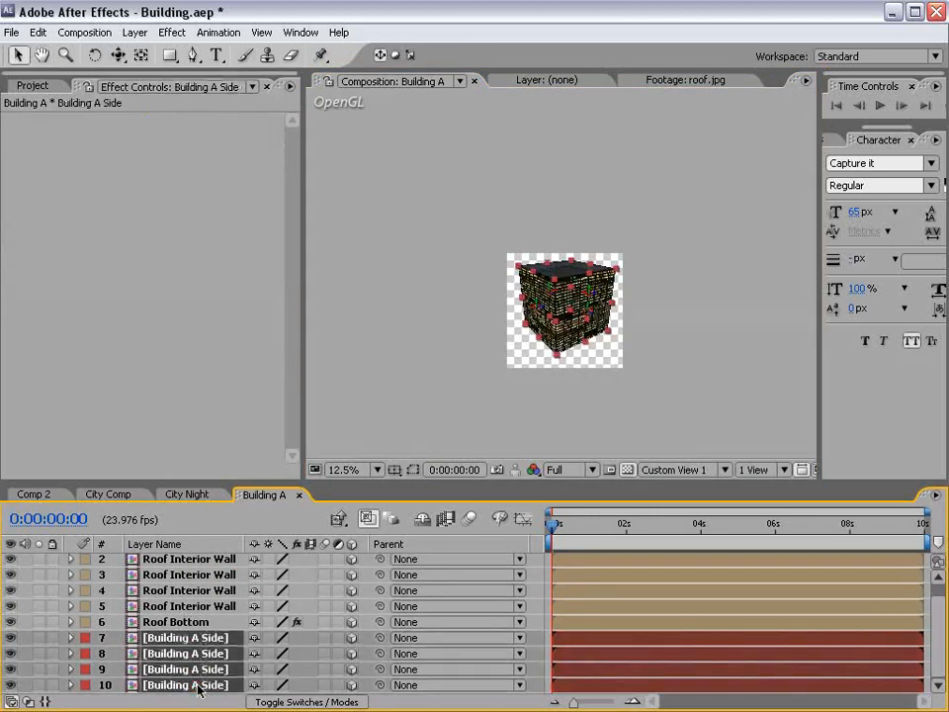
pyautogui.click(582, 313)
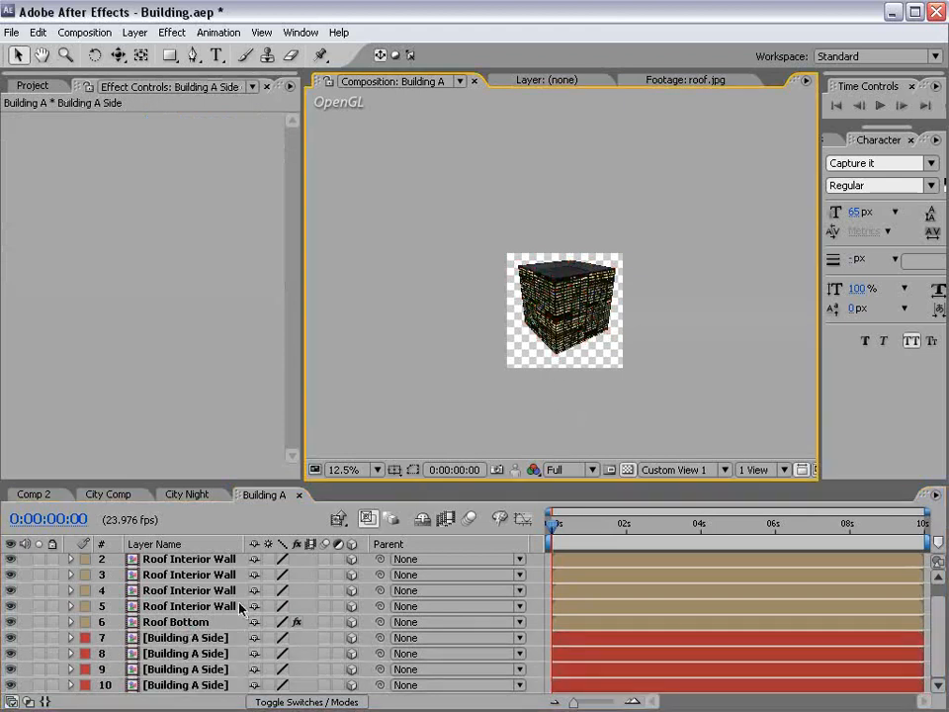
pyautogui.click(188, 638)
pyautogui.keyDown('shift'); pyautogui.click(191, 686); pyautogui.keyUp('shift')
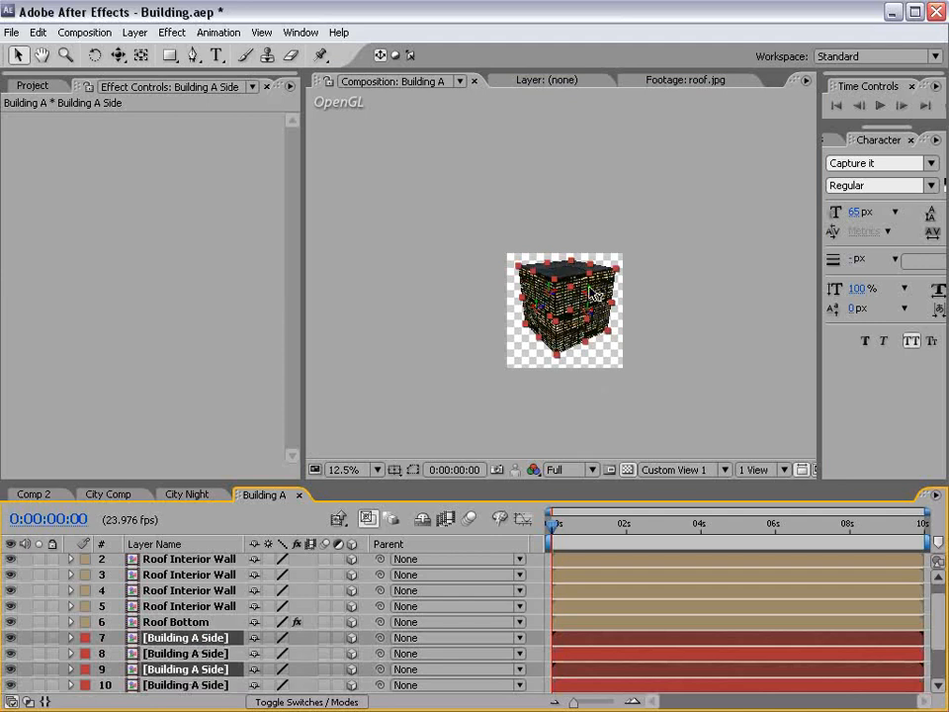
pyautogui.moveTo(594, 293); pyautogui.dragTo(558, 253)
# Move the lower wall copies up along the Y axis to close the gap beneath the original walls.
pyautogui.scroll(1, 578, 410)
pyautogui.press('space')
pyautogui.scroll(1, 558, 253)
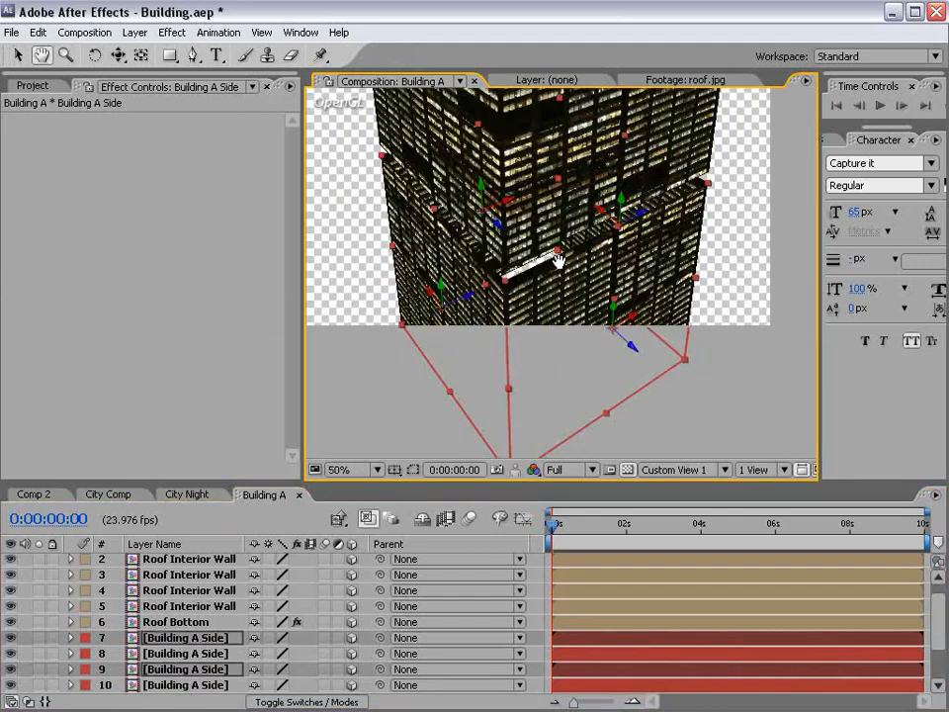
pyautogui.moveTo(617, 316); pyautogui.dragTo(614, 285)
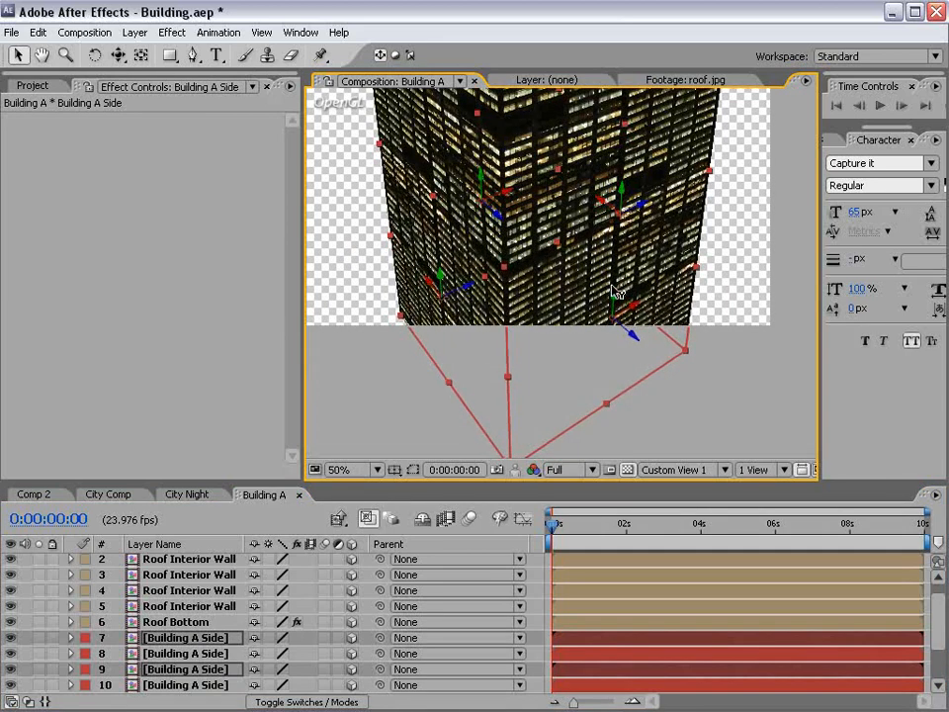
# Enlarge the composition view to full size and examine the extended Building A from several angles.
pyautogui.click(773, 373)
pyautogui.scroll(1, 491, 263)
pyautogui.press('`')
pyautogui.scroll(-1, 514, 268)
pyautogui.press('c')
pyautogui.press(',')
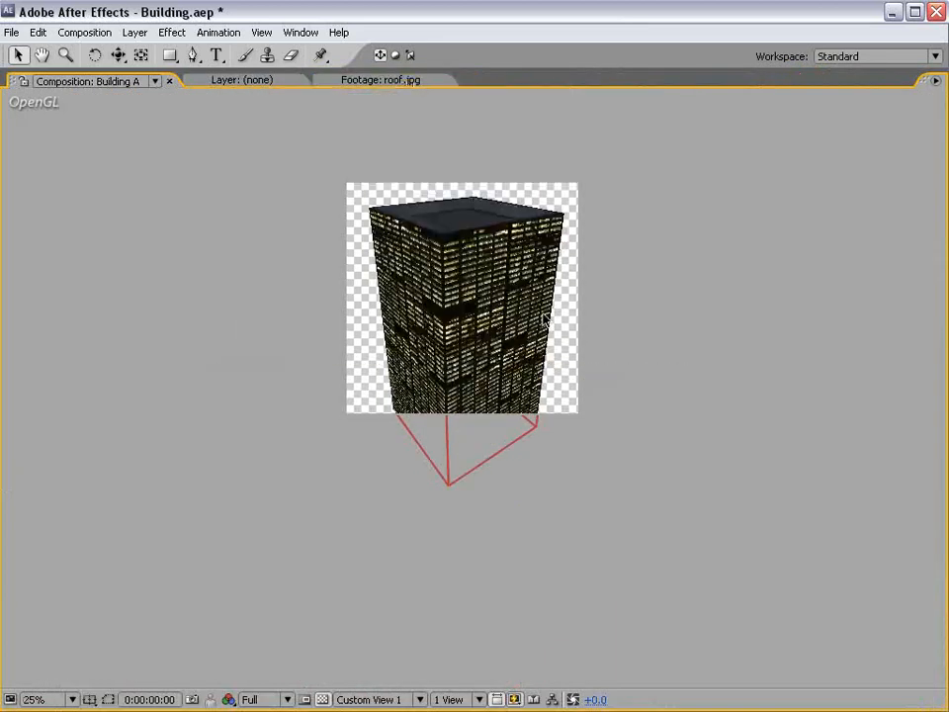
pyautogui.moveTo(513, 374); pyautogui.dragTo(486, 374)
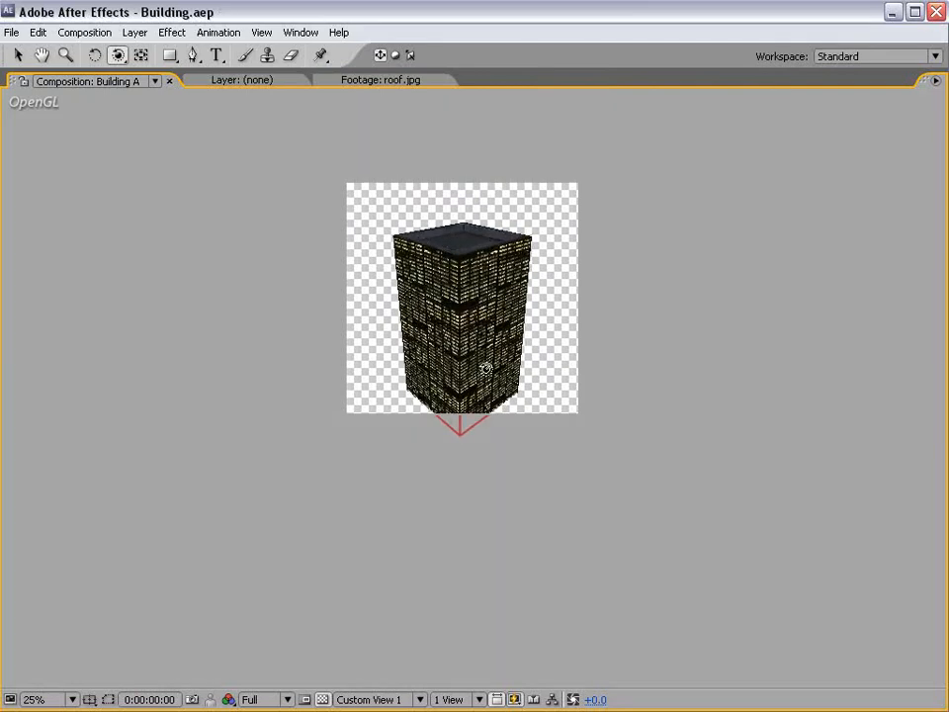
pyautogui.scroll(2, 486, 368)
pyautogui.press('space')
pyautogui.moveTo(498, 204); pyautogui.dragTo(504, 296)
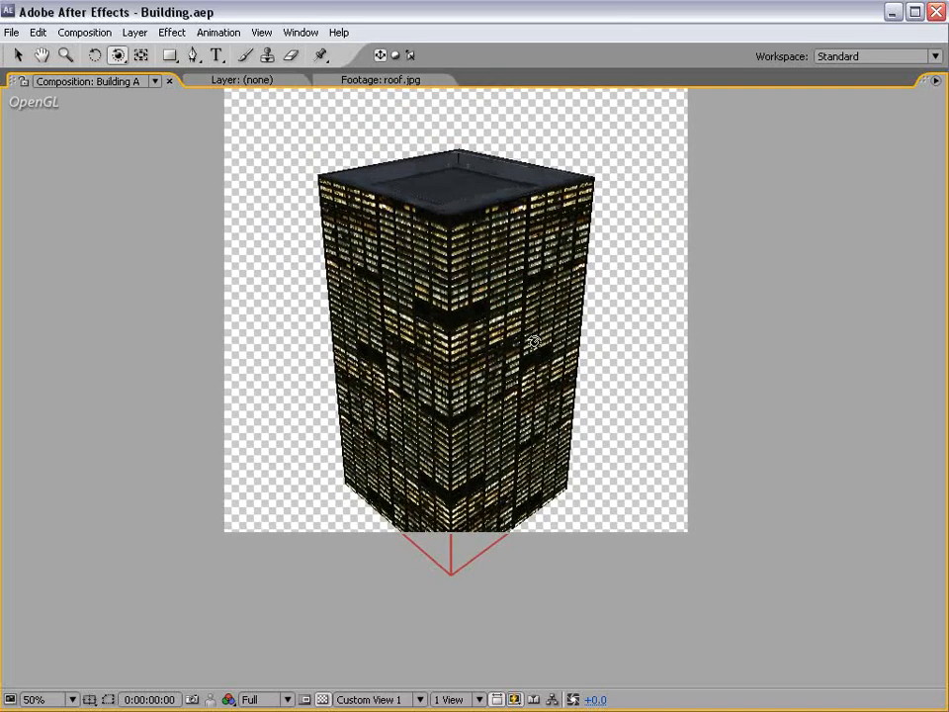
# Close the Building A composition and collapse transformations on the Building A layer in City Night.
pyautogui.press('`')
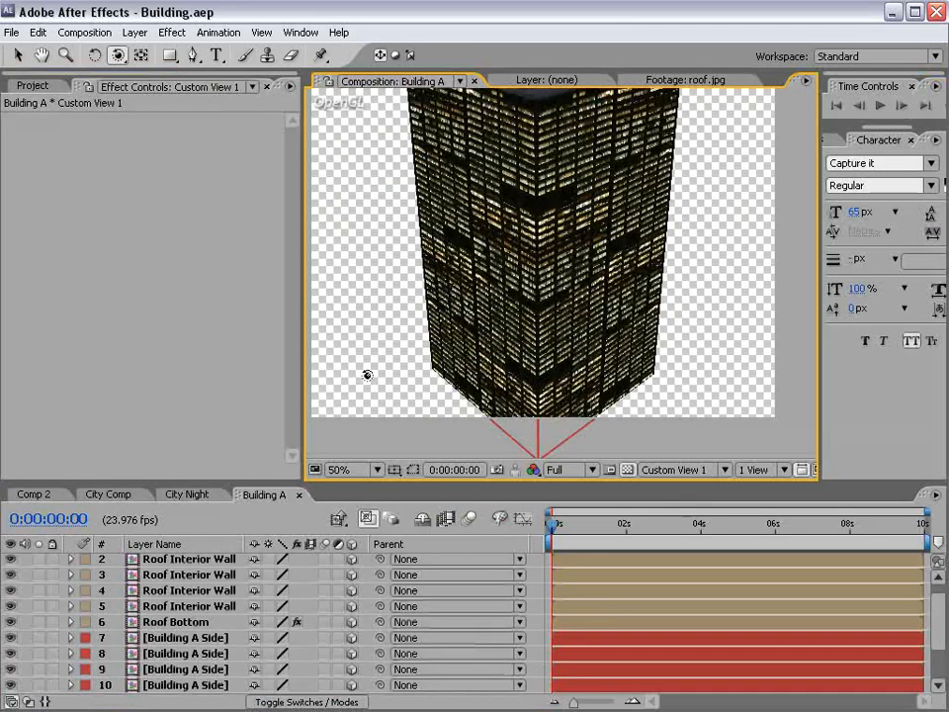
pyautogui.click(299, 494)
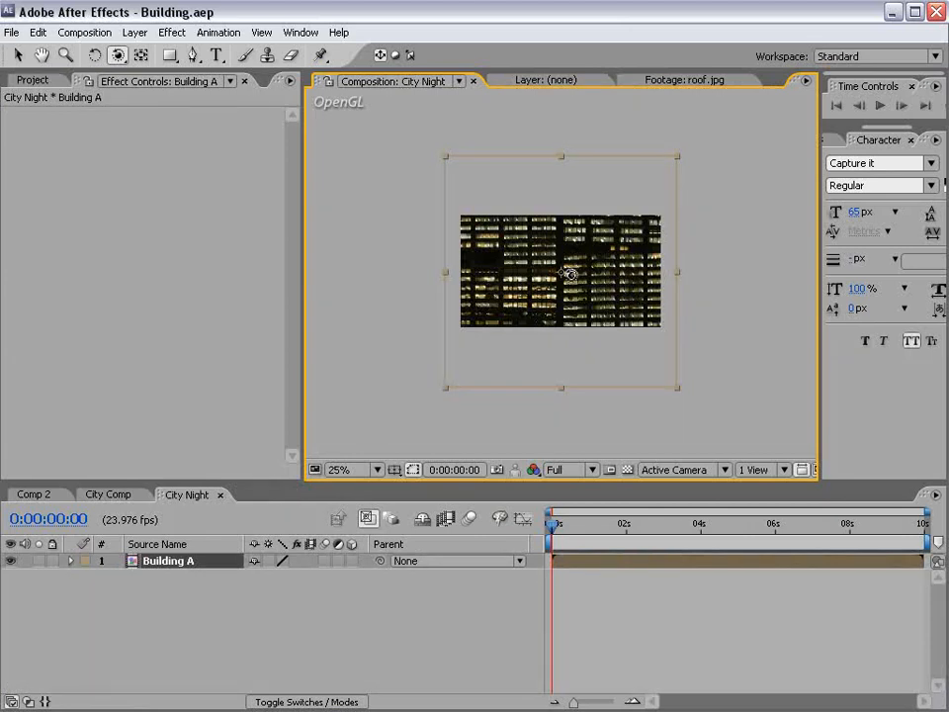
pyautogui.click(267, 561)
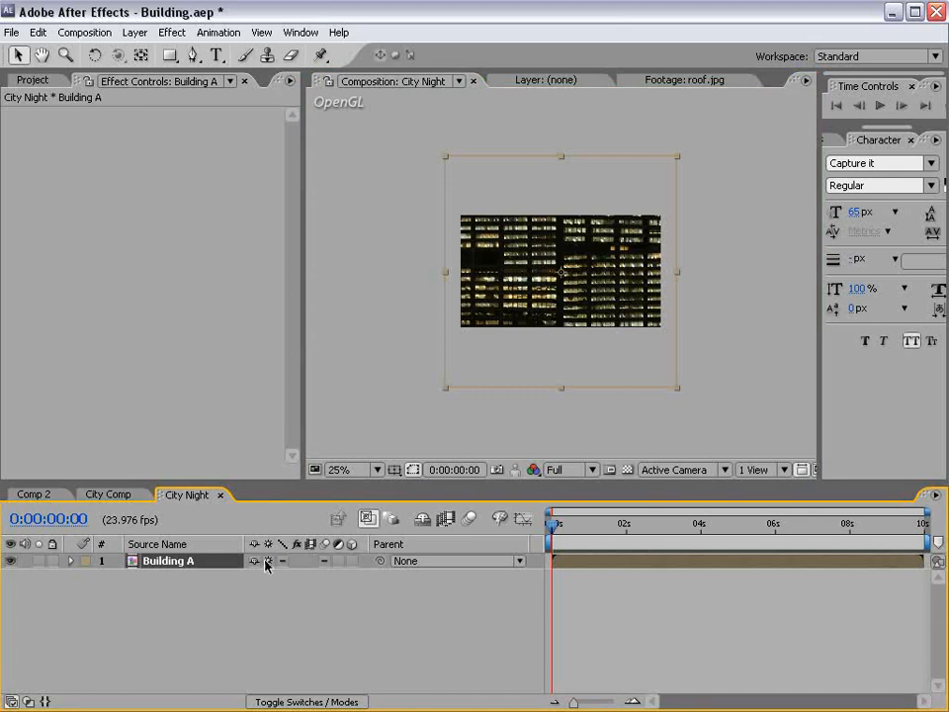
# Add a camera to City Night using the 24mm preset.
pyautogui.moveTo(140, 51)
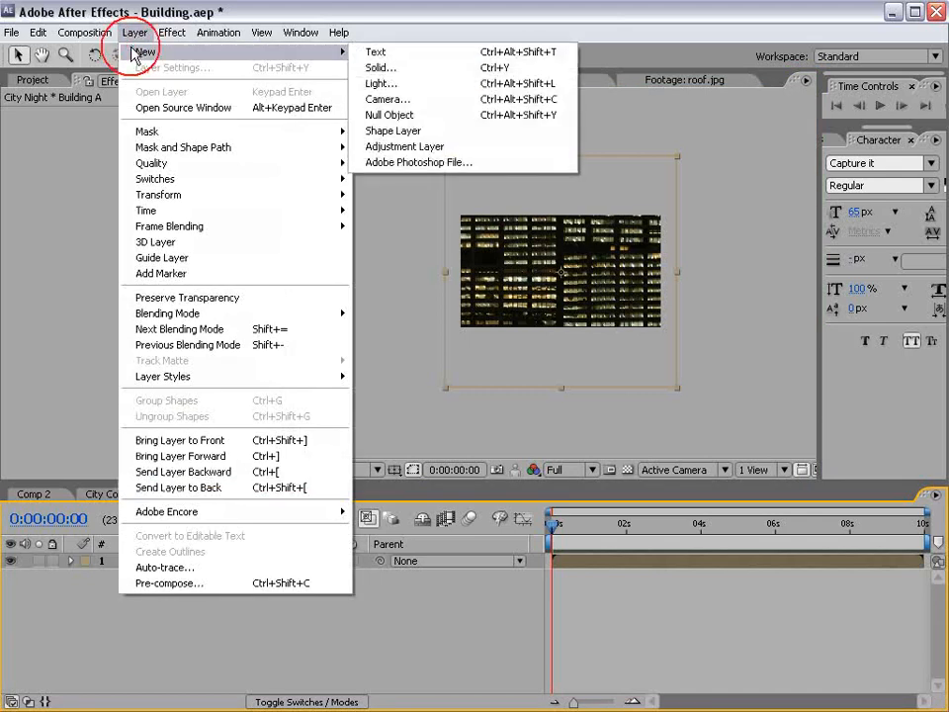
pyautogui.click(394, 97)
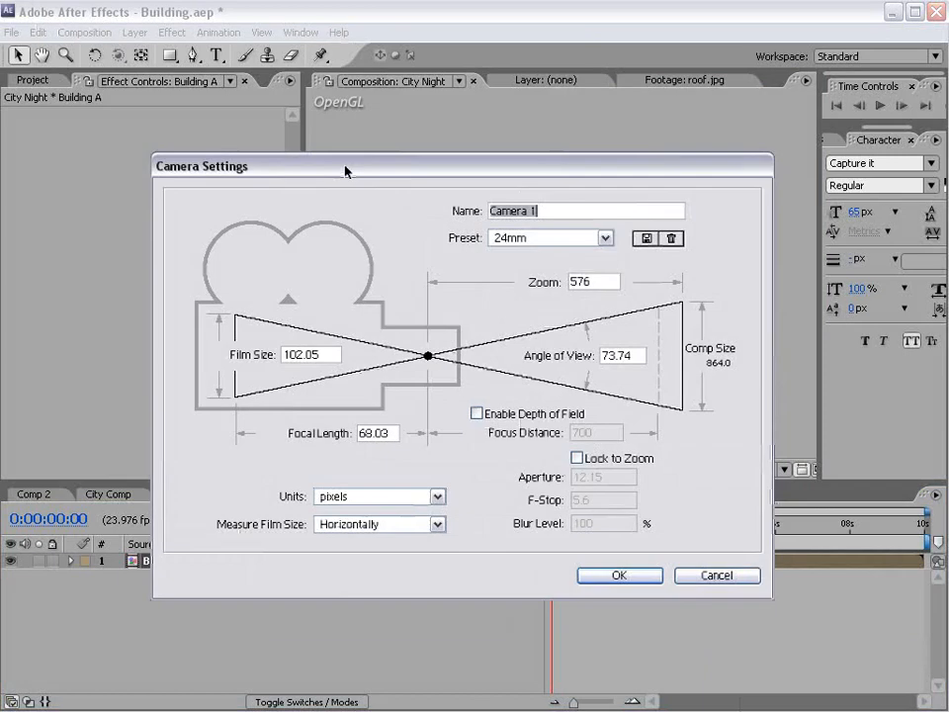
pyautogui.click(543, 240)
pyautogui.click(506, 301)
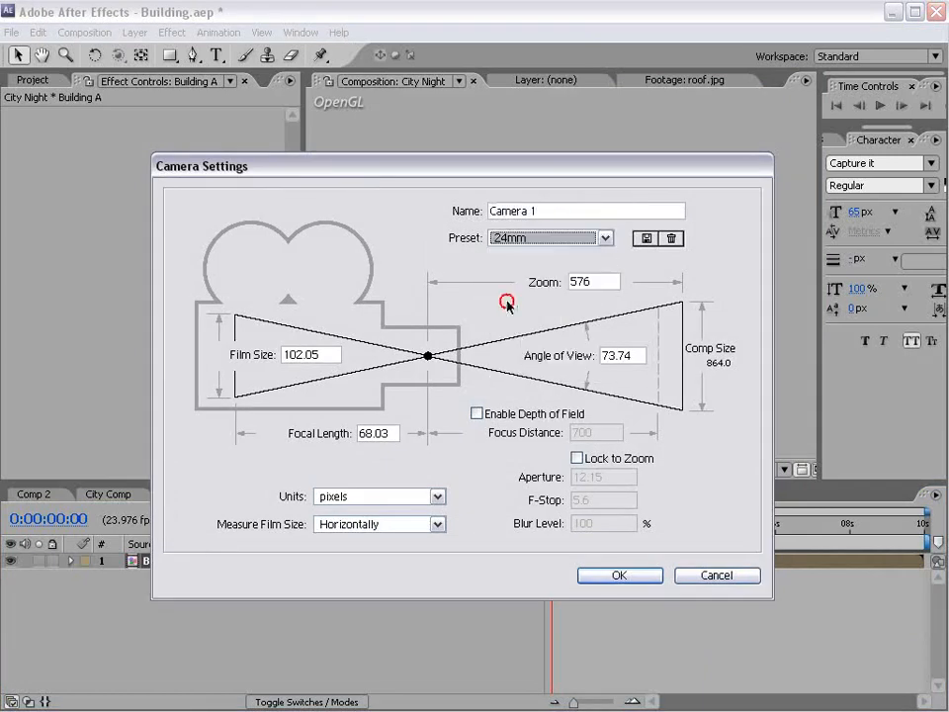
pyautogui.click(589, 573)
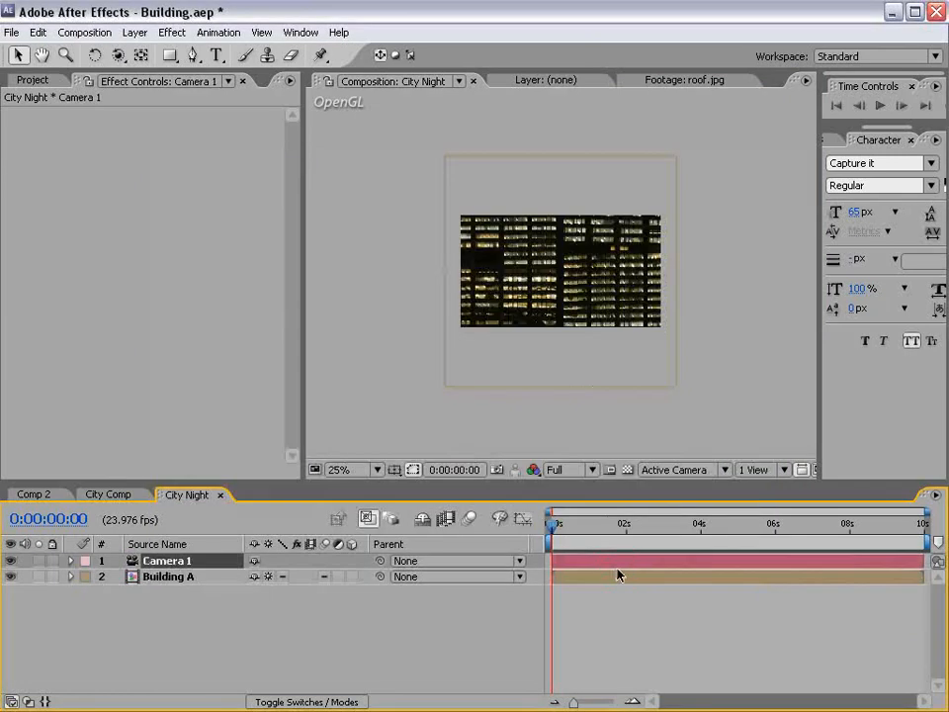
# Make Building A a 3D layer and orbit the camera to view the tower at an angle from above.
pyautogui.click(169, 576)
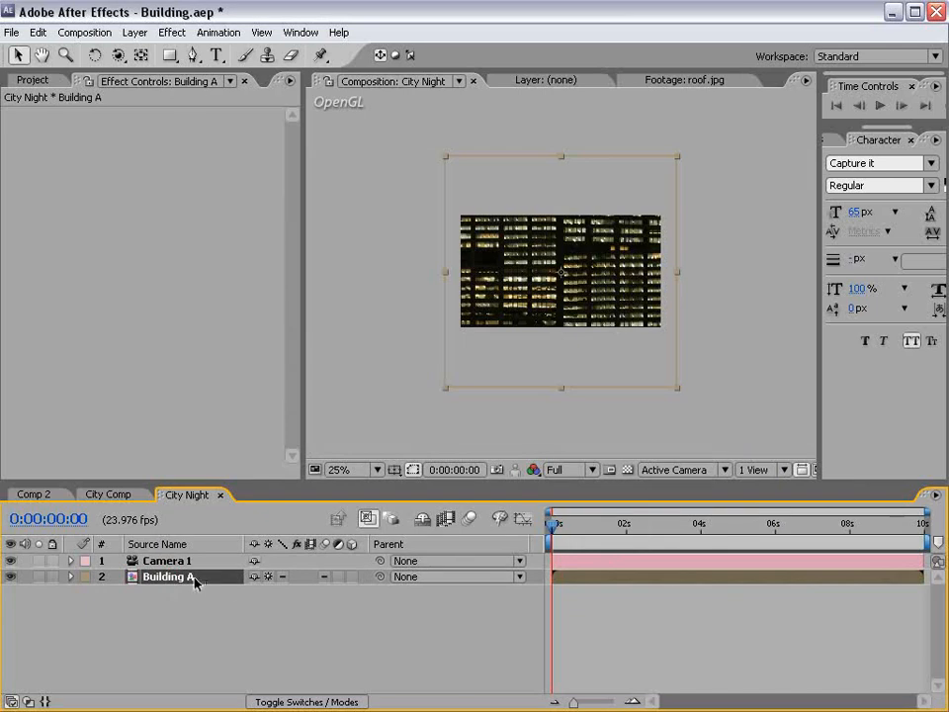
pyautogui.click(351, 578)
pyautogui.press('c')
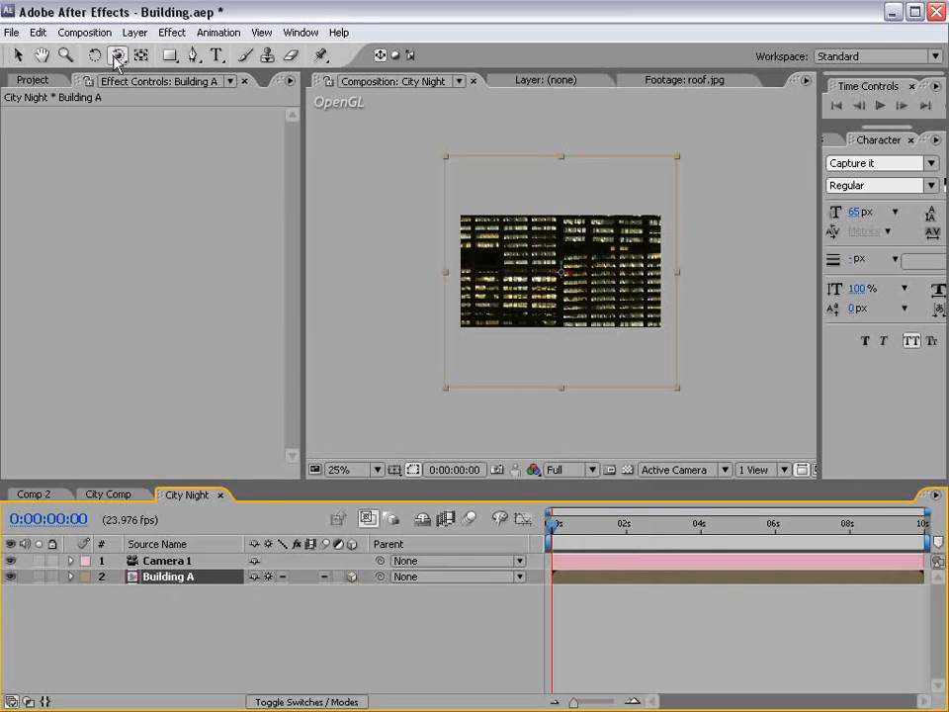
pyautogui.moveTo(538, 252)
pyautogui.mouseDown()
pyautogui.moveTo(501, 256)
pyautogui.moveTo(515, 259)
pyautogui.moveTo(544, 400)
pyautogui.moveTo(543, 275)
pyautogui.moveTo(535, 272)
pyautogui.mouseUp()
pyautogui.press('c')
pyautogui.press('c')
pyautogui.press('c')
pyautogui.scroll(1, 536, 272)
pyautogui.press('space')
pyautogui.moveTo(516, 216); pyautogui.dragTo(607, 431)
pyautogui.press('c')
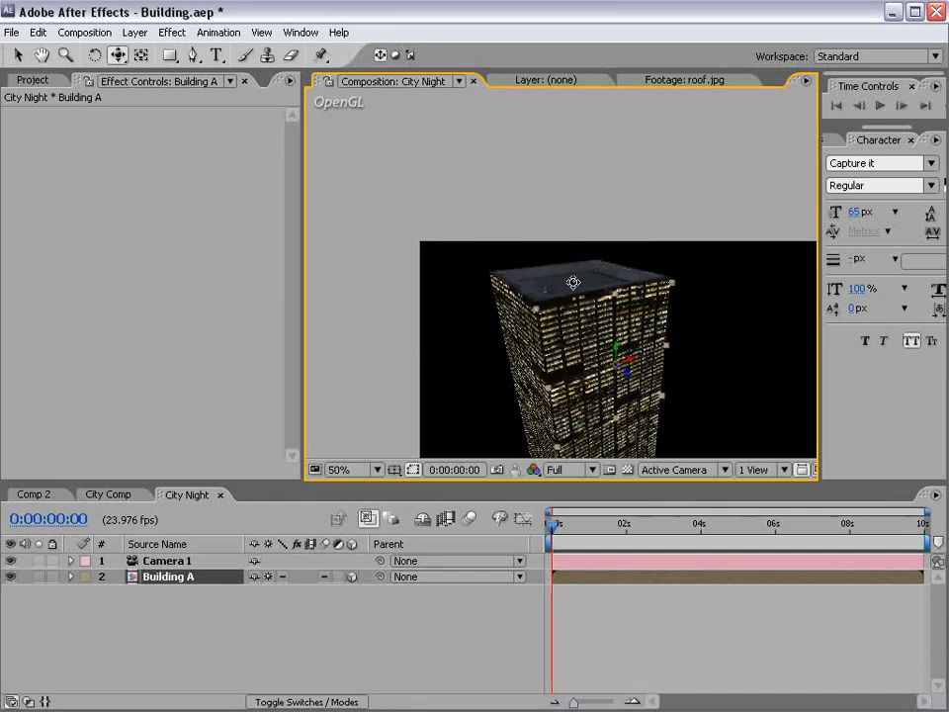
pyautogui.press('space')
pyautogui.moveTo(716, 382); pyautogui.dragTo(643, 319)
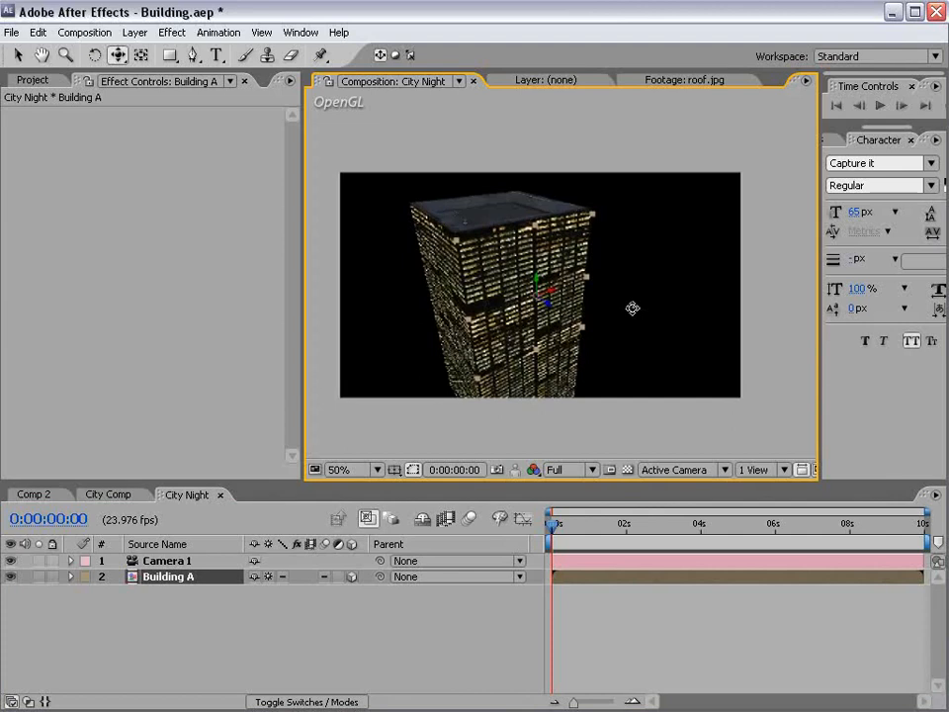
pyautogui.press('/')
pyautogui.press('`')
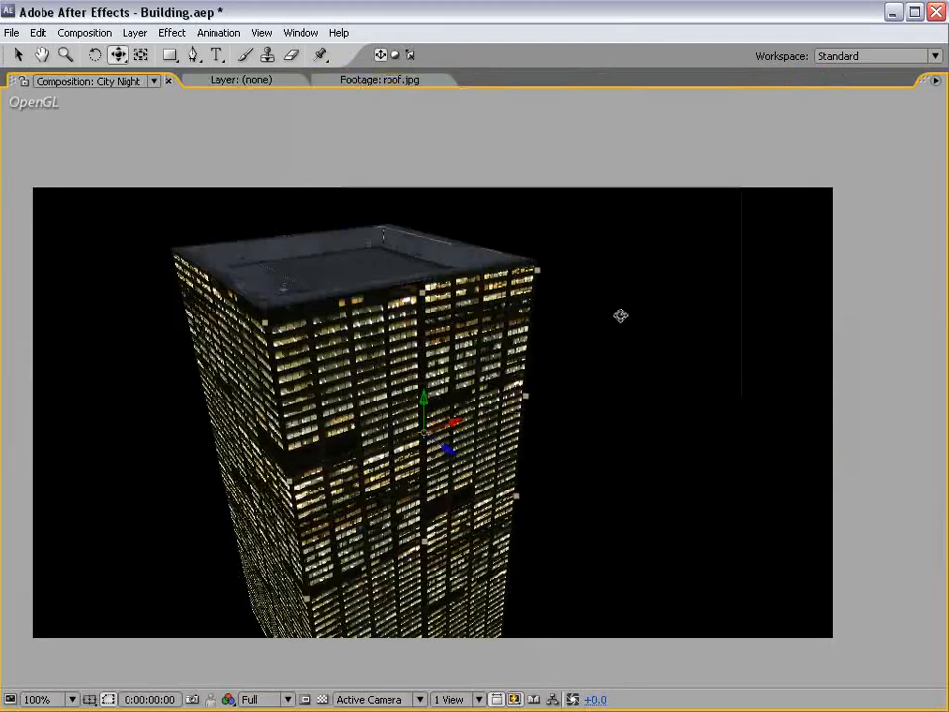
# Switch to the Front view and move Building A up along the Y axis until its base is in frame.
pyautogui.press('v')
pyautogui.press(',')
pyautogui.press('`')
pyautogui.click(672, 470)
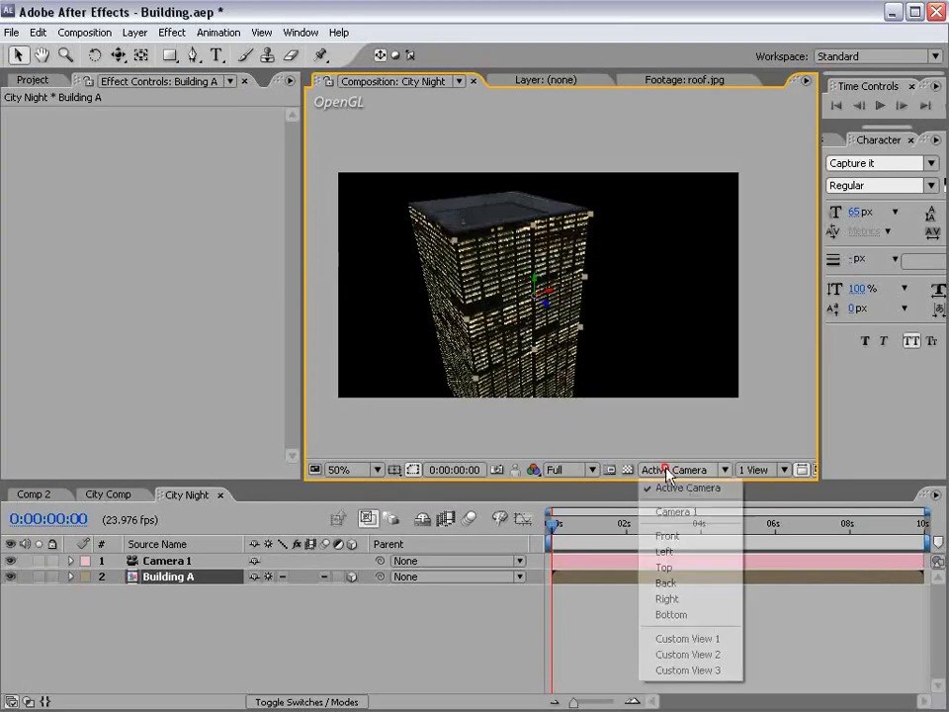
pyautogui.click(668, 536)
pyautogui.press(',')
pyautogui.press(',')
pyautogui.moveTo(554, 310); pyautogui.dragTo(534, 146)
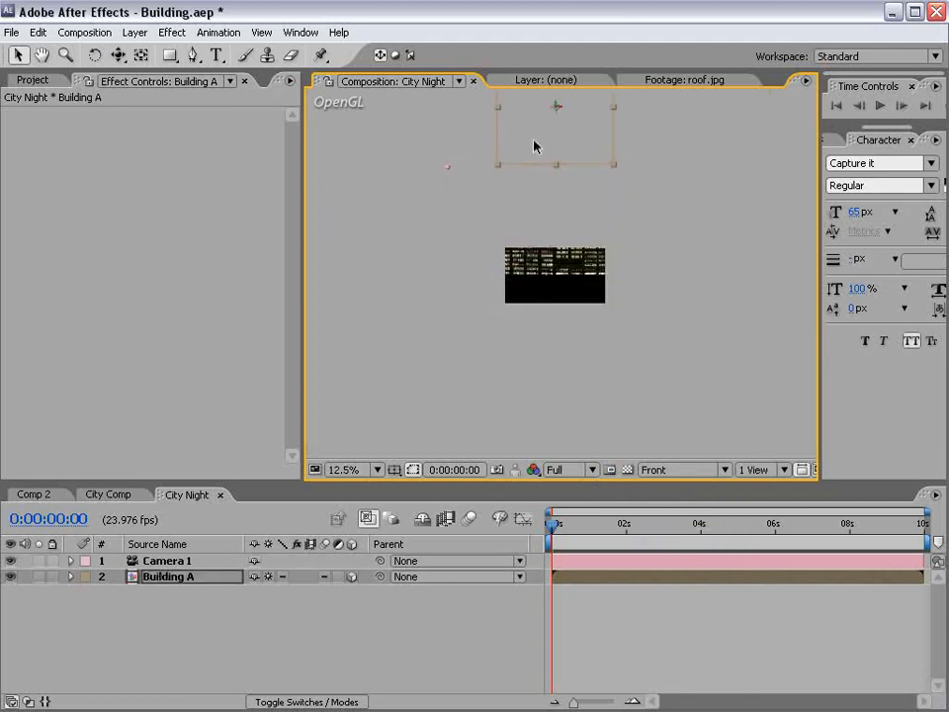
# Move Building A's anchor point down to the bottom edge of the building with the Pan Behind tool.
pyautogui.click(140, 55)
pyautogui.press('`')
pyautogui.press('.')
pyautogui.press('space')
pyautogui.moveTo(510, 194); pyautogui.dragTo(518, 354)
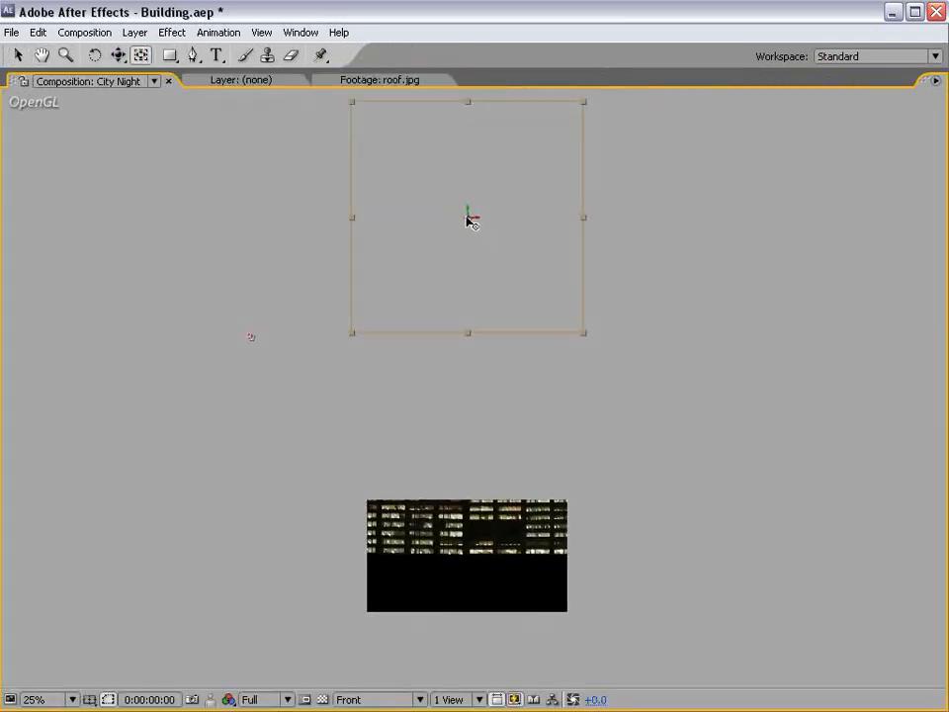
pyautogui.moveTo(471, 219); pyautogui.dragTo(451, 560)
# Show the transparency grid and check the anchor point's alignment with the building's bottom edge up close.
pyautogui.click(323, 699)
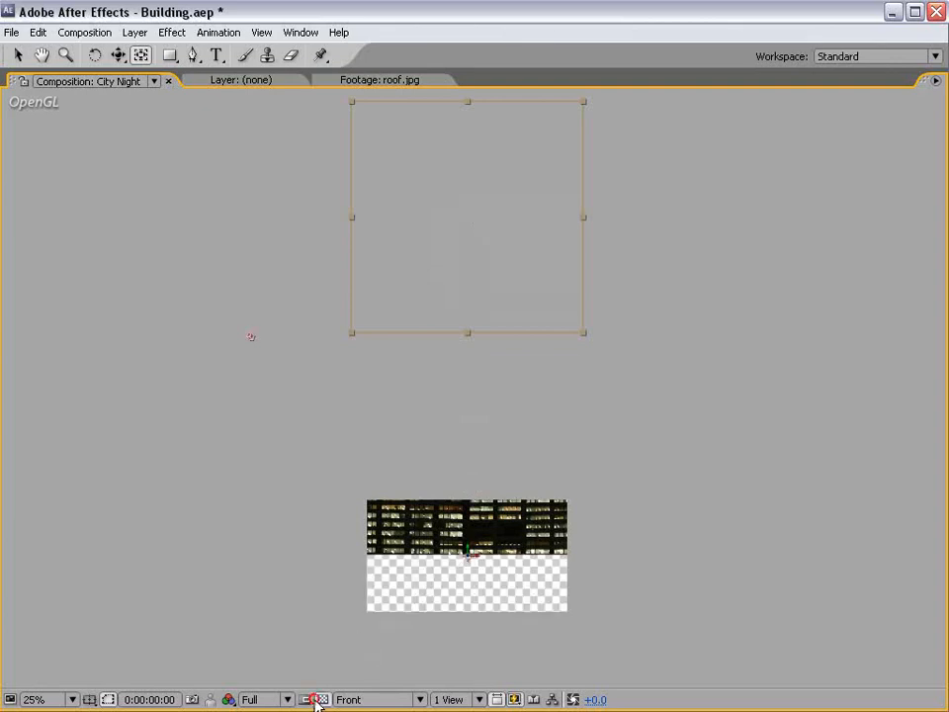
pyautogui.press('space')
pyautogui.moveTo(494, 609); pyautogui.dragTo(494, 584)
pyautogui.press('.')
pyautogui.press('.')
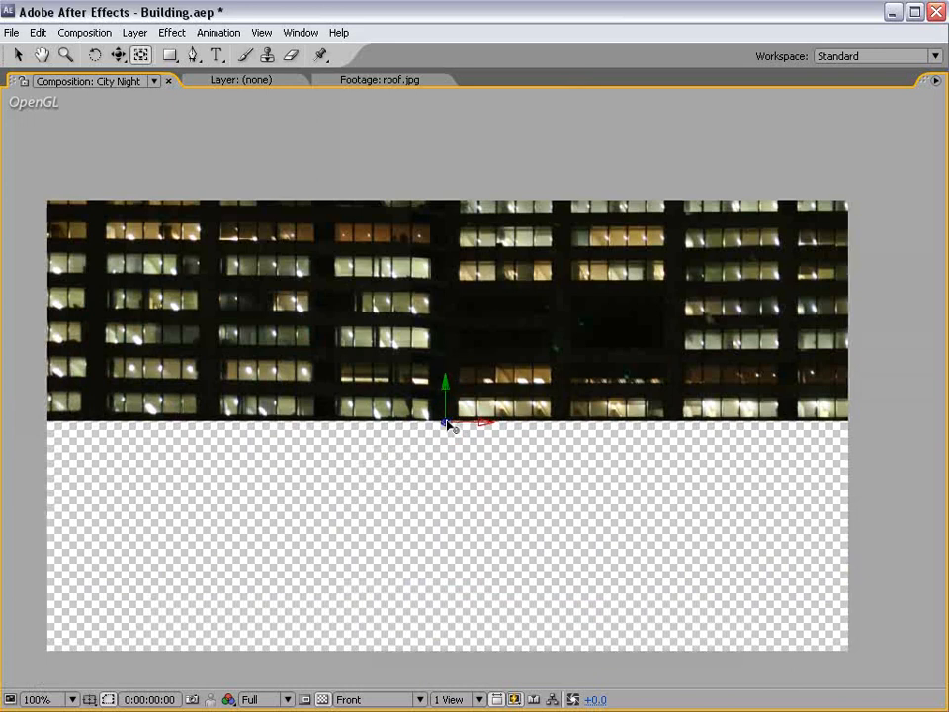
pyautogui.click(448, 422)
pyautogui.press(',')
pyautogui.press(',')
pyautogui.press('`')
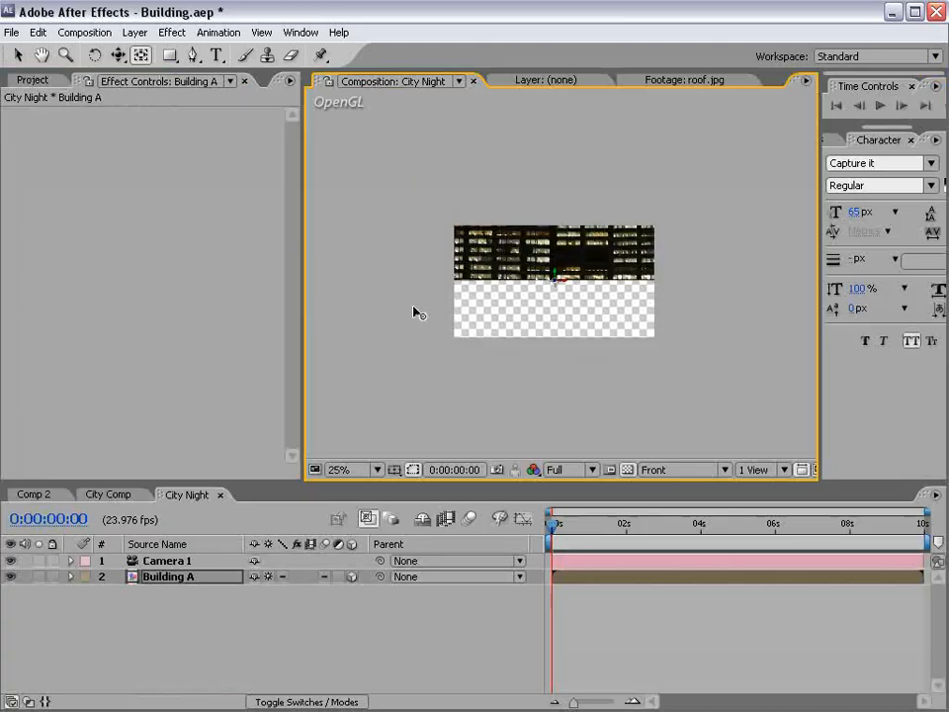
# Return to the Active Camera view and move Building A lower in the frame.
pyautogui.click(661, 475)
pyautogui.click(661, 485)
pyautogui.press(',')
pyautogui.press('.')
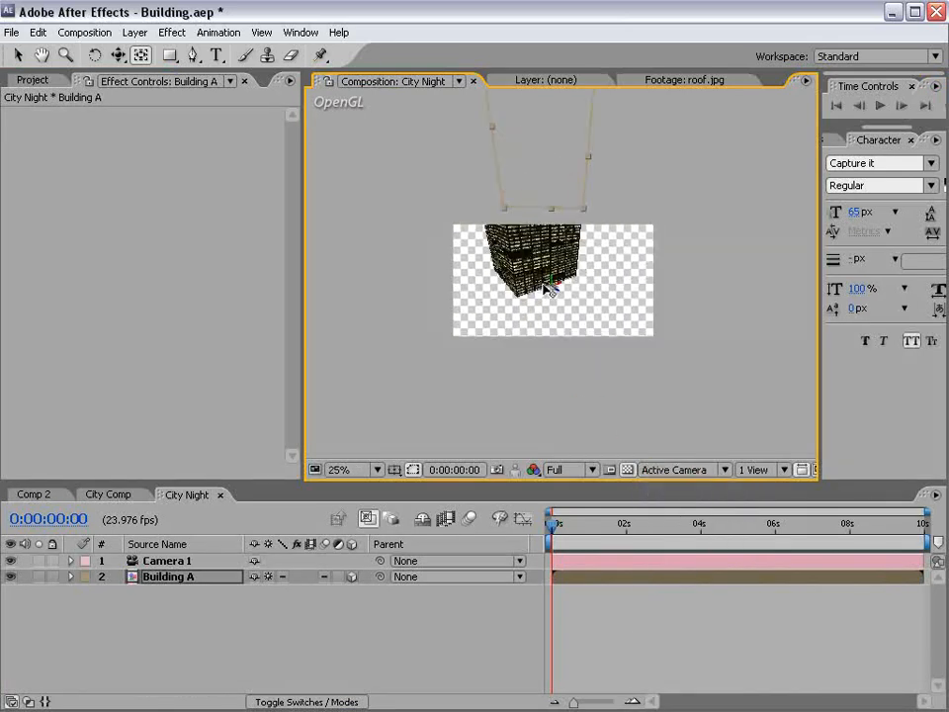
pyautogui.press('v')
pyautogui.moveTo(563, 293); pyautogui.dragTo(591, 323)
# Scale Building A to 30% and view the result at full size.
pyautogui.press(',')
pyautogui.press('s')
pyautogui.moveTo(318, 594); pyautogui.dragTo(297, 595)
pyautogui.press('.')
pyautogui.scroll(1, 538, 241)
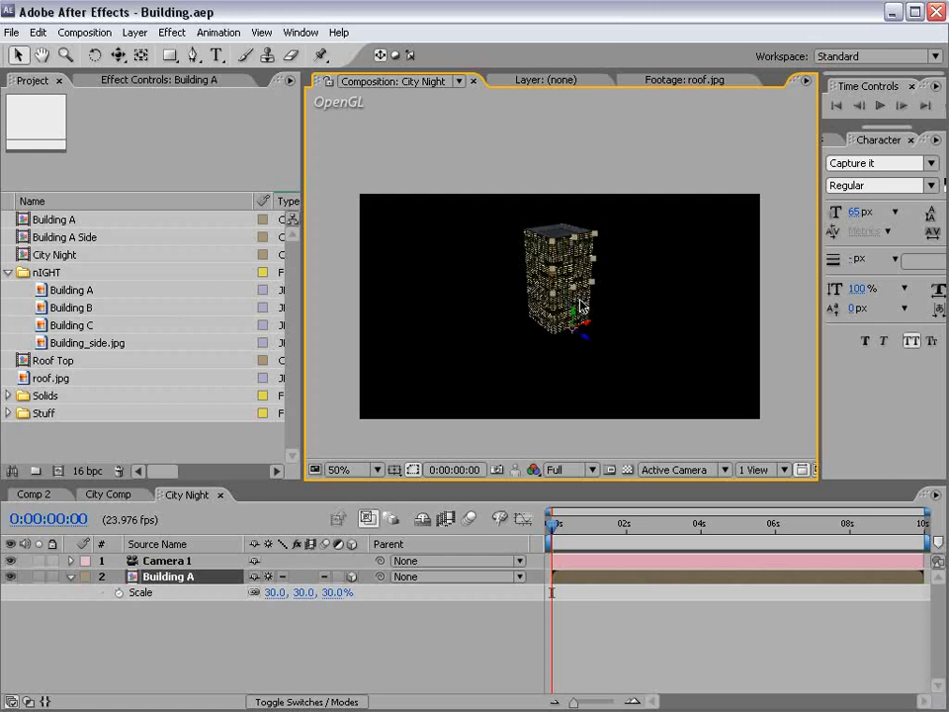
pyautogui.press('`')
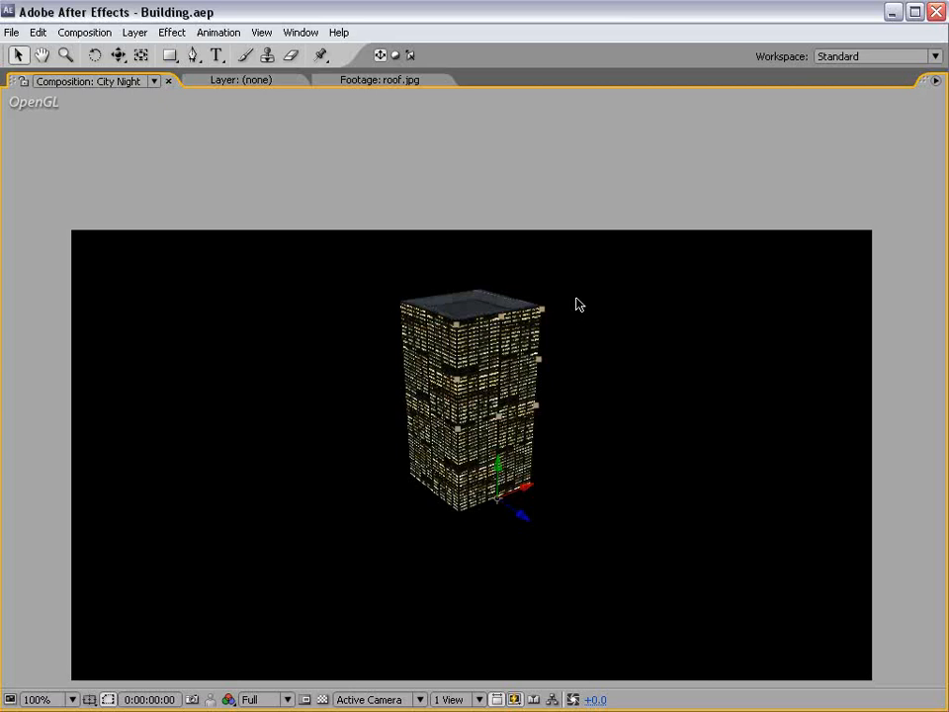
# Switch to Firefox and look through the SimCity and Grand Theft Auto IV websites.
pyautogui.hotkey('alt', 'Tab')
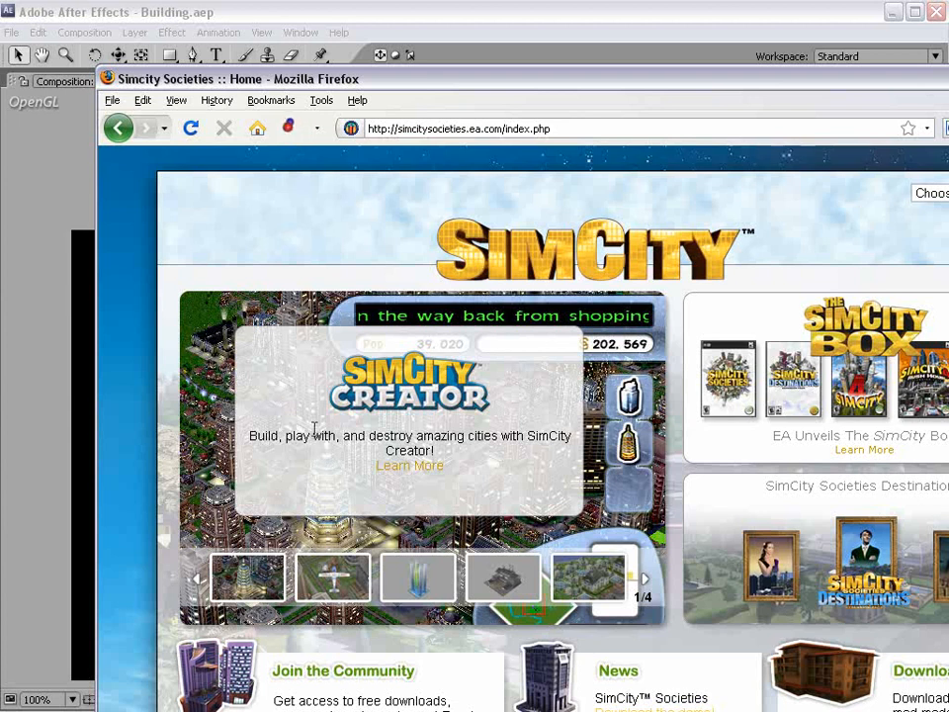
pyautogui.click(775, 711)
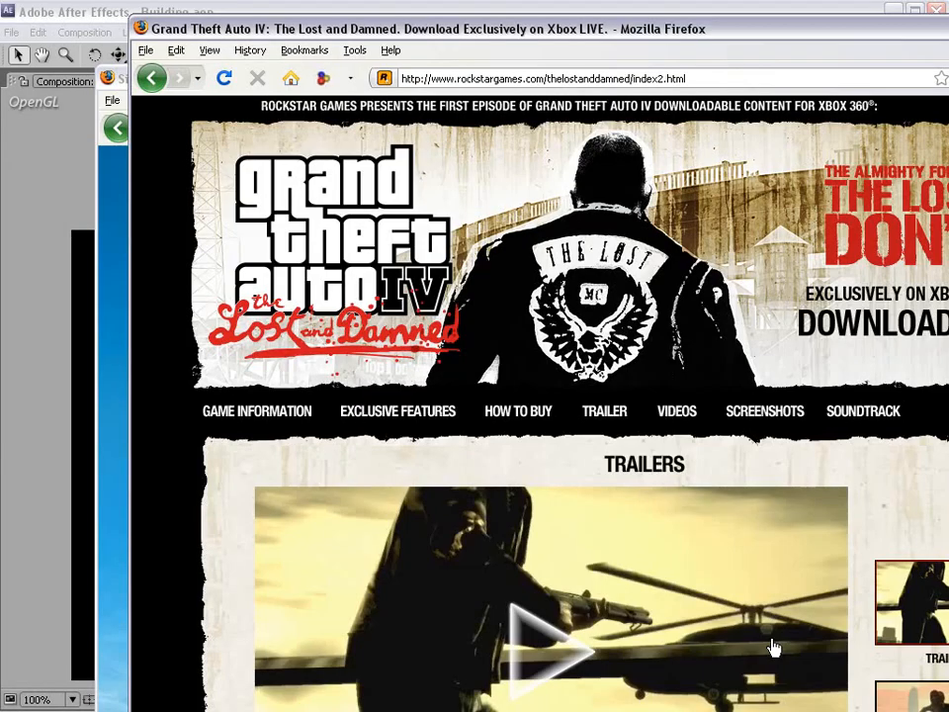
pyautogui.scroll(-10, 809, 530)
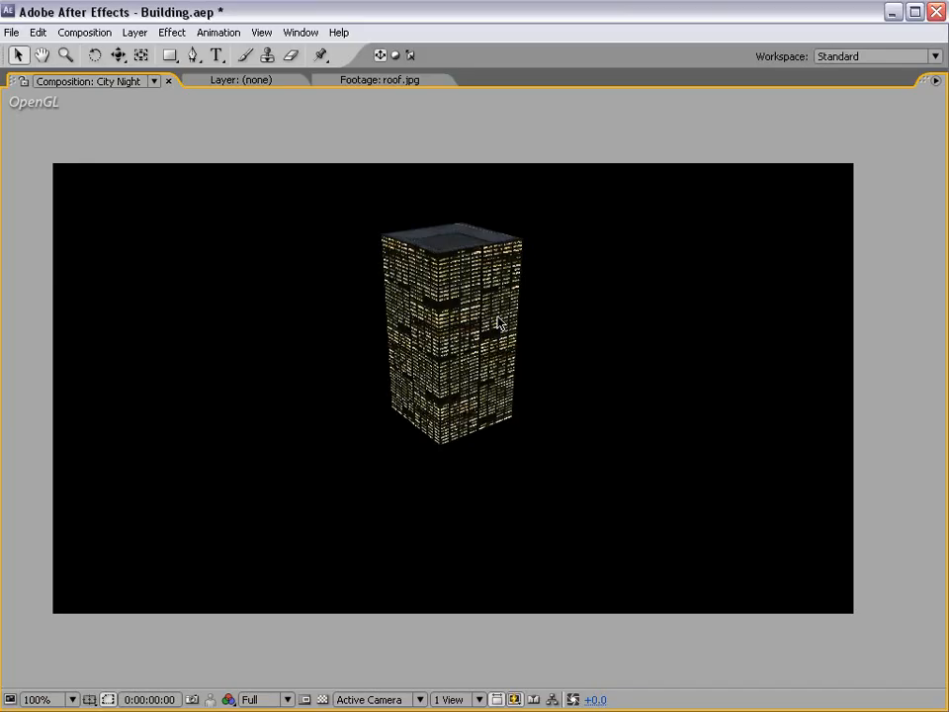
# Return to After Effects and set the Building A layer's label colour to Red.
pyautogui.click(442, 385)
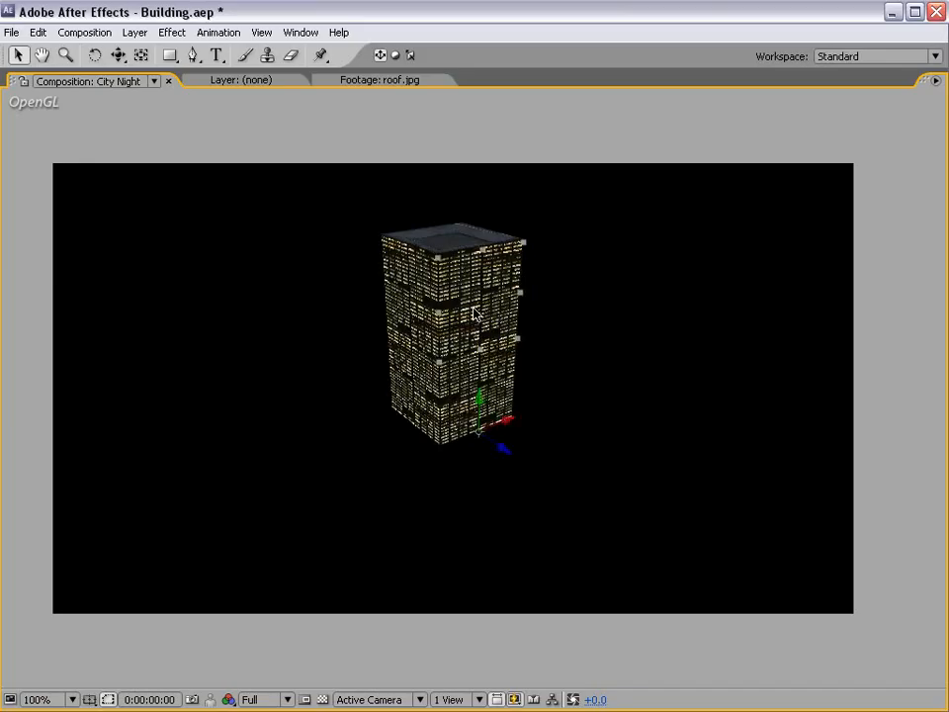
pyautogui.press('`')
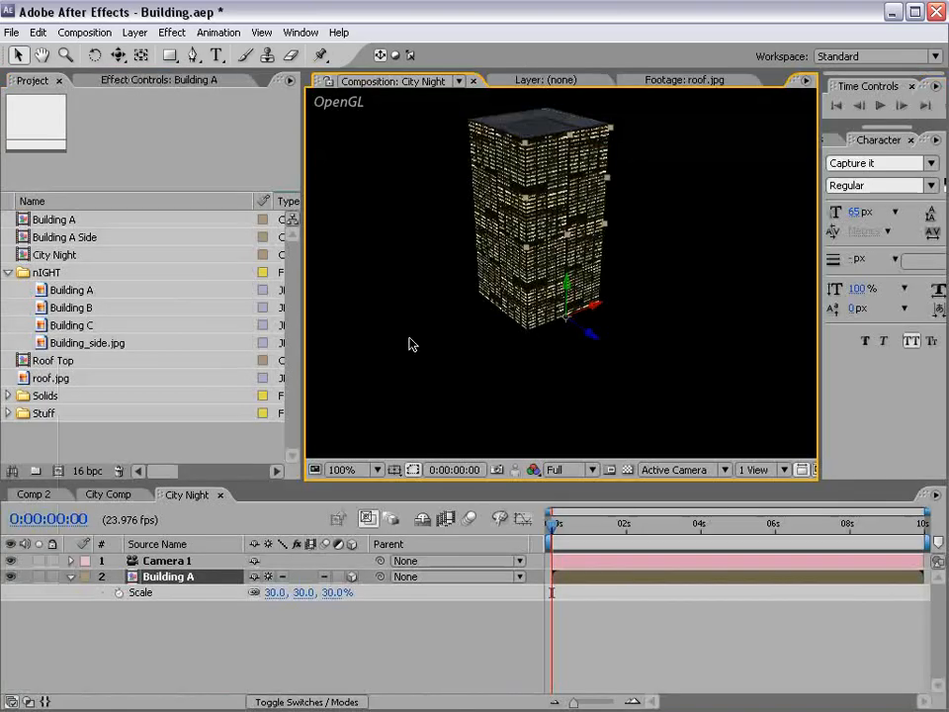
pyautogui.click(85, 577)
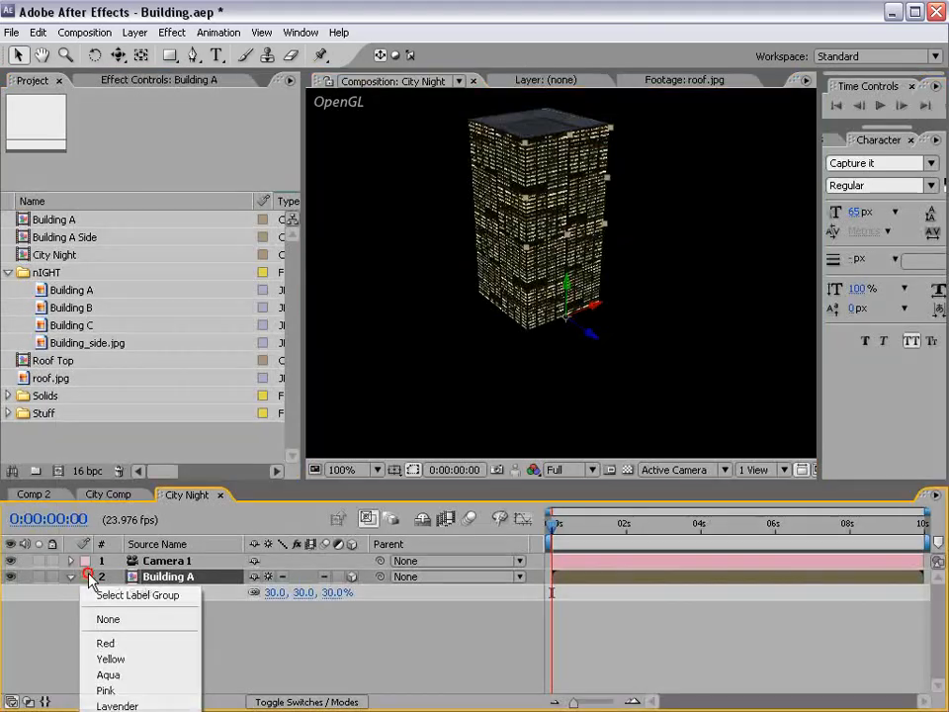
pyautogui.click(124, 647)
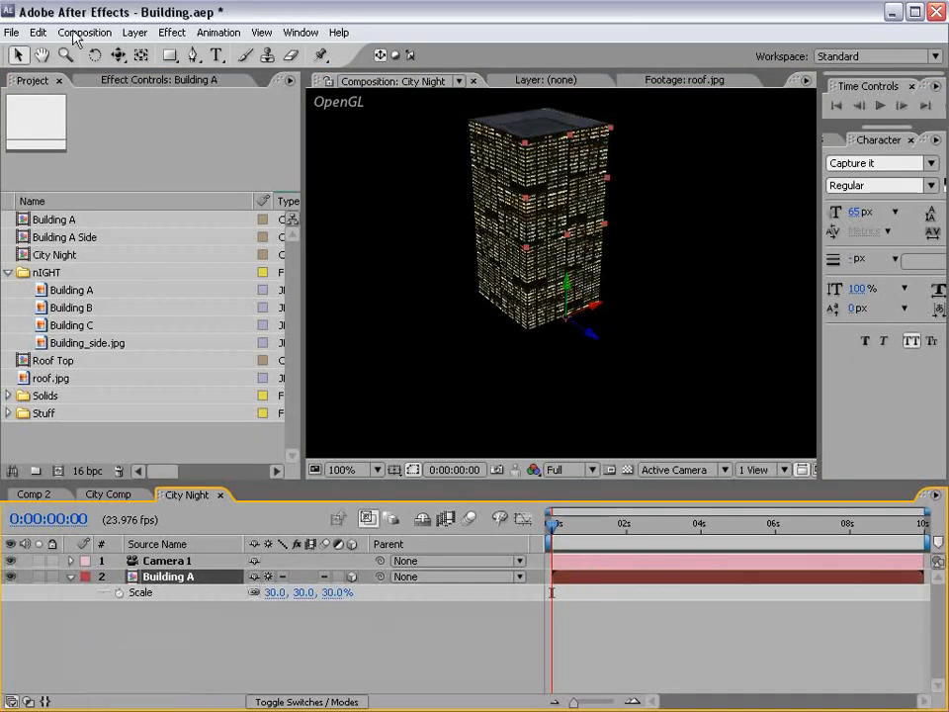
# Duplicate Building A and move the copy forward along the Z axis, in front of the original.
pyautogui.click(38, 32)
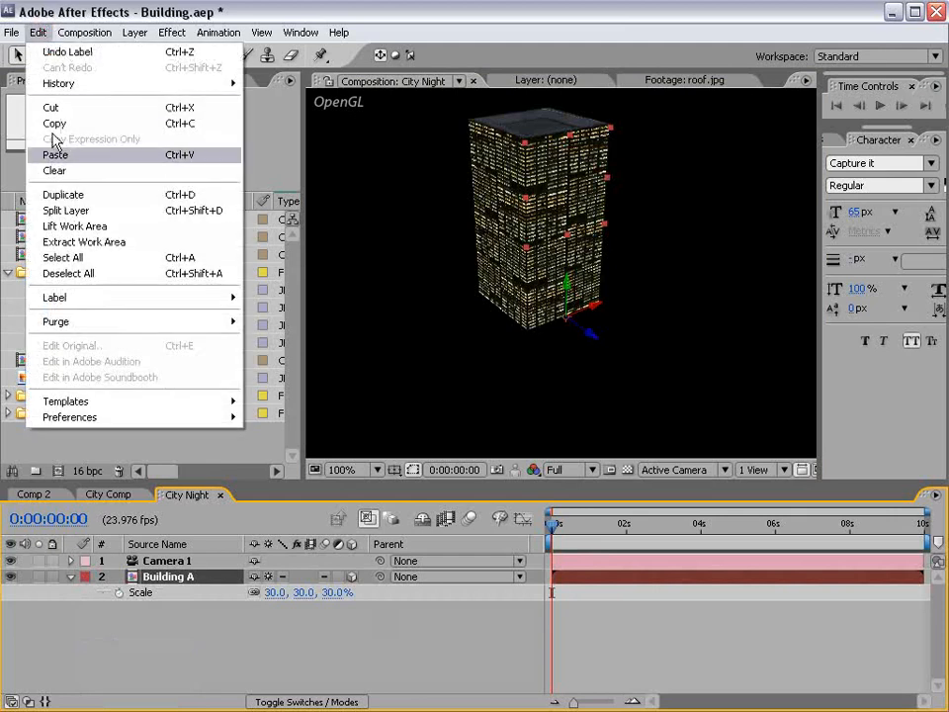
pyautogui.click(203, 195)
pyautogui.moveTo(579, 328); pyautogui.dragTo(916, 553)
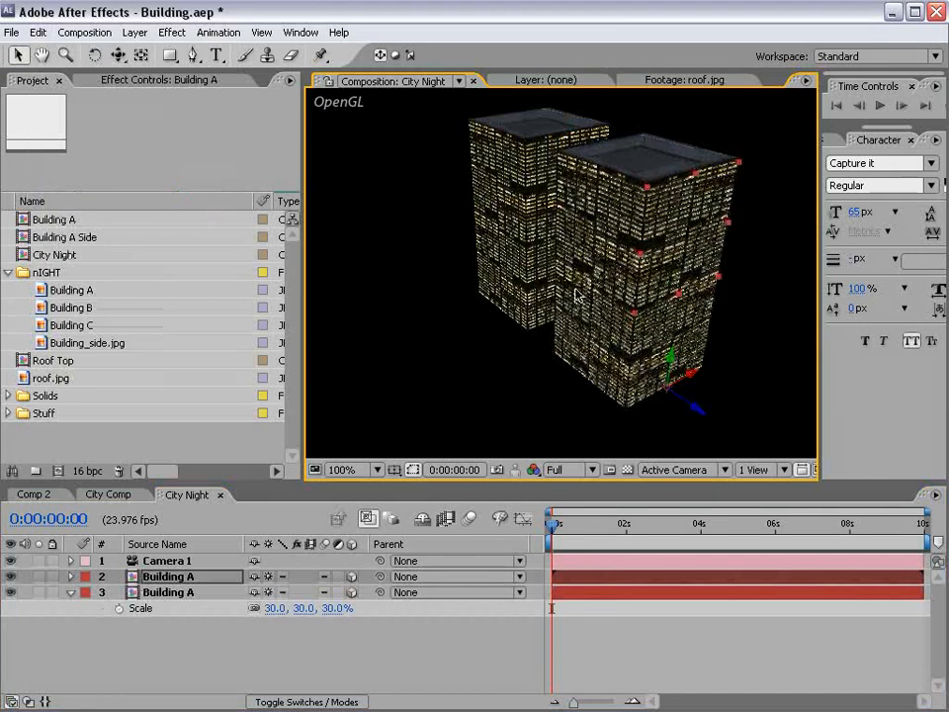
# Adjust the height of the front building so it is slightly shorter.
pyautogui.moveTo(690, 173); pyautogui.dragTo(683, 75)
pyautogui.scroll(-1, 605, 255)
pyautogui.moveTo(635, 171); pyautogui.dragTo(606, 245)
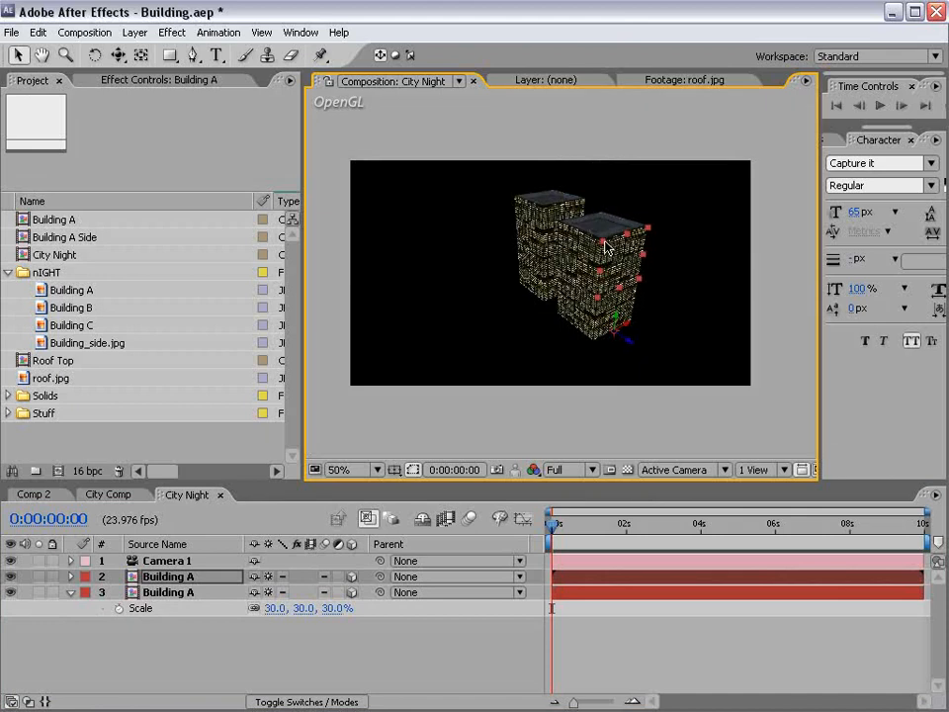
# Duplicate the front building, move the copy behind the original tower and stretch its height to 49.8%.
pyautogui.hotkey('ctrl', 'd')
pyautogui.moveTo(629, 341); pyautogui.dragTo(554, 304)
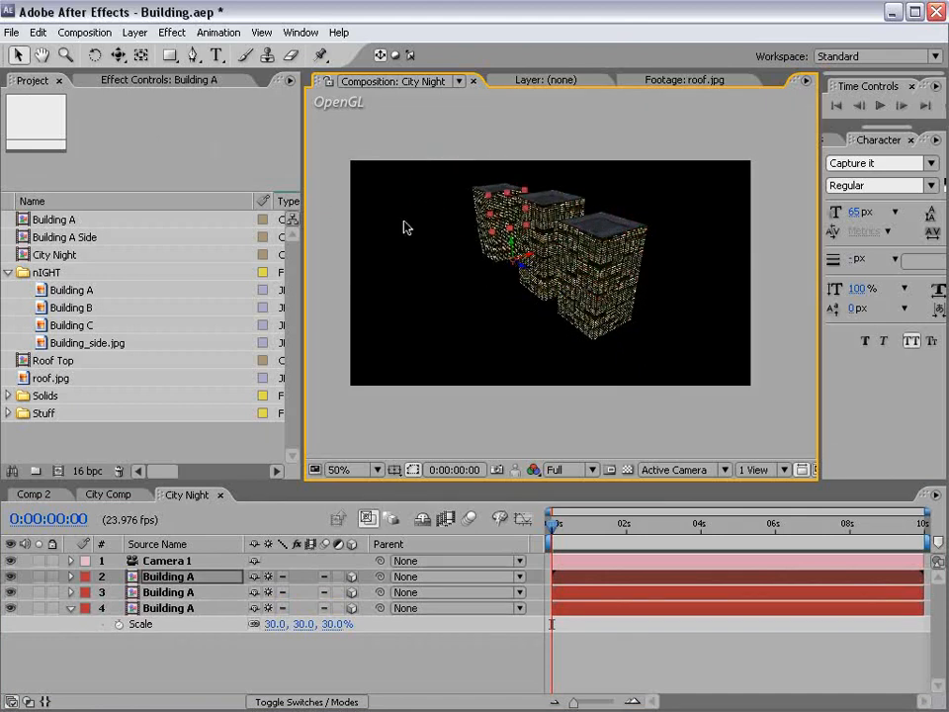
pyautogui.moveTo(504, 193); pyautogui.dragTo(492, 114)
# Scale the rear building down to 17.4% in width and depth and set its height to 40.7%.
pyautogui.scroll(2, 561, 308)
pyautogui.press('s')
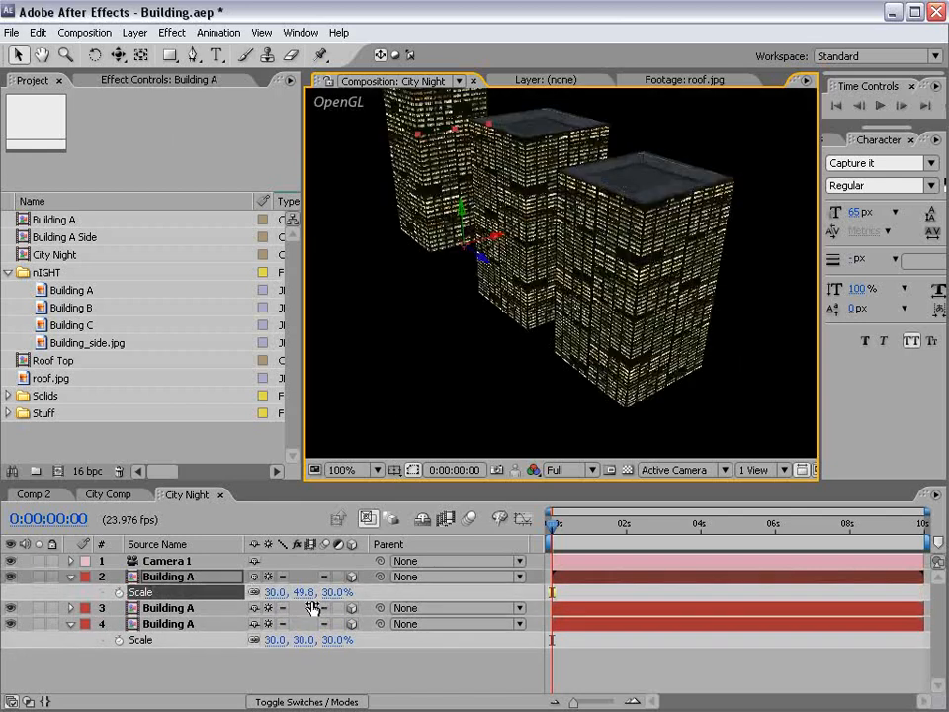
pyautogui.moveTo(297, 592); pyautogui.dragTo(284, 592)
pyautogui.scroll(-1, 474, 173)
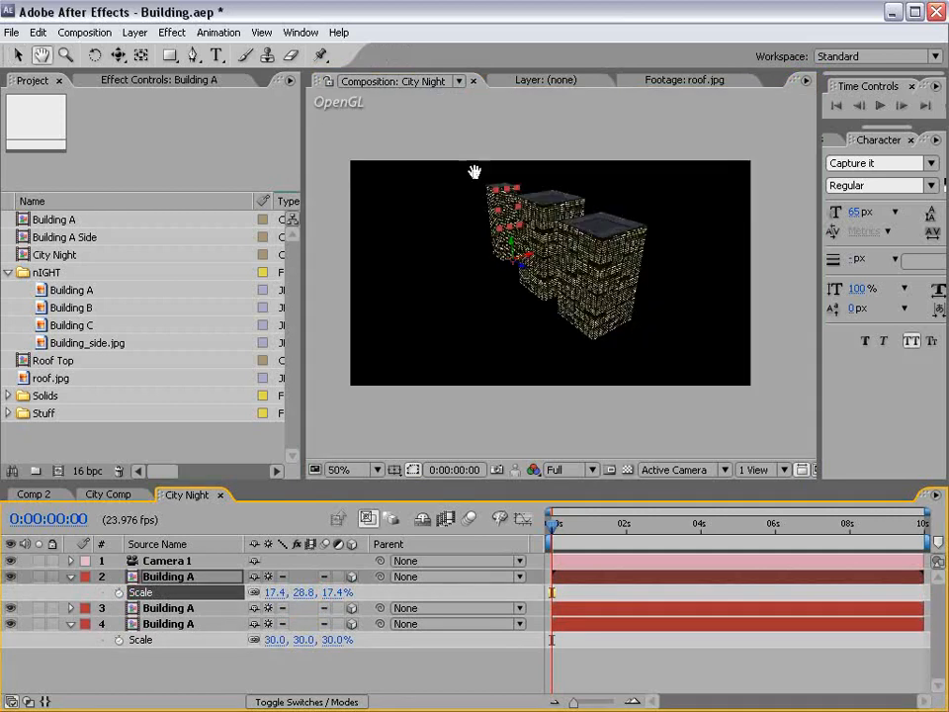
pyautogui.press('space')
pyautogui.moveTo(556, 214); pyautogui.dragTo(559, 270)
pyautogui.scroll(1, 556, 268)
pyautogui.moveTo(455, 224); pyautogui.dragTo(439, 156)
# Select the front building and make it slightly narrower.
pyautogui.click(659, 372)
pyautogui.moveTo(721, 406); pyautogui.dragTo(709, 411)
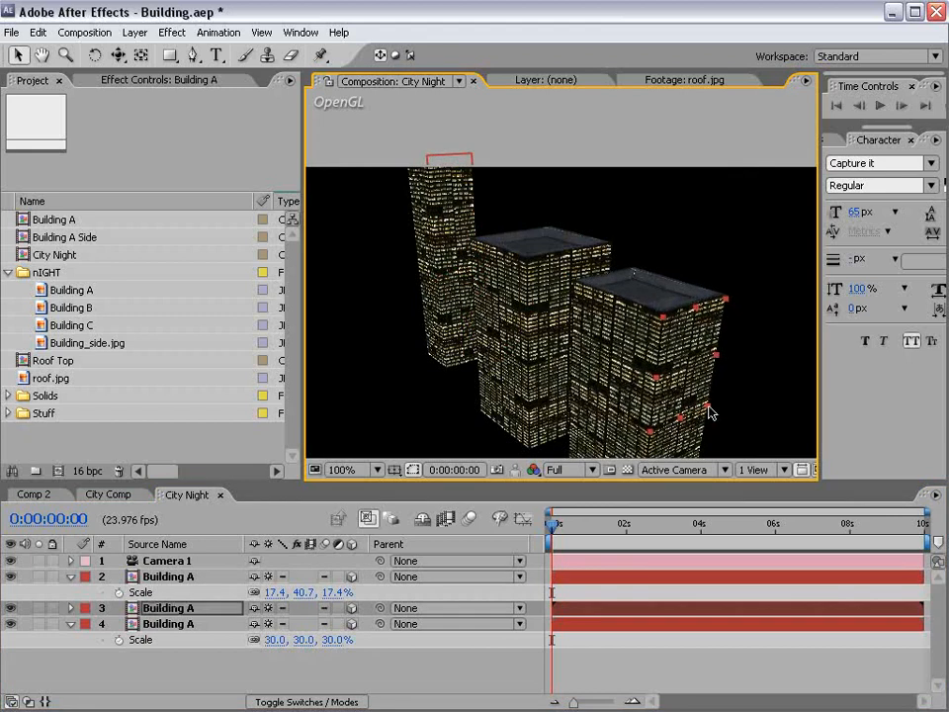
# Duplicate the front building, move the copy back beside its right side and make it shorter.
pyautogui.press(',')
pyautogui.hotkey('ctrl', 'd')
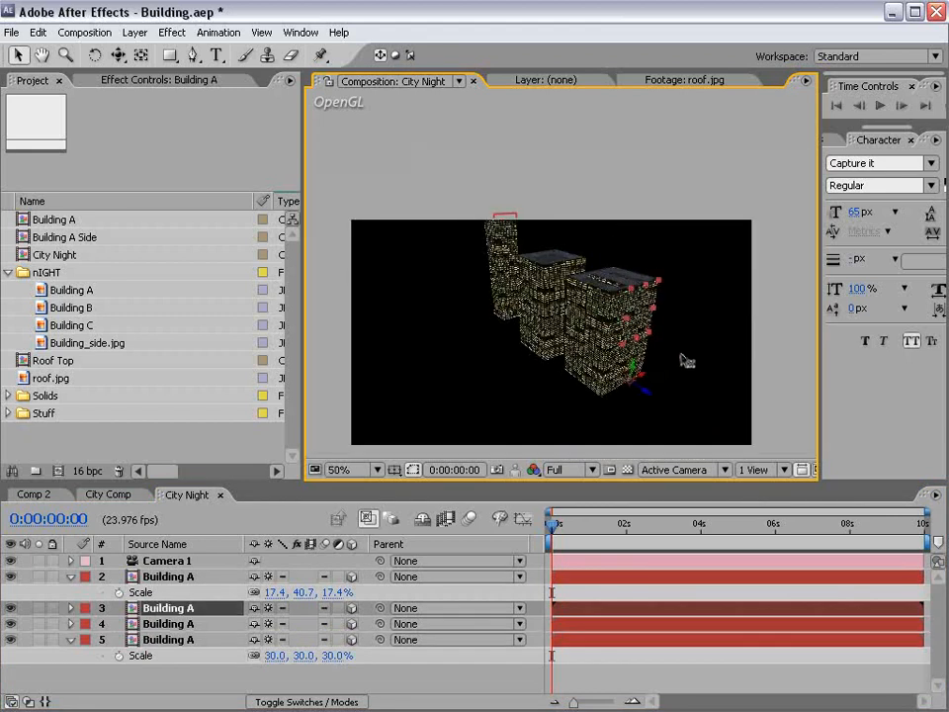
pyautogui.moveTo(680, 364); pyautogui.dragTo(712, 352)
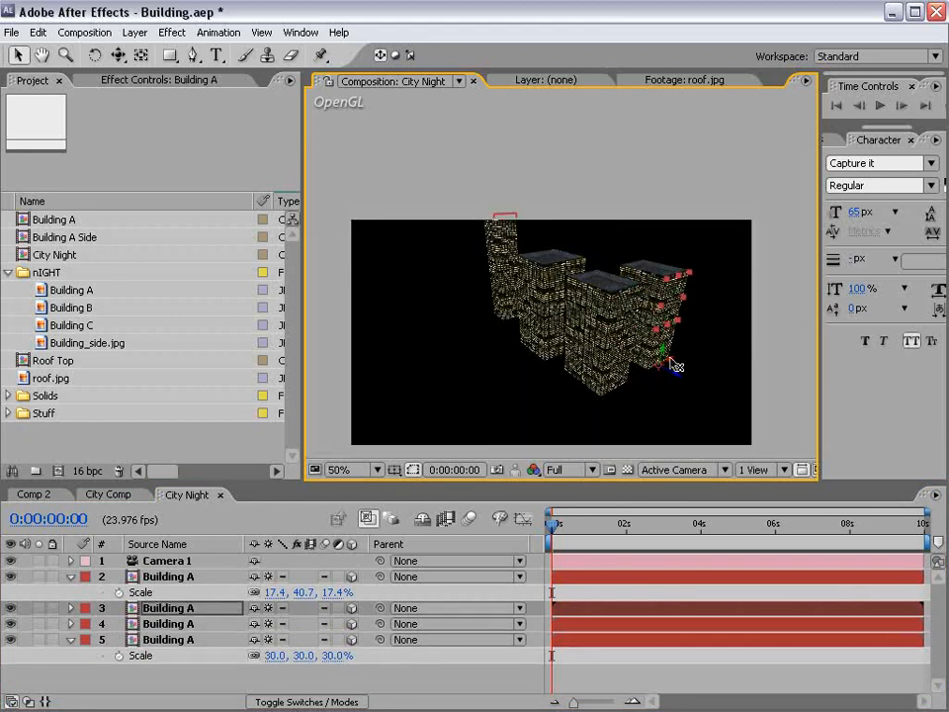
# Duplicate the original middle tower and move the copy to the open area on its left.
pyautogui.click(545, 287)
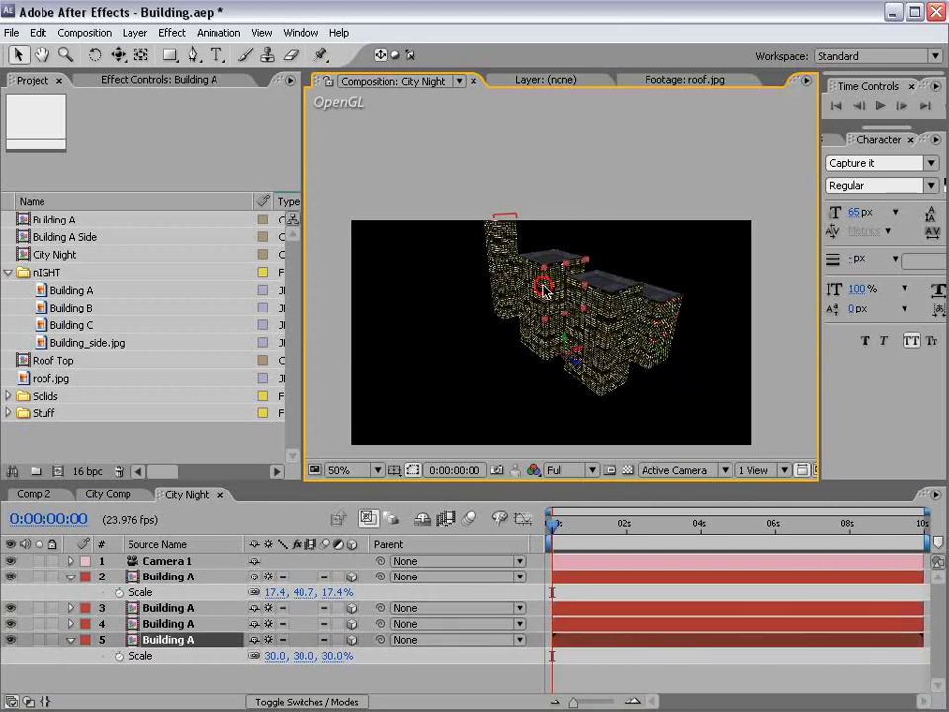
pyautogui.hotkey('ctrl', 'd')
pyautogui.moveTo(576, 358); pyautogui.dragTo(417, 403)
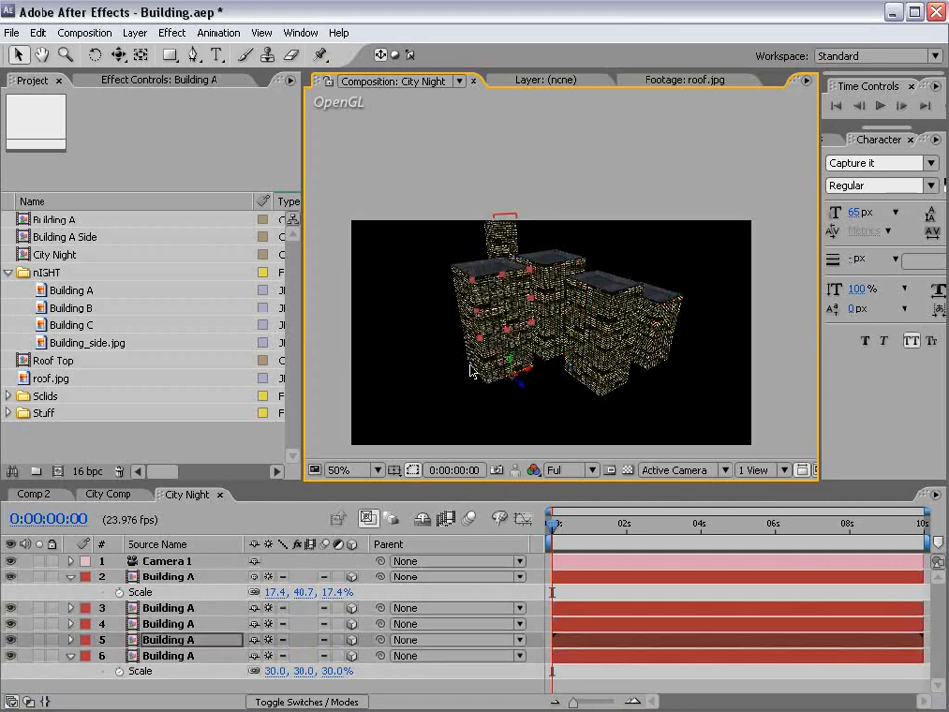
# Shorten the left copy to roughly half its height and place a duplicate of it in front of it.
pyautogui.moveTo(502, 274); pyautogui.dragTo(501, 332)
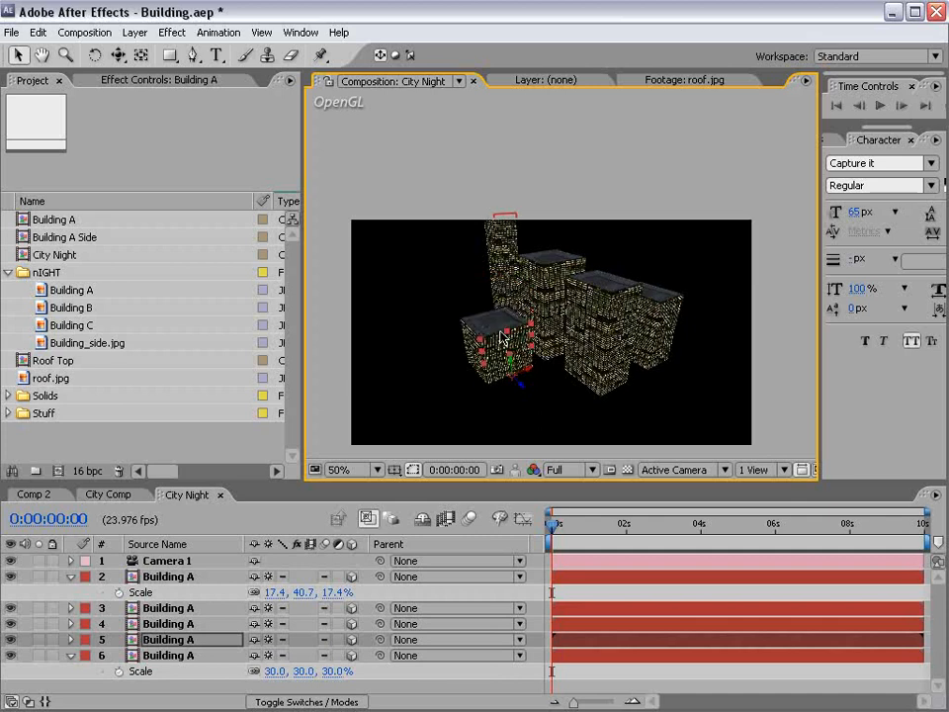
pyautogui.hotkey('ctrl', 'd')
pyautogui.moveTo(516, 389); pyautogui.dragTo(560, 434)
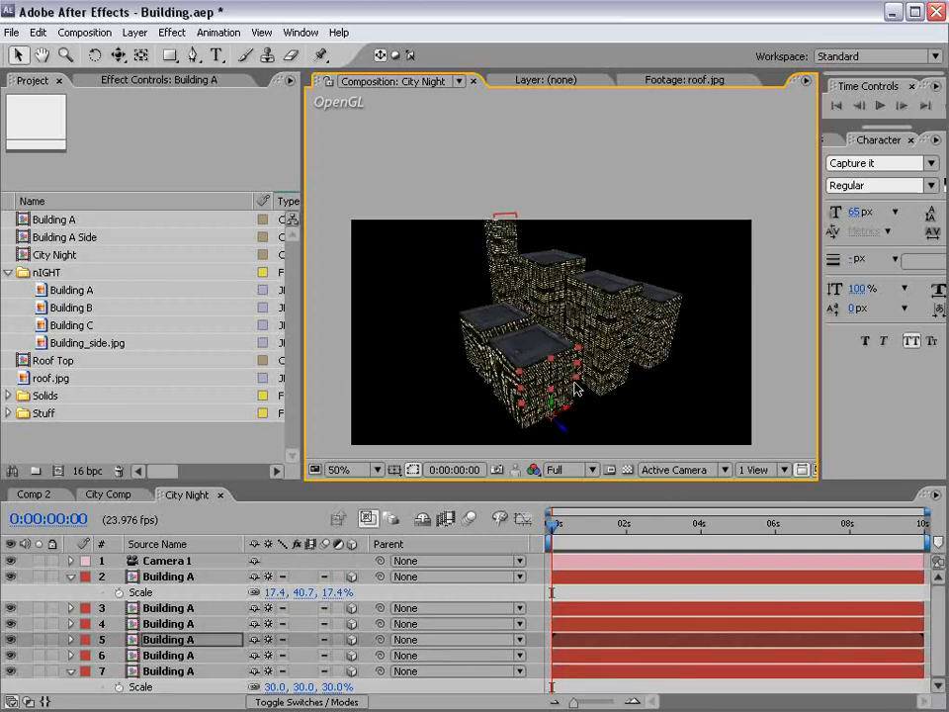
# Duplicate the original middle tower again and move the copy to the rear, behind the former front building.
pyautogui.click(561, 286)
pyautogui.hotkey('ctrl', 'd')
pyautogui.moveTo(576, 352); pyautogui.dragTo(905, 253)
pyautogui.moveTo(640, 337); pyautogui.dragTo(588, 312)
# Stretch the new rear tower taller, setting its scale to 37.9, 62.6, 37.9%.
pyautogui.moveTo(621, 255); pyautogui.dragTo(615, 191)
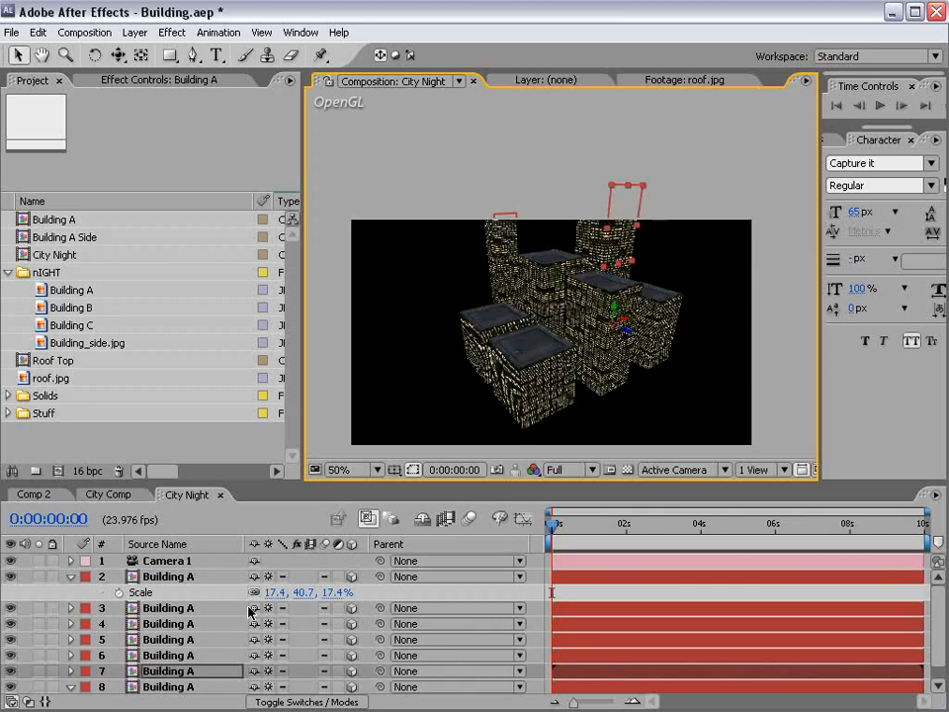
pyautogui.press('s')
pyautogui.moveTo(307, 653); pyautogui.dragTo(312, 653)
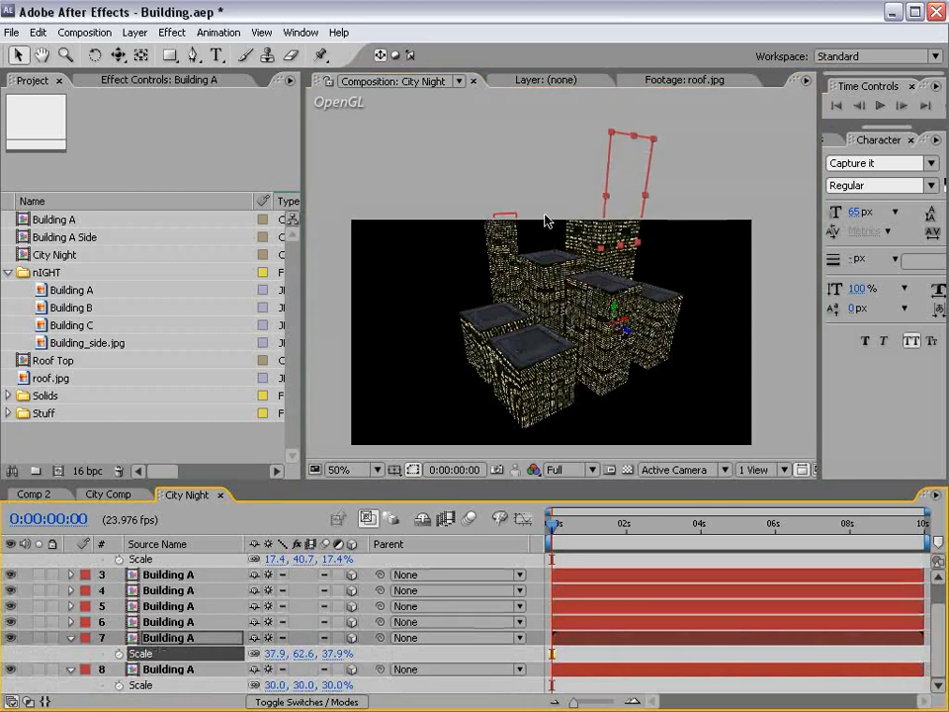
# Reposition the tall layer 7 building among the others in Top view and return to the Active Camera view.
pyautogui.scroll(-2, 542, 222)
pyautogui.click(682, 470)
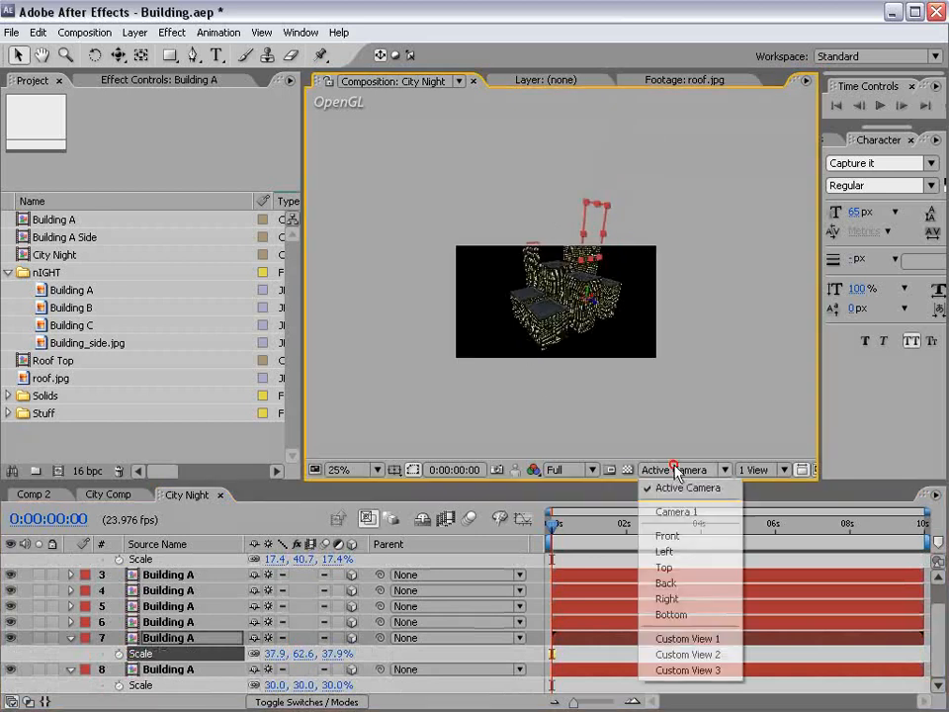
pyautogui.click(664, 568)
pyautogui.scroll(-1, 569, 220)
pyautogui.scroll(-1, 588, 287)
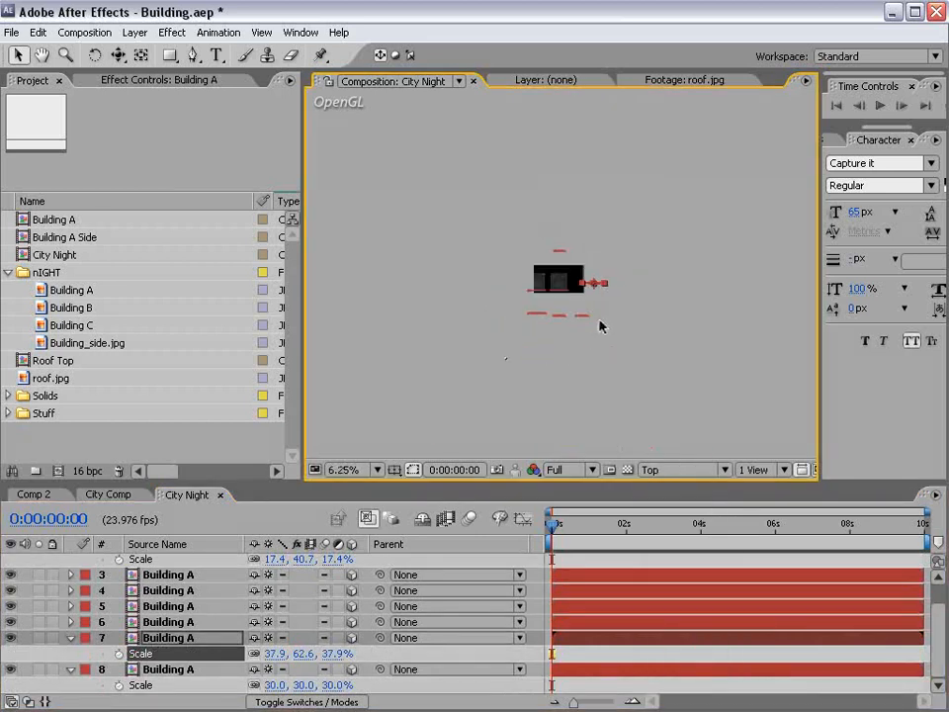
pyautogui.scroll(1, 603, 285)
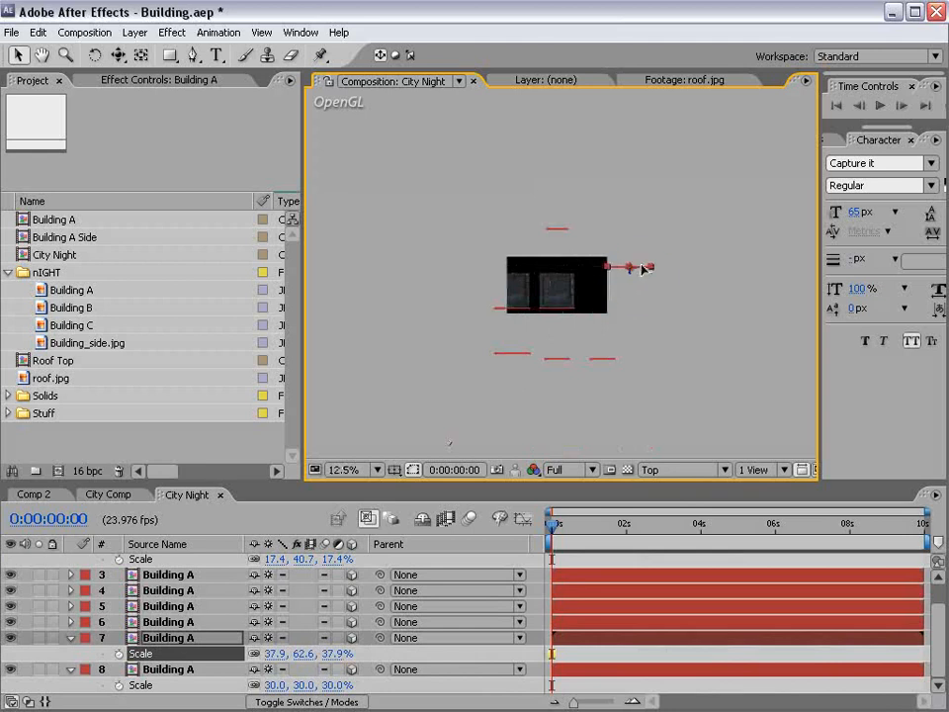
pyautogui.click(683, 470)
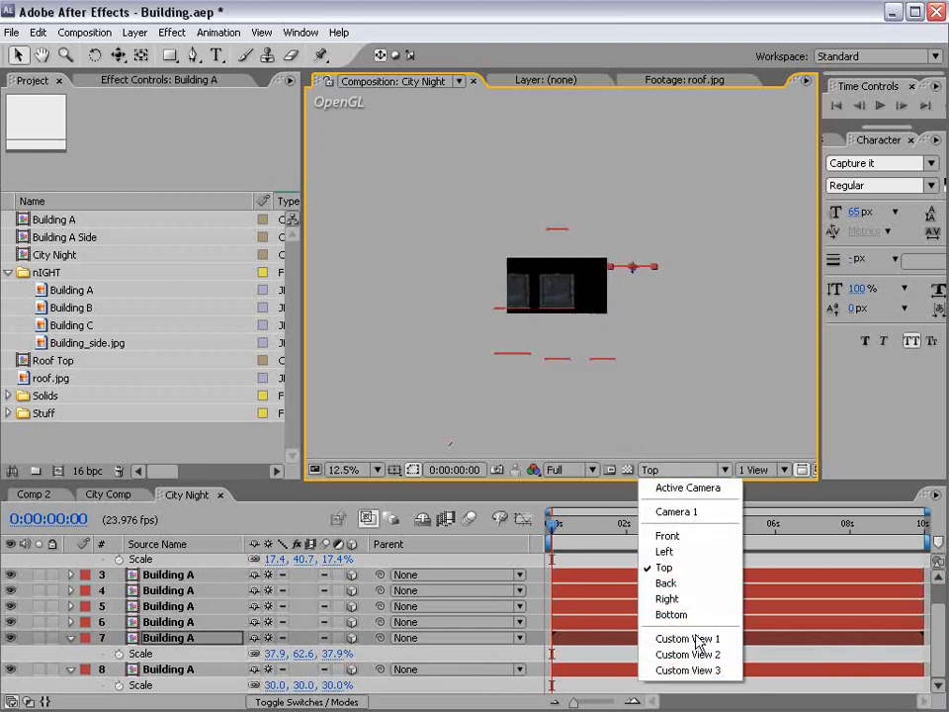
pyautogui.click(662, 568)
pyautogui.press('c')
pyautogui.moveTo(518, 279); pyautogui.dragTo(559, 311)
pyautogui.scroll(3, 559, 311)
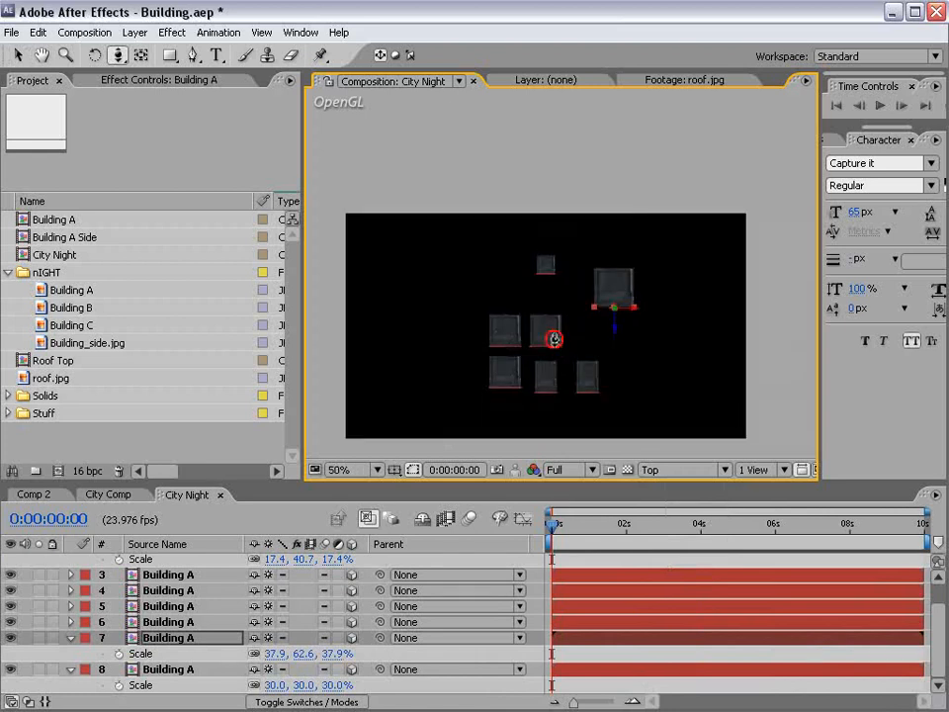
pyautogui.press('c')
pyautogui.moveTo(612, 323); pyautogui.dragTo(593, 339)
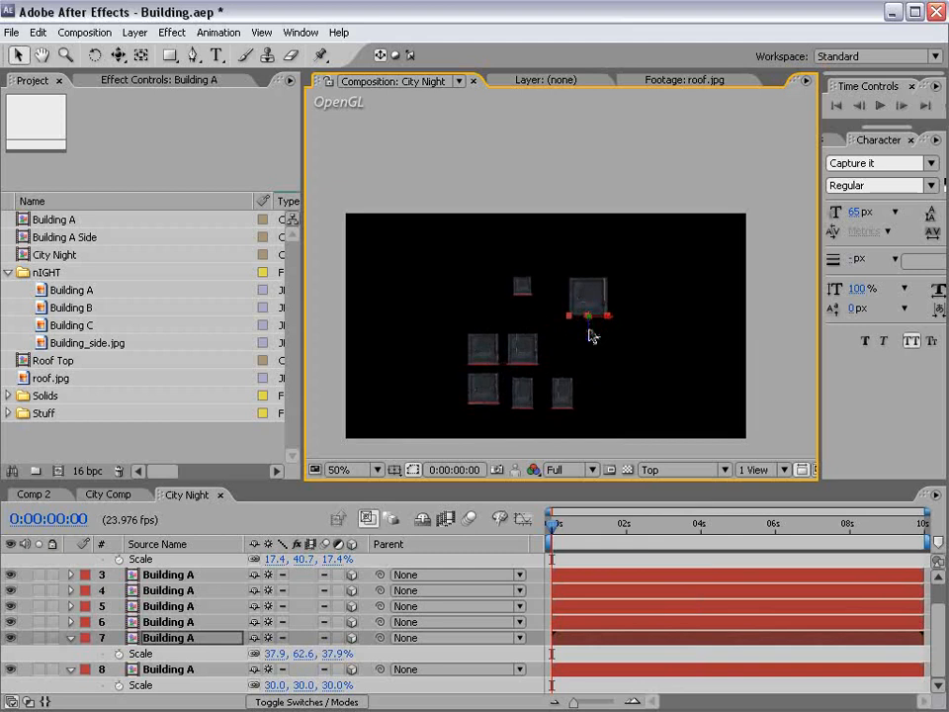
pyautogui.click(650, 471)
pyautogui.click(682, 487)
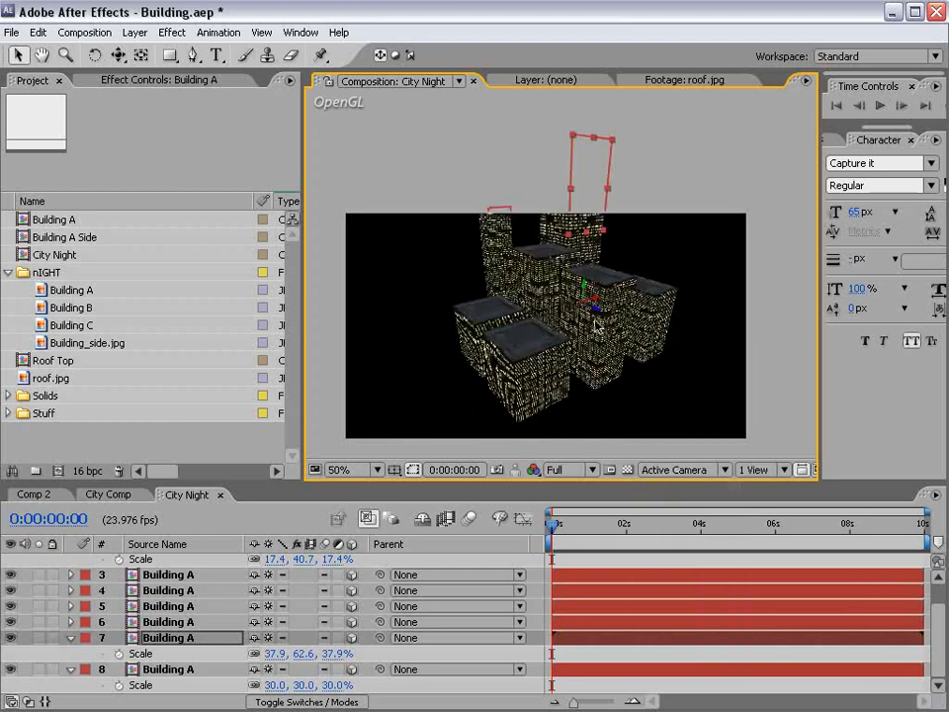
# Examine the building cluster in an enlarged view of the City Night composition.
pyautogui.press('`')
pyautogui.scroll(2, 597, 327)
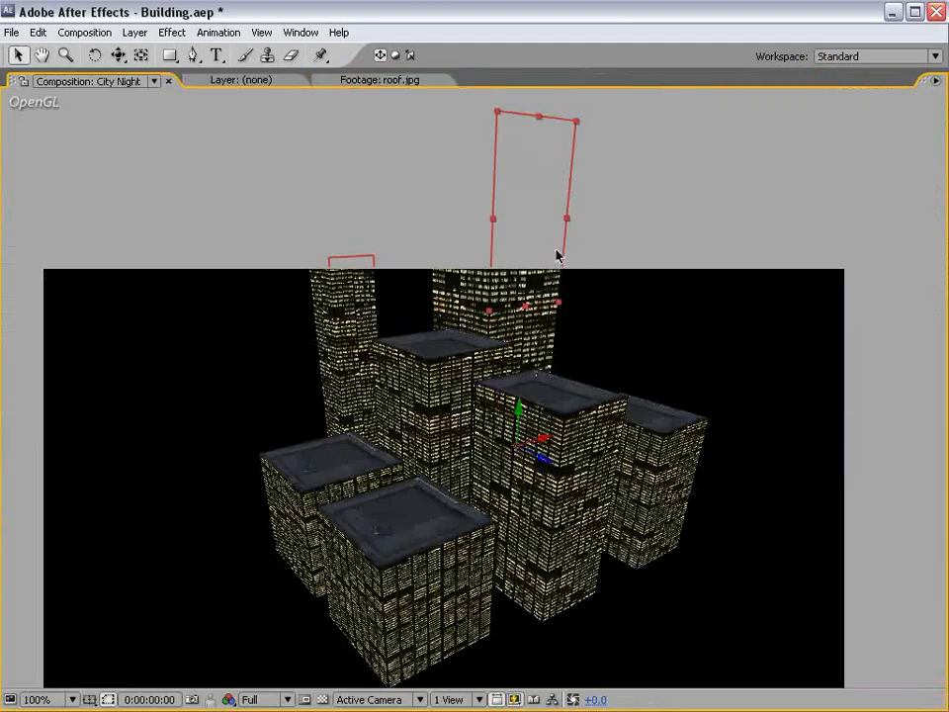
pyautogui.press(',')
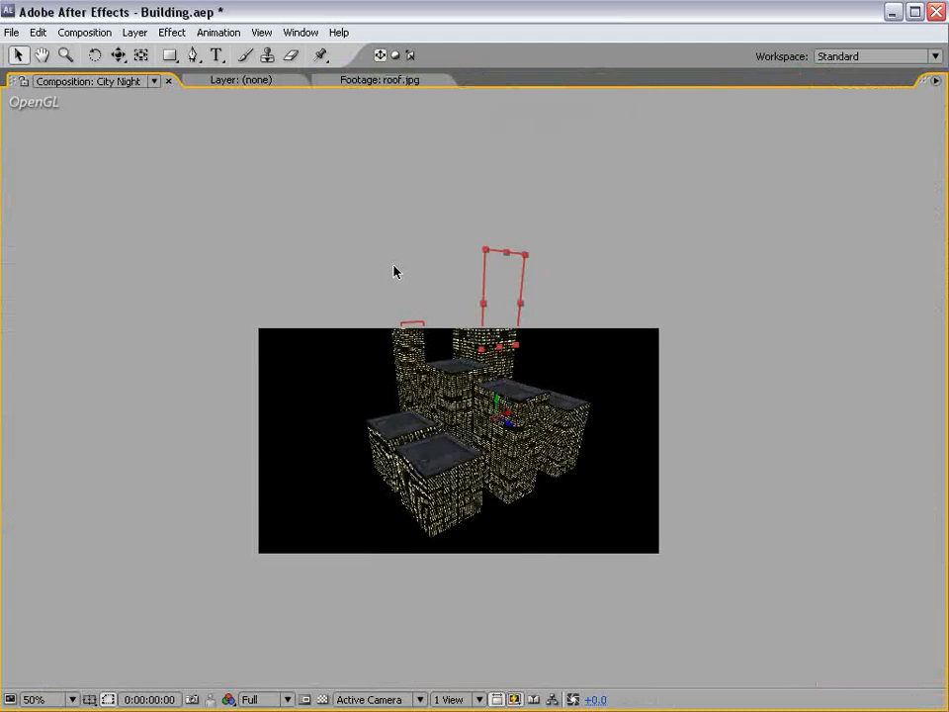
pyautogui.press('`')
pyautogui.scroll(2, 519, 351)
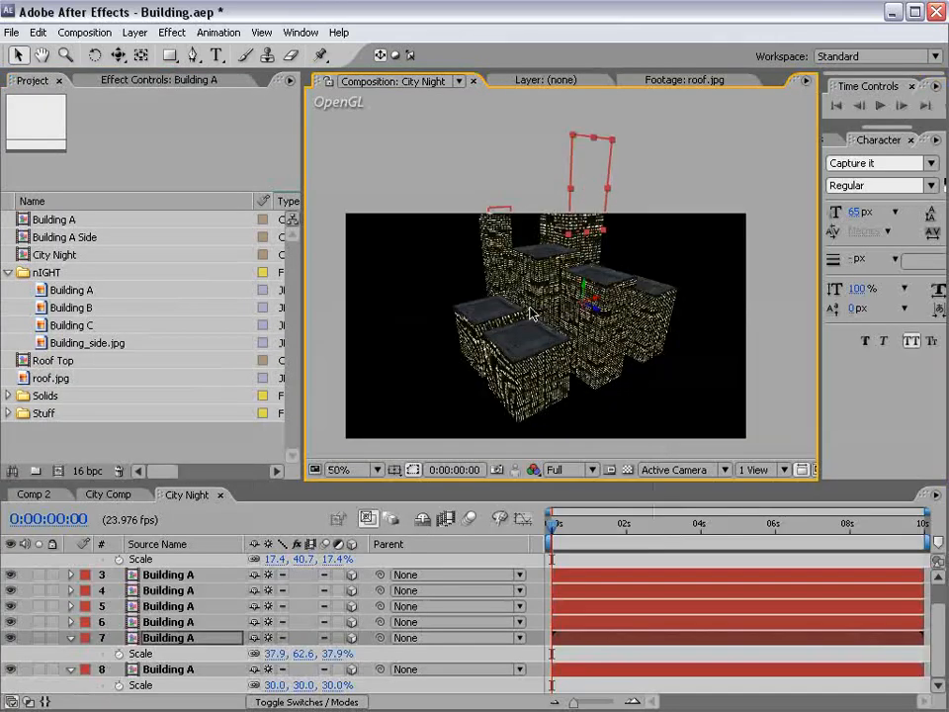
pyautogui.keyDown('shift'); pyautogui.click(562, 404); pyautogui.keyUp('shift')
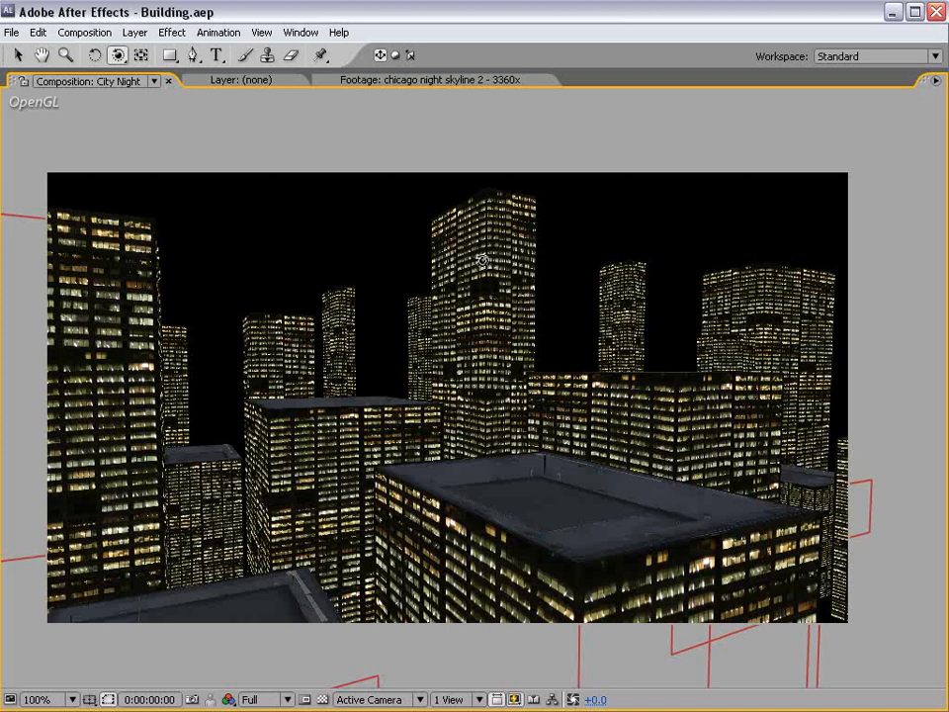
# Examine the NY Skyline.jpg footage at an enlarged size and return to the City Night composition.
pyautogui.scroll(-2, 481, 261)
pyautogui.press('`')
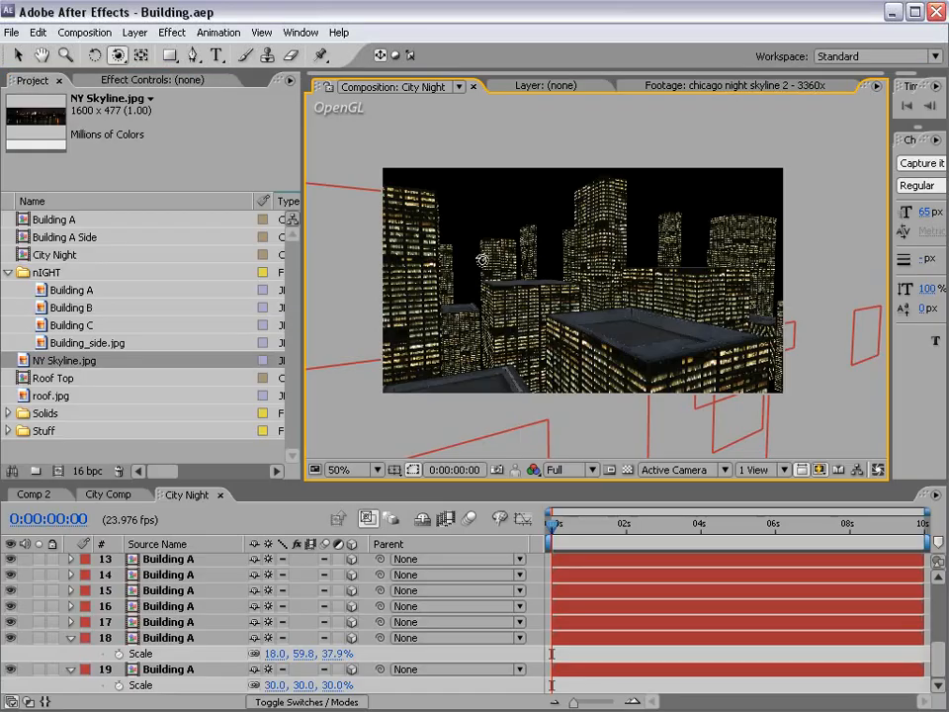
pyautogui.doubleClick(54, 360)
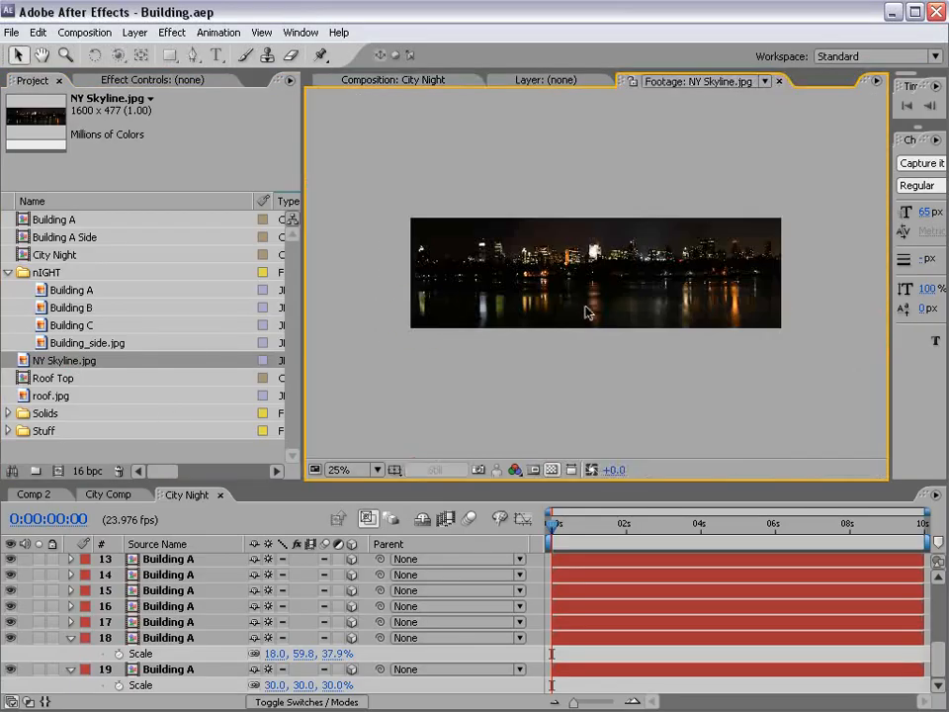
pyautogui.scroll(2, 554, 238)
pyautogui.press('`')
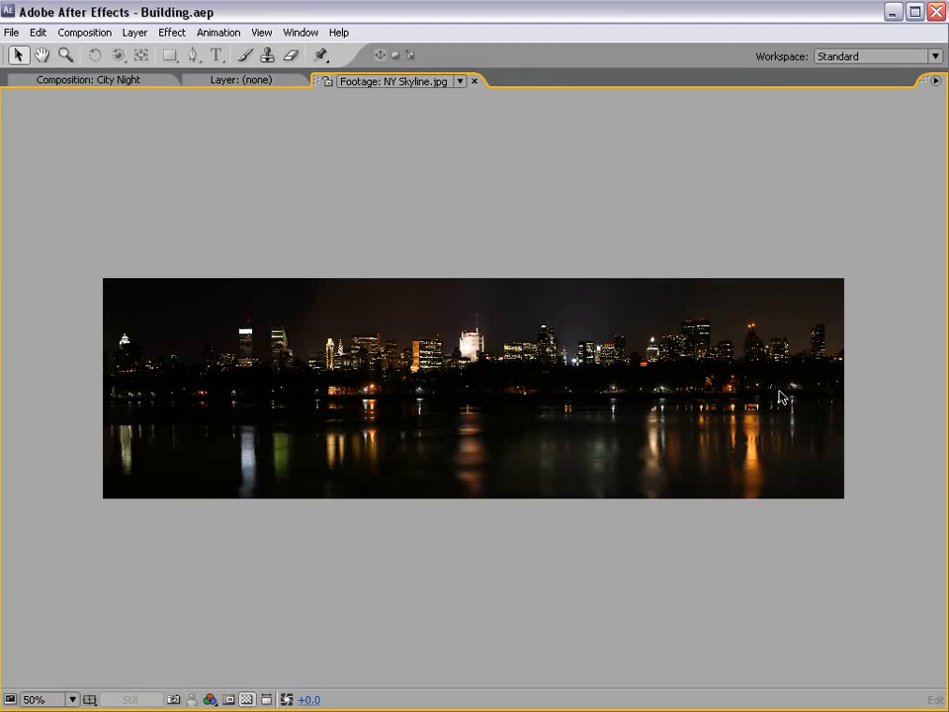
pyautogui.press('`')
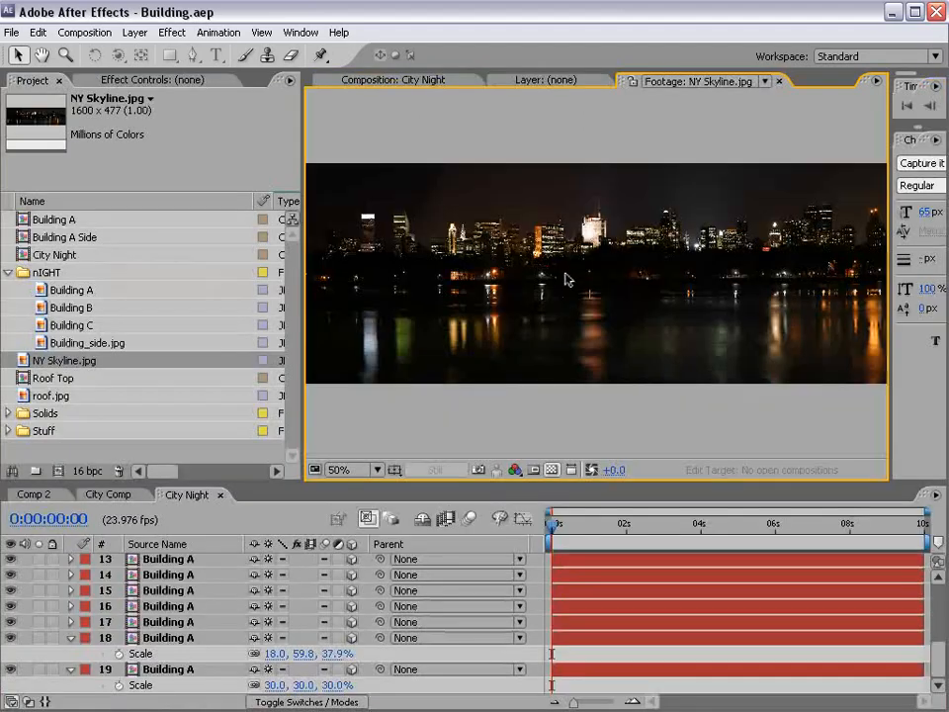
pyautogui.click(400, 80)
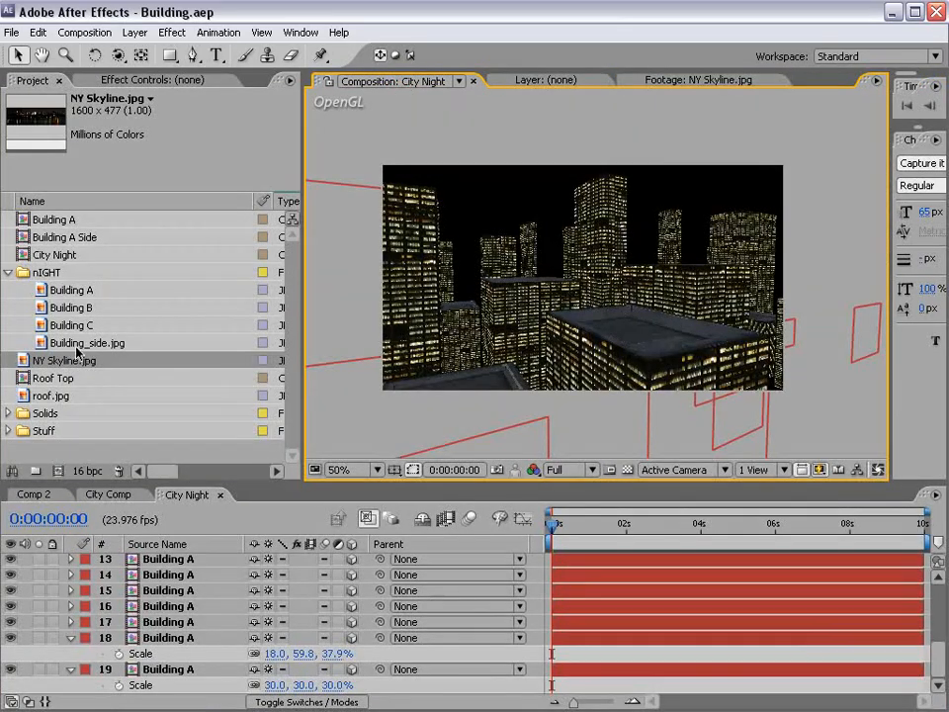
# Add NY Skyline.jpg to City Night beneath all the building layers and make it a 3D layer.
pyautogui.click(891, 642)
pyautogui.moveTo(77, 362); pyautogui.dragTo(153, 684)
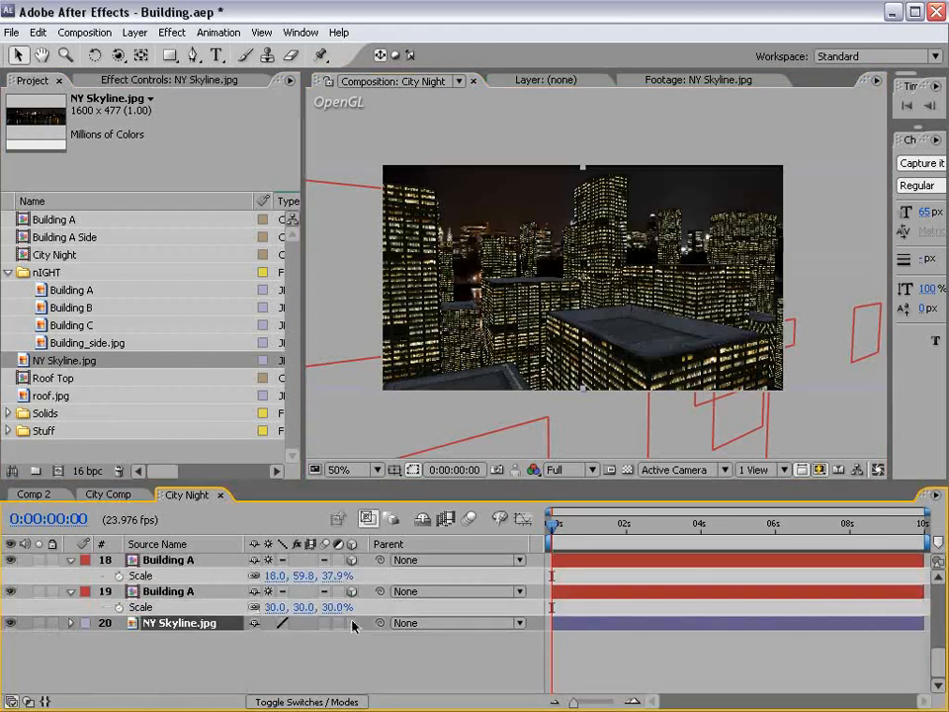
pyautogui.click(351, 623)
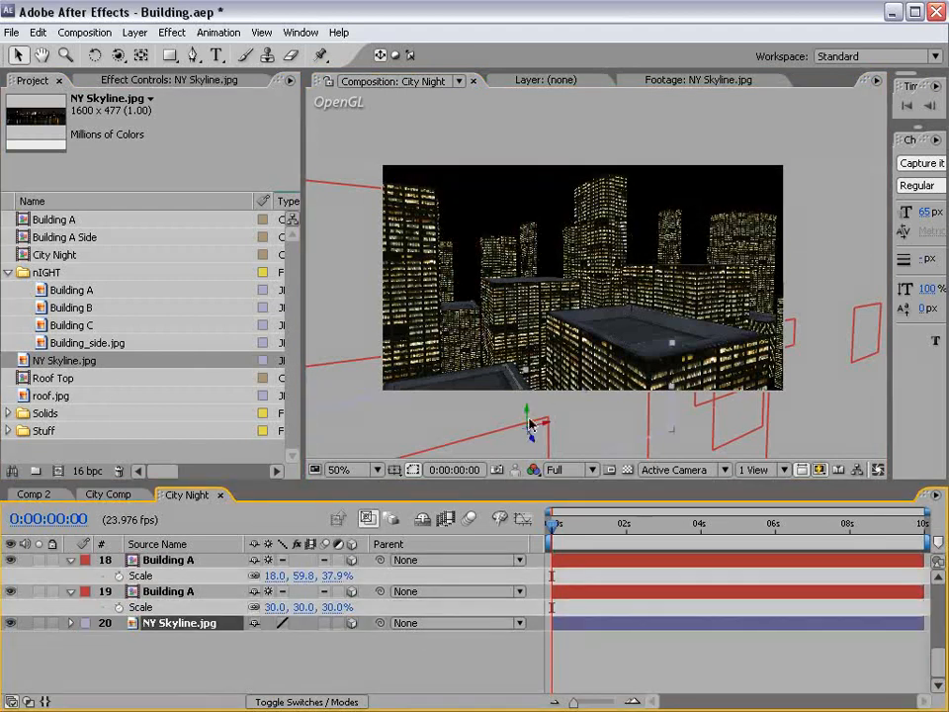
# Raise the skyline layer behind the buildings, enlarge it to the frame's edge, and solo it.
pyautogui.moveTo(530, 423); pyautogui.dragTo(525, 251)
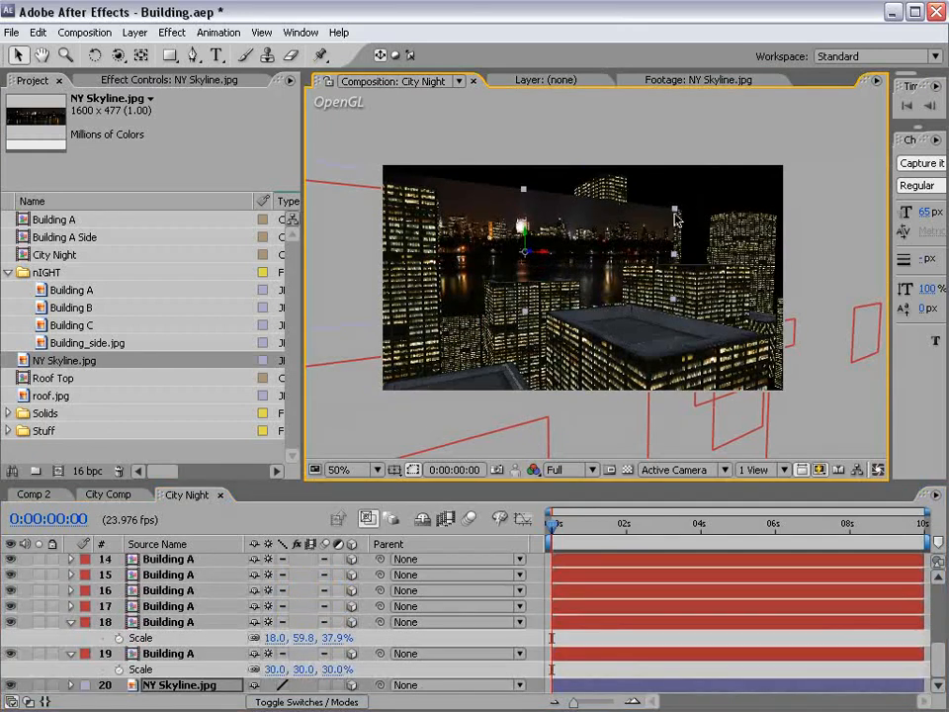
pyautogui.moveTo(677, 215); pyautogui.dragTo(782, 189)
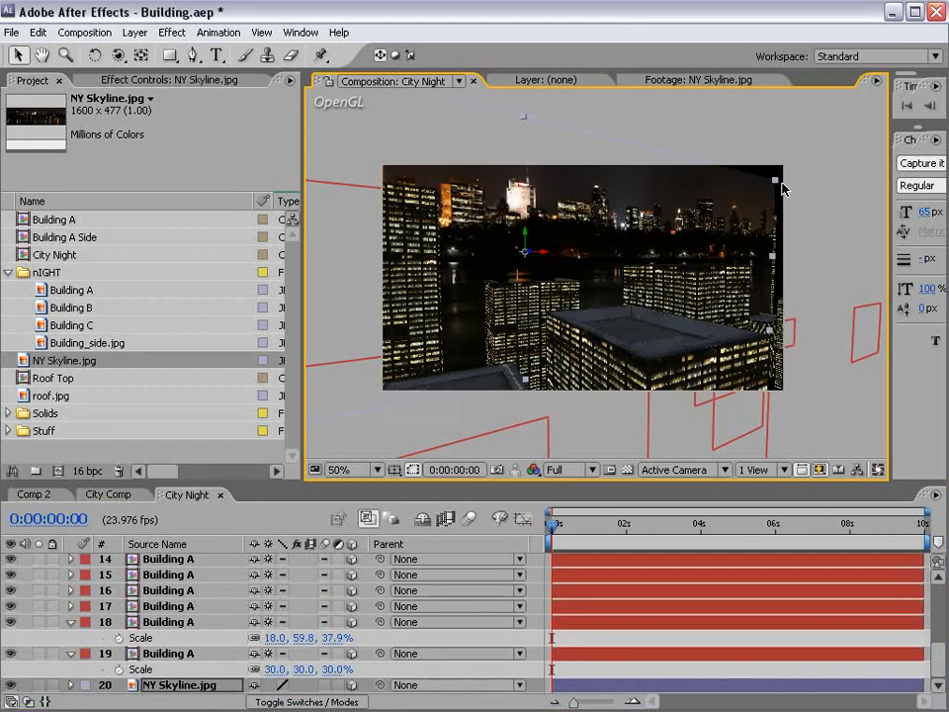
pyautogui.click(39, 684)
# Push the skyline layer farther back and rotate it to face the camera, spanning the frame's full width.
pyautogui.moveTo(532, 259); pyautogui.dragTo(375, 386)
pyautogui.moveTo(552, 236); pyautogui.dragTo(701, 197)
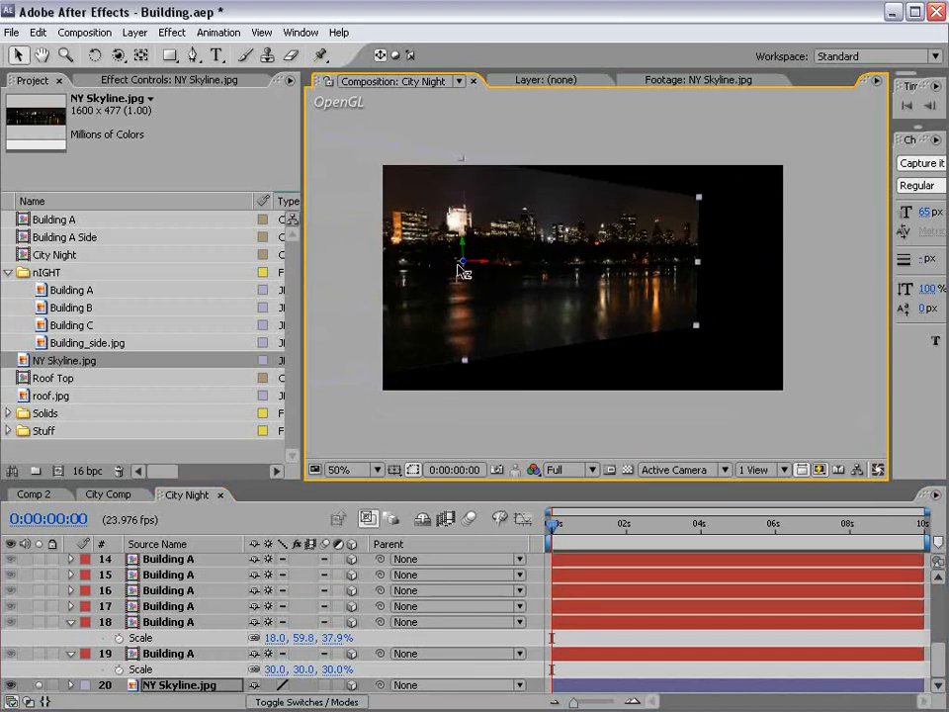
pyautogui.moveTo(464, 263); pyautogui.dragTo(346, 422)
pyautogui.press('w')
pyautogui.moveTo(457, 244); pyautogui.dragTo(574, 280)
pyautogui.press('v')
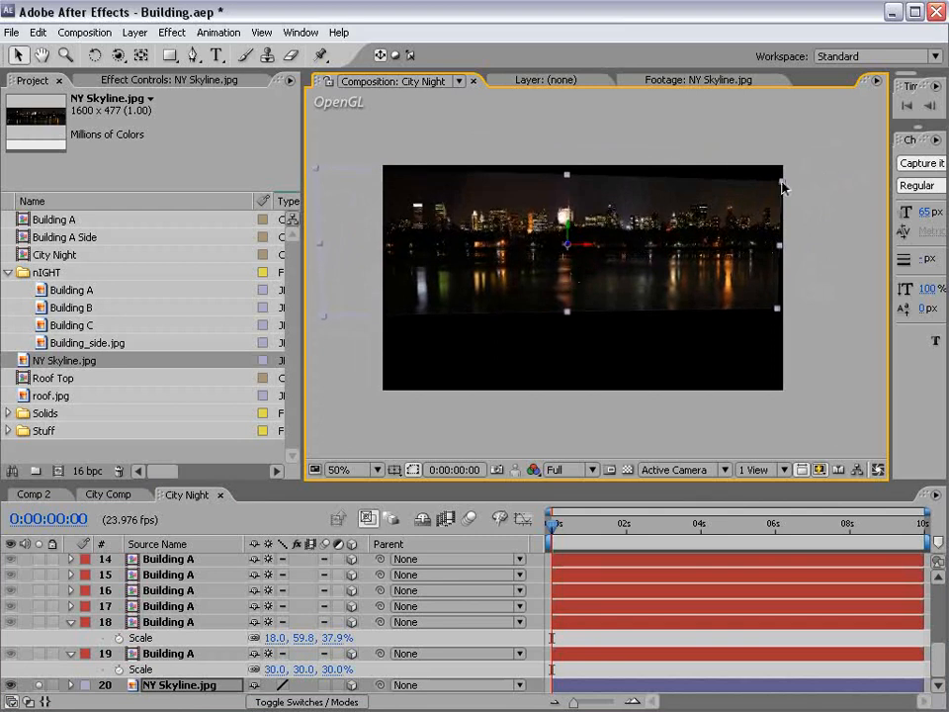
pyautogui.moveTo(628, 258); pyautogui.dragTo(638, 245)
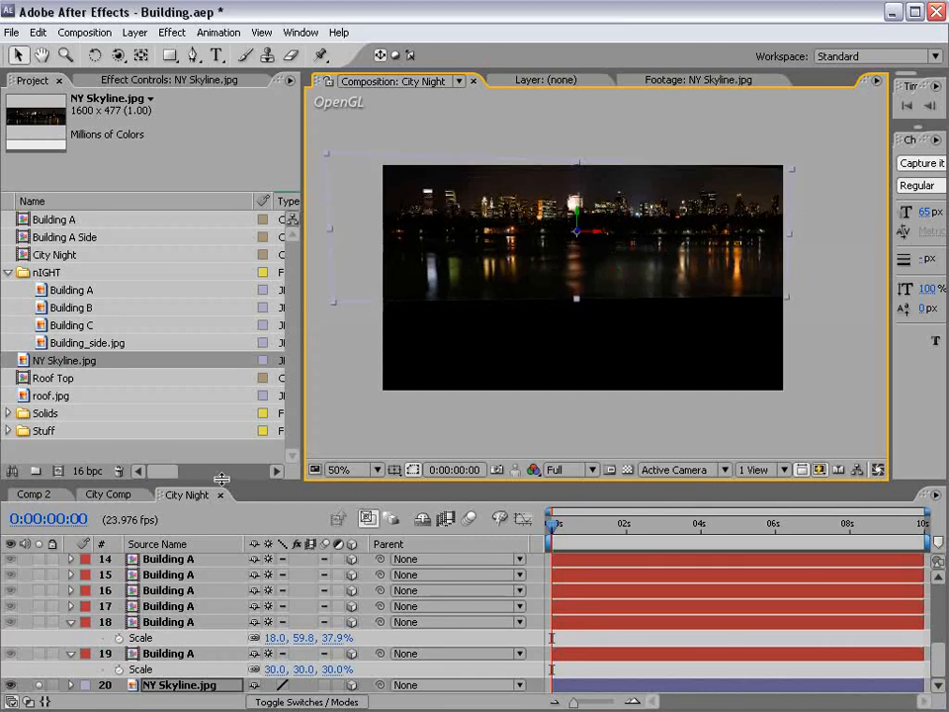
# Pre-compose the NY Skyline.jpg layer, leaving all attributes in City Night.
pyautogui.moveTo(222, 483); pyautogui.dragTo(187, 442)
pyautogui.click(164, 682)
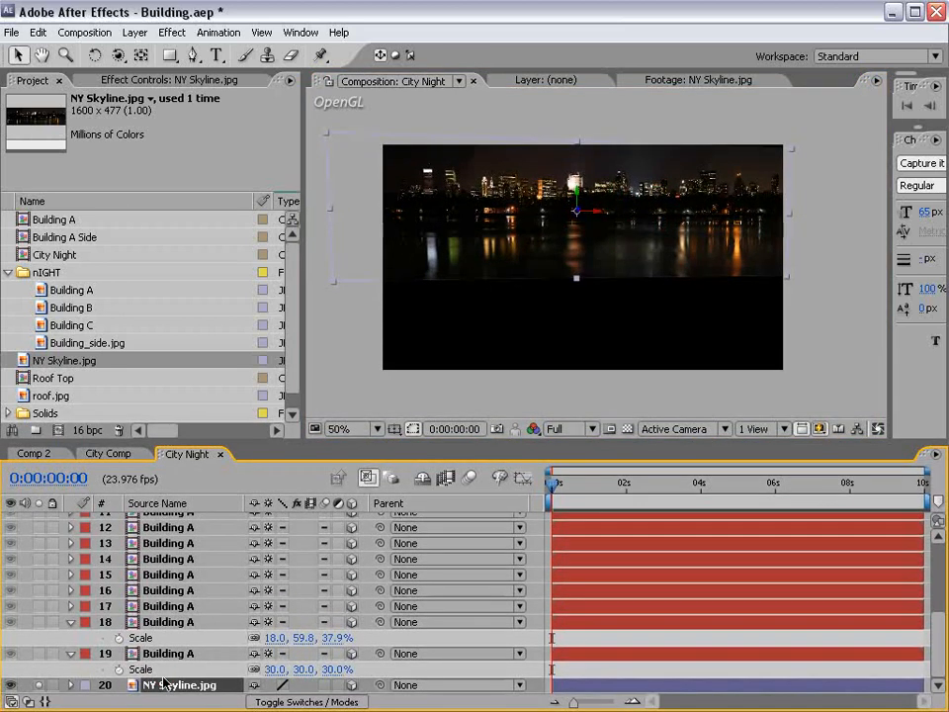
pyautogui.click(134, 33)
pyautogui.click(178, 581)
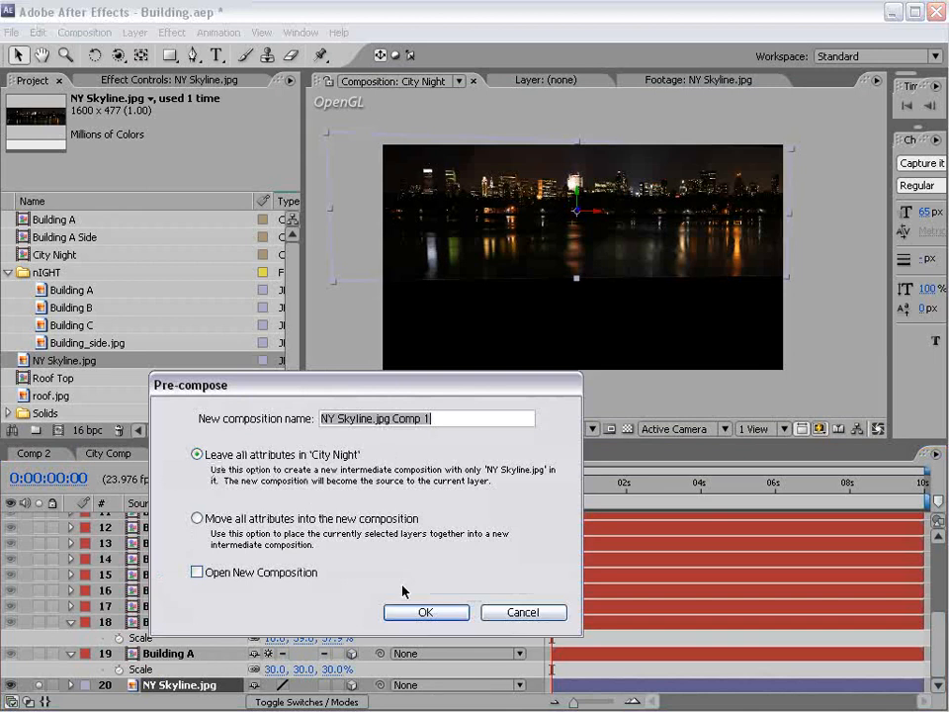
pyautogui.click(426, 612)
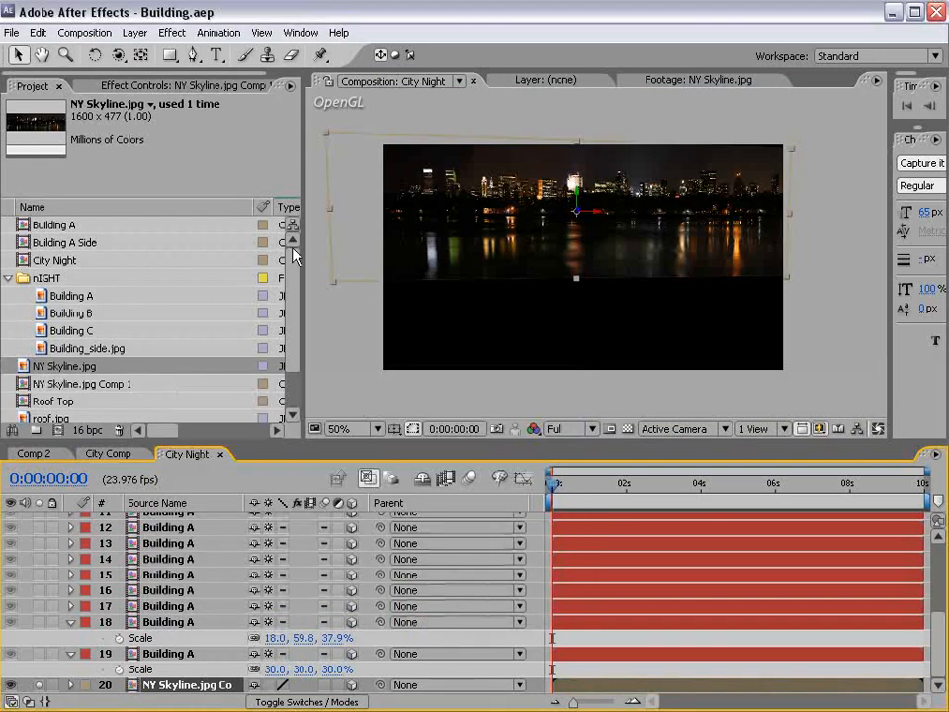
# Open the skyline pre-composition and set its height to 1200 pixels.
pyautogui.doubleClick(368, 165)
pyautogui.press('`')
pyautogui.click(502, 270)
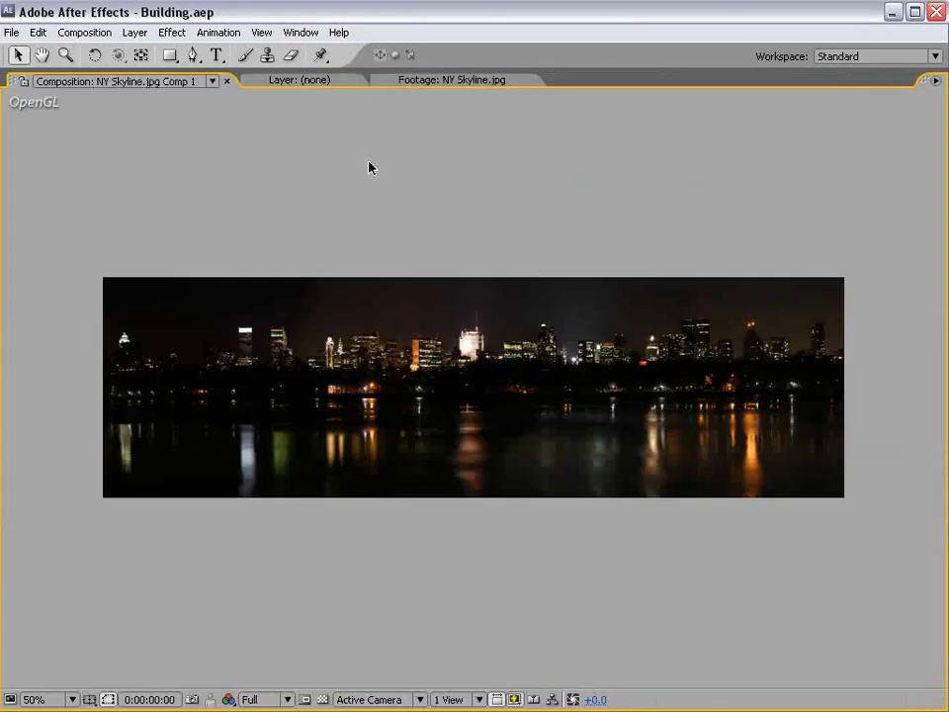
pyautogui.click(85, 32)
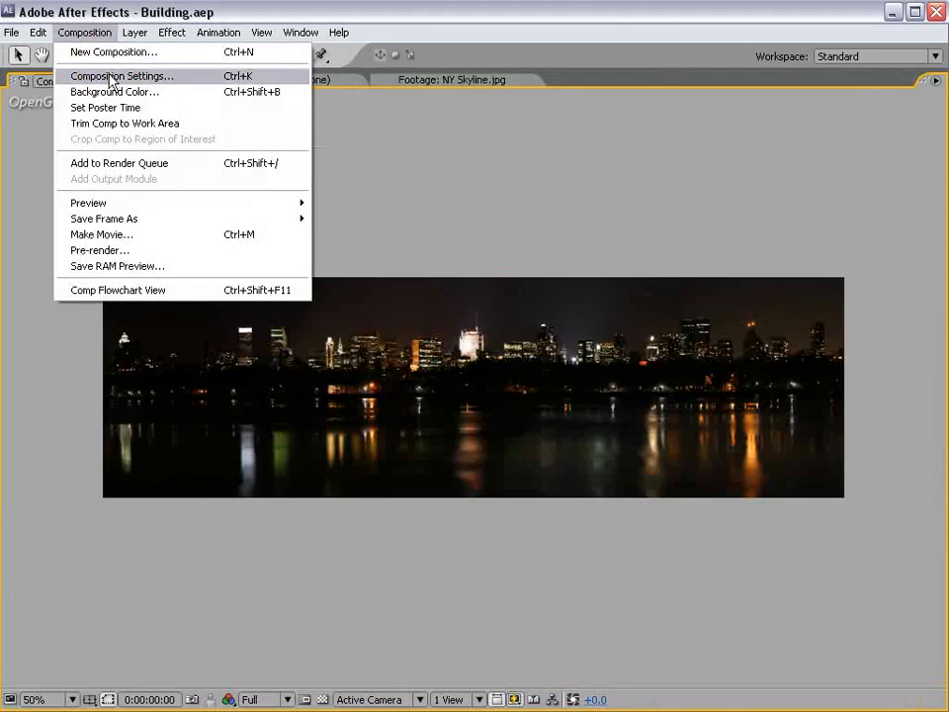
pyautogui.click(122, 74)
pyautogui.click(196, 381)
pyautogui.click(252, 367)
pyautogui.click(200, 379)
pyautogui.click(224, 381)
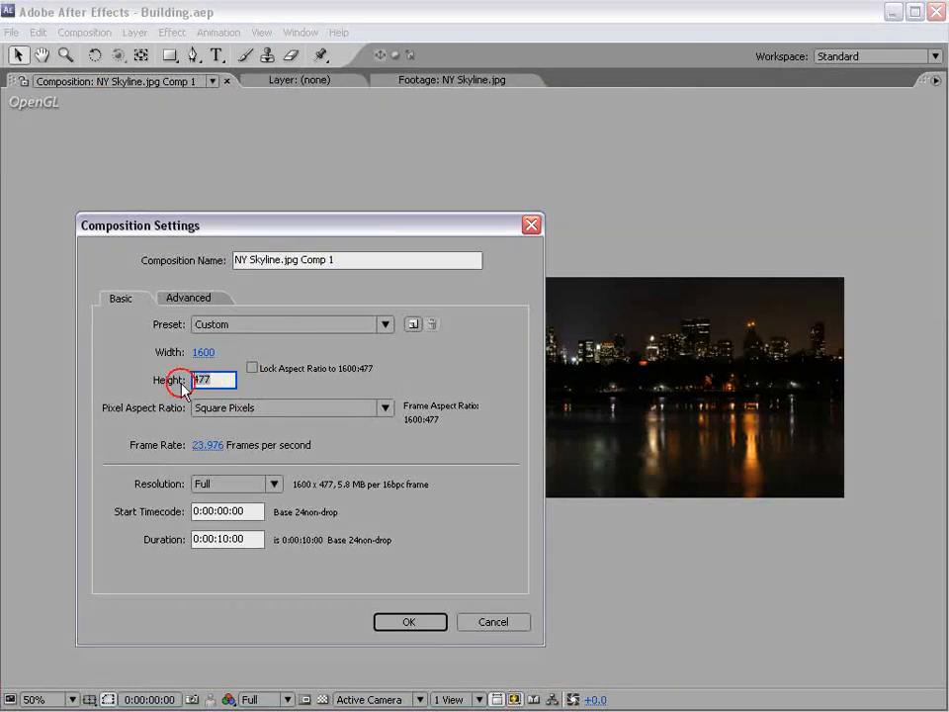
pyautogui.write('1200')
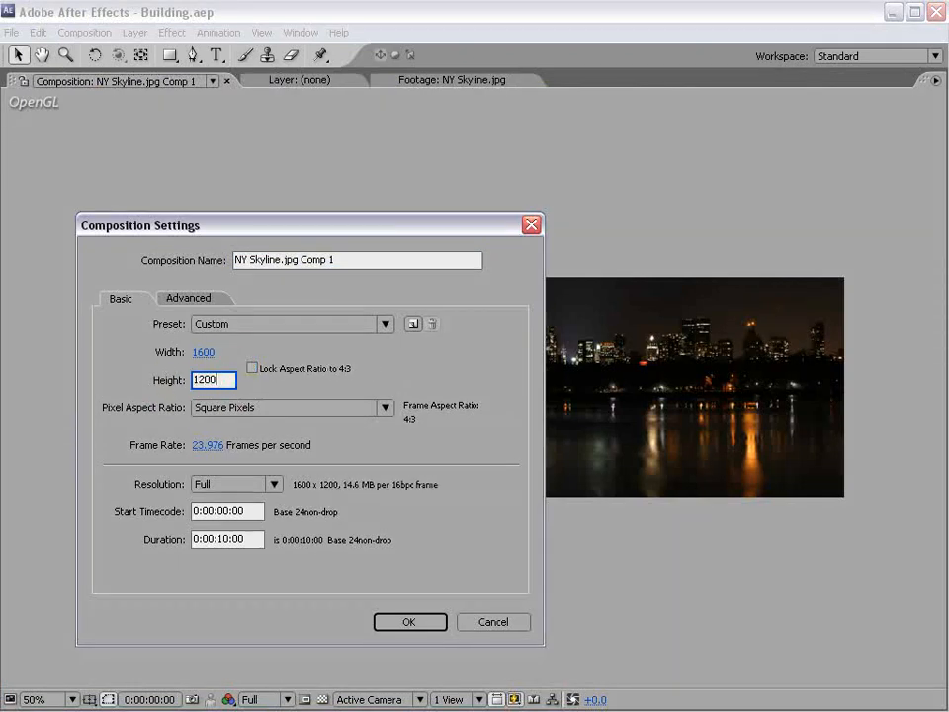
pyautogui.click(406, 620)
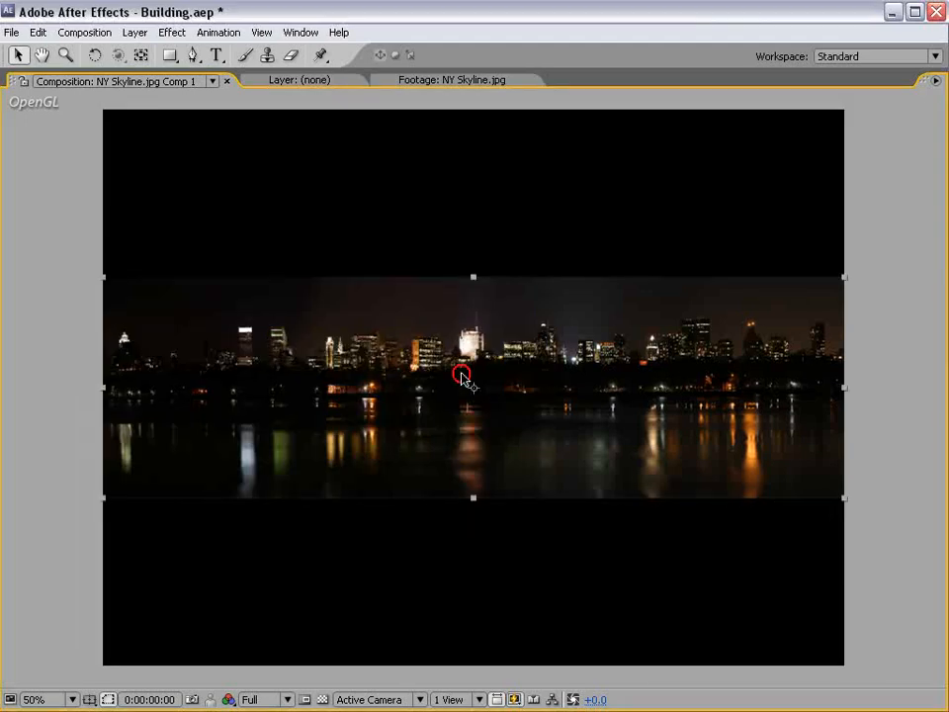
# Draw a wide rectangular mask over the upper edge of the NY Skyline.jpg photo and set its mode to Subtract.
pyautogui.scroll(1, 486, 201)
pyautogui.scroll(-1, 485, 202)
pyautogui.press('`')
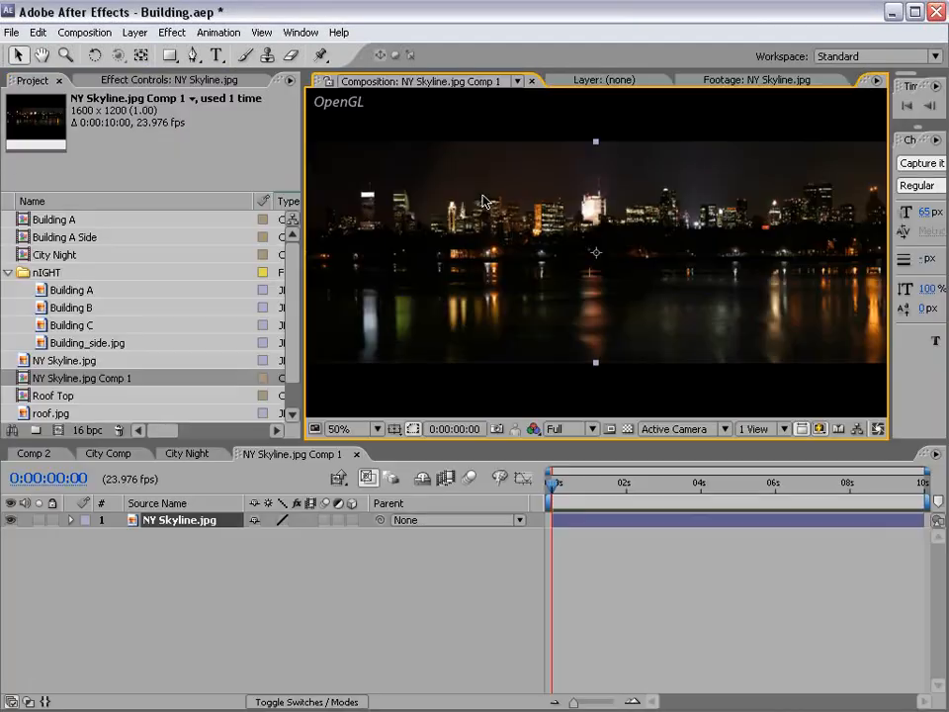
pyautogui.scroll(-1, 485, 202)
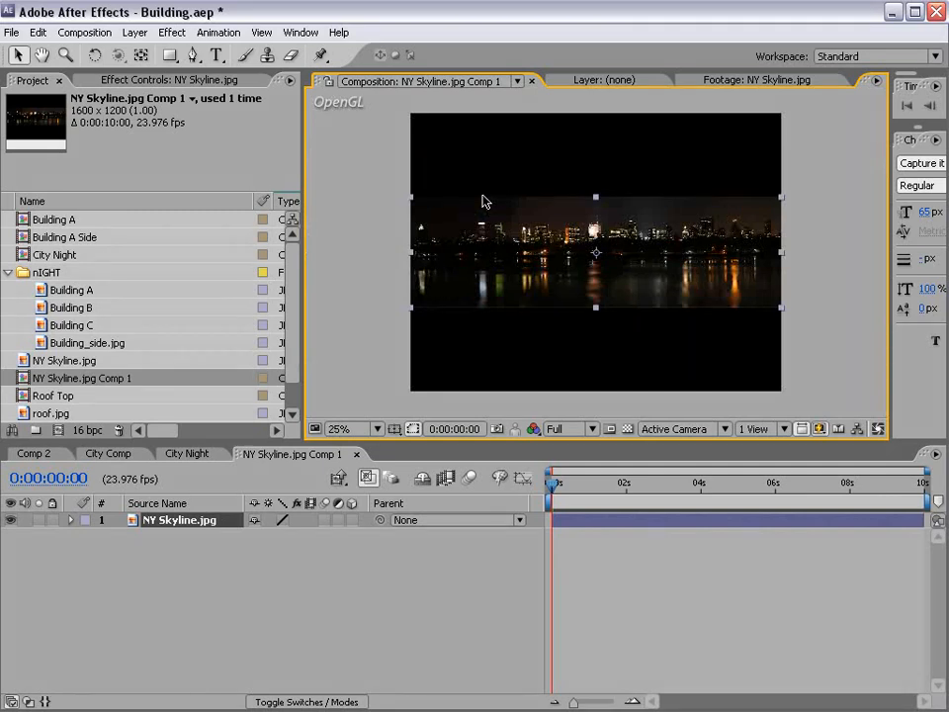
pyautogui.click(168, 59)
pyautogui.press('.')
pyautogui.press('`')
pyautogui.moveTo(57, 176); pyautogui.dragTo(903, 294)
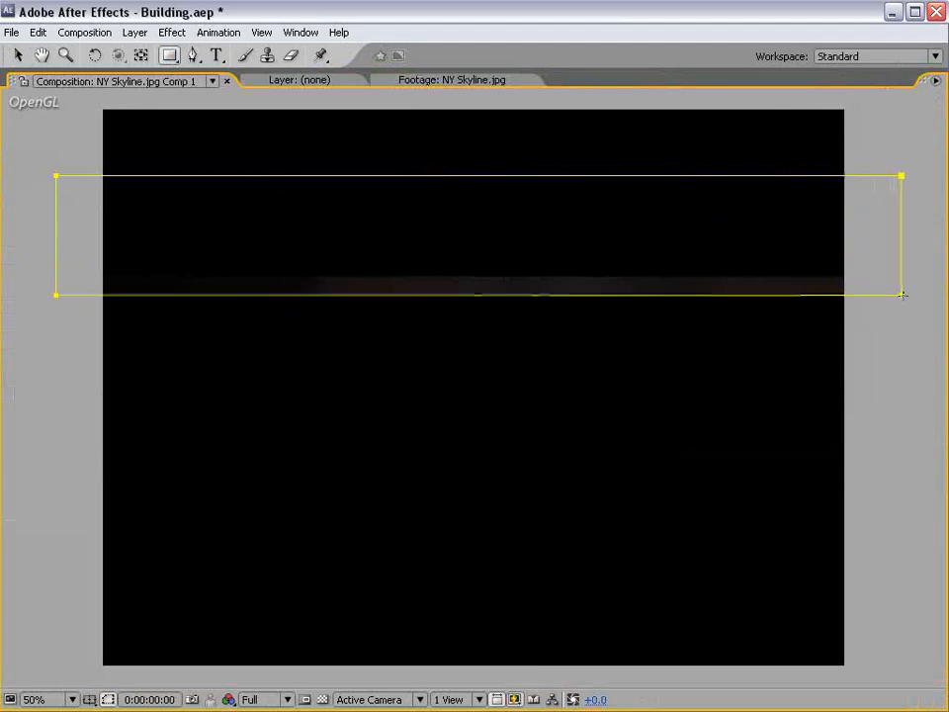
pyautogui.press('`')
pyautogui.click(275, 551)
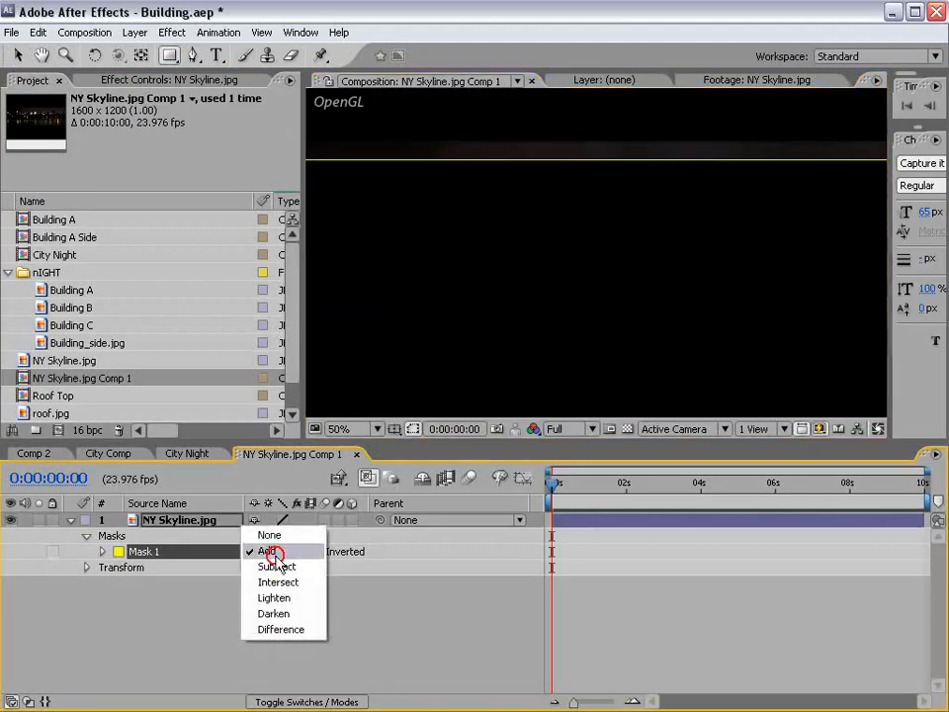
pyautogui.click(277, 567)
# Feather the skyline photo's mask by 233 pixels to soften its upper edge.
pyautogui.press('f')
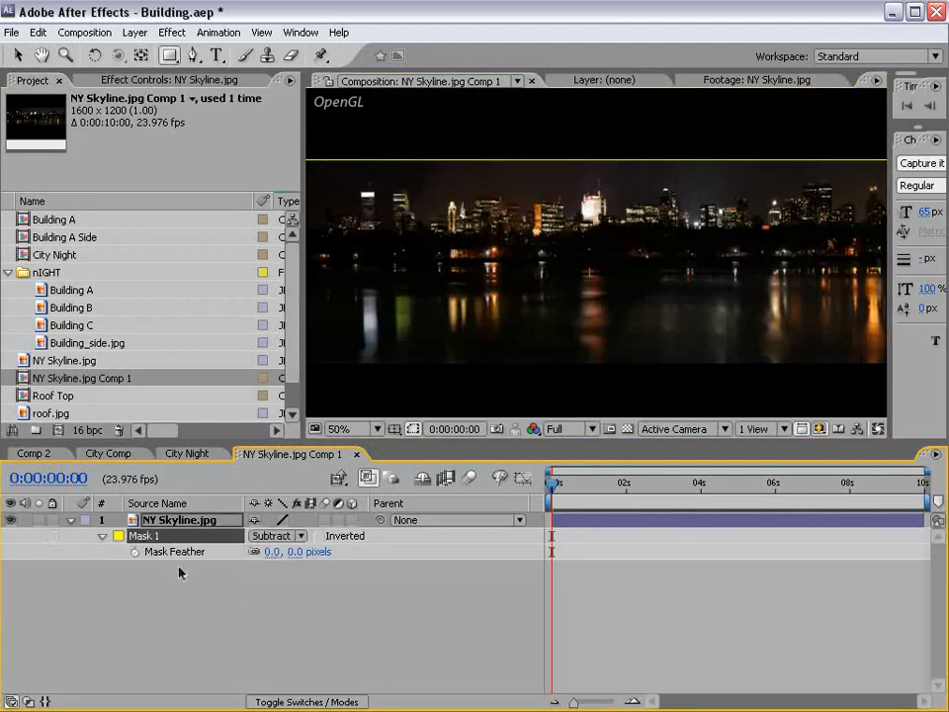
pyautogui.moveTo(297, 565)
pyautogui.mouseDown()
pyautogui.moveTo(305, 554)
pyautogui.moveTo(504, 551)
pyautogui.mouseUp()
pyautogui.click(585, 619)
pyautogui.press('`')
pyautogui.press('`')
pyautogui.press(',')
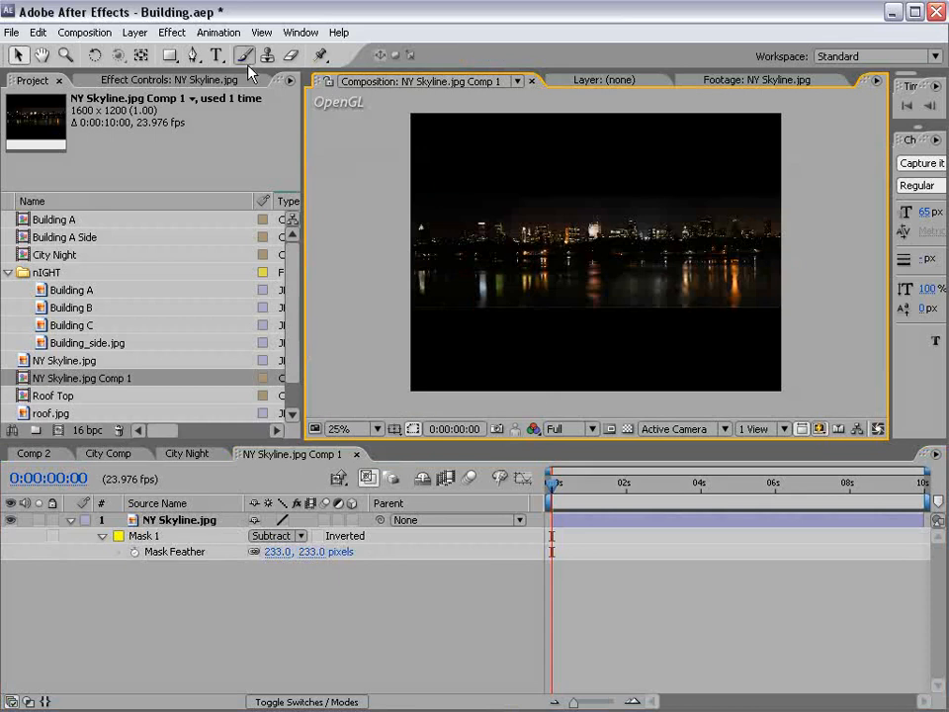
# Create a medium royal blue solid of 1600 x 1200 pixels above the skyline photo.
pyautogui.click(136, 33)
pyautogui.moveTo(143, 51)
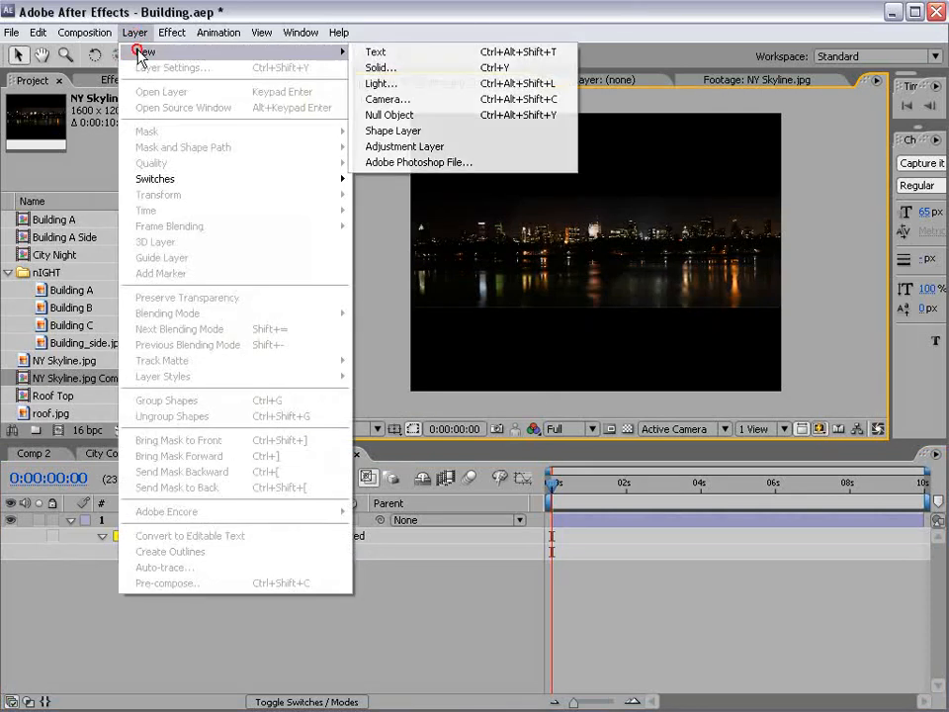
pyautogui.click(411, 68)
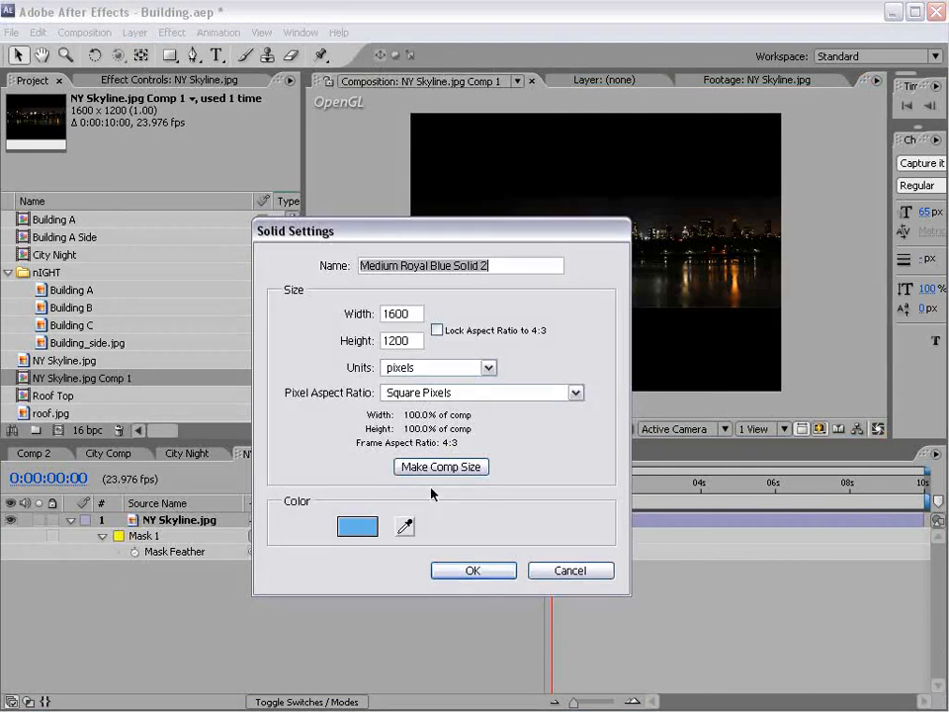
pyautogui.click(464, 572)
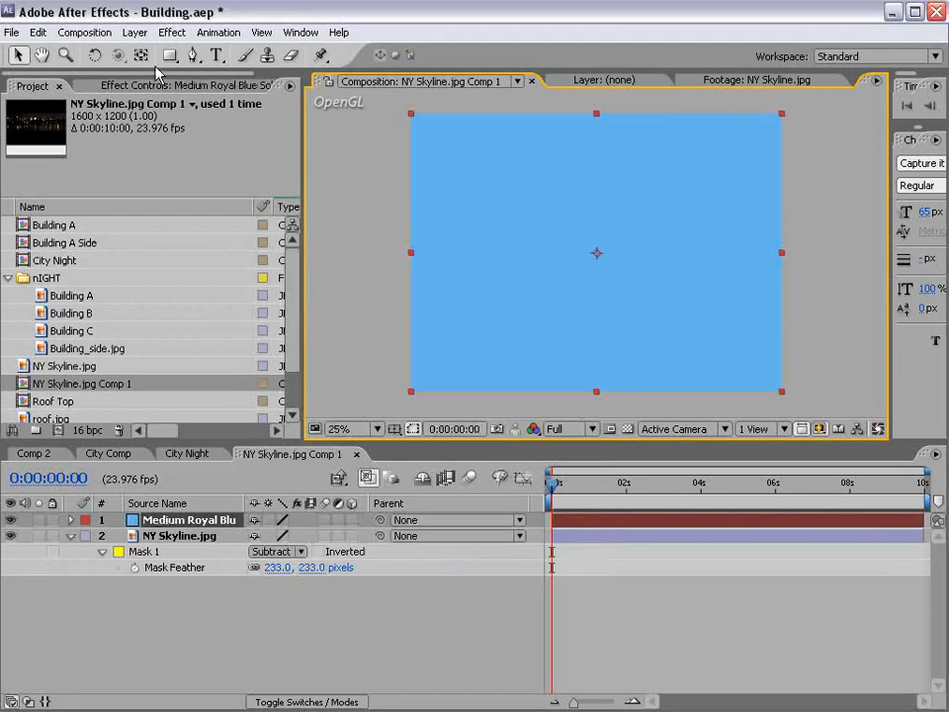
# Mask the blue solid to a wide horizontal rectangle covering the sky just above the skyline, hiding the solid while drawing.
pyautogui.moveTo(169, 55); pyautogui.dragTo(238, 56)
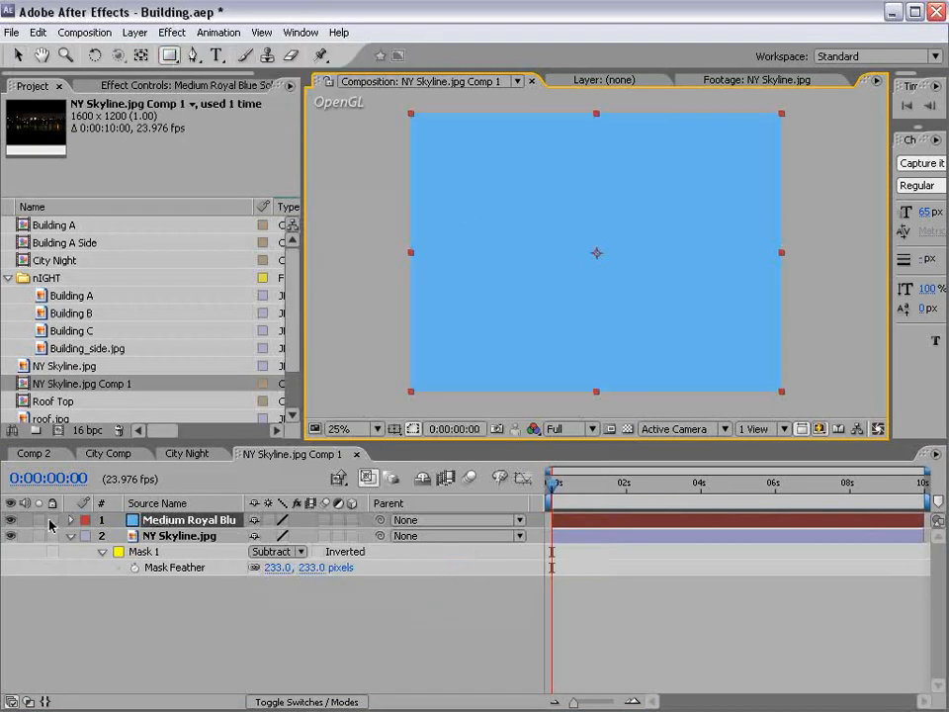
pyautogui.click(11, 520)
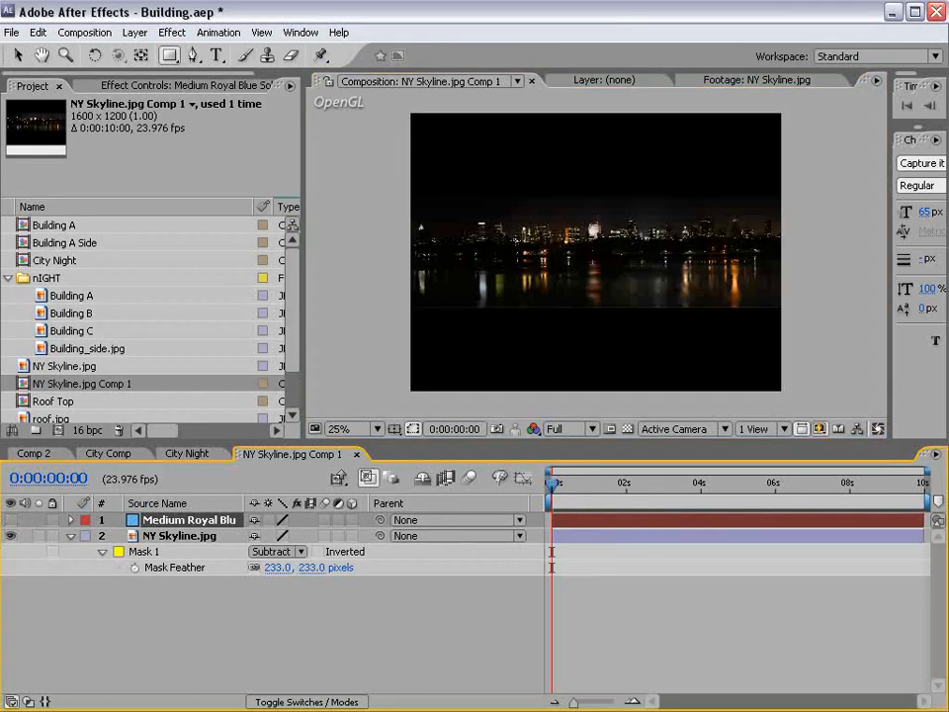
pyautogui.moveTo(384, 227); pyautogui.dragTo(797, 170)
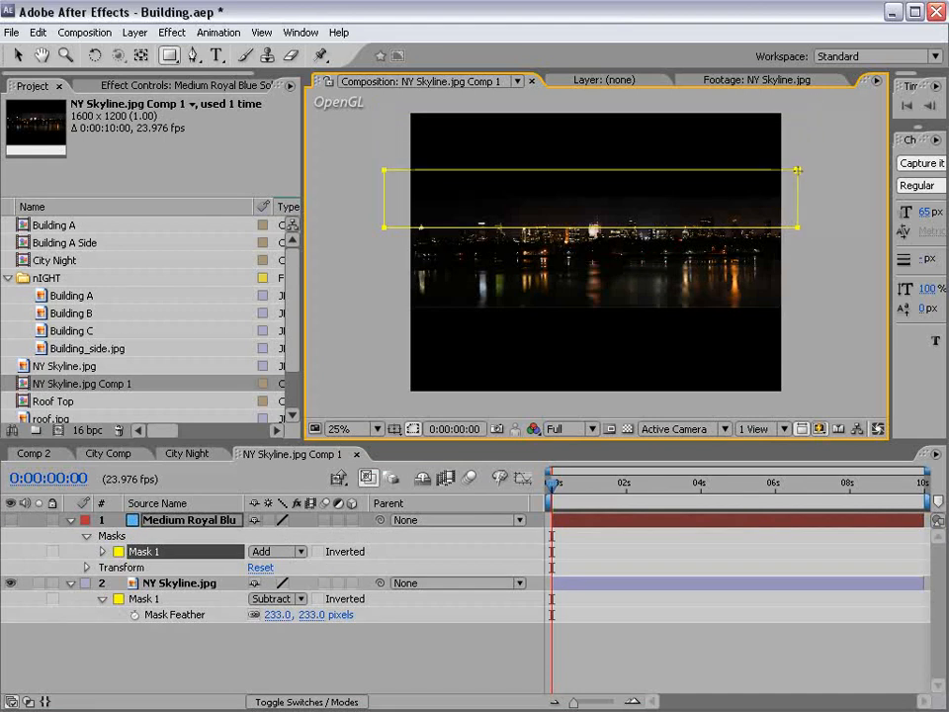
pyautogui.click(11, 521)
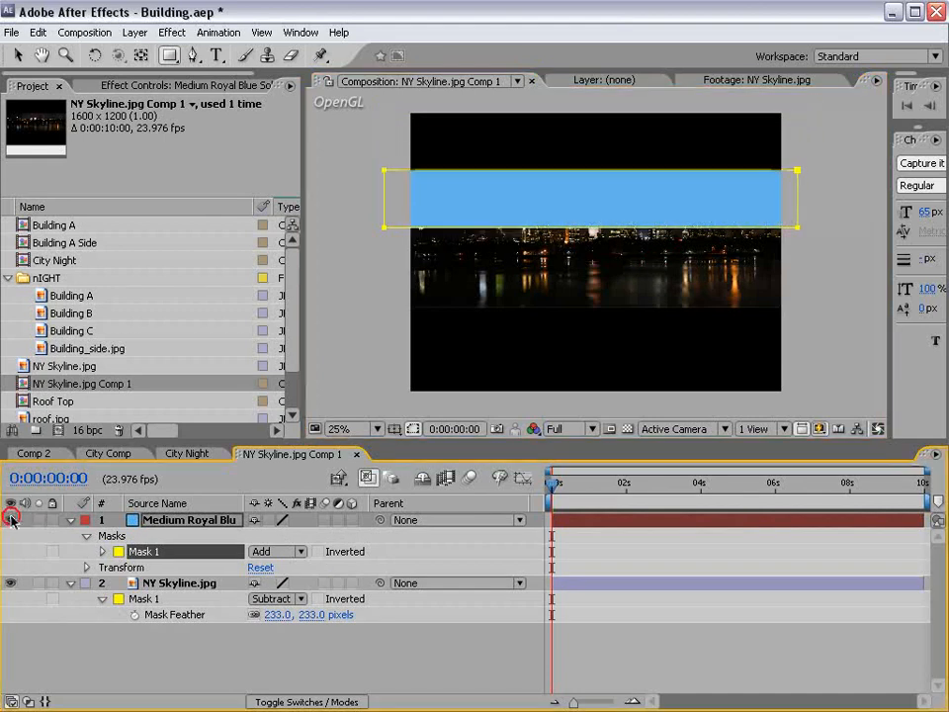
# Feather the blue solid's mask by 322 pixels and pull its upper-right corner up and outward.
pyautogui.press('f')
pyautogui.moveTo(297, 551); pyautogui.dragTo(585, 546)
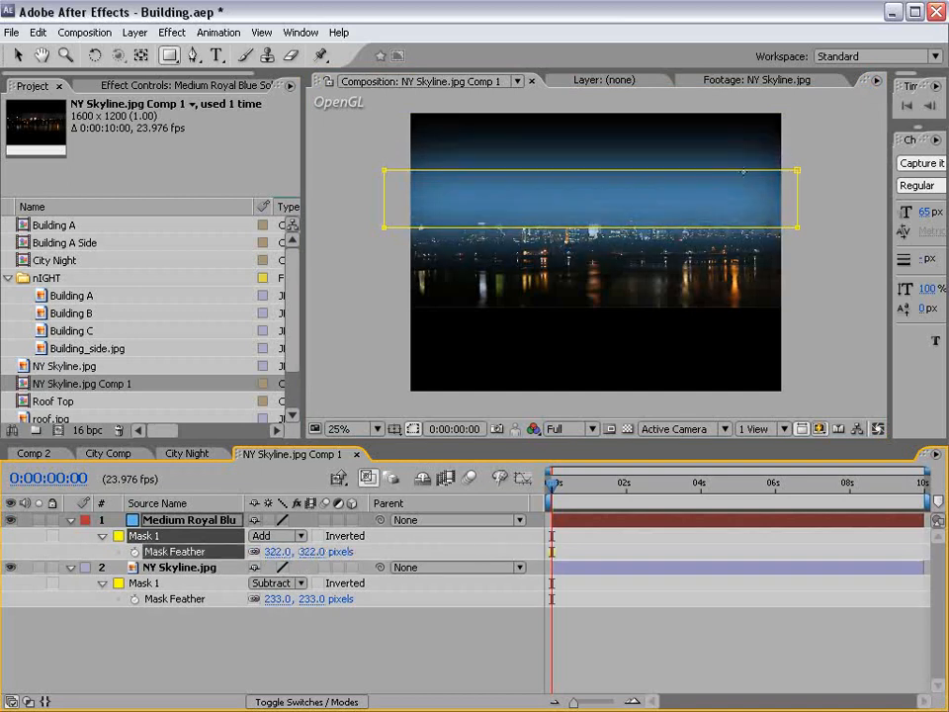
pyautogui.press('v')
pyautogui.moveTo(799, 170); pyautogui.dragTo(820, 154)
pyautogui.click(267, 621)
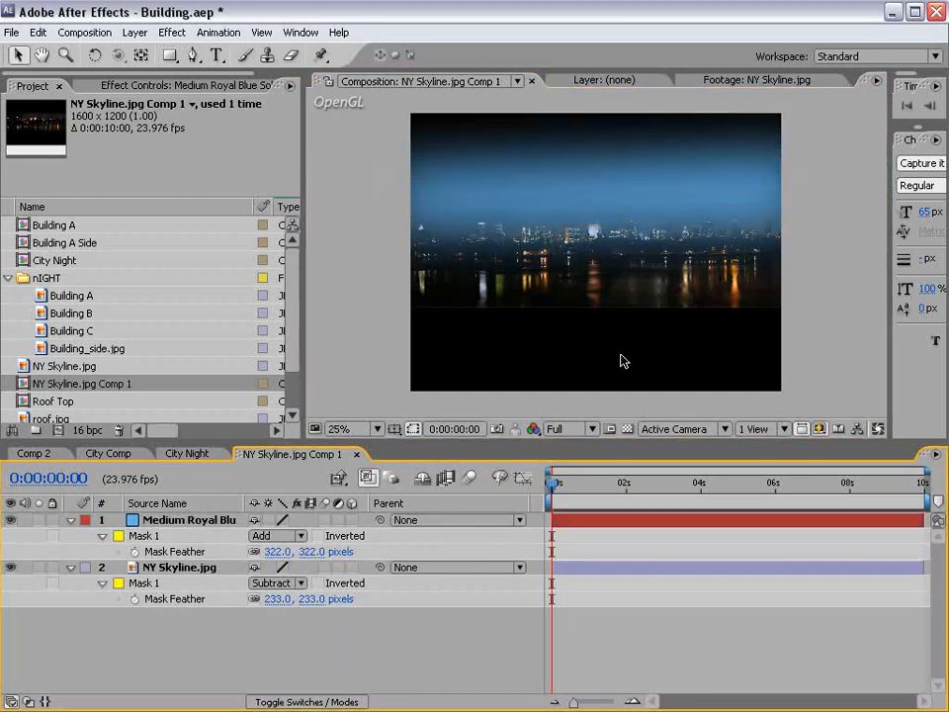
# Set the blue solid's opacity to 48%.
pyautogui.scroll(1, 564, 259)
pyautogui.scroll(-1, 564, 247)
pyautogui.click(150, 520)
pyautogui.press('t')
pyautogui.moveTo(259, 536); pyautogui.dragTo(215, 560)
# Lower both bottom corners of the NY Skyline.jpg mask to the tops of the distant buildings.
pyautogui.click(215, 554)
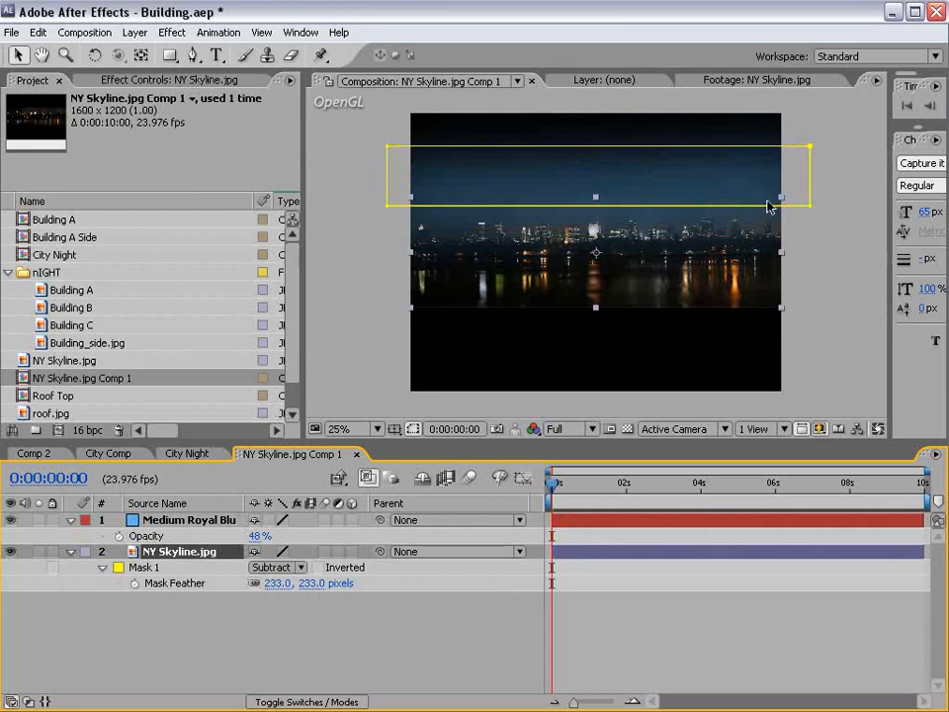
pyautogui.moveTo(809, 208); pyautogui.dragTo(812, 231)
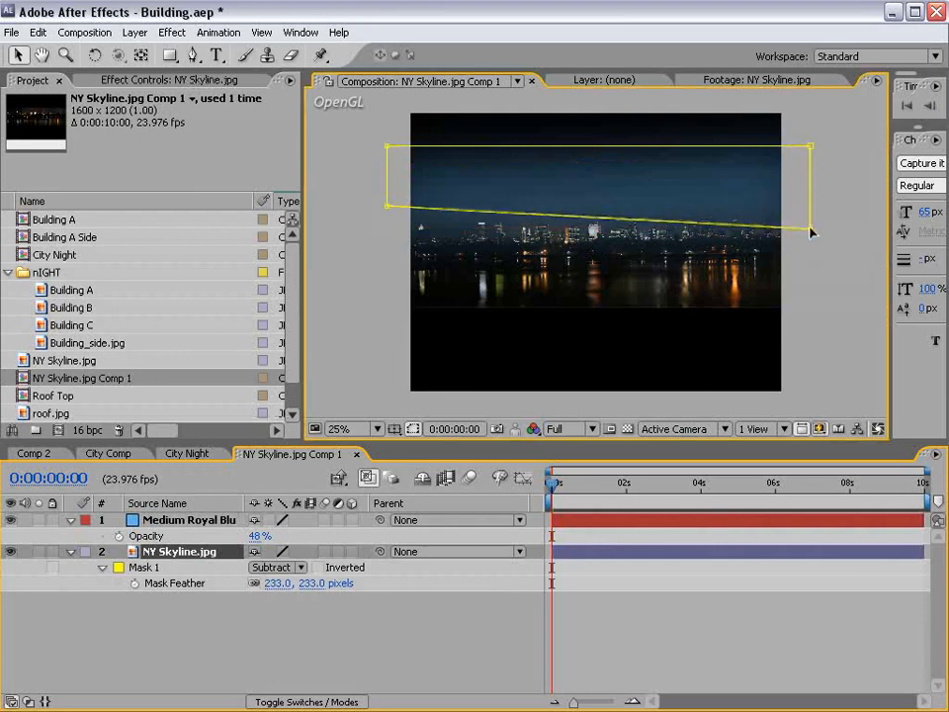
pyautogui.moveTo(384, 215); pyautogui.dragTo(385, 228)
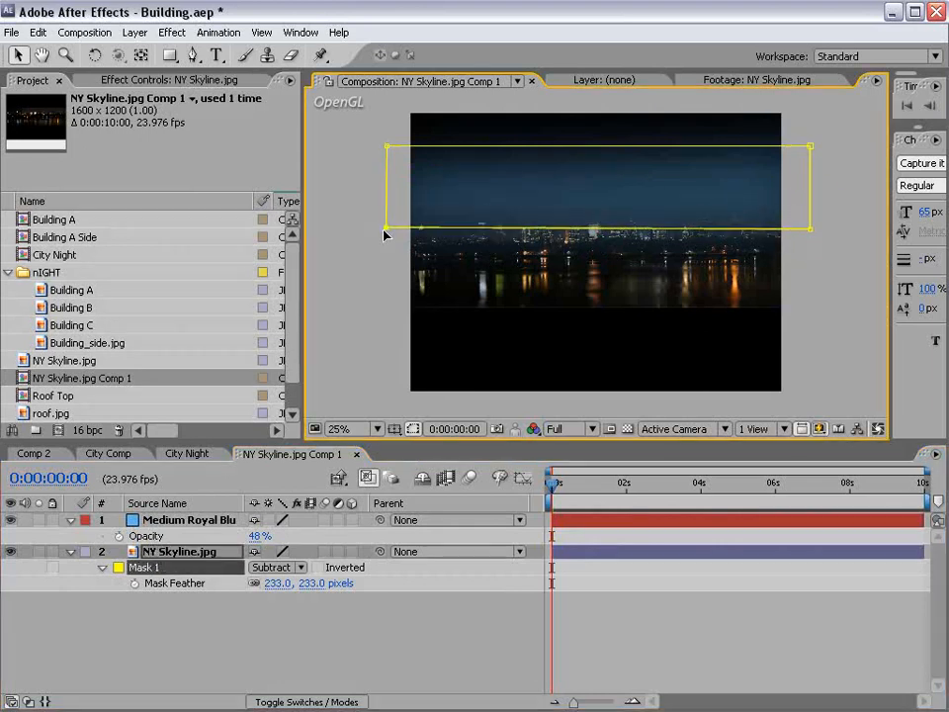
# Reduce the skyline photo's mask feather to 128 pixels and check the blend enlarged.
pyautogui.moveTo(302, 587); pyautogui.dragTo(216, 586)
pyautogui.click(508, 643)
pyautogui.scroll(2, 659, 293)
pyautogui.press('`')
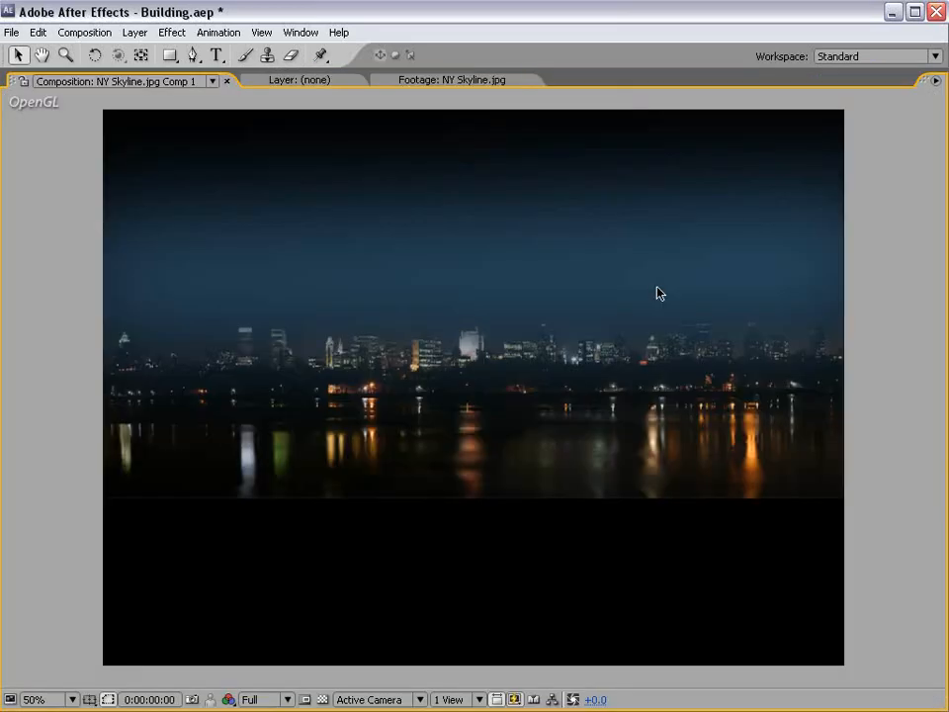
pyautogui.press('`')
pyautogui.scroll(-2, 659, 292)
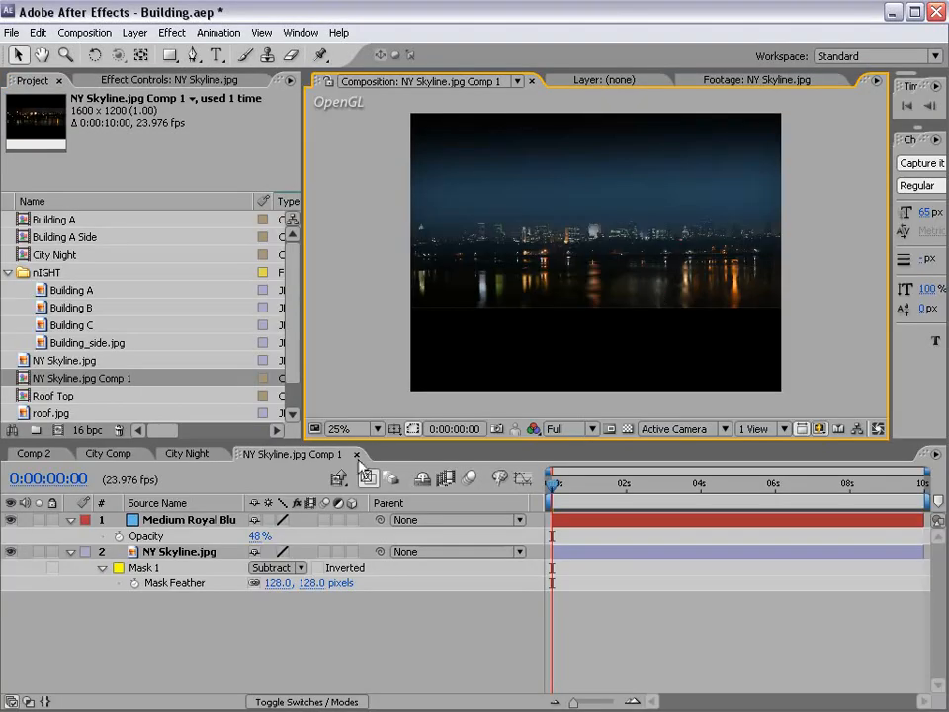
# Return to the City Night composition and move the skyline layer down and slightly to the right.
pyautogui.click(175, 518)
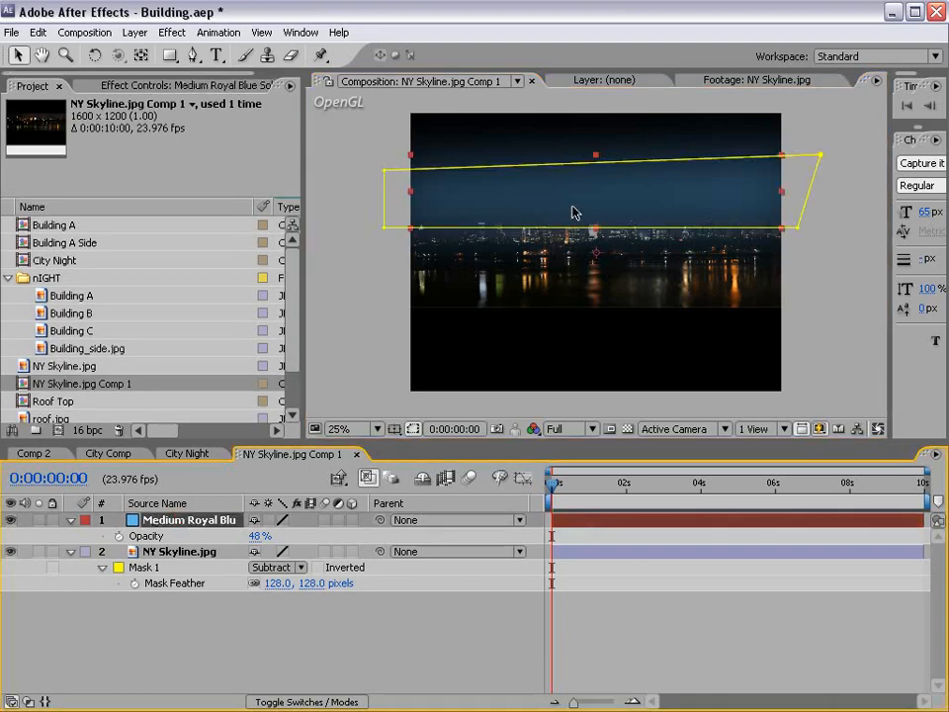
pyautogui.click(190, 454)
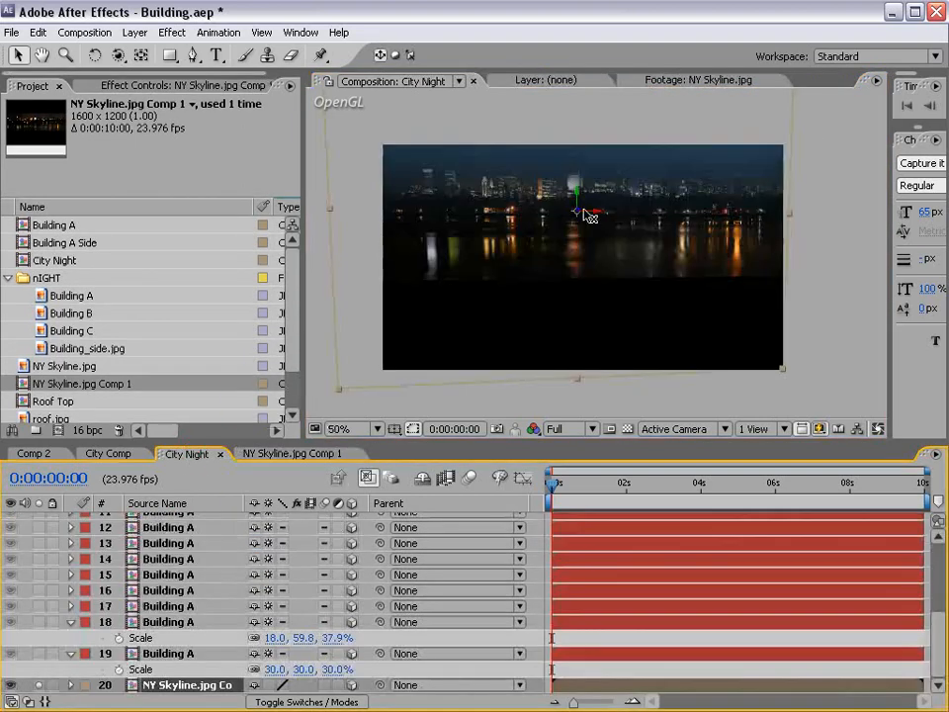
pyautogui.press('`')
pyautogui.click(450, 344)
pyautogui.moveTo(450, 344); pyautogui.dragTo(431, 673)
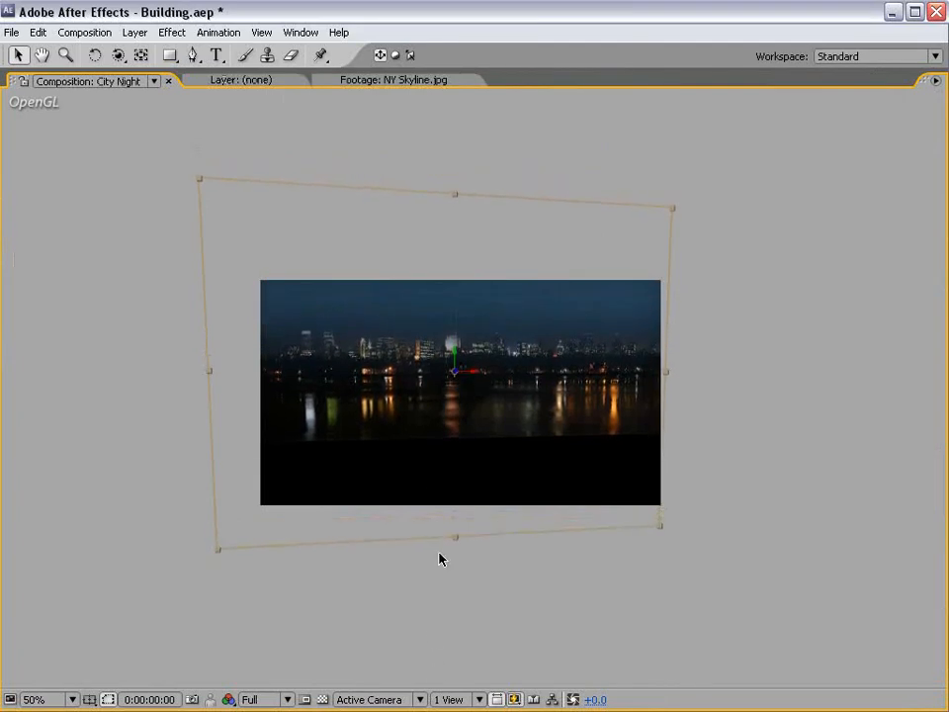
pyautogui.moveTo(623, 390); pyautogui.dragTo(582, 388)
pyautogui.press('`')
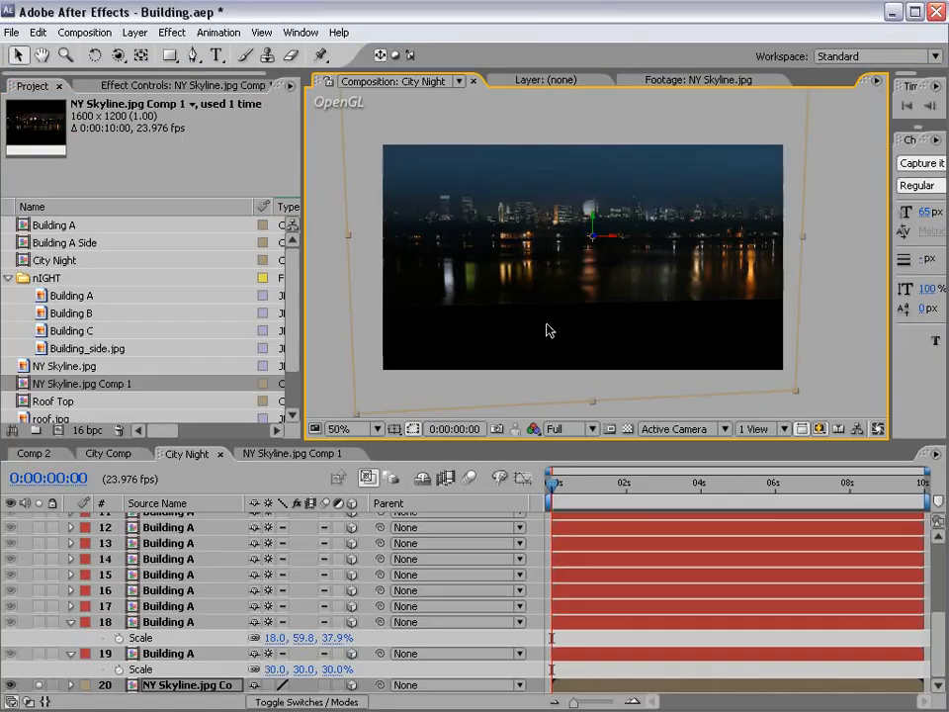
# Turn off the skyline layer's solo and lower it slightly behind the buildings, checking the full city view.
pyautogui.click(40, 686)
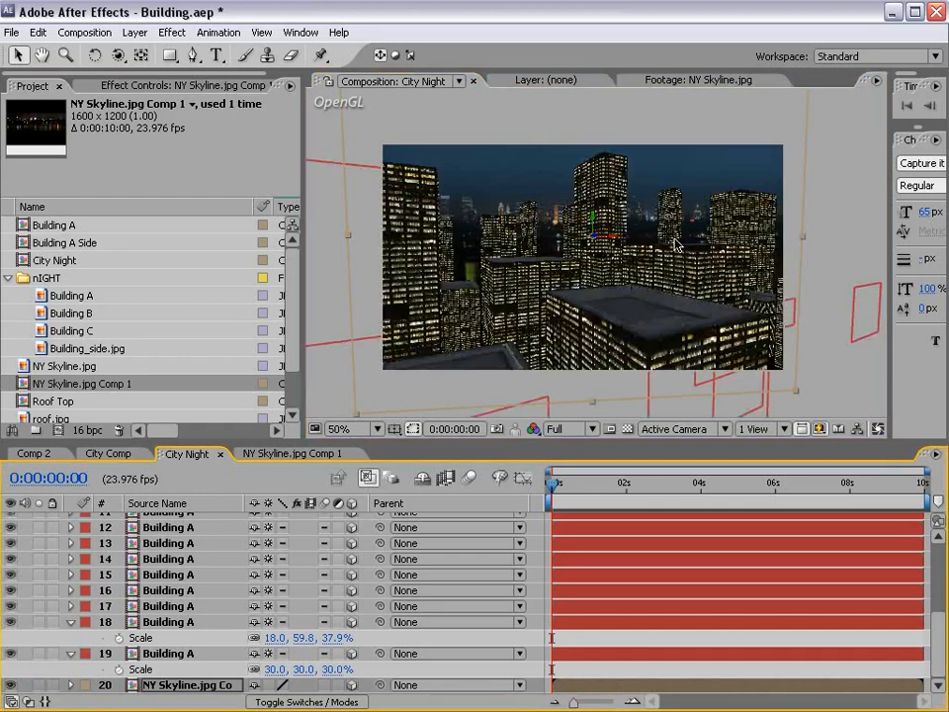
pyautogui.moveTo(593, 220); pyautogui.dragTo(592, 227)
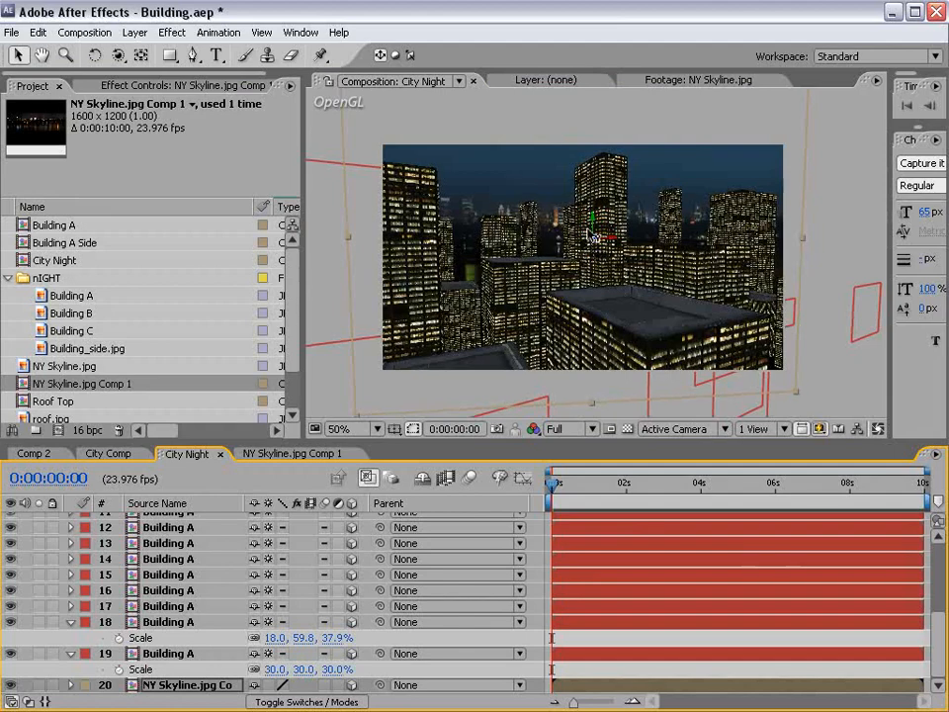
pyautogui.press('`')
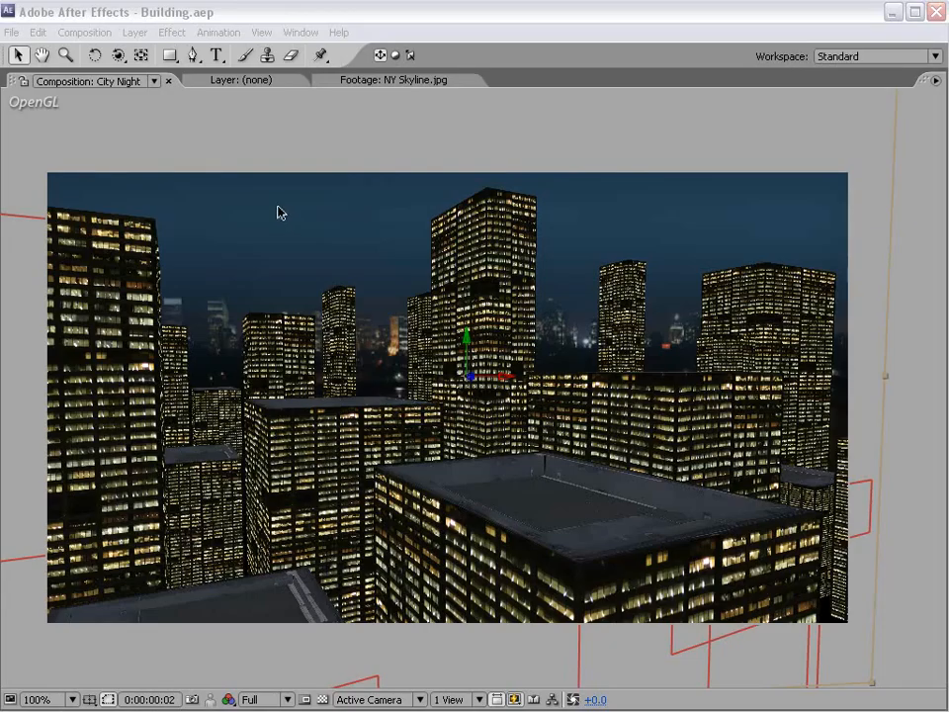
pyautogui.click(401, 10)
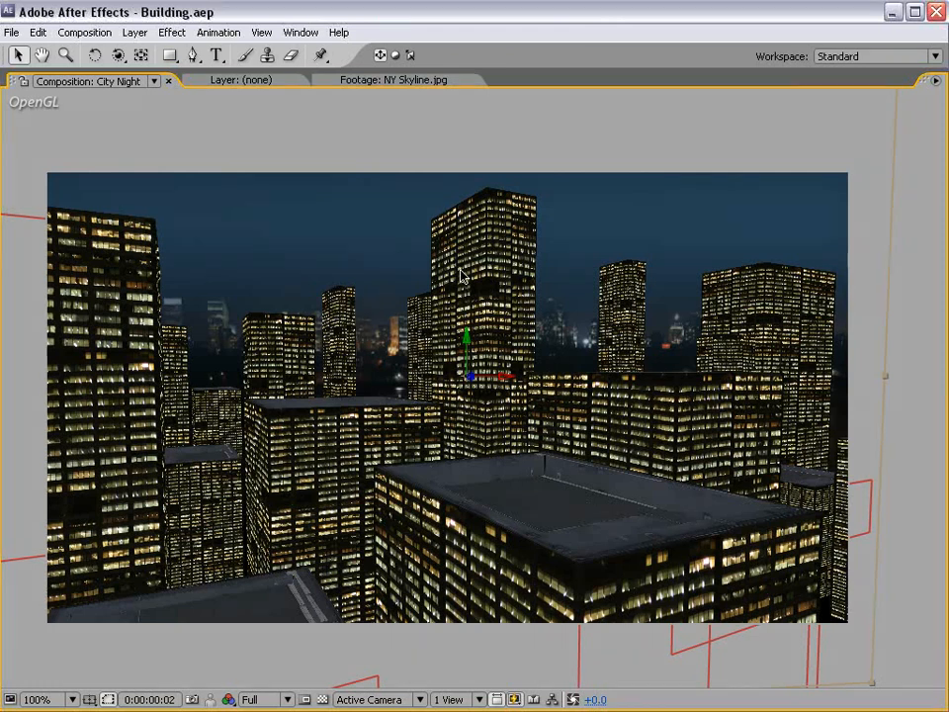
pyautogui.press(',')
pyautogui.press(',')
pyautogui.press('`')
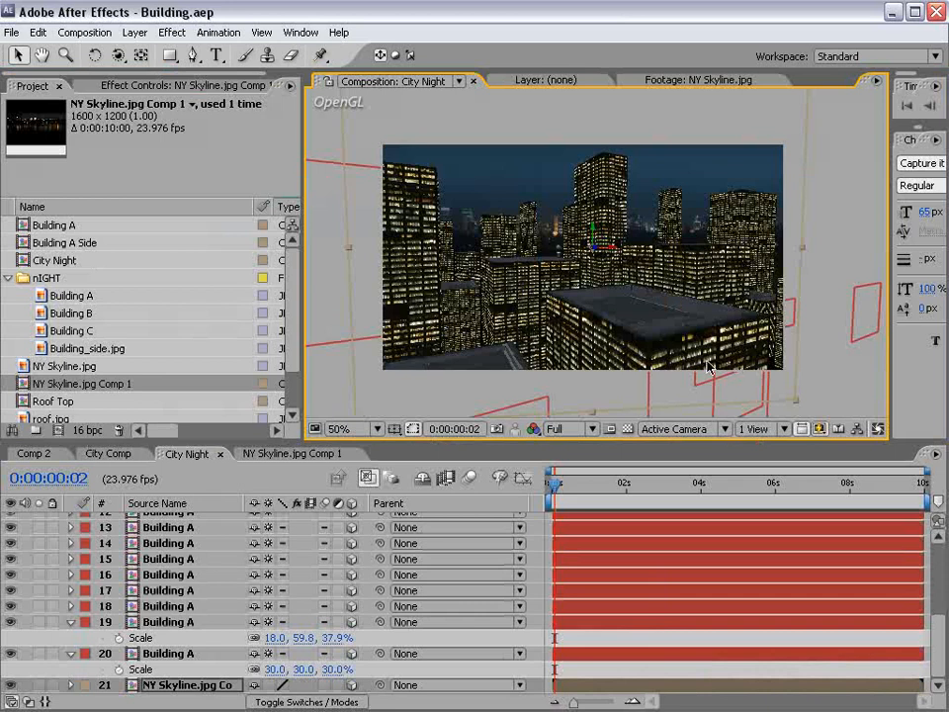
# Solo the large foreground Building A layer together with the skyline layer and inspect them enlarged.
pyautogui.click(670, 369)
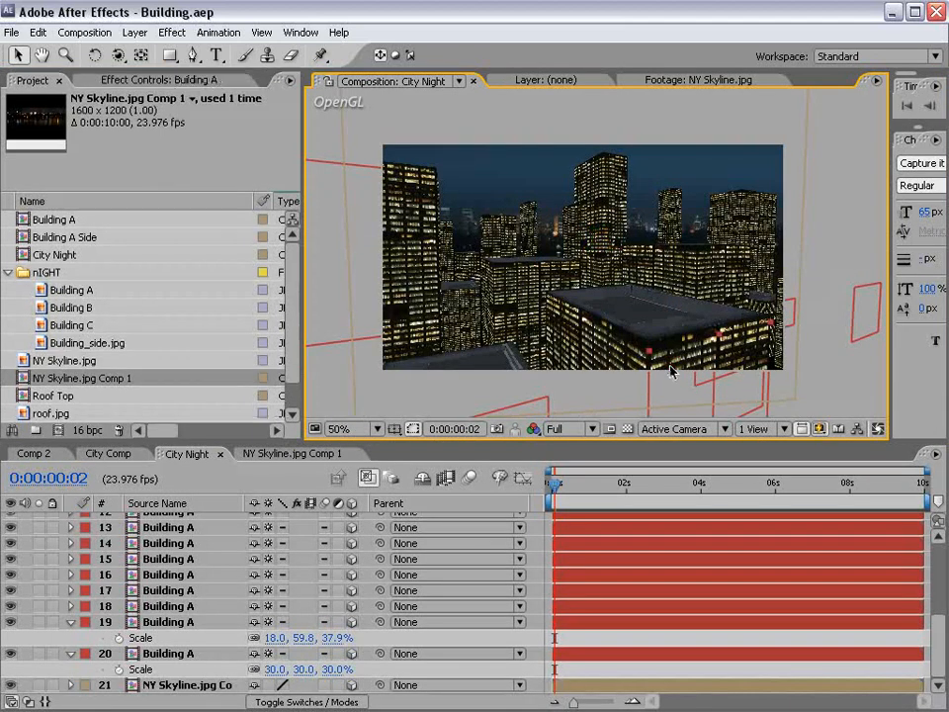
pyautogui.scroll(10, 941, 591)
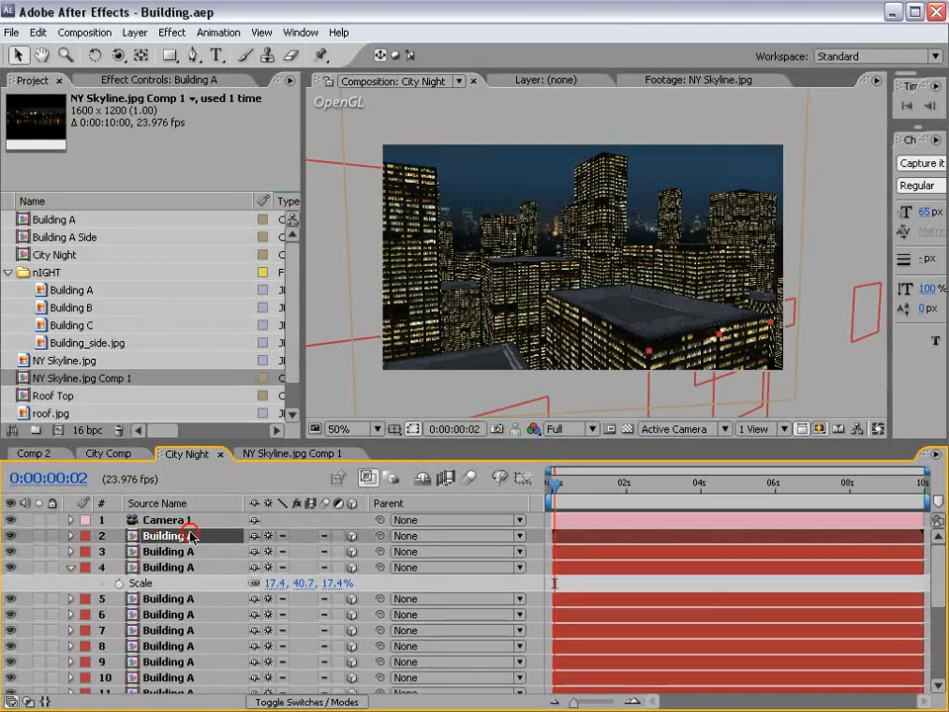
pyautogui.click(37, 535)
pyautogui.moveTo(942, 578); pyautogui.dragTo(934, 669)
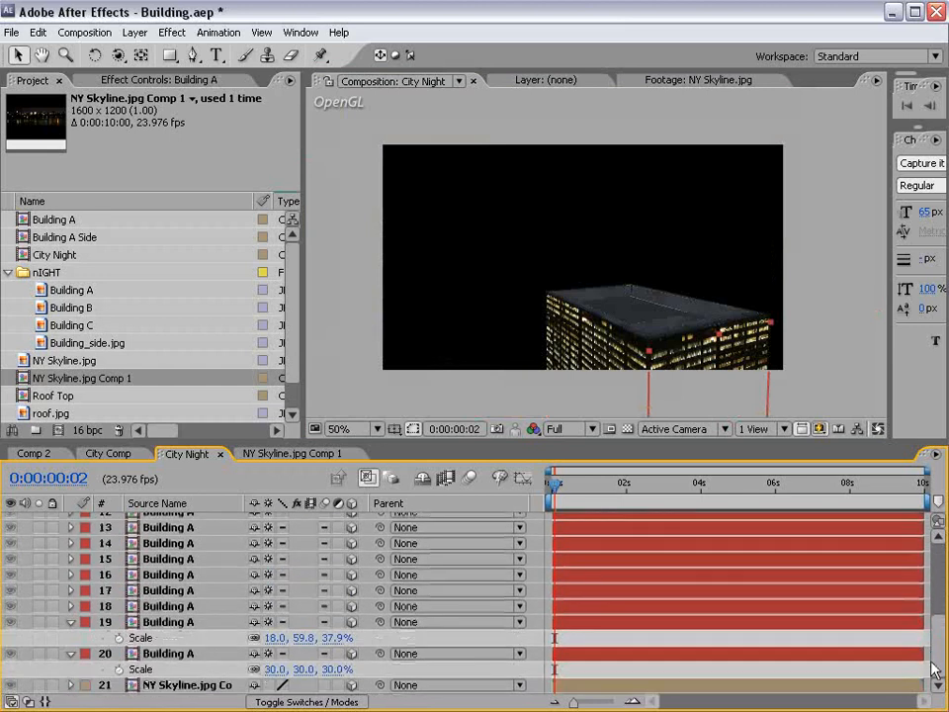
pyautogui.click(38, 686)
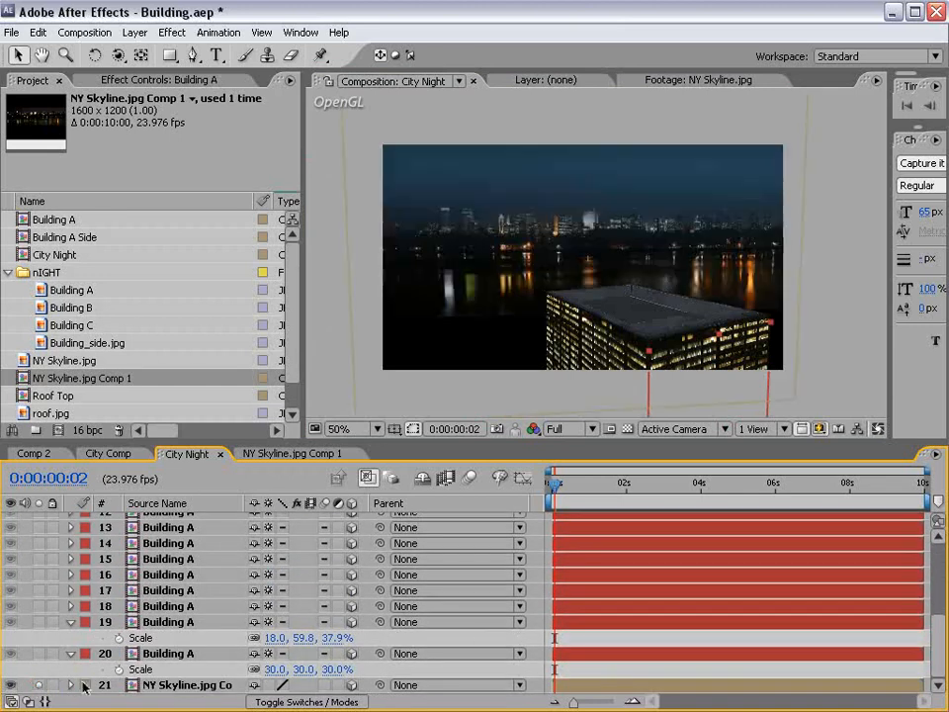
pyautogui.press('`')
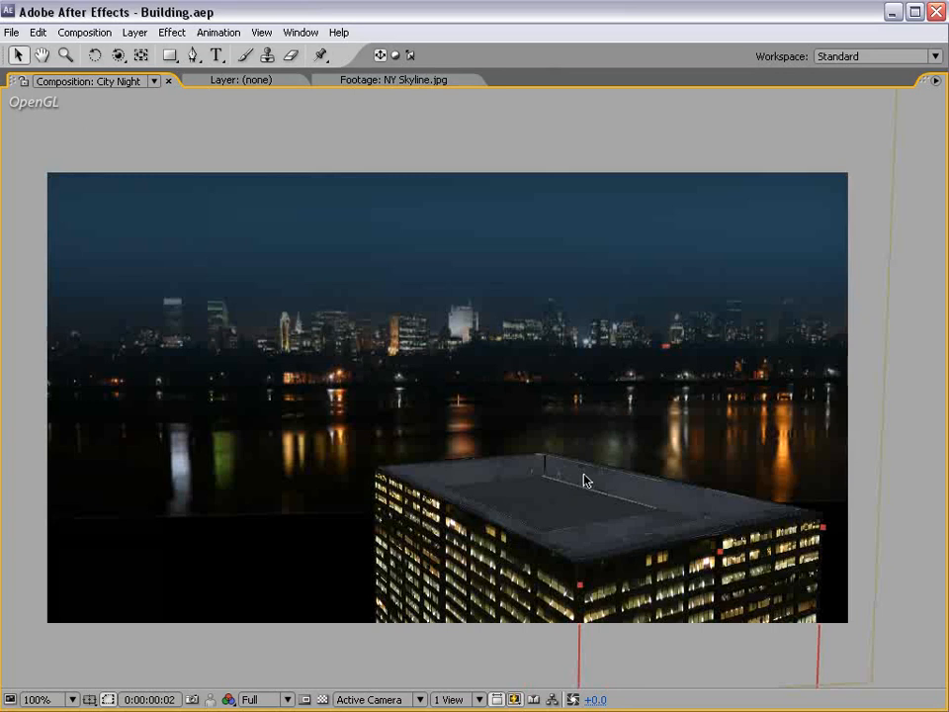
pyautogui.press('`')
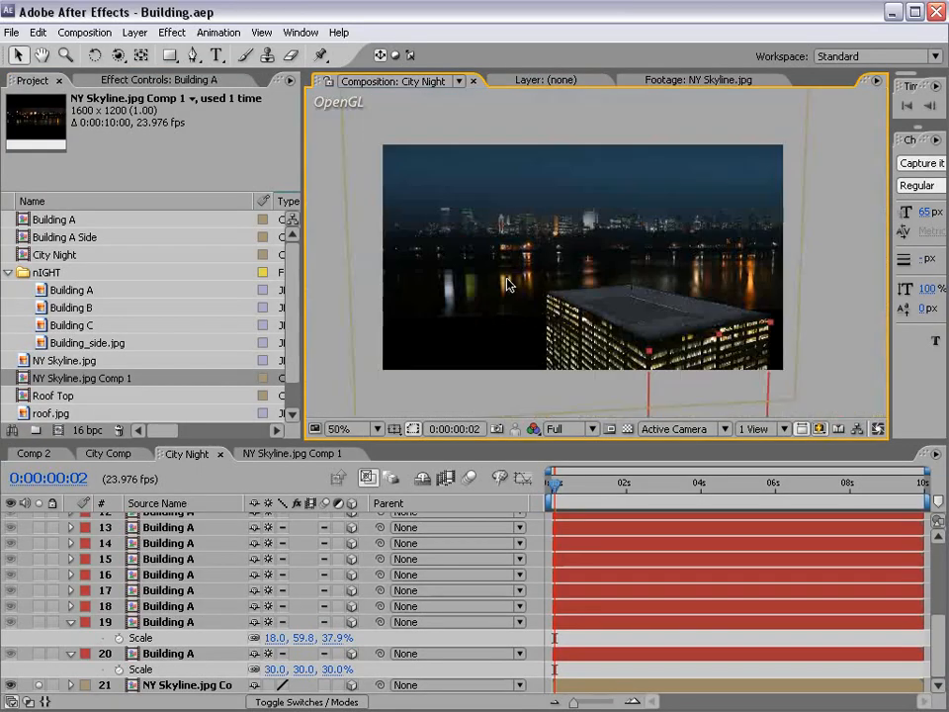
# In NY Skyline.jpg Comp 1, lower the blue solid's mask corners toward the skyline and check the glow in City Night.
pyautogui.click(280, 453)
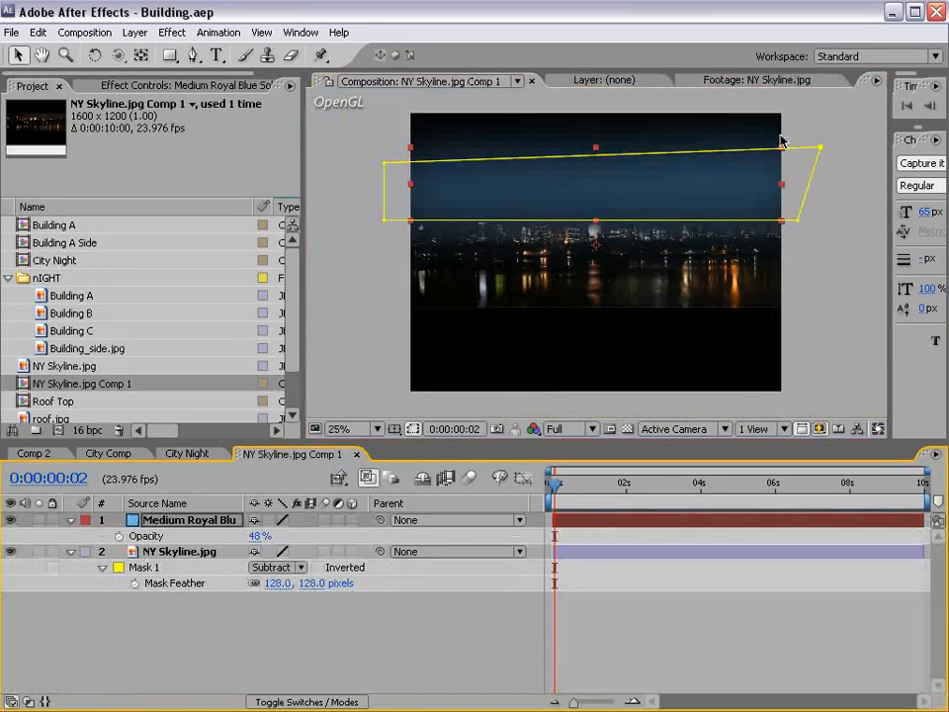
pyautogui.moveTo(821, 149); pyautogui.dragTo(811, 177)
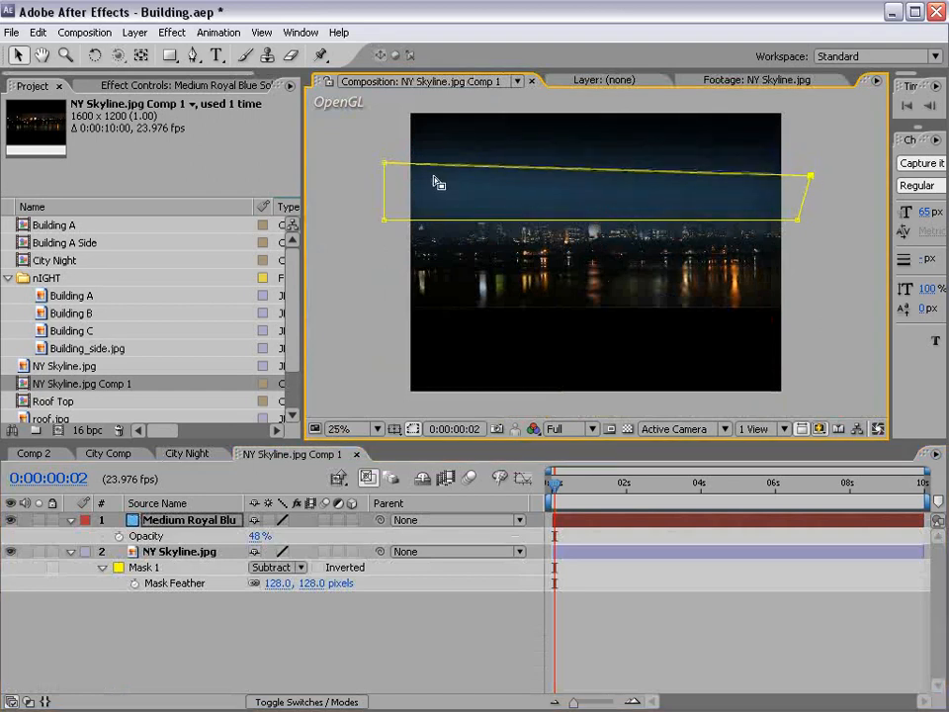
pyautogui.moveTo(385, 165); pyautogui.dragTo(382, 232)
pyautogui.click(188, 454)
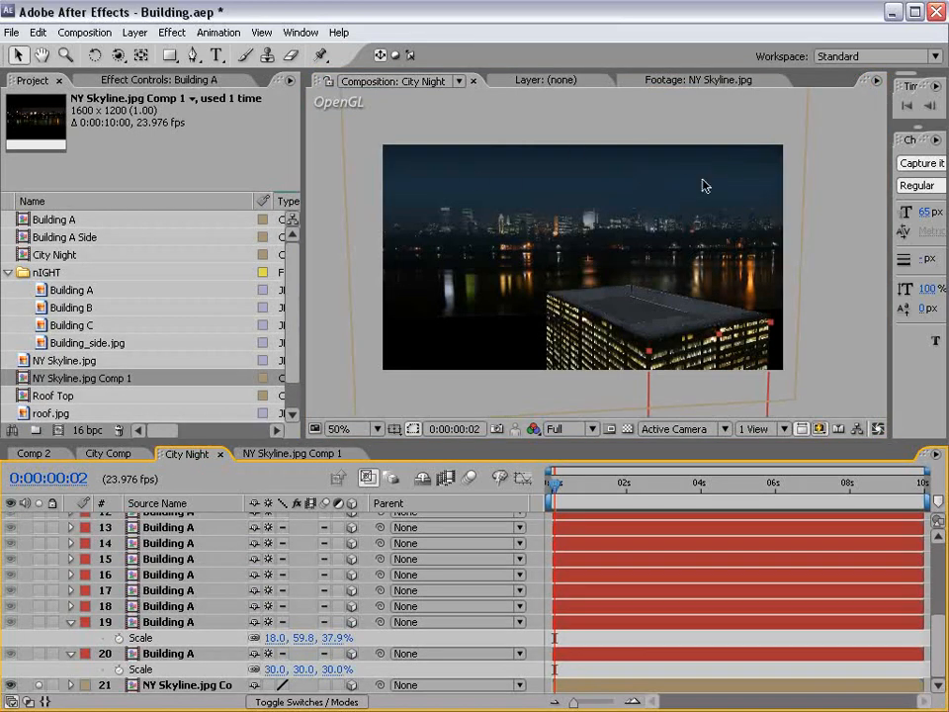
# Duplicate the Medium Royal Blue solid in NY Skyline.jpg Comp 1 and set the duplicate's blending mode to Add.
pyautogui.click(261, 456)
pyautogui.click(165, 521)
pyautogui.hotkey('ctrl', 'd')
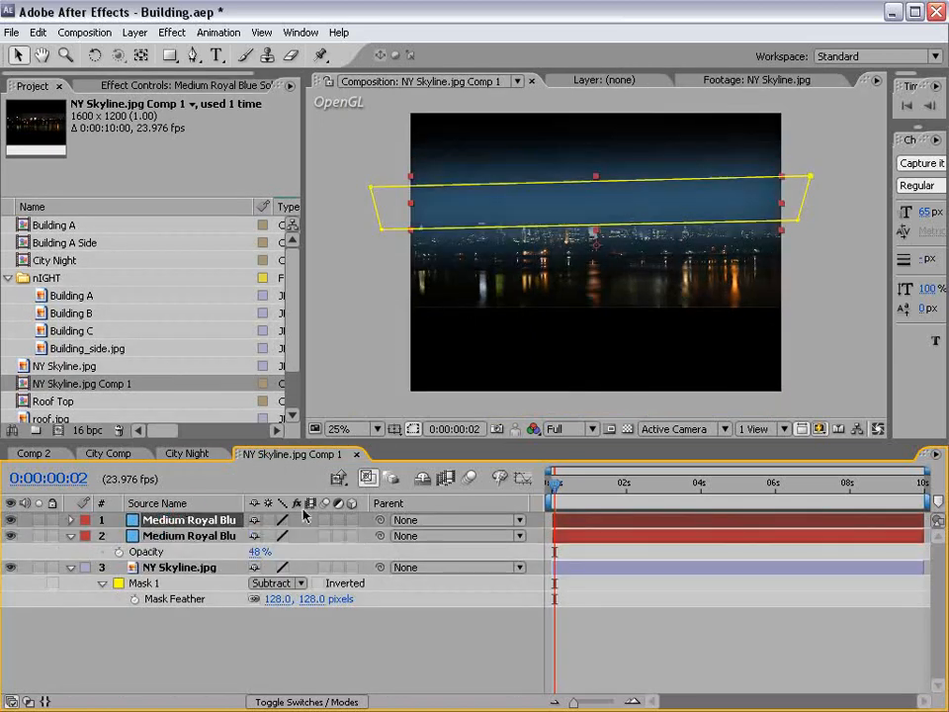
pyautogui.press('F4')
pyautogui.click(269, 519)
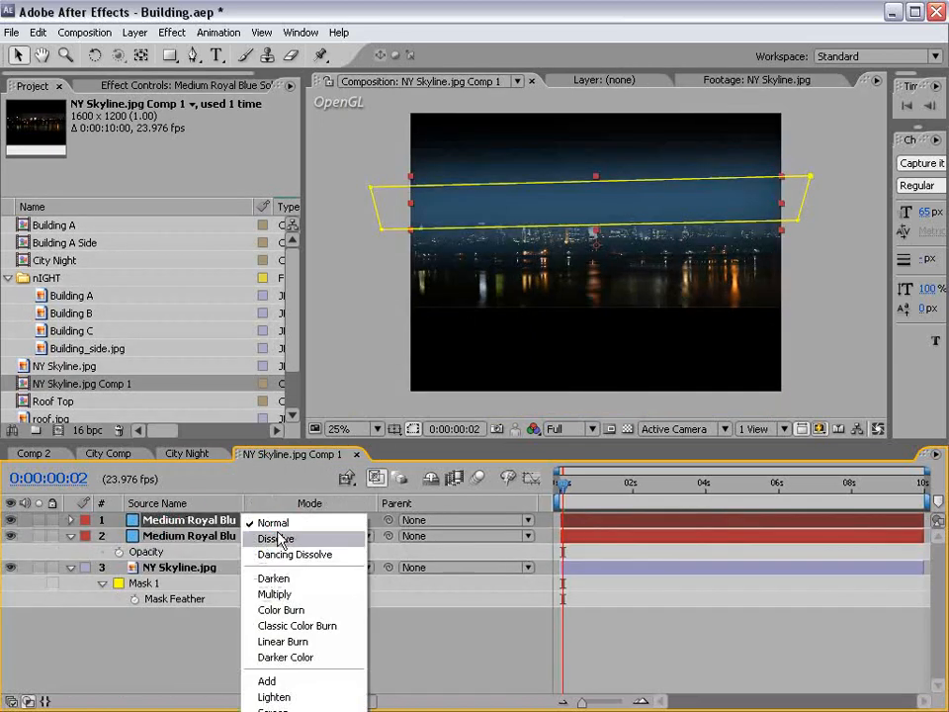
pyautogui.click(273, 681)
# Move the duplicate blue solid down over the water, reshape its mask's left side, and save the project from City Night.
pyautogui.moveTo(682, 203); pyautogui.dragTo(659, 294)
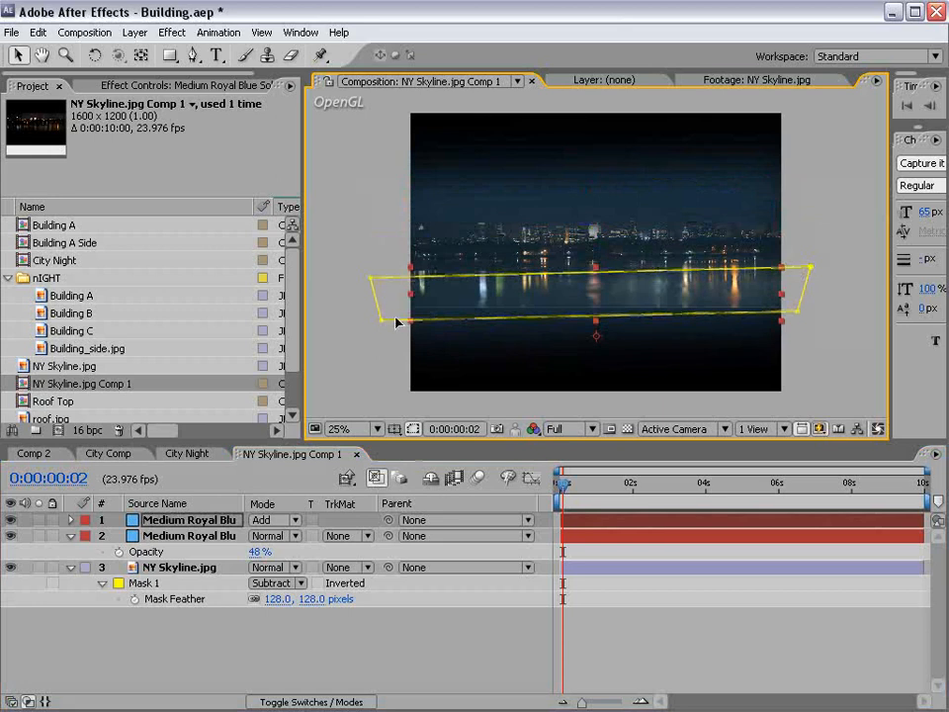
pyautogui.moveTo(379, 321); pyautogui.dragTo(373, 268)
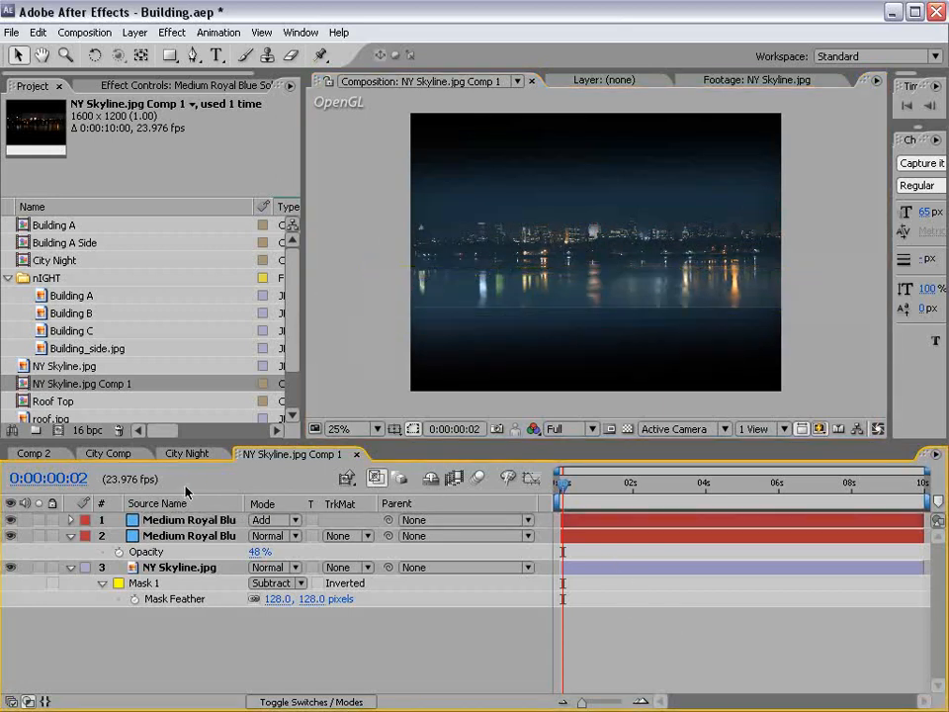
pyautogui.click(187, 454)
pyautogui.hotkey('ctrl', 's')
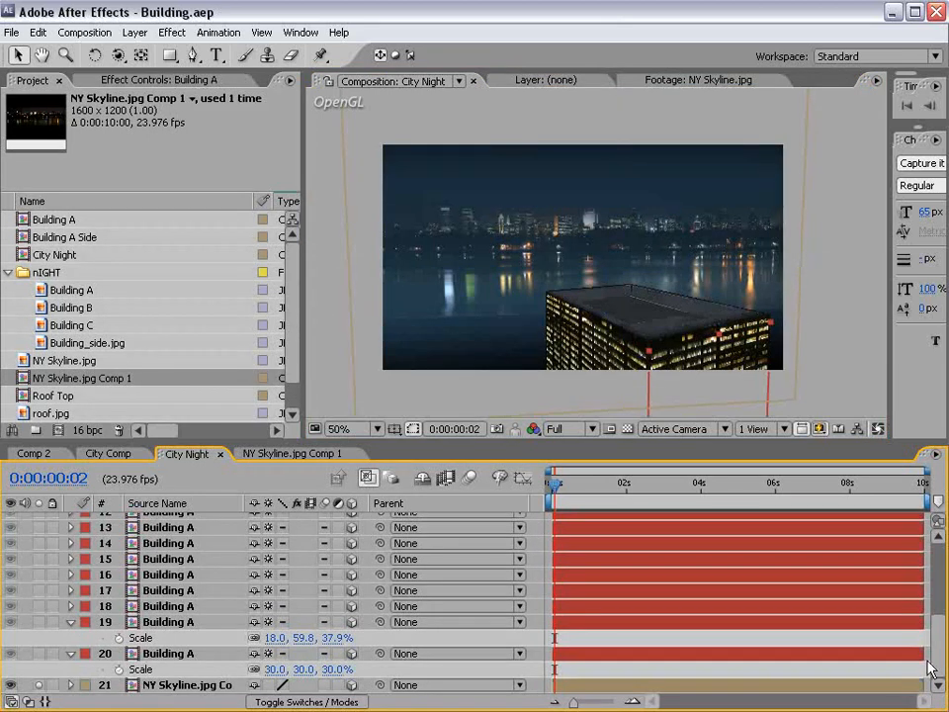
# Add a point light named Light 1 to City Night with a pale blue-grey color (C8CCCF) and 30% intensity.
pyautogui.moveTo(945, 664); pyautogui.dragTo(945, 576)
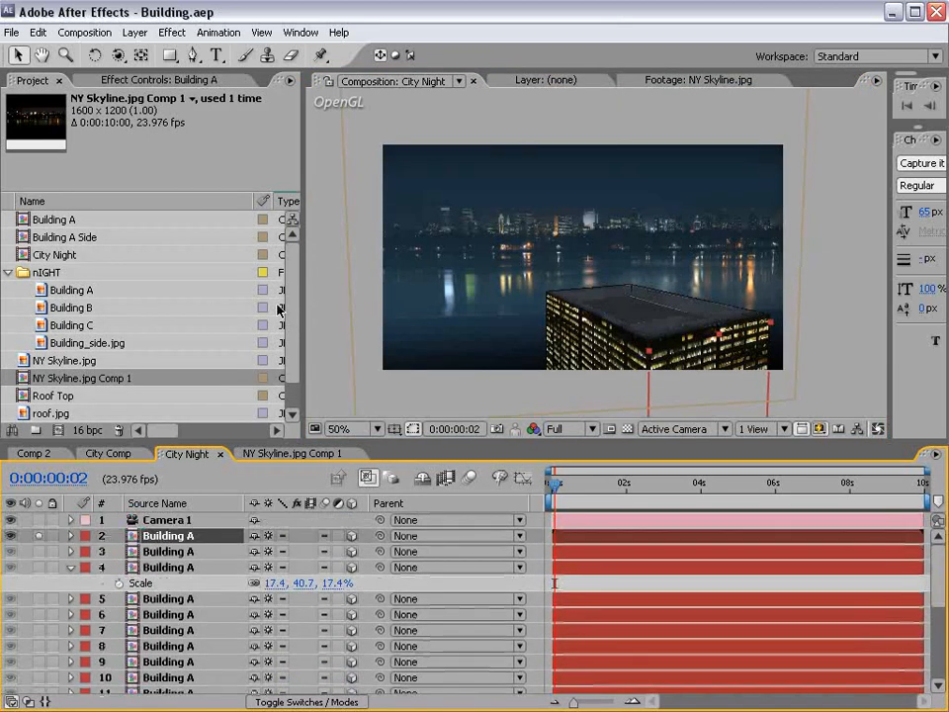
pyautogui.click(135, 31)
pyautogui.moveTo(146, 51)
pyautogui.click(378, 84)
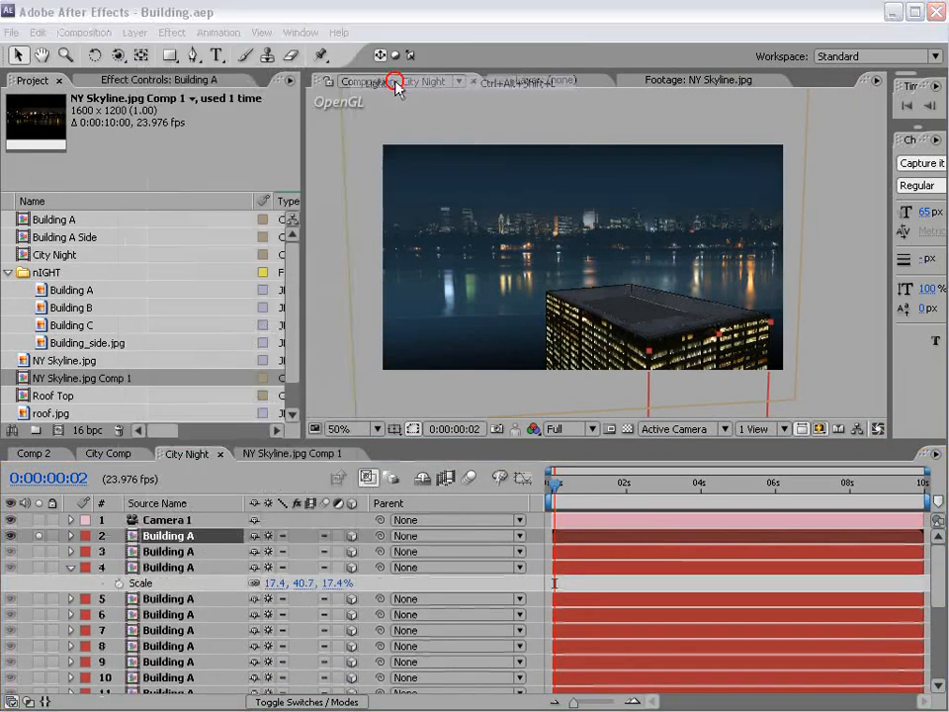
pyautogui.click(465, 442)
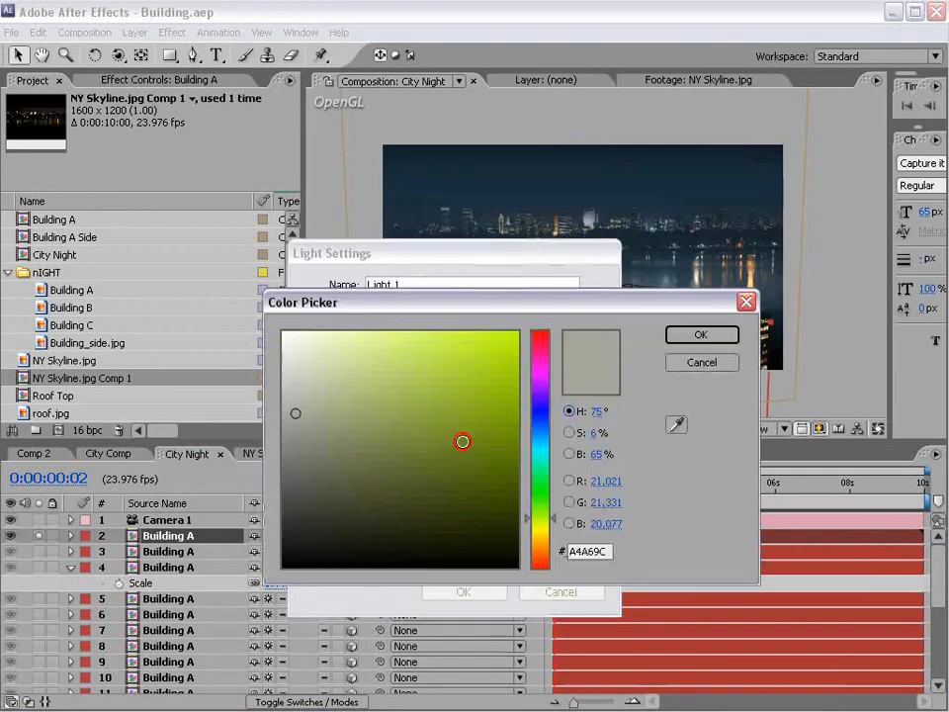
pyautogui.click(290, 377)
pyautogui.click(541, 436)
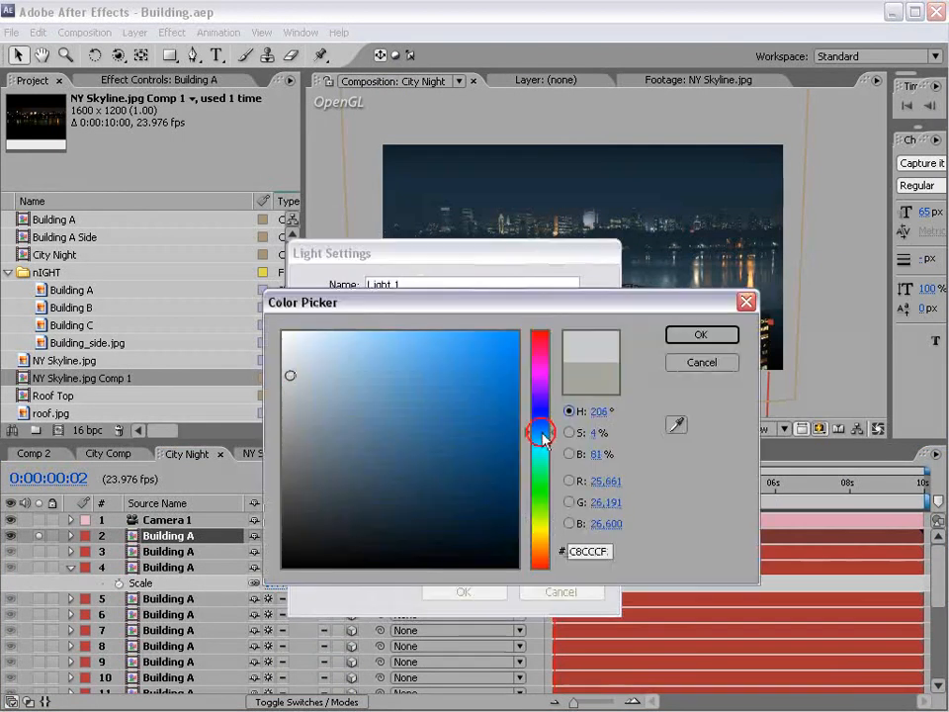
pyautogui.click(701, 335)
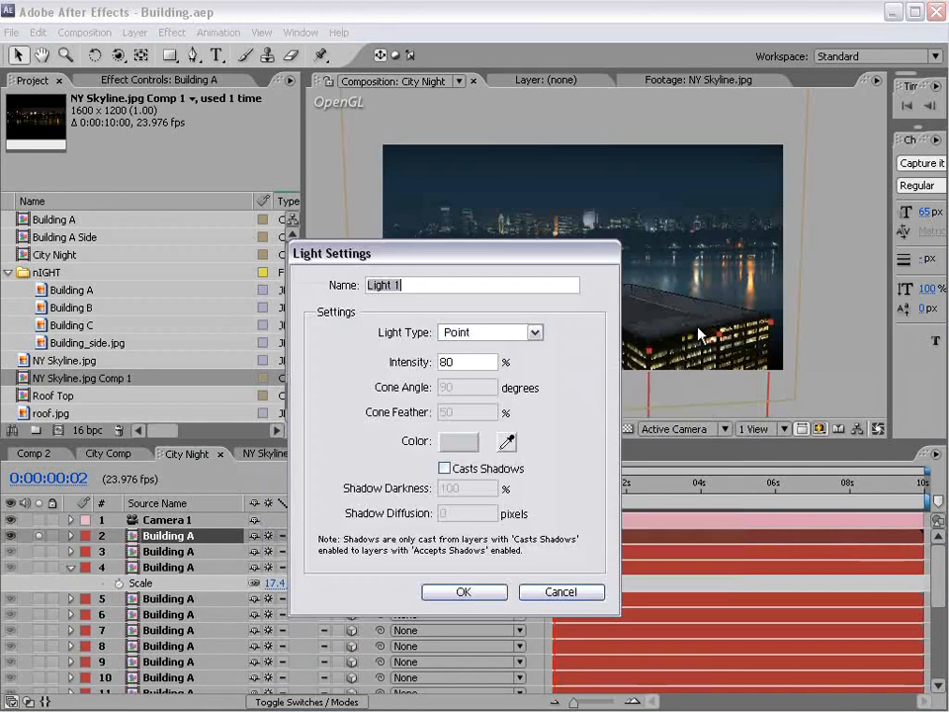
pyautogui.doubleClick(472, 364)
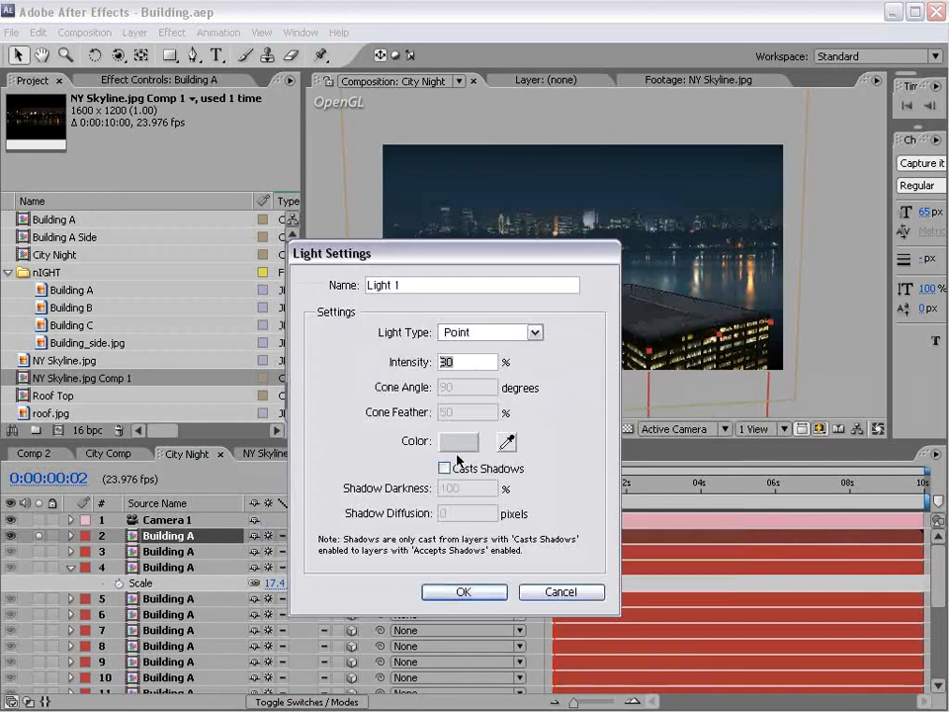
pyautogui.click(464, 591)
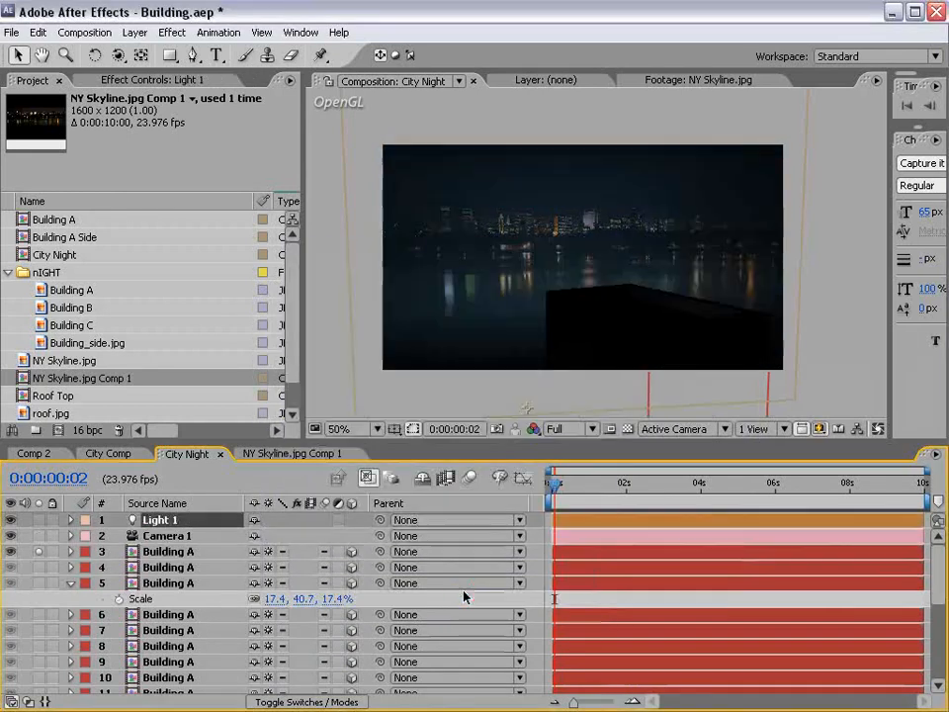
# Add a second light, Light 2, as an Ambient light with a slightly bluer grey color and 80% intensity.
pyautogui.click(134, 33)
pyautogui.moveTo(141, 52)
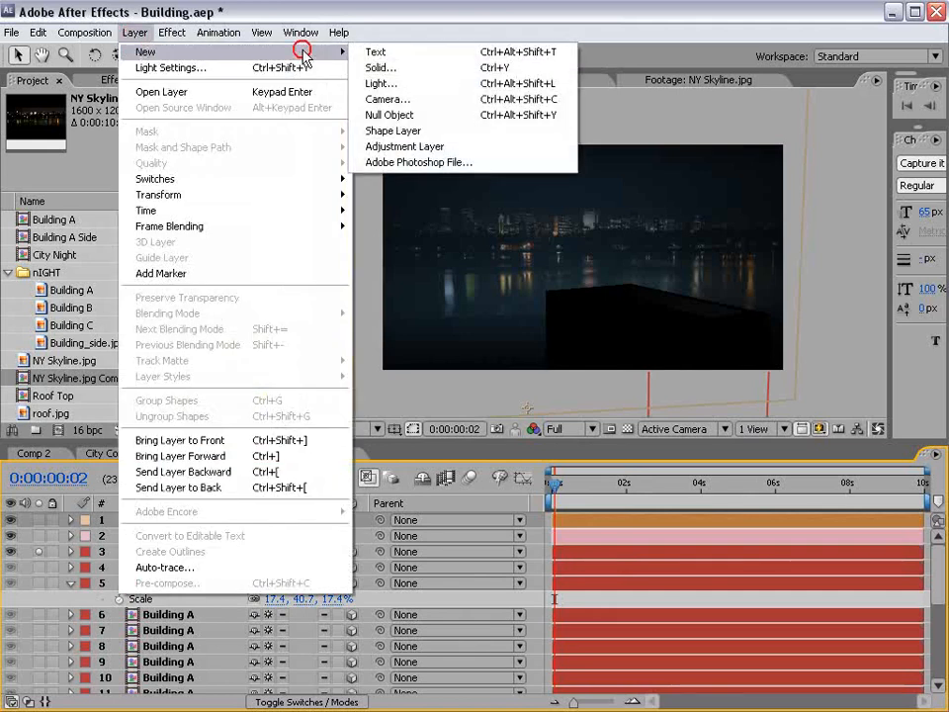
pyautogui.click(381, 83)
pyautogui.click(525, 332)
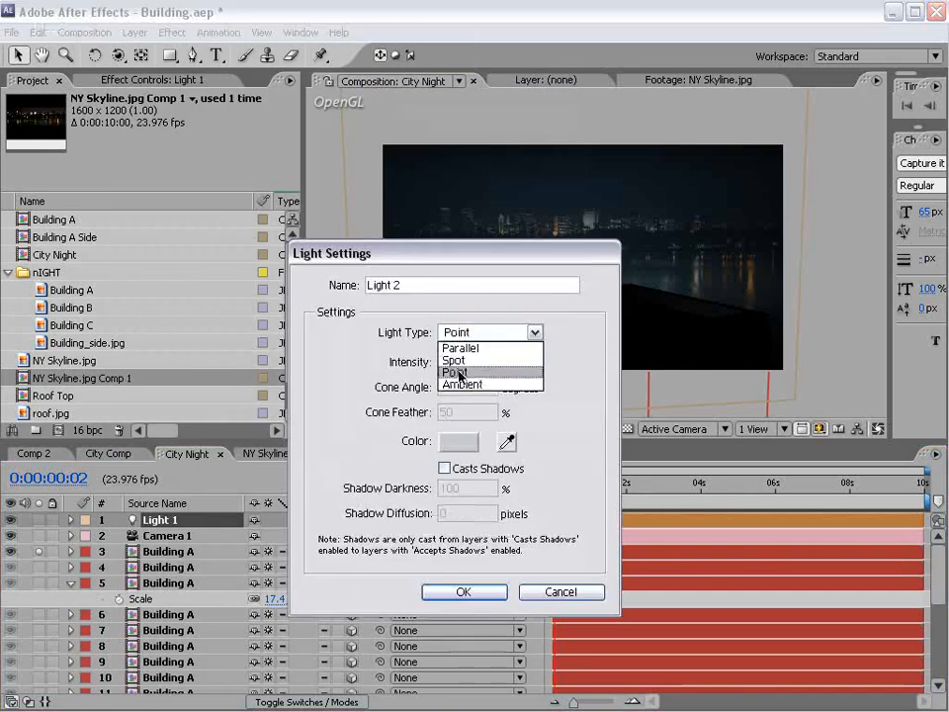
pyautogui.click(461, 384)
pyautogui.click(459, 442)
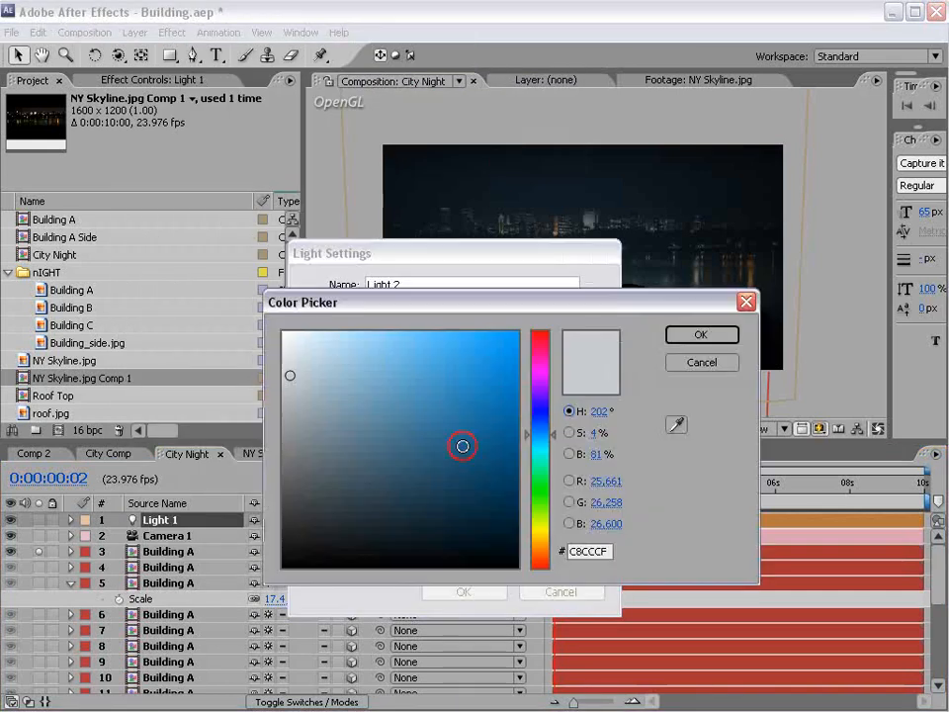
pyautogui.click(688, 333)
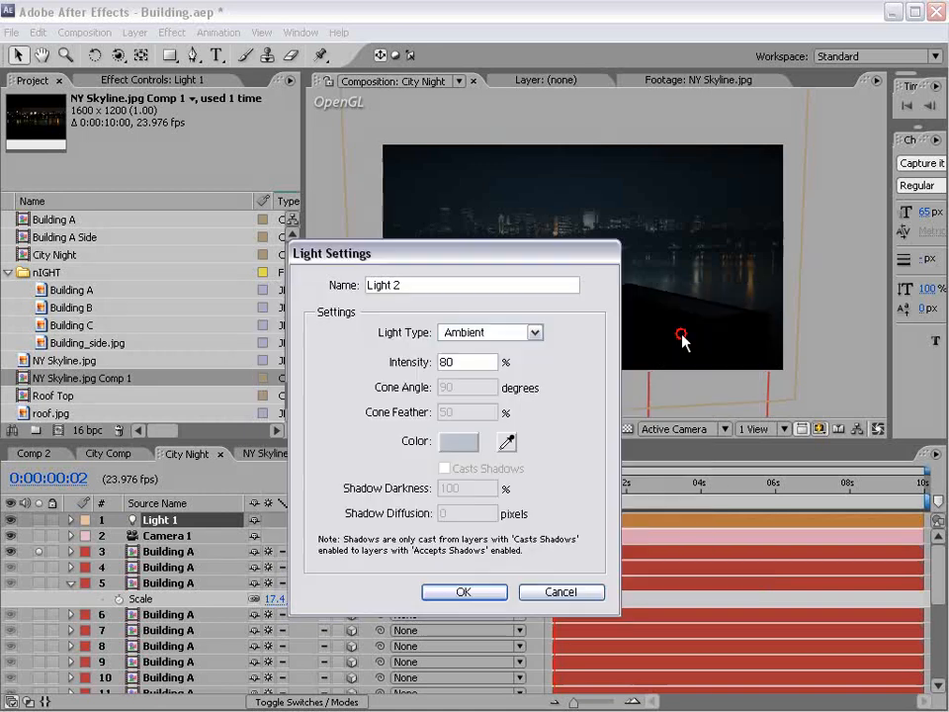
pyautogui.click(481, 593)
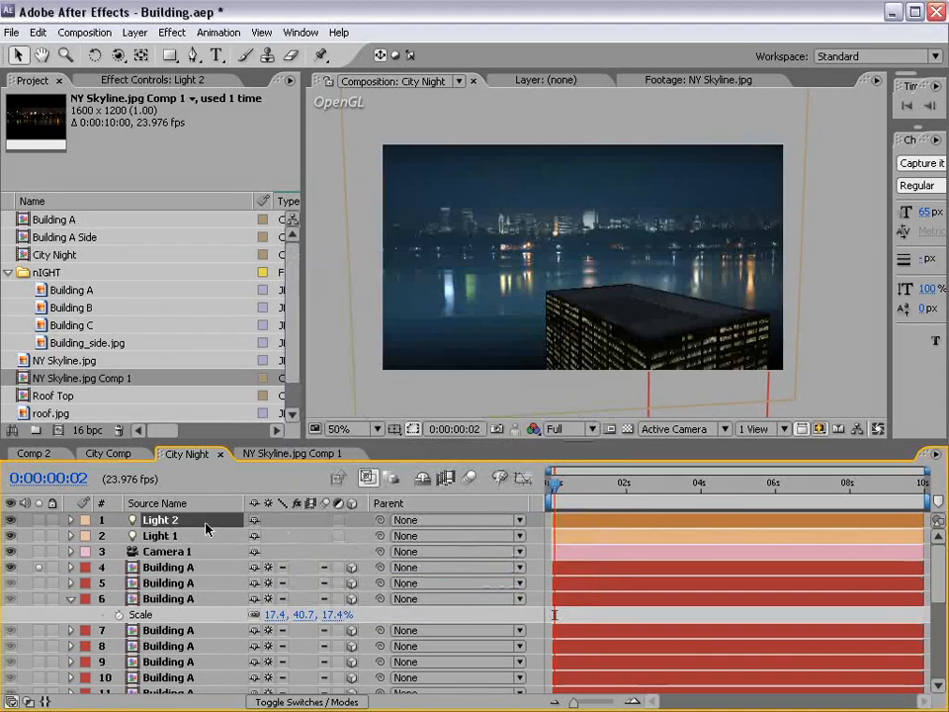
# Reveal the ambient light's options and set its intensity to 82%.
pyautogui.press('a')
pyautogui.press('a')
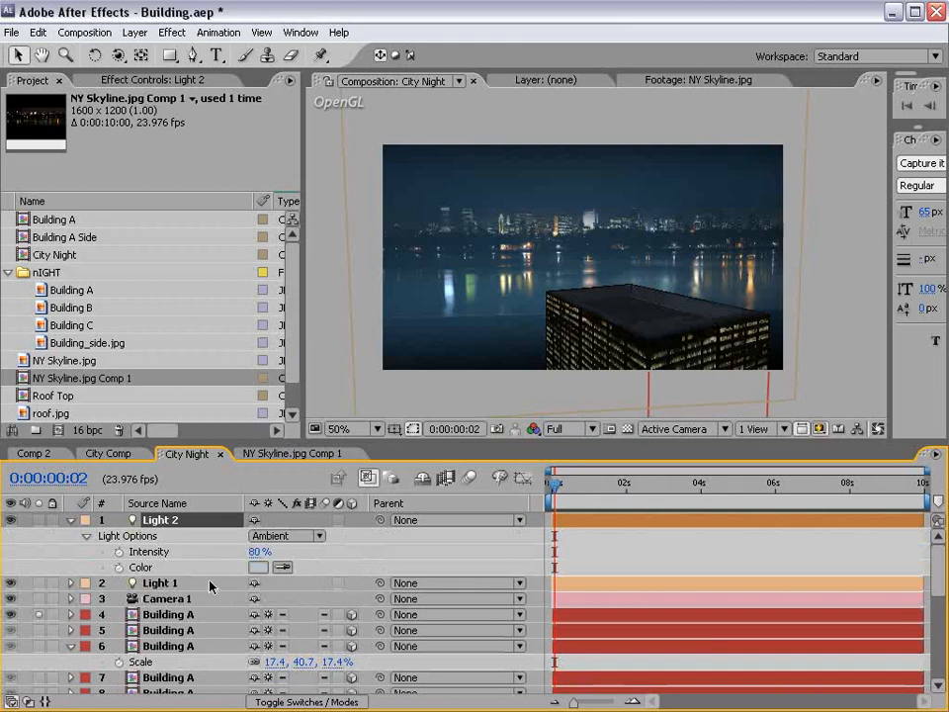
pyautogui.moveTo(255, 551); pyautogui.dragTo(260, 551)
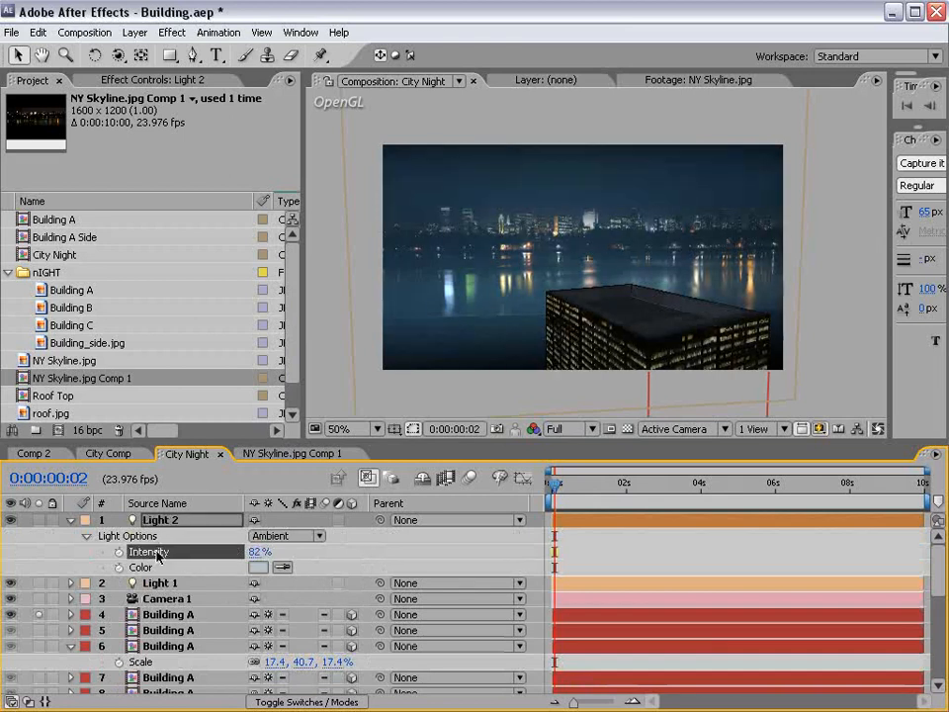
# Rename the Light 1 layer to Main Light.
pyautogui.click(161, 583)
pyautogui.scroll(-2, 494, 329)
pyautogui.scroll(1, 502, 314)
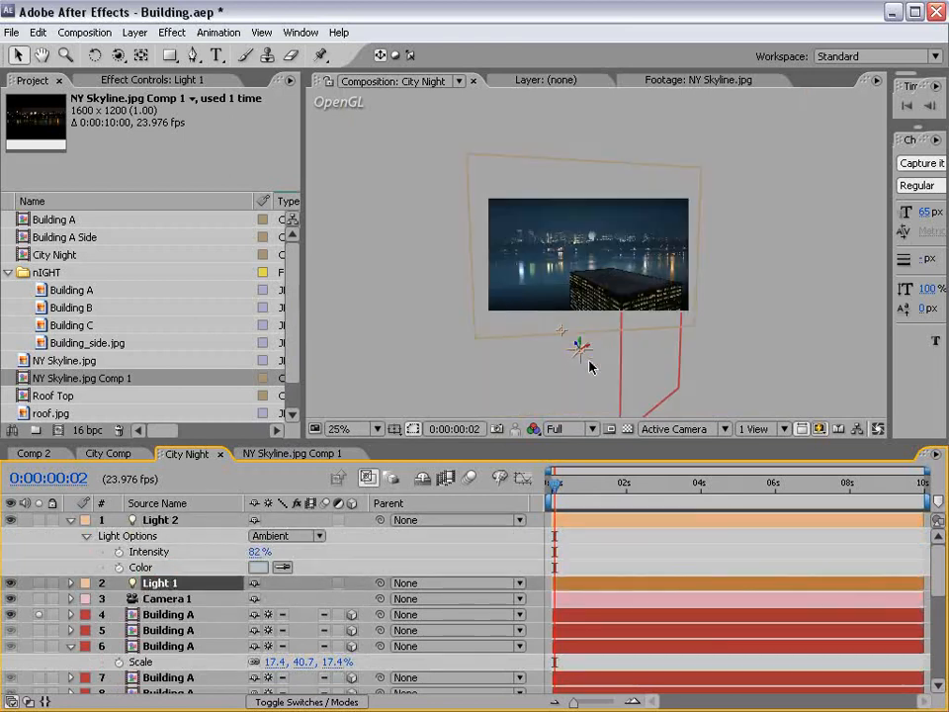
pyautogui.press('Return')
pyautogui.write('Main Light')
pyautogui.press('Return')
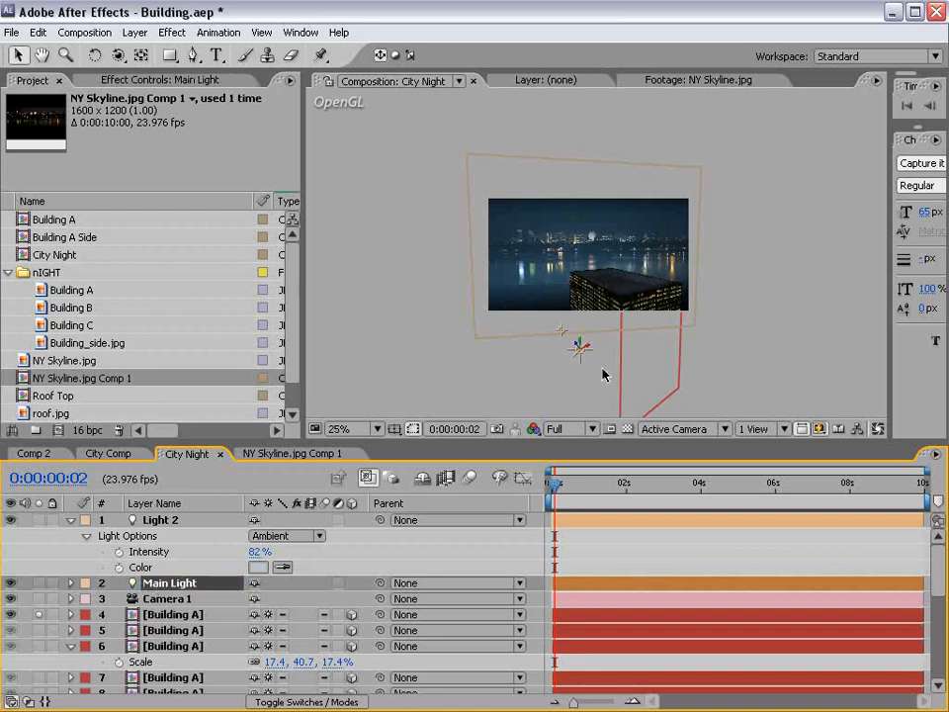
# Move the Main Light up to just above the frame, left of the building, and check the lighting enlarged.
pyautogui.moveTo(579, 346); pyautogui.dragTo(535, 213)
pyautogui.scroll(1, 554, 281)
pyautogui.press('`')
pyautogui.press('`')
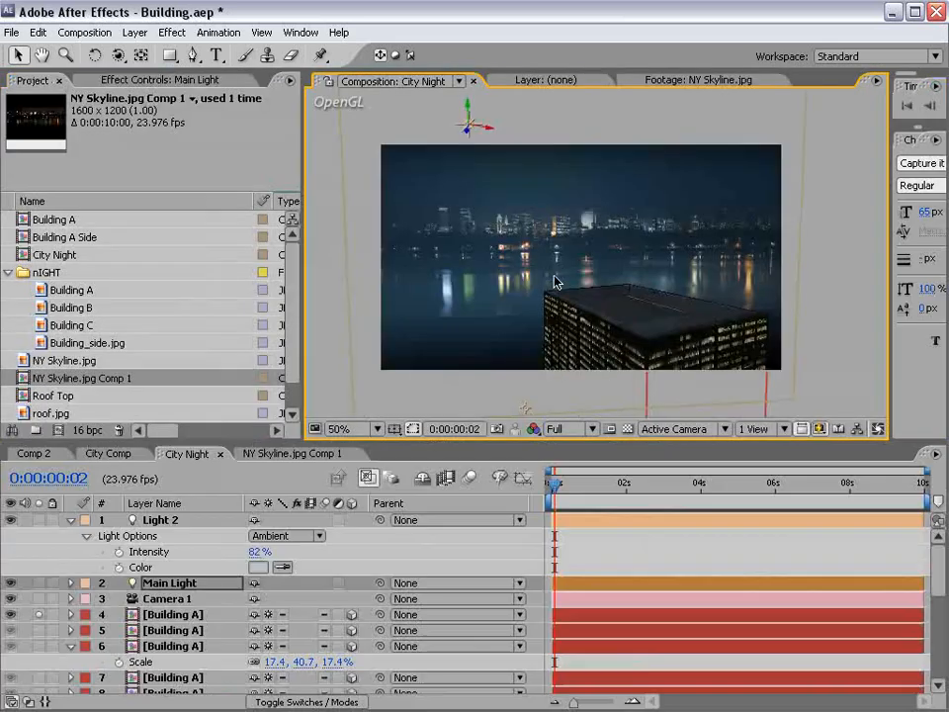
# Open the NY Skyline comp layer's material options and turn off Accepts Lights.
pyautogui.scroll(-1, 555, 282)
pyautogui.click(642, 195)
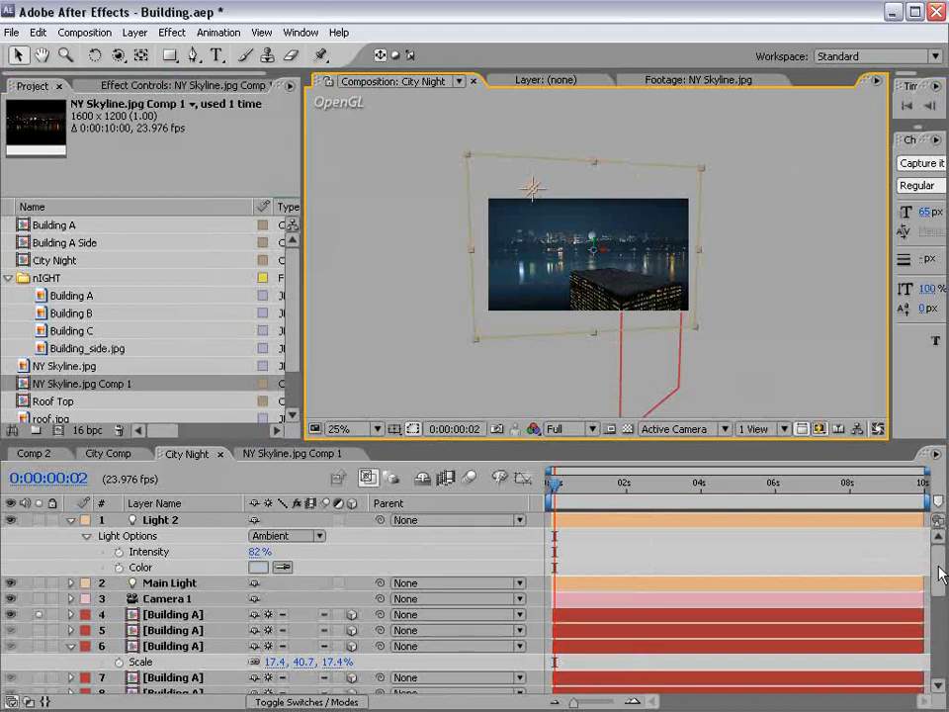
pyautogui.scroll(-5, 933, 571)
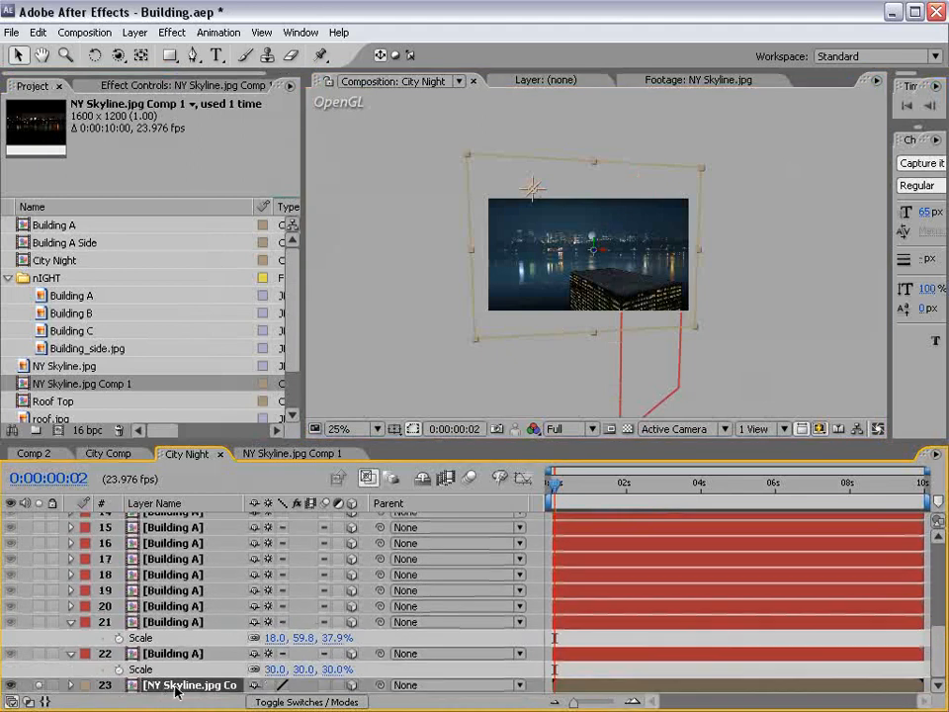
pyautogui.press('a')
pyautogui.press('a')
pyautogui.scroll(-5, 230, 653)
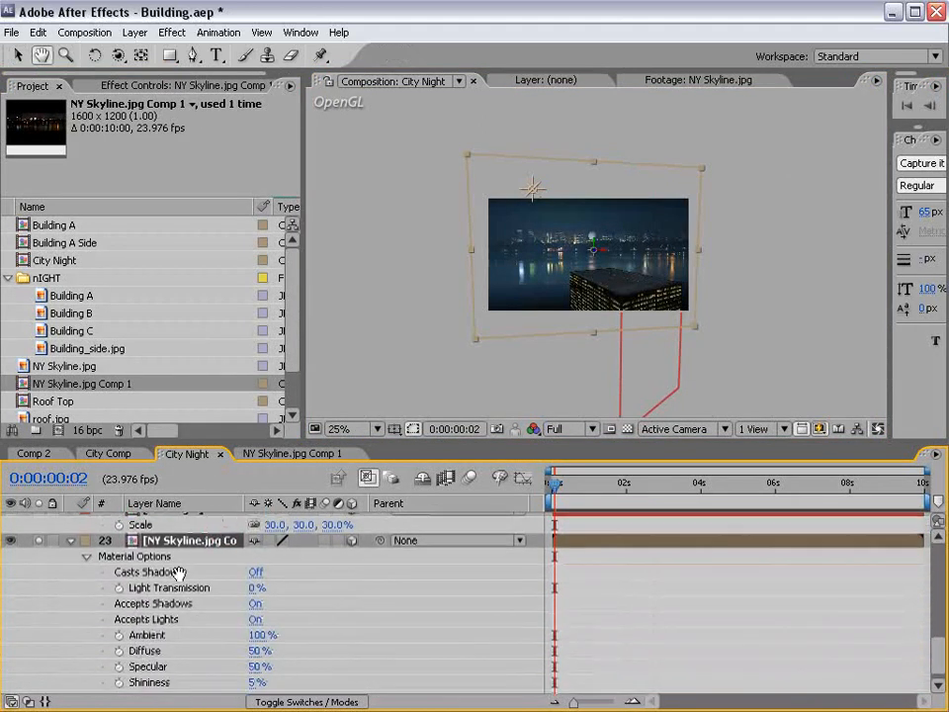
pyautogui.scroll(-1, 228, 621)
pyautogui.press('v')
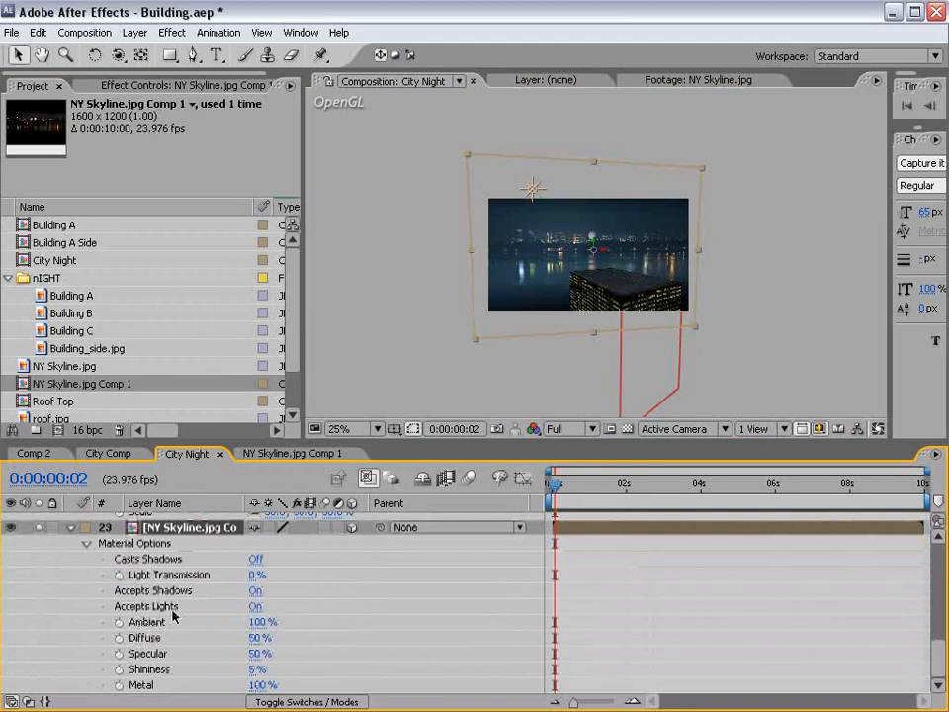
pyautogui.click(255, 609)
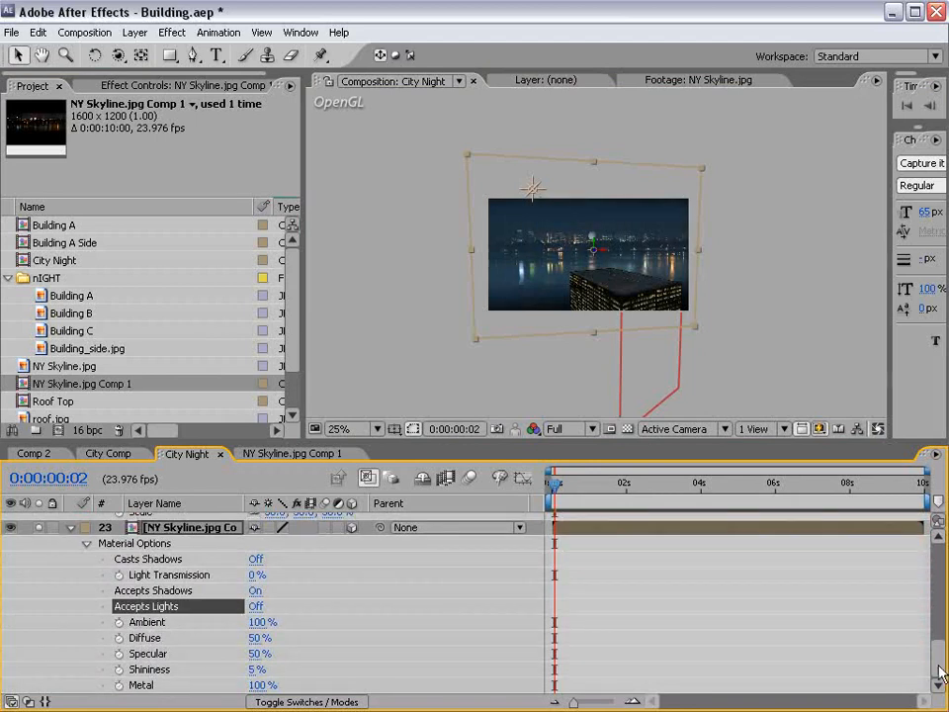
# Select the Main Light and lower it into the sky above the skyline, left of the building.
pyautogui.moveTo(941, 675); pyautogui.dragTo(940, 554)
pyautogui.press('.')
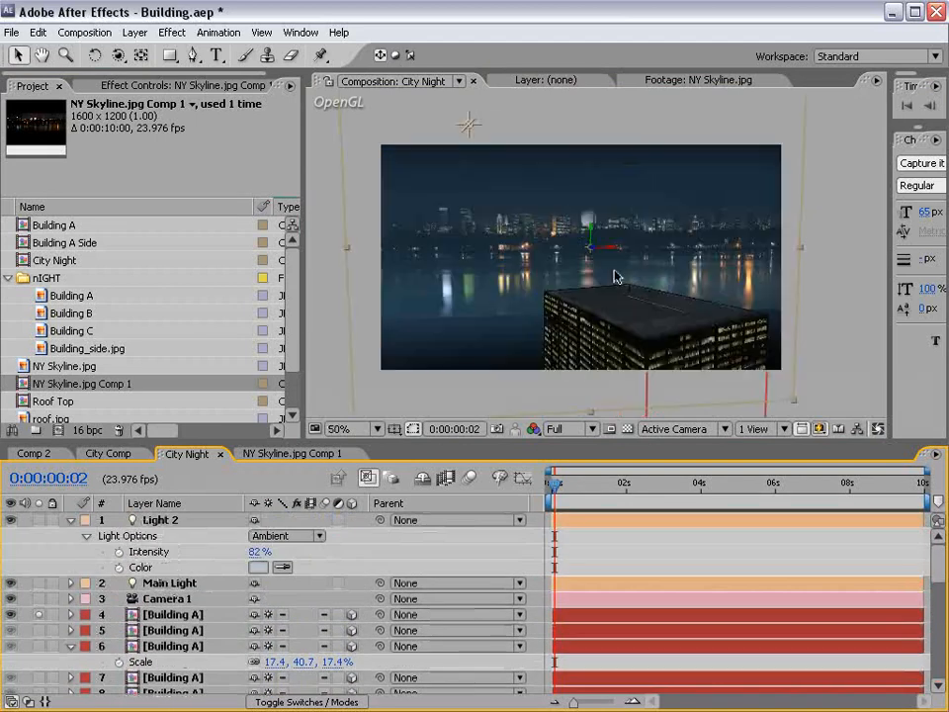
pyautogui.click(471, 136)
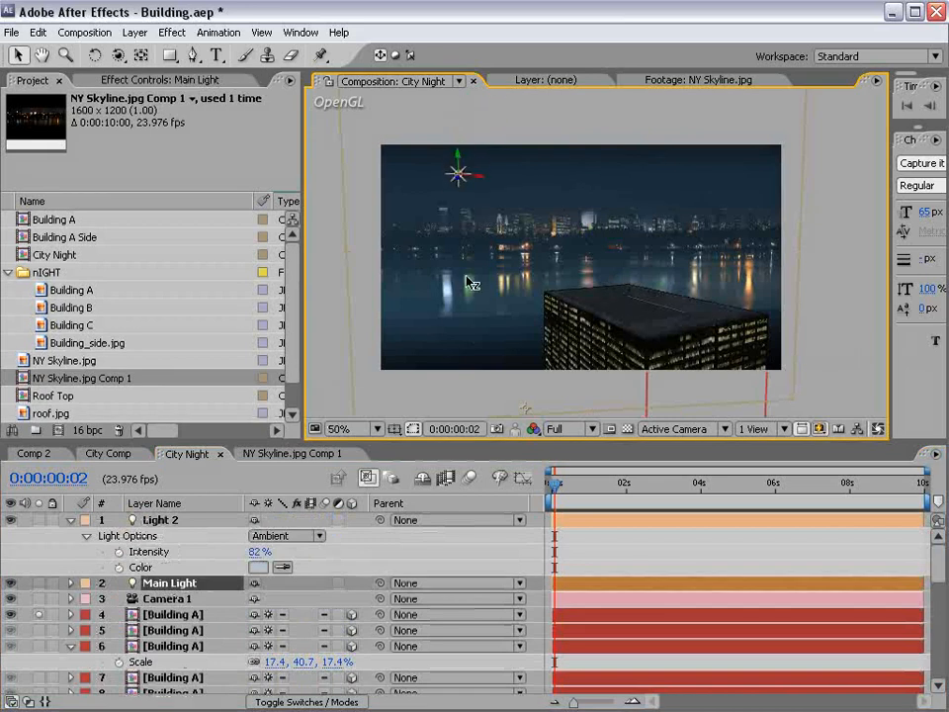
pyautogui.moveTo(469, 109); pyautogui.dragTo(471, 182)
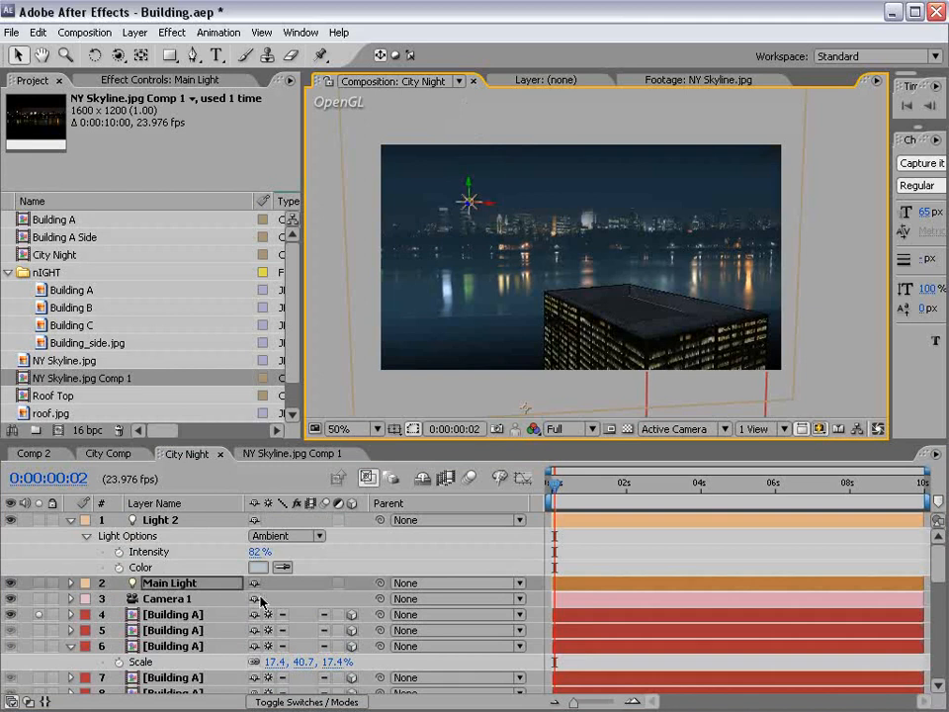
# Set the Main Light's intensity to 476% and reposition it to light the building's left facade and the roof's inner wall.
pyautogui.press('a')
pyautogui.press('a')
pyautogui.moveTo(259, 614); pyautogui.dragTo(565, 554)
pyautogui.moveTo(467, 185); pyautogui.dragTo(436, 186)
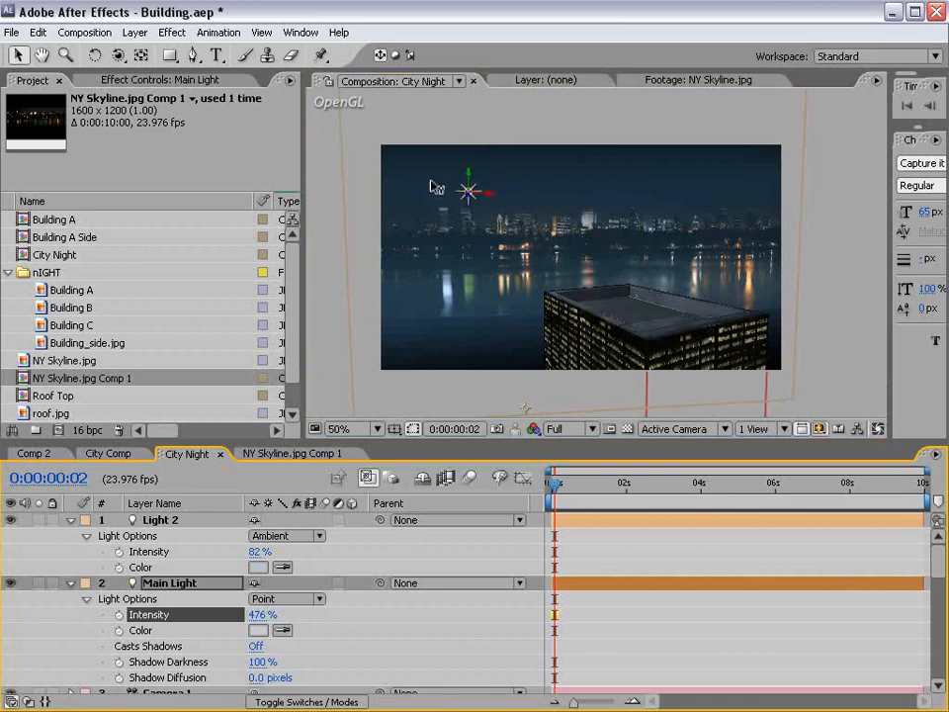
pyautogui.moveTo(468, 193); pyautogui.dragTo(334, 221)
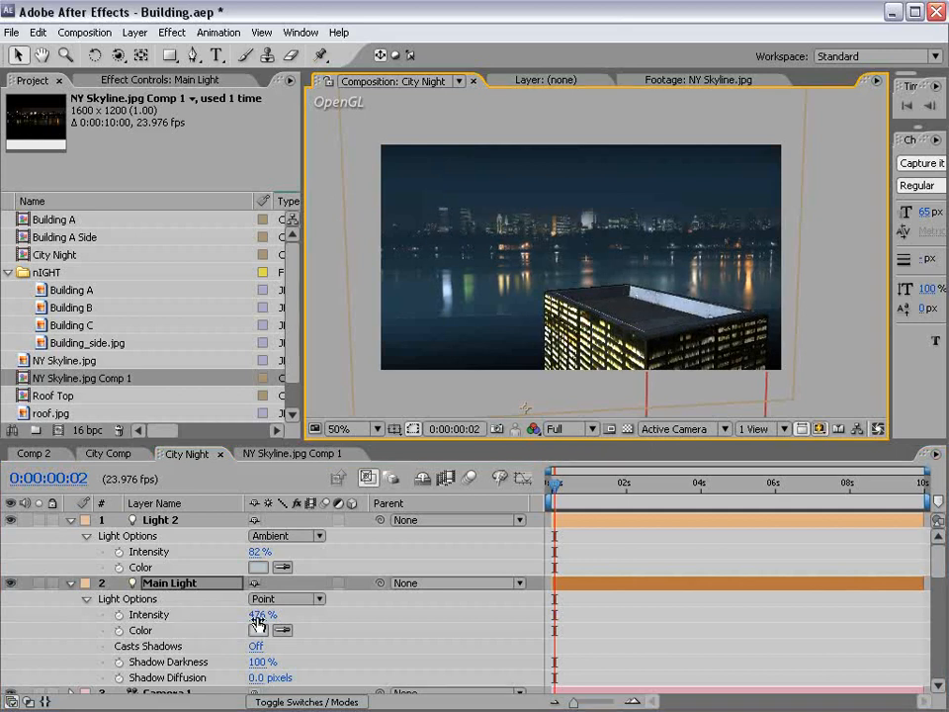
# Set the Main Light's intensity to 146%, tint its color light blue, and check the result enlarged.
pyautogui.moveTo(261, 614); pyautogui.dragTo(224, 615)
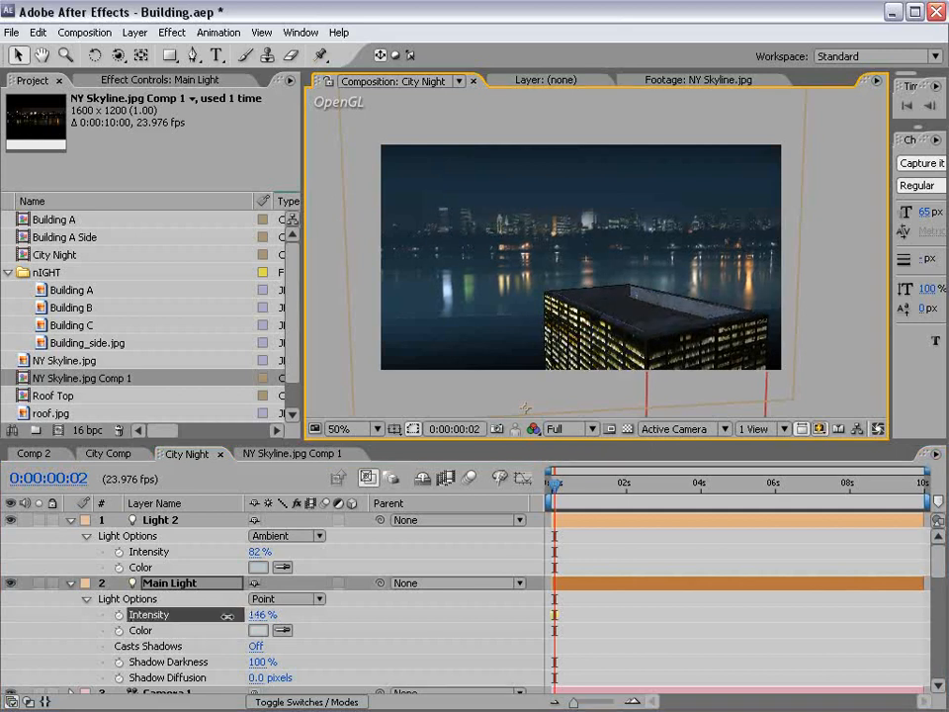
pyautogui.click(70, 521)
pyautogui.click(257, 584)
pyautogui.moveTo(330, 376); pyautogui.dragTo(350, 385)
pyautogui.moveTo(506, 306); pyautogui.dragTo(490, 468)
pyautogui.click(605, 492)
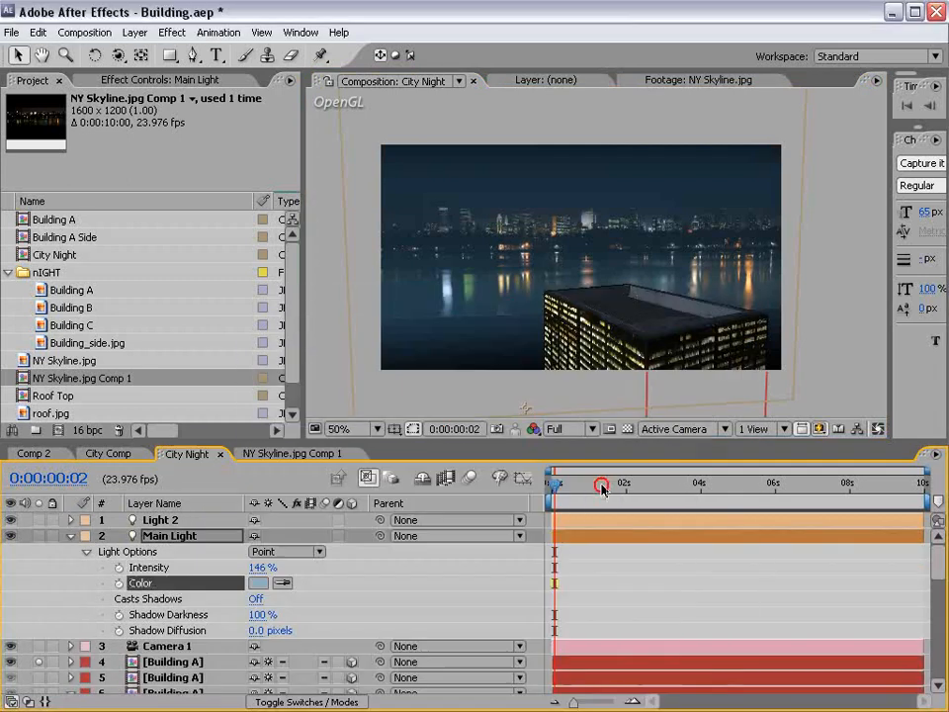
pyautogui.scroll(1, 548, 338)
pyautogui.press('`')
pyautogui.press('`')
pyautogui.scroll(-1, 515, 292)
# Turn off solo on the foreground Building A layer and the NY Skyline layer to show the whole city.
pyautogui.moveTo(469, 442); pyautogui.dragTo(469, 278)
pyautogui.click(37, 498)
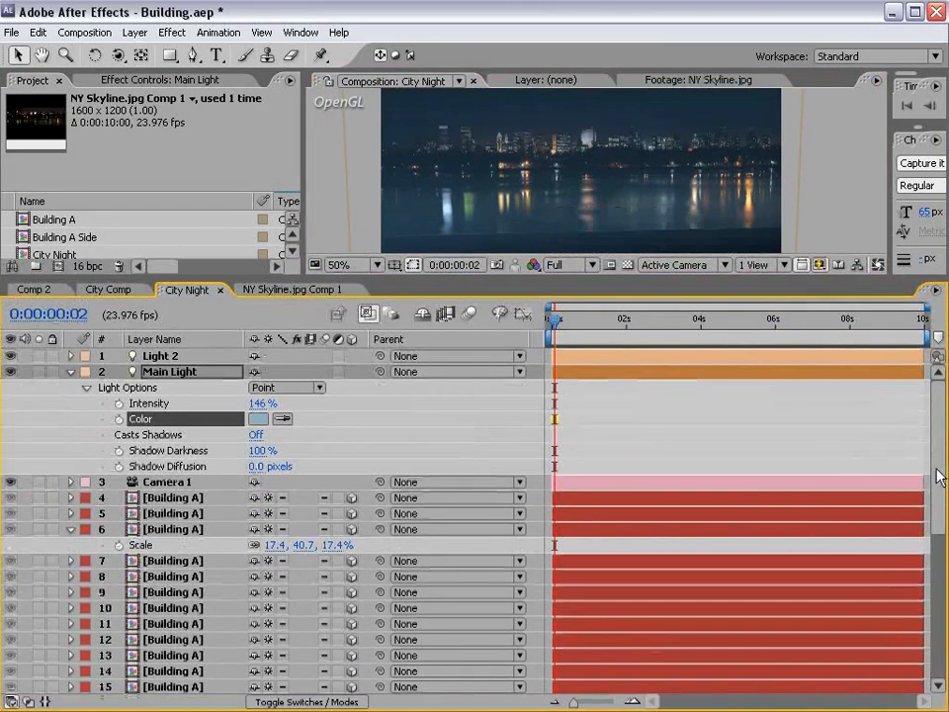
pyautogui.moveTo(938, 478); pyautogui.dragTo(939, 672)
pyautogui.click(38, 528)
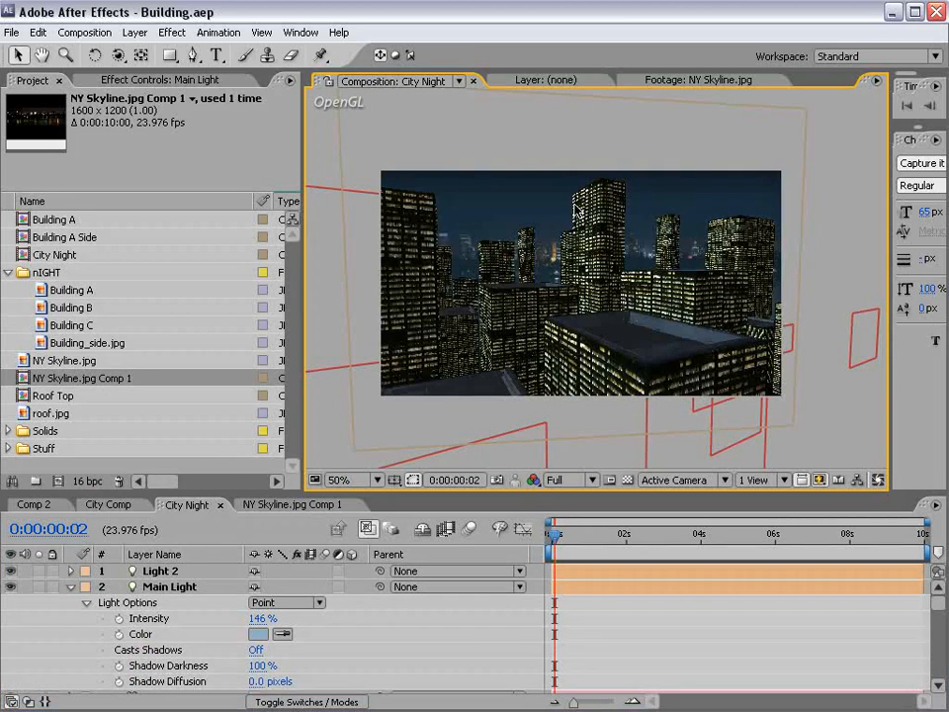
pyautogui.press('`')
pyautogui.press('`')
# Open the Building A comp from City Night, then its Building A Side comp, and inspect the window texture enlarged.
pyautogui.click(69, 588)
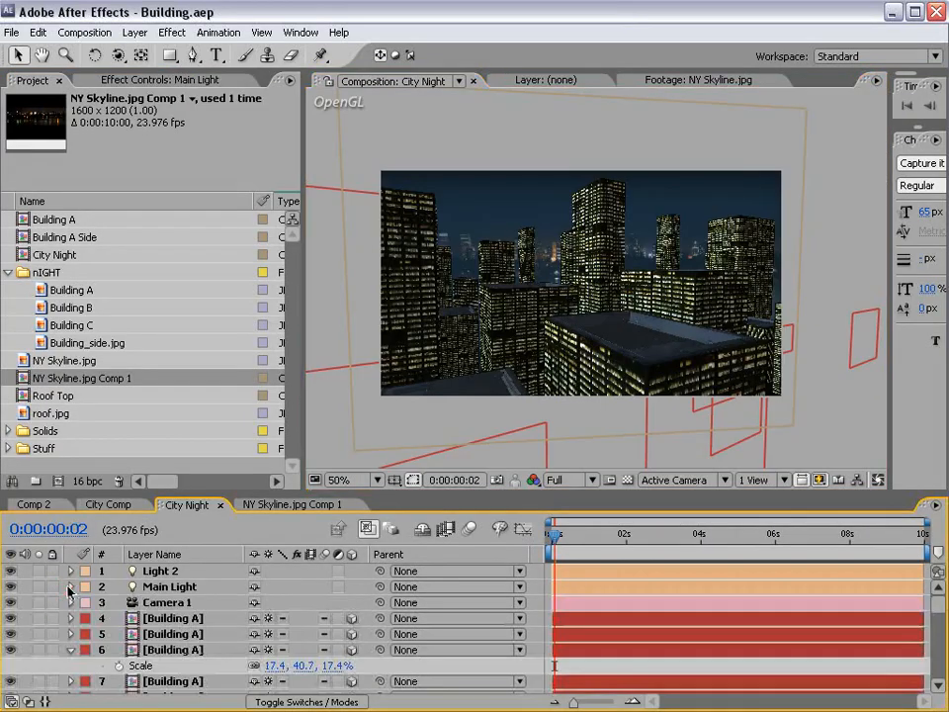
pyautogui.doubleClick(188, 621)
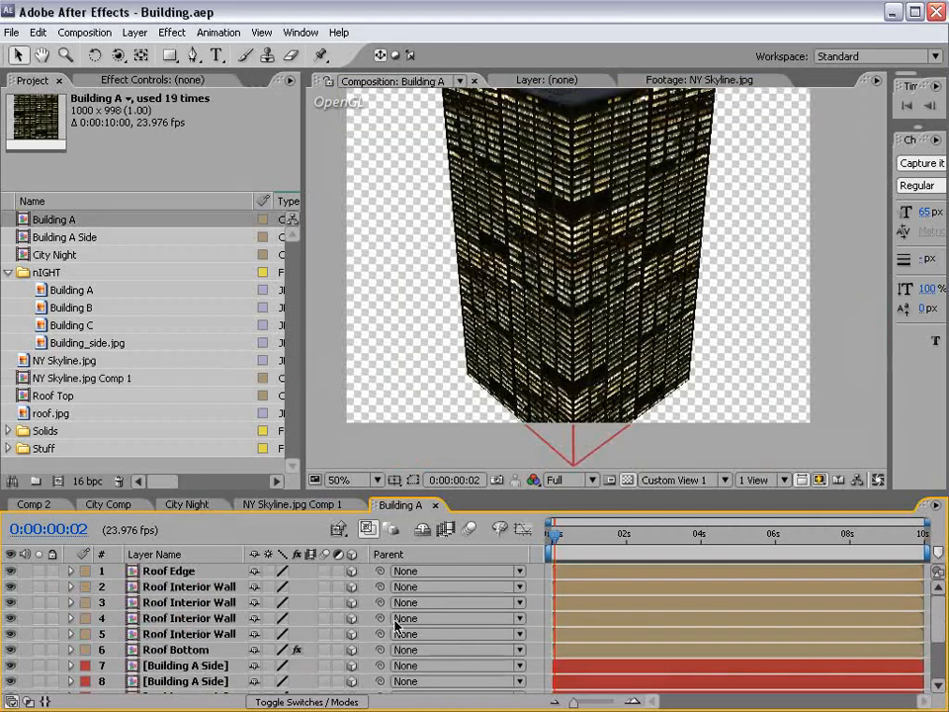
pyautogui.click(618, 229)
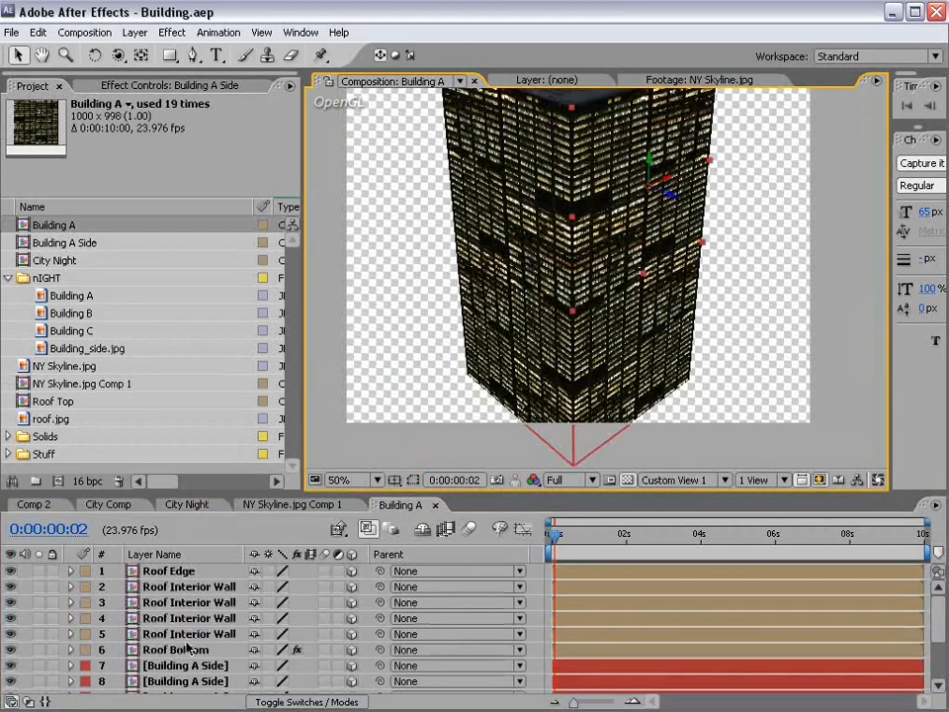
pyautogui.click(208, 605)
pyautogui.doubleClick(186, 665)
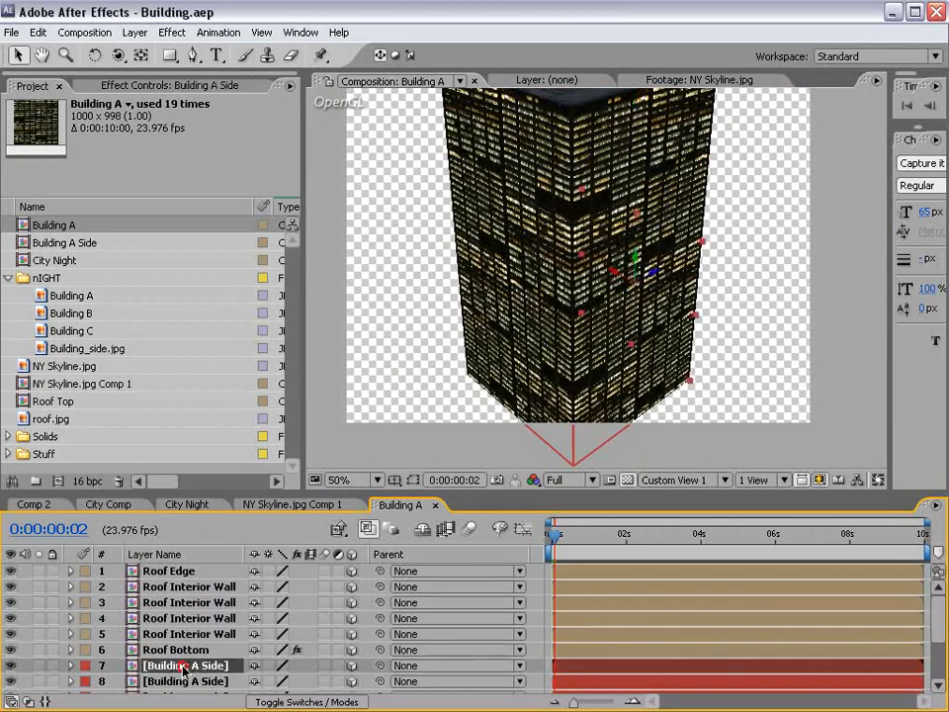
pyautogui.click(194, 571)
pyautogui.press('`')
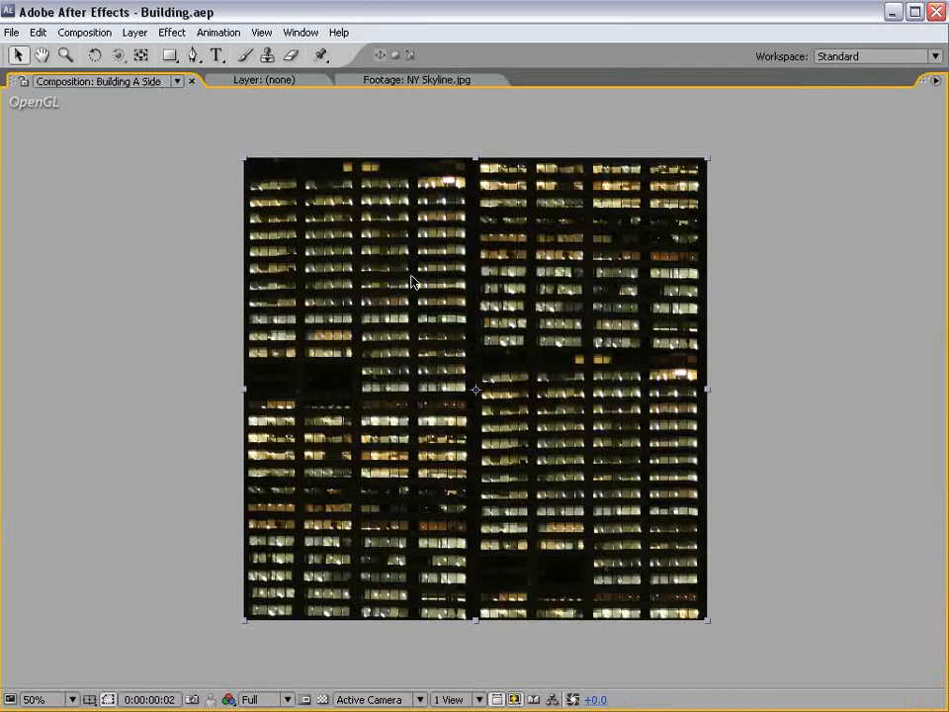
pyautogui.press('`')
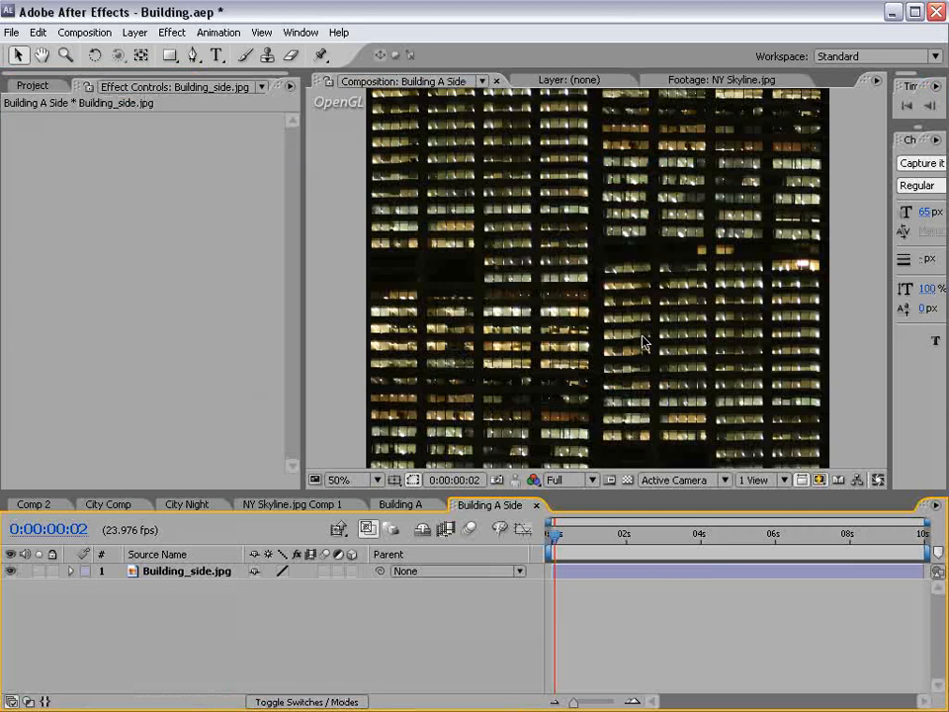
pyautogui.press('.')
pyautogui.press('`')
pyautogui.press(',')
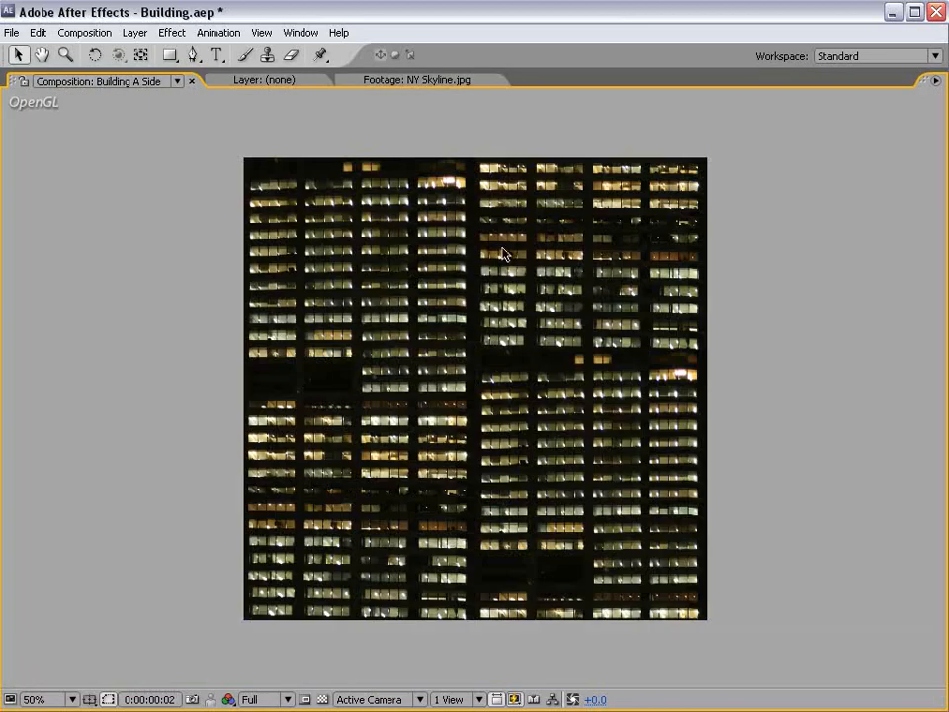
# Create a comp-size solid in Building A Side with its color sampled from an unlit area of the facade.
pyautogui.click(134, 31)
pyautogui.click(243, 54)
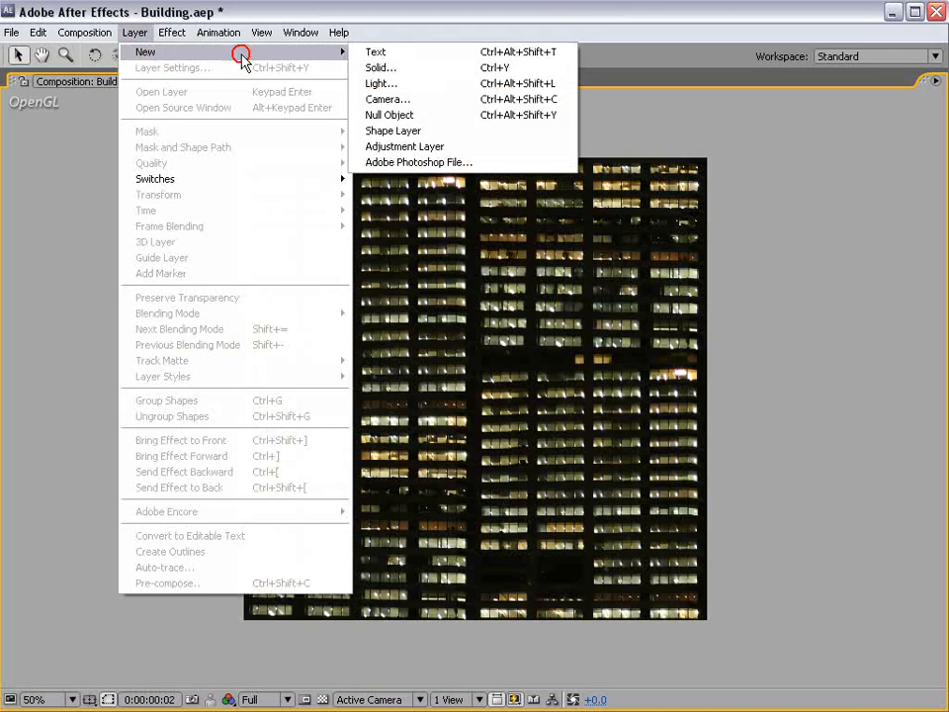
pyautogui.click(385, 68)
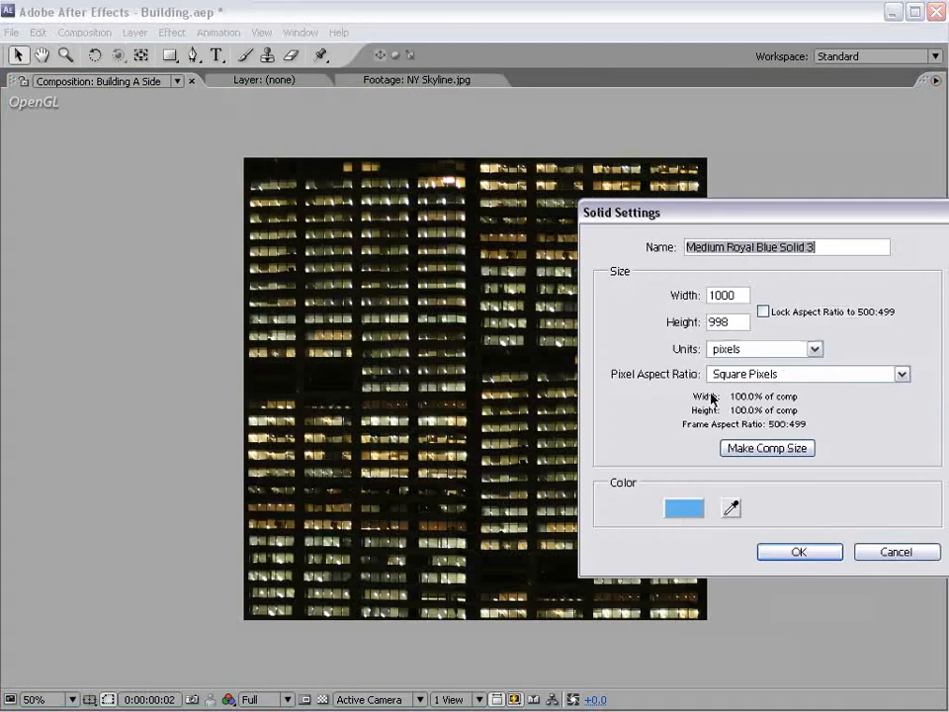
pyautogui.click(733, 508)
pyautogui.click(332, 385)
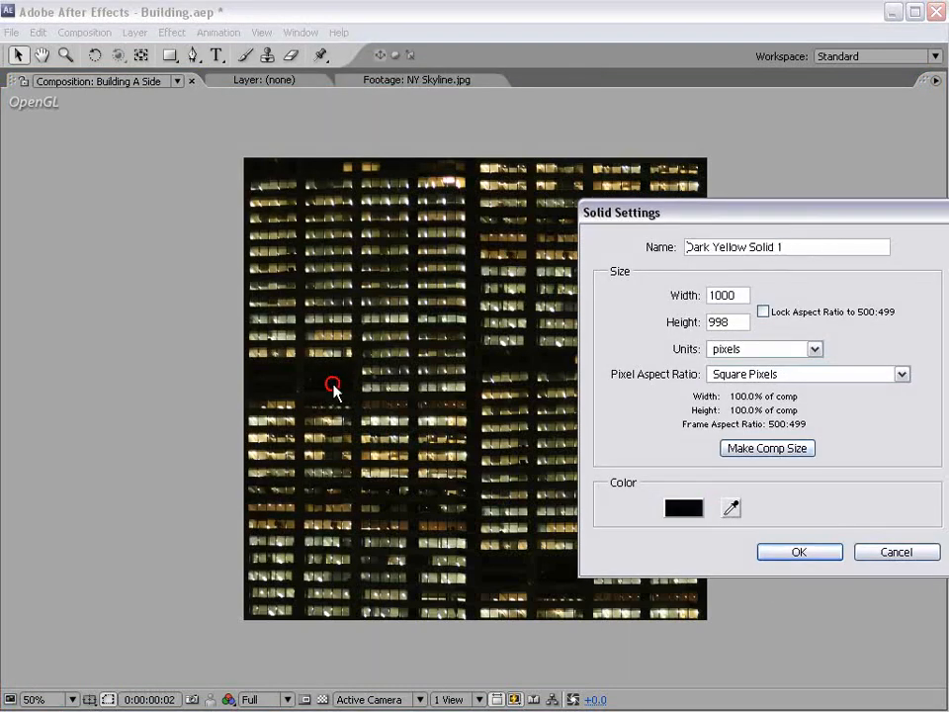
pyautogui.click(766, 557)
pyautogui.press('`')
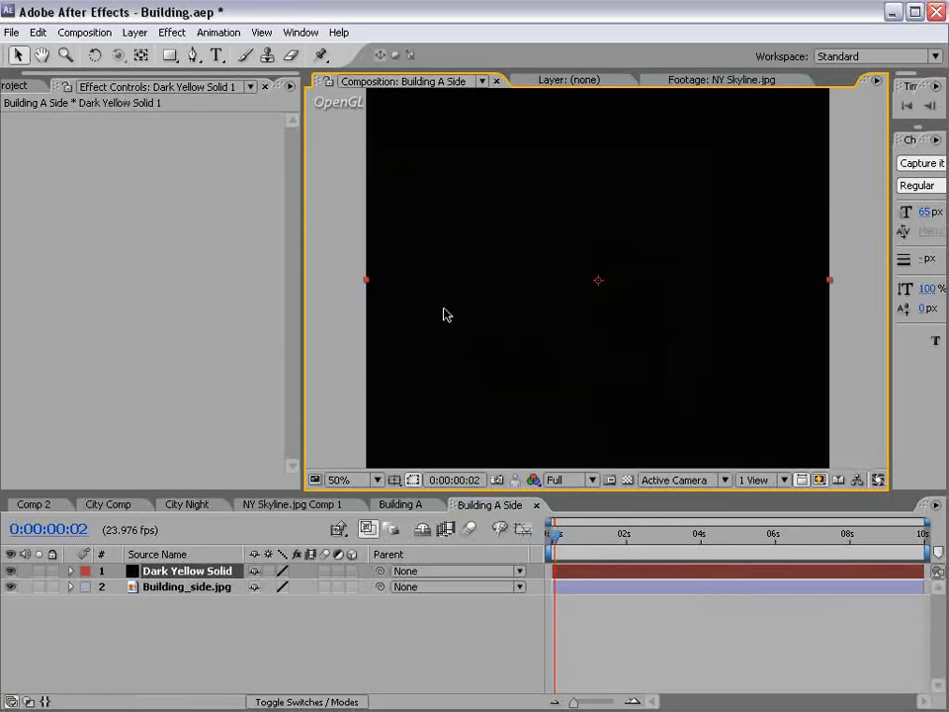
# Hide the dark solid and draw rectangular masks on it around scattered groups of windows across the facade.
pyautogui.click(12, 571)
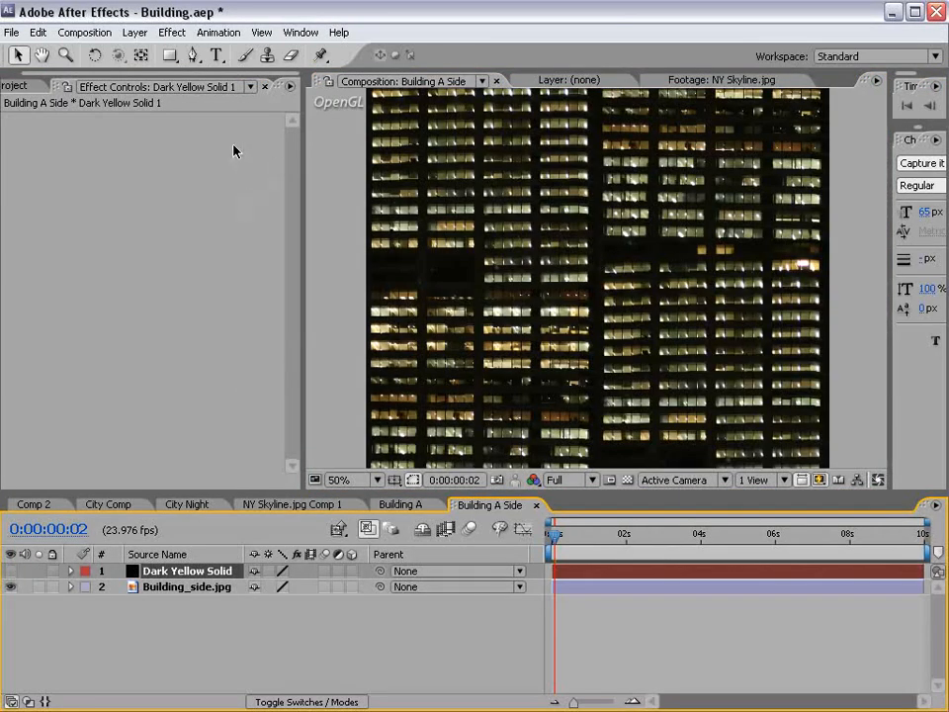
pyautogui.moveTo(169, 56); pyautogui.dragTo(219, 56)
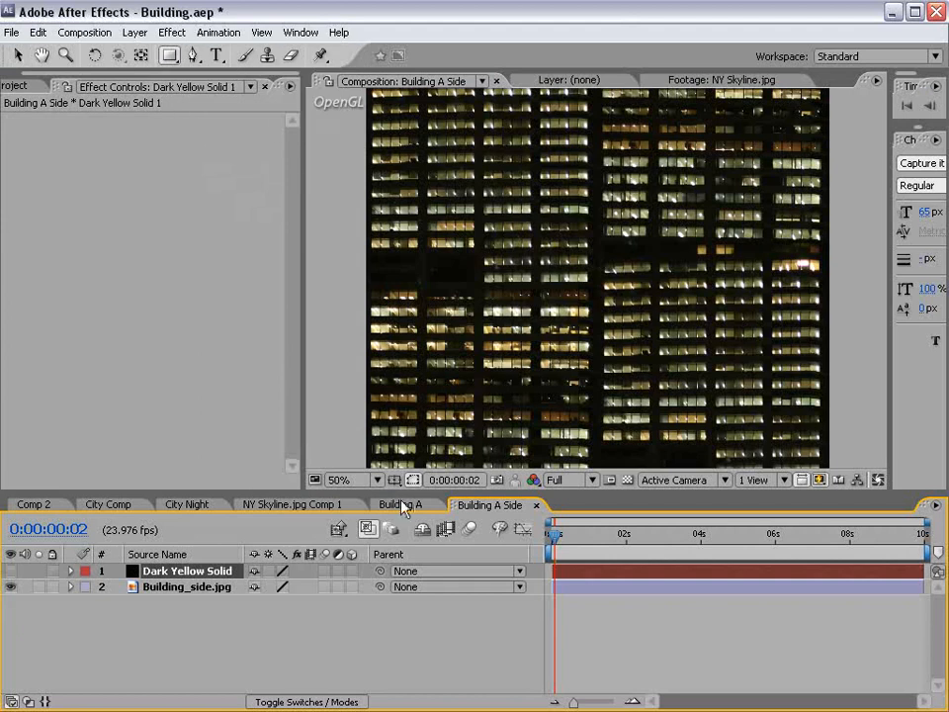
pyautogui.moveTo(406, 492); pyautogui.dragTo(406, 641)
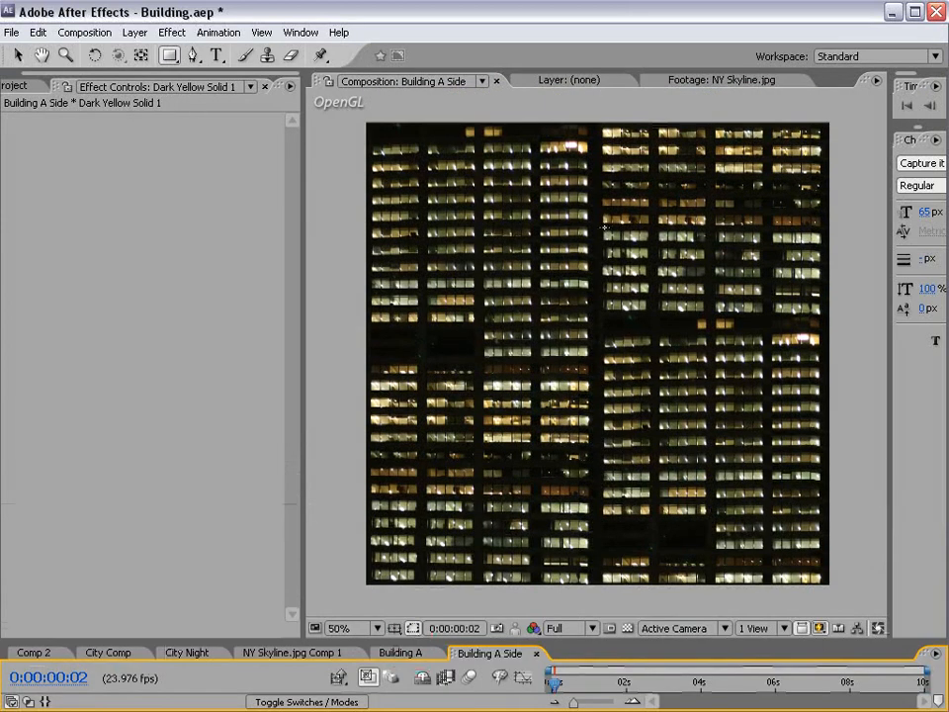
pyautogui.moveTo(599, 227); pyautogui.dragTo(712, 244)
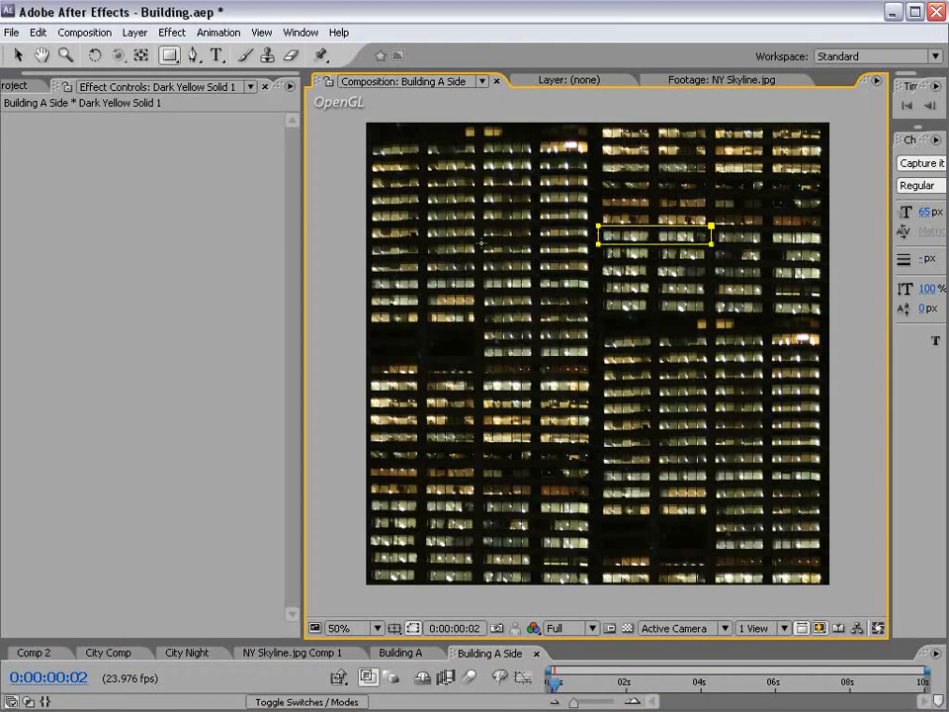
pyautogui.moveTo(369, 242); pyautogui.dragTo(480, 273)
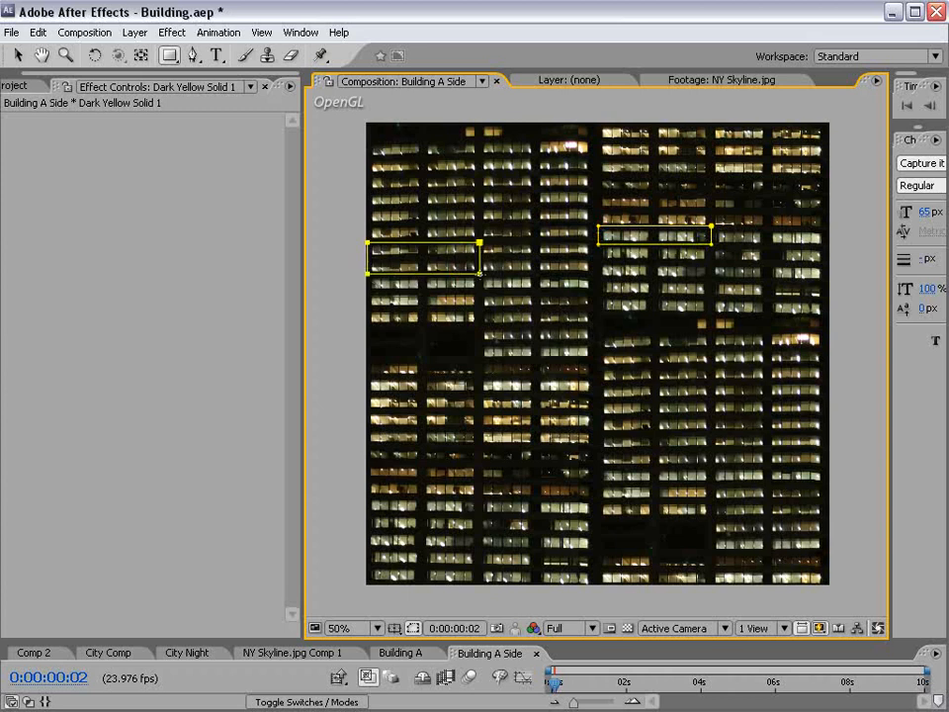
pyautogui.moveTo(601, 401); pyautogui.dragTo(710, 431)
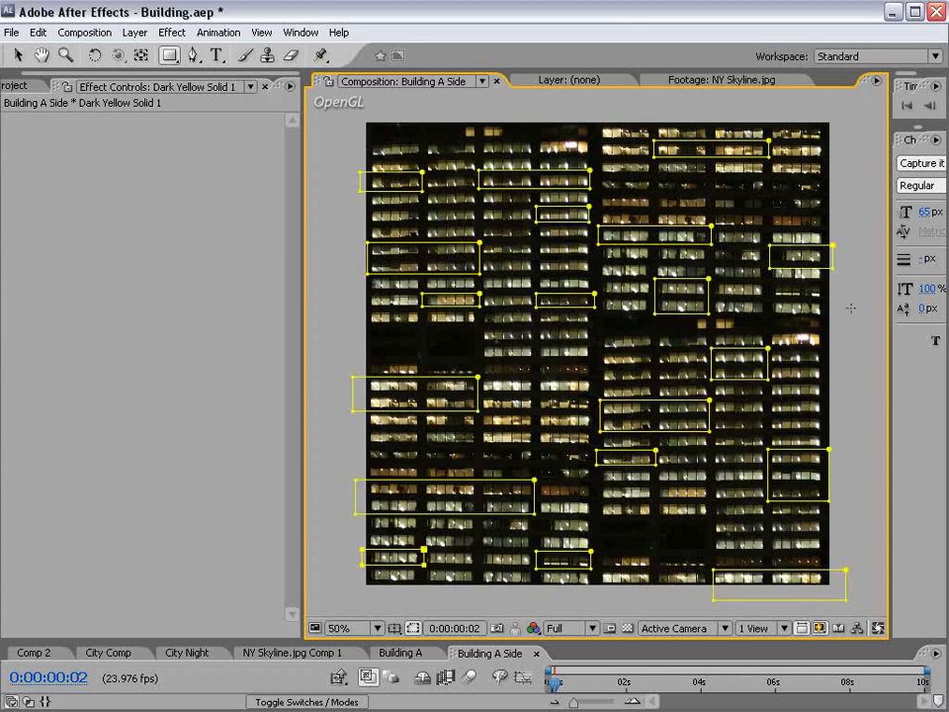
# Make the masked dark solid visible to black out the chosen windows, and check the facade enlarged.
pyautogui.press('`')
pyautogui.press(',')
pyautogui.press('`')
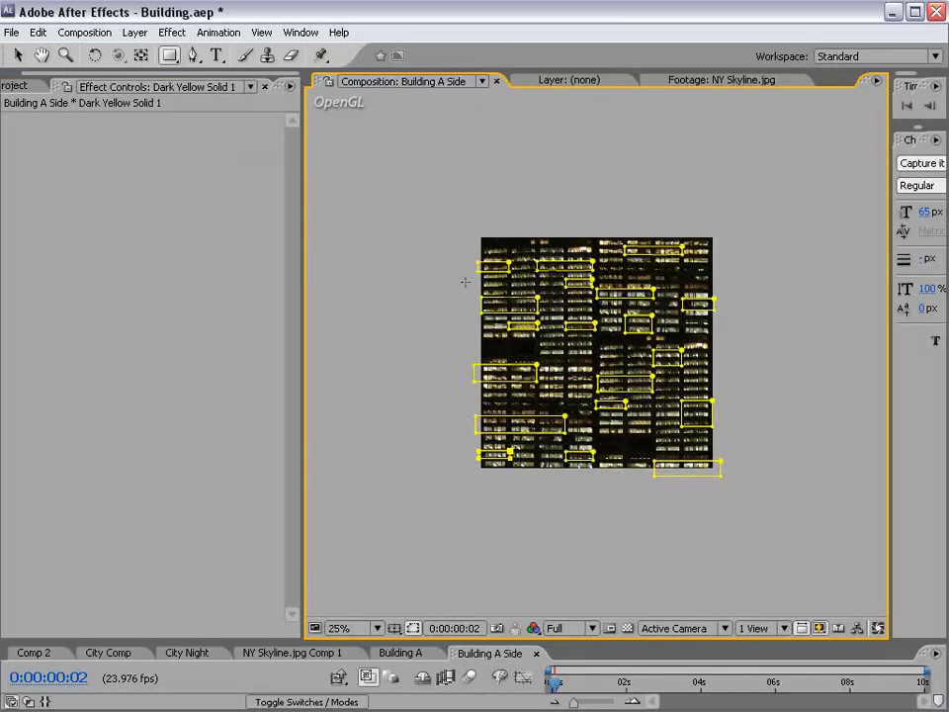
pyautogui.moveTo(204, 638); pyautogui.dragTo(201, 497)
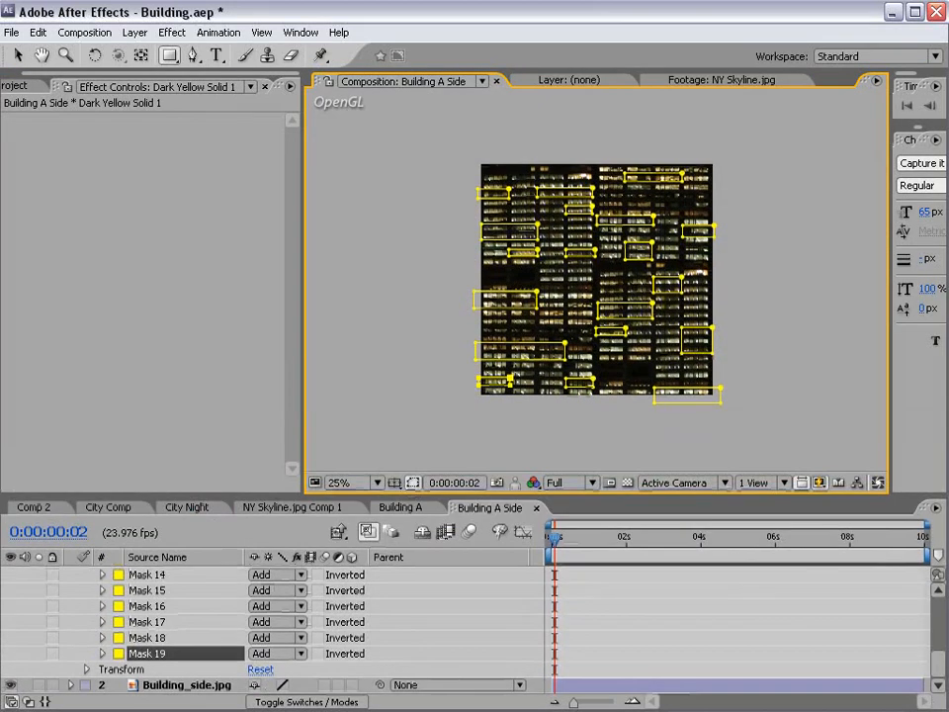
pyautogui.moveTo(945, 668); pyautogui.dragTo(943, 599)
pyautogui.click(10, 573)
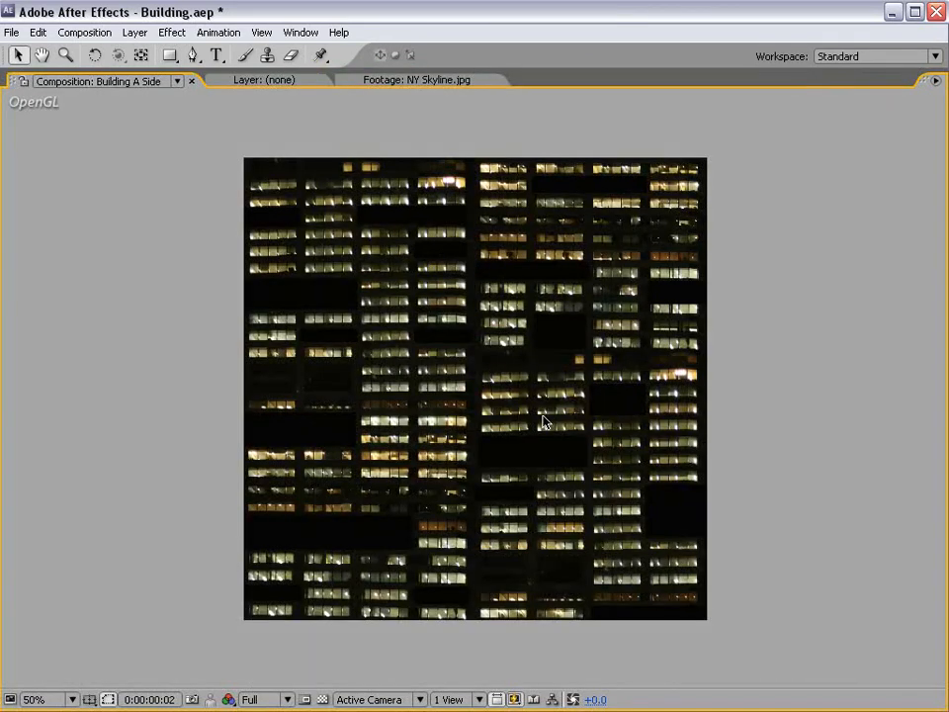
pyautogui.press('`')
pyautogui.press(',')
# Return to the City Night comp and add an adjustment layer above all layers, checking the city enlarged.
pyautogui.click(192, 506)
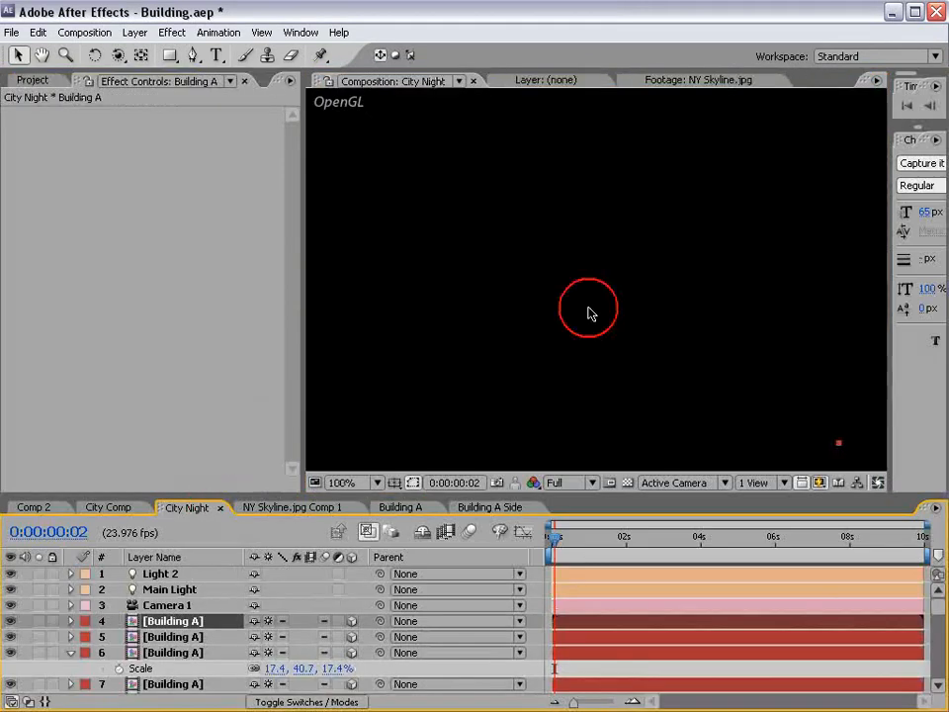
pyautogui.press('`')
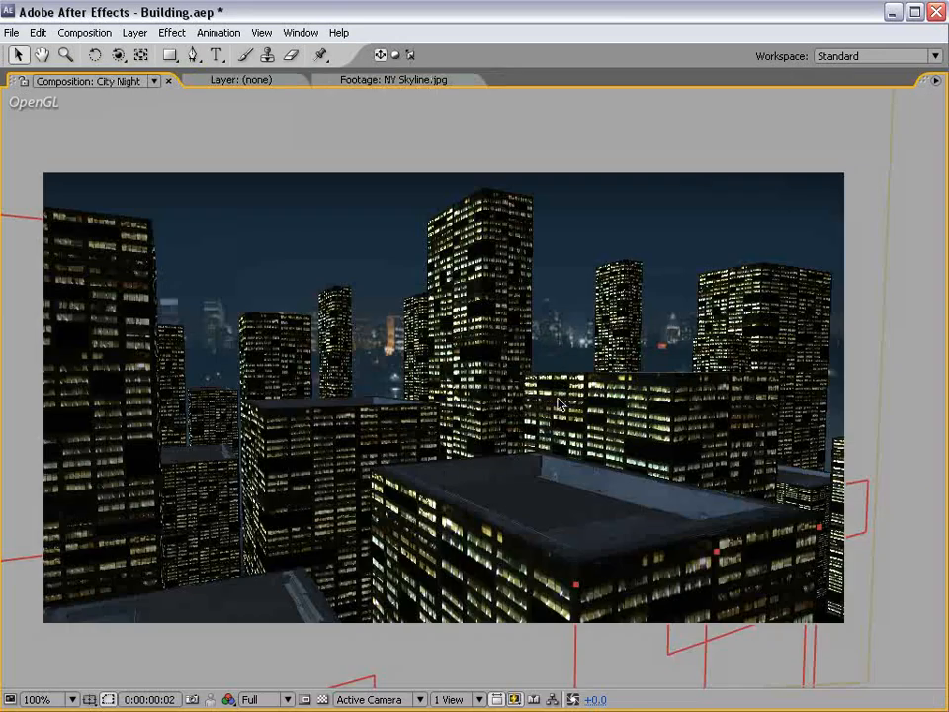
pyautogui.press('`')
pyautogui.scroll(-1, 516, 326)
pyautogui.scroll(1, 579, 265)
pyautogui.press('`')
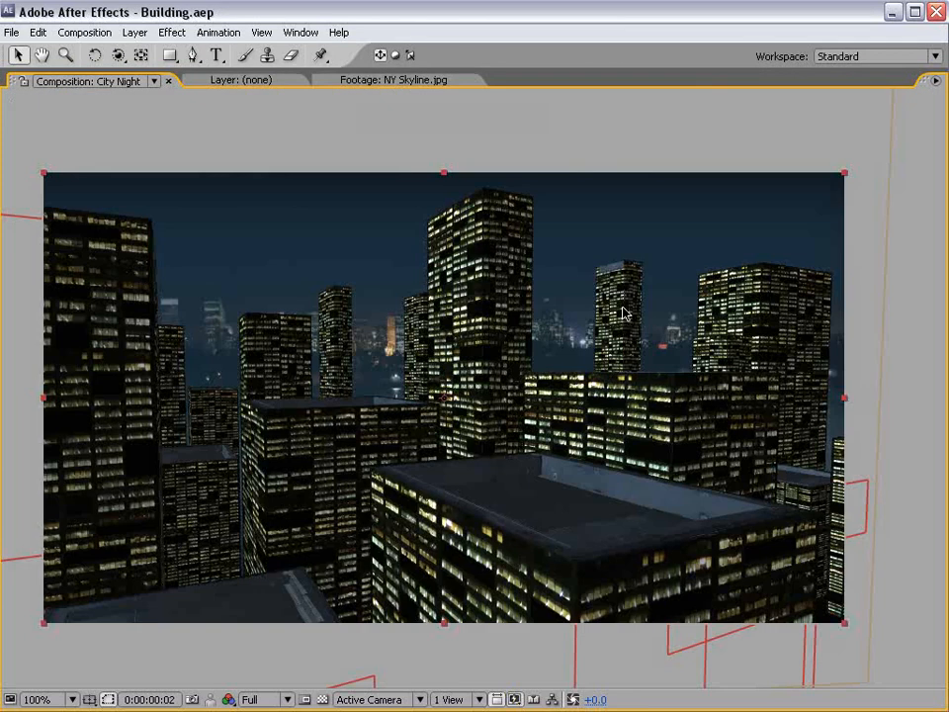
pyautogui.press('`')
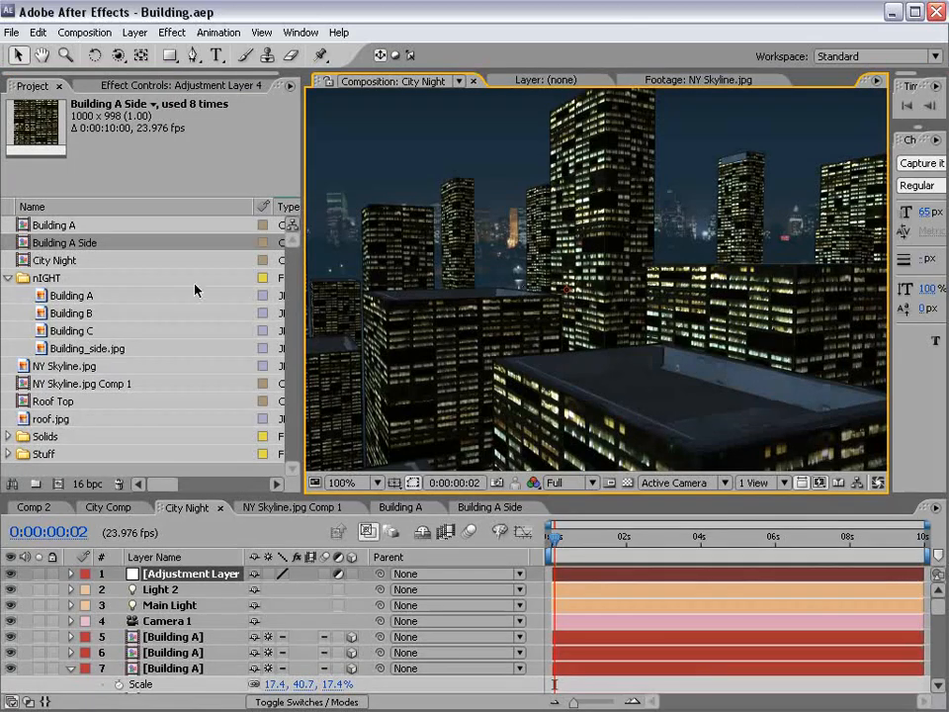
# Create a new comp from the City Night comp and rename it City Night CC.
pyautogui.click(53, 261)
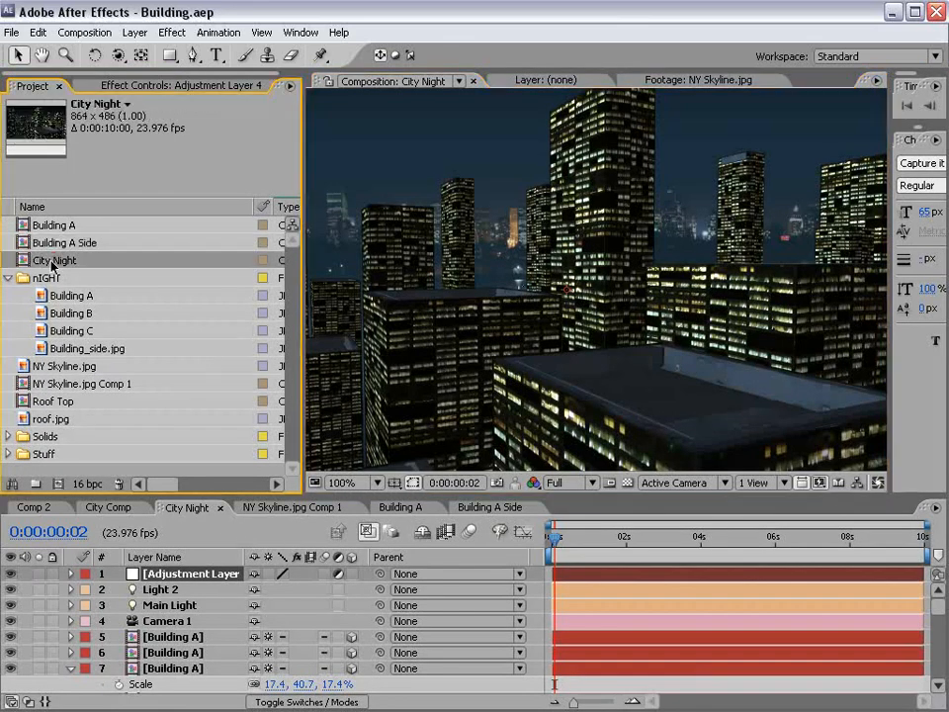
pyautogui.moveTo(27, 262); pyautogui.dragTo(57, 483)
pyautogui.click(71, 279)
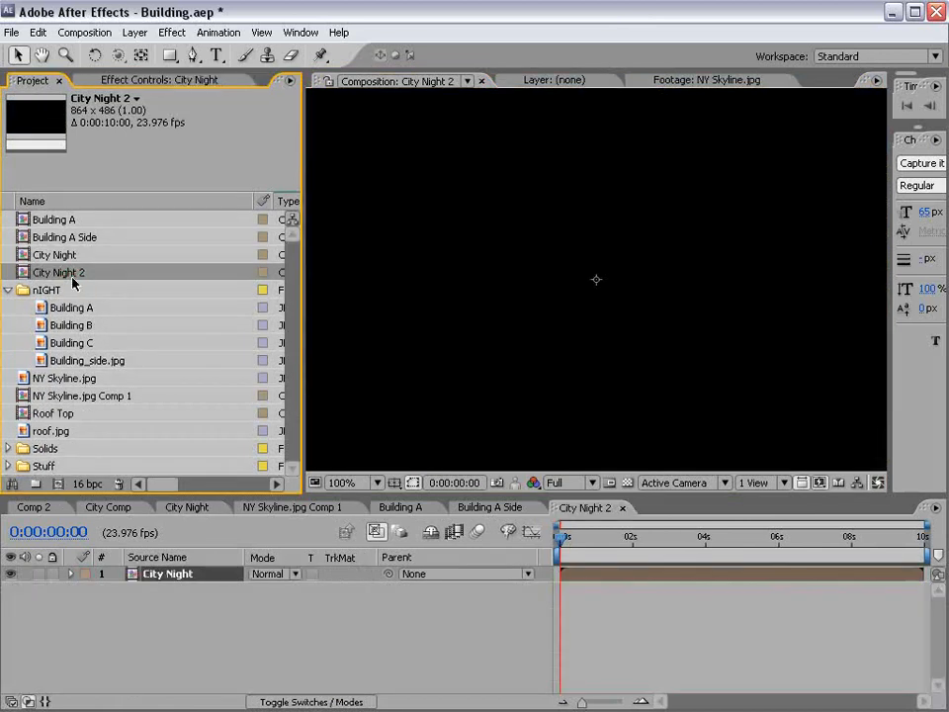
pyautogui.press('Return')
pyautogui.click(93, 274)
pyautogui.write('CC')
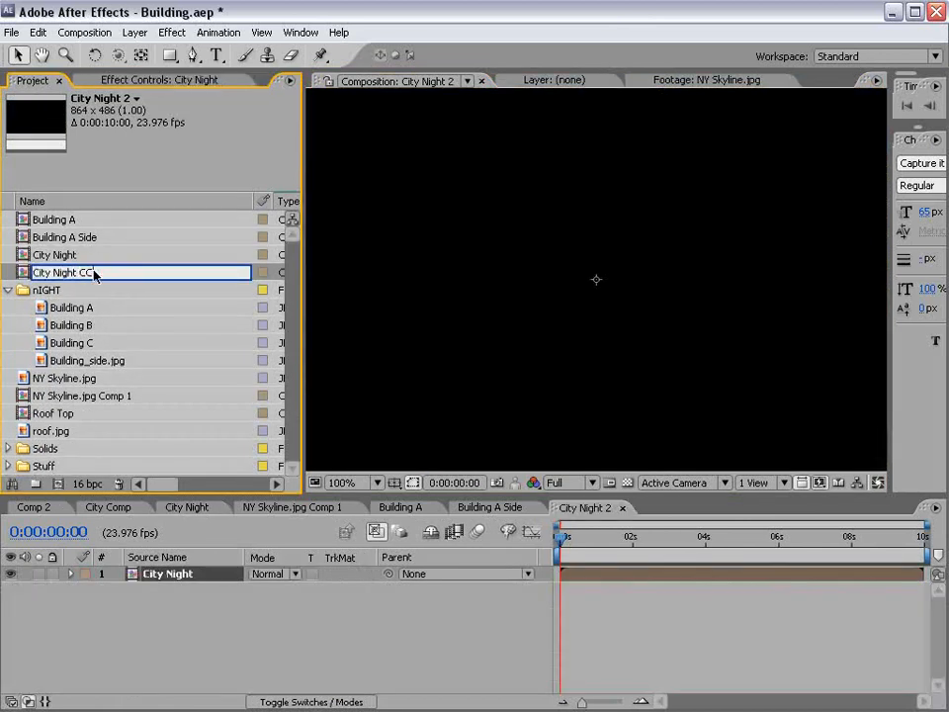
pyautogui.click(217, 601)
pyautogui.click(612, 638)
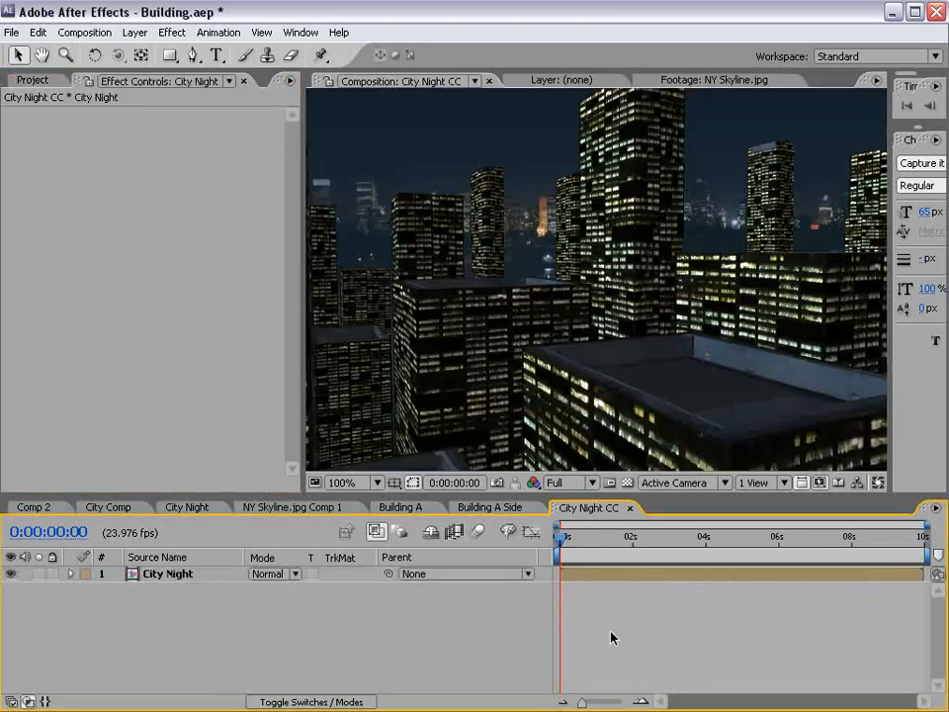
# Add an adjustment layer above City Night in the new comp and name it CC.
pyautogui.click(134, 33)
pyautogui.moveTo(146, 51)
pyautogui.click(388, 147)
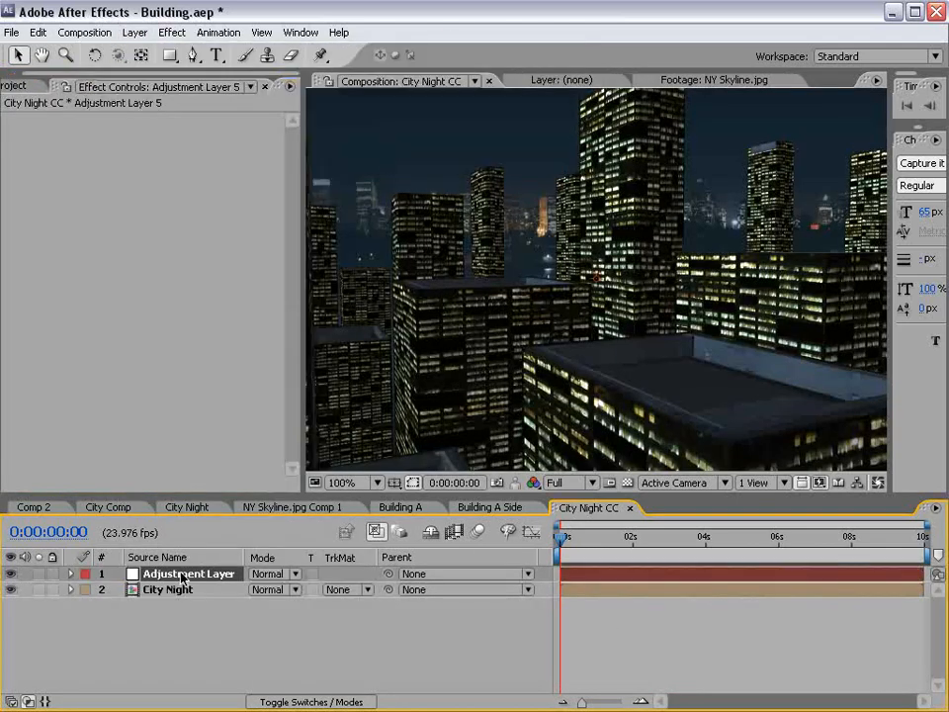
pyautogui.press('Return')
pyautogui.write('CC')
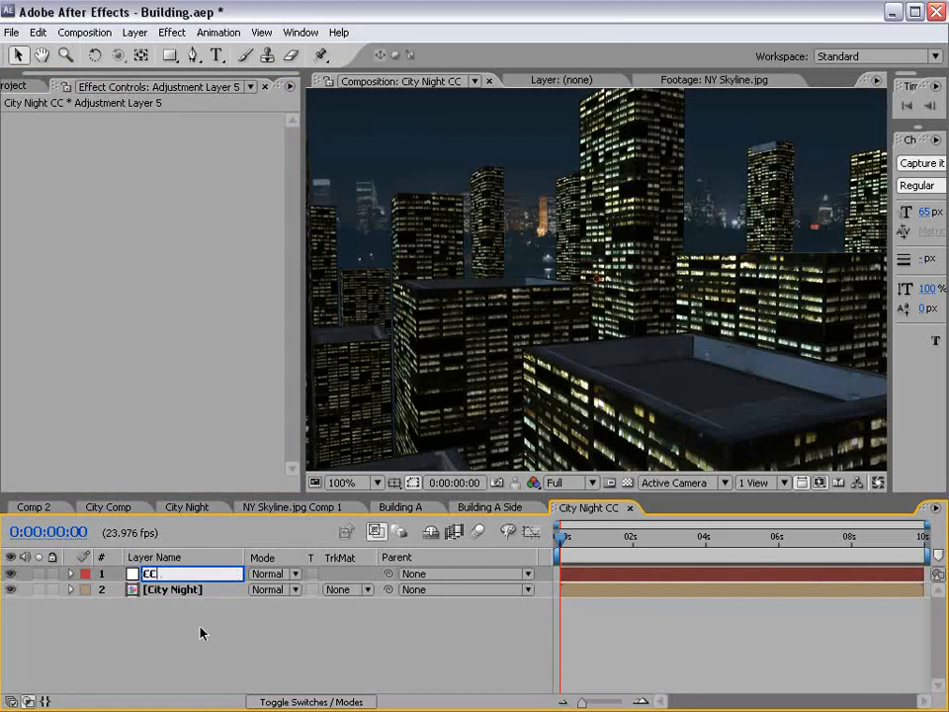
pyautogui.press('Return')
# Create a comp-sized black solid named BG and move it below the City Night layer.
pyautogui.click(134, 32)
pyautogui.moveTo(143, 51)
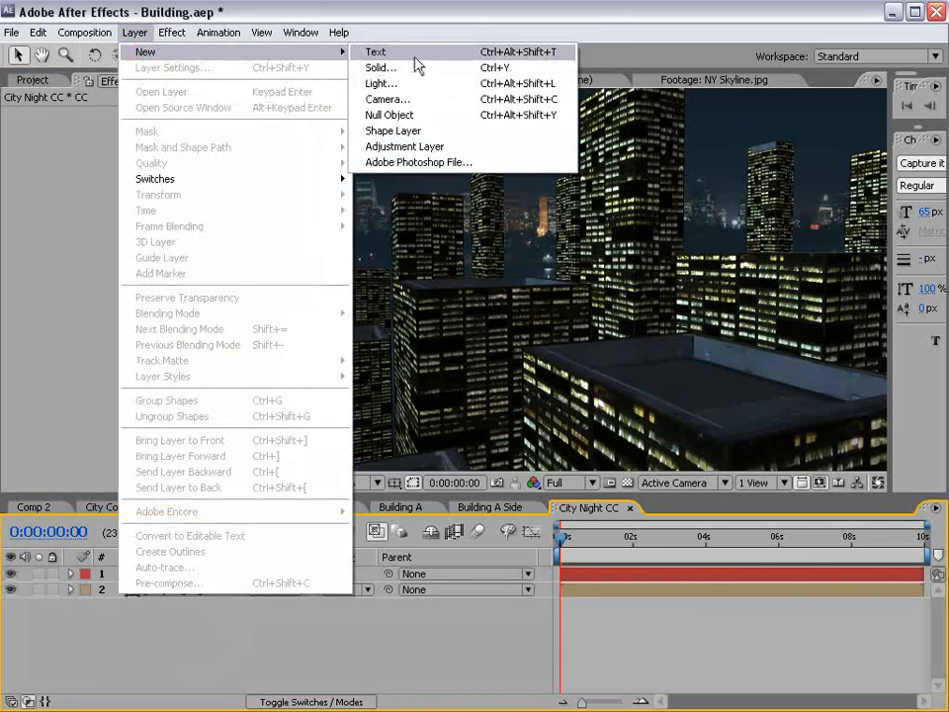
pyautogui.click(410, 70)
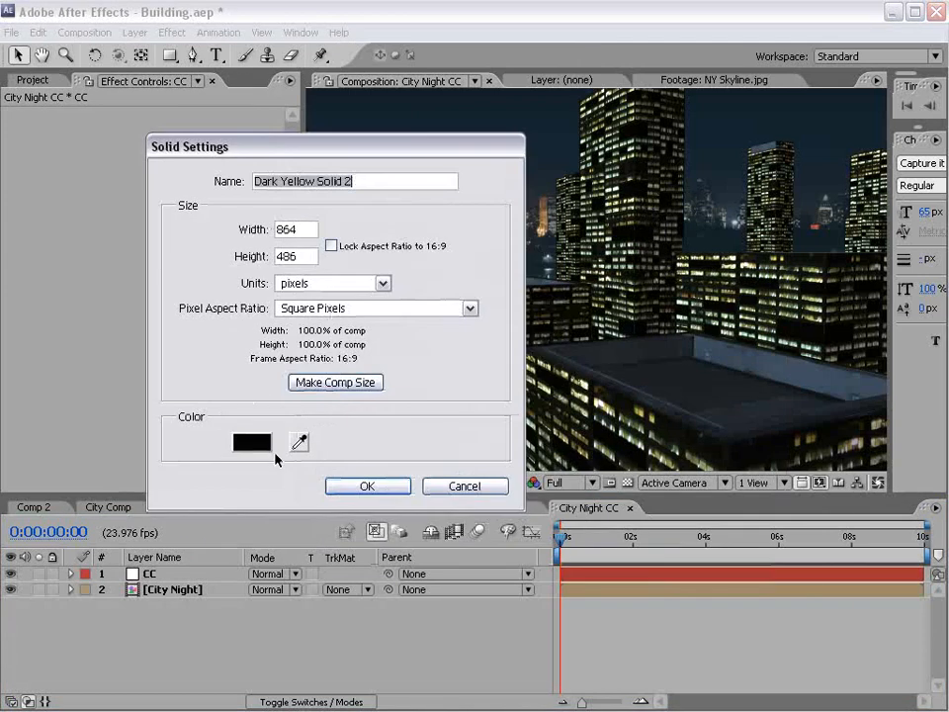
pyautogui.click(253, 441)
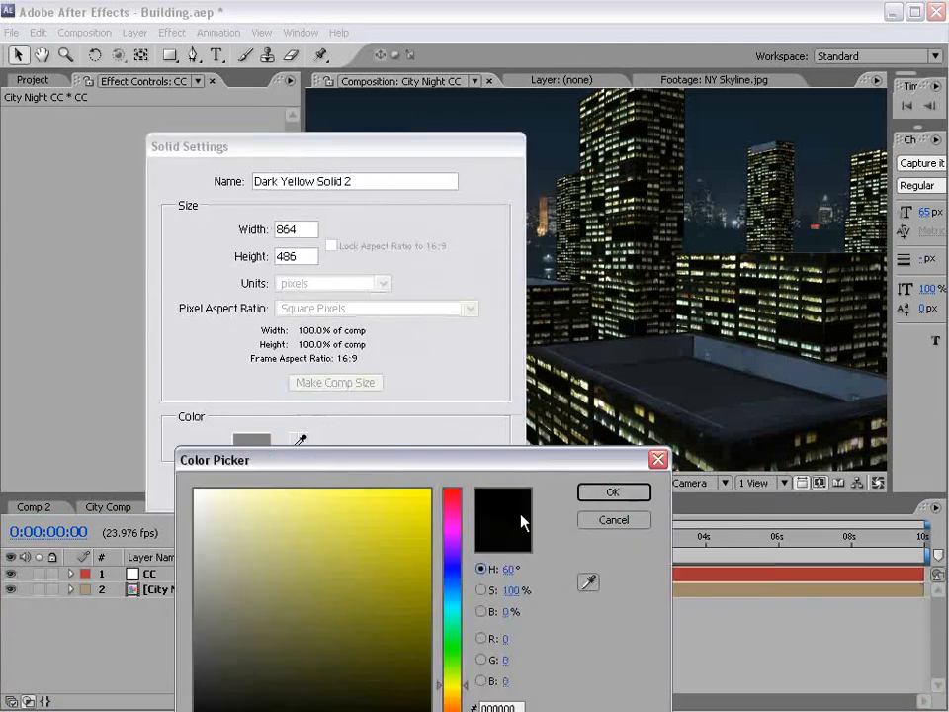
pyautogui.moveTo(390, 461); pyautogui.dragTo(394, 397)
pyautogui.moveTo(436, 609); pyautogui.dragTo(439, 671)
pyautogui.click(620, 431)
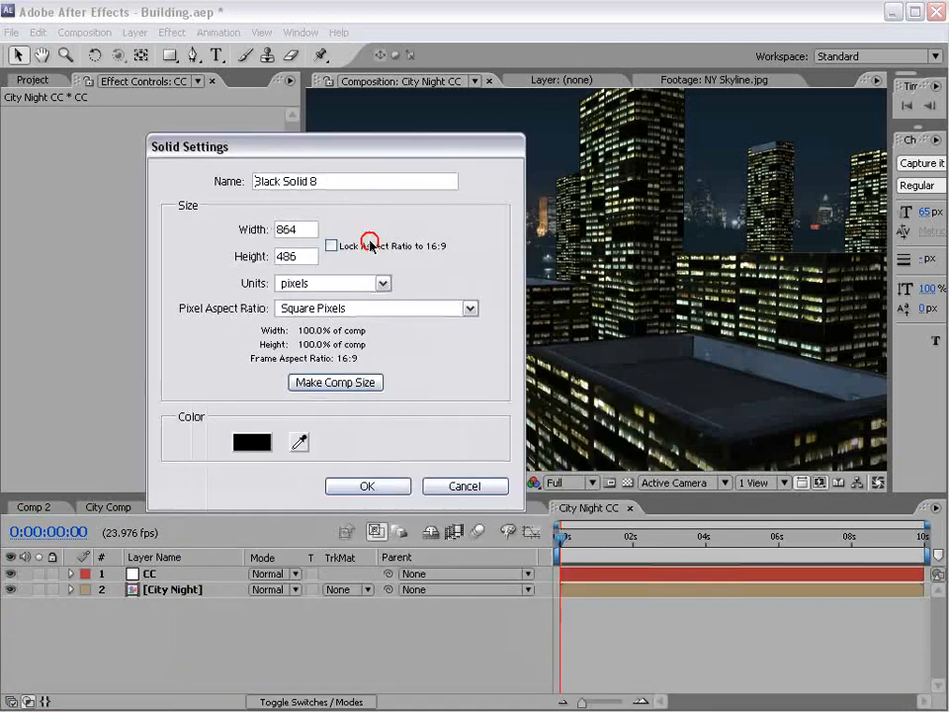
pyautogui.moveTo(352, 182); pyautogui.dragTo(153, 191)
pyautogui.write('BG')
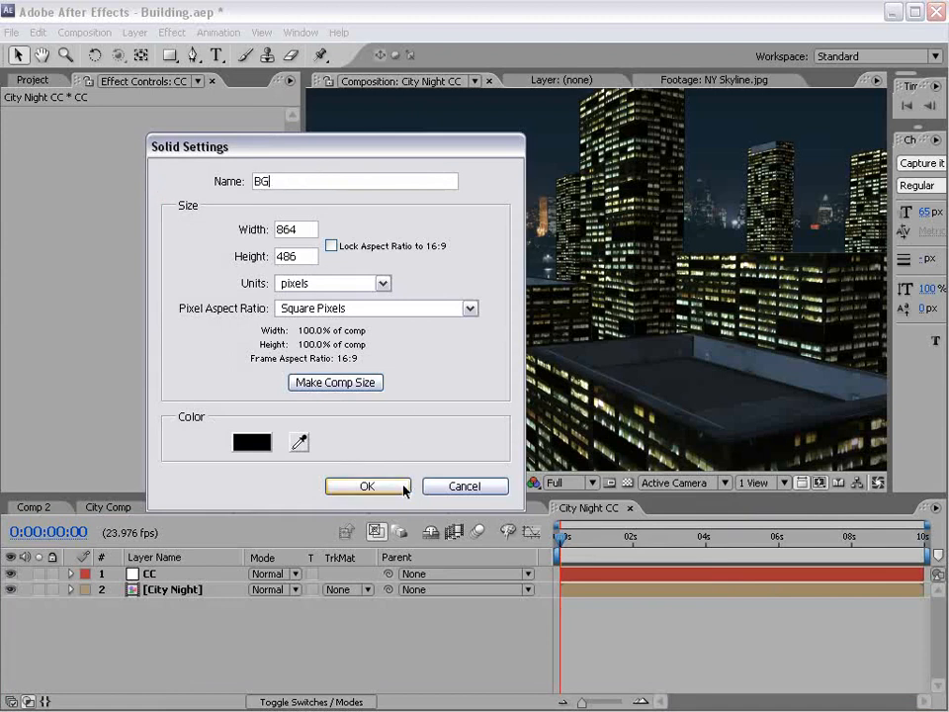
pyautogui.click(408, 486)
pyautogui.moveTo(154, 574); pyautogui.dragTo(155, 629)
# Apply the Tint and Curves effects to the CC adjustment layer.
pyautogui.click(156, 576)
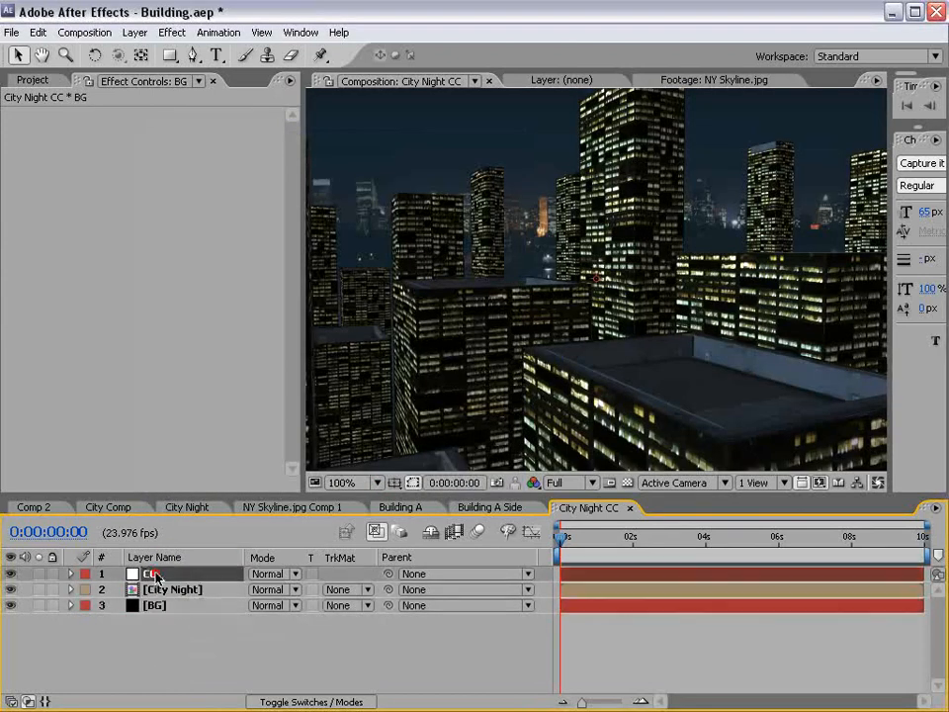
pyautogui.scroll(-2, 424, 265)
pyautogui.click(172, 33)
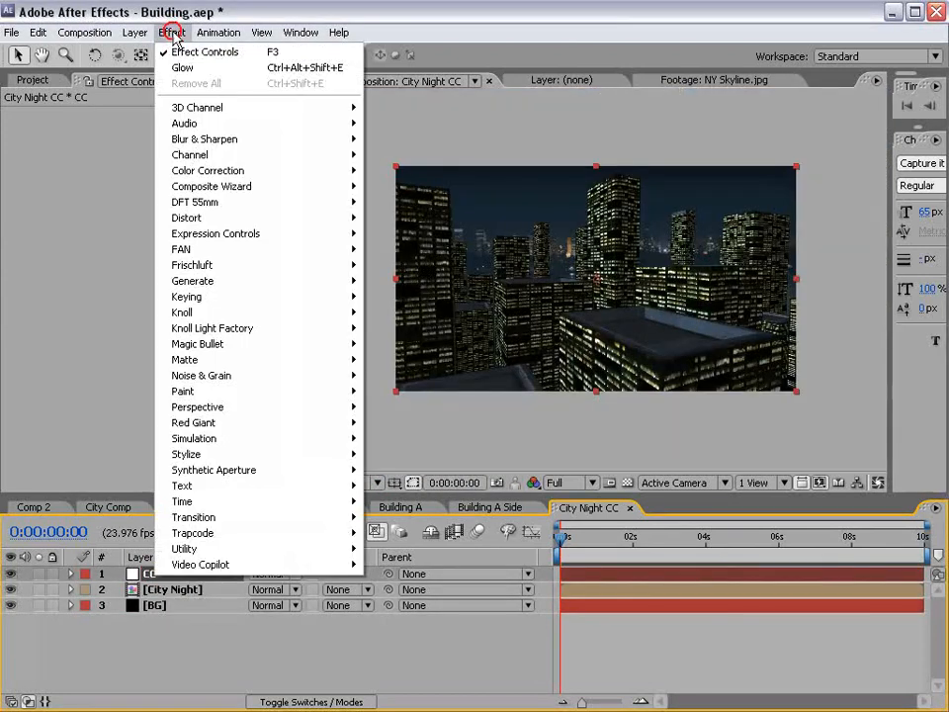
pyautogui.moveTo(227, 170)
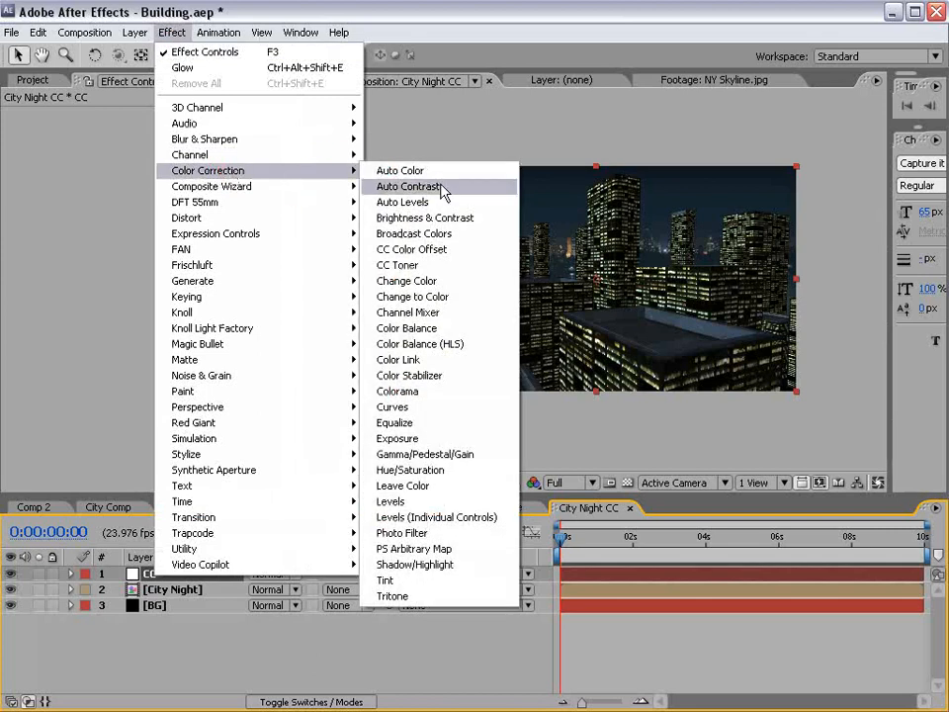
pyautogui.click(409, 581)
pyautogui.click(168, 33)
pyautogui.moveTo(215, 174)
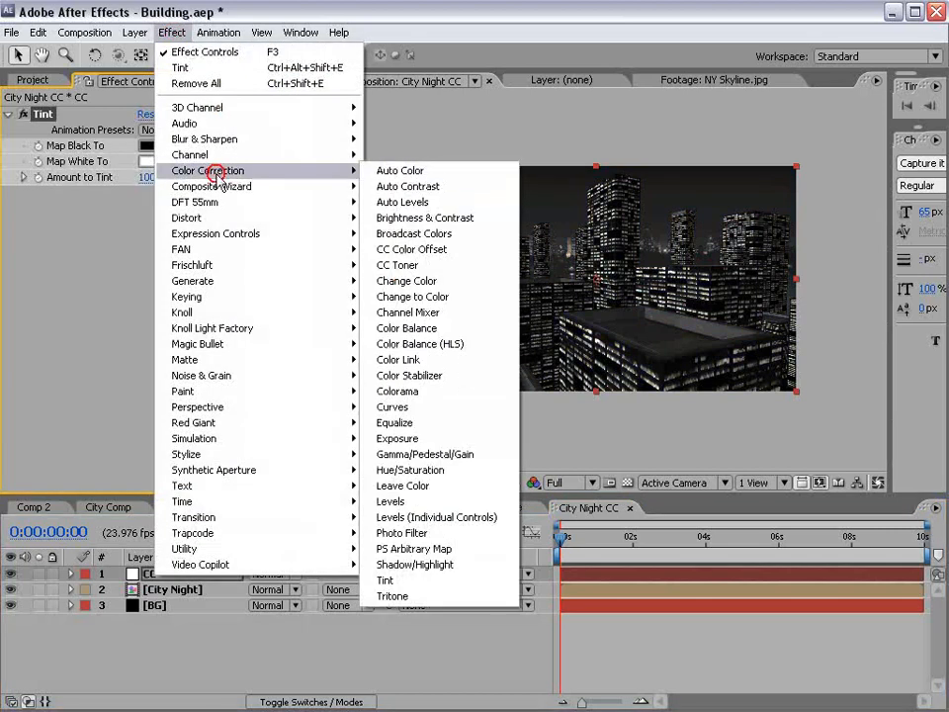
pyautogui.click(392, 407)
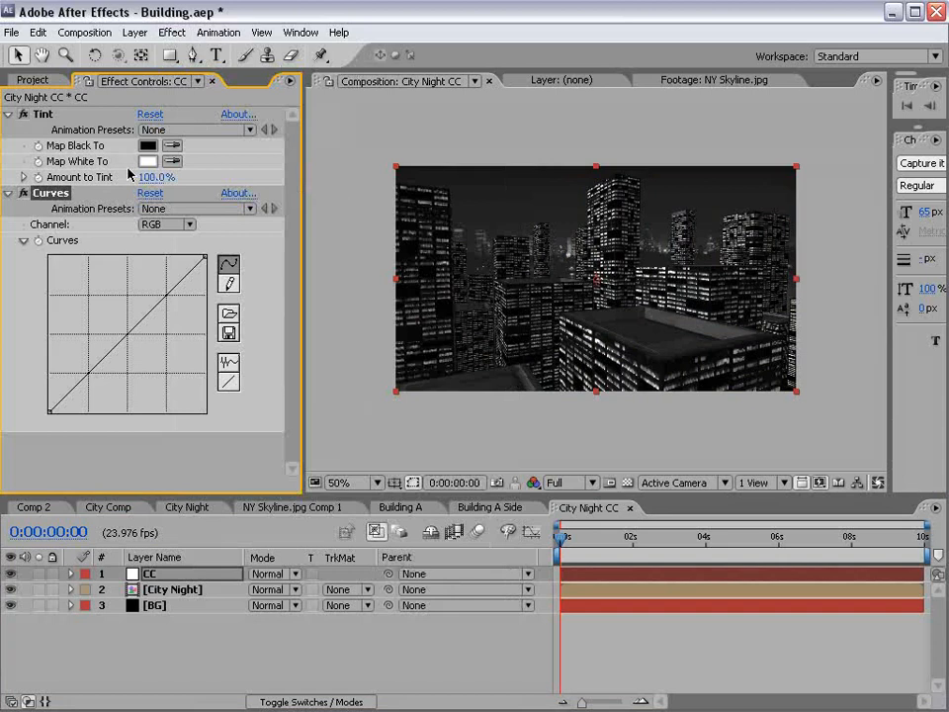
# Set the amount to tint on the CC layer to 20%, checking the city enlarged.
pyautogui.click(150, 177)
pyautogui.write('20')
pyautogui.press('Return')
pyautogui.press('.')
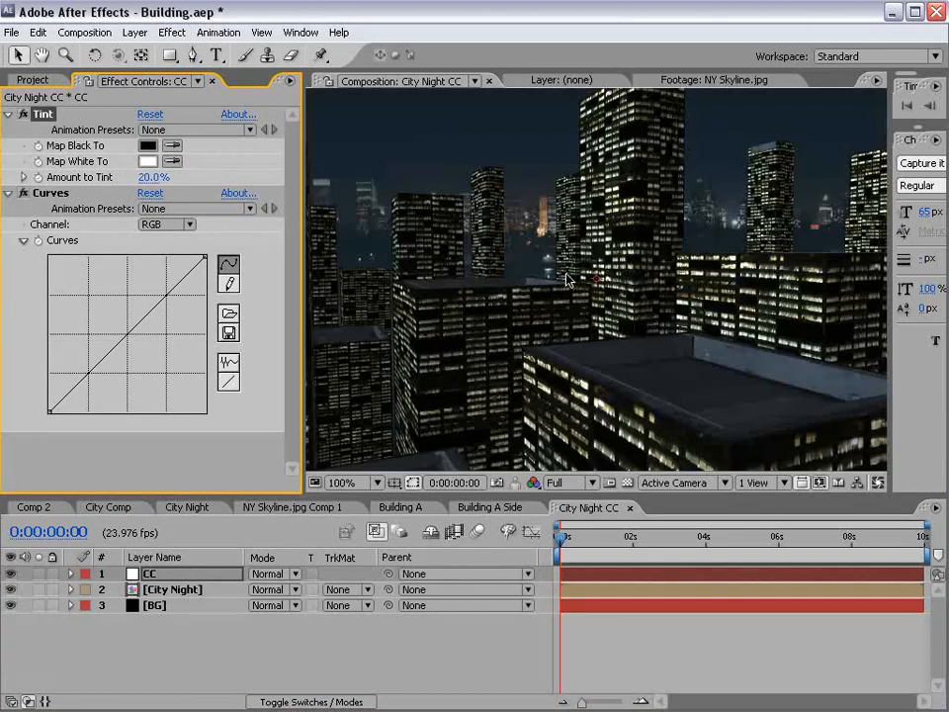
# Lower the midtones of the Red channel slightly in the CC layer's Curves effect.
pyautogui.click(164, 224)
pyautogui.click(163, 238)
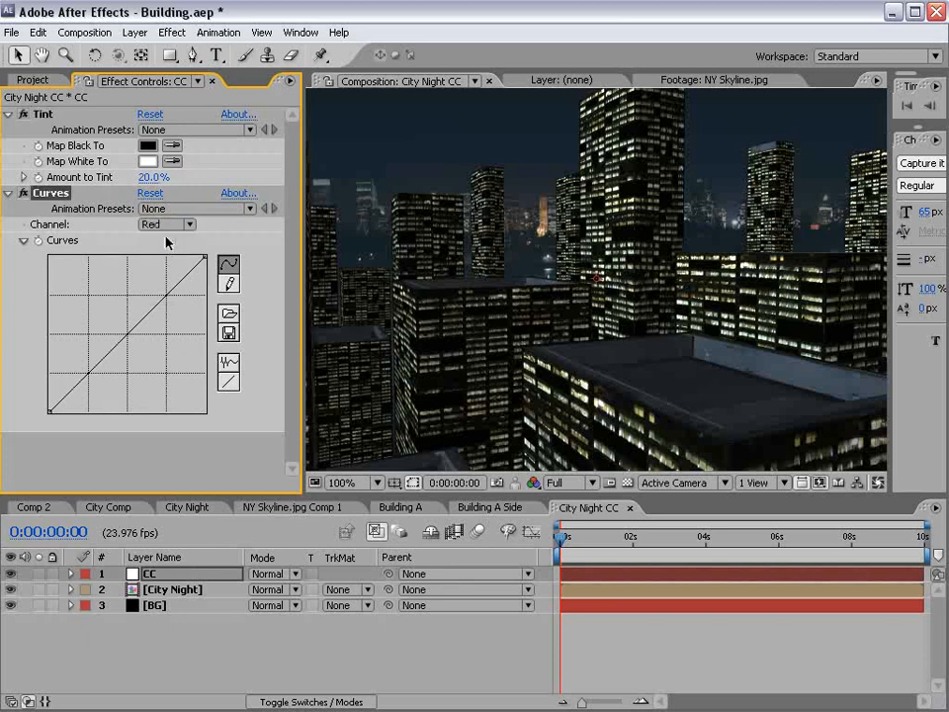
pyautogui.click(130, 335)
pyautogui.moveTo(130, 335); pyautogui.dragTo(134, 340)
# Raise the shadows of the Blue channel curve and pin its midtones close to the original diagonal.
pyautogui.click(164, 225)
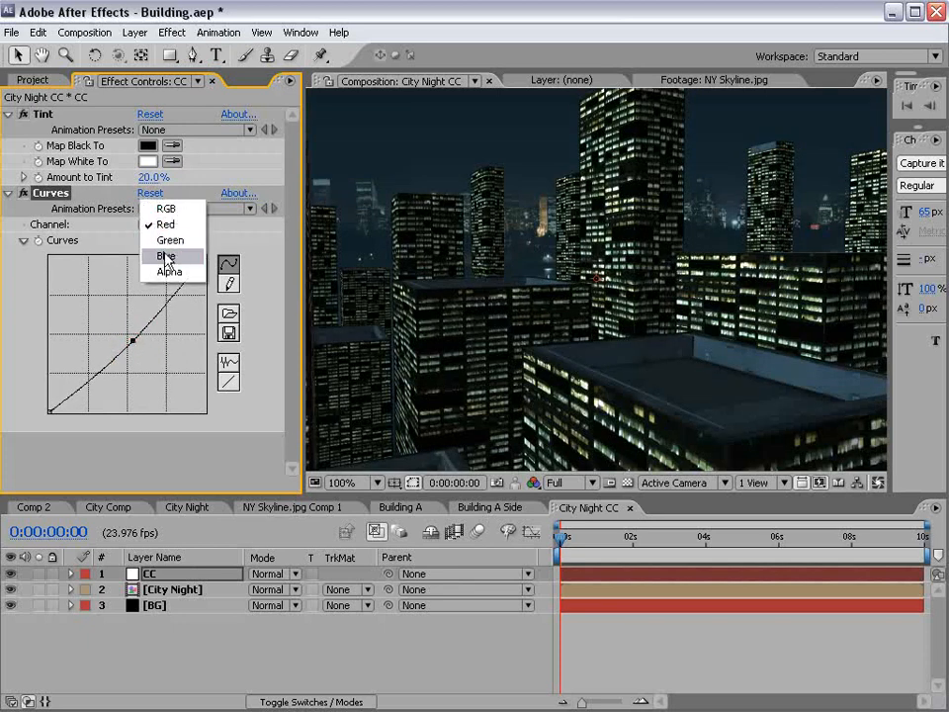
pyautogui.click(166, 257)
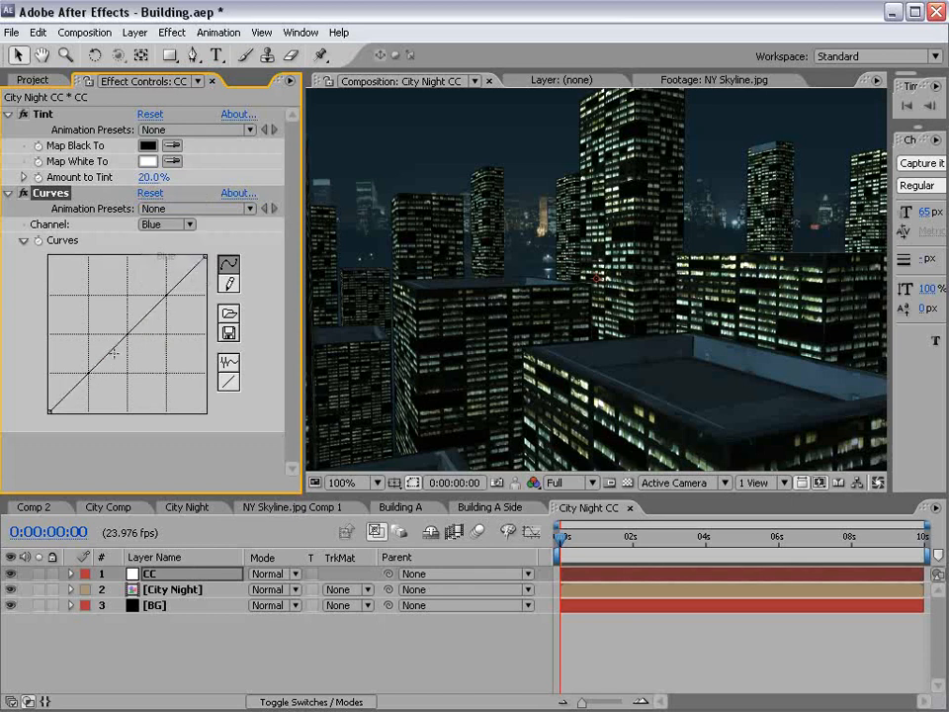
pyautogui.moveTo(76, 383); pyautogui.dragTo(77, 375)
pyautogui.moveTo(121, 322); pyautogui.dragTo(128, 332)
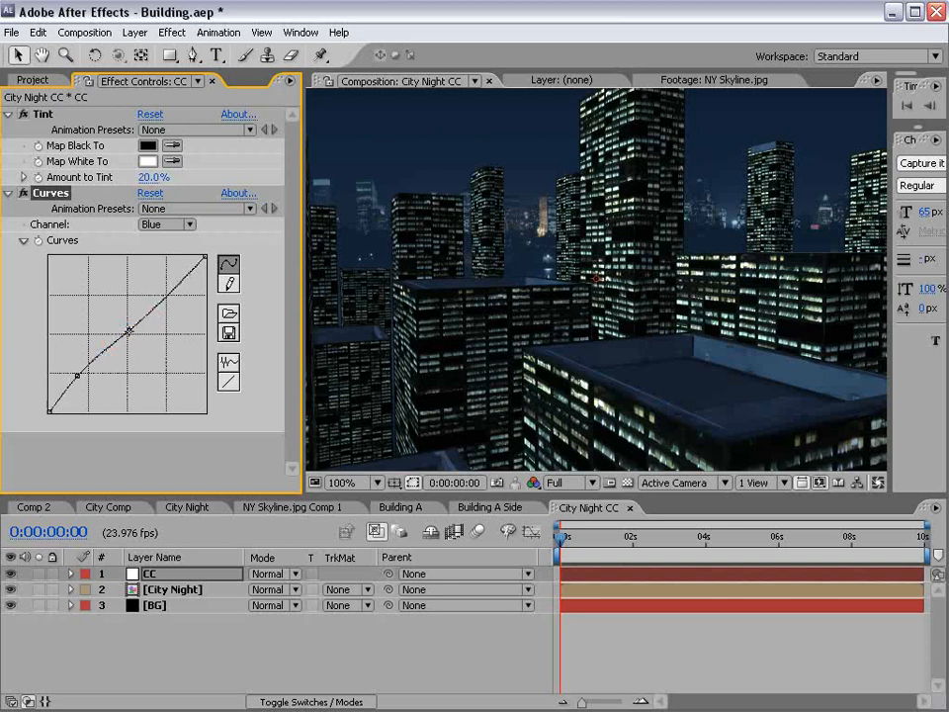
# Shape the RGB curve with darker midtones, held shadows and raised highlights, and check the whole frame.
pyautogui.click(155, 226)
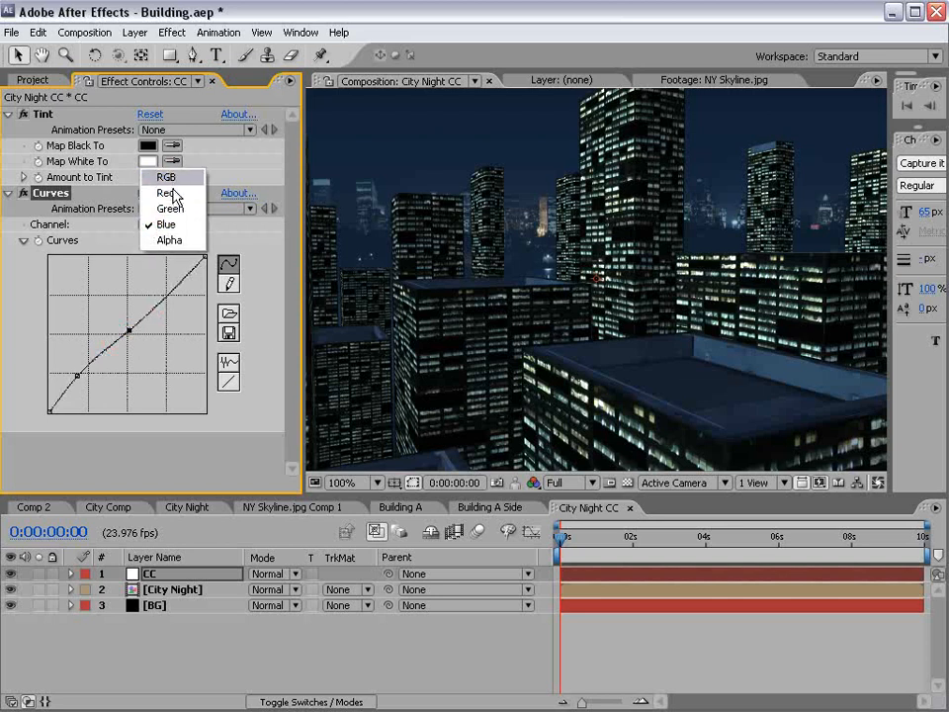
pyautogui.click(167, 177)
pyautogui.moveTo(135, 329); pyautogui.dragTo(110, 377)
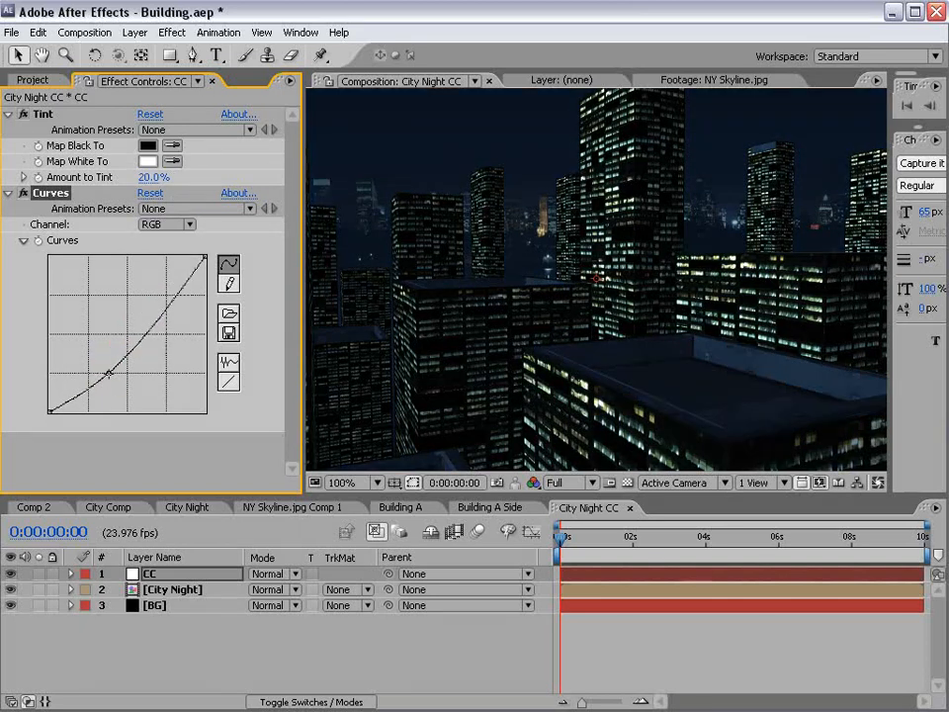
pyautogui.click(85, 385)
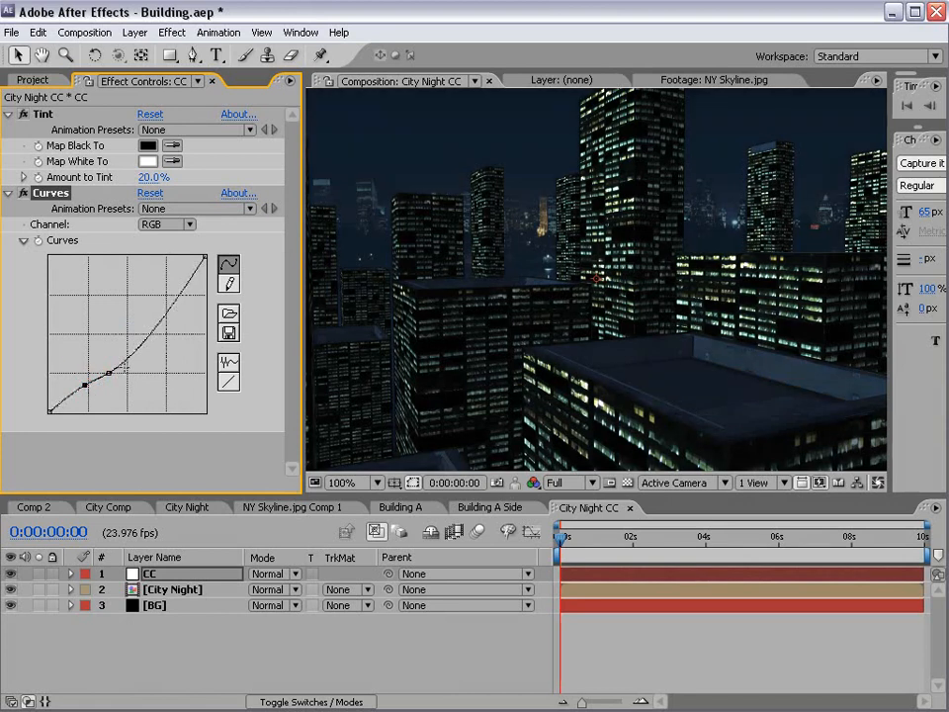
pyautogui.moveTo(109, 374); pyautogui.dragTo(173, 286)
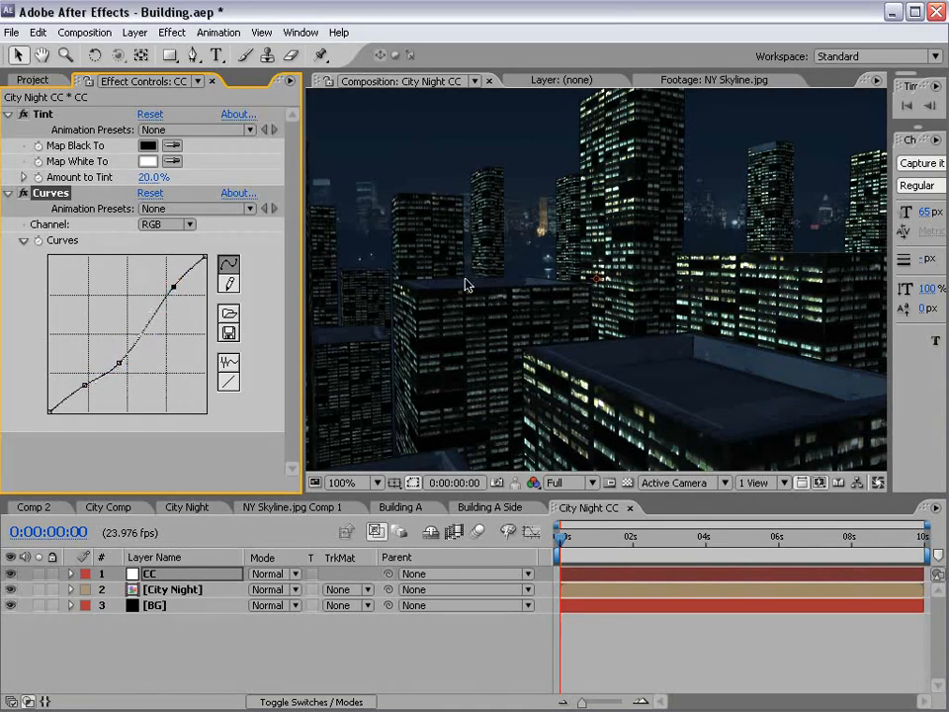
pyautogui.press('`')
pyautogui.press('`')
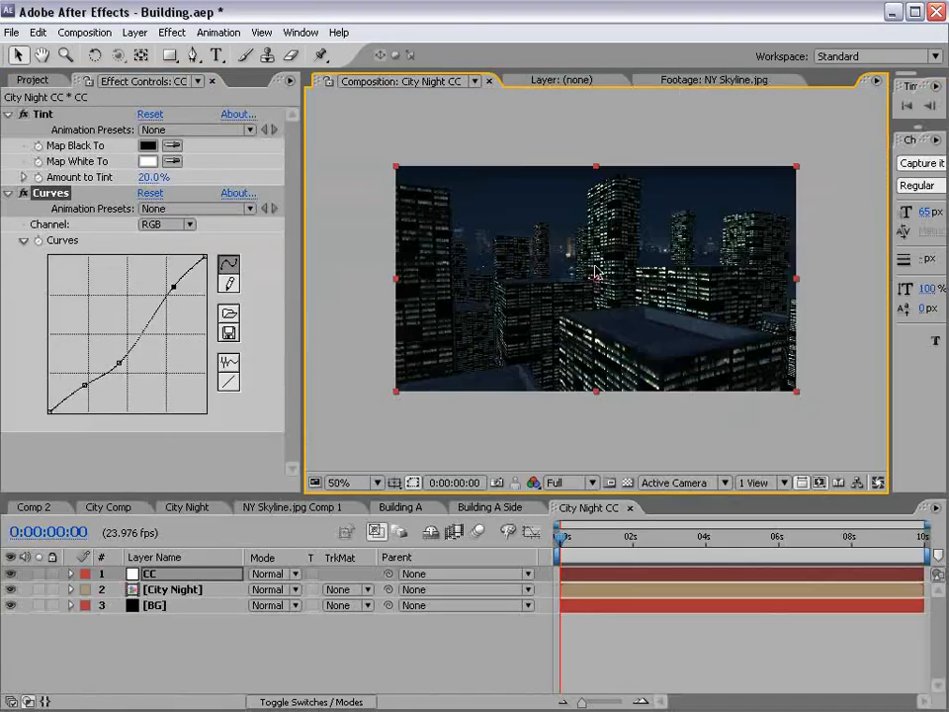
# Apply the Glow effect to the CC layer and check the glowing windows in the enlarged view.
pyautogui.click(174, 33)
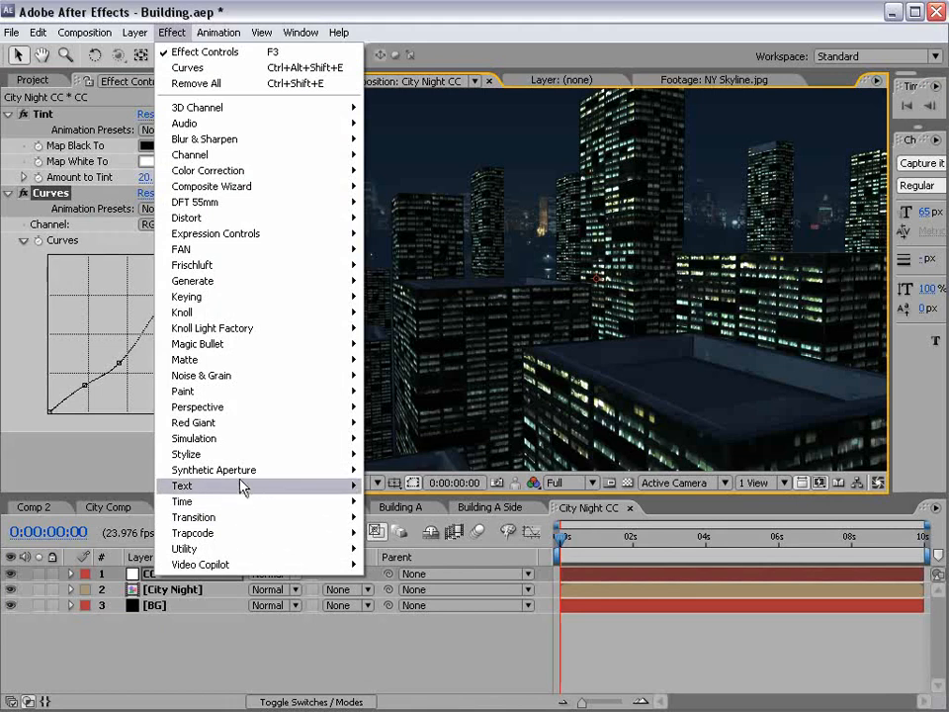
pyautogui.moveTo(239, 457)
pyautogui.click(418, 627)
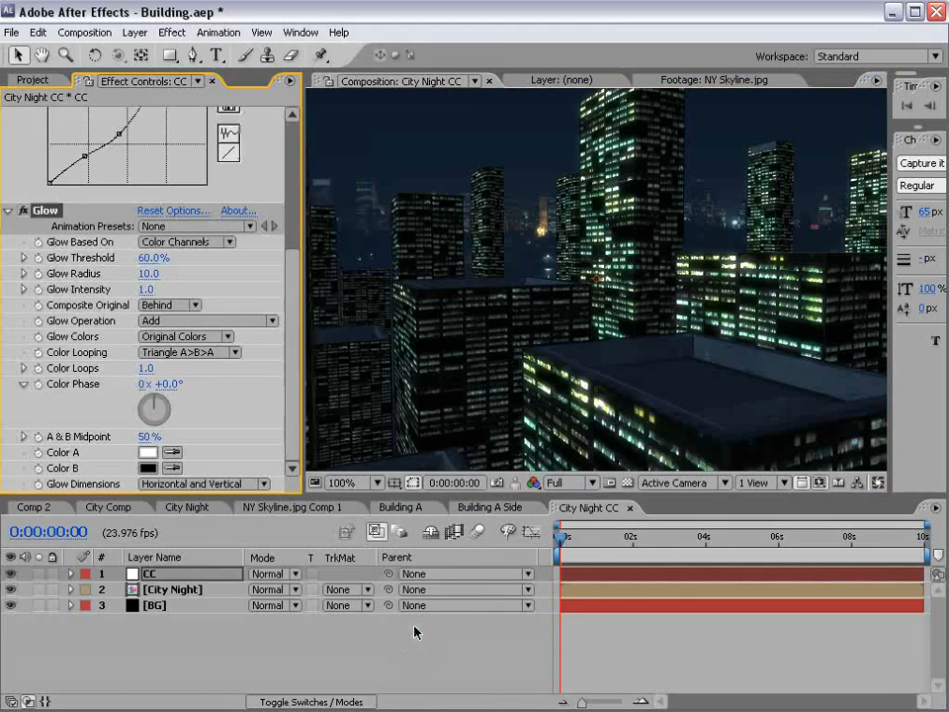
pyautogui.press('`')
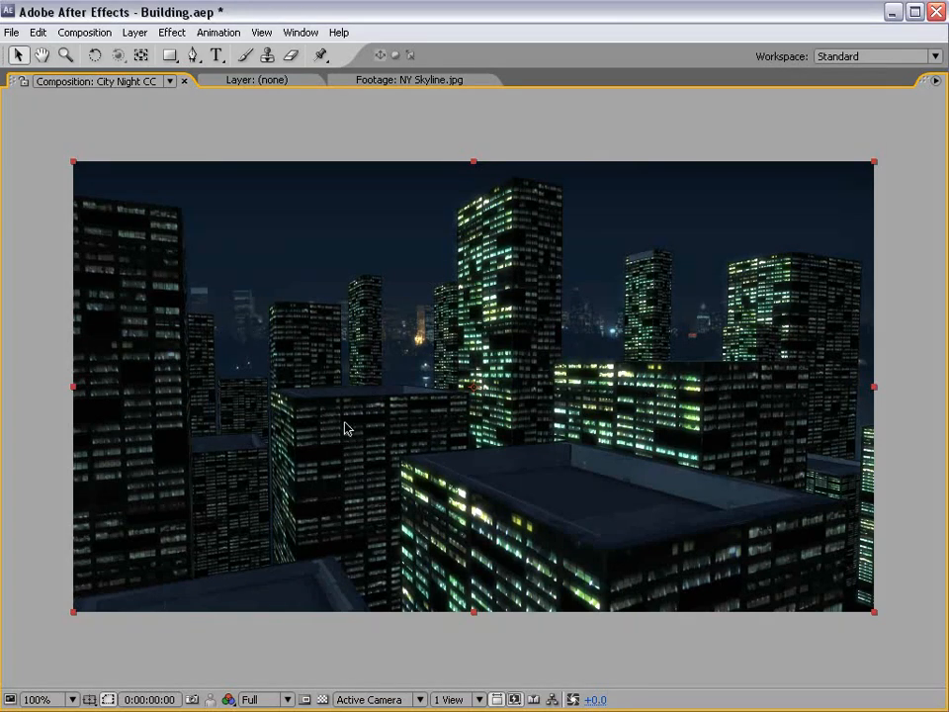
pyautogui.press('.')
pyautogui.press(',')
pyautogui.press('`')
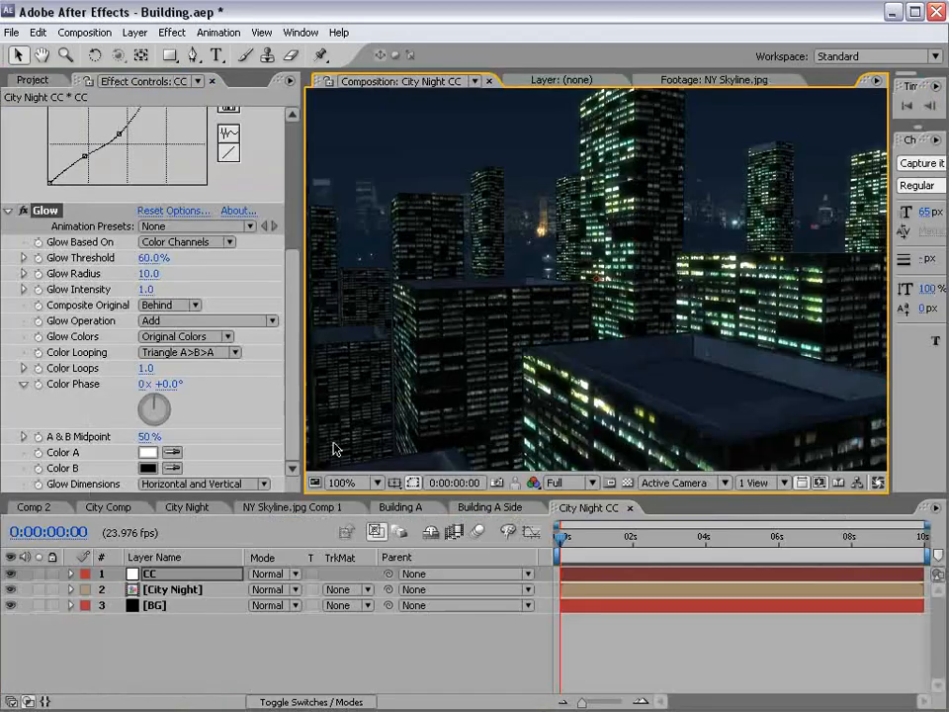
# Set the intensity of the ambient Light 2 in the City Night comp to 100%.
pyautogui.click(187, 507)
pyautogui.click(161, 590)
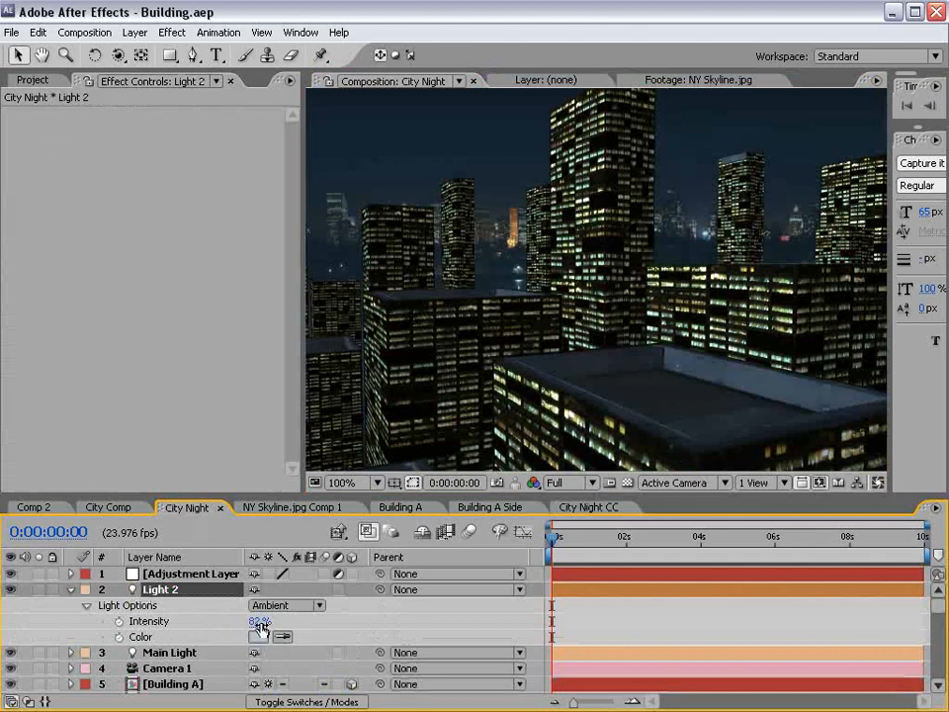
pyautogui.click(263, 627)
pyautogui.write('100')
pyautogui.press('Return')
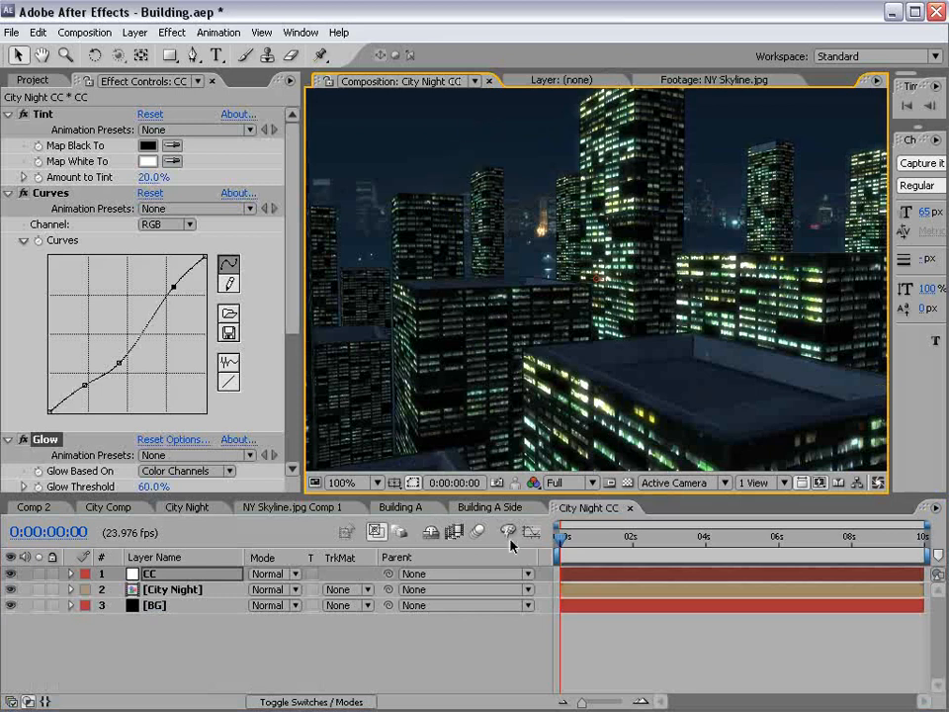
# Switch to the NY Skyline.jpg Comp 1 comp and collapse the properties of all its layers.
pyautogui.click(485, 507)
pyautogui.click(317, 507)
pyautogui.click(654, 658)
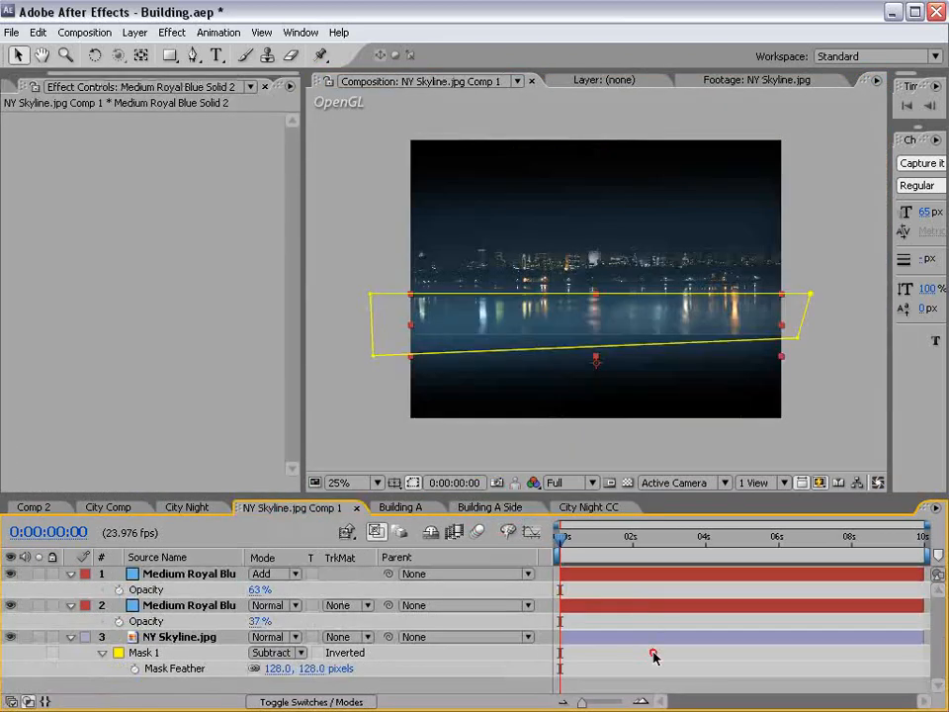
pyautogui.hotkey('ctrl', 'a')
pyautogui.click(70, 574)
pyautogui.click(156, 662)
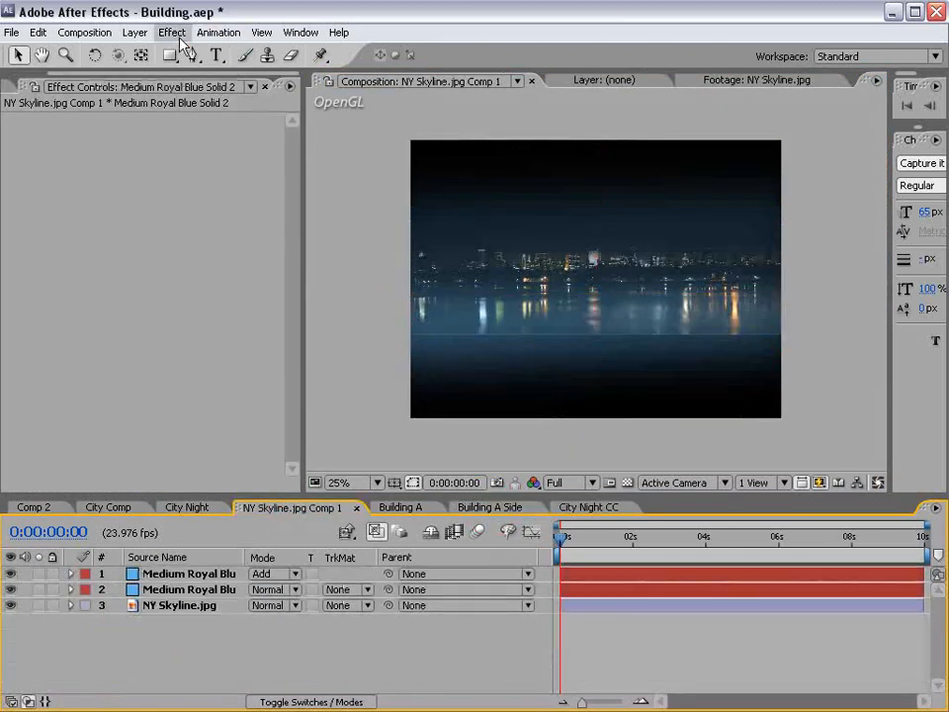
# Add a 1600 x 1200 black solid above the skyline layers and apply Fractal Noise to it.
pyautogui.click(134, 32)
pyautogui.moveTo(188, 48)
pyautogui.click(382, 63)
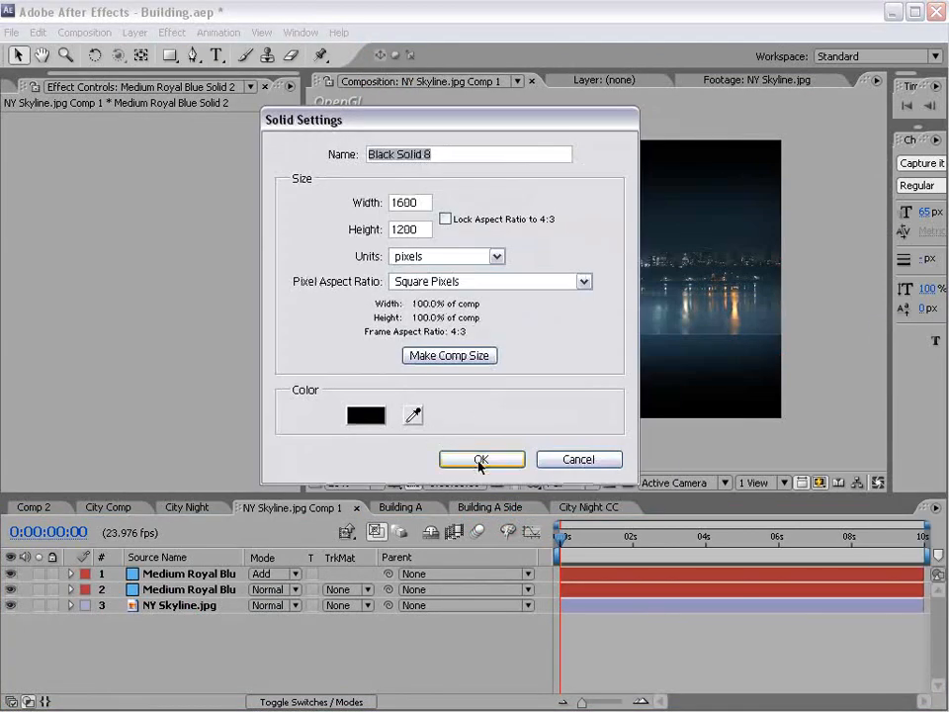
pyautogui.click(480, 459)
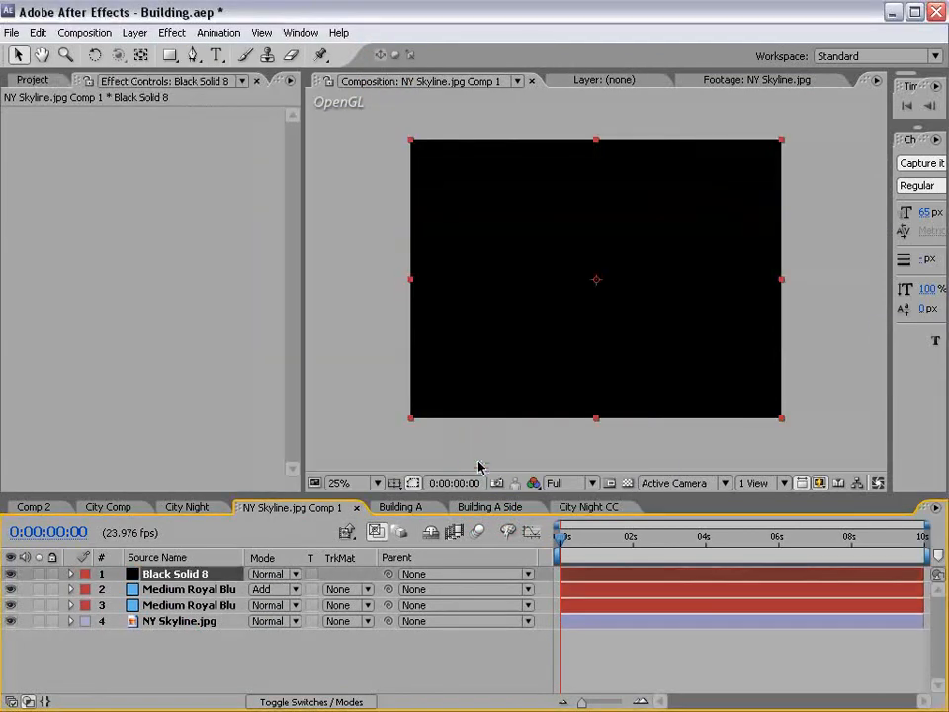
pyautogui.click(172, 31)
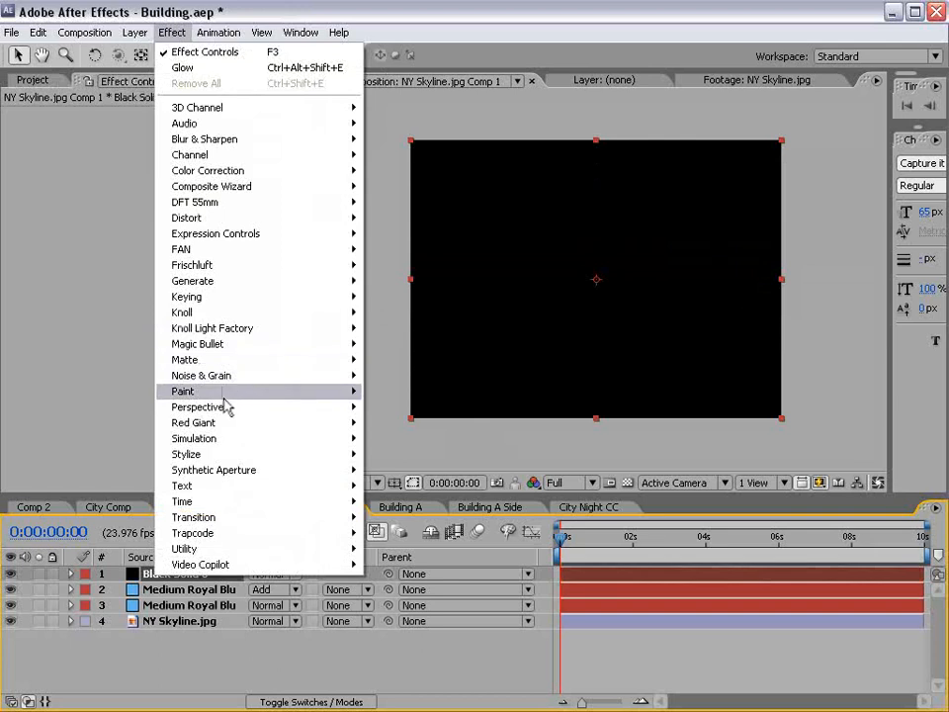
pyautogui.moveTo(220, 375)
pyautogui.click(426, 407)
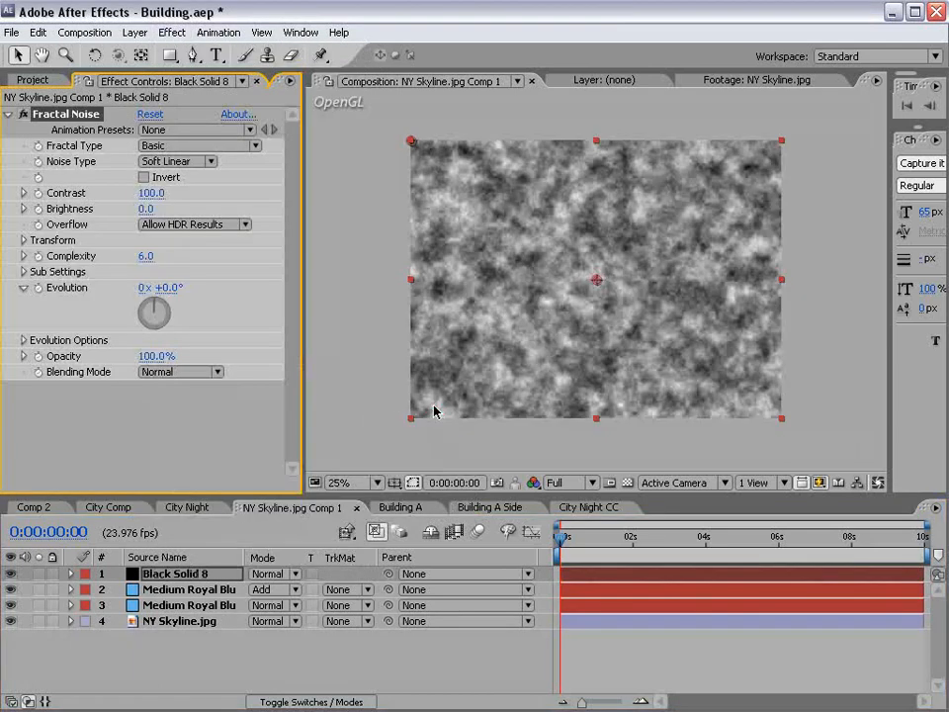
# Turn the Fractal Noise into sparse stars with scale 1.0, contrast 290 and brightness -128.
pyautogui.press('.')
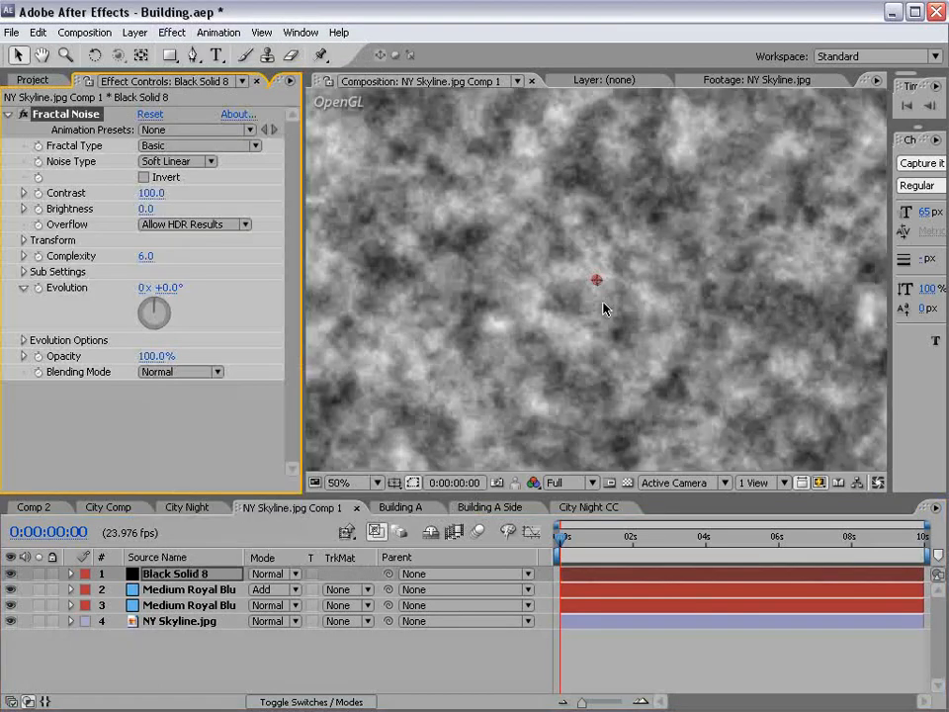
pyautogui.click(23, 240)
pyautogui.moveTo(151, 288); pyautogui.dragTo(47, 288)
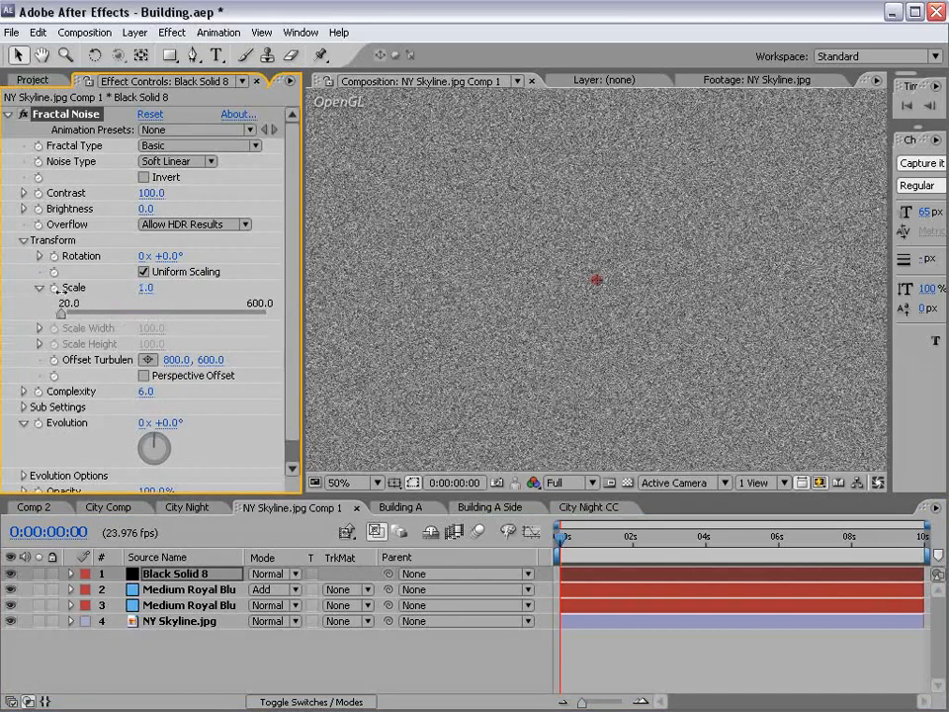
pyautogui.moveTo(153, 195); pyautogui.dragTo(337, 194)
pyautogui.moveTo(144, 209); pyautogui.dragTo(15, 209)
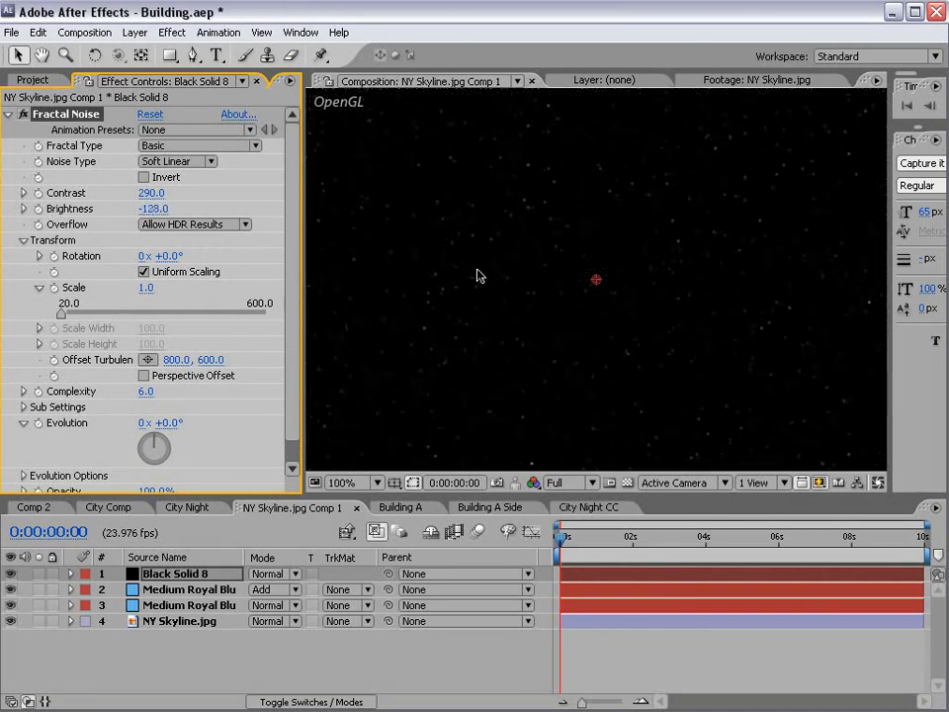
# Refine the stars by setting the Fractal Noise contrast to 453 and brightness to -172.
pyautogui.moveTo(149, 209); pyautogui.dragTo(228, 193)
pyautogui.moveTo(158, 210); pyautogui.dragTo(102, 211)
pyautogui.press('`')
pyautogui.press(',')
pyautogui.press('`')
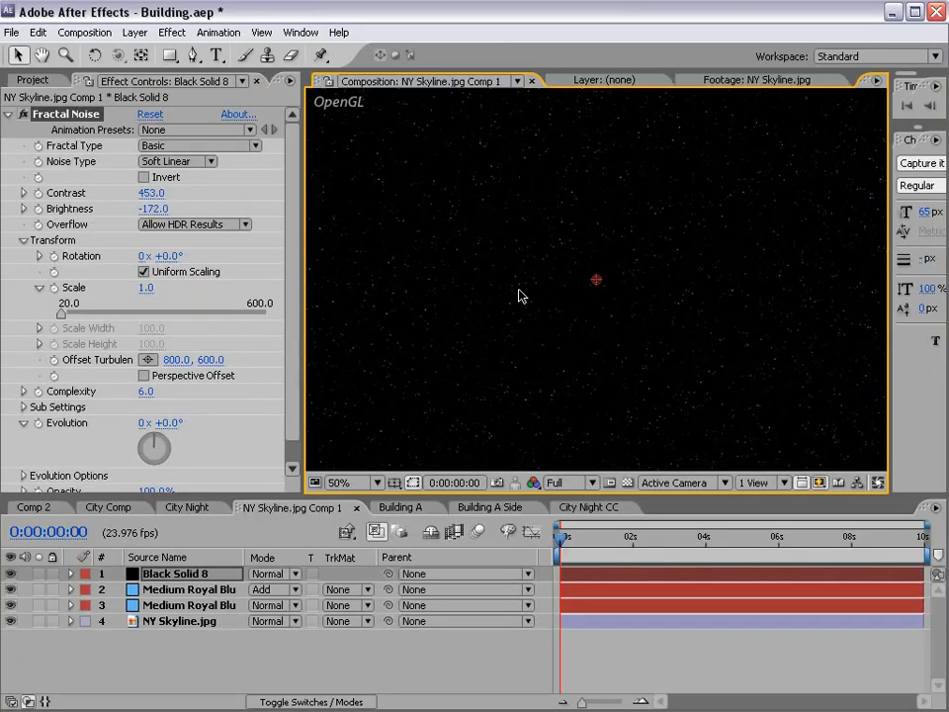
# Set the star solid's blending mode to Add and move it up so the stars cover only the sky.
pyautogui.click(268, 575)
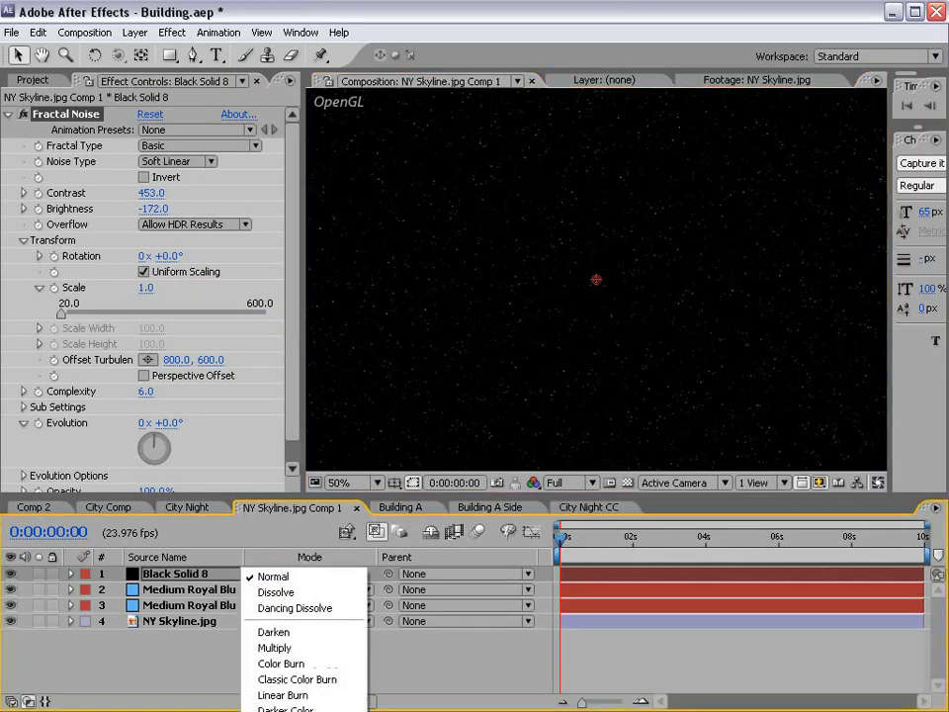
pyautogui.click(282, 711)
pyautogui.click(519, 187)
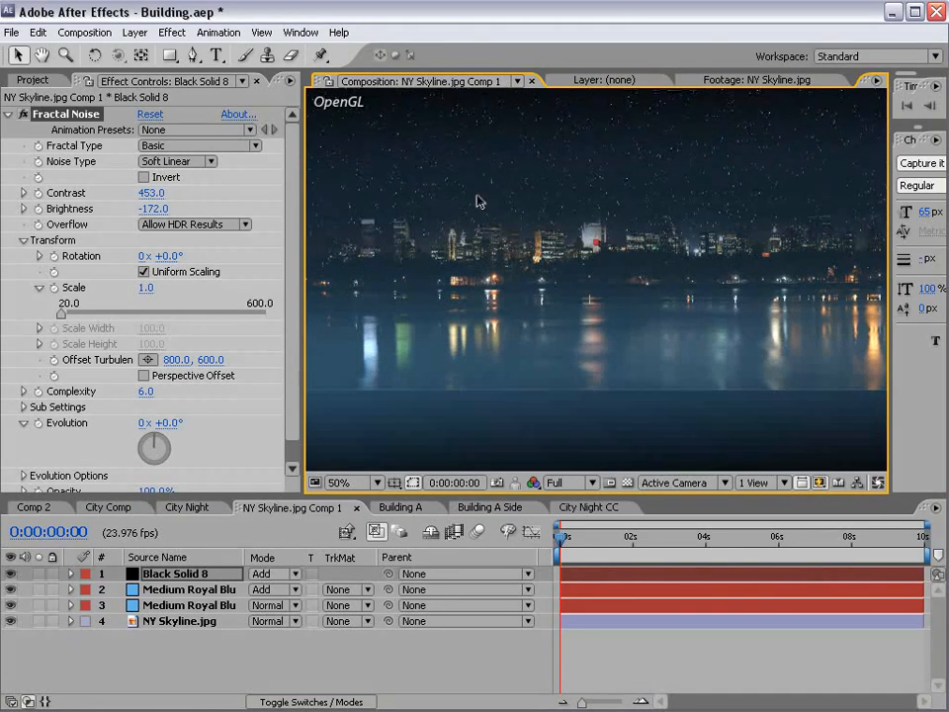
pyautogui.press('`')
pyautogui.click(408, 276)
pyautogui.press('`')
pyautogui.press('`')
pyautogui.press('`')
pyautogui.press(',')
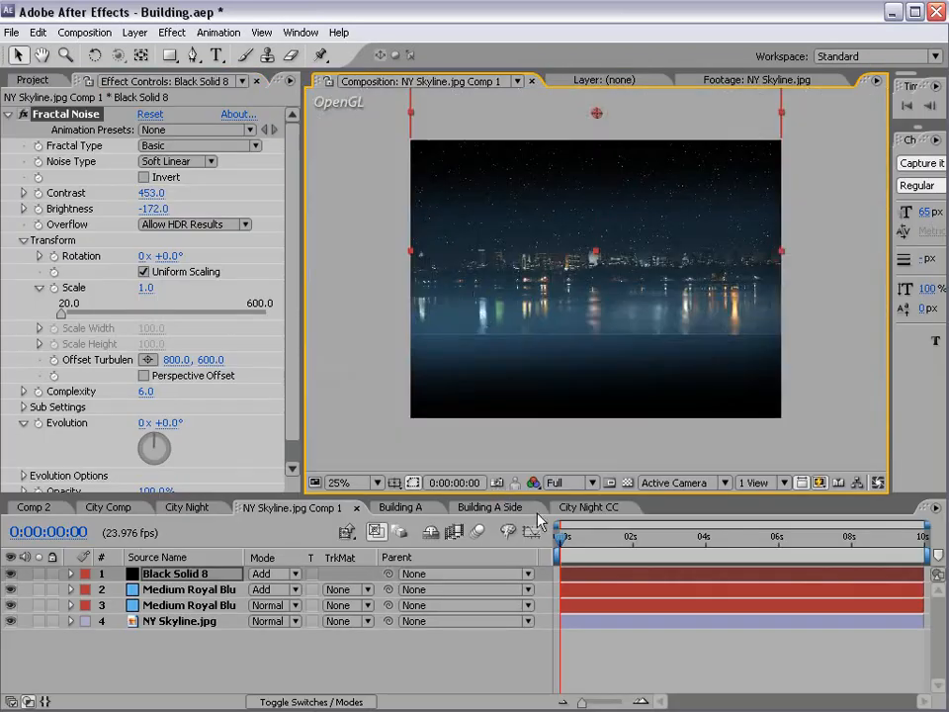
# Switch to the City Night CC comp and set the CC layer's Amount to Tint to 52%.
pyautogui.click(589, 508)
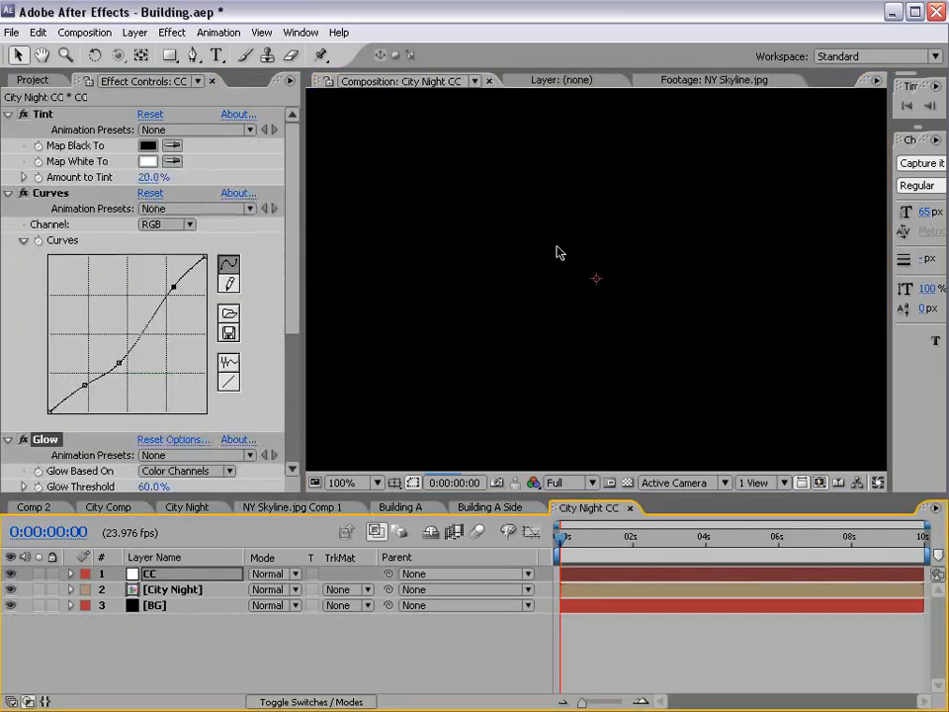
pyautogui.press('`')
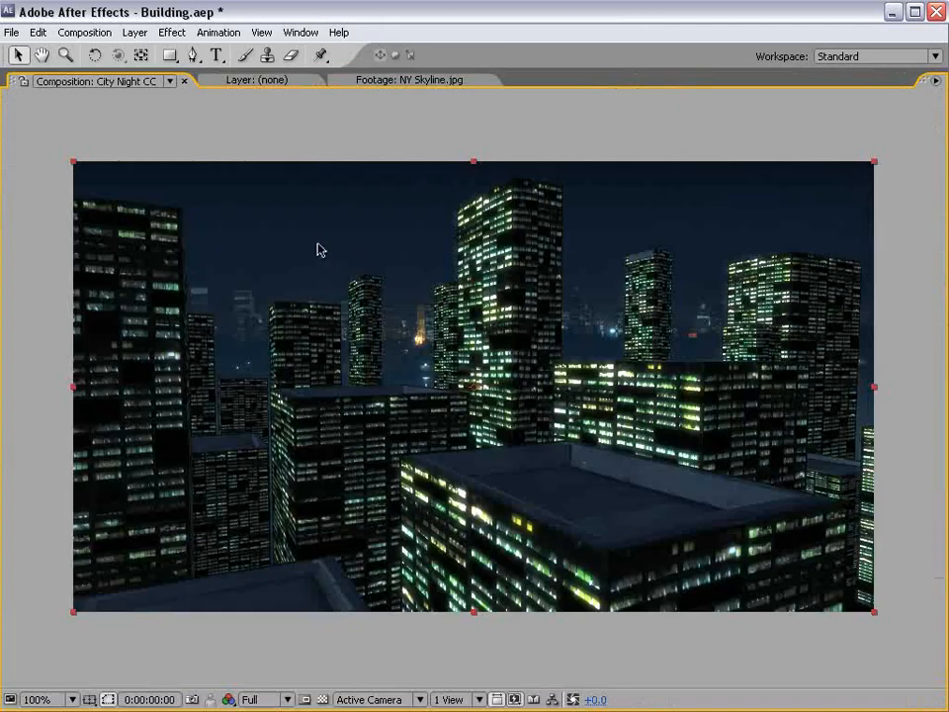
pyautogui.press(',')
pyautogui.press('.')
pyautogui.press('`')
pyautogui.click(154, 575)
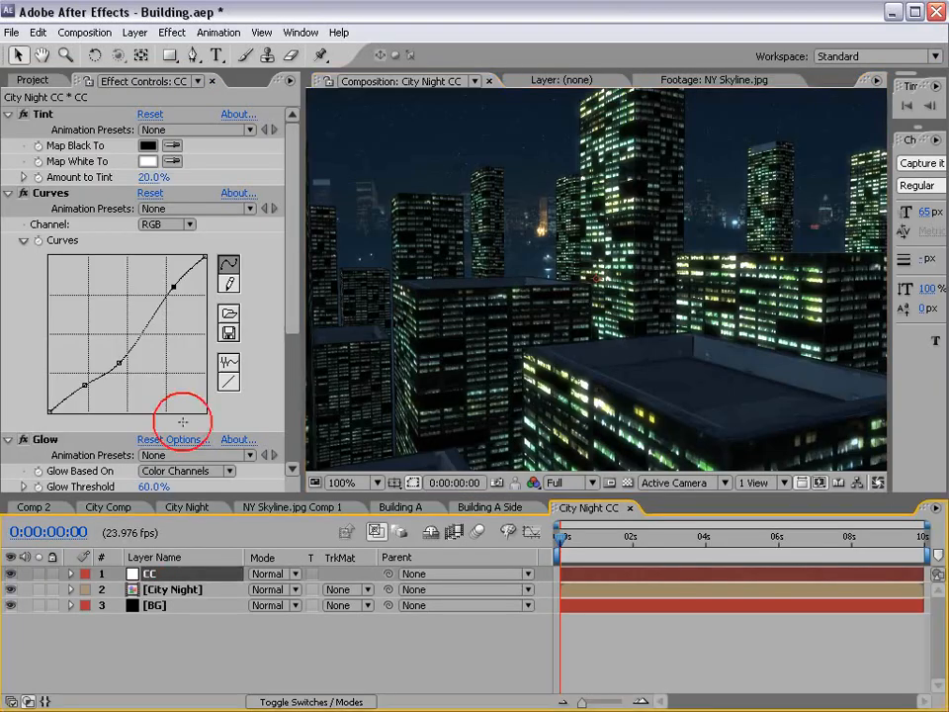
pyautogui.click(293, 235)
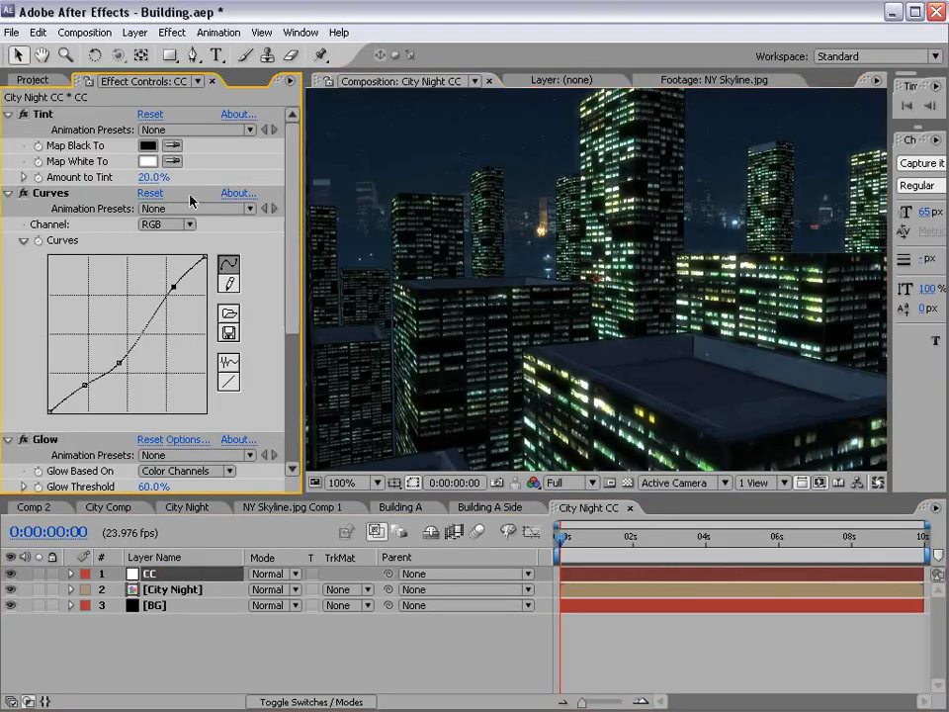
pyautogui.moveTo(149, 177); pyautogui.dragTo(150, 178)
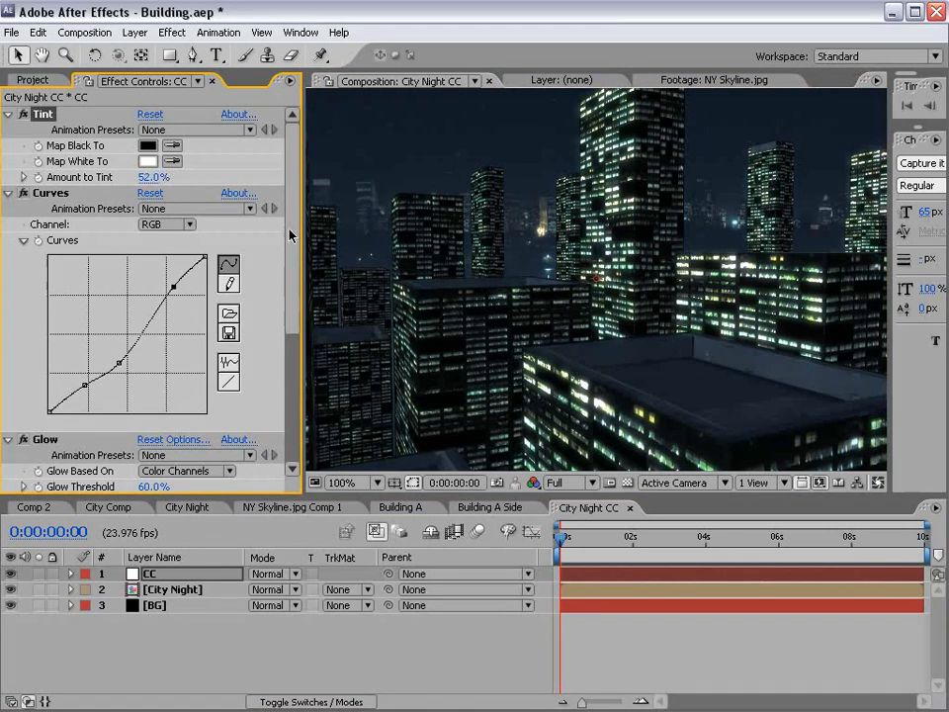
# Reshape the CC layer's RGB curve by darkening the highlights and adding a low point to deepen the shadows.
pyautogui.moveTo(174, 289); pyautogui.dragTo(185, 288)
pyautogui.moveTo(84, 386); pyautogui.dragTo(81, 396)
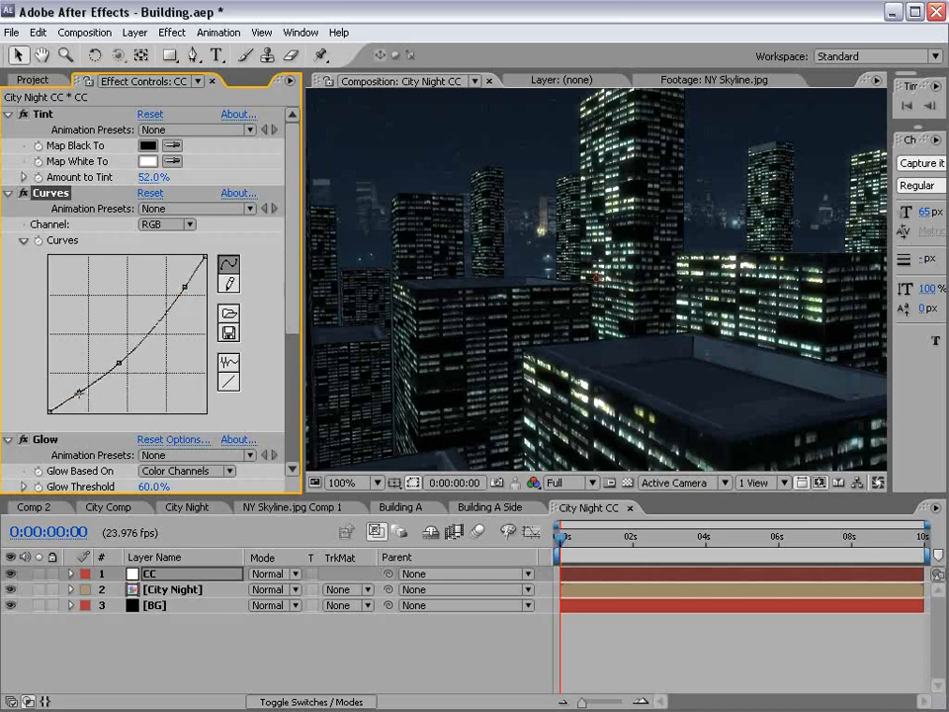
pyautogui.click(69, 403)
pyautogui.click(70, 403)
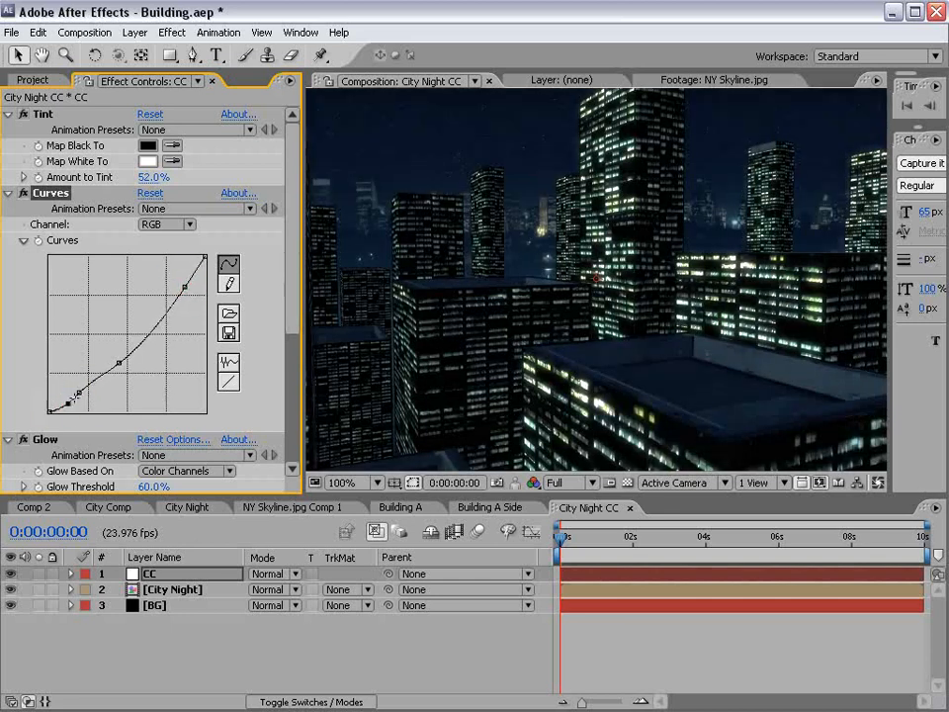
pyautogui.moveTo(78, 393); pyautogui.dragTo(85, 395)
pyautogui.click(83, 392)
# Raise the midtones of the Blue channel in the CC layer's Curves effect for a bluer image.
pyautogui.click(167, 224)
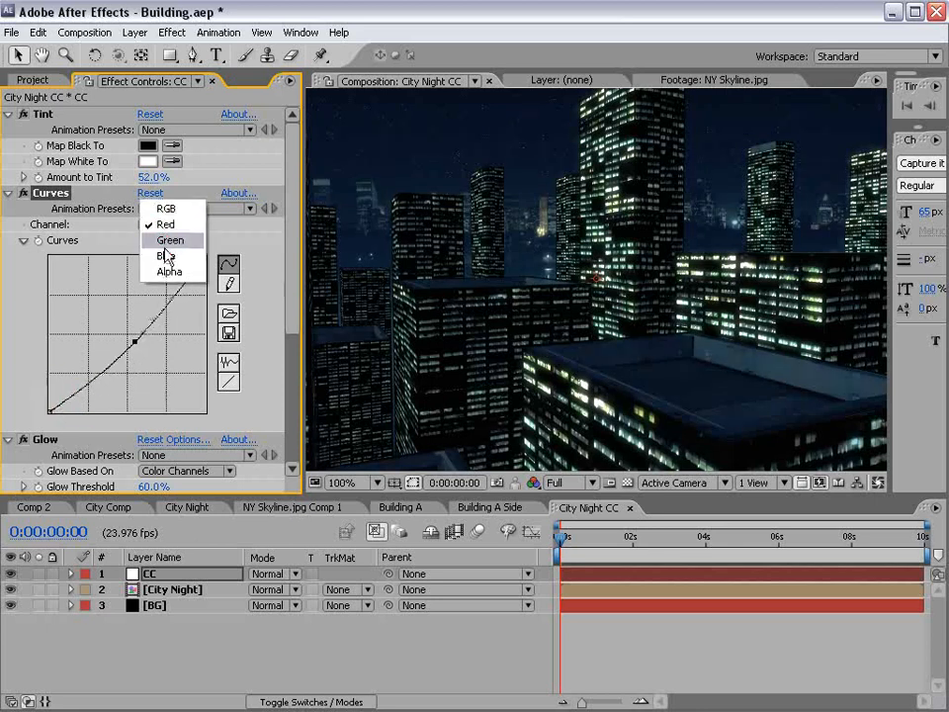
pyautogui.click(166, 242)
pyautogui.click(167, 224)
pyautogui.click(166, 241)
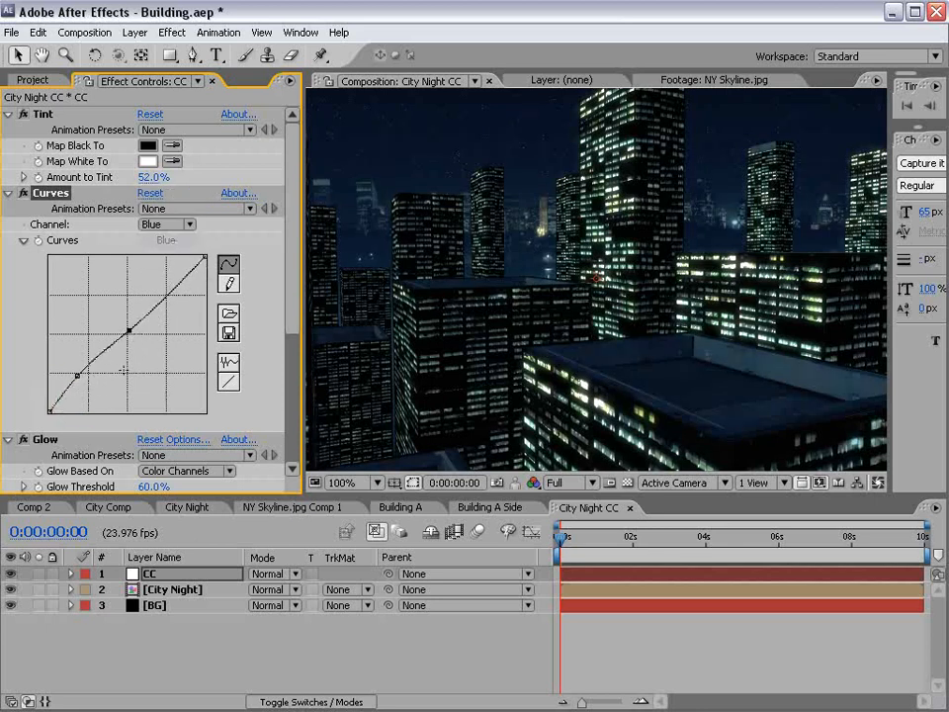
pyautogui.moveTo(77, 378); pyautogui.dragTo(78, 376)
pyautogui.moveTo(129, 330); pyautogui.dragTo(136, 306)
pyautogui.press('`')
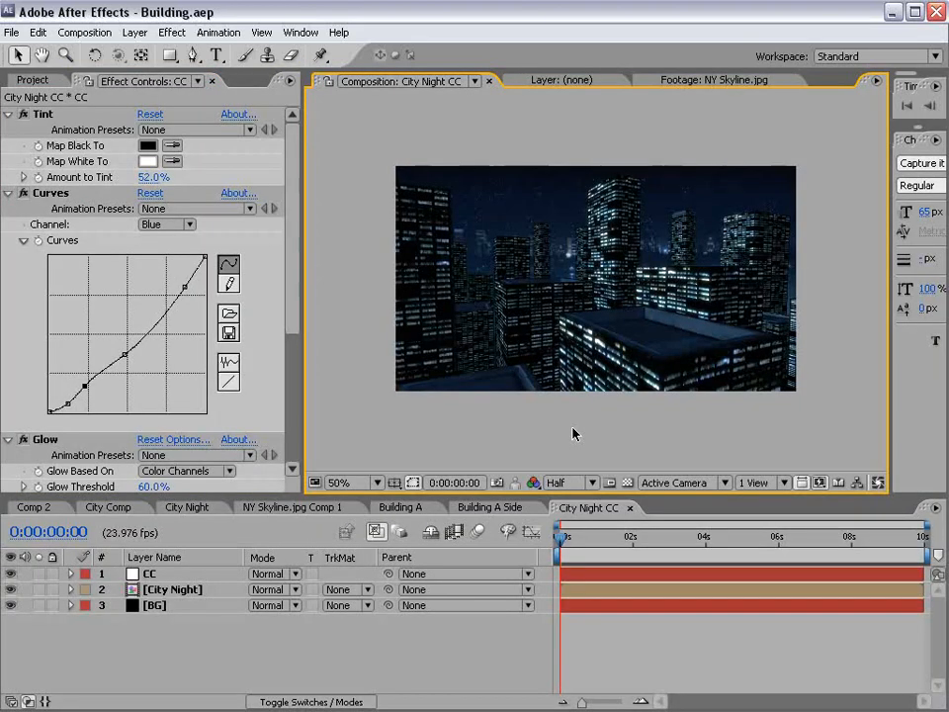
# Switch to the City Night comp, collapse Light 2's properties and set fast previews to OpenGL Always On.
pyautogui.click(193, 507)
pyautogui.scroll(-2, 609, 320)
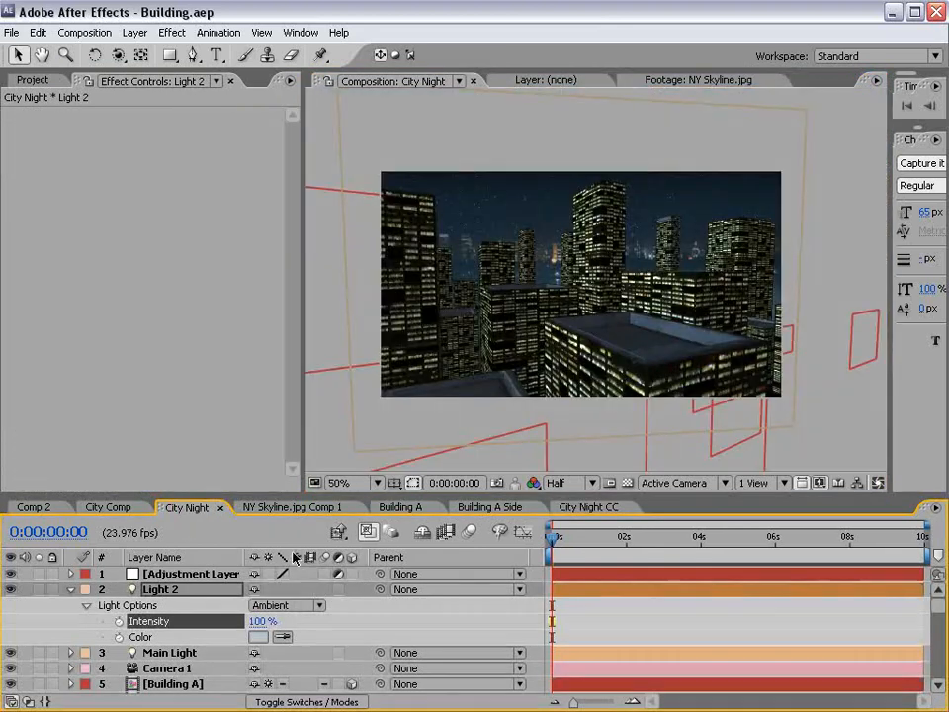
pyautogui.click(72, 591)
pyautogui.click(820, 483)
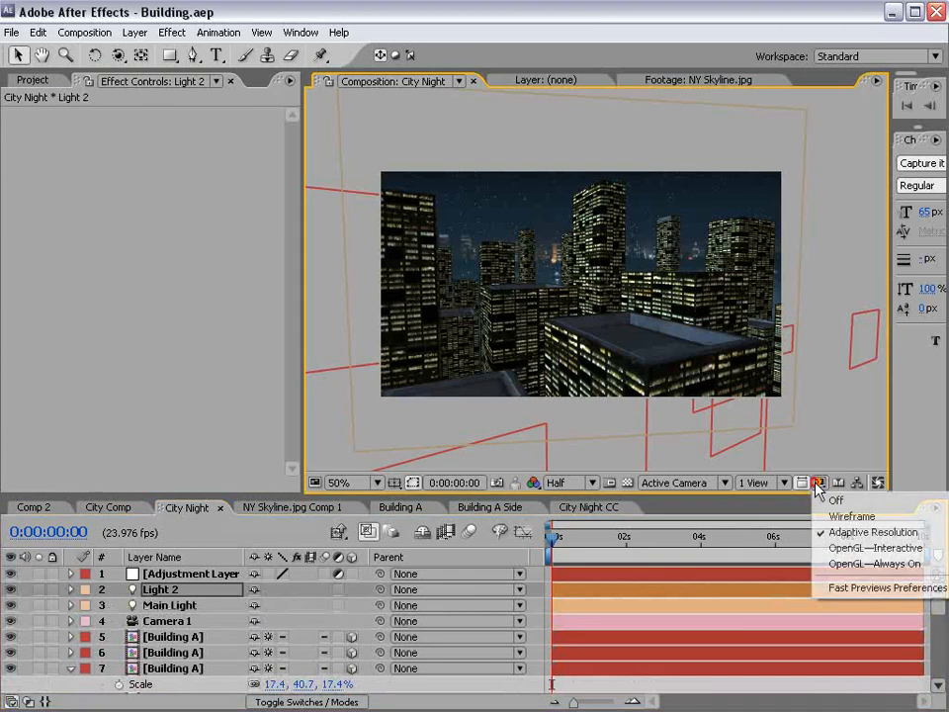
pyautogui.click(851, 567)
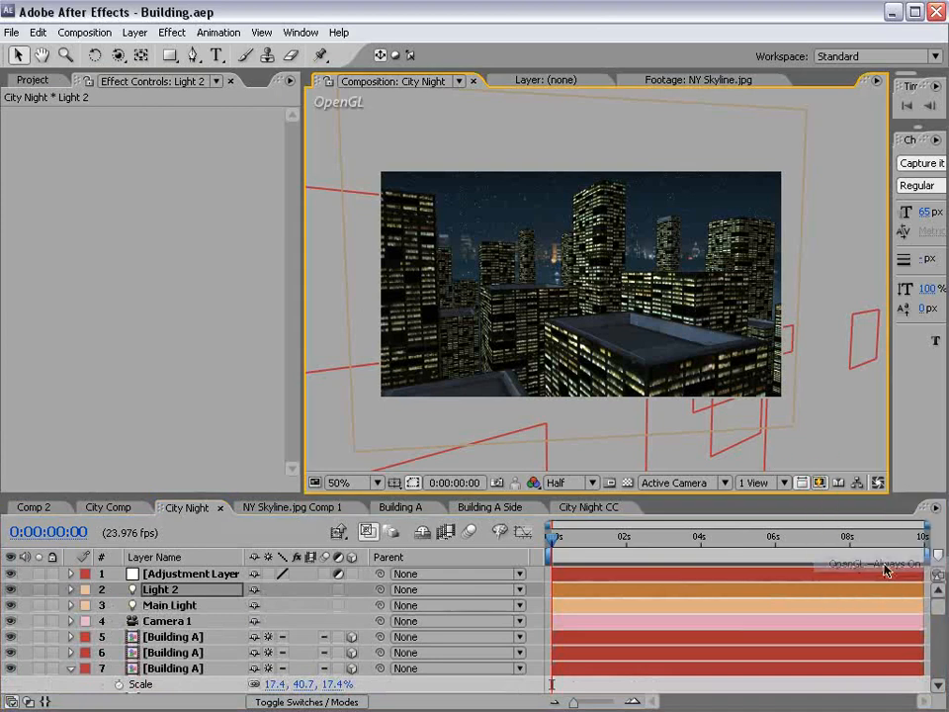
# Add a text layer reading VIDEO COPILOT over the buildings in the City Night comp.
pyautogui.click(215, 55)
pyautogui.click(505, 293)
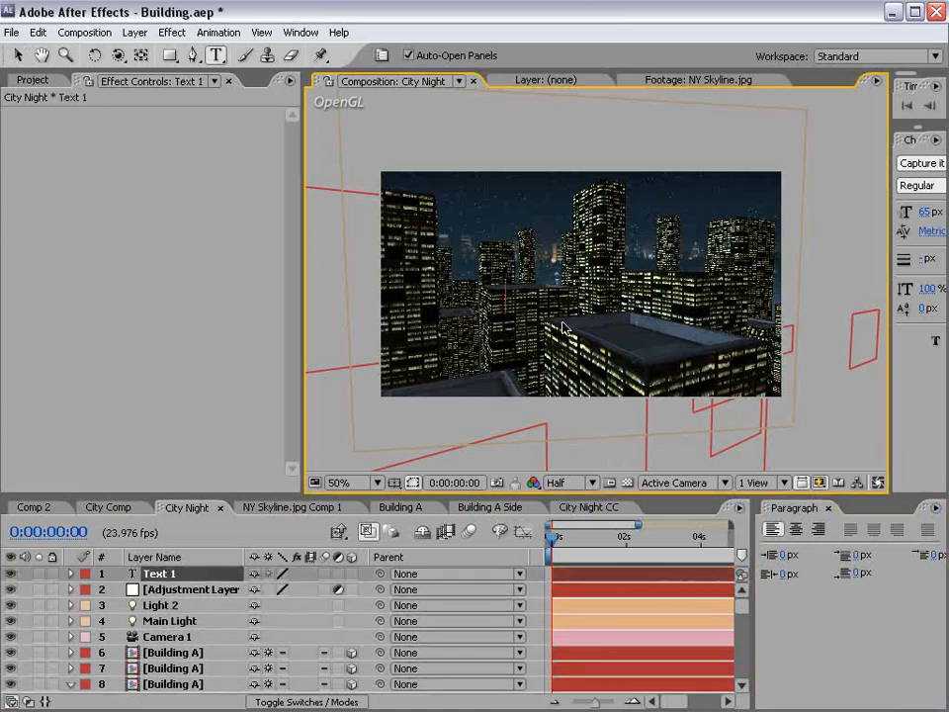
pyautogui.write('VIDEO COPILOT')
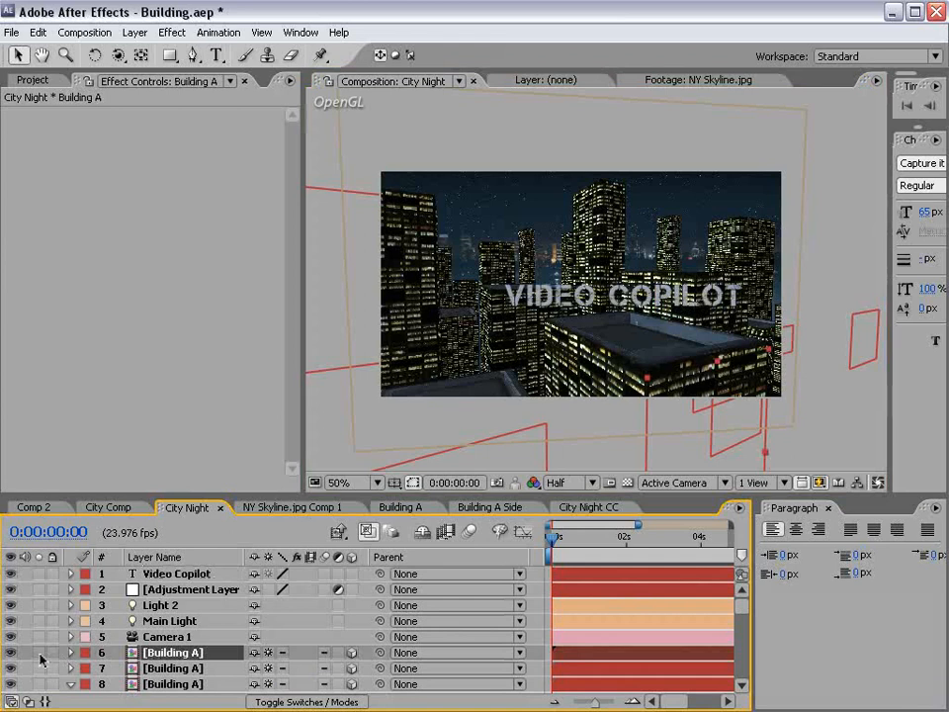
# Solo the title and the front Building A layer, and raise the title as a 3D layer above the rooftop.
pyautogui.click(39, 654)
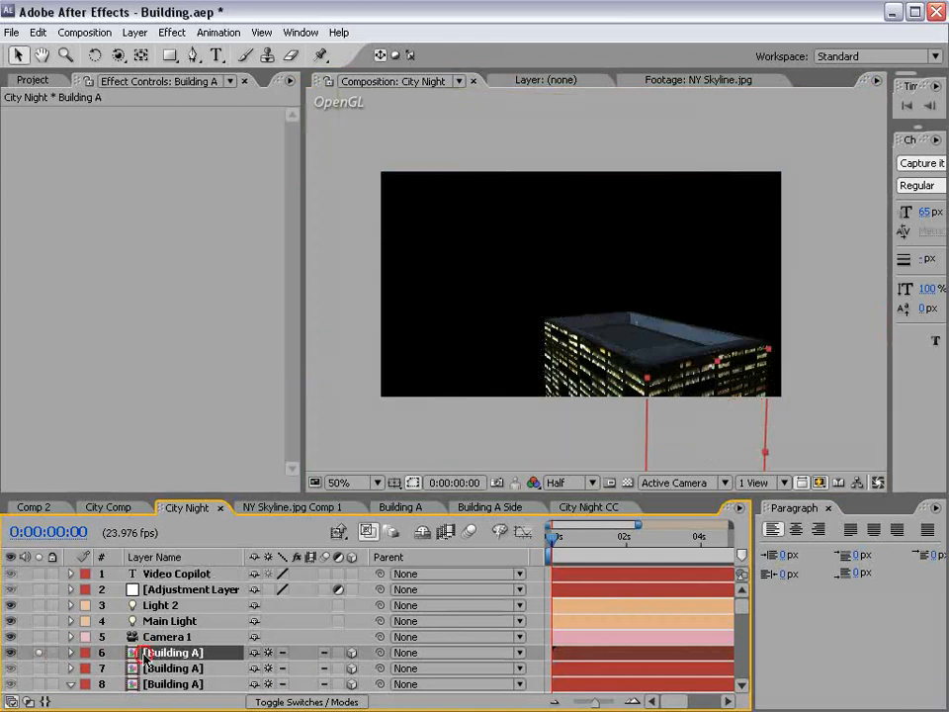
pyautogui.click(39, 574)
pyautogui.click(190, 574)
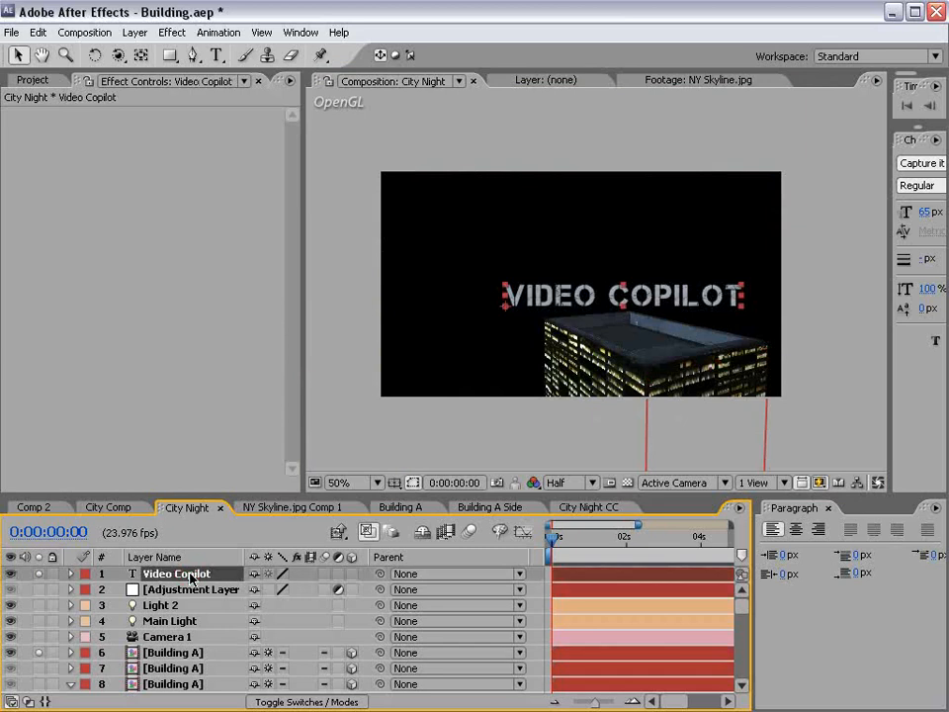
pyautogui.click(352, 574)
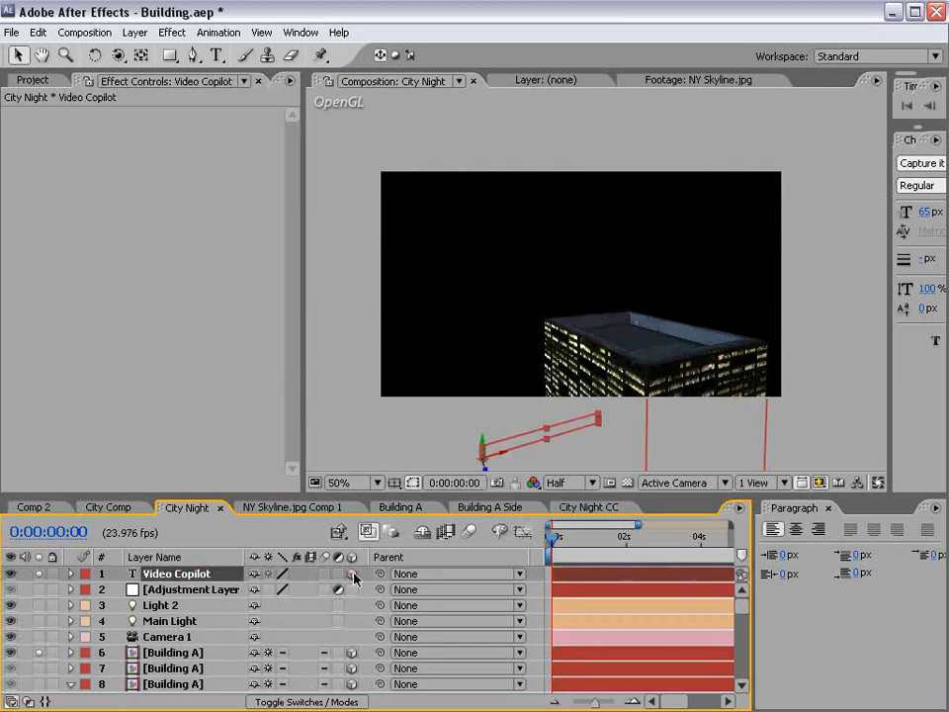
pyautogui.moveTo(484, 450); pyautogui.dragTo(503, 121)
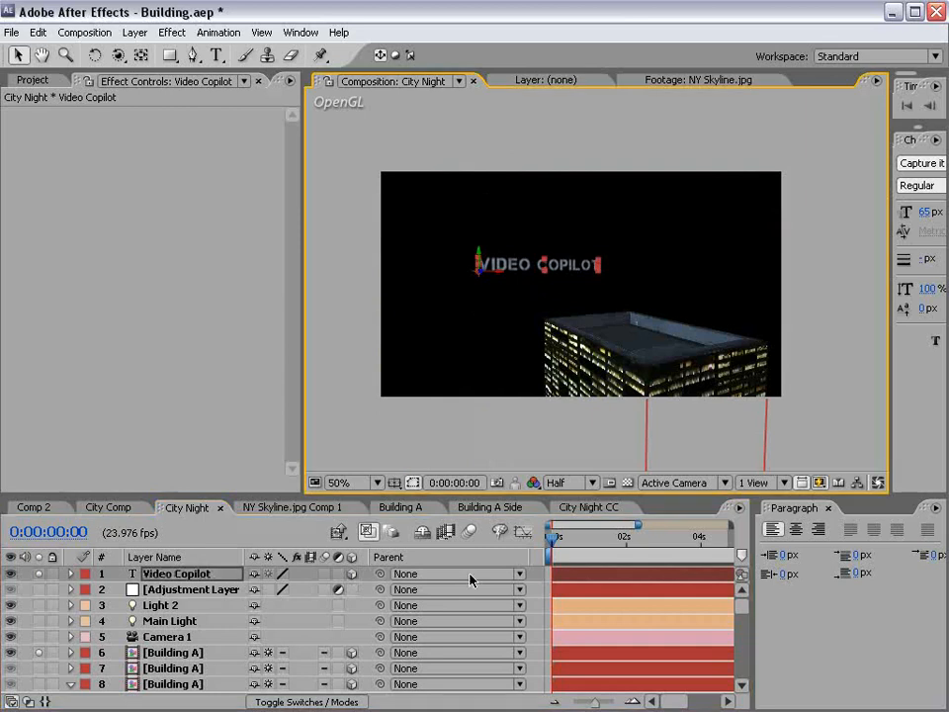
# Close the Paragraph panel and widen the Character panel.
pyautogui.click(829, 510)
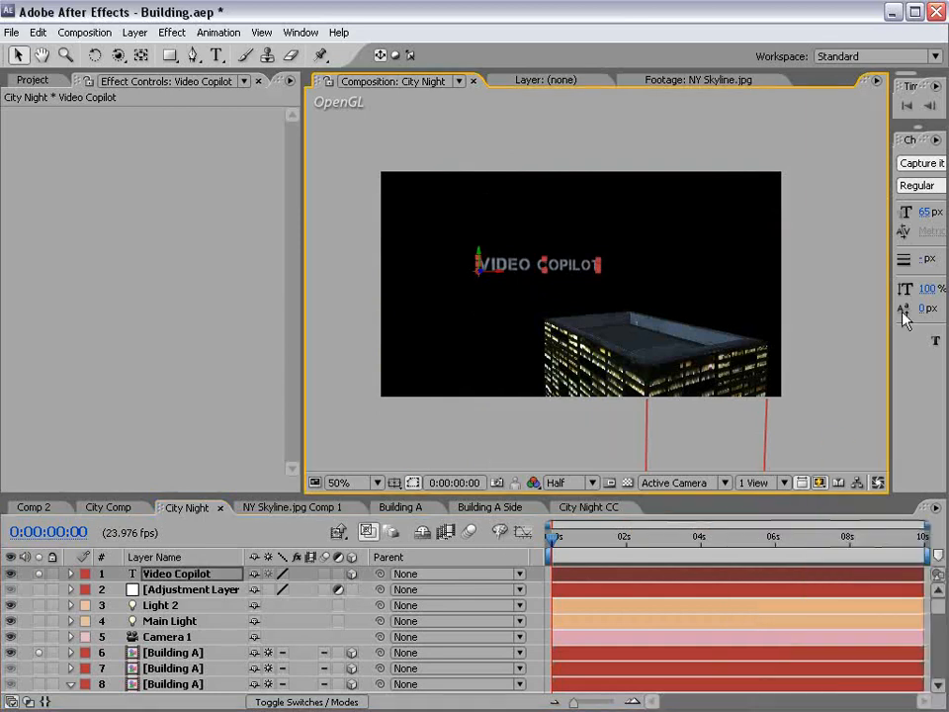
pyautogui.moveTo(890, 325); pyautogui.dragTo(804, 326)
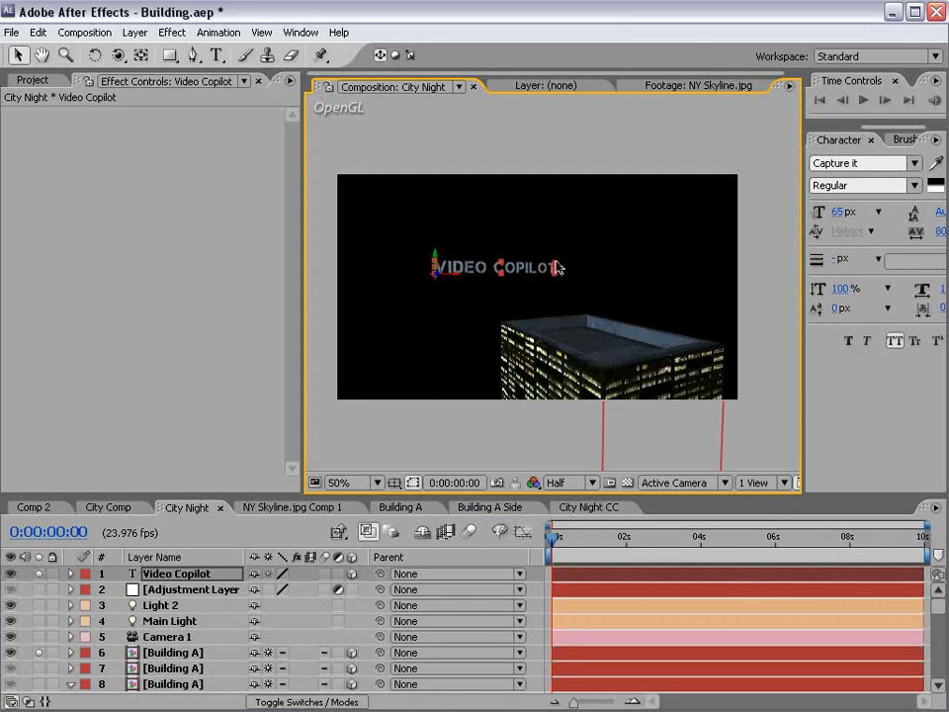
# Set the preview resolution to Full and enlarge the 3D title above the building.
pyautogui.scroll(1, 540, 295)
pyautogui.press('`')
pyautogui.click(286, 699)
pyautogui.click(262, 711)
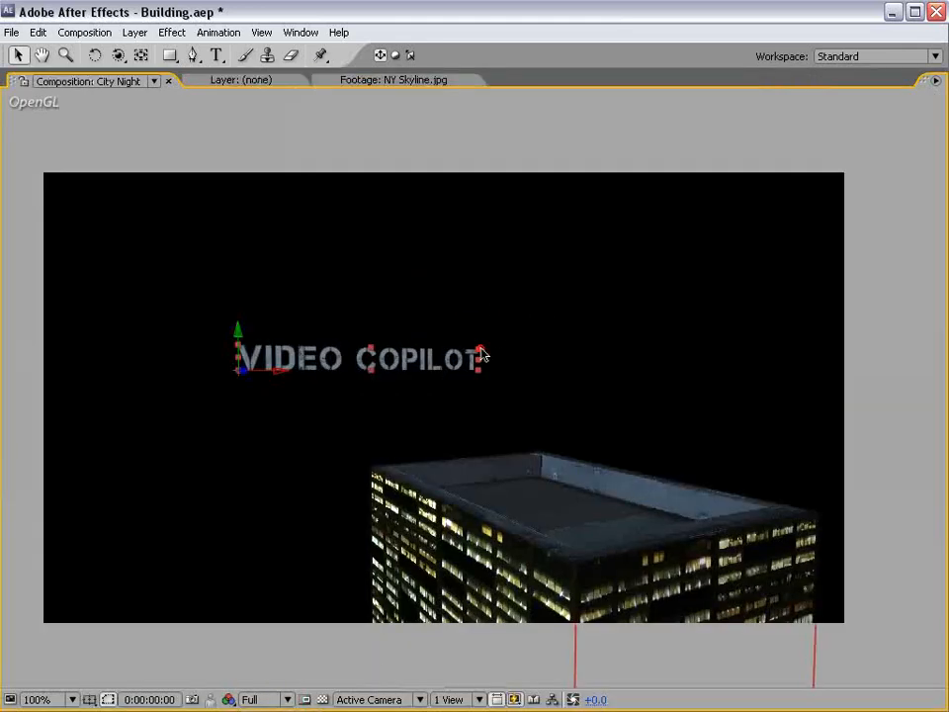
pyautogui.press('`')
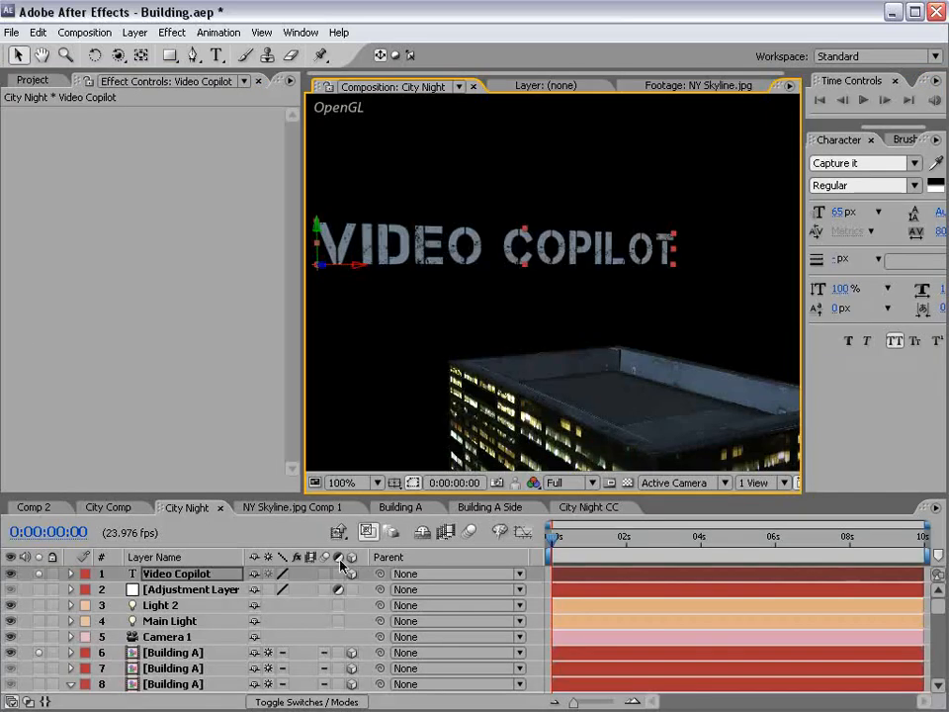
# Set starting keyframes for Camera 1's Point of Interest and Position at 0:00:00:00.
pyautogui.click(163, 639)
pyautogui.press('p')
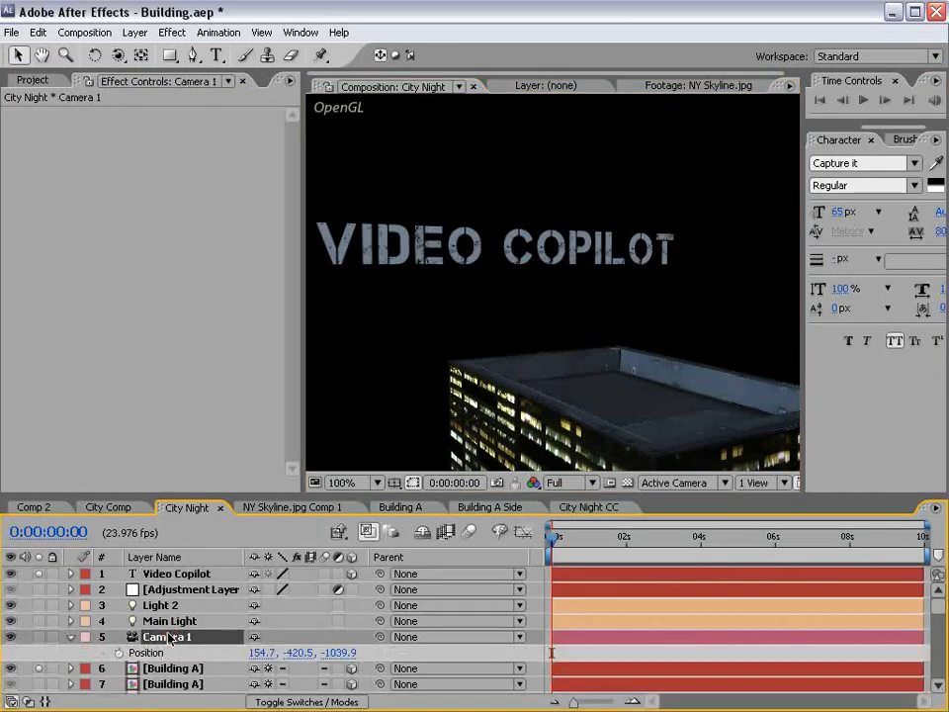
pyautogui.hotkey('shift', 'a')
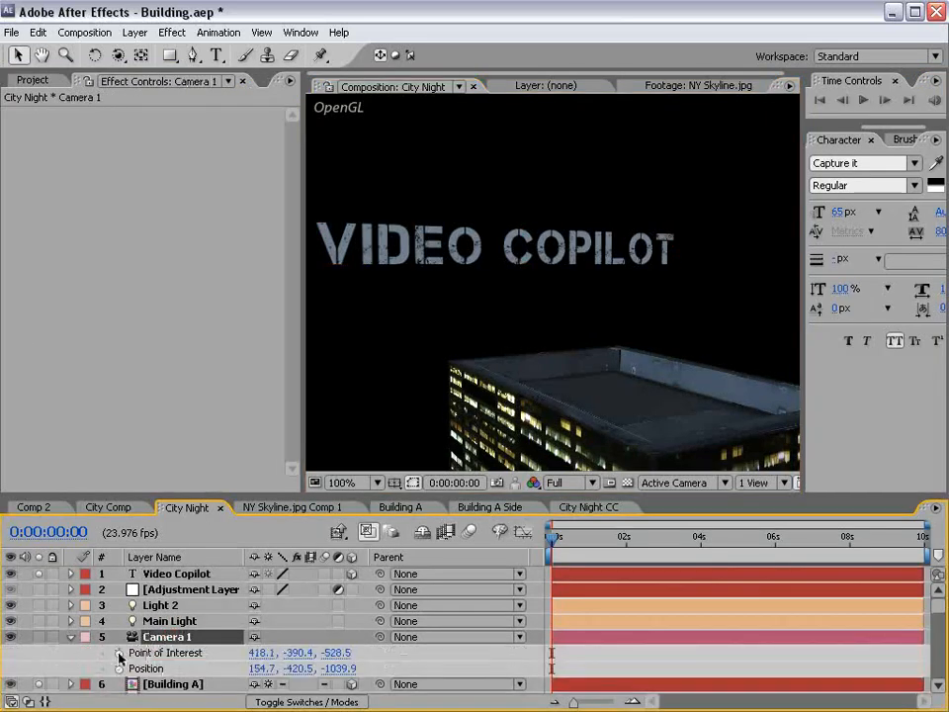
pyautogui.moveTo(119, 654); pyautogui.dragTo(119, 667)
# Create a camera move by orbiting Camera 1 around the title and rooftop at 0:00:05:21.
pyautogui.moveTo(556, 541); pyautogui.dragTo(771, 547)
pyautogui.press('c')
pyautogui.press(',')
pyautogui.press('c')
pyautogui.moveTo(501, 357); pyautogui.dragTo(544, 334)
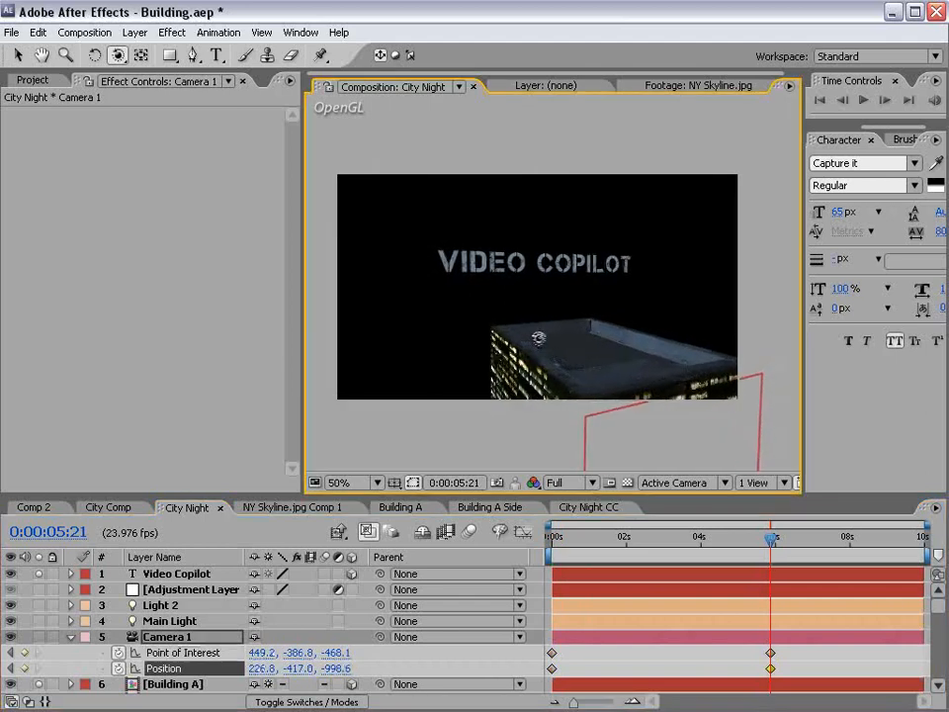
# Adjust the camera's starting view at 0:00:00:00 by shifting the camera sideways.
pyautogui.moveTo(586, 537); pyautogui.dragTo(534, 550)
pyautogui.press('c')
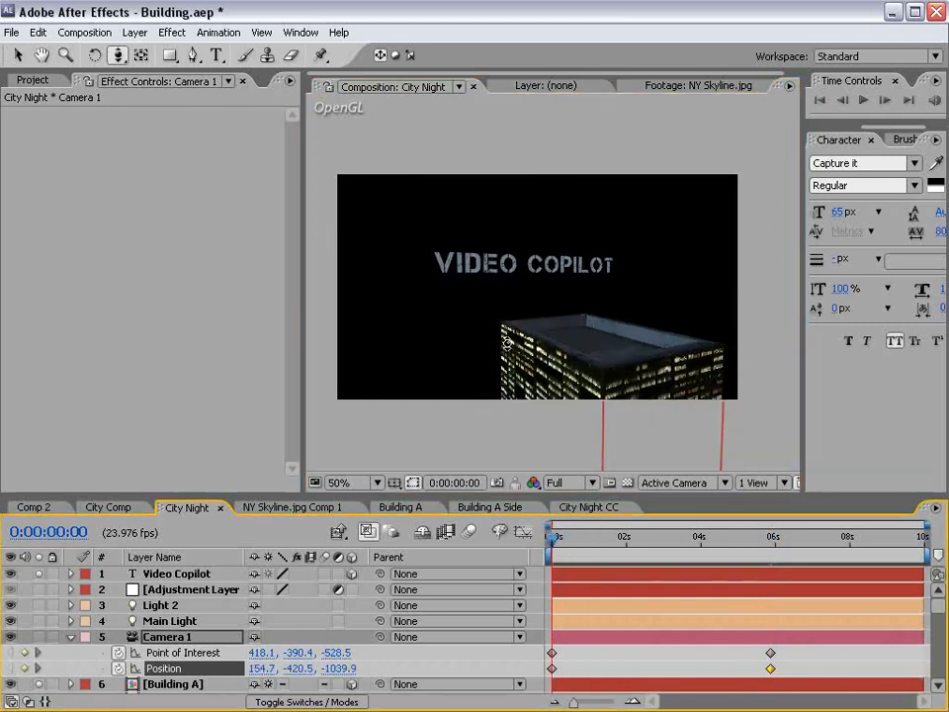
pyautogui.moveTo(504, 353); pyautogui.dragTo(568, 350)
# Shift the camera's ending view vertically at 0:00:05:21 and scrub through the move to preview it.
pyautogui.moveTo(557, 543); pyautogui.dragTo(768, 547)
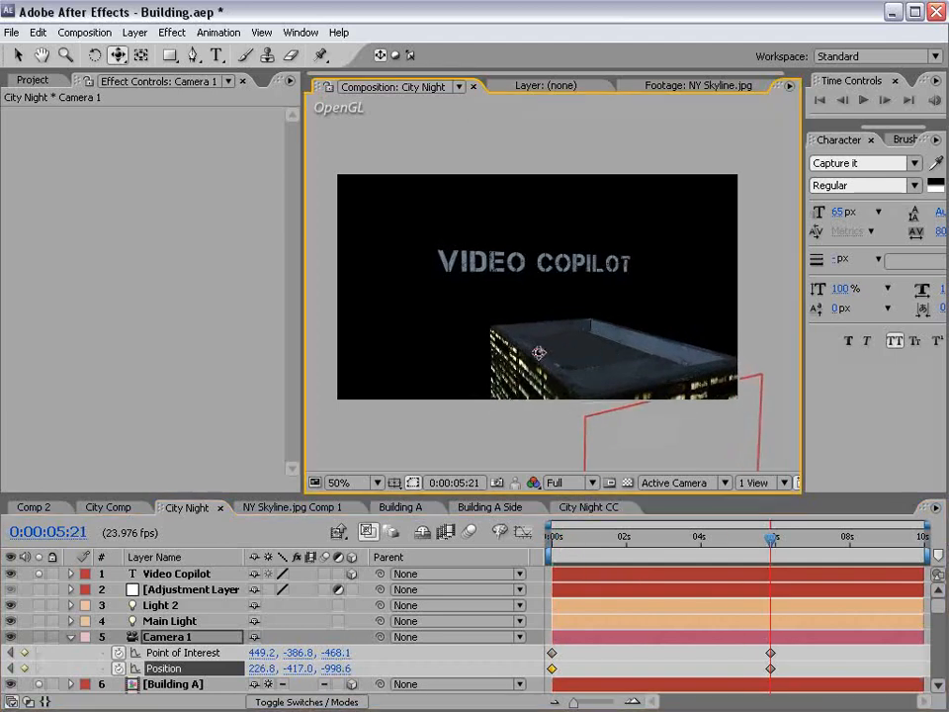
pyautogui.moveTo(539, 353); pyautogui.dragTo(532, 326)
pyautogui.press('c')
pyautogui.moveTo(554, 540); pyautogui.dragTo(754, 541)
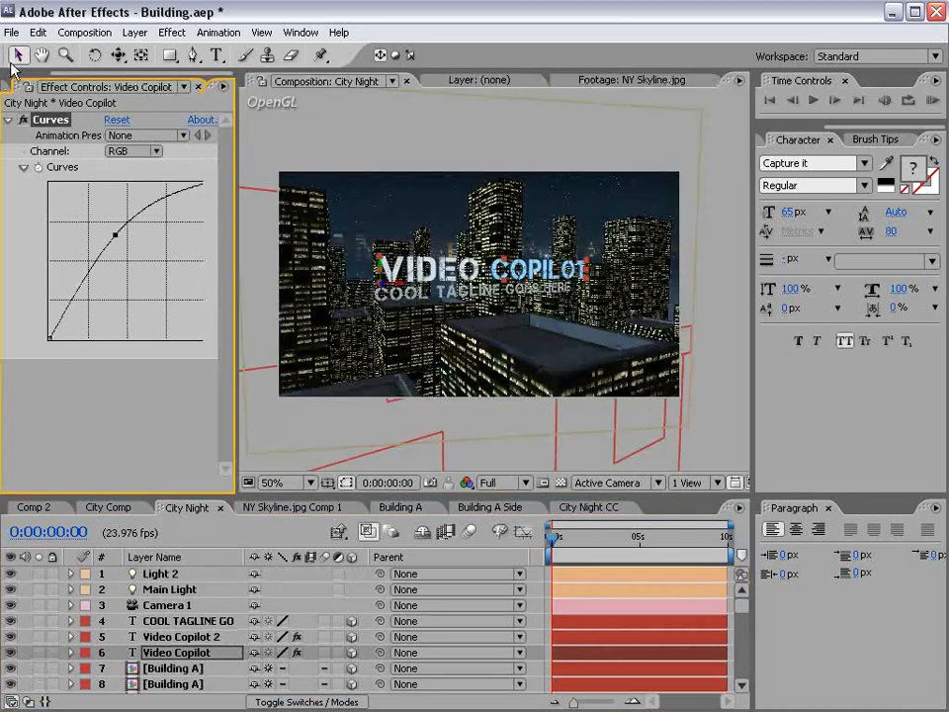
# Deselect the title in the City Night comp and view the finished shot in the City Comp comp.
pyautogui.scroll(-1, 358, 258)
pyautogui.click(705, 266)
pyautogui.scroll(1, 704, 266)
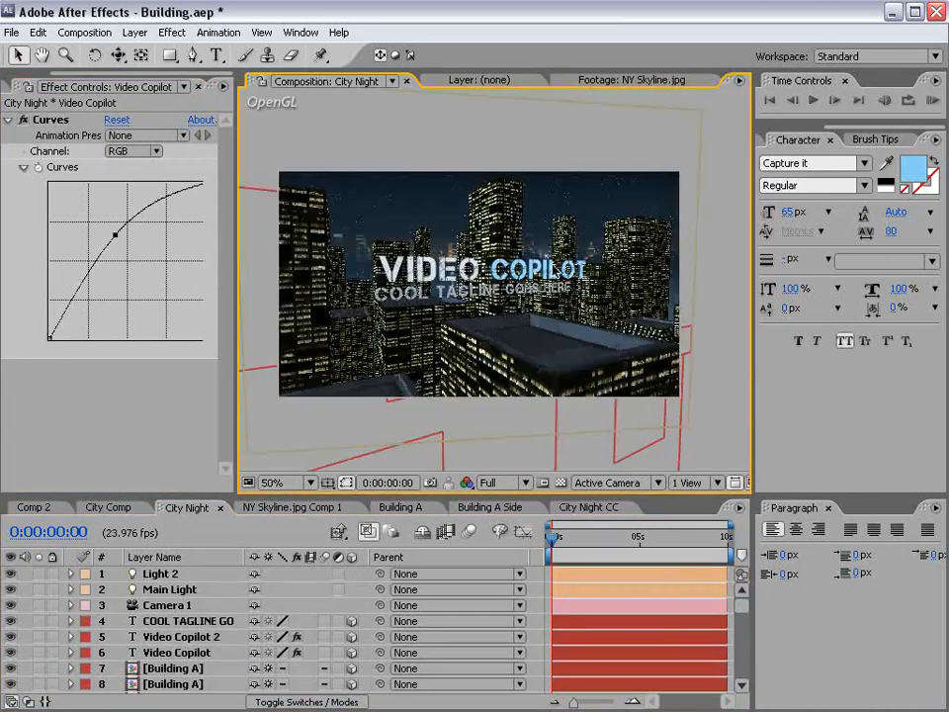
pyautogui.click(106, 508)
pyautogui.scroll(1, 509, 360)
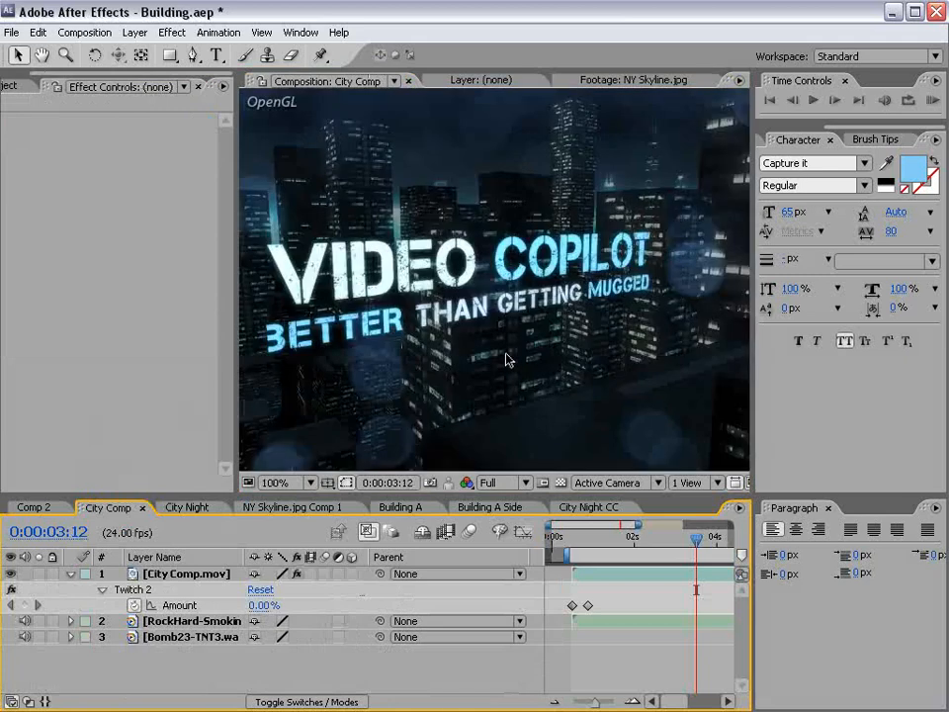
# Add an adjustment layer to the City Night comp and place it directly below the three title text layers.
pyautogui.press('`')
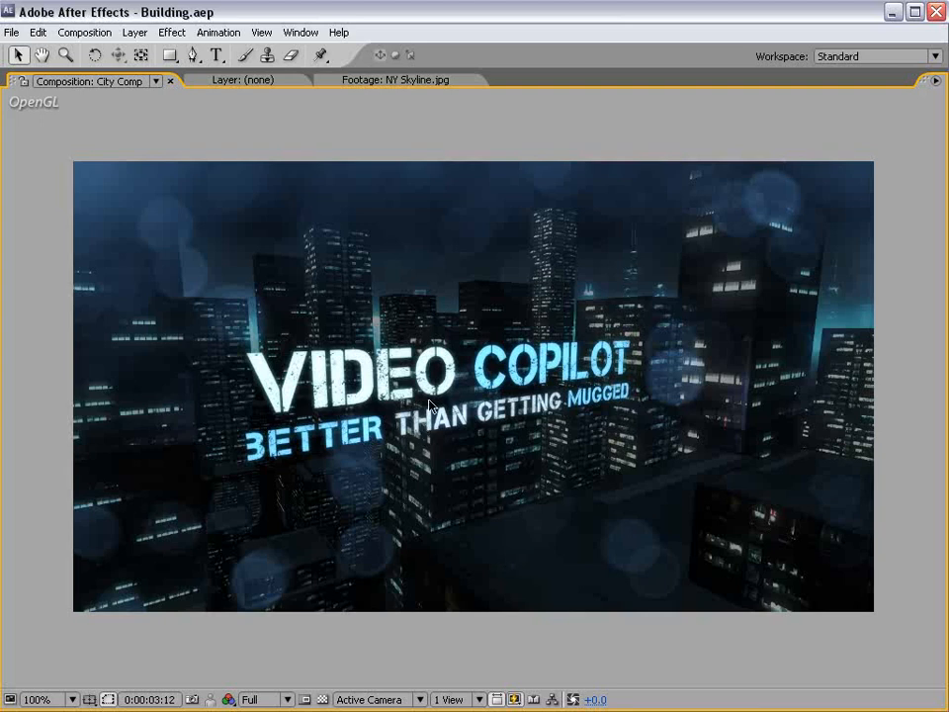
pyautogui.press('`')
pyautogui.click(178, 511)
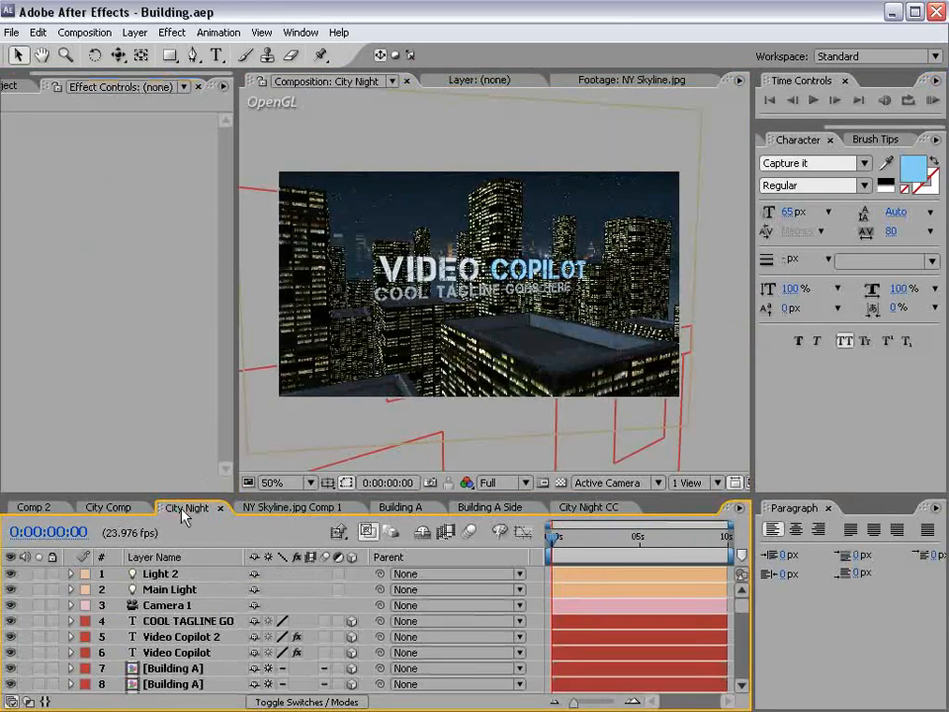
pyautogui.click(135, 33)
pyautogui.moveTo(137, 53)
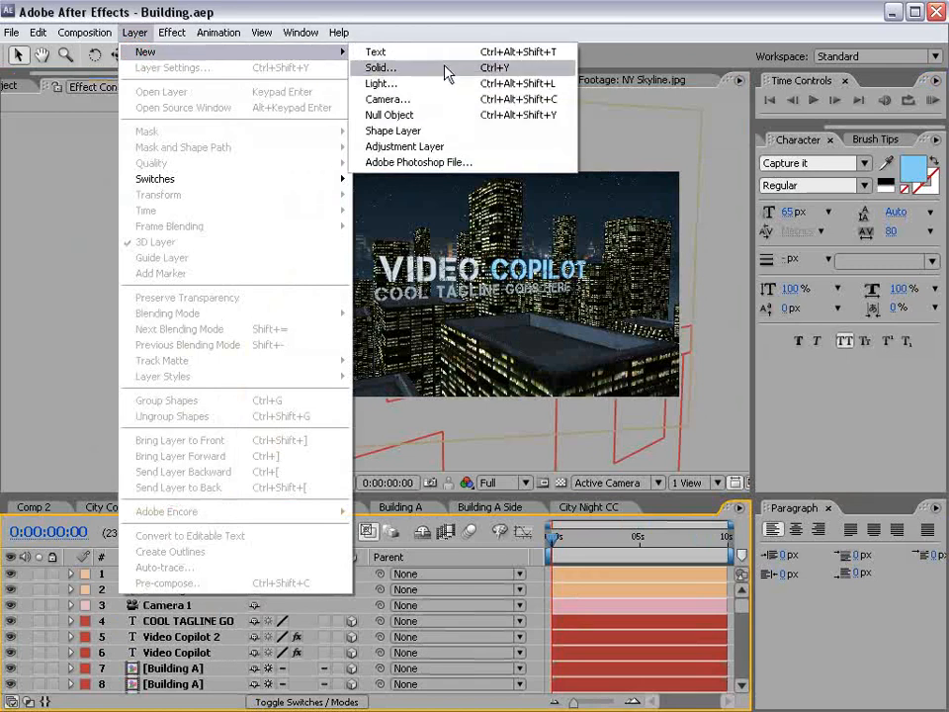
pyautogui.click(425, 145)
pyautogui.moveTo(160, 576); pyautogui.dragTo(167, 680)
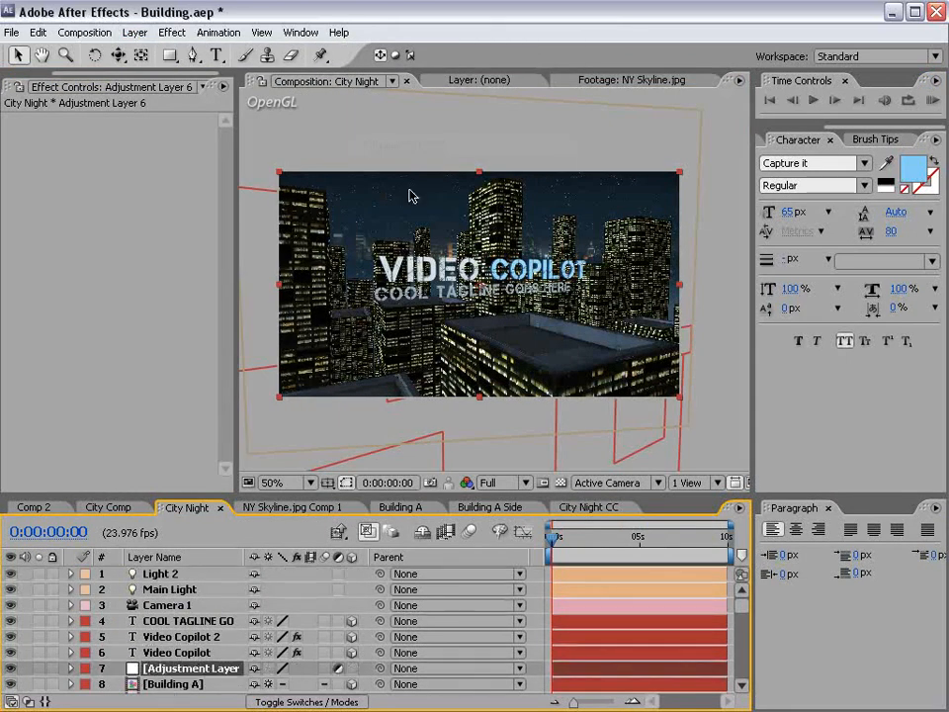
# Apply an Exposure effect with exposure -1.5 to the adjustment layer and preview the darker city at full size.
pyautogui.click(174, 33)
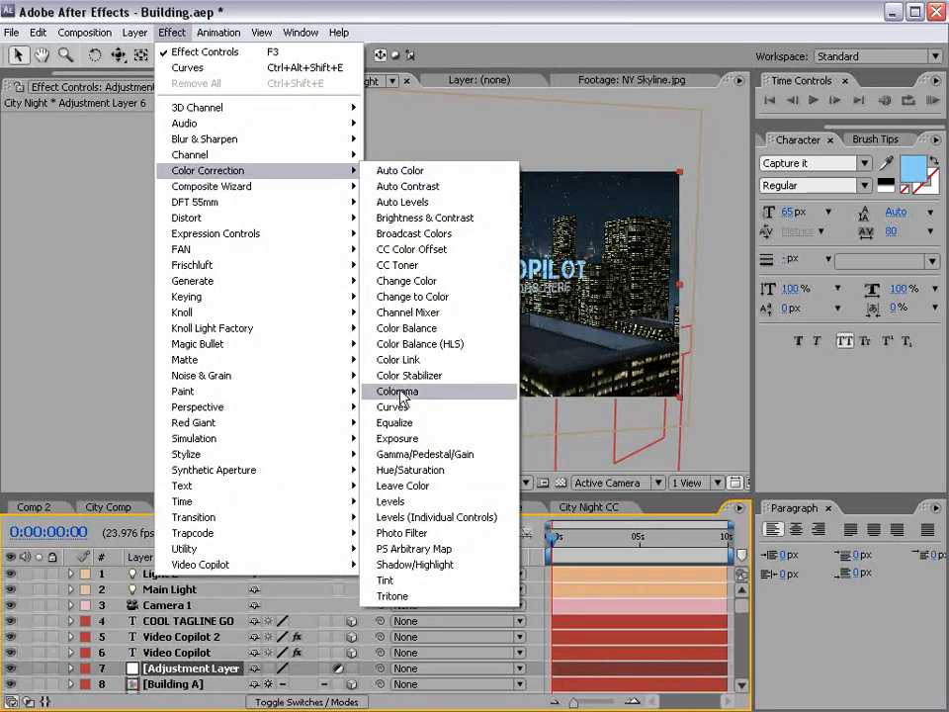
pyautogui.click(408, 438)
pyautogui.click(116, 184)
pyautogui.write('-1.5')
pyautogui.press('Return')
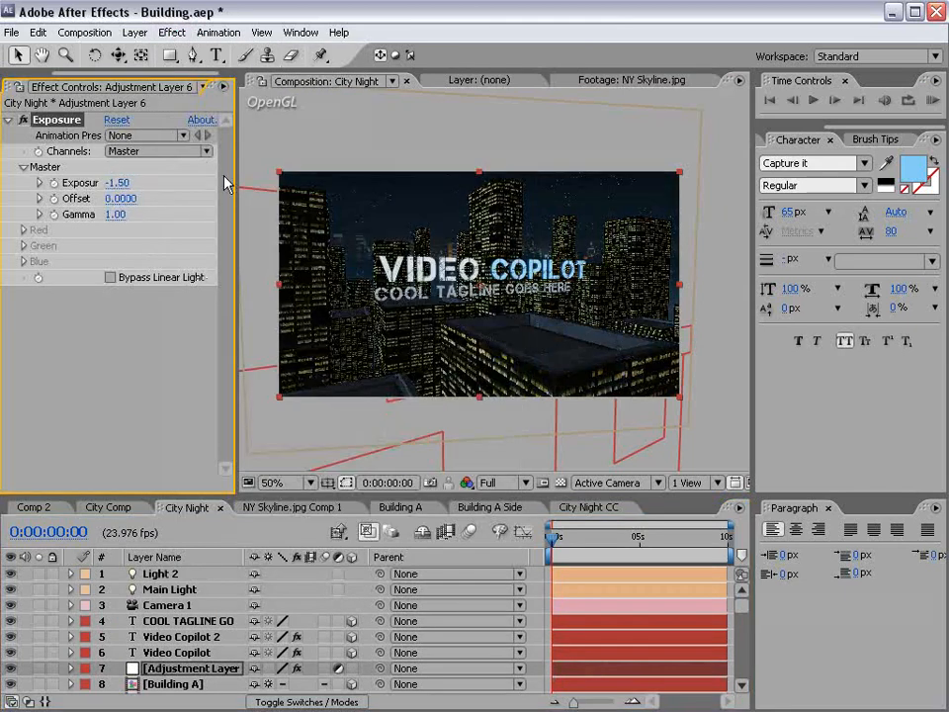
pyautogui.press('`')
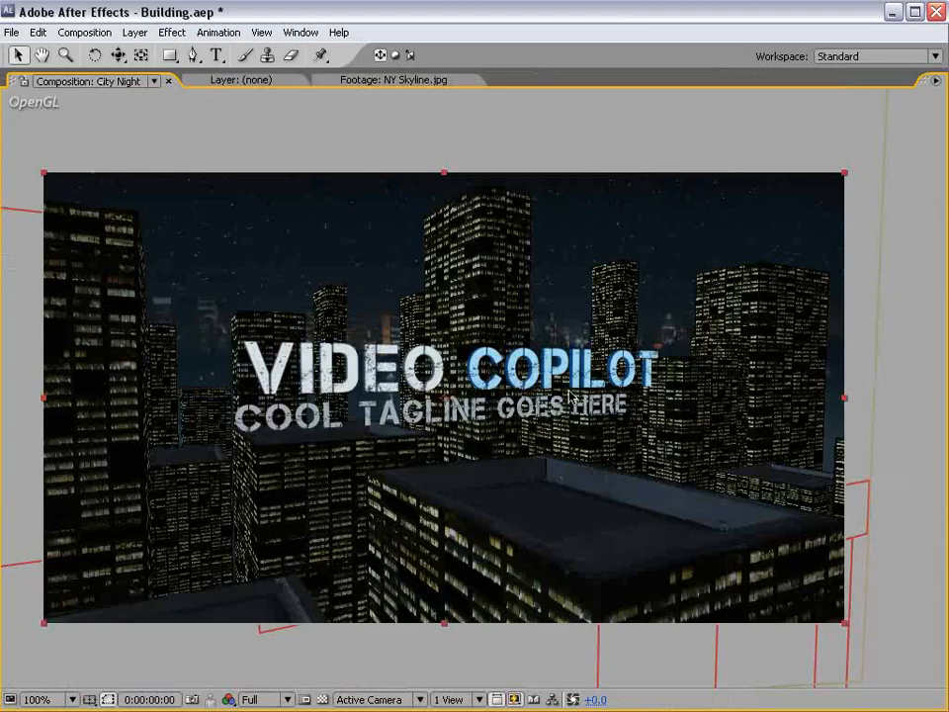
pyautogui.press('`')
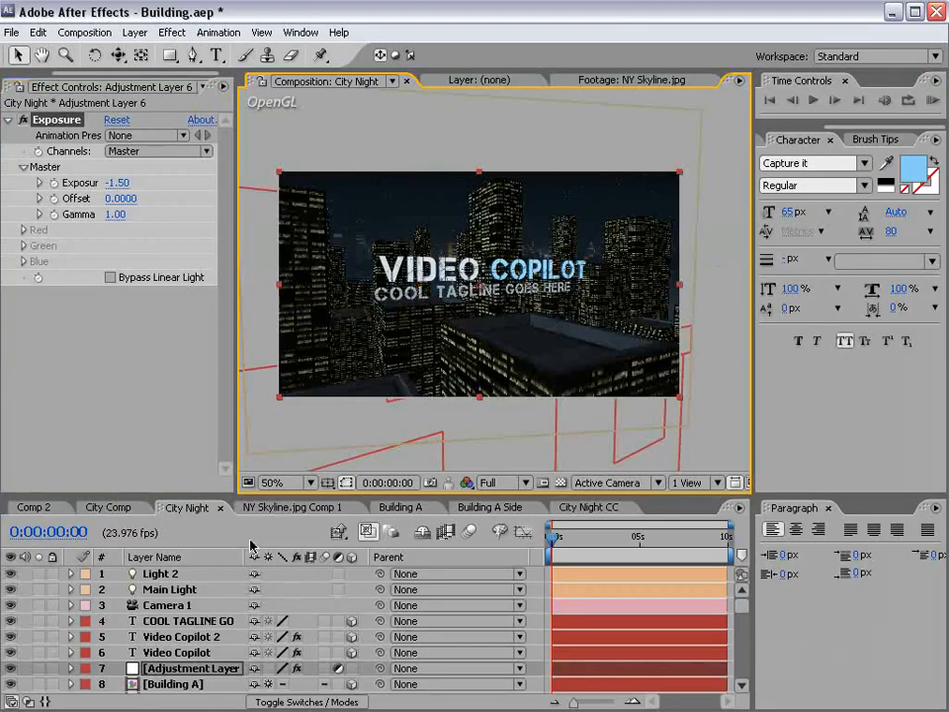
# Change the fill color of the COOL TAGLINE GOES HERE text to white.
pyautogui.click(183, 621)
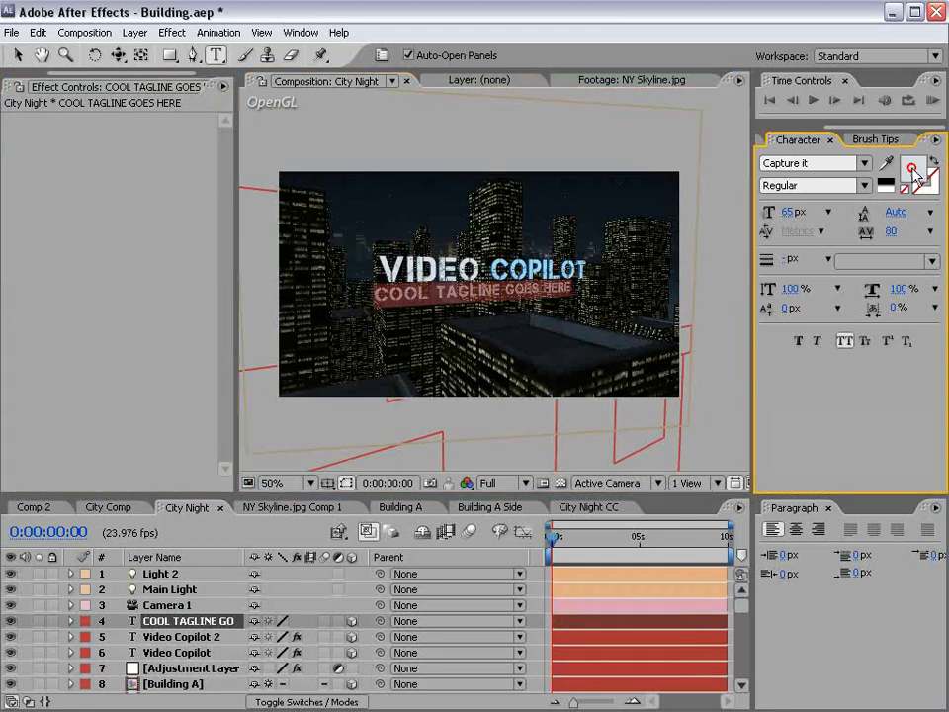
pyautogui.click(913, 169)
pyautogui.click(621, 435)
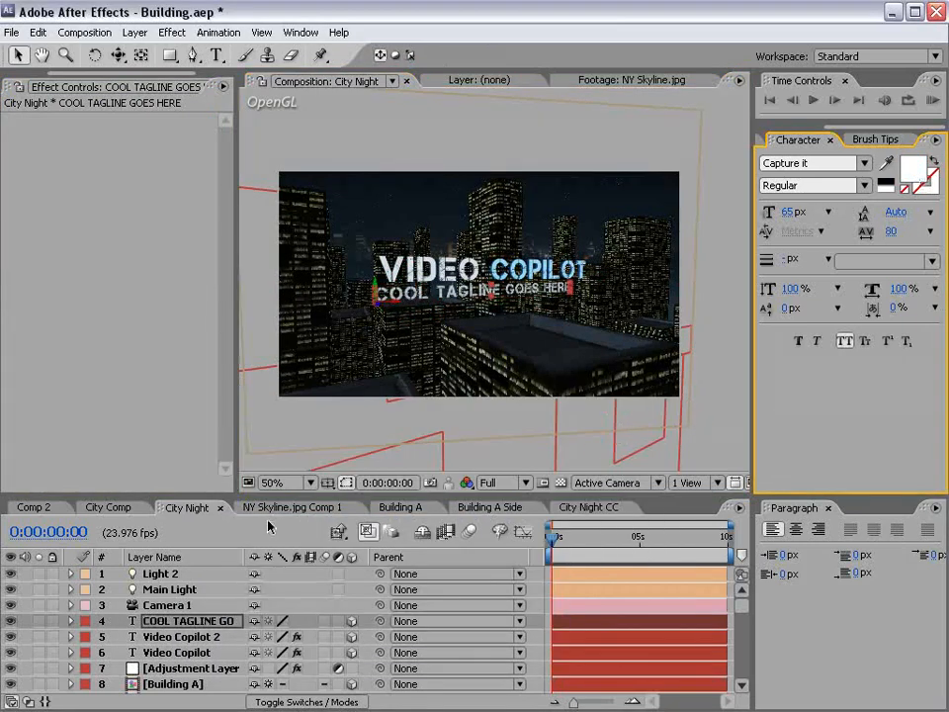
# Turn off Accepts Lights in the material options of the tagline and both Video Copilot text layers.
pyautogui.moveTo(272, 492); pyautogui.dragTo(272, 469)
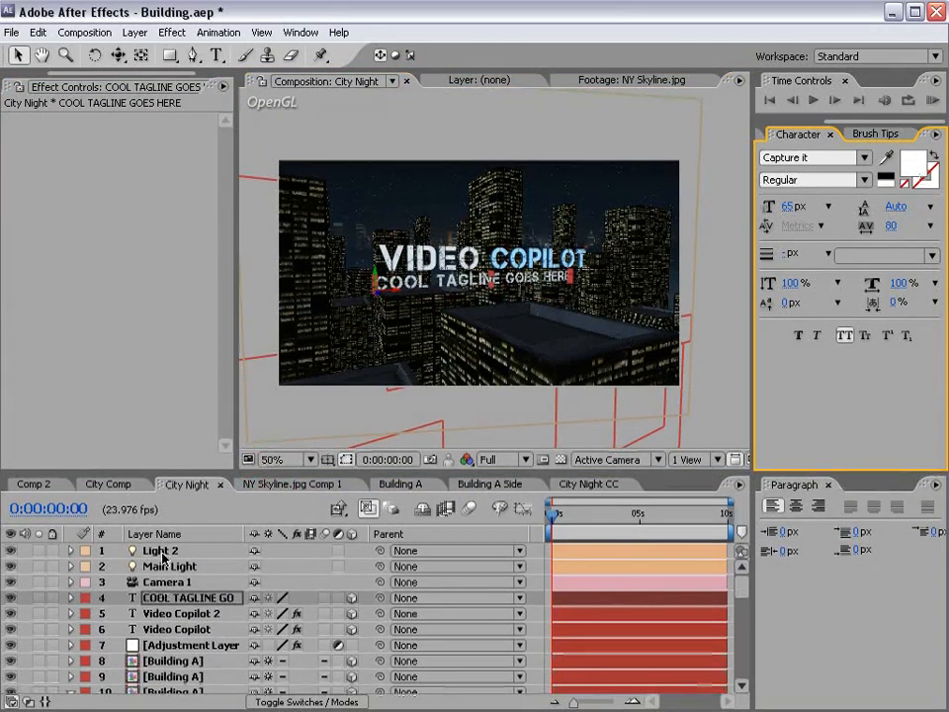
pyautogui.keyDown('shift'); pyautogui.click(148, 629); pyautogui.keyUp('shift')
pyautogui.press('a')
pyautogui.press('a')
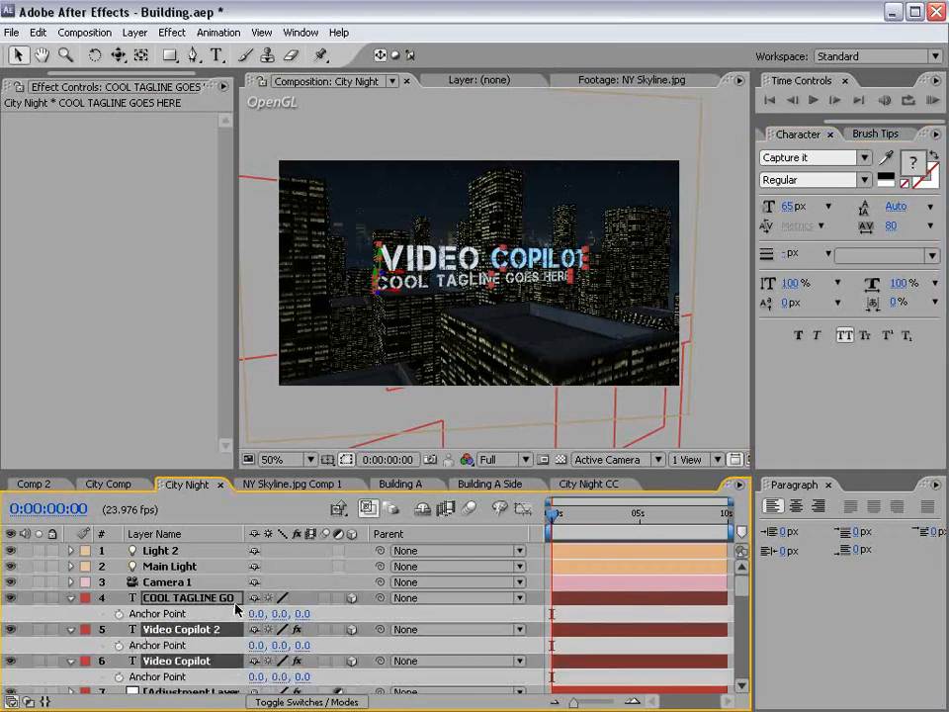
pyautogui.moveTo(269, 471); pyautogui.dragTo(269, 362)
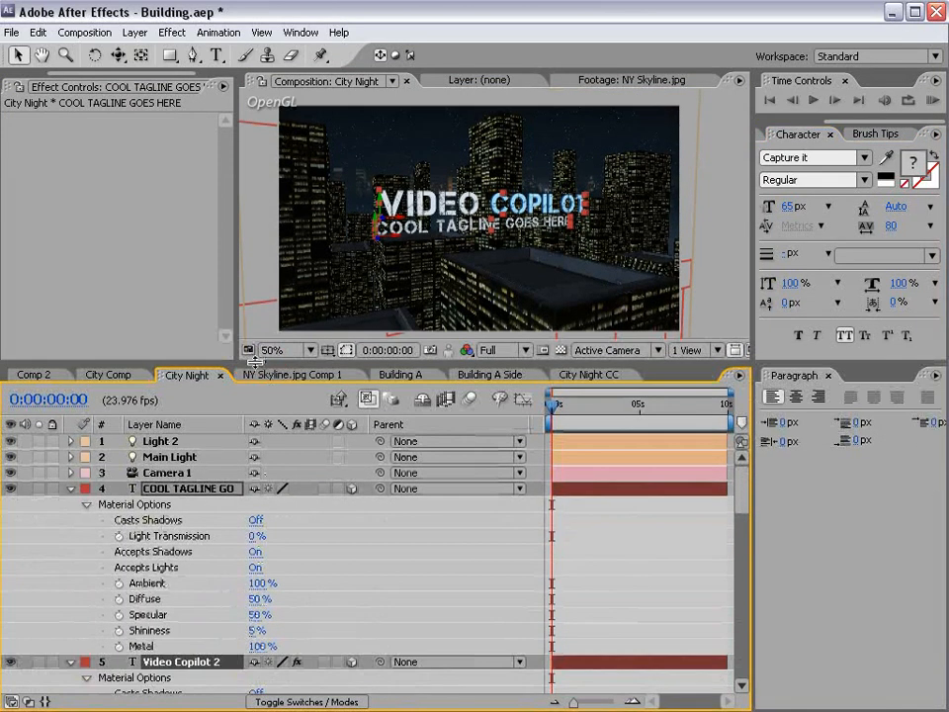
pyautogui.click(256, 567)
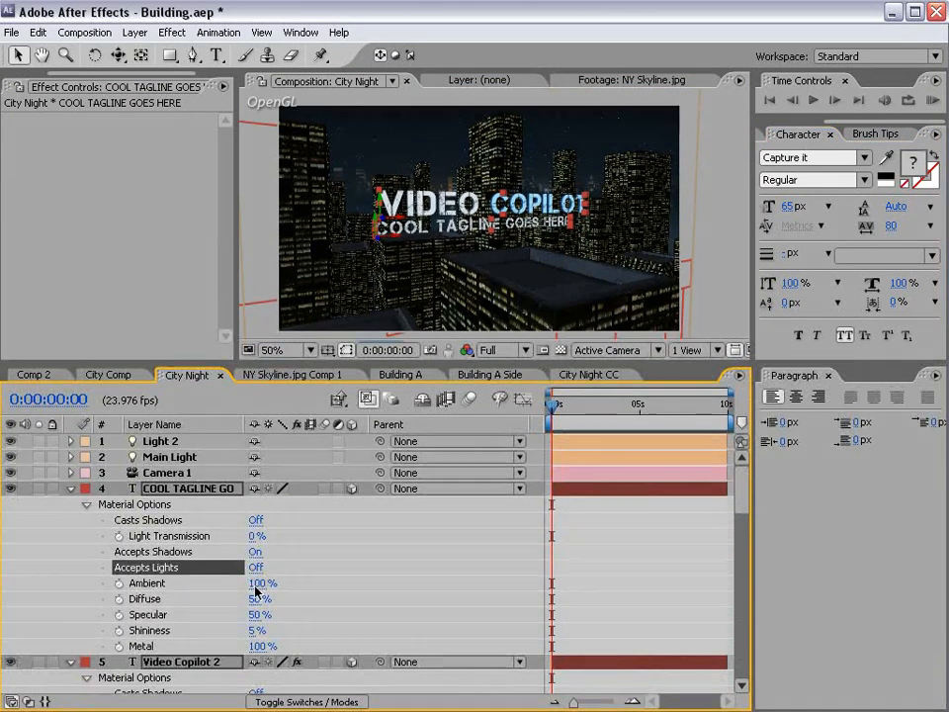
pyautogui.click(71, 488)
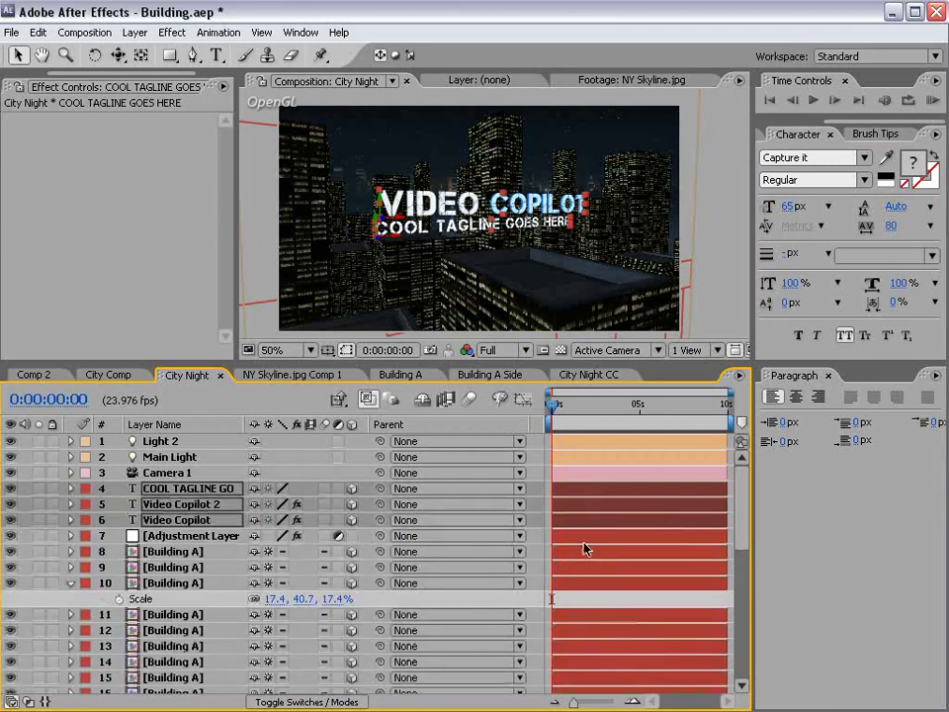
pyautogui.click(568, 604)
# Tone down the Video Copilot text layer by lowering the midpoint of its RGB Curves to a nearly straight line.
pyautogui.moveTo(441, 362); pyautogui.dragTo(441, 448)
pyautogui.scroll(1, 462, 325)
pyautogui.click(371, 249)
pyautogui.click(197, 574)
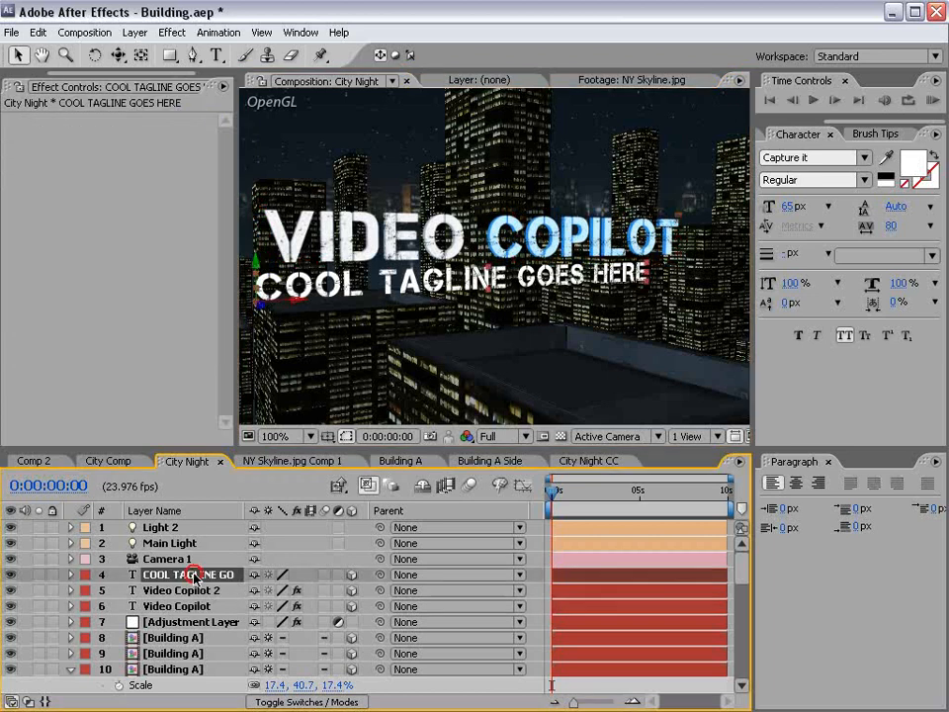
pyautogui.click(148, 606)
pyautogui.moveTo(114, 236); pyautogui.dragTo(133, 251)
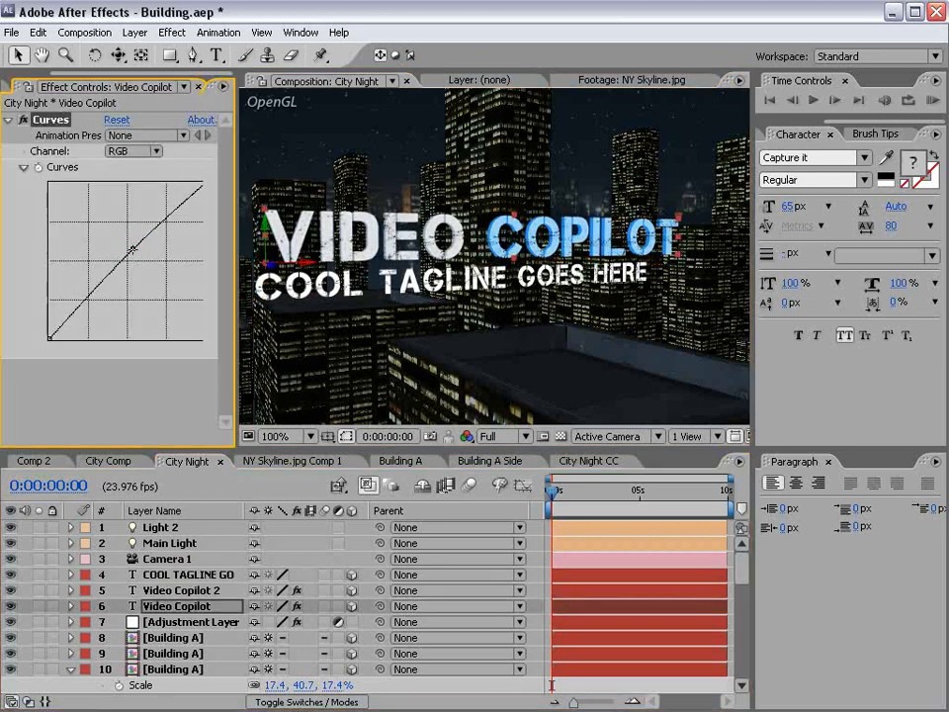
pyautogui.click(179, 592)
# Set the Exposure of the City Night adjustment layer to -0.75 and preview the result at full size.
pyautogui.click(179, 622)
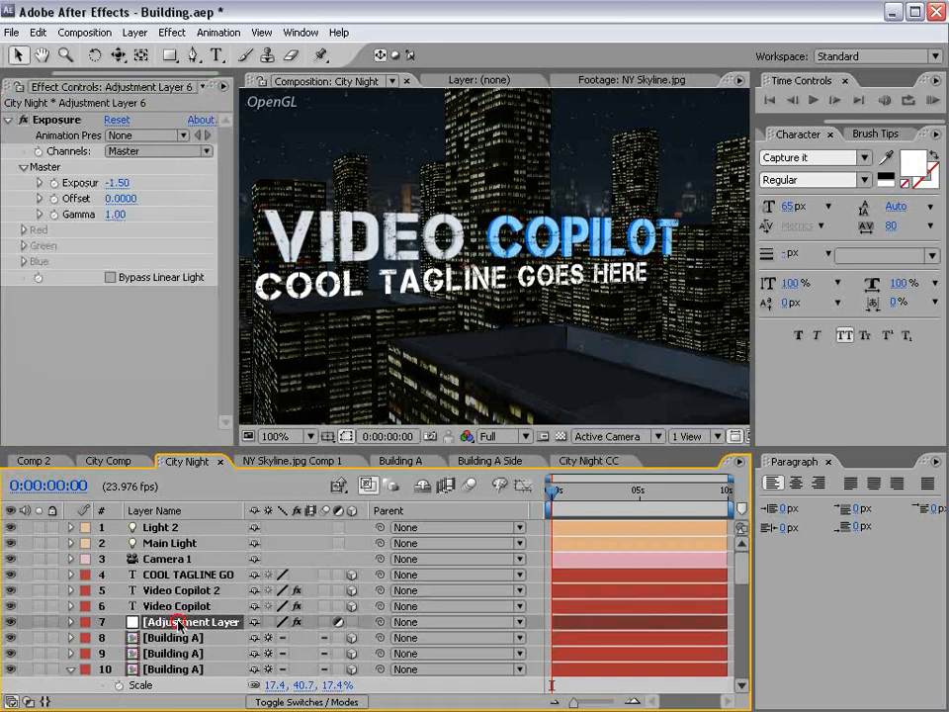
pyautogui.click(115, 182)
pyautogui.write('-.75')
pyautogui.press('Return')
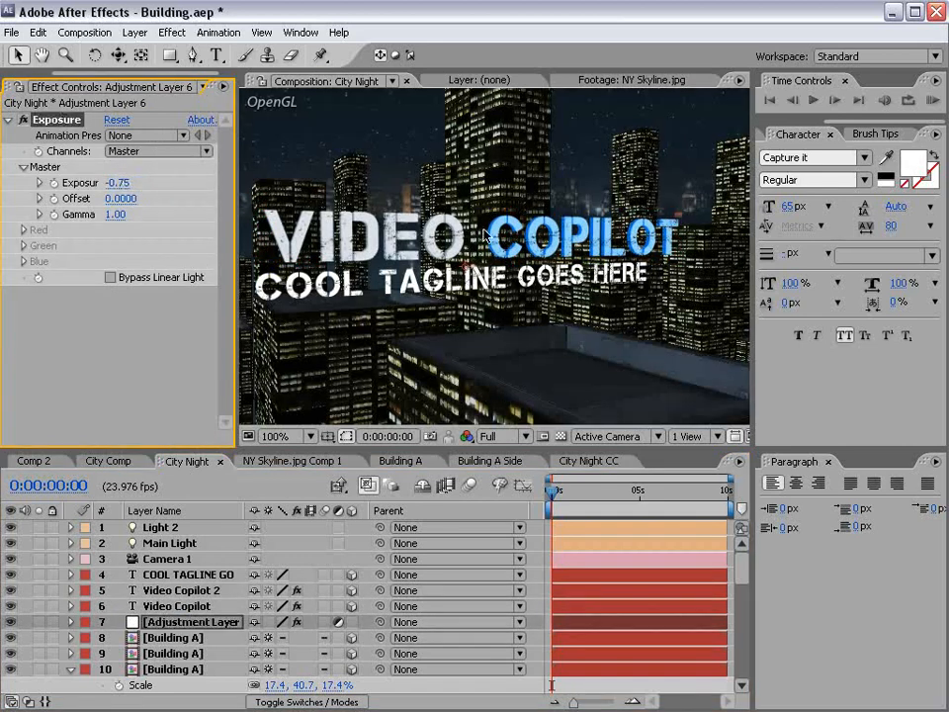
pyautogui.press('`')
pyautogui.press('`')
# Reduce the Glow Intensity on the CC layer of the City Night CC comp to 0.5 and preview the title.
pyautogui.click(584, 461)
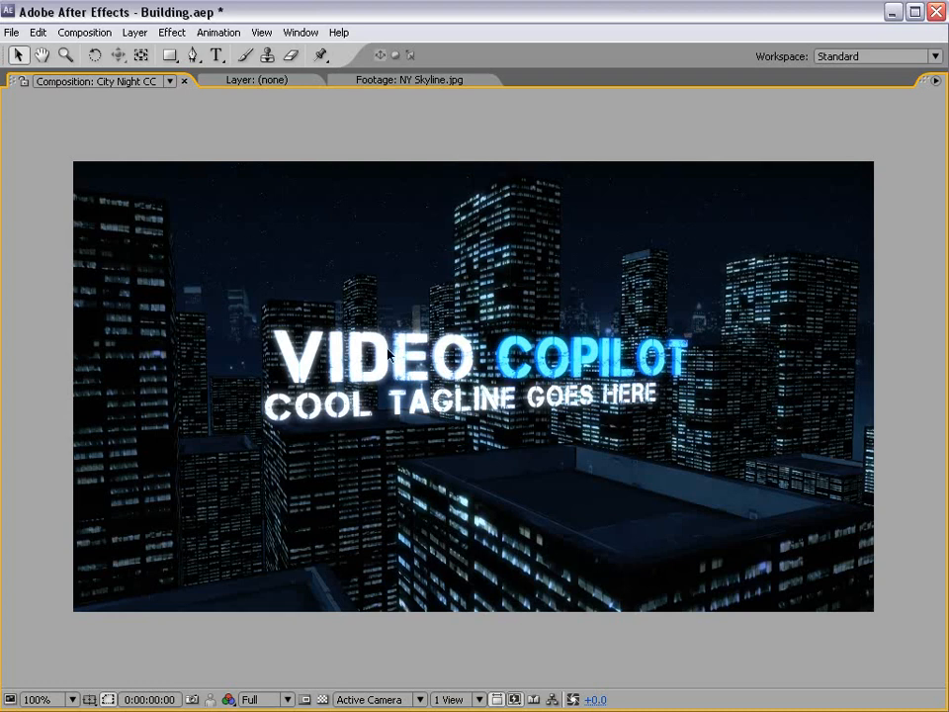
pyautogui.press('`')
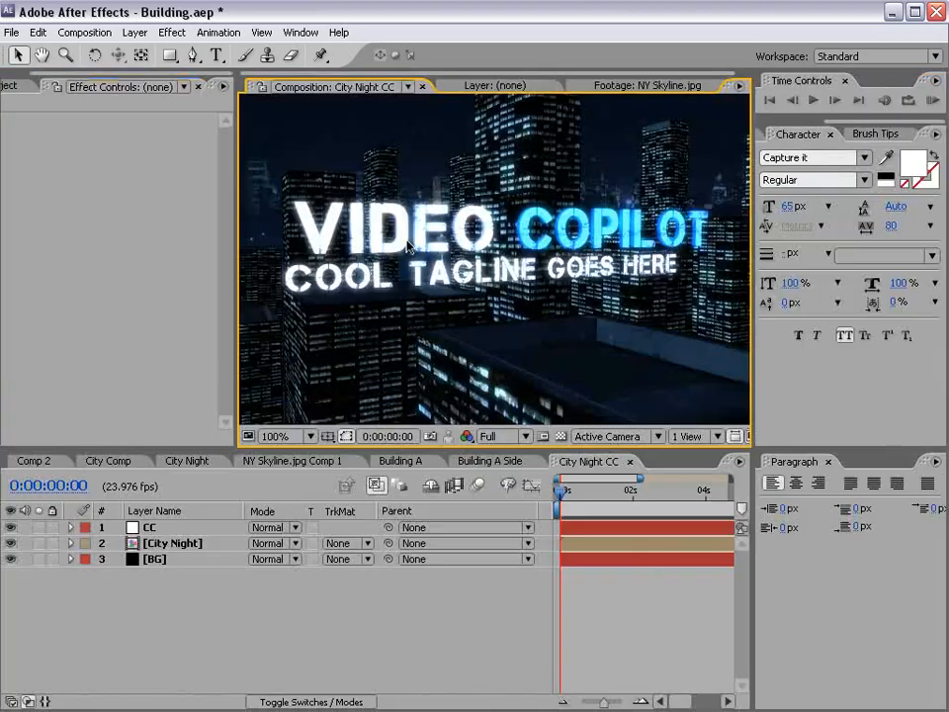
pyautogui.click(156, 529)
pyautogui.moveTo(228, 218); pyautogui.dragTo(237, 341)
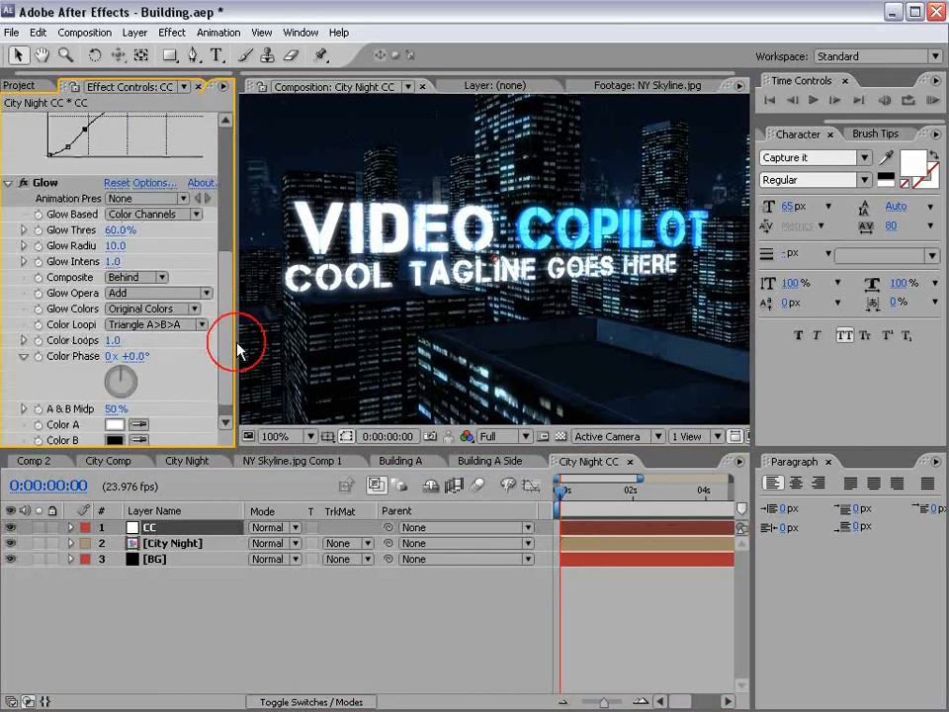
pyautogui.click(115, 263)
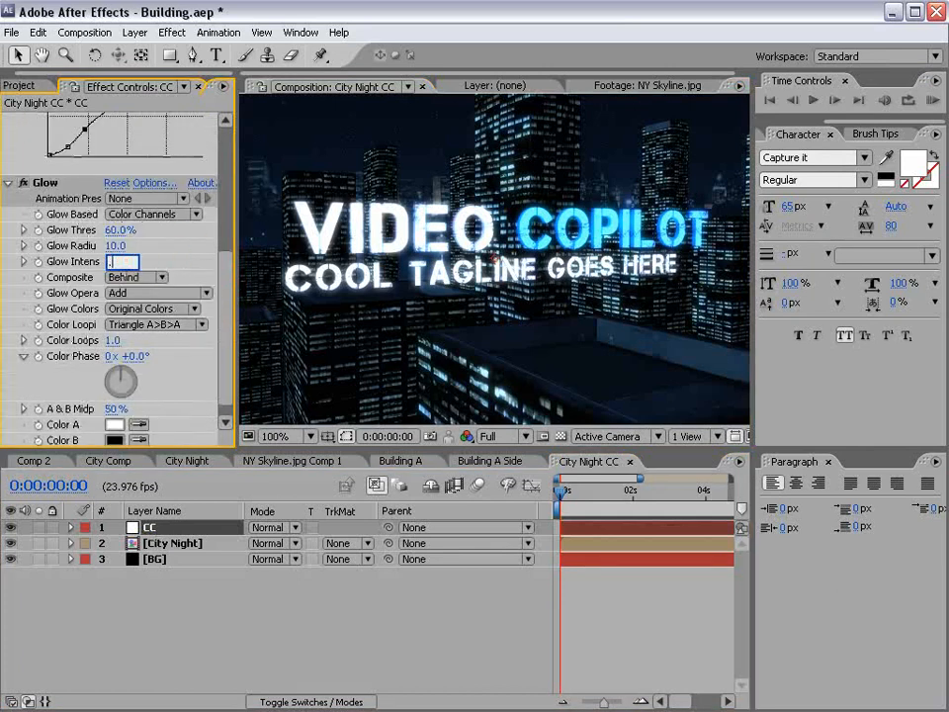
pyautogui.write('0.5')
pyautogui.press('Return')
pyautogui.press('`')
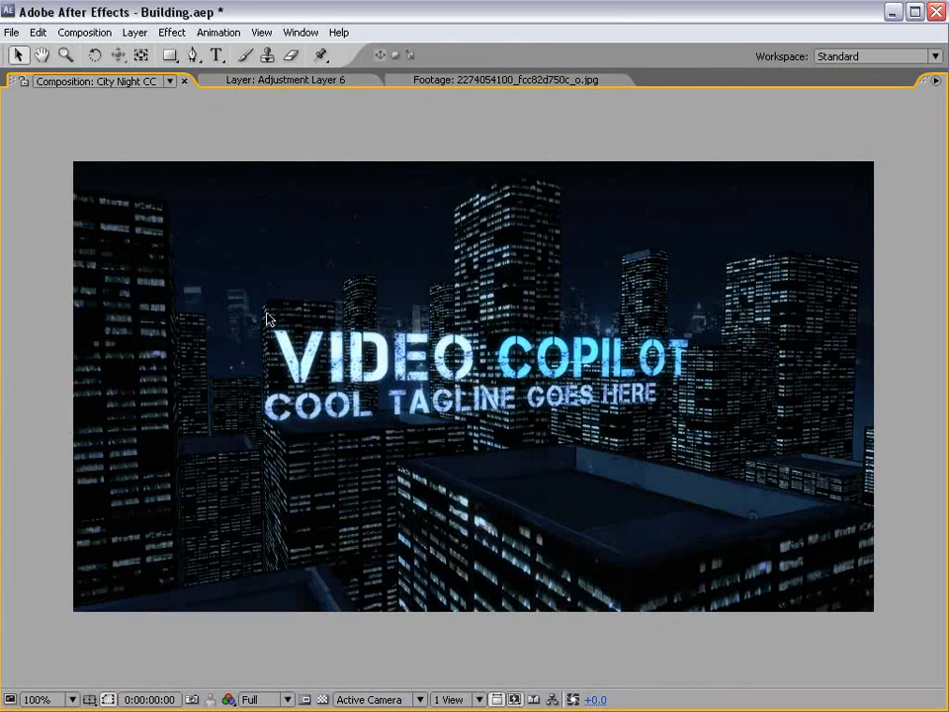
pyautogui.press('`')
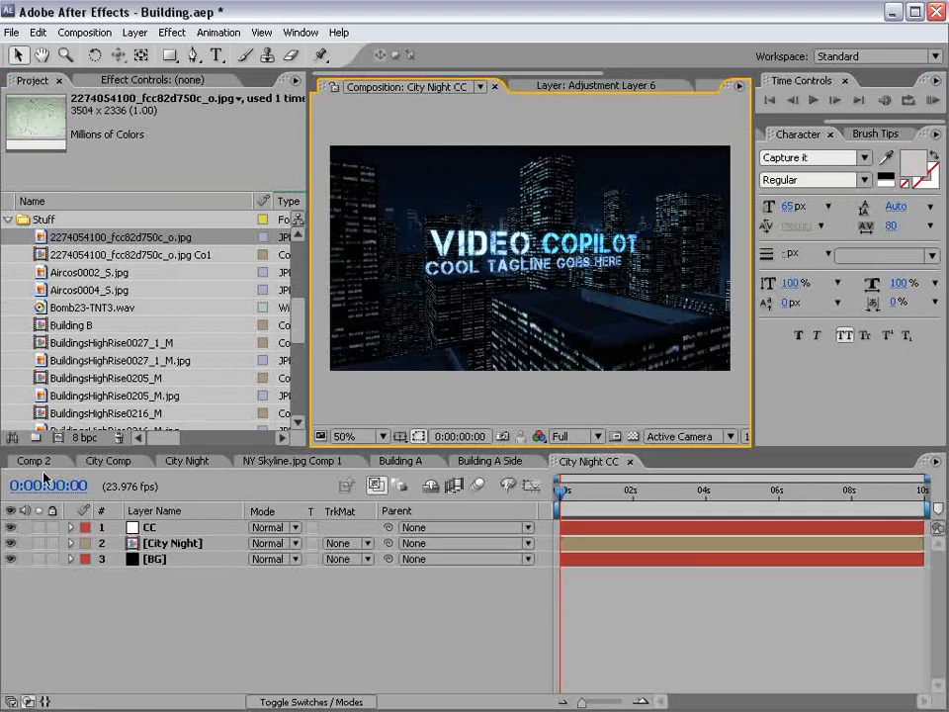
pyautogui.click(109, 461)
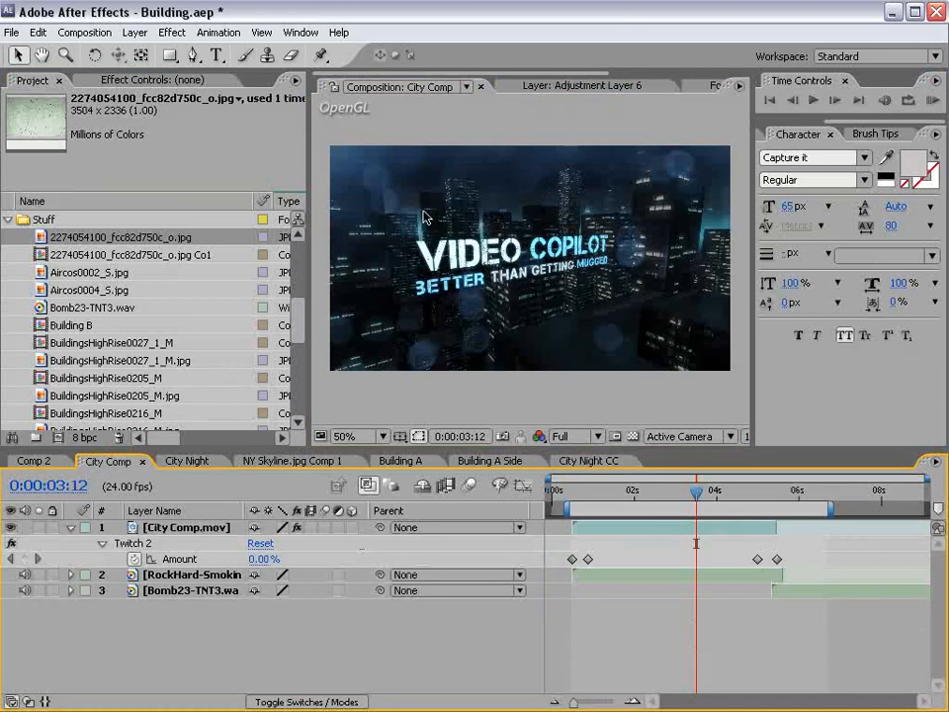
pyautogui.click(584, 461)
pyautogui.moveTo(40, 241); pyautogui.dragTo(578, 297)
pyautogui.press('s')
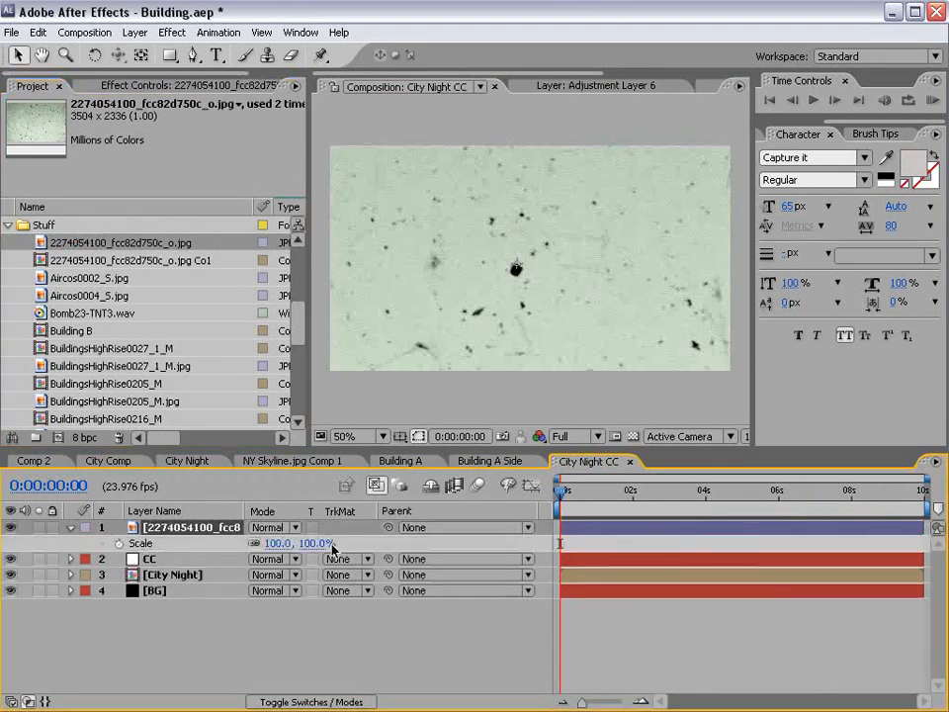
pyautogui.moveTo(296, 543); pyautogui.dragTo(269, 559)
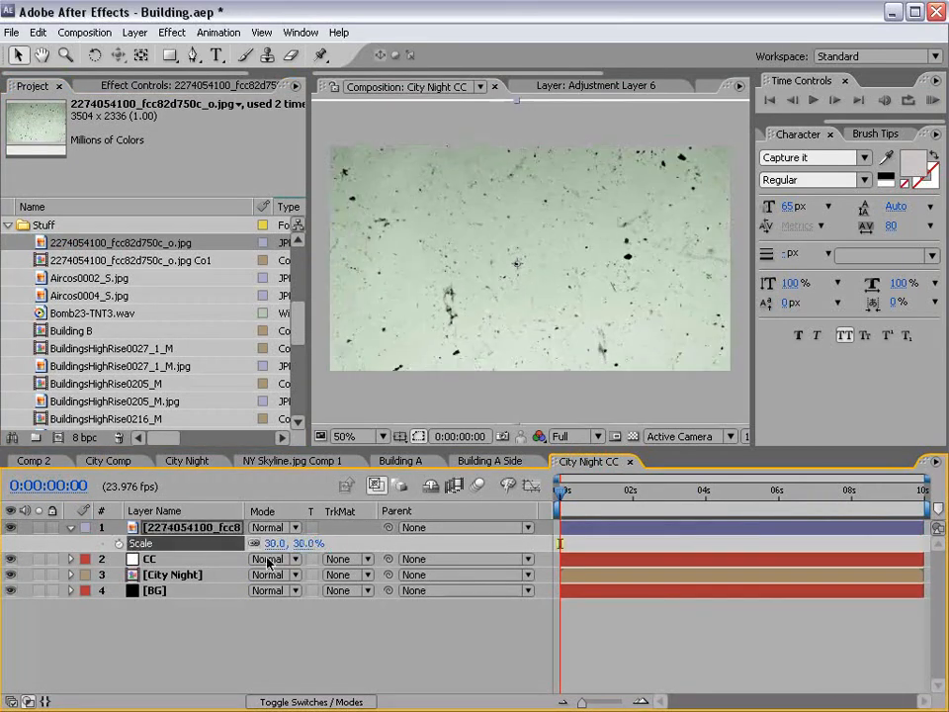
# Nudge the texture layer sideways and shrink it to 25.9% so that it just covers the frame.
pyautogui.moveTo(599, 243); pyautogui.dragTo(610, 247)
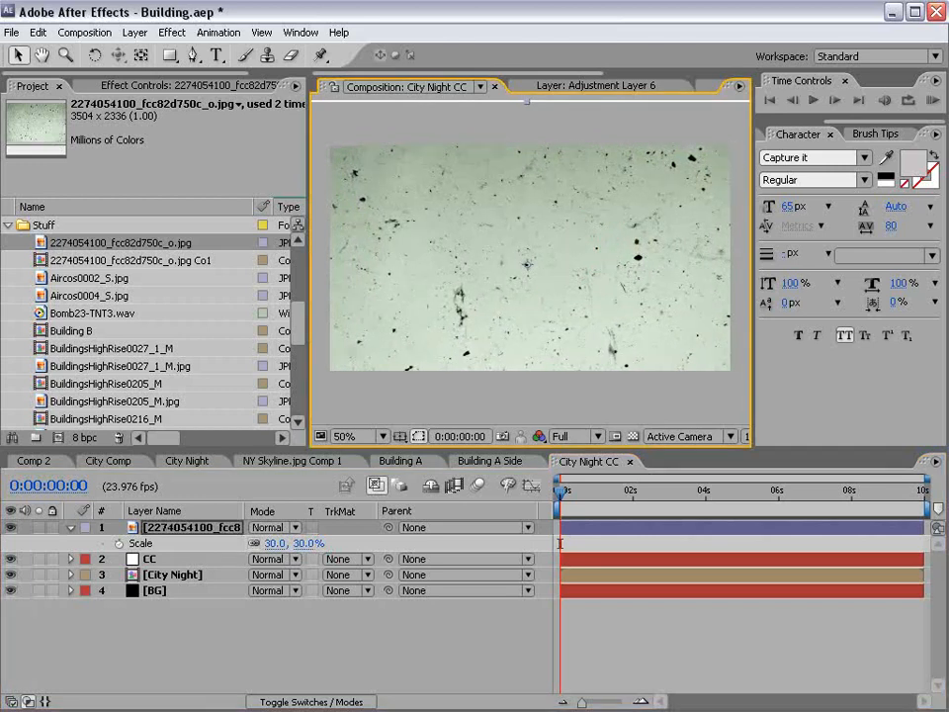
pyautogui.press(',')
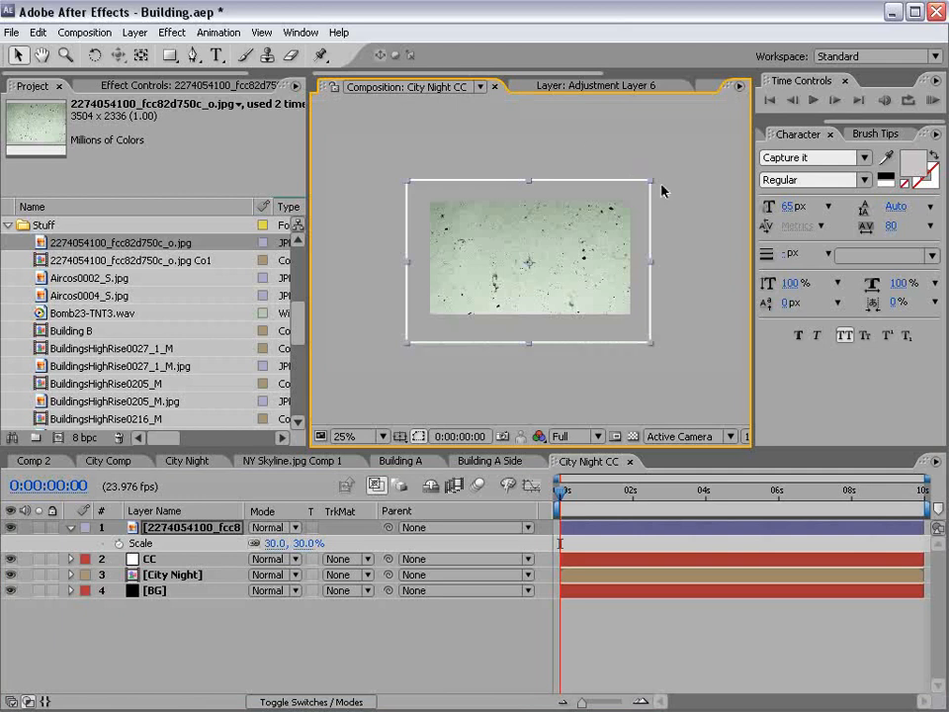
pyautogui.moveTo(651, 182); pyautogui.dragTo(635, 192)
pyautogui.press('.')
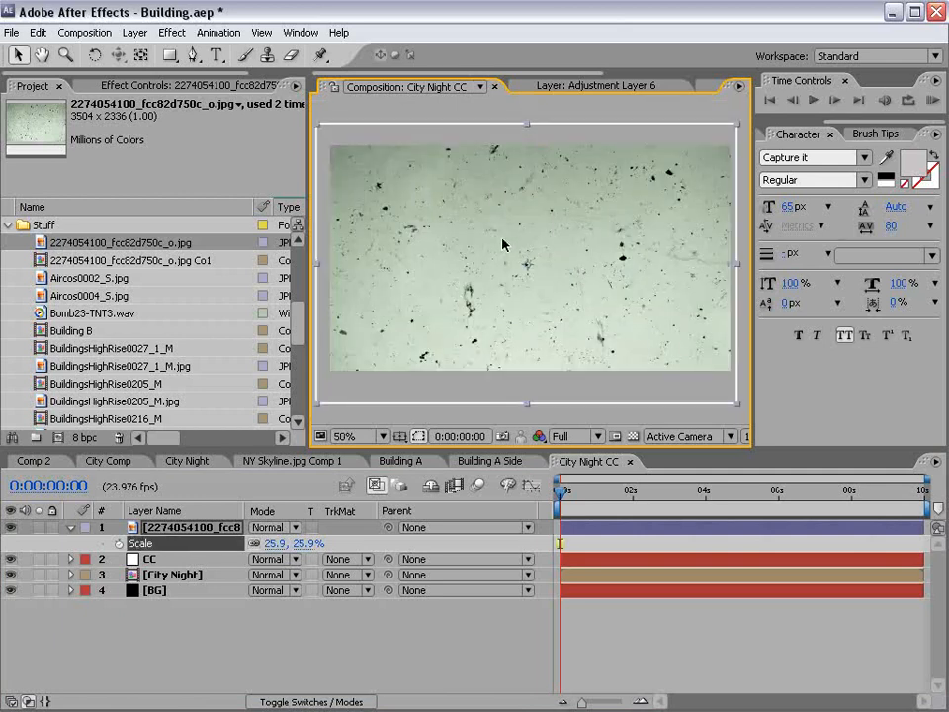
# Apply the Invert and Tint effects to the texture layer to make it white specks on dark gray.
pyautogui.click(173, 32)
pyautogui.moveTo(317, 154)
pyautogui.click(396, 265)
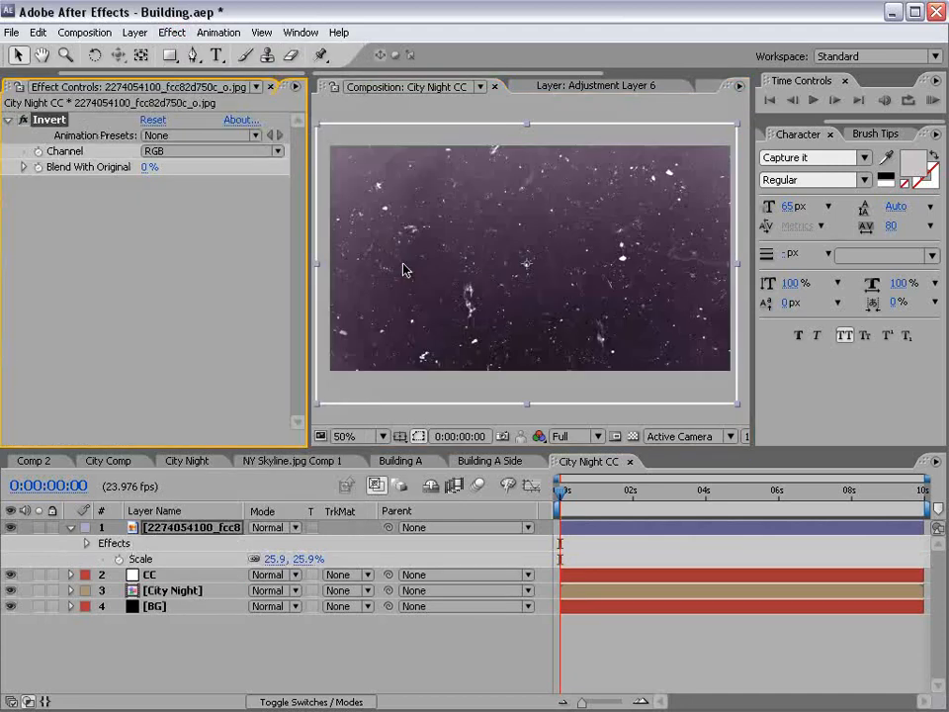
pyautogui.click(178, 36)
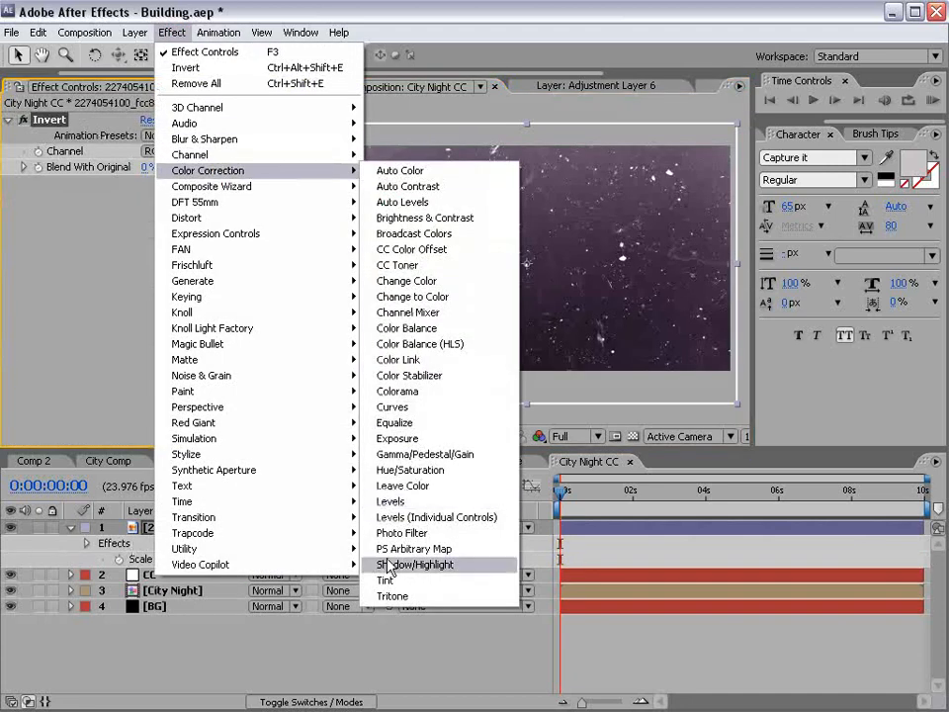
pyautogui.click(445, 674)
# Add a Curves effect to the texture layer and shape a steep S-curve to raise the contrast of the specks.
pyautogui.click(172, 32)
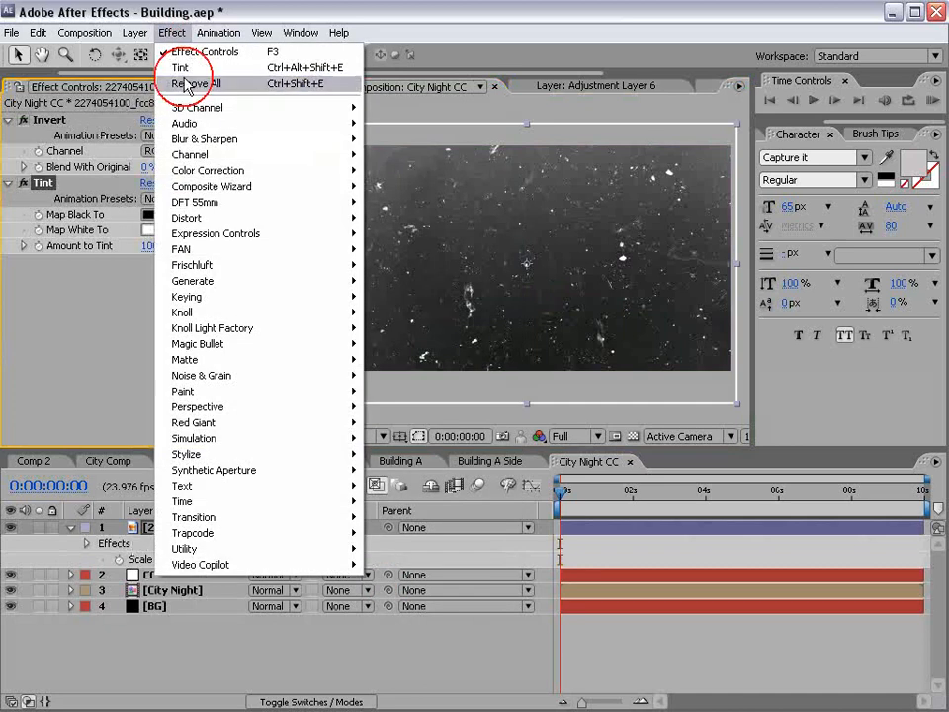
pyautogui.moveTo(223, 170)
pyautogui.click(392, 406)
pyautogui.moveTo(102, 373); pyautogui.dragTo(104, 396)
pyautogui.moveTo(140, 339); pyautogui.dragTo(142, 312)
pyautogui.moveTo(111, 392); pyautogui.dragTo(103, 397)
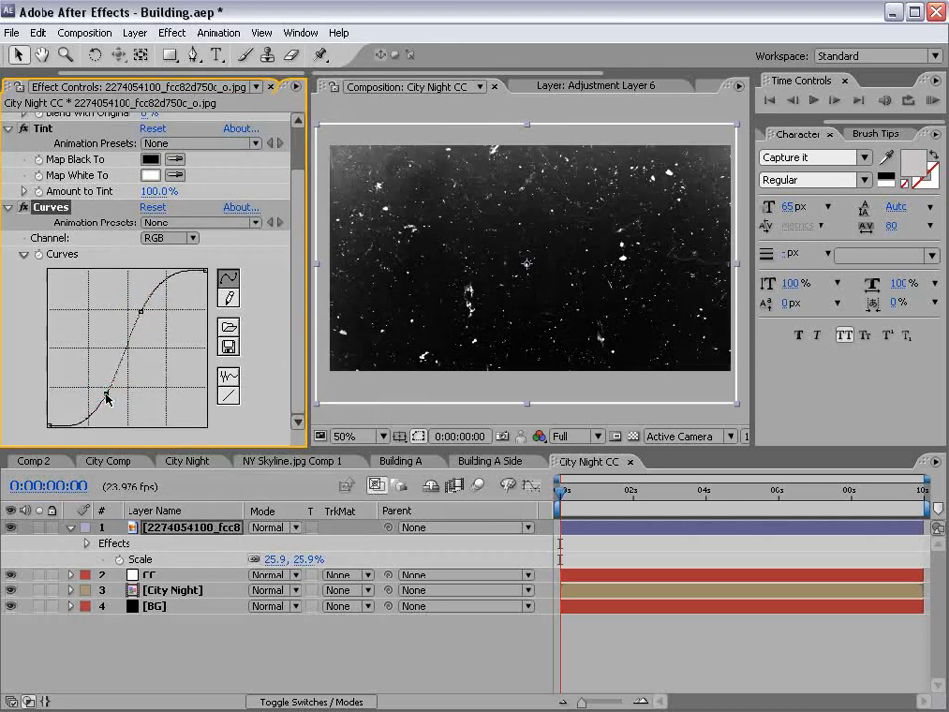
# Pre-compose the dust texture layer into a composition named Lens FX, moving all attributes into it.
pyautogui.scroll(2, 531, 279)
pyautogui.press('`')
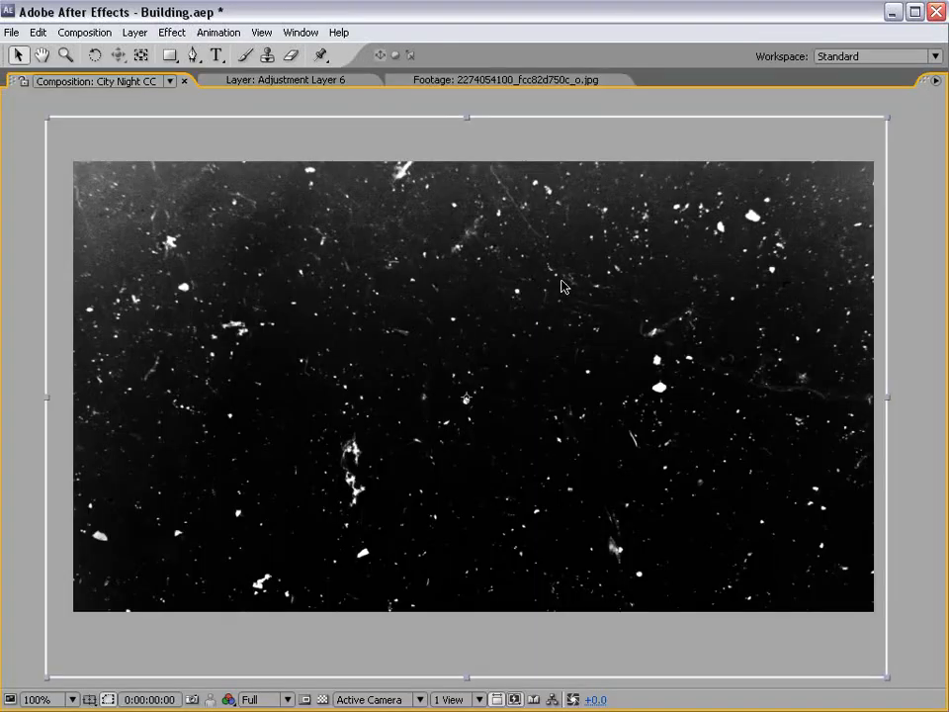
pyautogui.press('`')
pyautogui.scroll(-1, 452, 228)
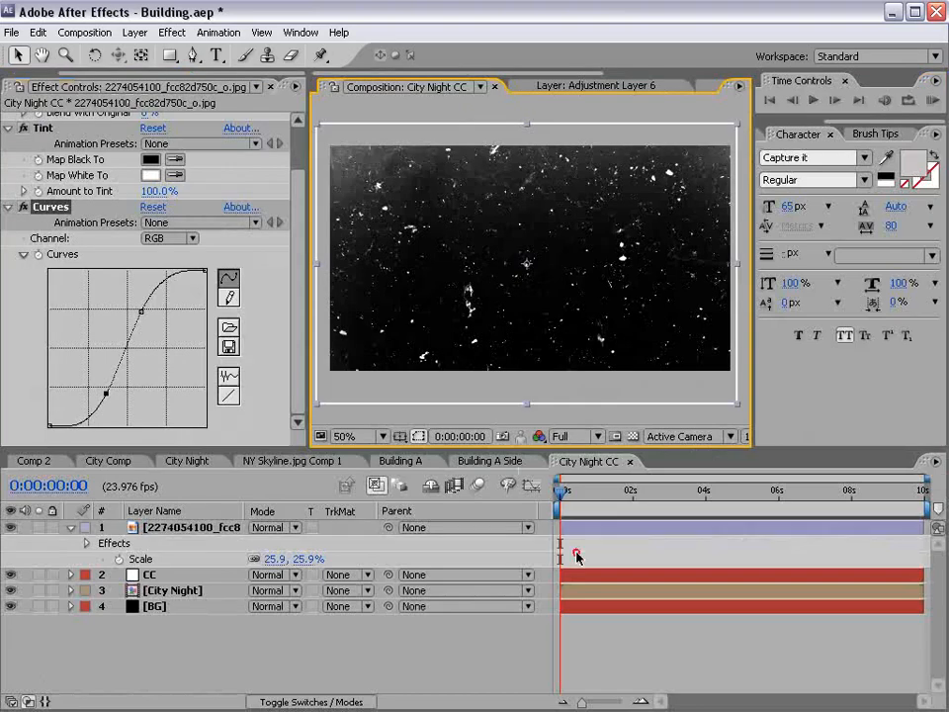
pyautogui.click(135, 32)
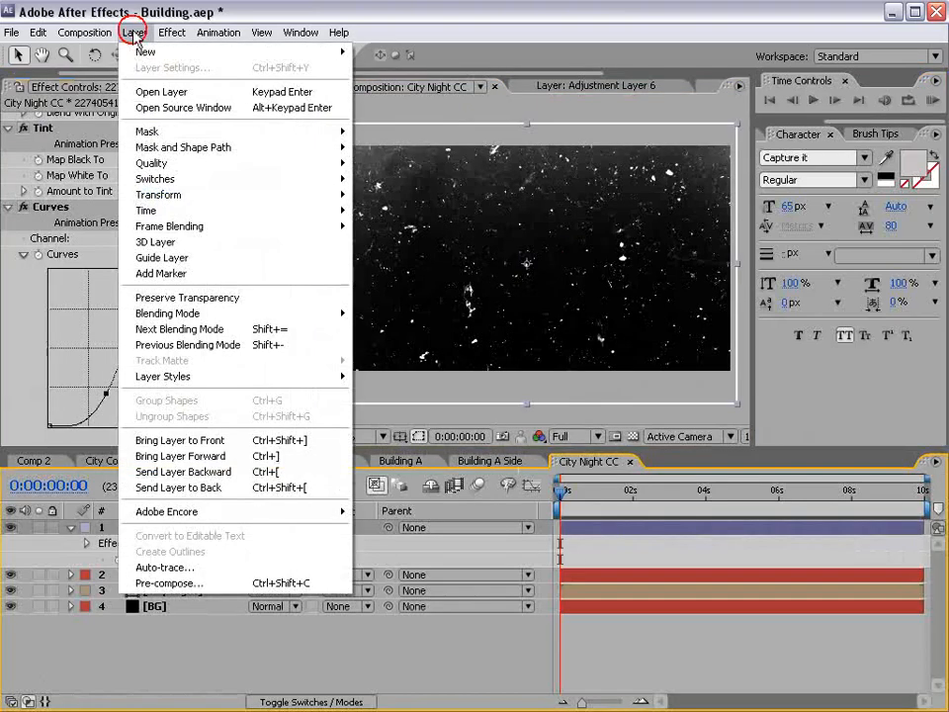
pyautogui.click(170, 583)
pyautogui.click(196, 518)
pyautogui.moveTo(509, 420); pyautogui.dragTo(266, 421)
pyautogui.write('Lens FX')
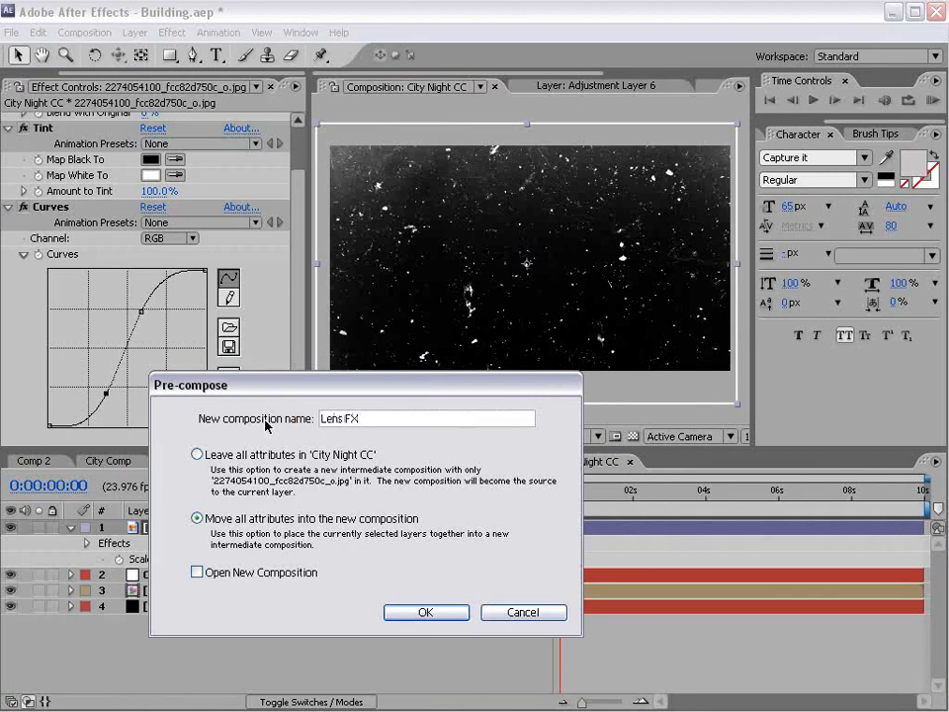
pyautogui.click(425, 612)
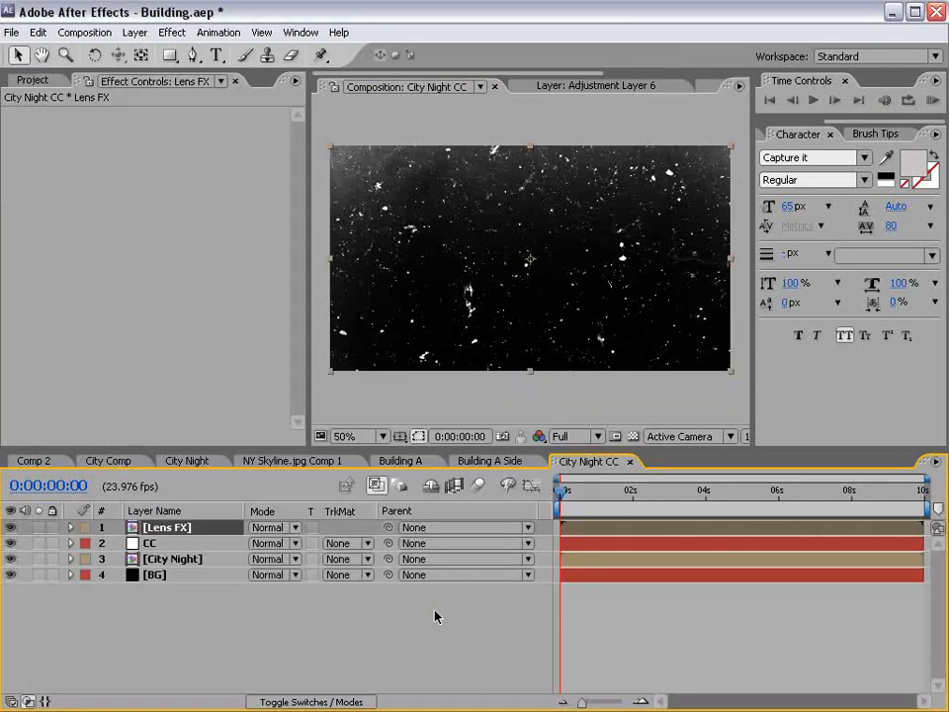
# Apply Lens Blur to the Lens FX layer with Repeat Edge Pixels, Iris Radius 61, Specular Brightness 68 and Specular Threshold 183.6.
pyautogui.click(176, 33)
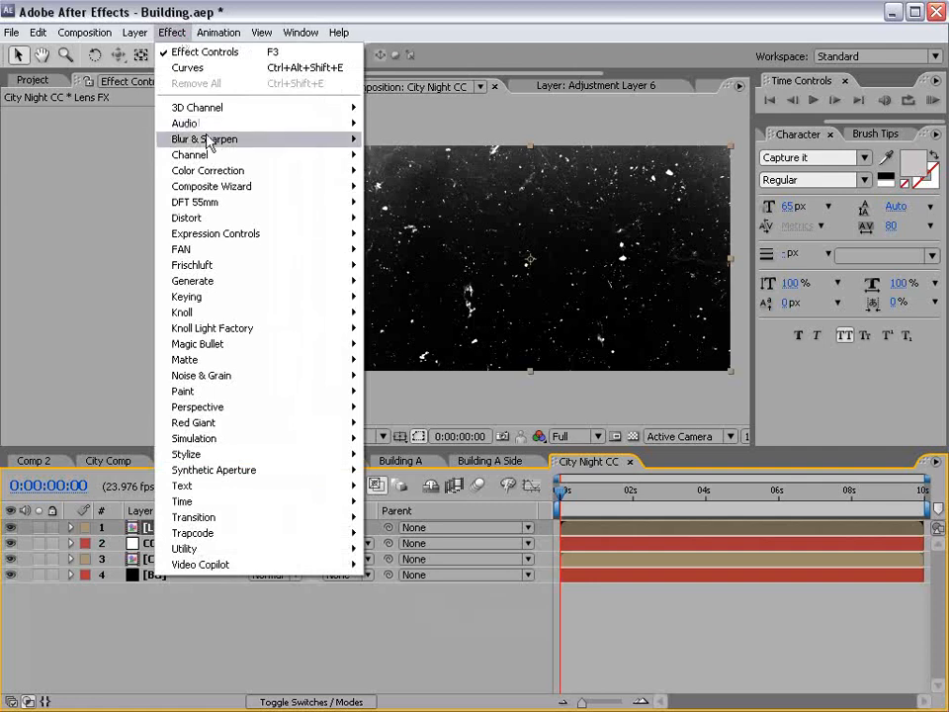
pyautogui.moveTo(227, 146)
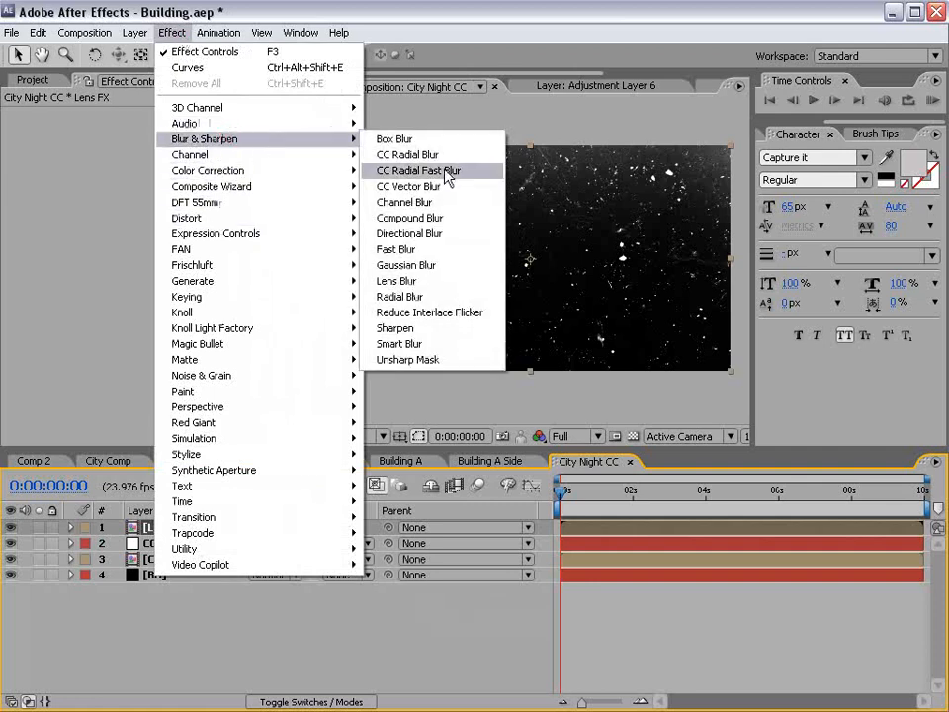
pyautogui.click(442, 284)
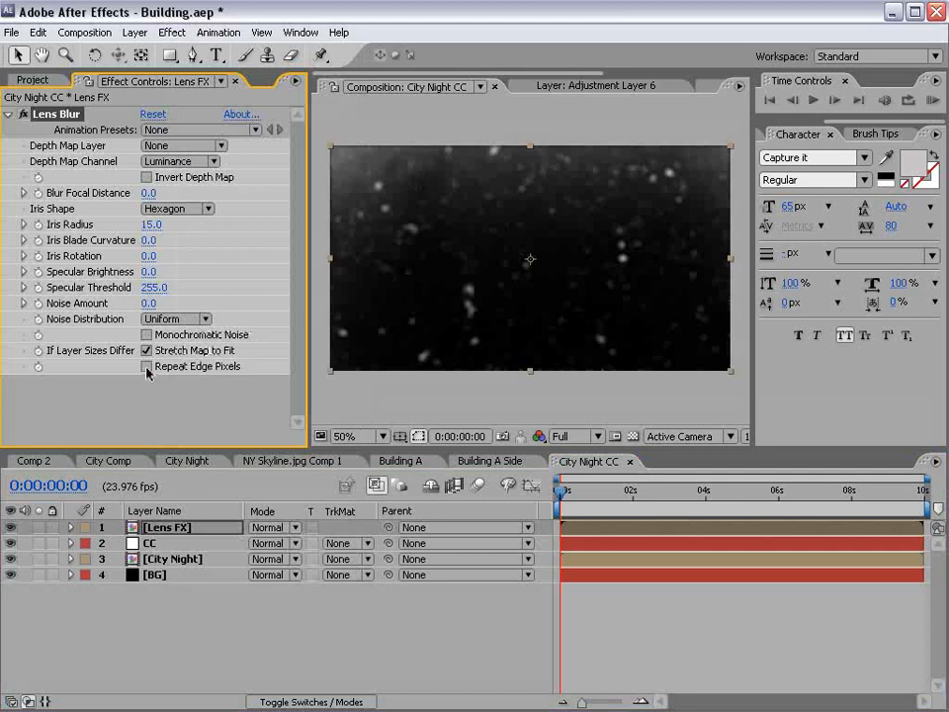
pyautogui.moveTo(309, 242); pyautogui.dragTo(288, 242)
pyautogui.moveTo(135, 225); pyautogui.dragTo(188, 225)
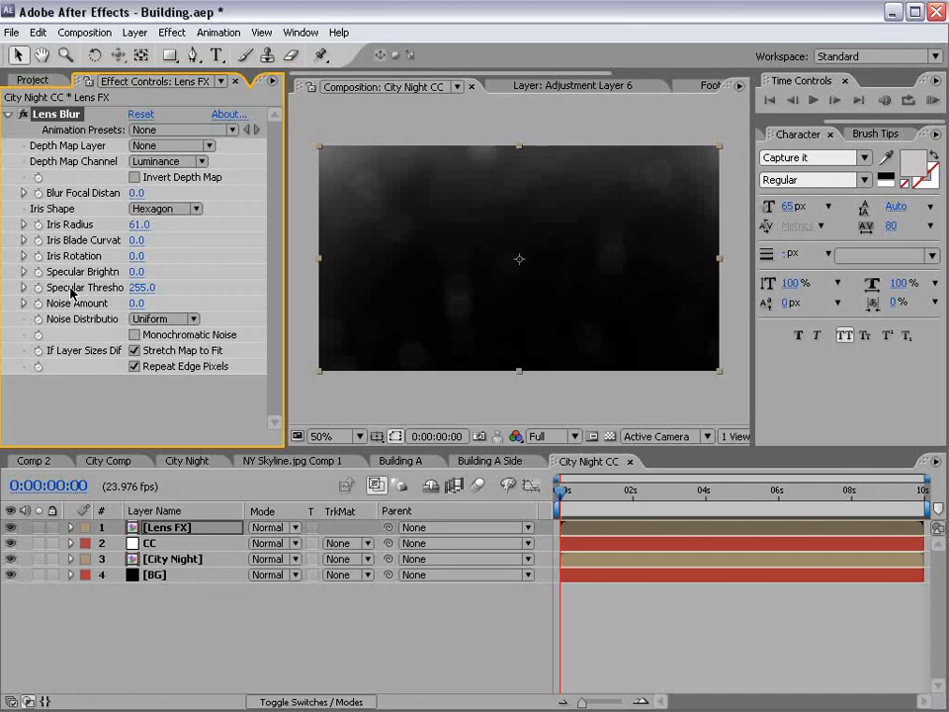
pyautogui.moveTo(148, 291); pyautogui.dragTo(190, 262)
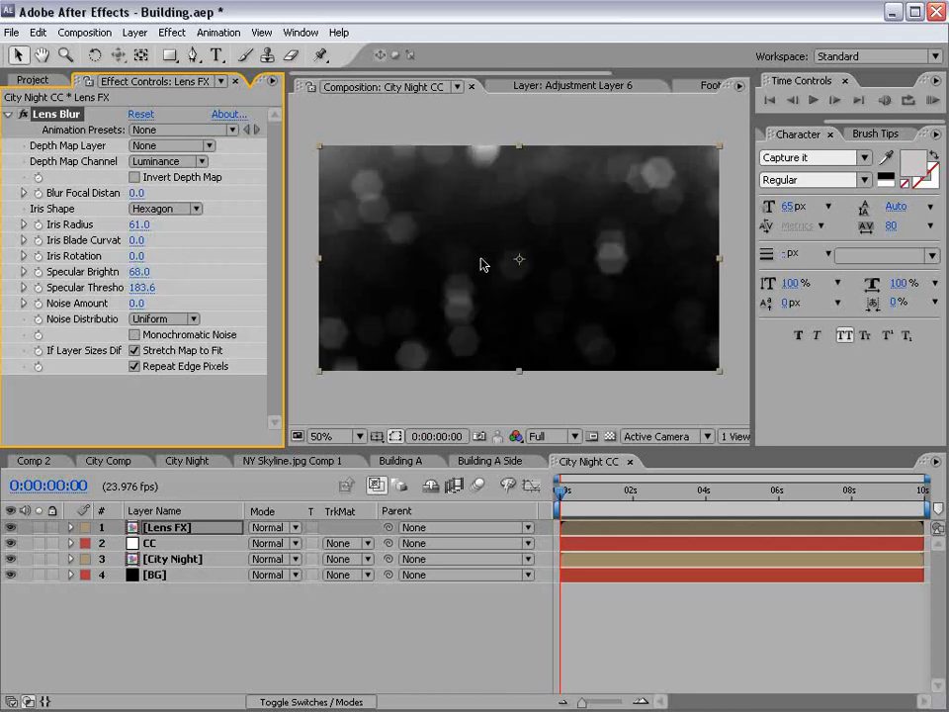
# Change the Lens Blur to an Octagon iris with radius 93 and set the Lens FX layer's blending mode to Screen.
pyautogui.click(163, 209)
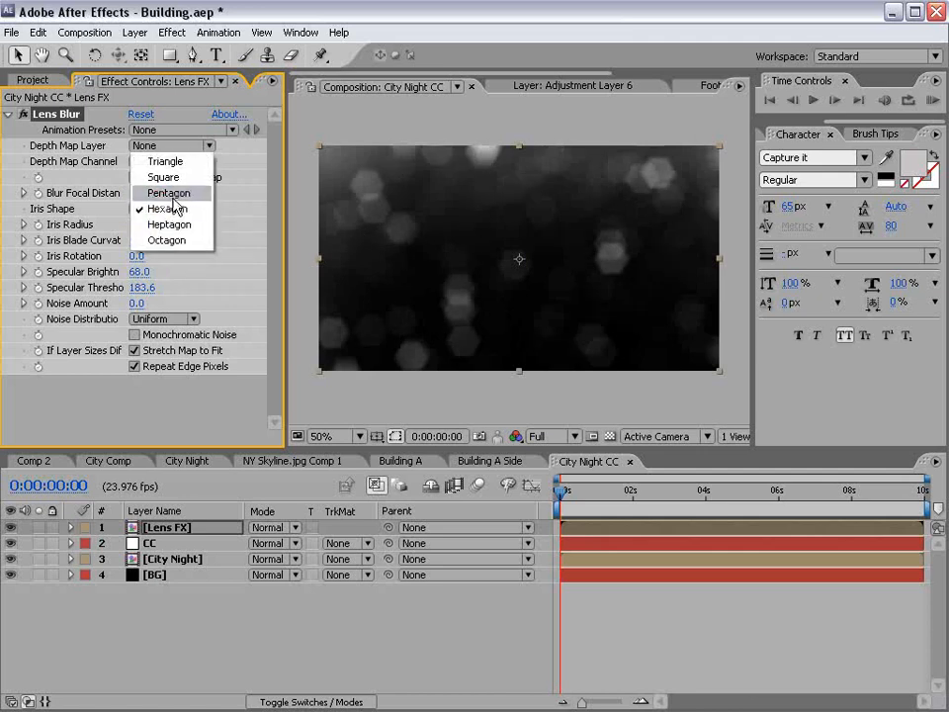
pyautogui.click(183, 241)
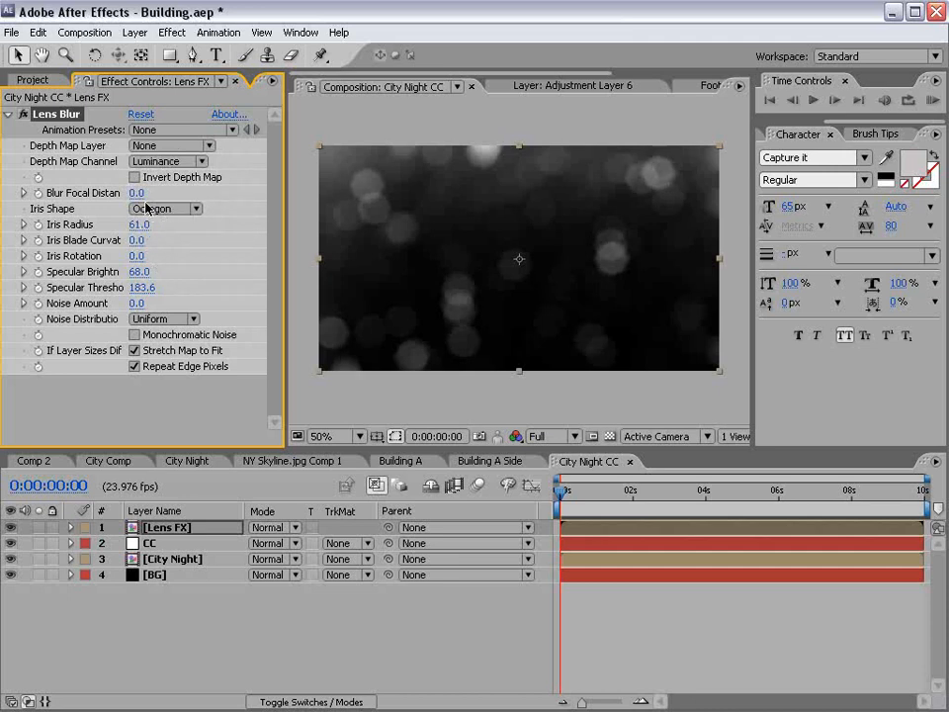
pyautogui.moveTo(144, 224); pyautogui.dragTo(162, 221)
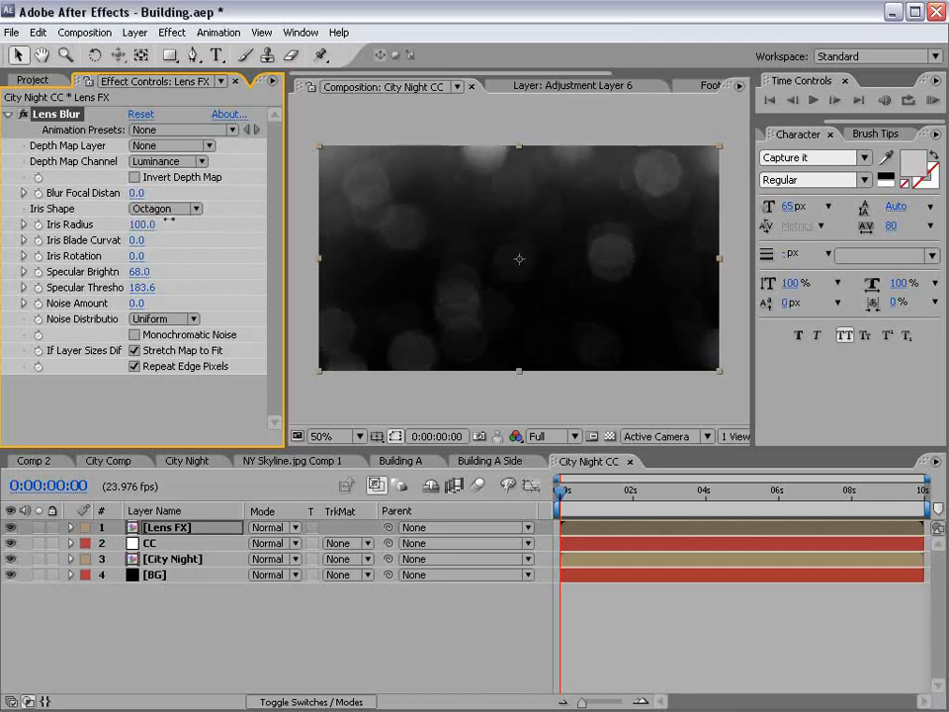
pyautogui.click(280, 528)
pyautogui.click(275, 705)
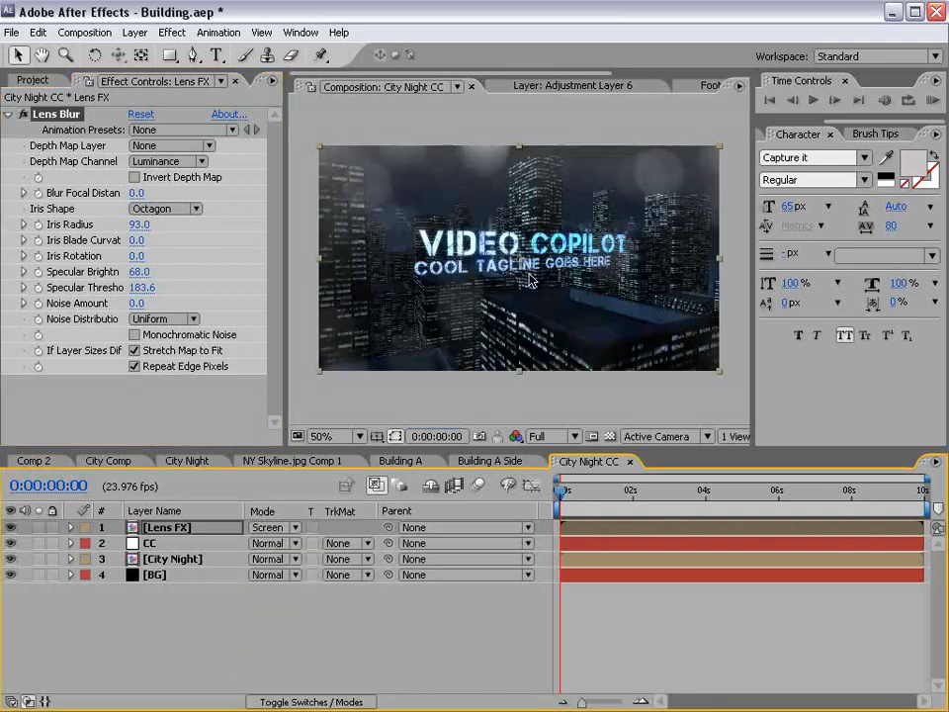
# Add a Curves effect to the Lens FX layer and raise the Blue and Green channels to tint the blurred spots blue.
pyautogui.click(168, 33)
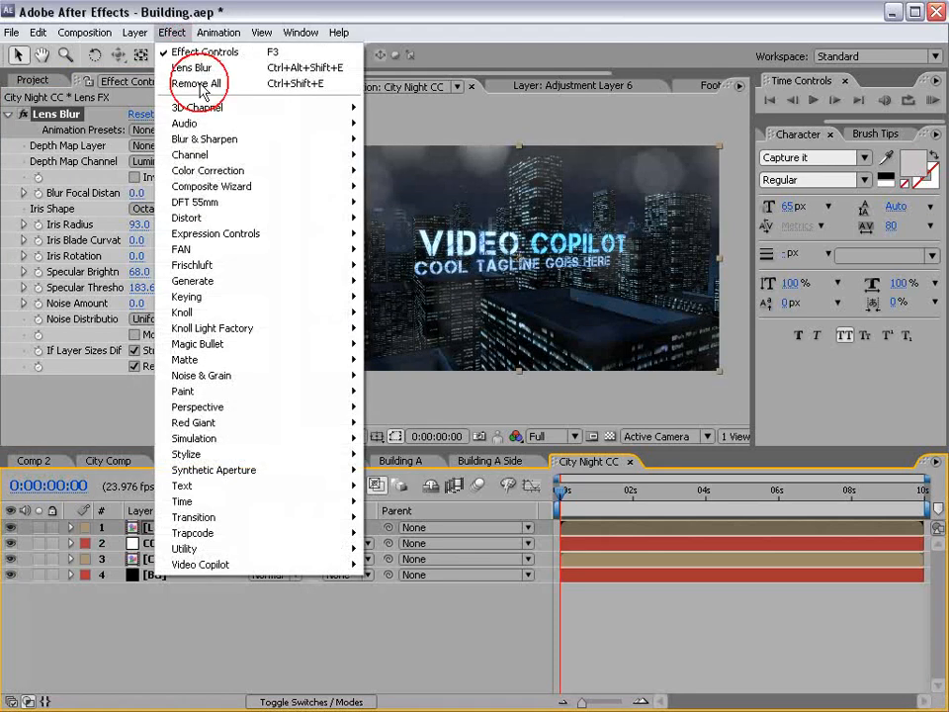
pyautogui.moveTo(212, 170)
pyautogui.click(422, 405)
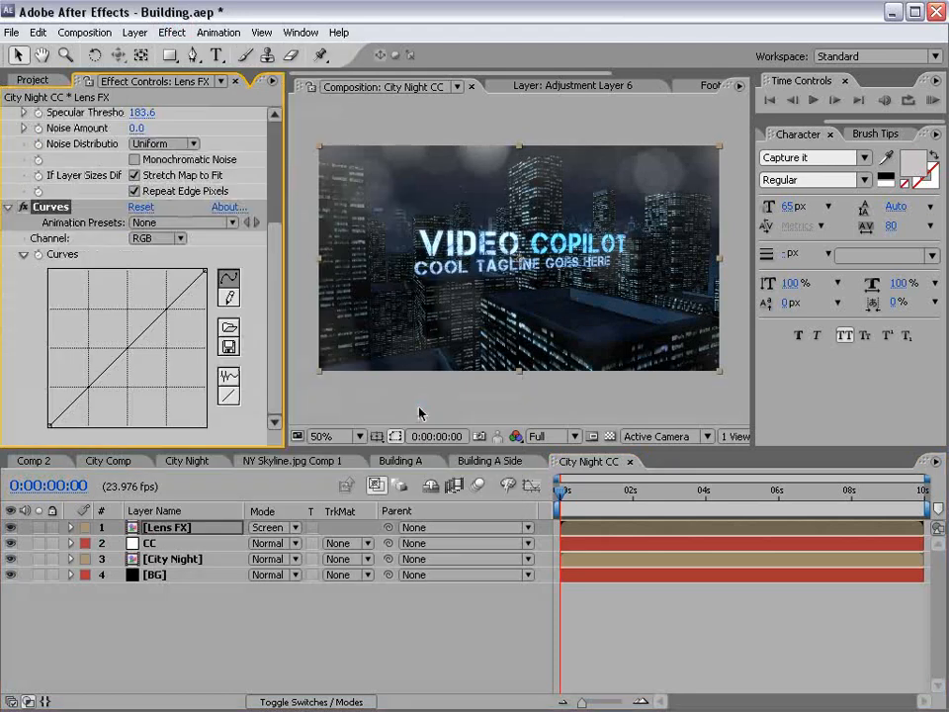
pyautogui.click(171, 242)
pyautogui.click(163, 293)
pyautogui.moveTo(123, 353)
pyautogui.mouseDown()
pyautogui.moveTo(105, 330)
pyautogui.moveTo(142, 363)
pyautogui.moveTo(136, 358)
pyautogui.mouseUp()
pyautogui.click(155, 238)
pyautogui.click(158, 206)
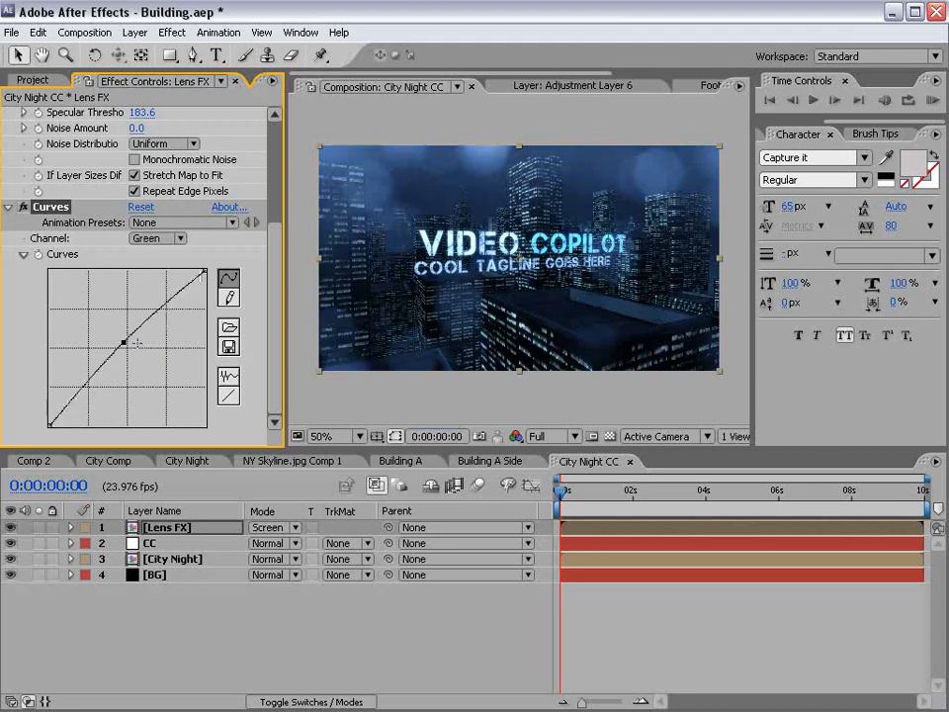
# Apply Find Edges after Curves on the Lens FX layer, solo the layer and invert the effect.
pyautogui.hotkey('ctrl', '5')
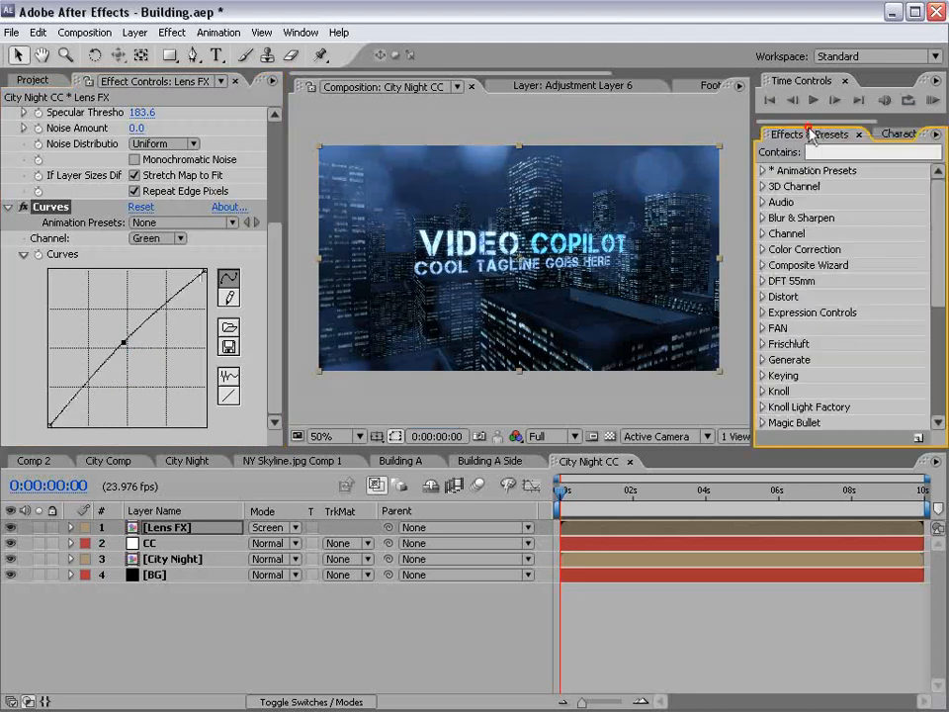
pyautogui.click(811, 151)
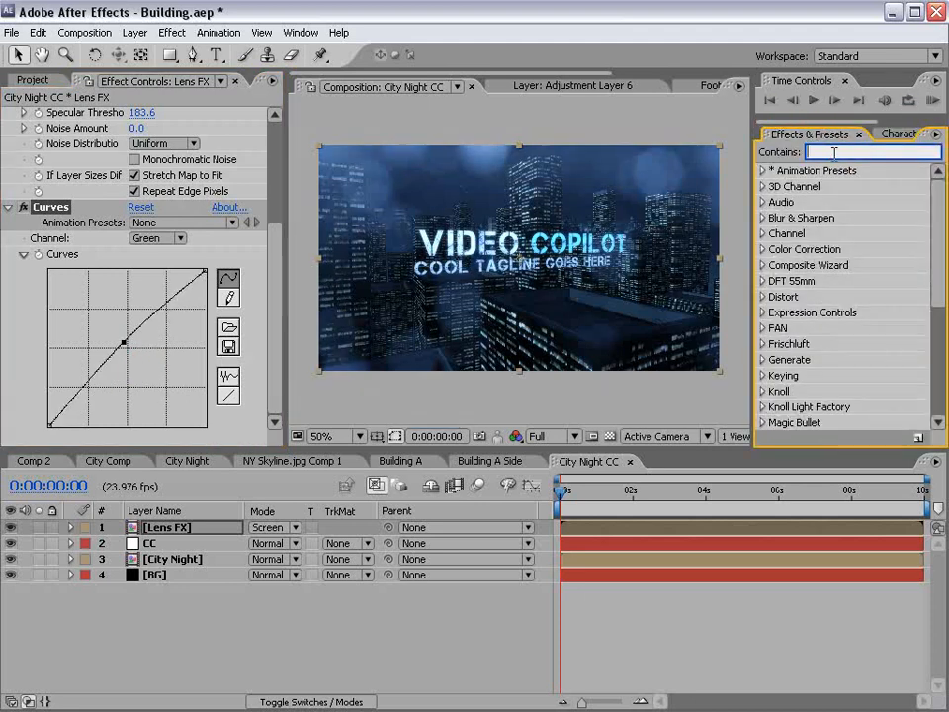
pyautogui.write('find')
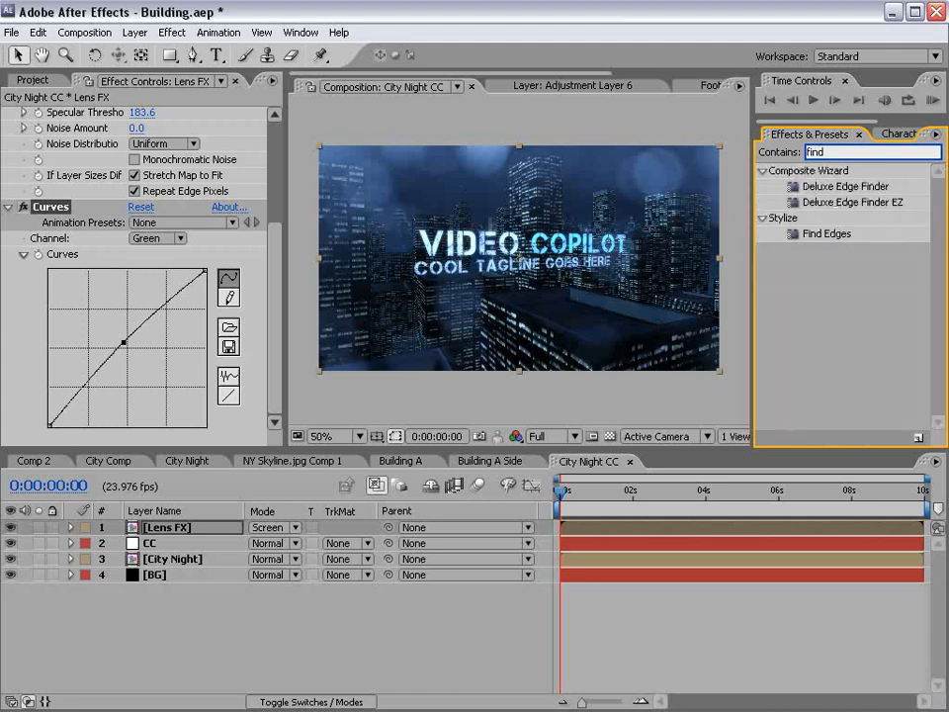
pyautogui.moveTo(827, 234); pyautogui.dragTo(147, 392)
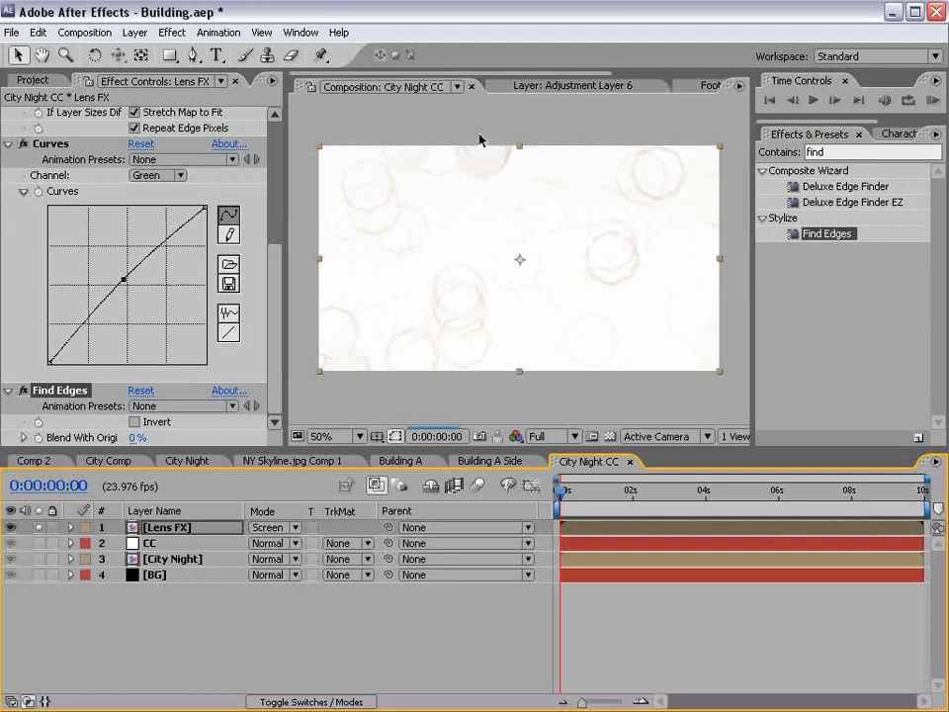
pyautogui.click(135, 423)
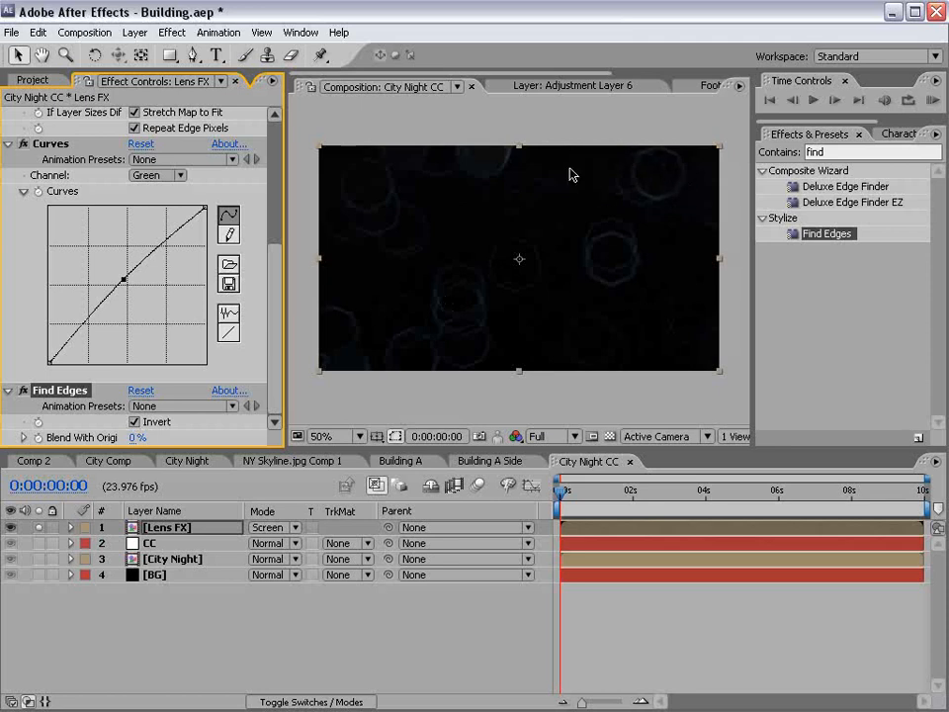
# Raise the RGB curve strongly in the Lens FX layer's Curves effect to brighten the spot outlines.
pyautogui.click(158, 175)
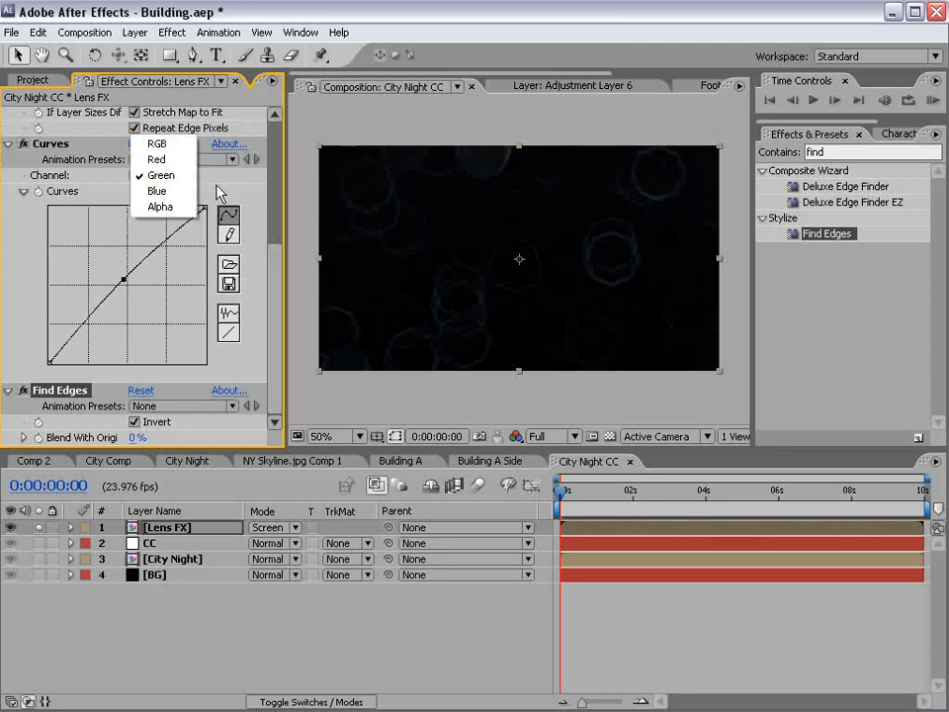
pyautogui.click(154, 144)
pyautogui.moveTo(127, 286); pyautogui.dragTo(144, 227)
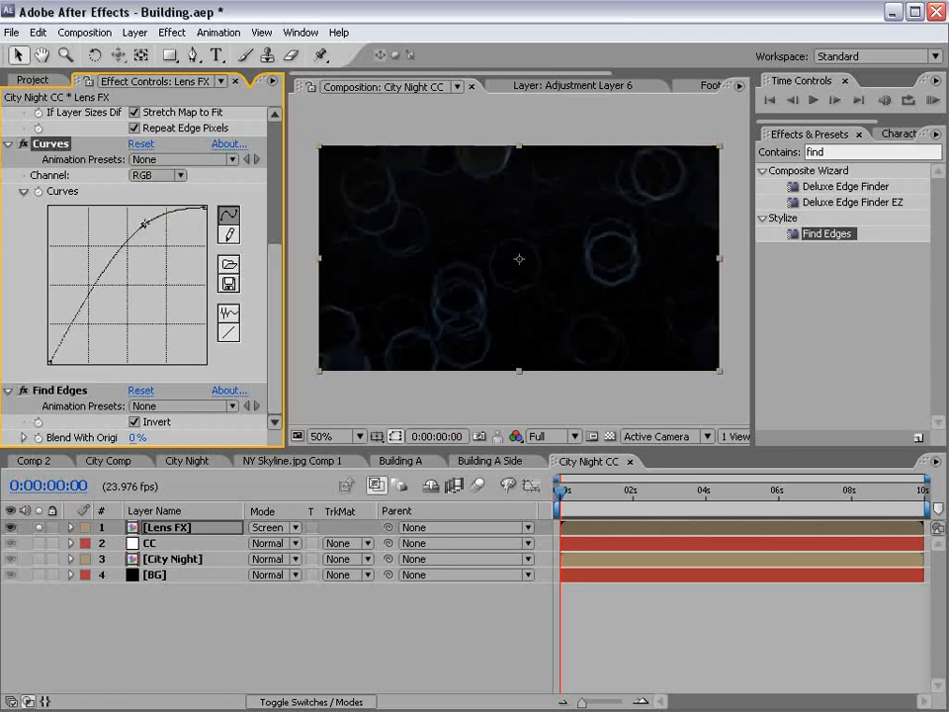
pyautogui.press('`')
pyautogui.press('`')
# Try a Blend With Original of 80% on Find Edges and inspect the blurred spots up close.
pyautogui.click(138, 437)
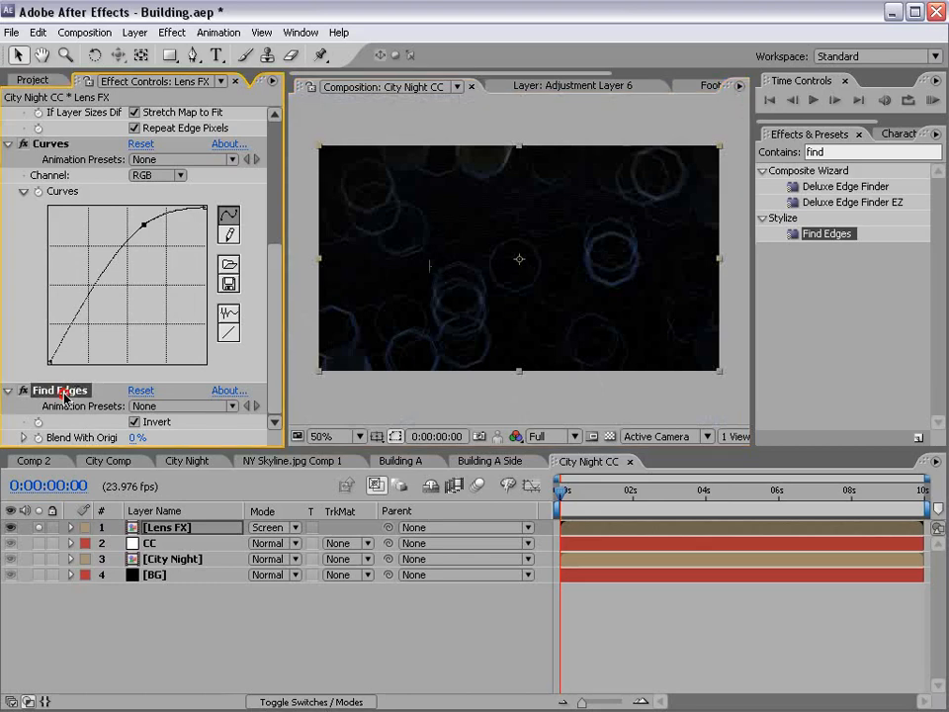
pyautogui.write('80')
pyautogui.press('Return')
pyautogui.press('.')
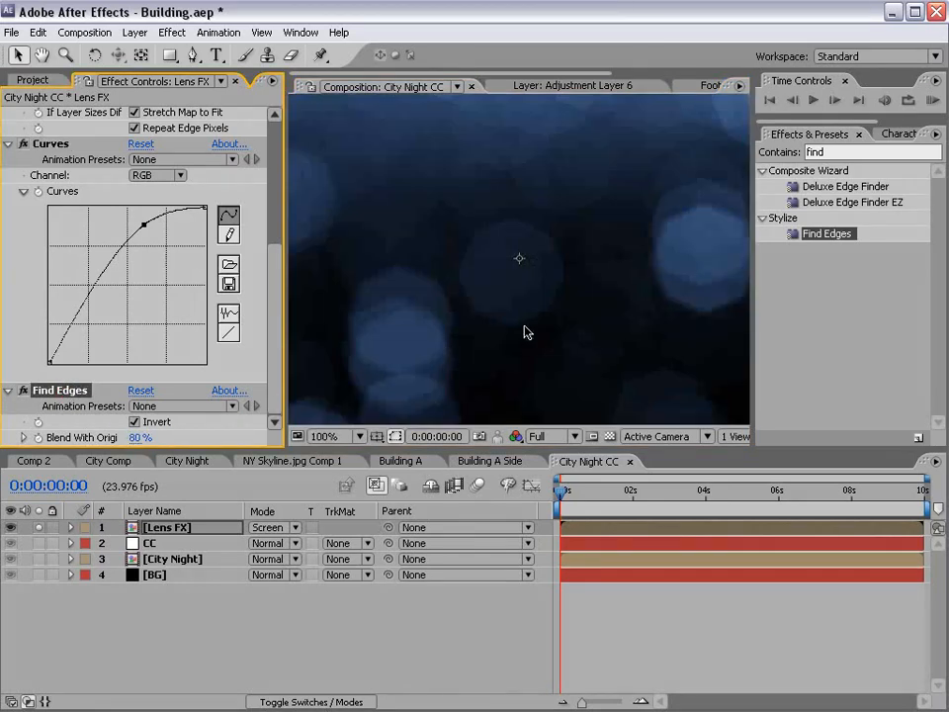
pyautogui.moveTo(636, 324); pyautogui.dragTo(533, 163)
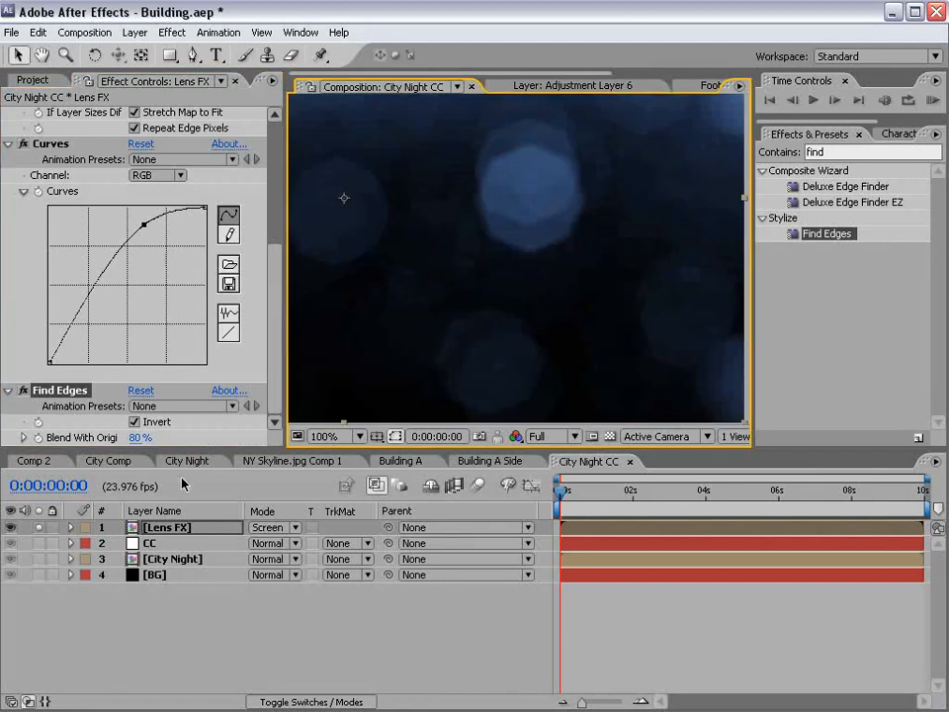
# Set the Find Edges Blend With Original to 60% and check the soloed layer across the whole frame.
pyautogui.click(140, 437)
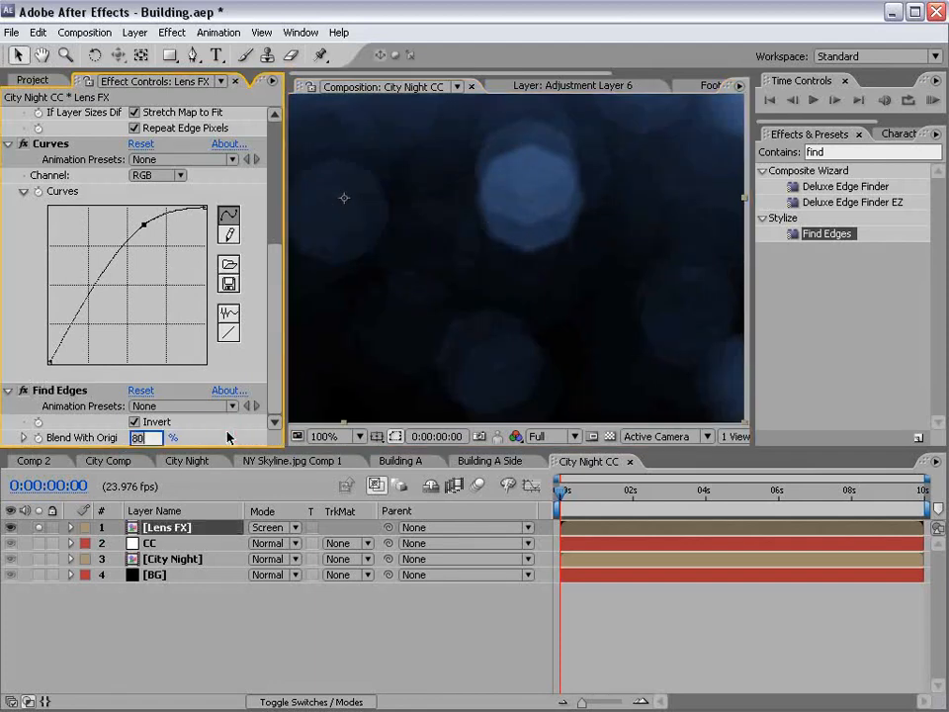
pyautogui.write('60')
pyautogui.press('Return')
pyautogui.scroll(-1, 566, 278)
pyautogui.moveTo(390, 273); pyautogui.dragTo(462, 316)
pyautogui.press('`')
pyautogui.press('`')
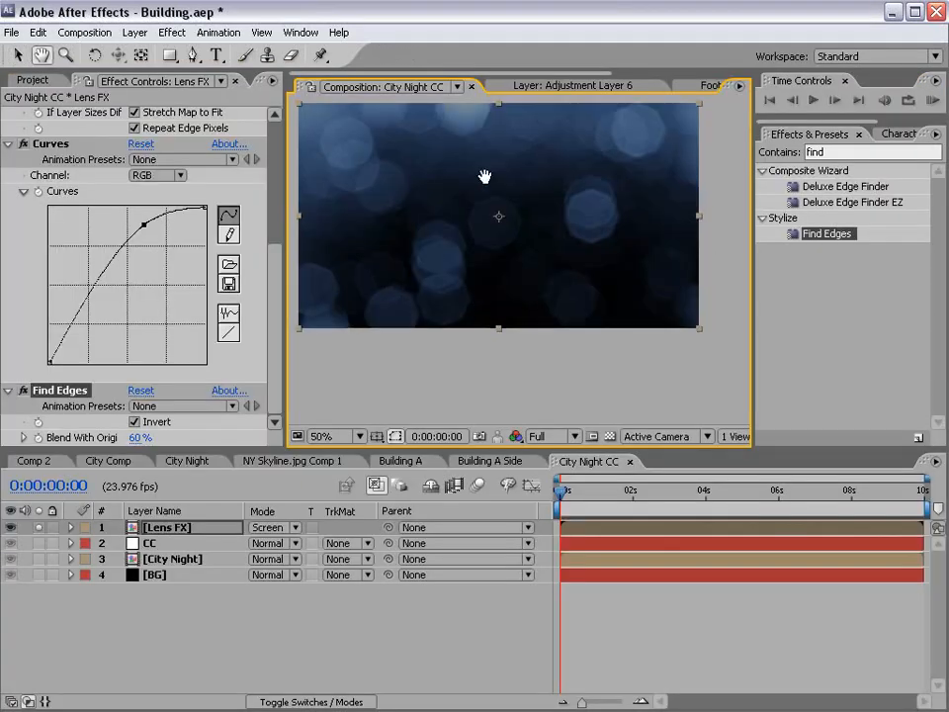
pyautogui.moveTo(486, 176); pyautogui.dragTo(494, 216)
# Turn off solo on the Lens FX layer and review the spots composited over the city.
pyautogui.click(278, 527)
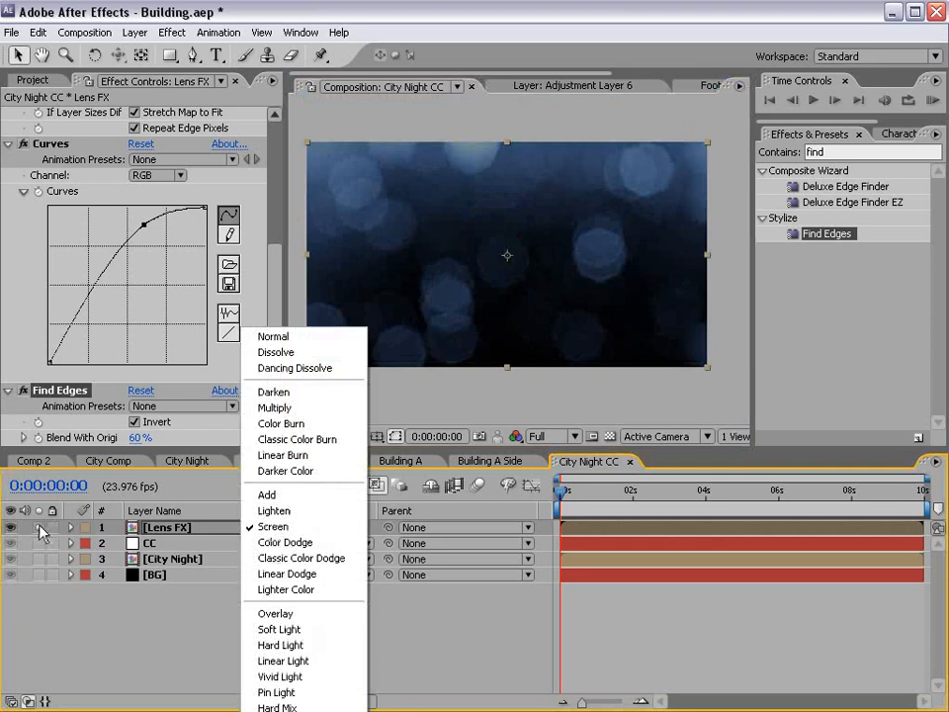
pyautogui.click(38, 527)
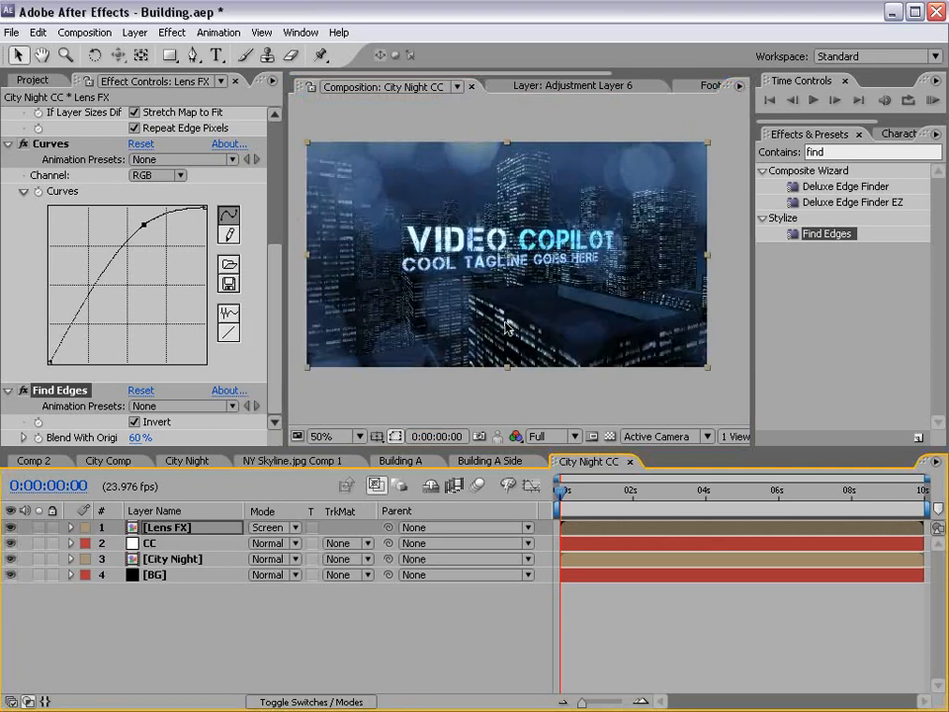
pyautogui.press('`')
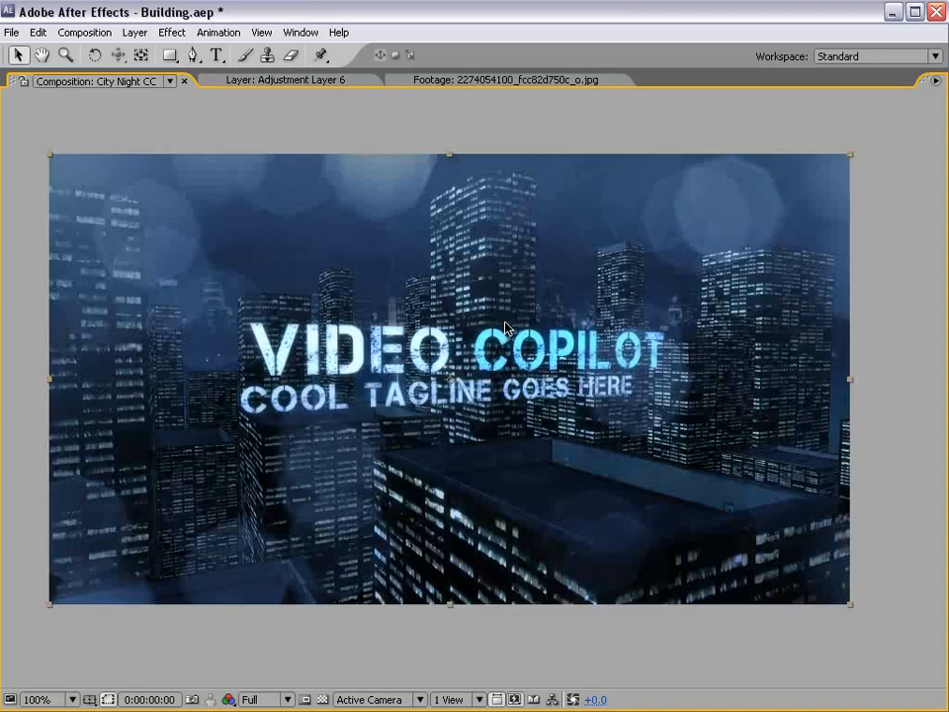
pyautogui.press('`')
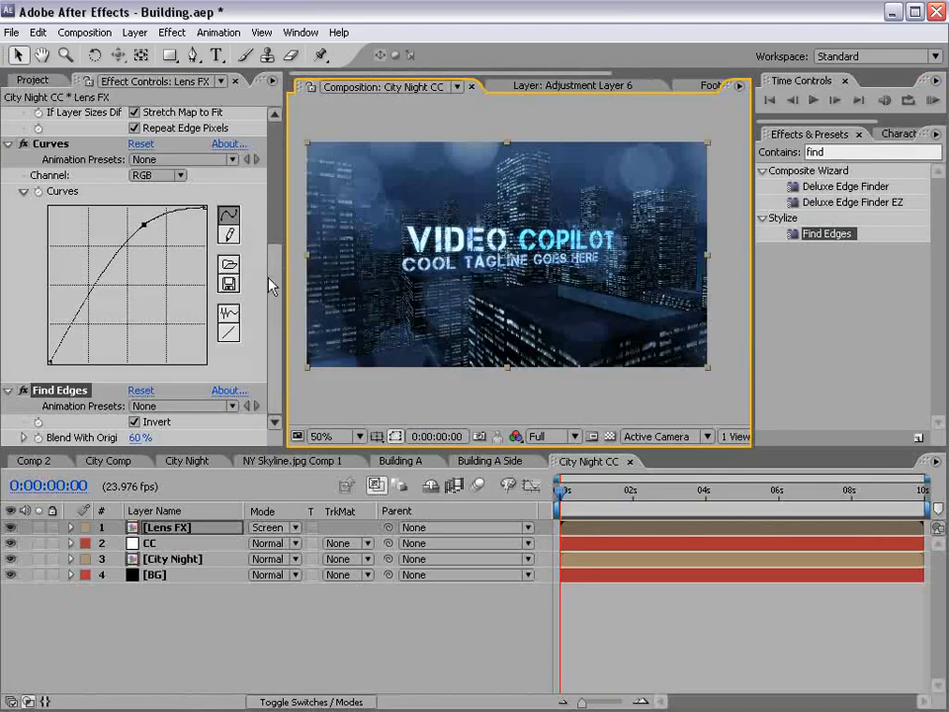
# Set the Lens Blur's Iris Radius to 60 on the Lens FX layer.
pyautogui.scroll(5, 272, 285)
pyautogui.click(140, 225)
pyautogui.write('6')
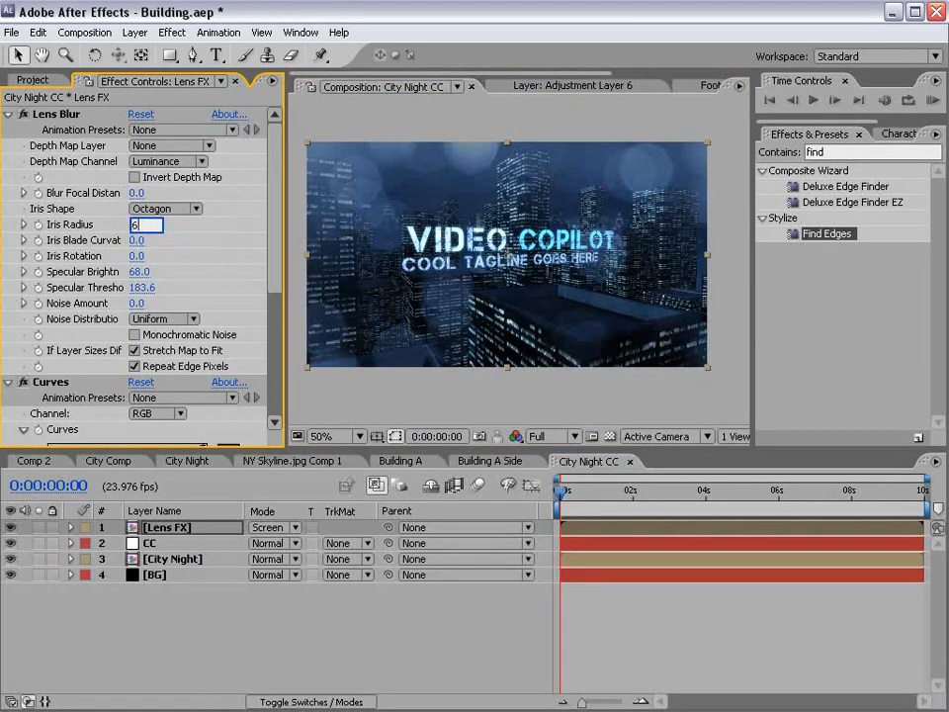
pyautogui.write('0')
pyautogui.press('Return')
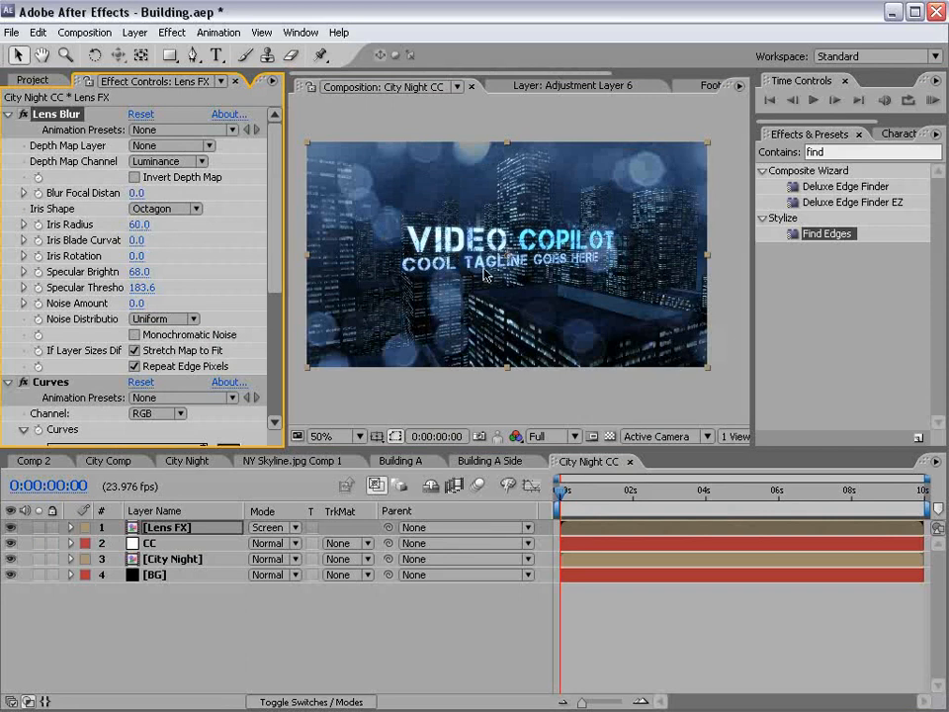
# Reveal the Lens FX layer's Opacity property and fine-tune the curve in its Curves effect.
pyautogui.click(218, 527)
pyautogui.press('t')
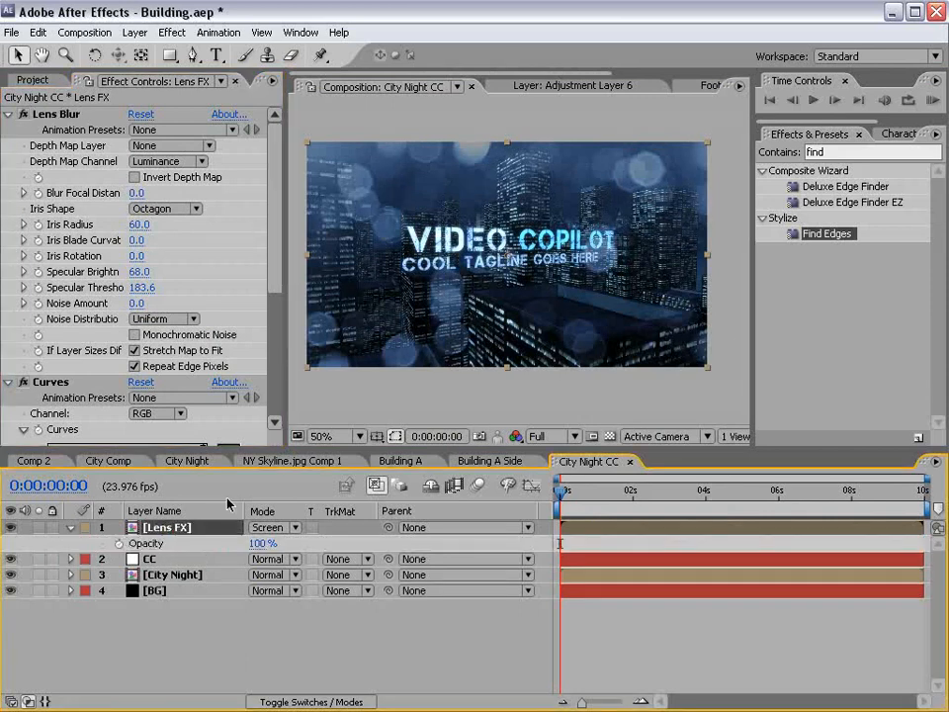
pyautogui.moveTo(278, 269); pyautogui.dragTo(261, 394)
pyautogui.moveTo(144, 225); pyautogui.dragTo(145, 241)
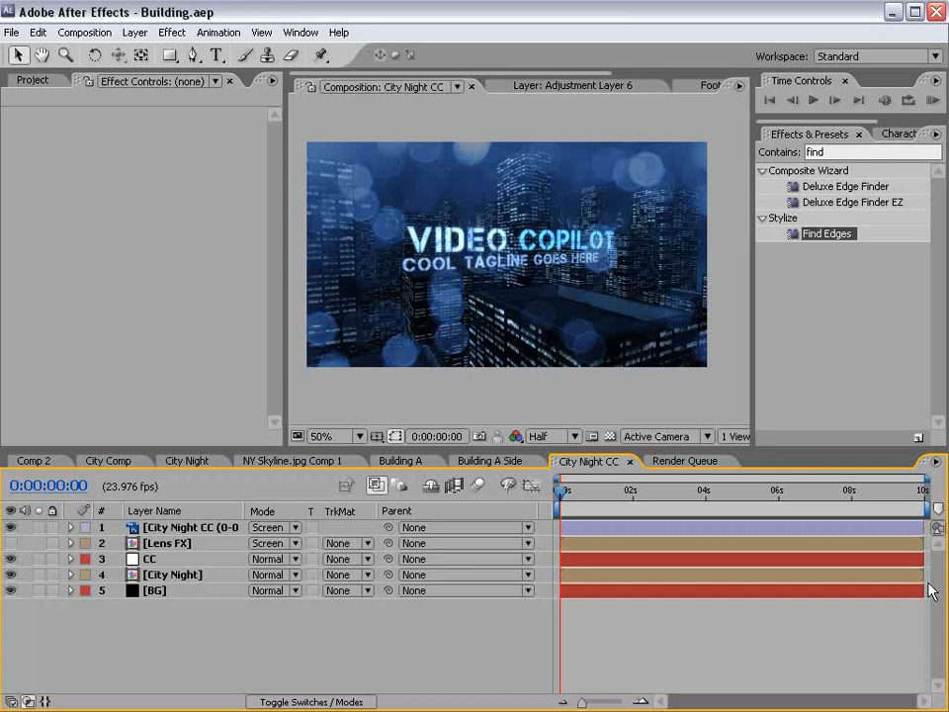
# Switch to Firefox to look through the product listings on the Video Copilot products page, and return to After Effects.
pyautogui.hotkey('alt', 'Tab')
pyautogui.moveTo(339, 50); pyautogui.dragTo(320, 23)
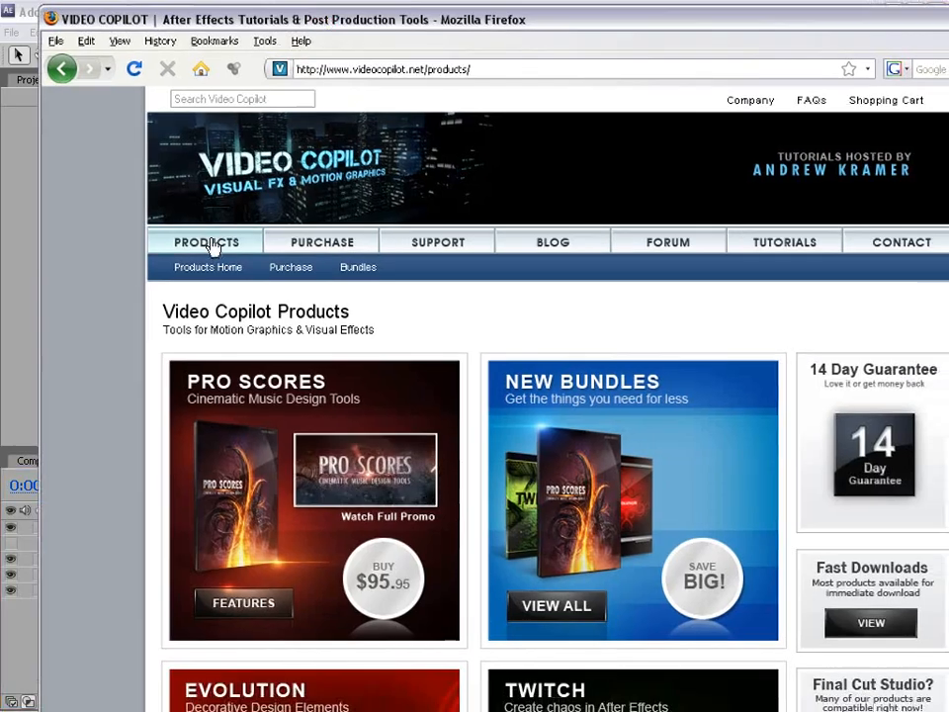
pyautogui.scroll(-5, 642, 403)
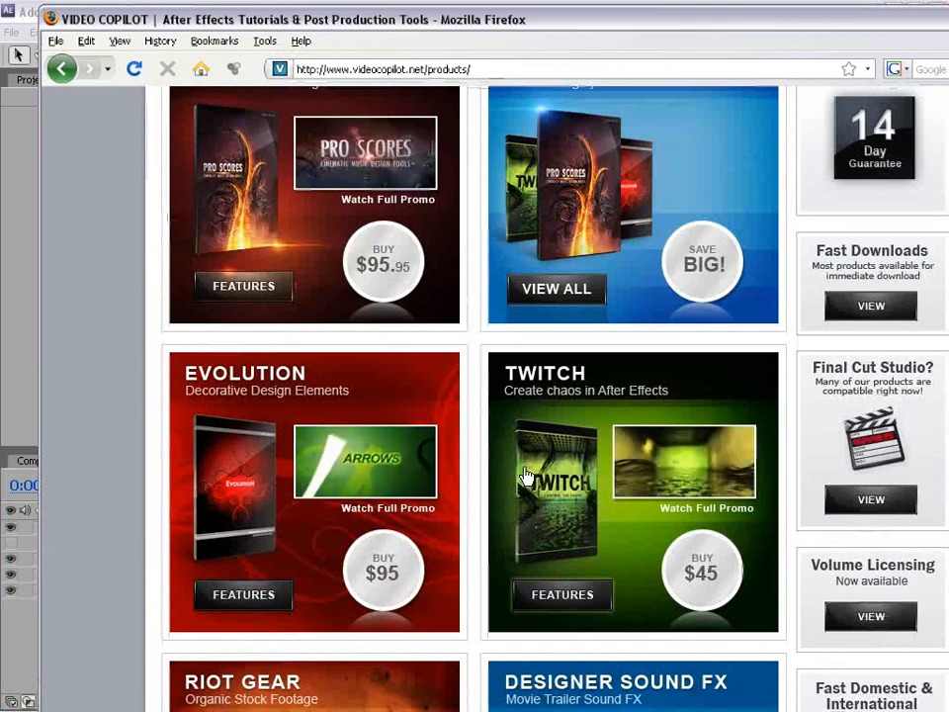
pyautogui.scroll(-3, 251, 482)
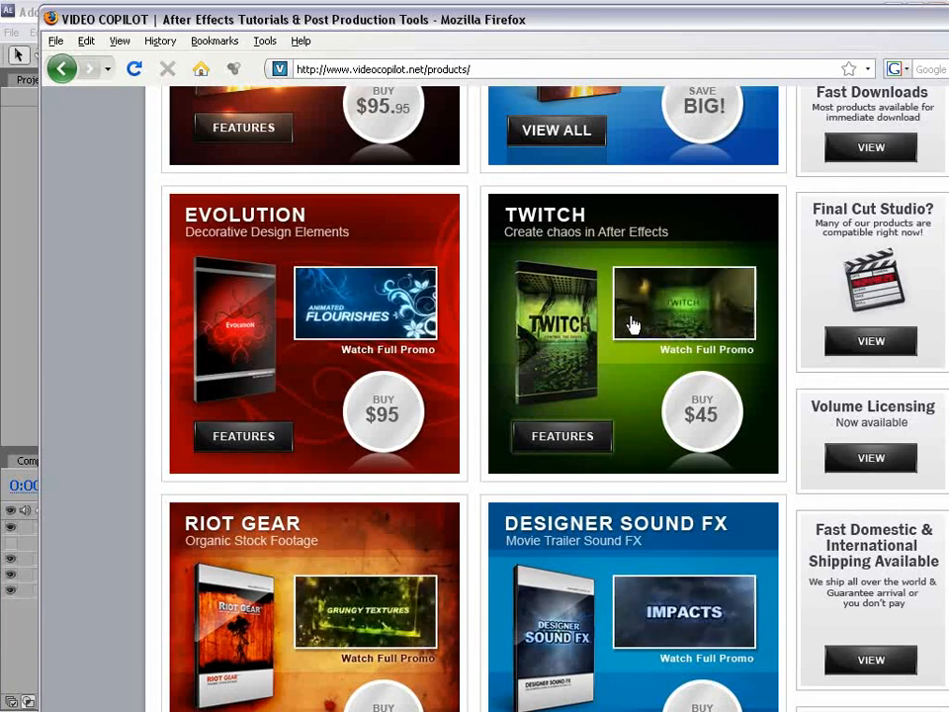
pyautogui.click(21, 14)
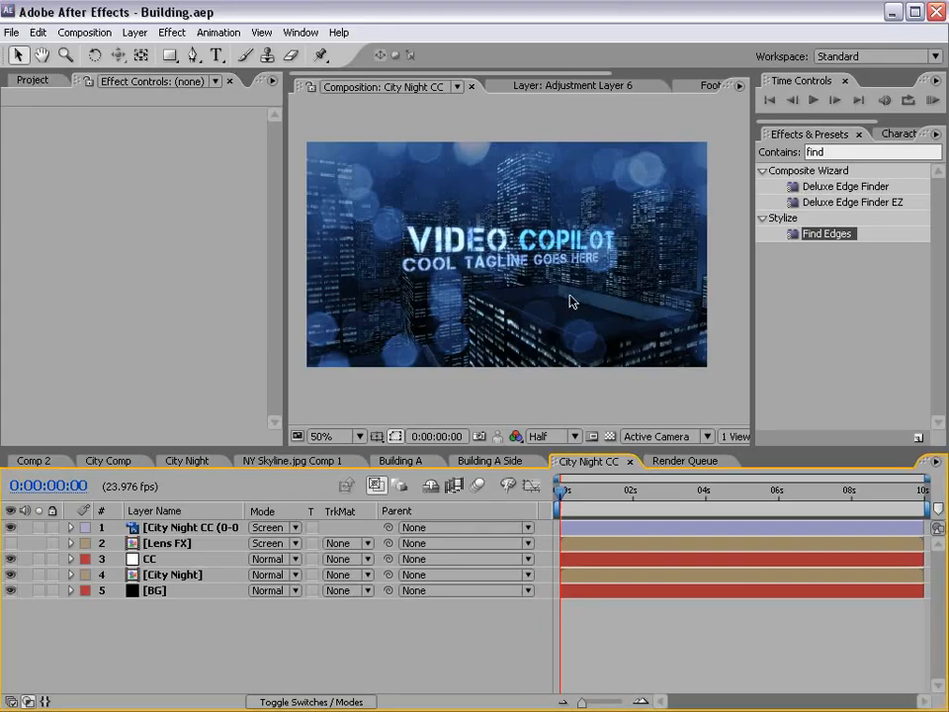